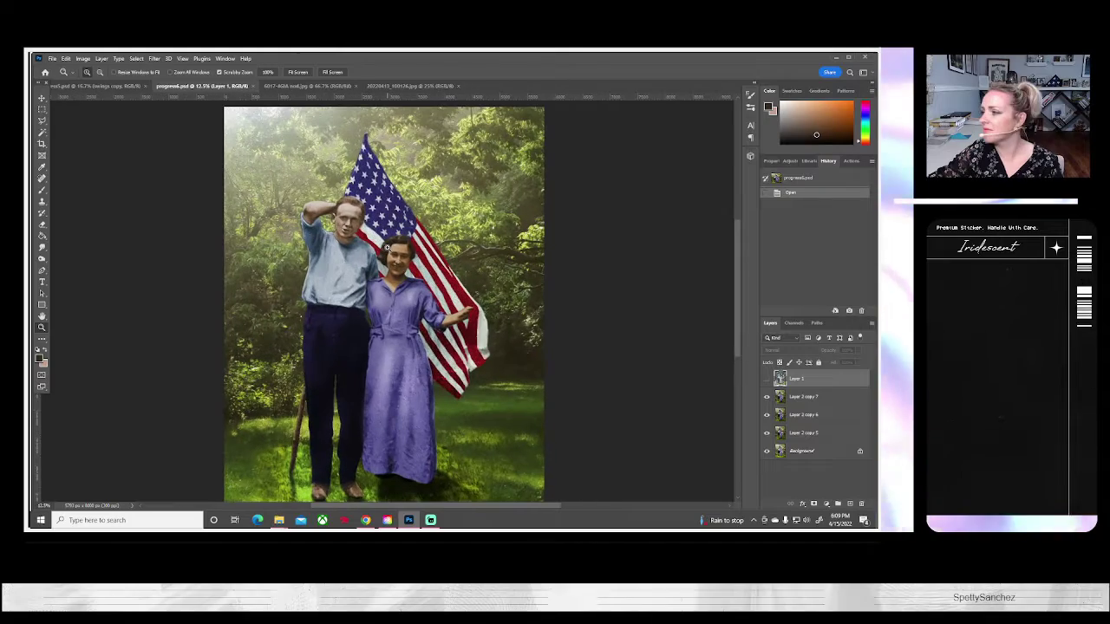
Compare the painted couple with the original photo in Layer 1, and duplicate the Layer 2 copy 7 layer.
click(386, 247)
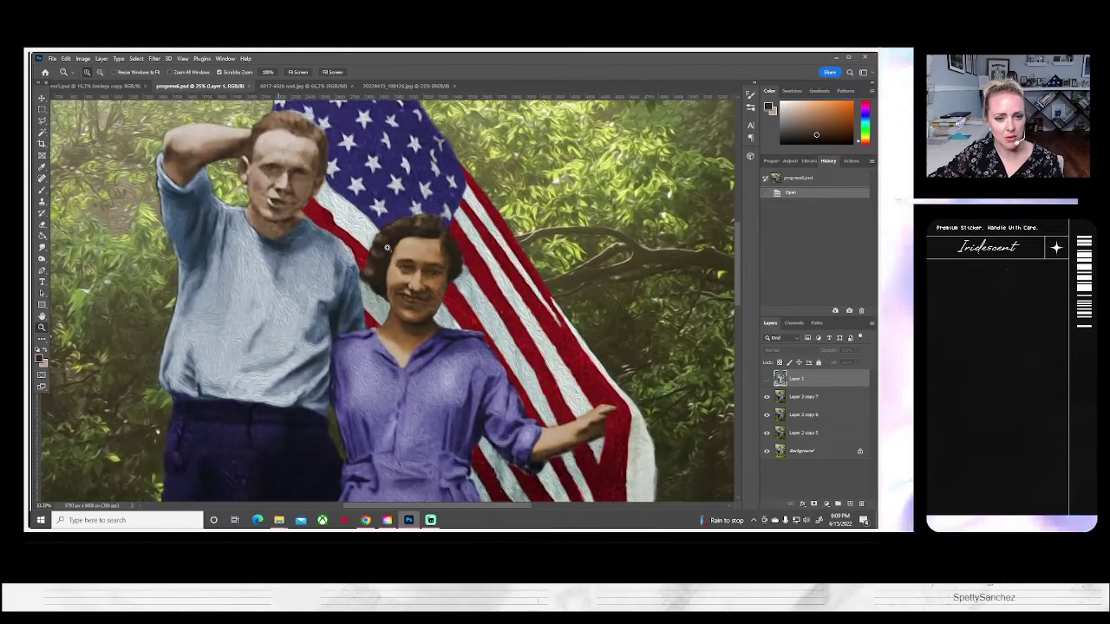
click(386, 247)
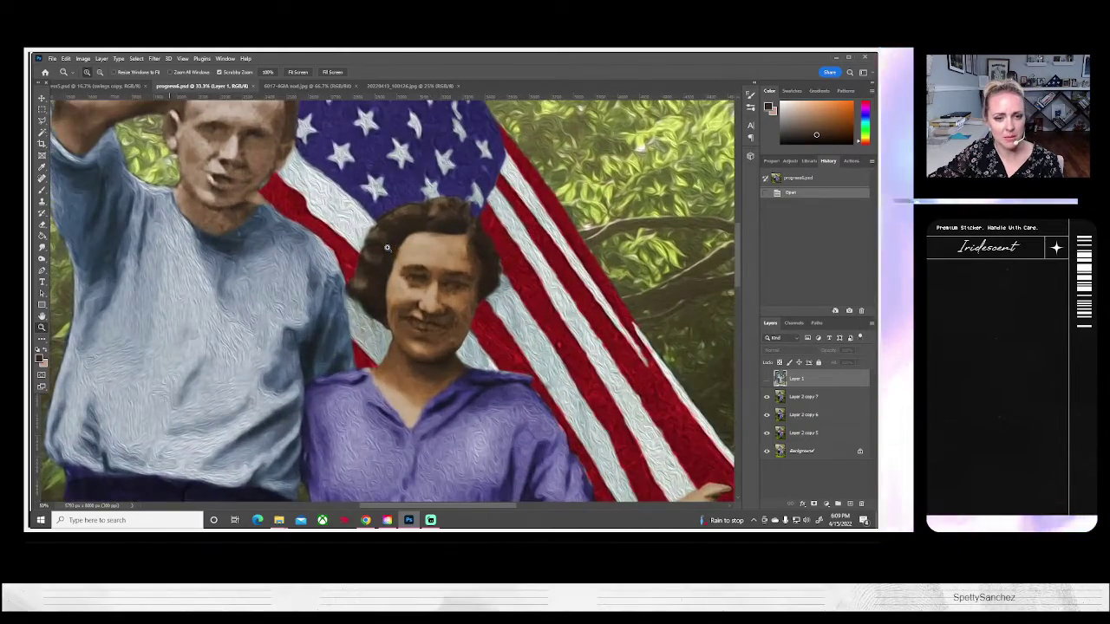
click(765, 379)
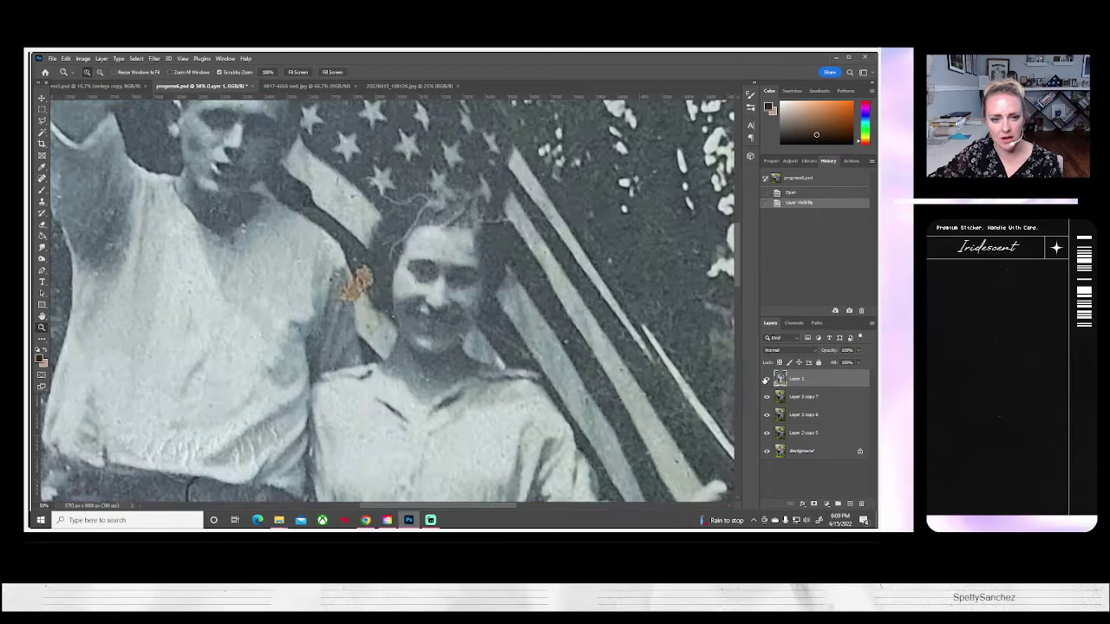
click(766, 379)
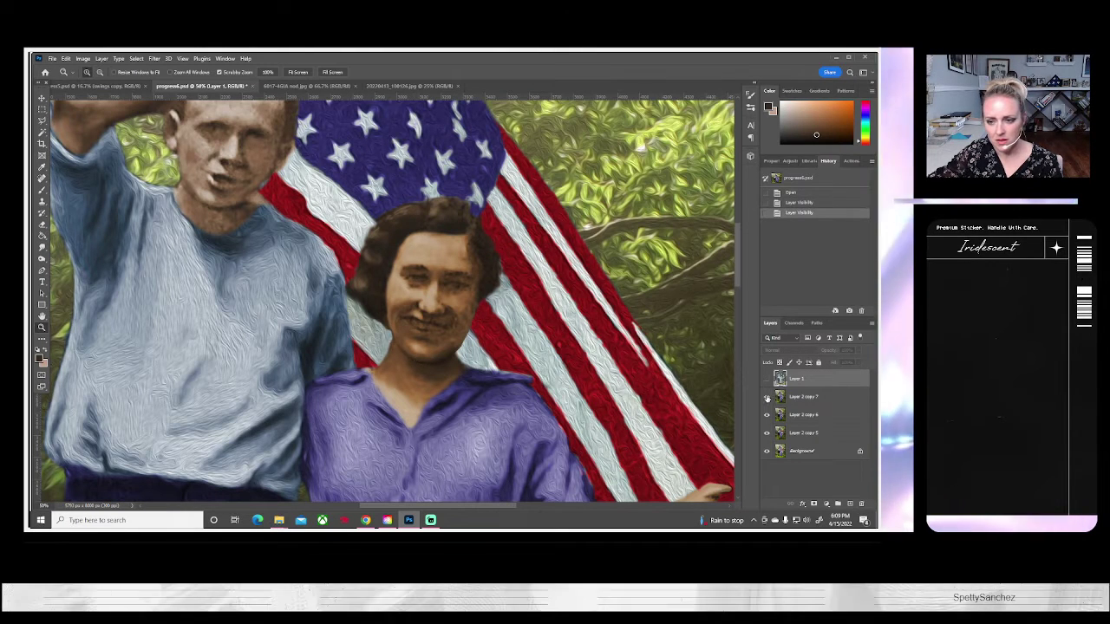
right_click(815, 399)
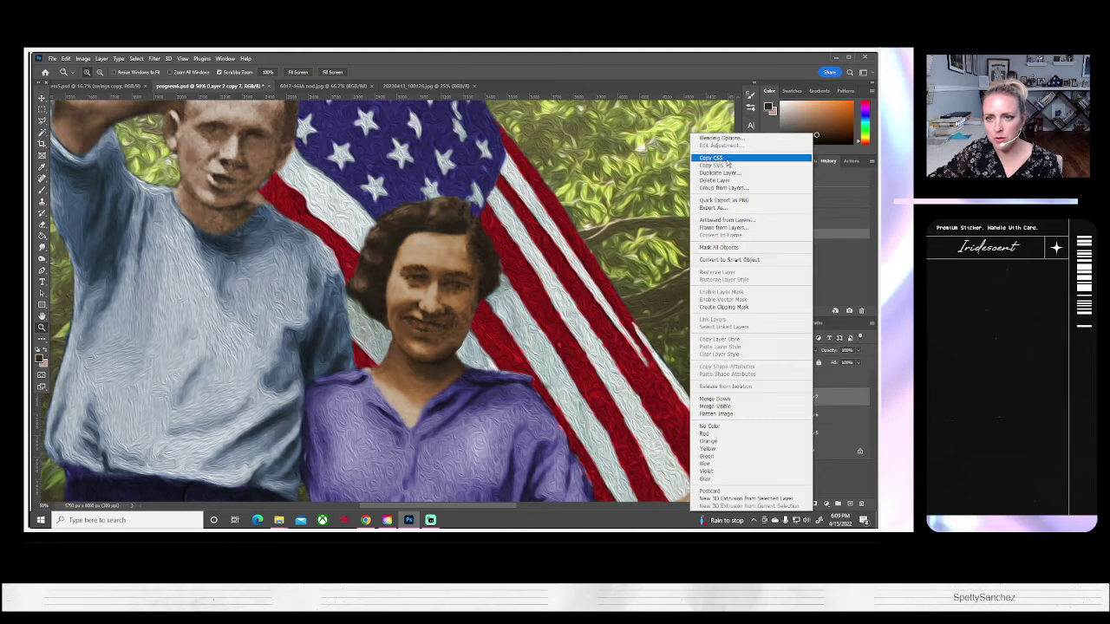
click(752, 176)
click(520, 183)
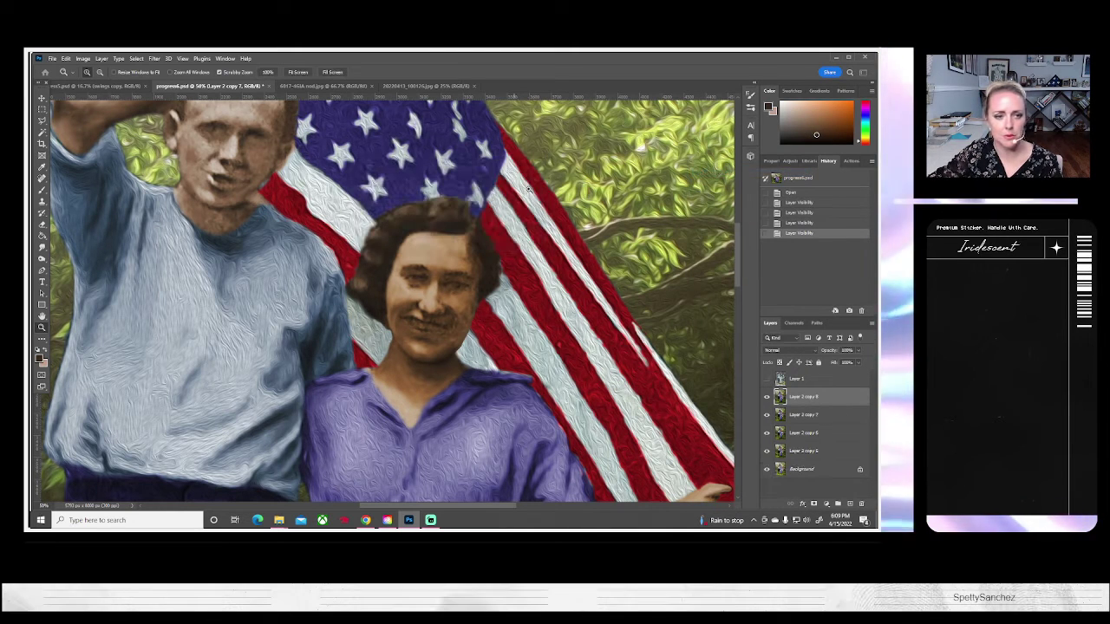
Smooth the woman's cheeks, the skin under her eyes and the area below her mouth with the Smudge tool.
click(433, 347)
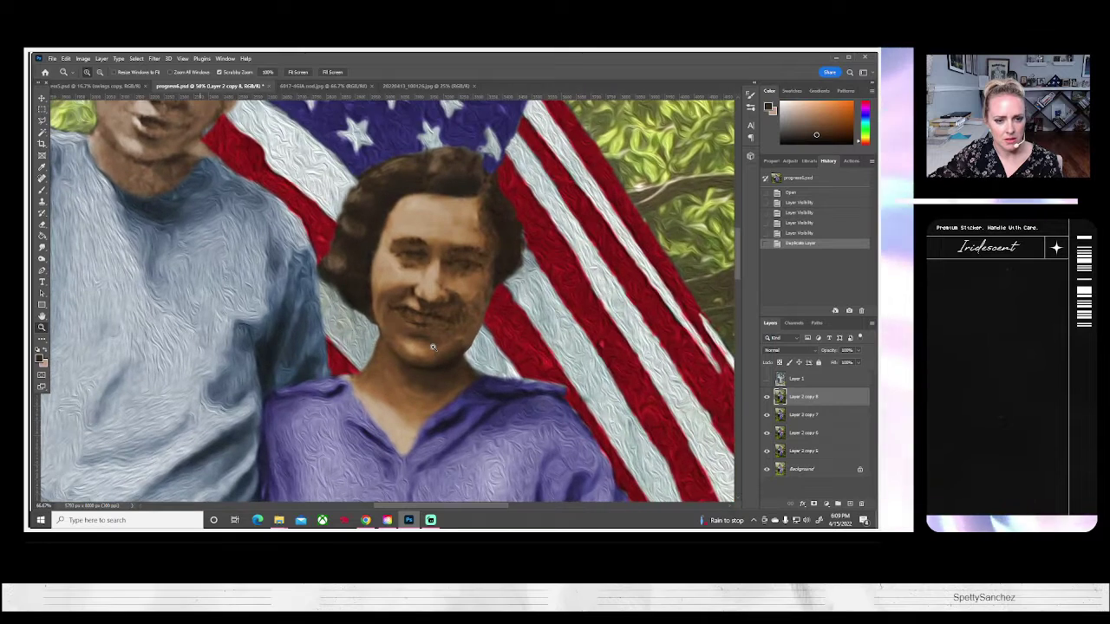
click(432, 347)
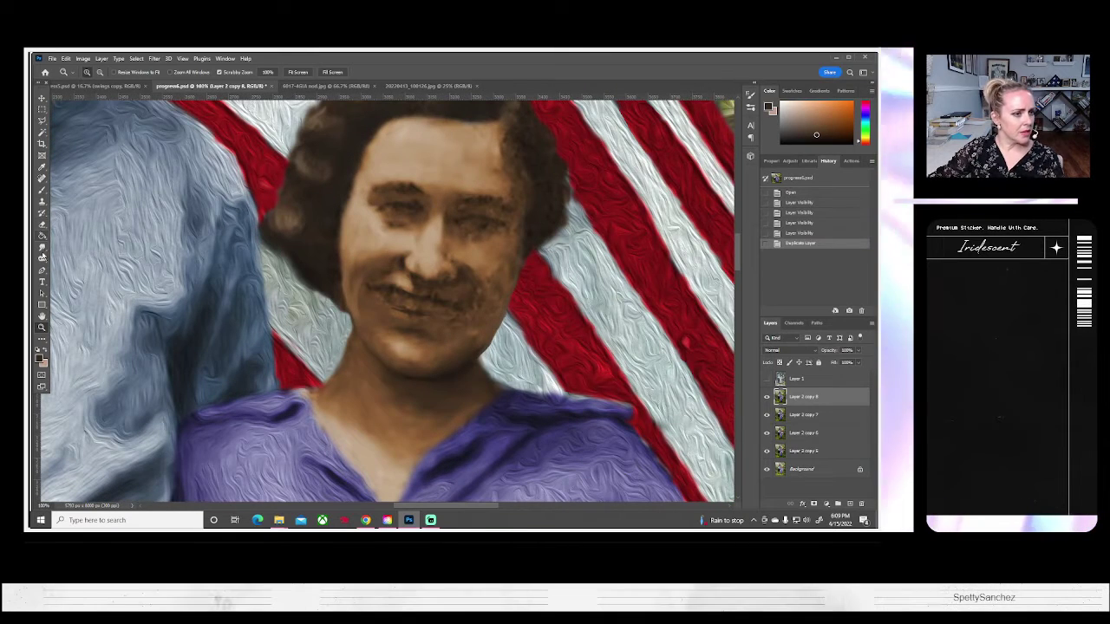
click(41, 248)
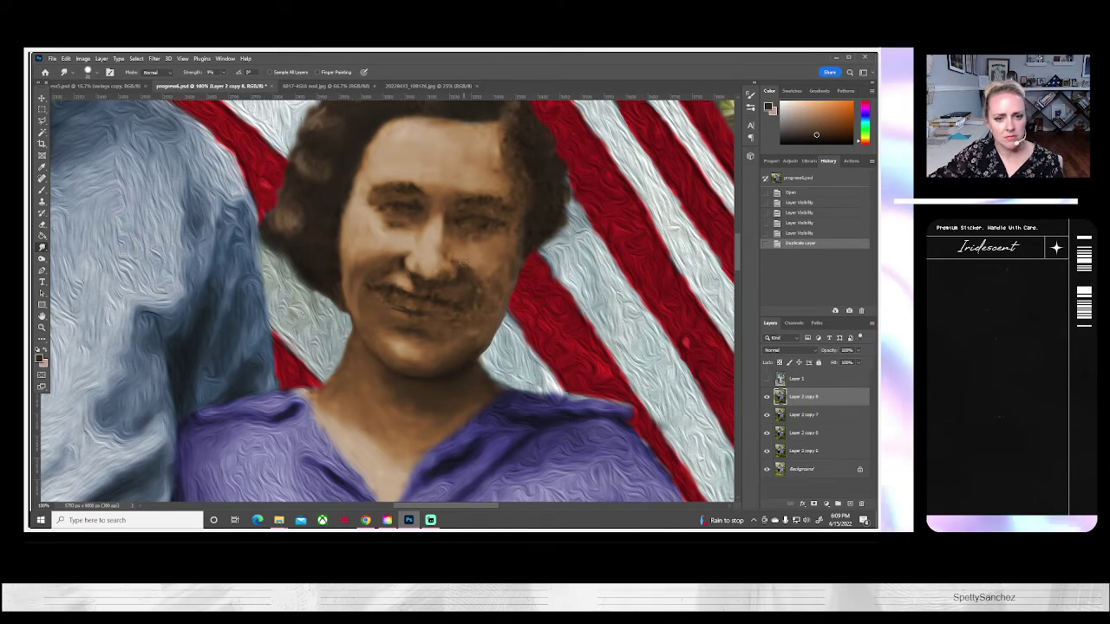
mouse_move(468, 284)
mouse_down()
mouse_move(449, 249)
mouse_move(448, 266)
mouse_move(444, 243)
mouse_move(440, 263)
mouse_move(441, 239)
mouse_move(430, 258)
mouse_move(437, 237)
mouse_move(400, 229)
mouse_up()
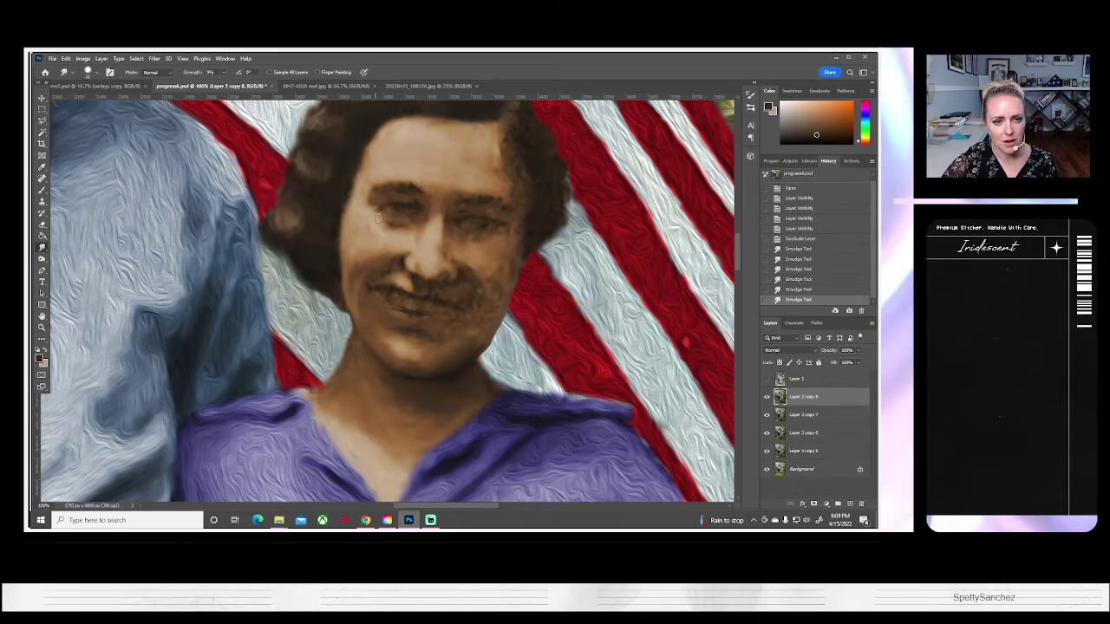
mouse_move(382, 218)
mouse_down()
mouse_move(387, 227)
mouse_move(367, 224)
mouse_up()
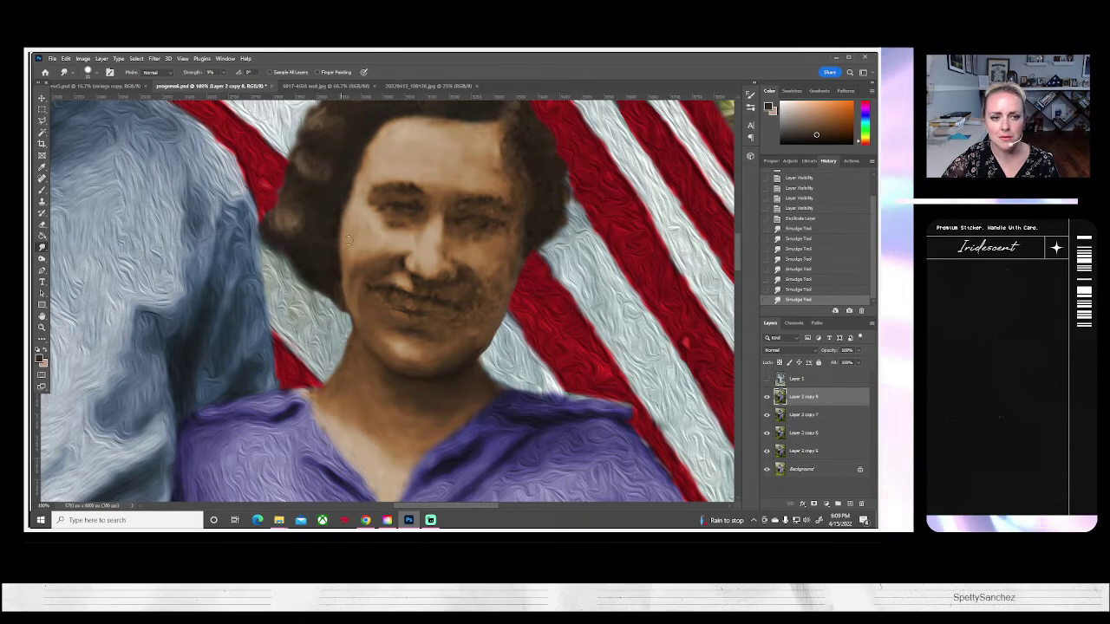
drag(346, 261, 423, 230)
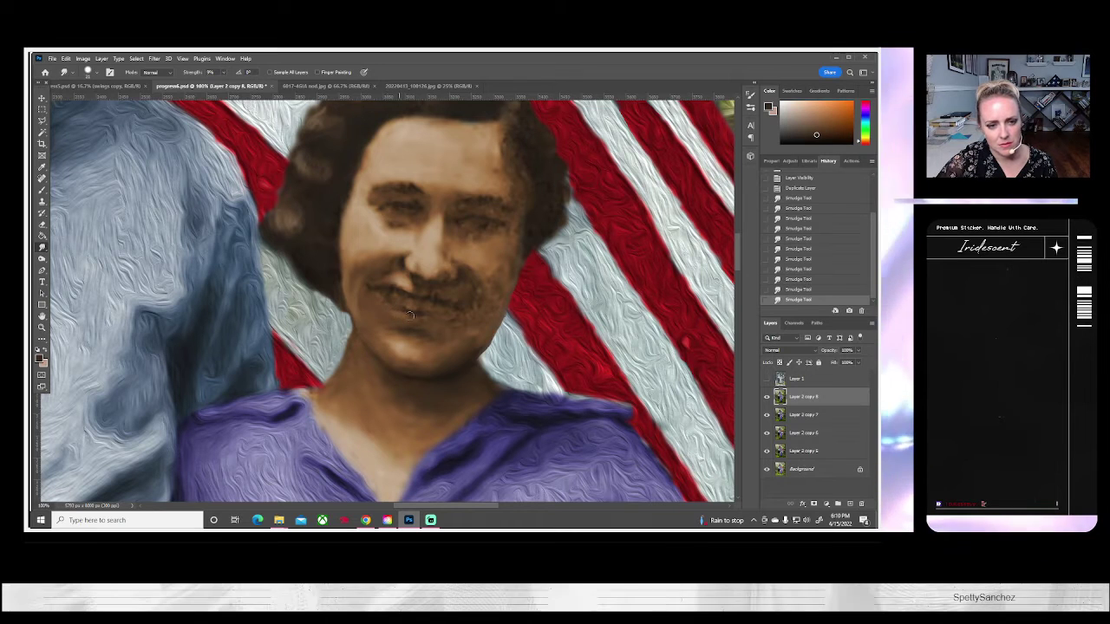
drag(395, 308, 434, 317)
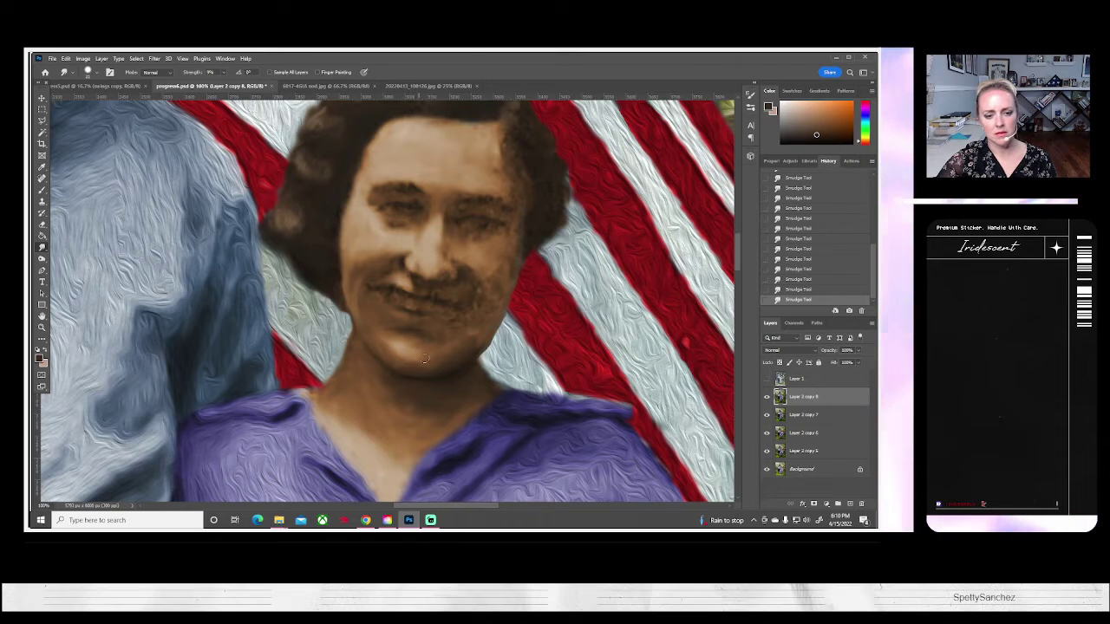
Check the woman's face against the previous layer and original photo, and blend the highlight on her chin with the Smudge tool.
click(767, 396)
click(766, 398)
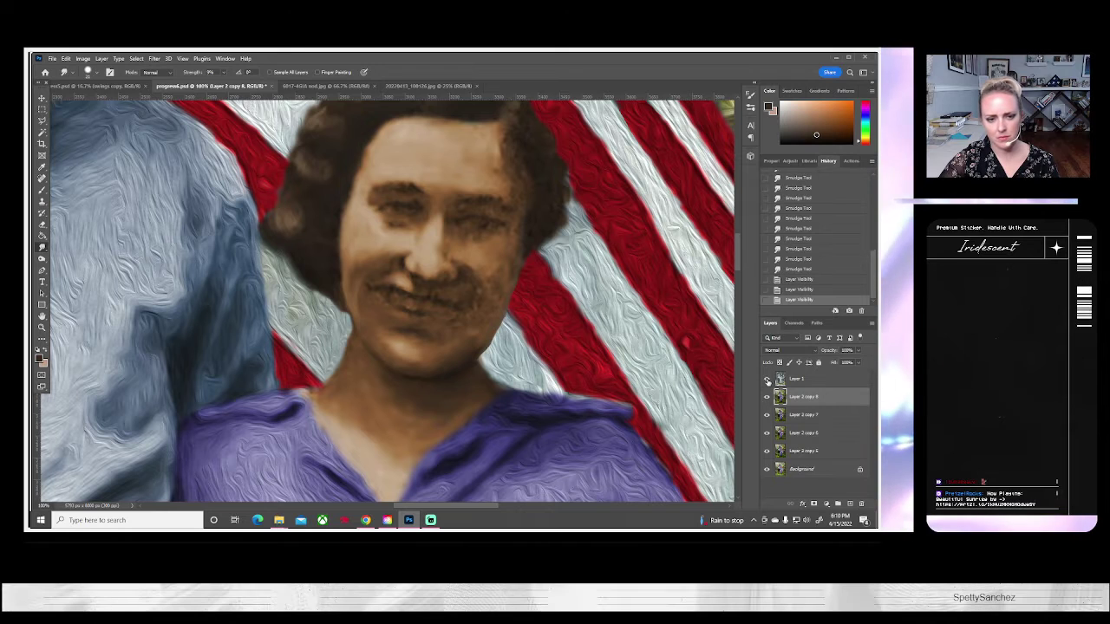
click(766, 380)
click(767, 381)
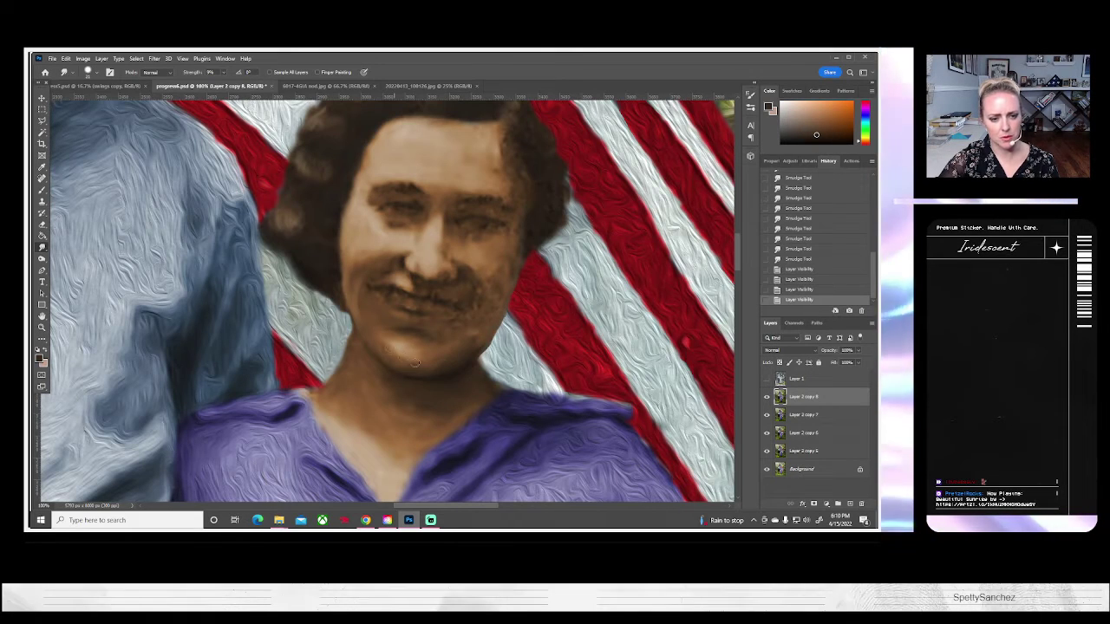
drag(437, 364, 416, 353)
drag(409, 350, 416, 355)
drag(406, 353, 415, 356)
drag(406, 354, 428, 355)
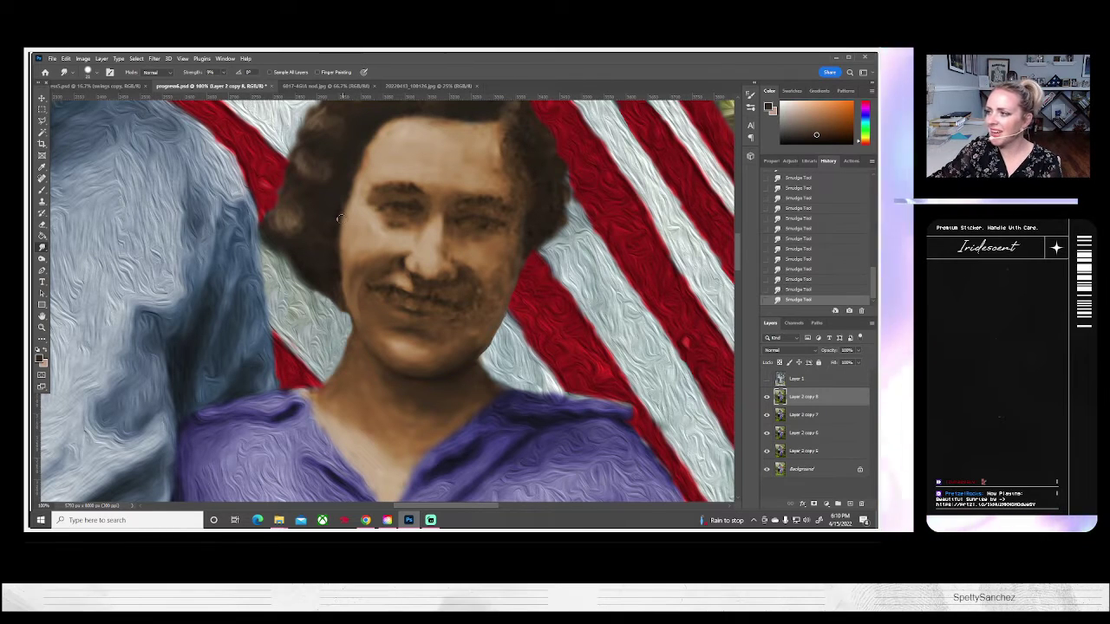
Examine the painted figures on the porch in the exhibition artwork up close, and bring up the other open reference photo.
click(345, 88)
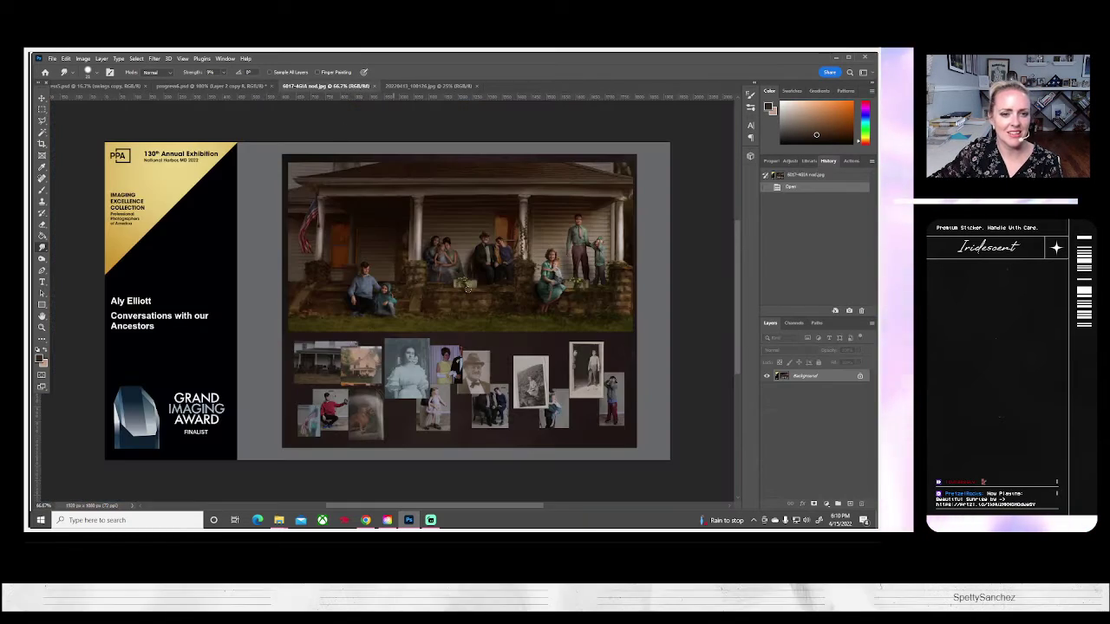
click(41, 329)
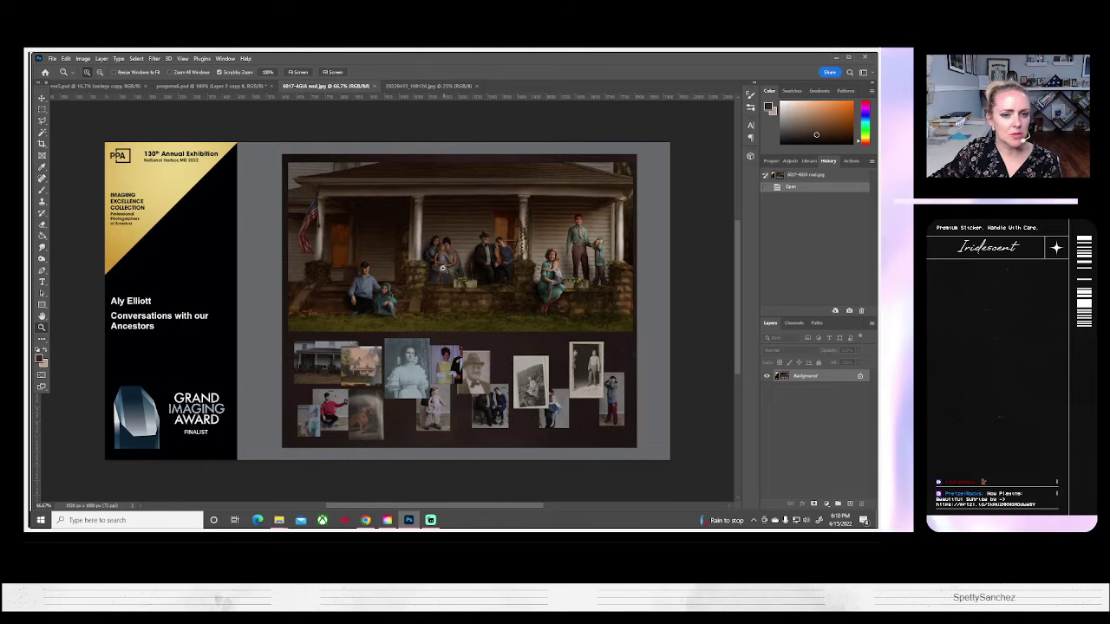
click(444, 267)
click(444, 267)
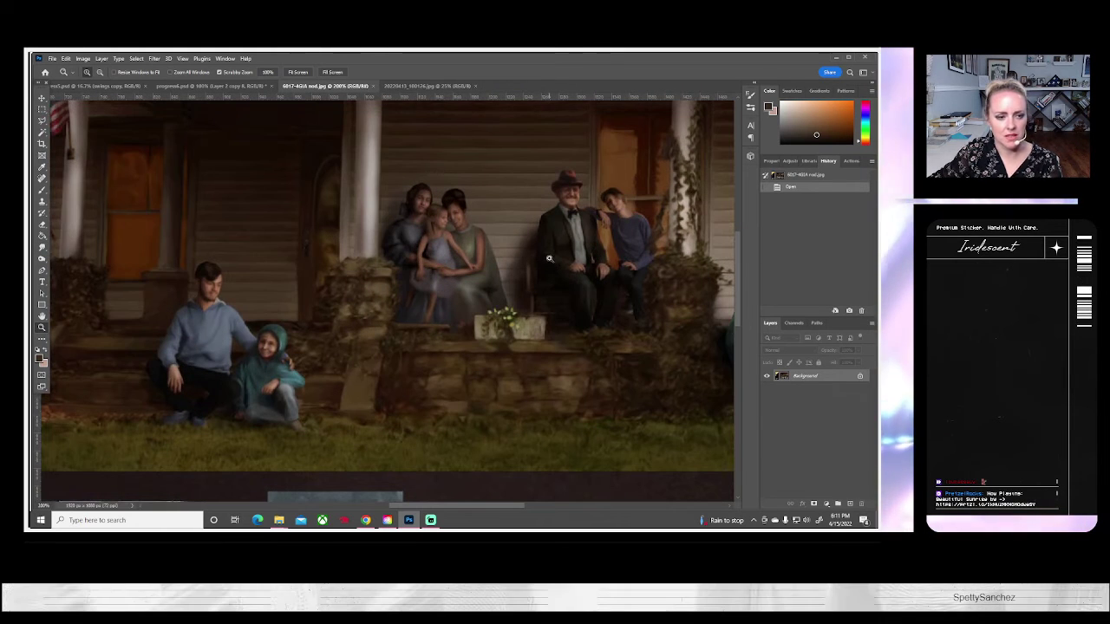
drag(562, 257, 495, 282)
click(361, 239)
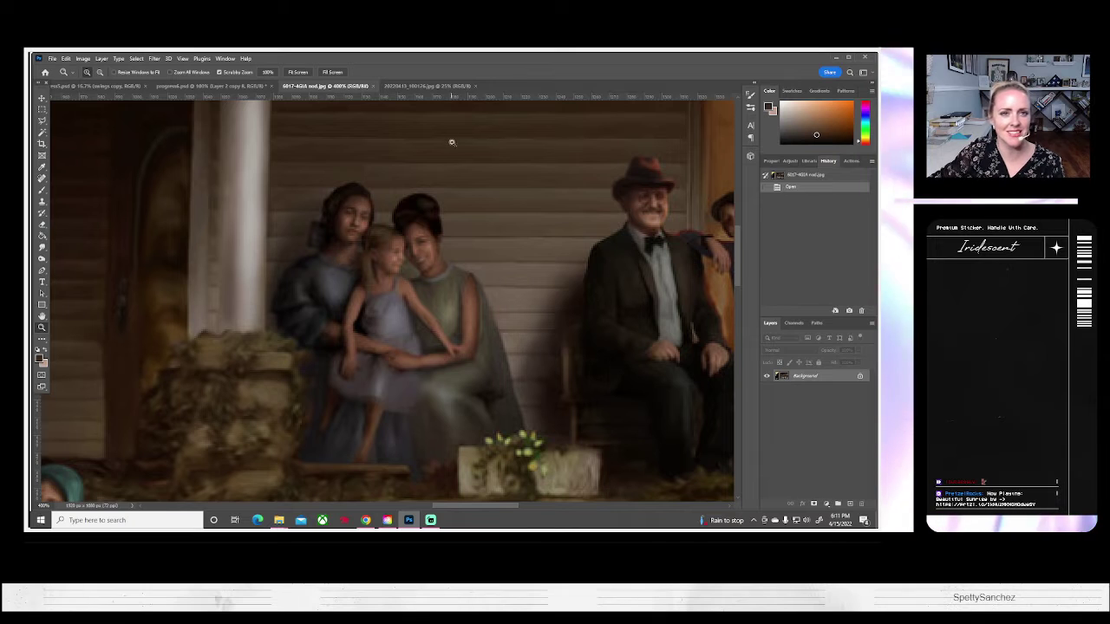
click(404, 85)
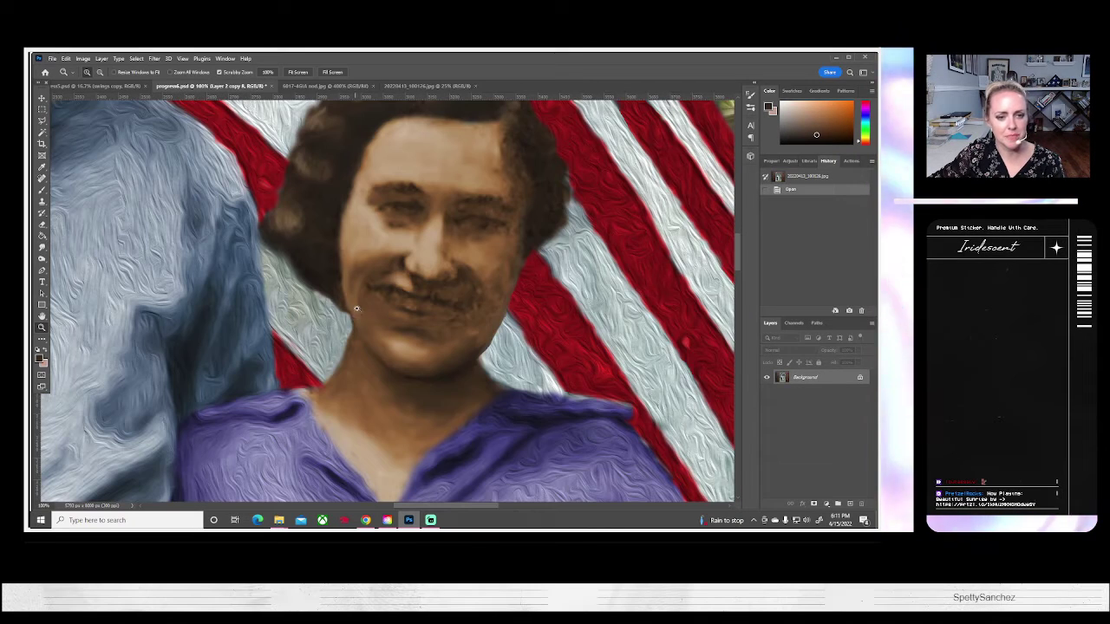
Return to the couple's painting and smudge the woman's eye area and the edge of her temple.
click(210, 86)
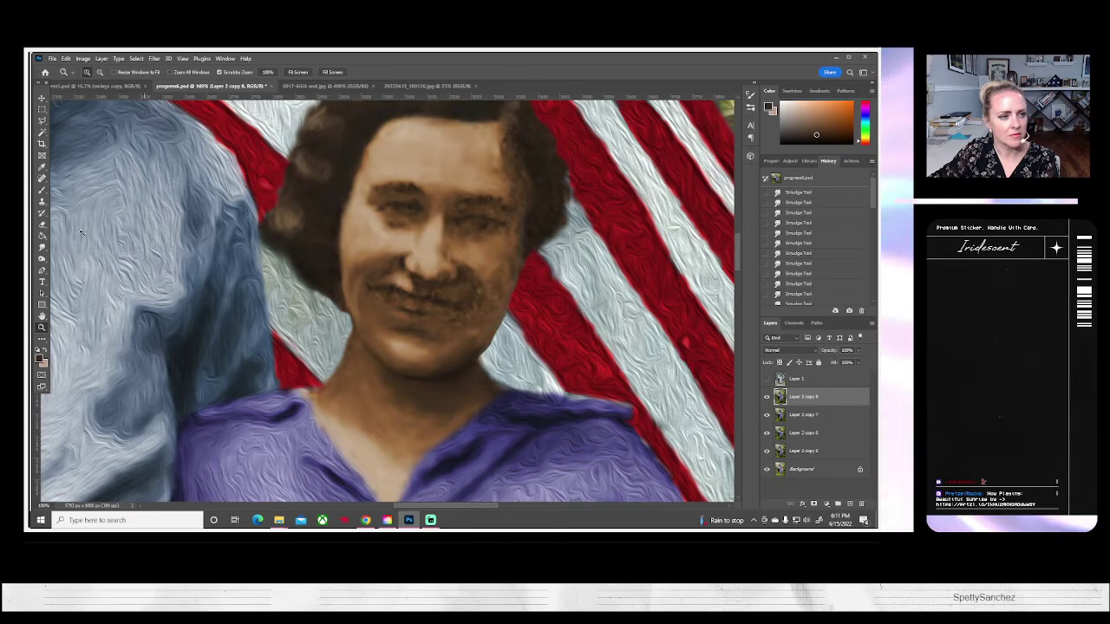
click(42, 247)
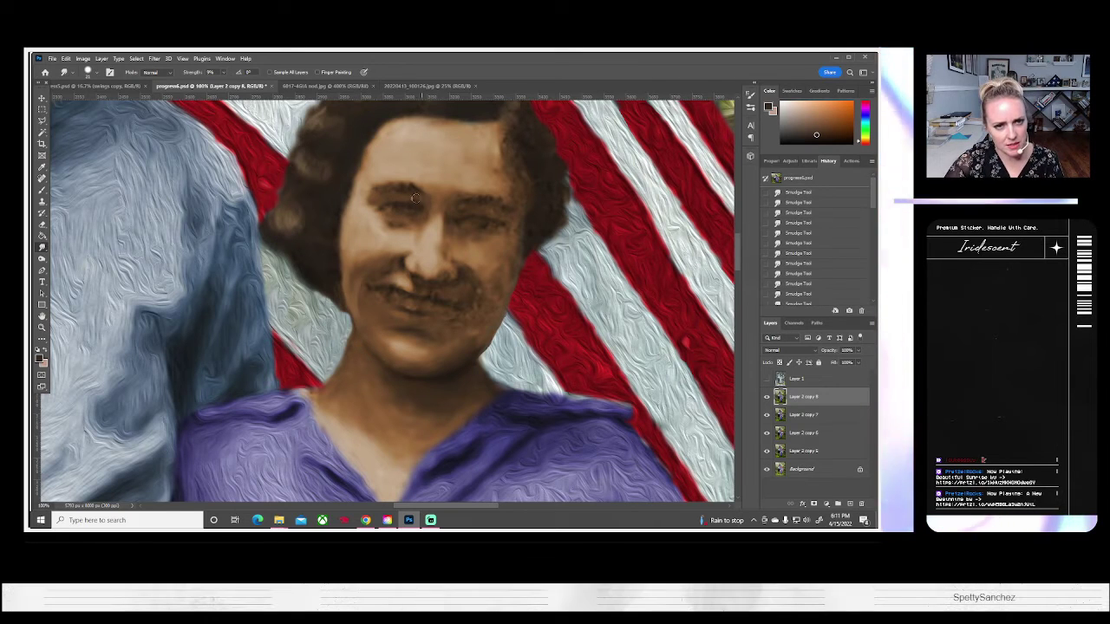
mouse_move(412, 204)
mouse_down()
mouse_move(400, 198)
mouse_move(428, 205)
mouse_up()
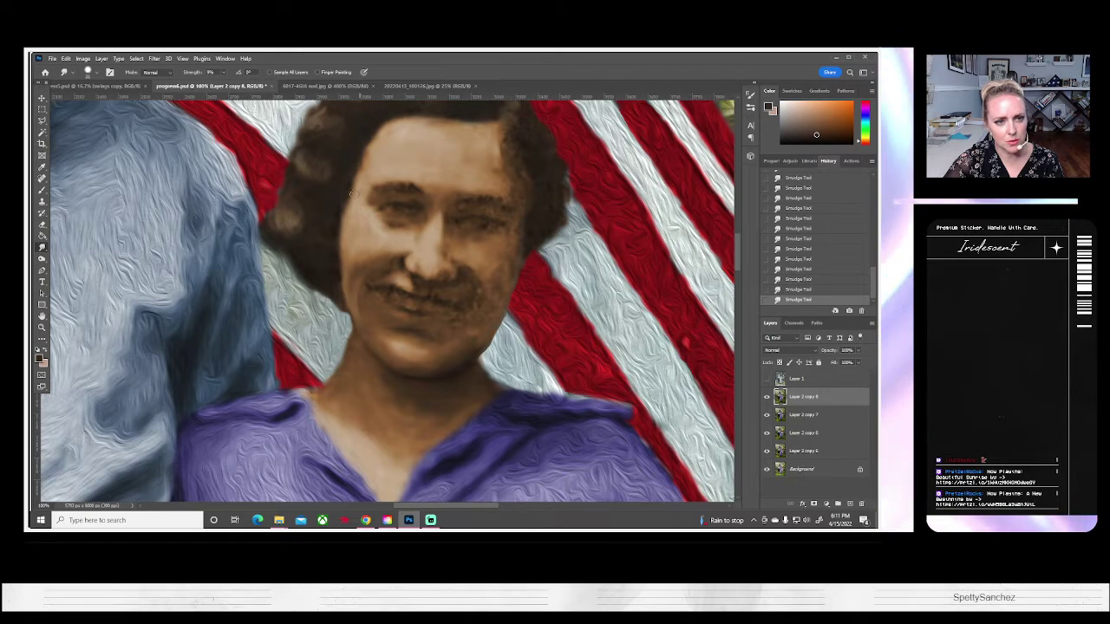
drag(351, 192, 359, 192)
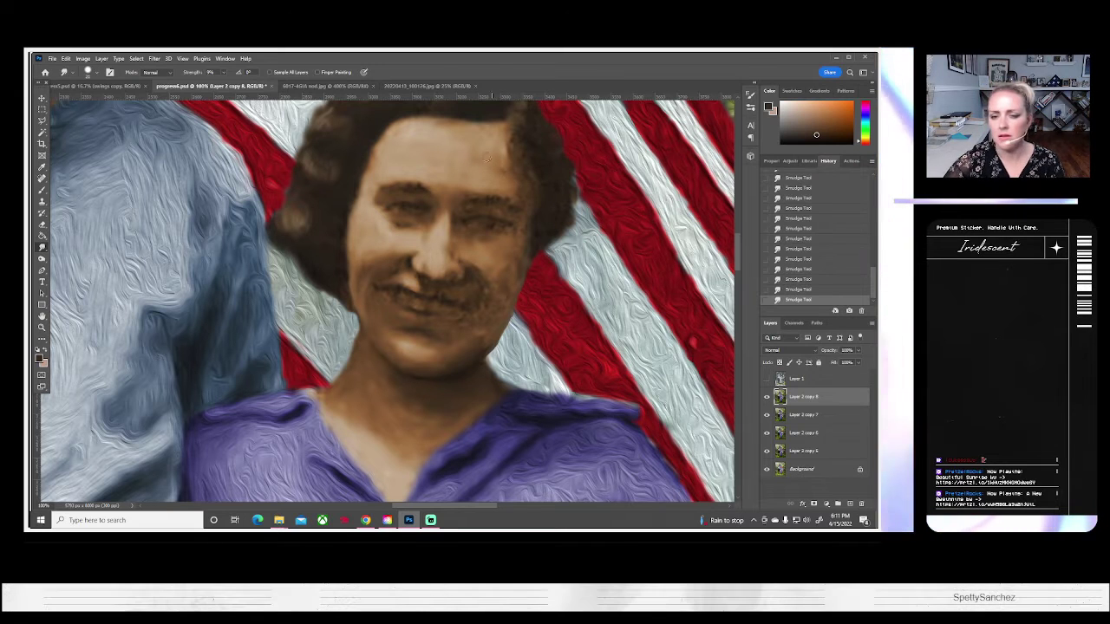
Paint a sampled brown skin tone along the woman's temple and side hairline using a larger brush at 42% opacity.
drag(464, 217, 395, 274)
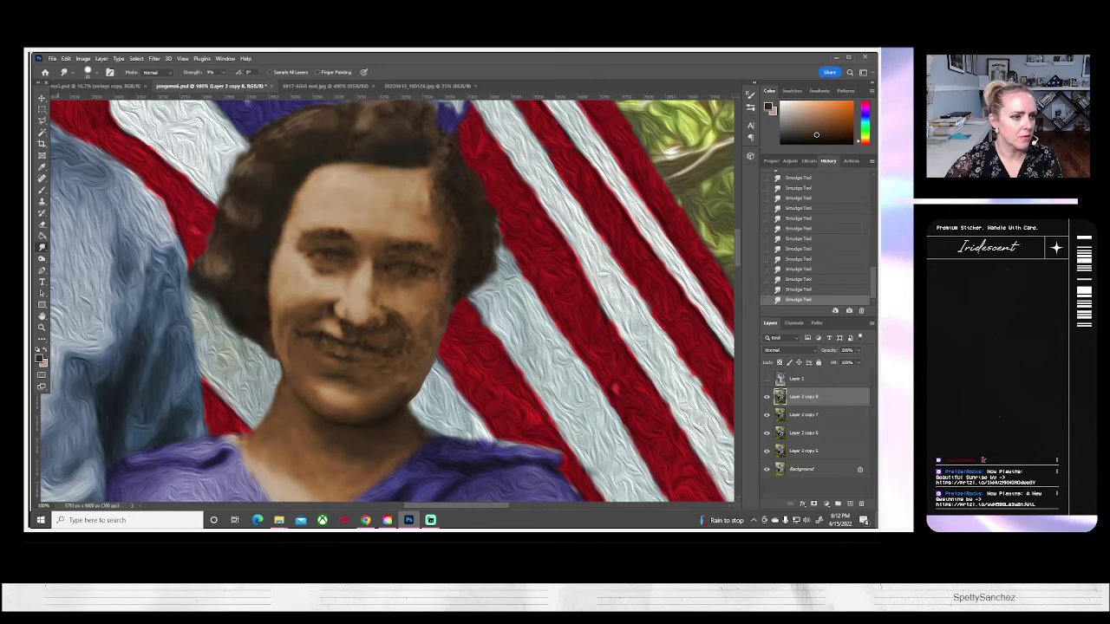
click(42, 191)
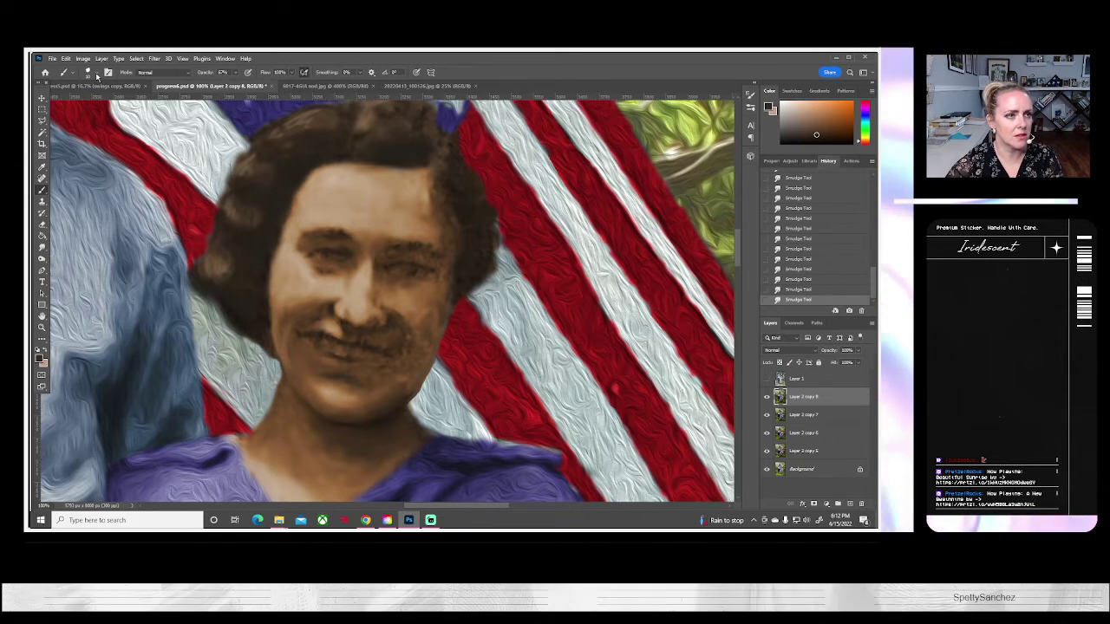
click(88, 72)
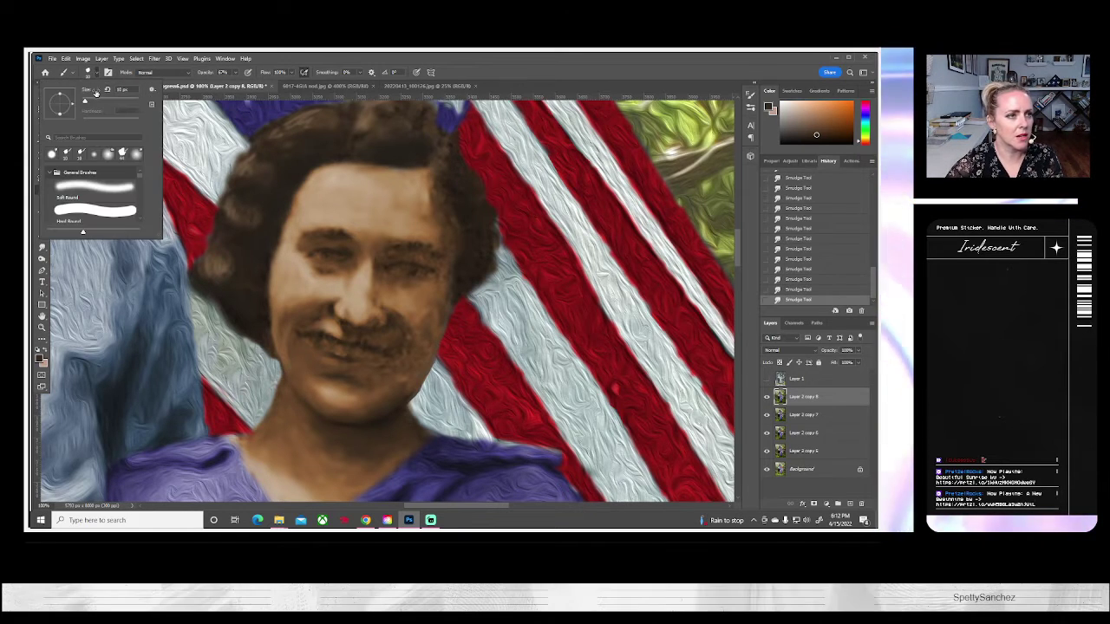
click(291, 218)
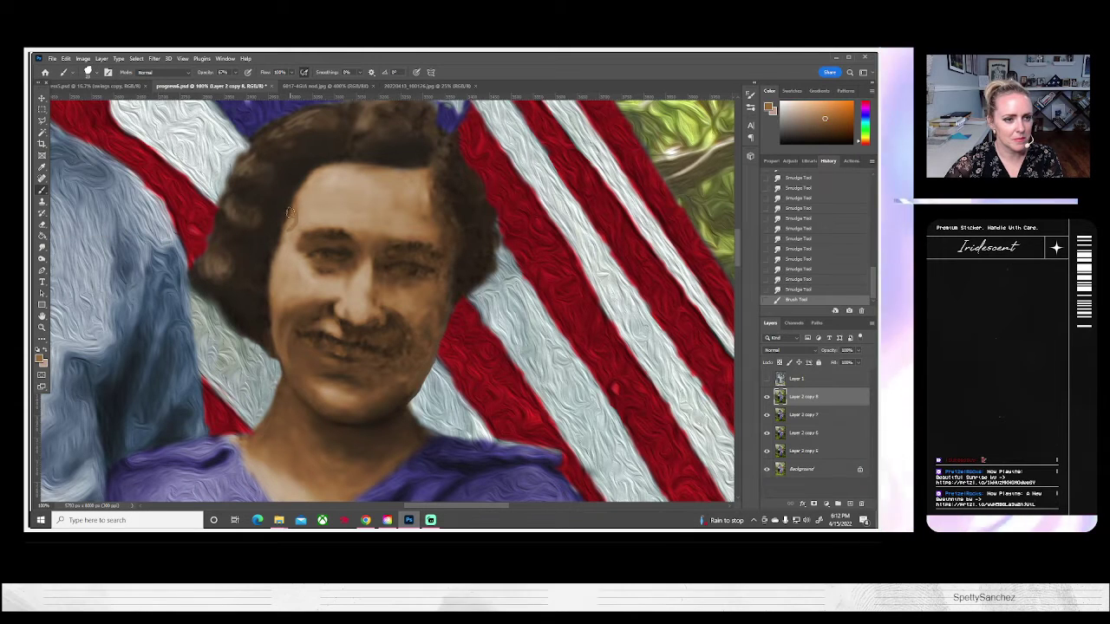
key(ctrl+z)
scroll(169, 108, right, 1)
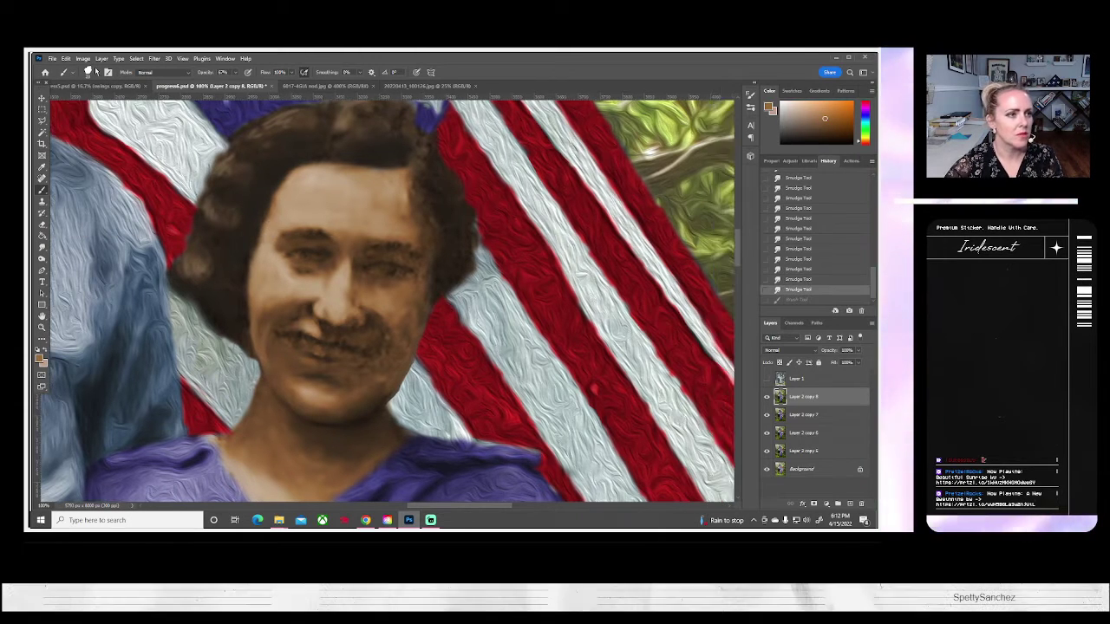
click(92, 72)
drag(94, 101, 96, 101)
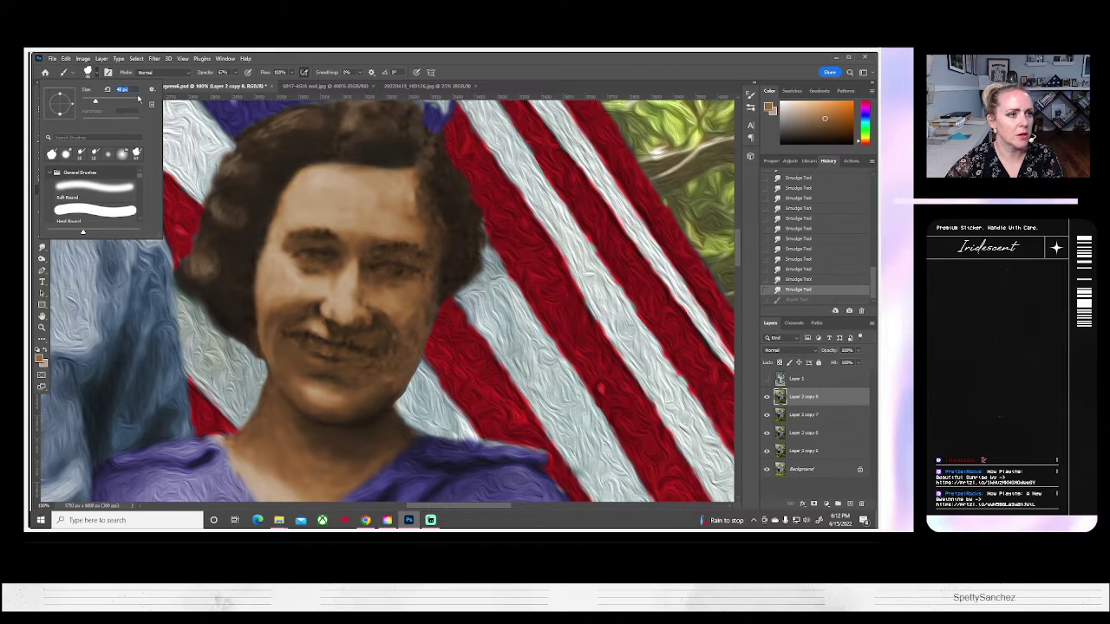
click(219, 81)
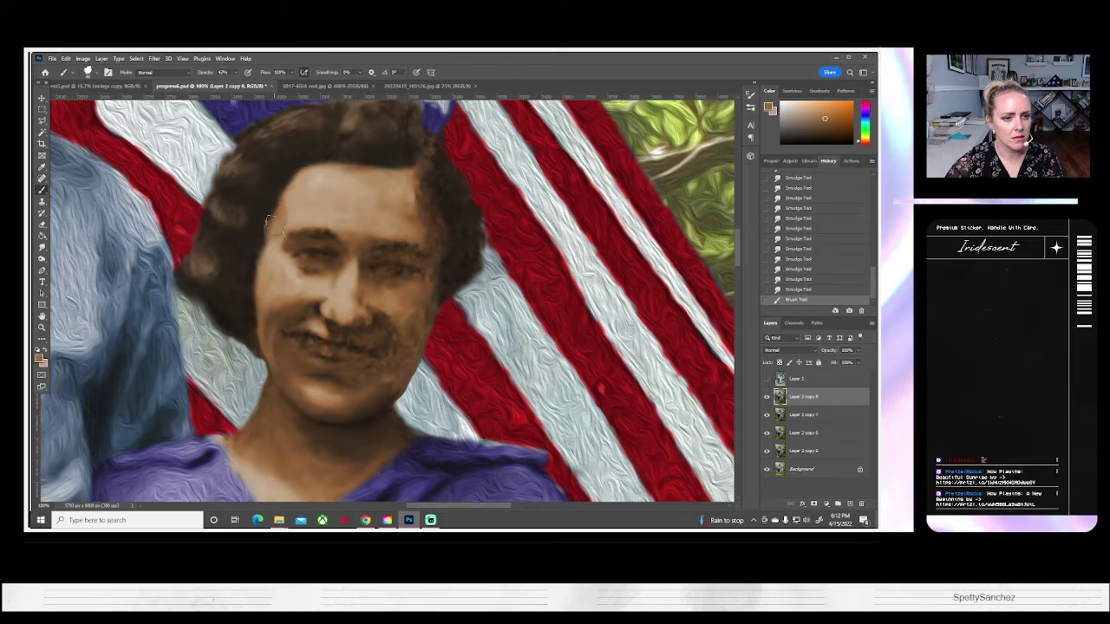
mouse_move(270, 216)
mouse_down()
mouse_move(248, 281)
mouse_move(263, 265)
mouse_move(258, 277)
mouse_up()
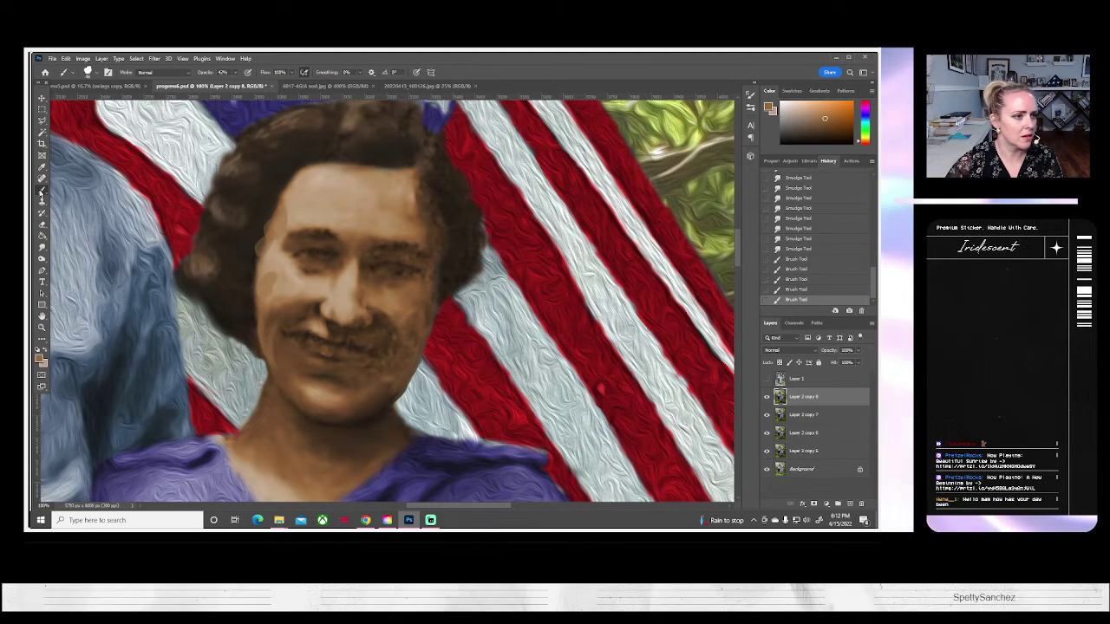
Blend the fresh brush strokes on the woman's cheek and temple up to her forehead with the Smudge tool.
click(42, 247)
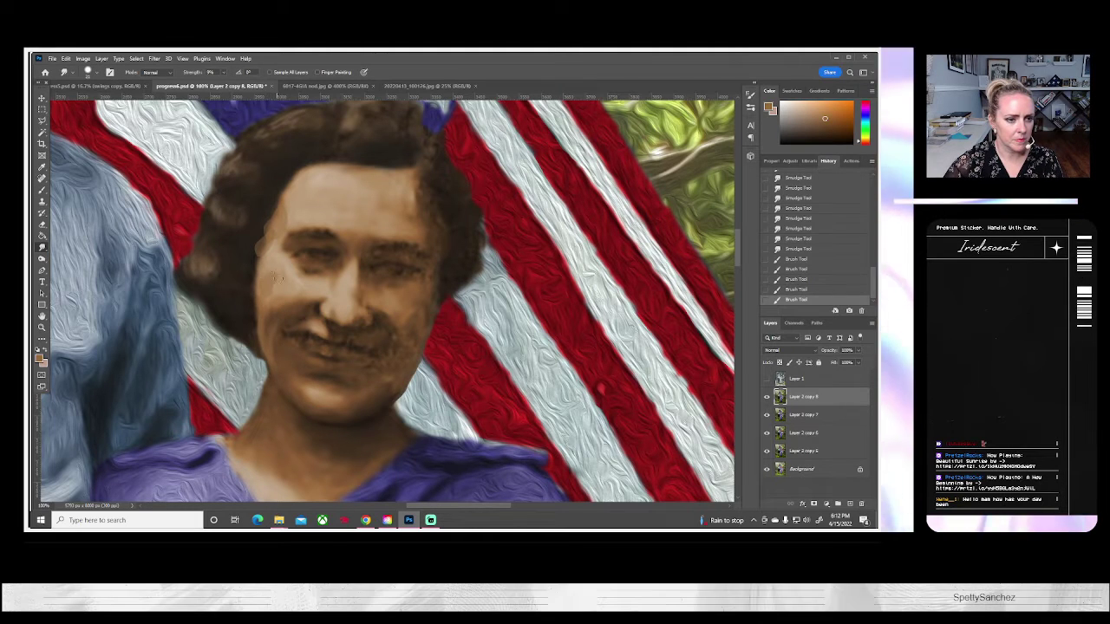
drag(286, 293, 269, 276)
mouse_move(271, 274)
mouse_down()
mouse_move(263, 259)
mouse_move(277, 234)
mouse_up()
drag(280, 231, 304, 194)
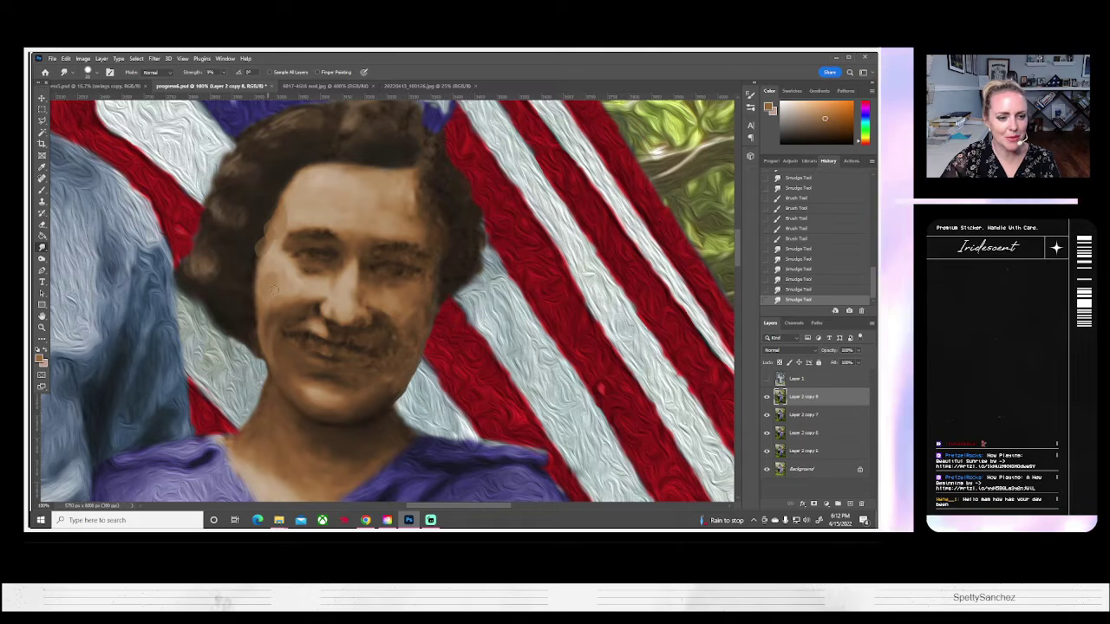
Smudge the woman's shaded-side cheek edge up to her temple to soften the remaining brush marks.
drag(271, 294, 279, 291)
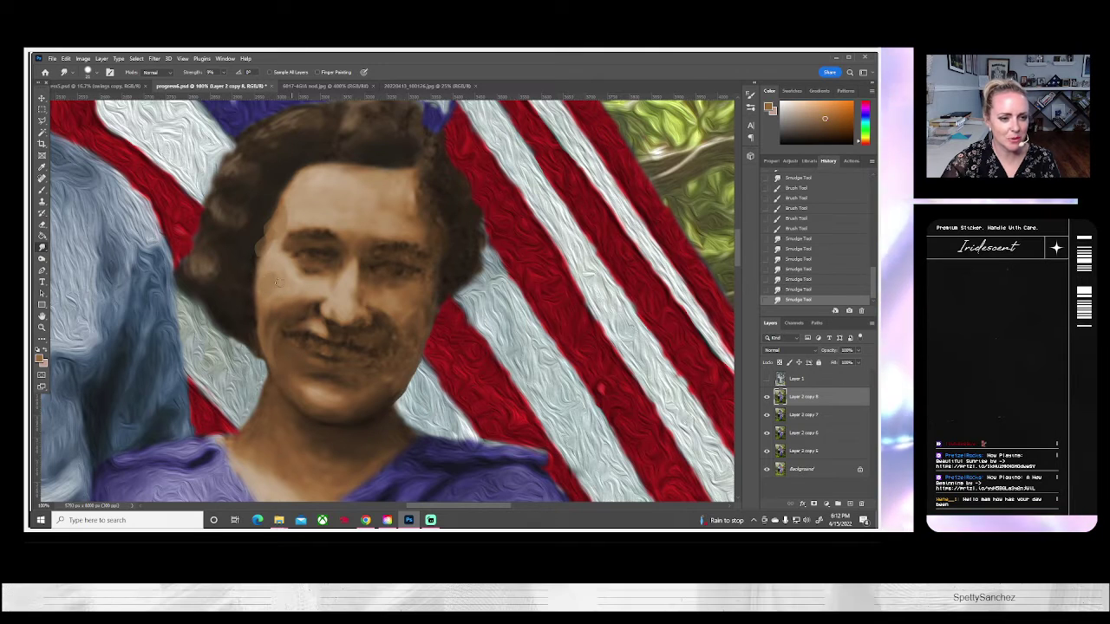
drag(271, 271, 257, 292)
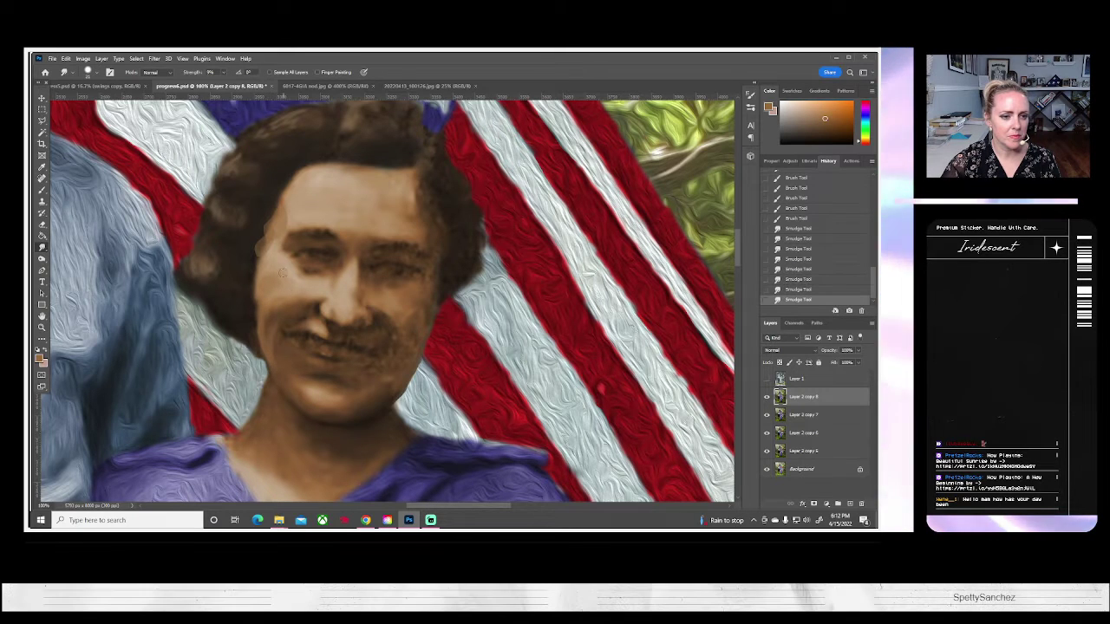
mouse_move(292, 287)
mouse_down()
mouse_move(247, 238)
mouse_move(279, 296)
mouse_move(268, 294)
mouse_move(273, 278)
mouse_move(277, 232)
mouse_up()
scroll(271, 250, up, 1)
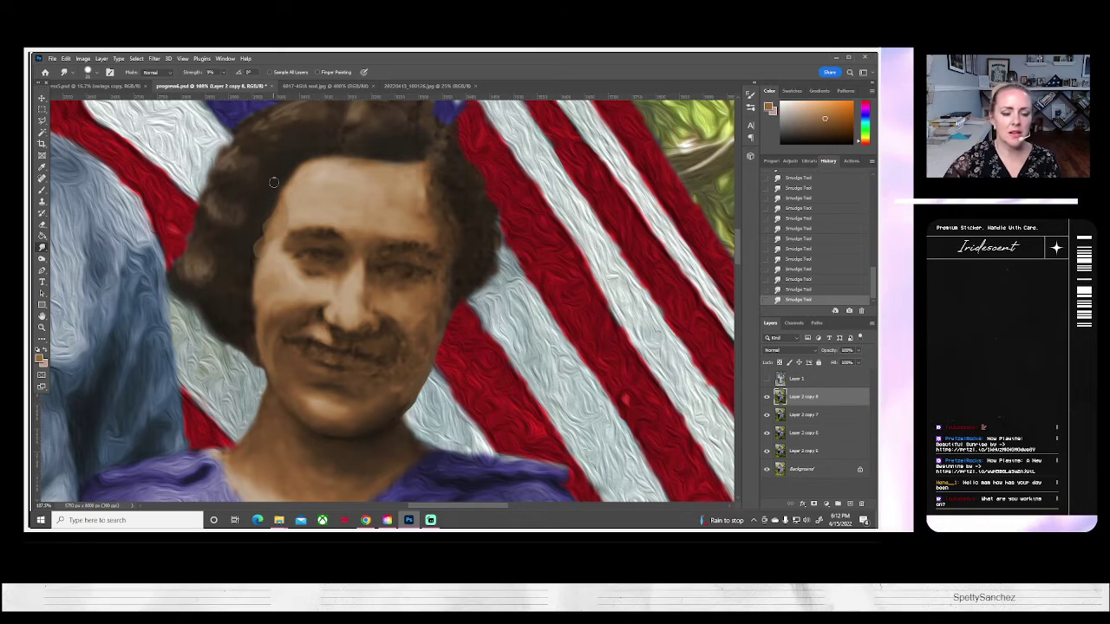
Compare the original black-and-white photo layer with the painted version, viewing the whole image.
click(766, 378)
click(41, 327)
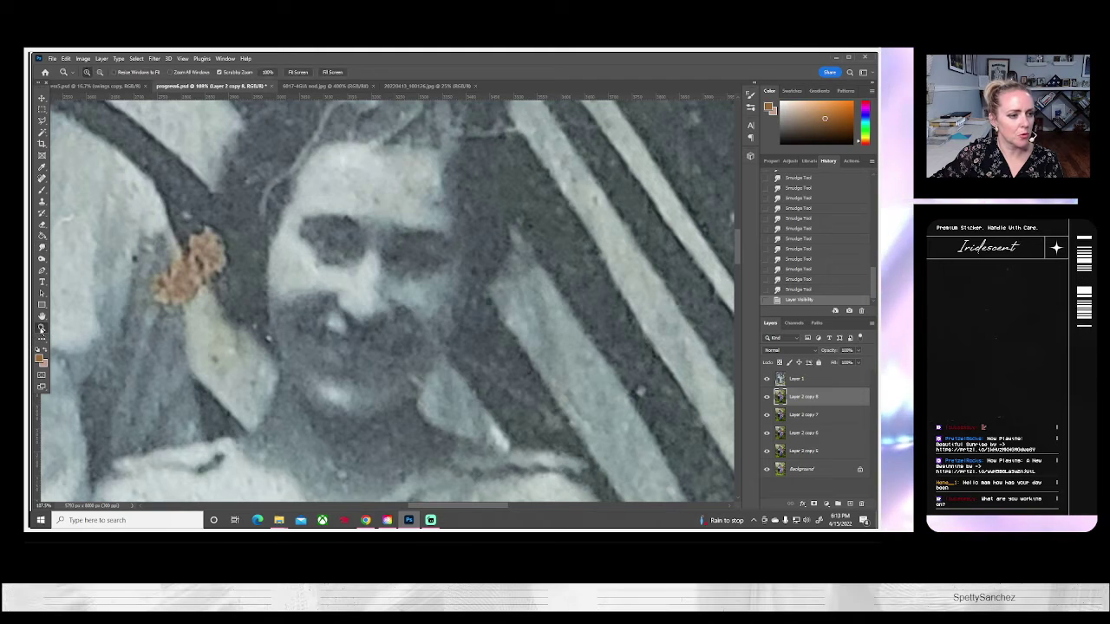
click(298, 72)
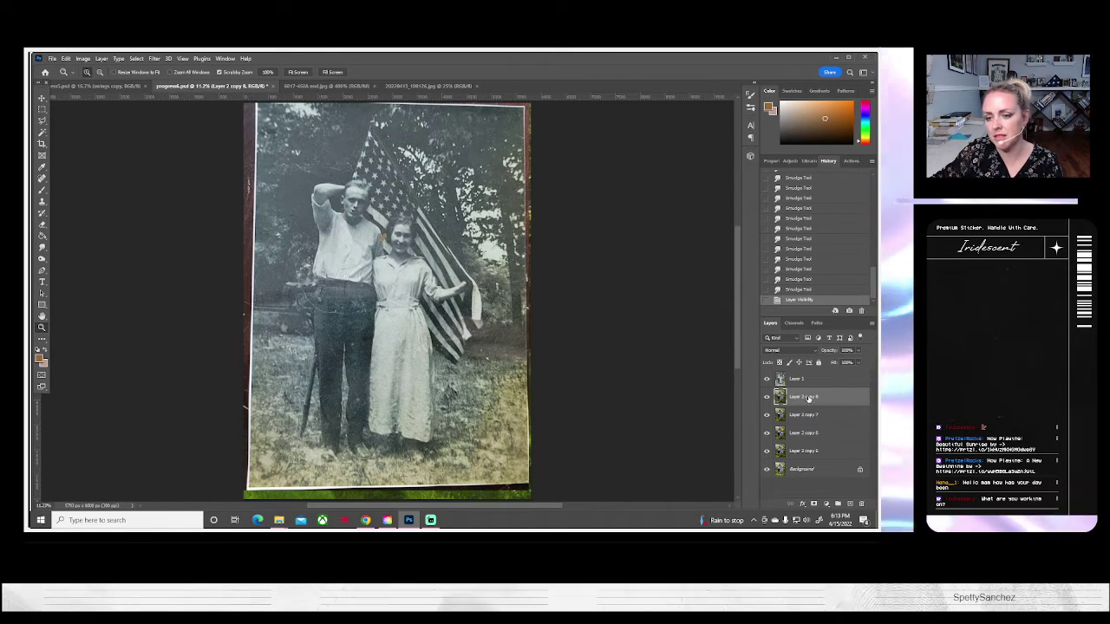
click(767, 378)
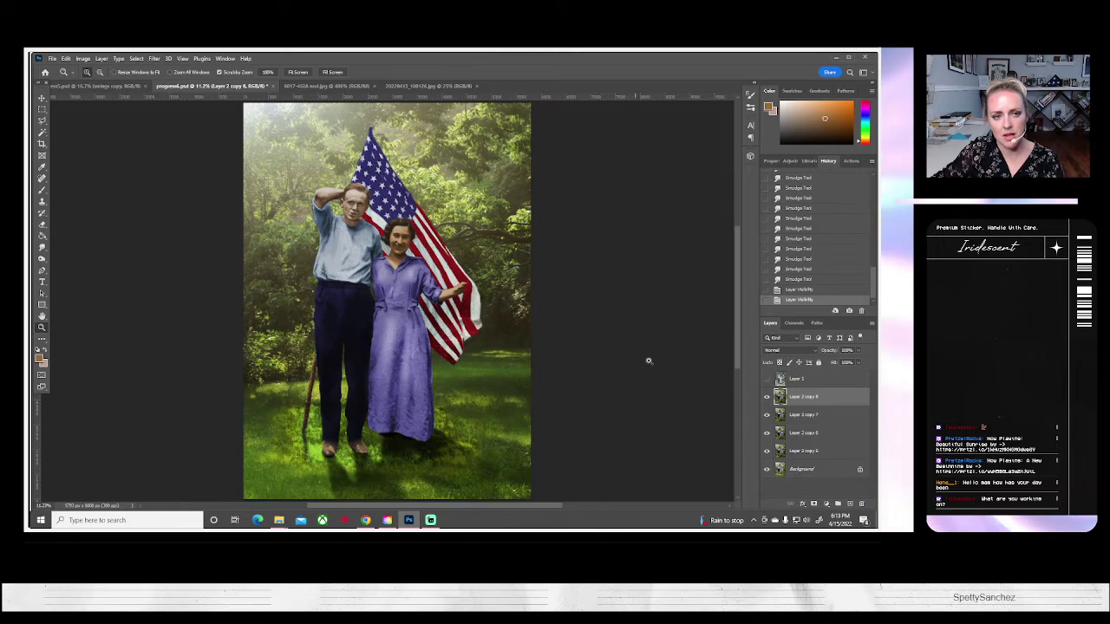
click(766, 379)
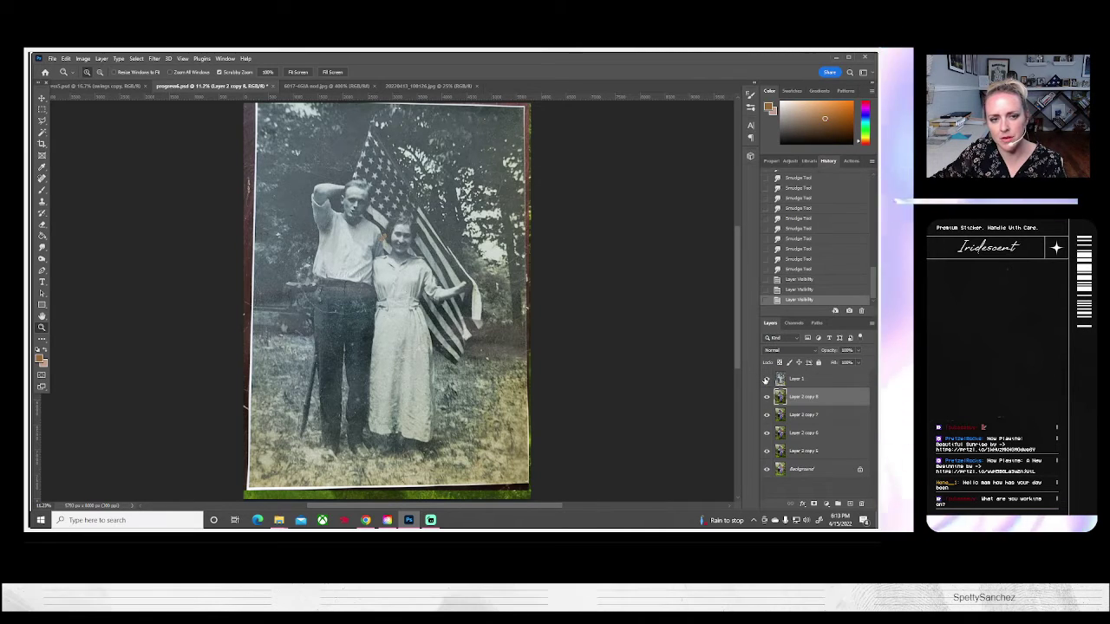
click(765, 378)
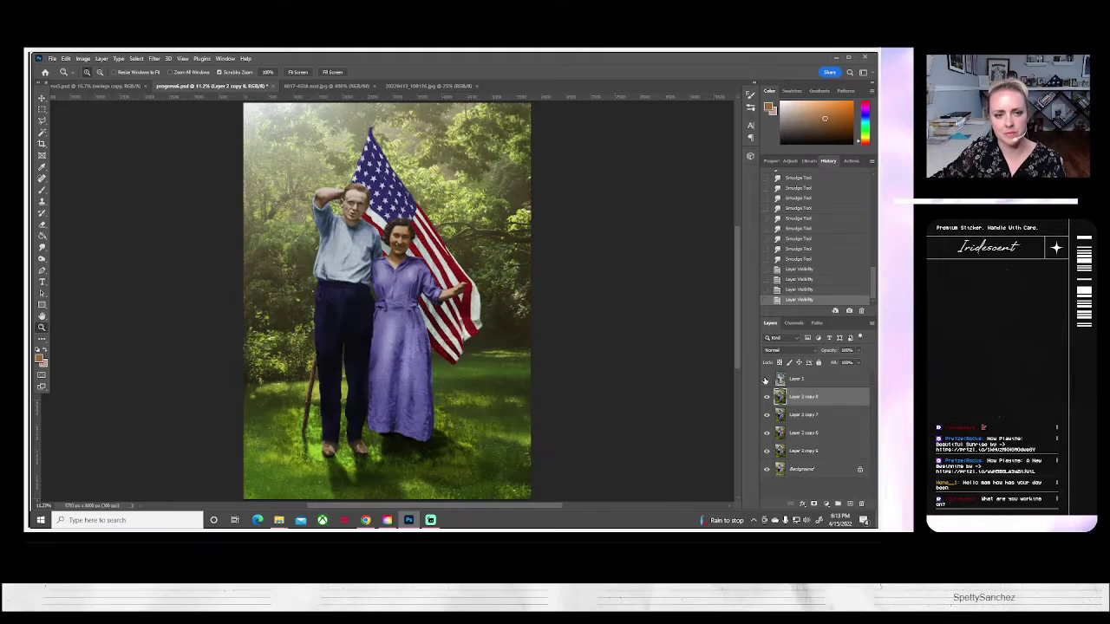
Clean up the edge between the woman's temple and dark hair with small Clone Stamp dabs.
click(398, 241)
click(399, 241)
click(399, 241)
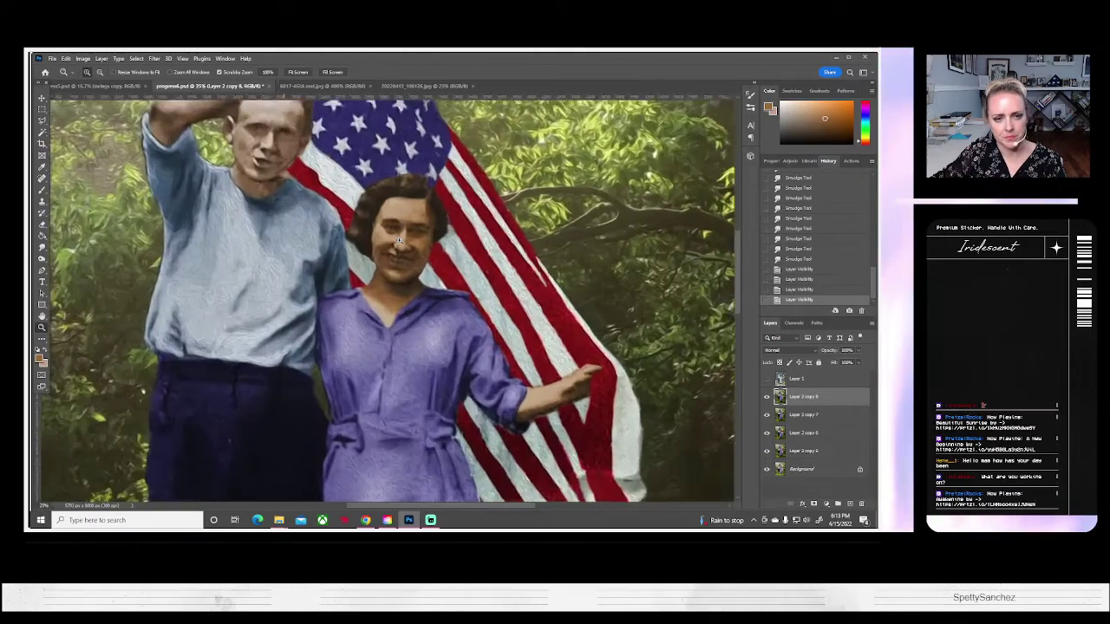
click(399, 241)
click(398, 241)
click(399, 241)
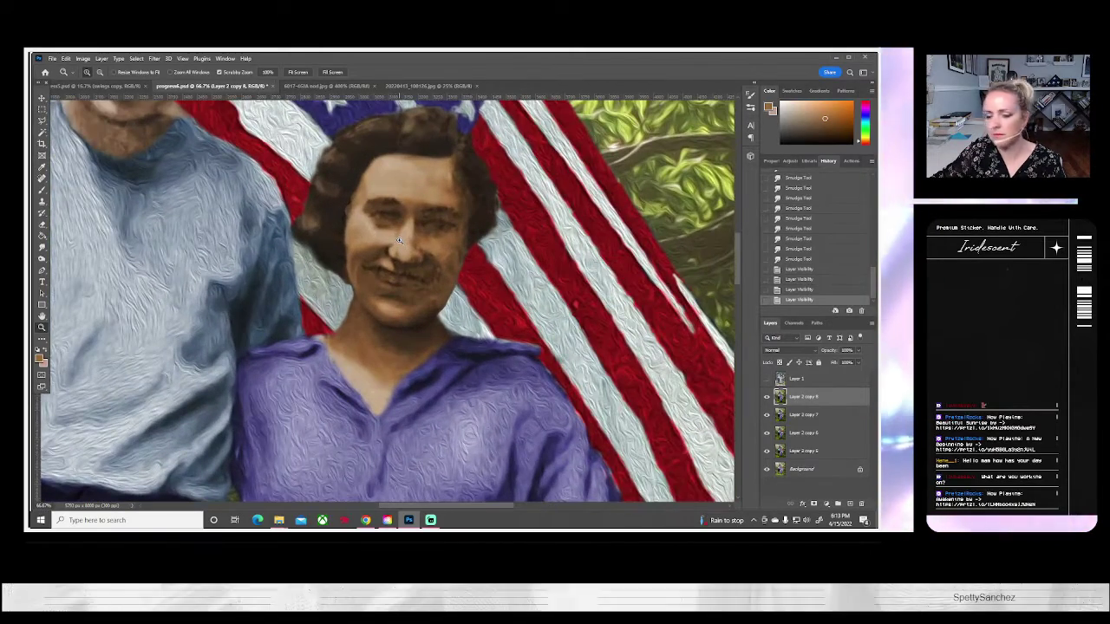
click(399, 241)
click(399, 241)
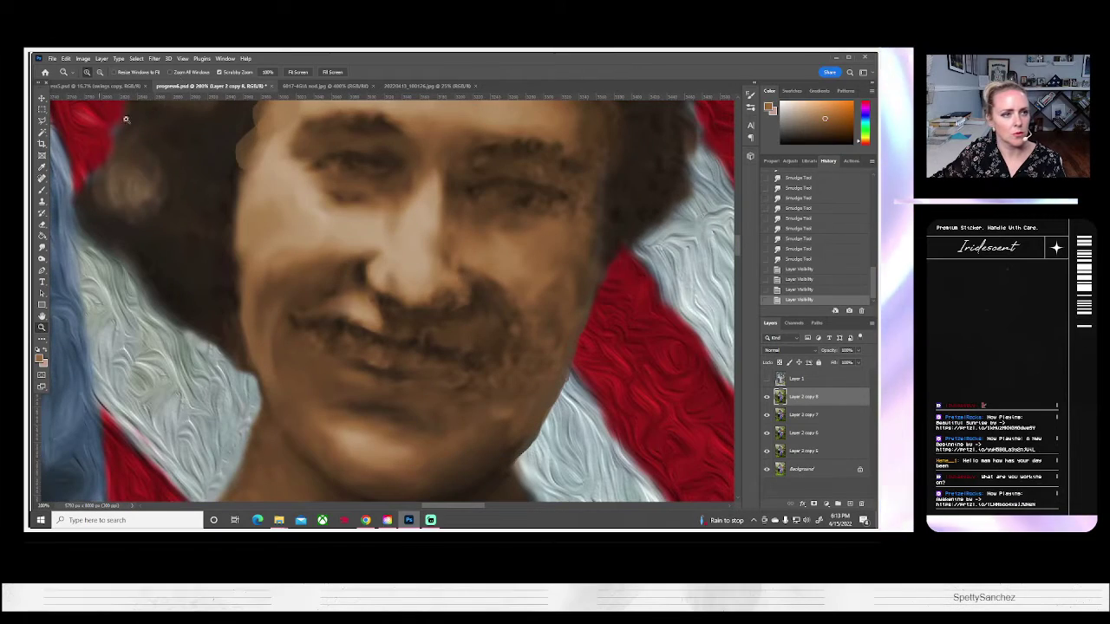
click(100, 72)
click(333, 201)
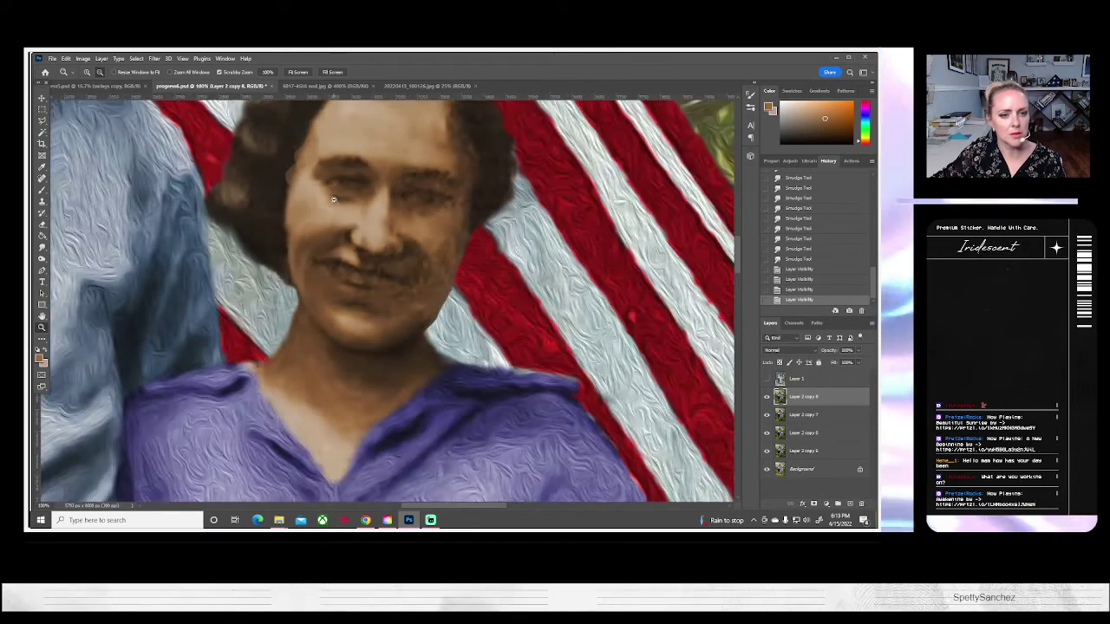
scroll(329, 201, up, 2)
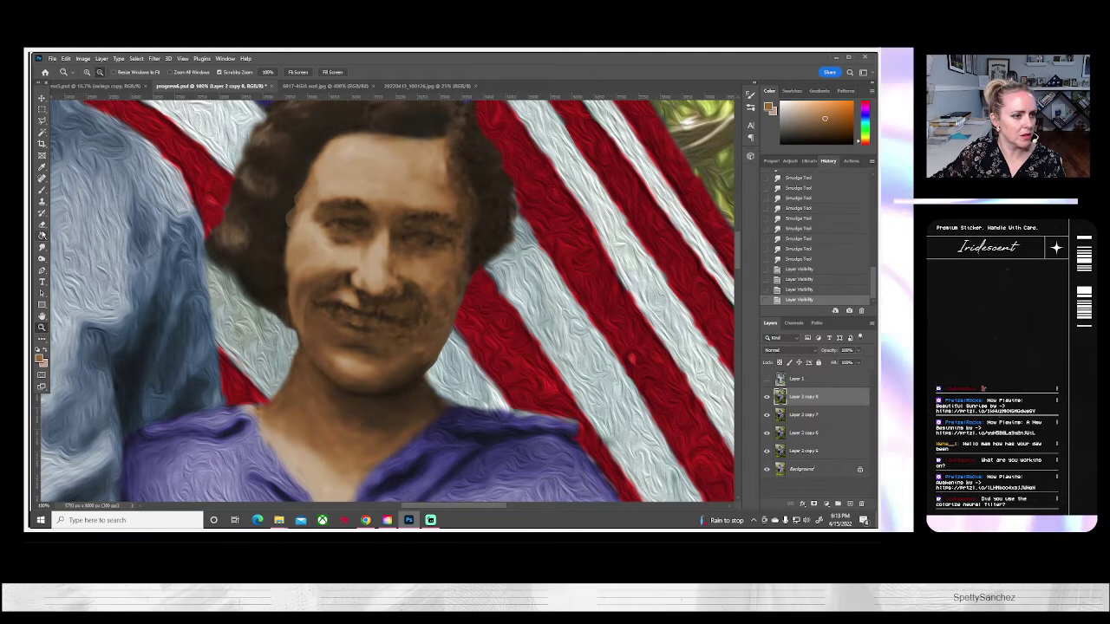
click(44, 203)
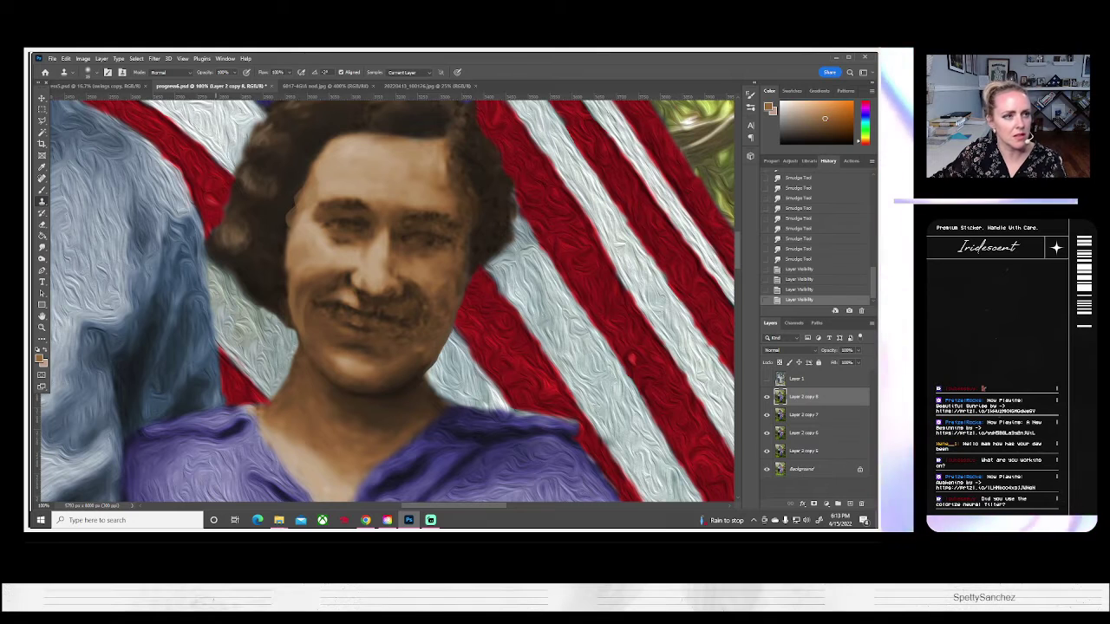
click(285, 226)
click(282, 219)
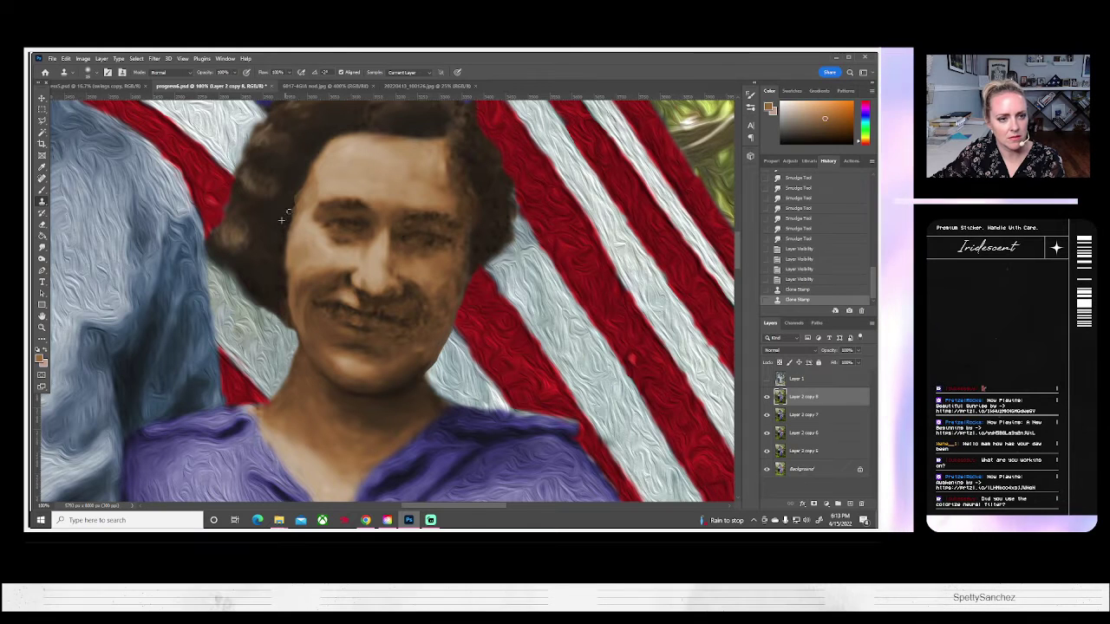
click(287, 217)
click(290, 206)
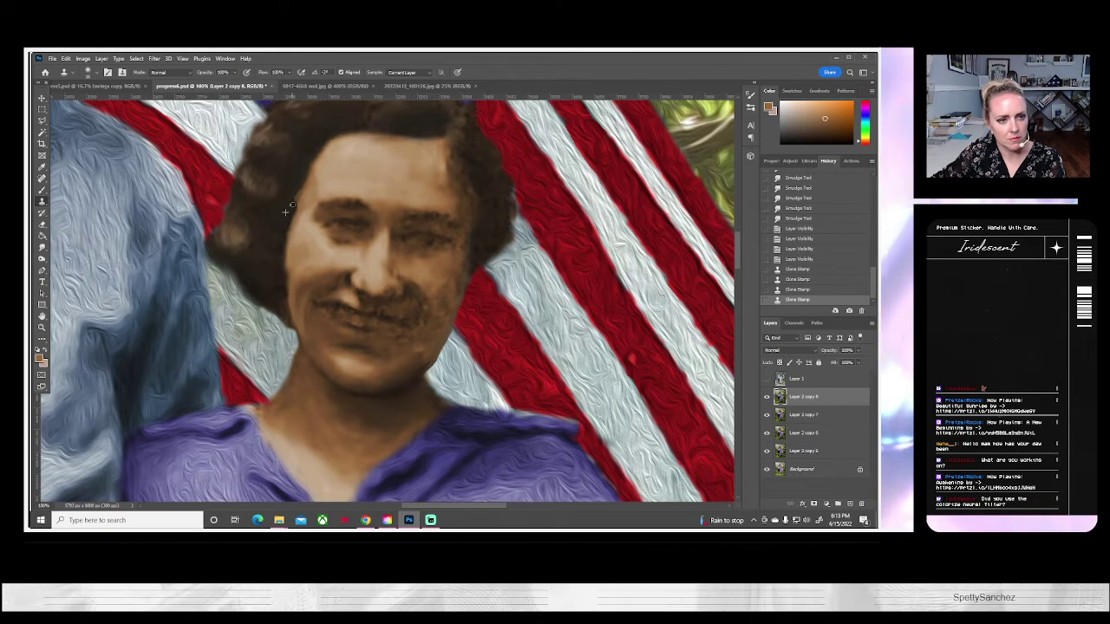
click(294, 194)
click(206, 168)
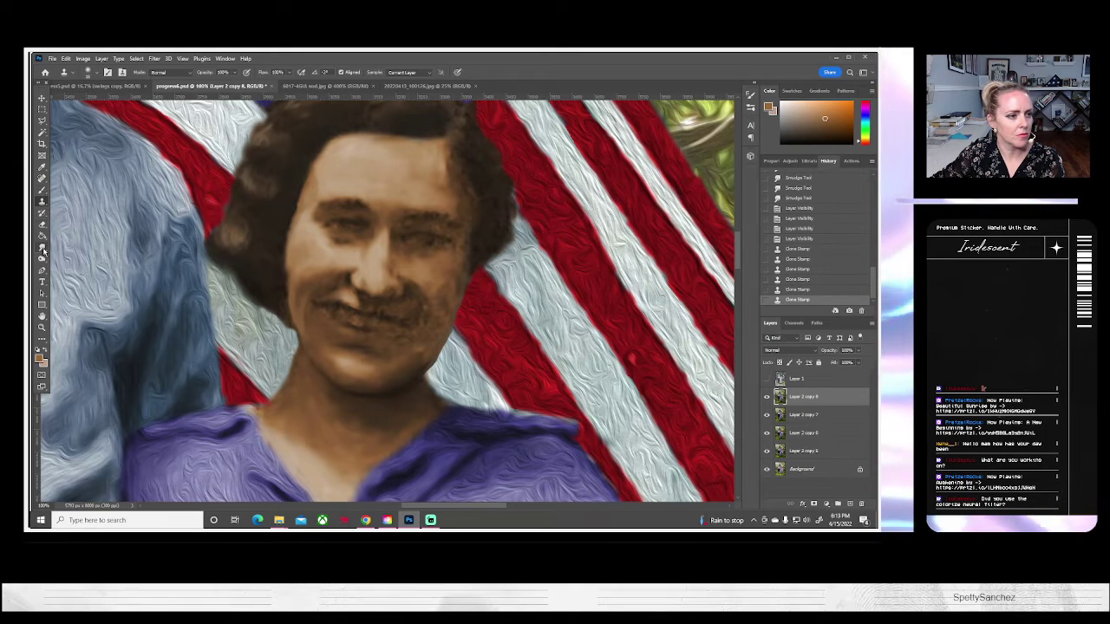
Smudge the cloned patches along the woman's temple and forehead hairline to blend skin into hair.
click(42, 246)
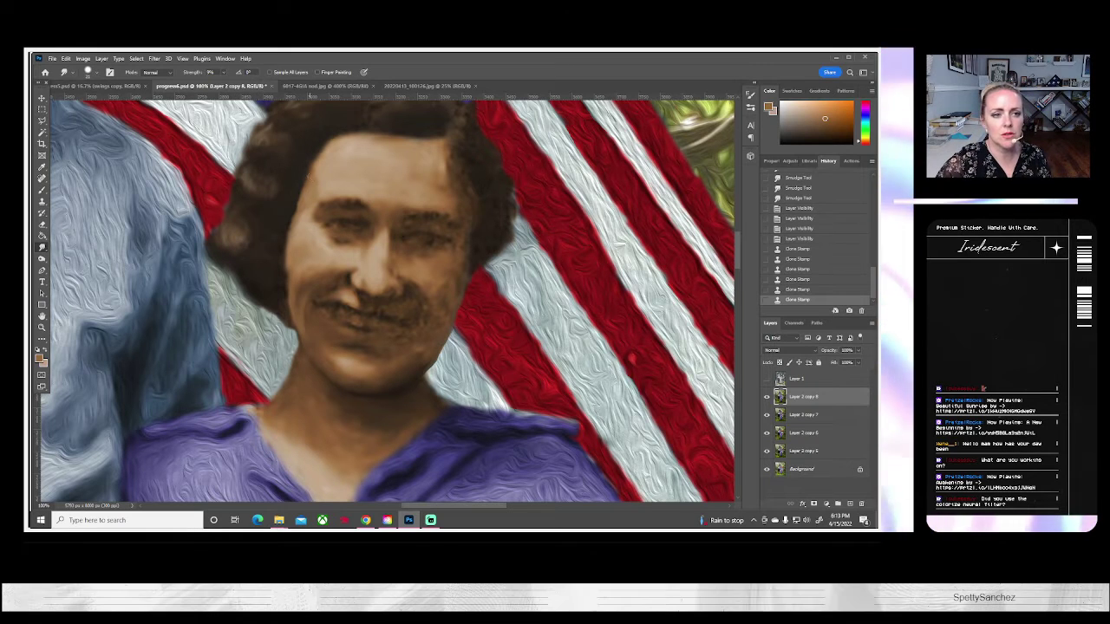
drag(289, 222, 301, 227)
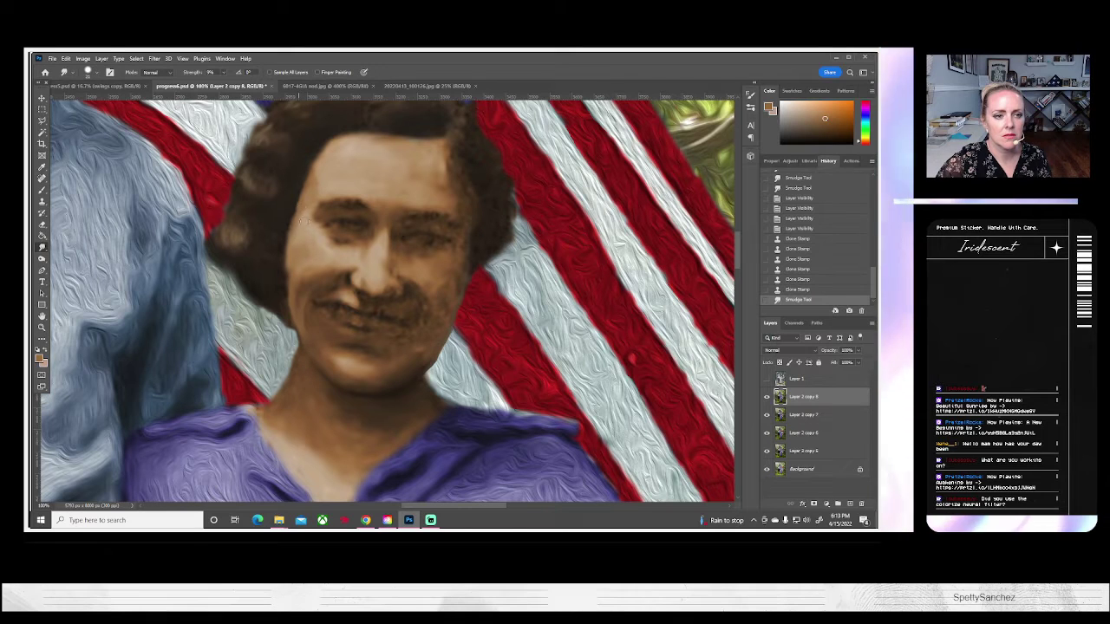
mouse_move(303, 200)
mouse_down()
mouse_move(314, 171)
mouse_move(341, 166)
mouse_move(310, 189)
mouse_up()
drag(317, 180, 304, 190)
drag(310, 184, 300, 190)
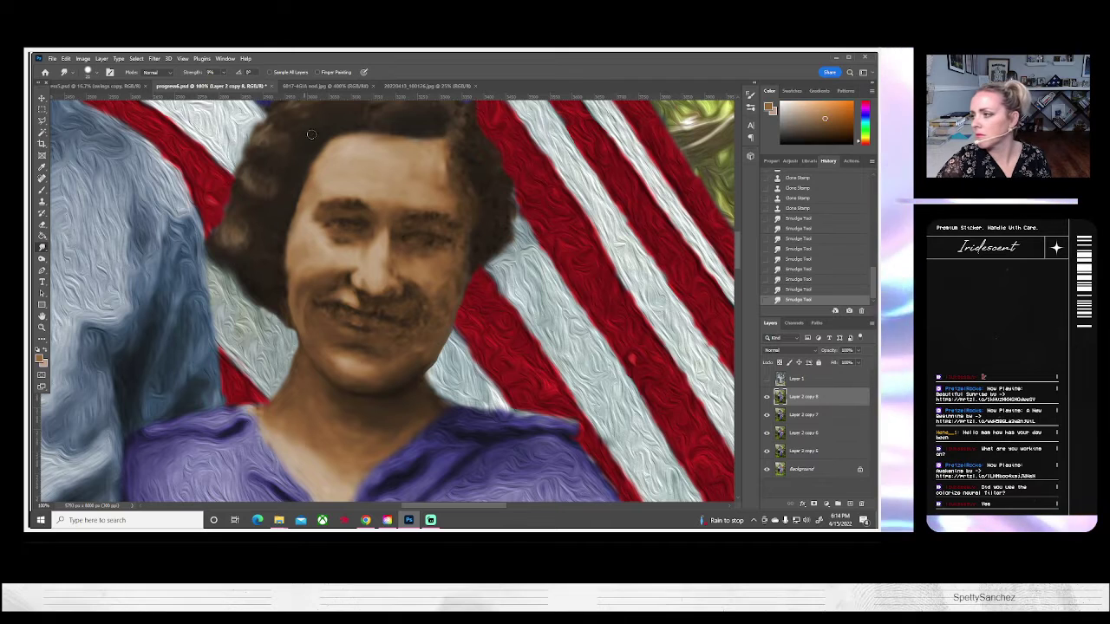
mouse_move(312, 135)
mouse_down()
mouse_move(298, 142)
mouse_move(326, 192)
mouse_move(317, 185)
mouse_up()
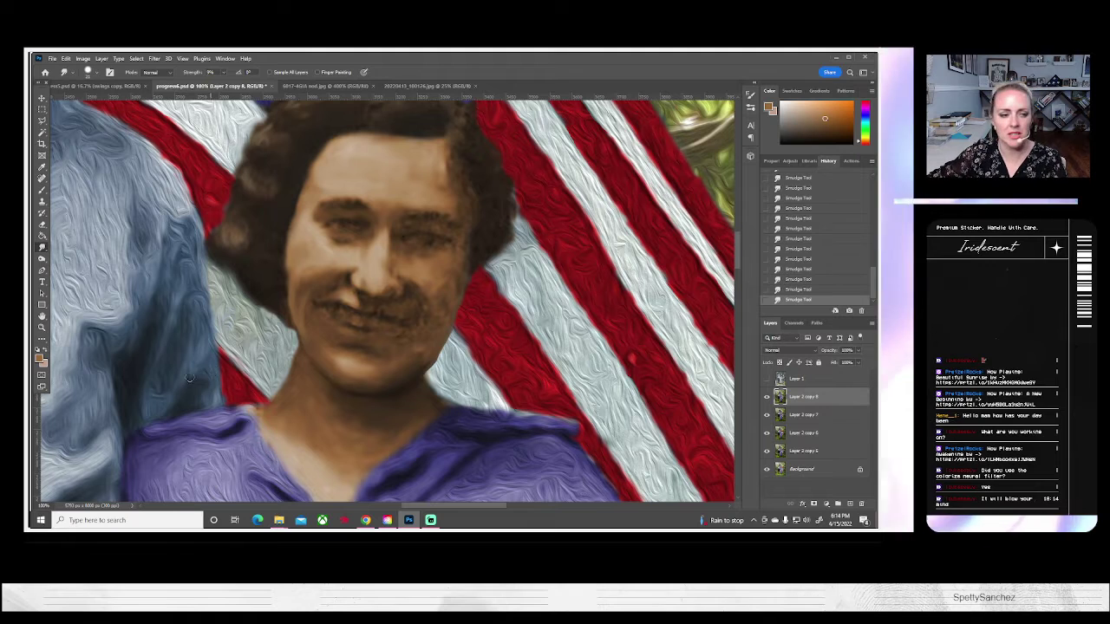
Show the original photo layer, Layer 1, with the whole image in view and duplicate it under the default name.
key(z)
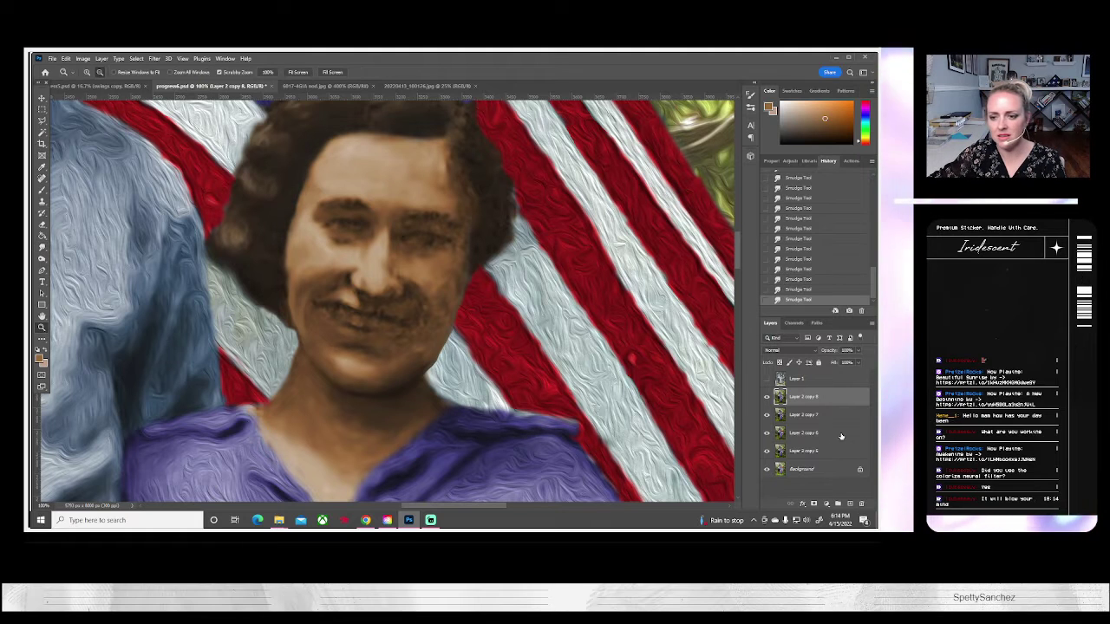
click(766, 379)
click(780, 379)
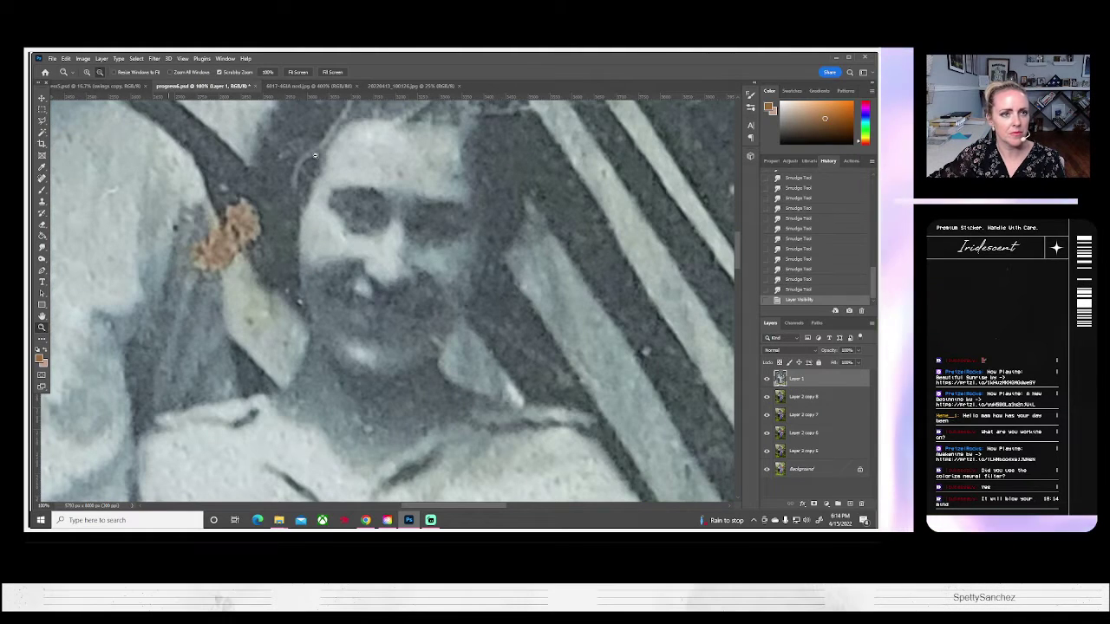
click(297, 72)
right_click(795, 379)
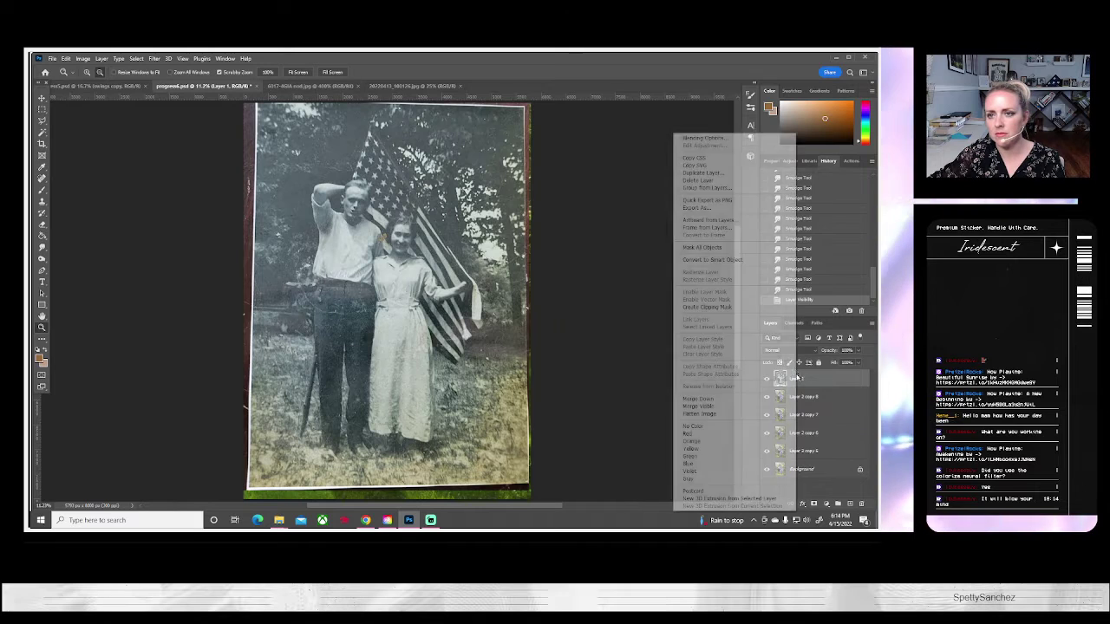
click(702, 173)
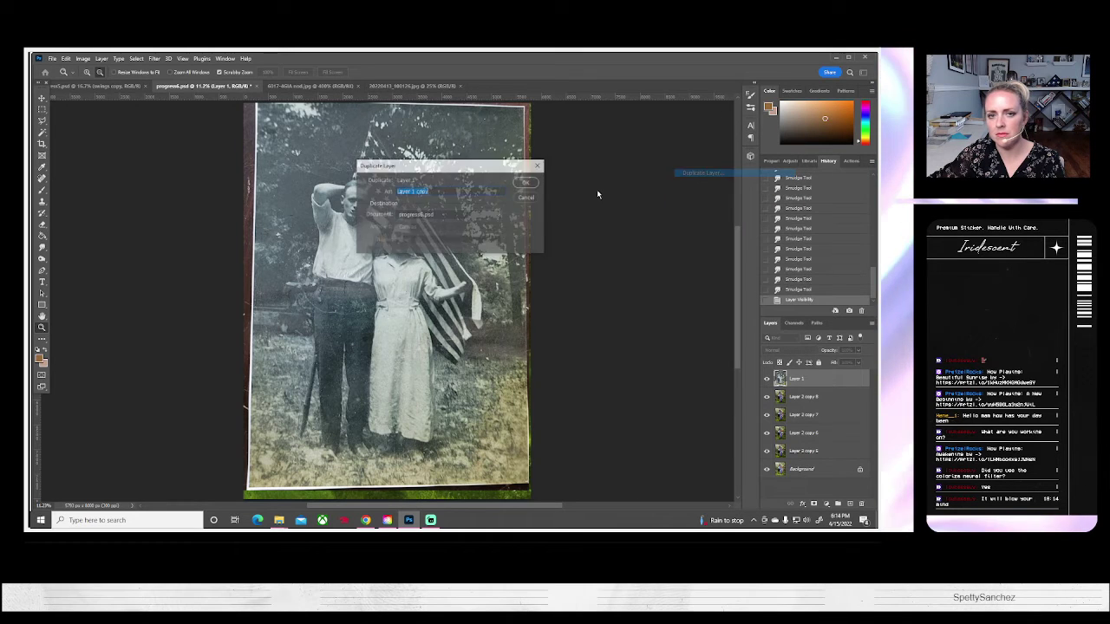
click(521, 180)
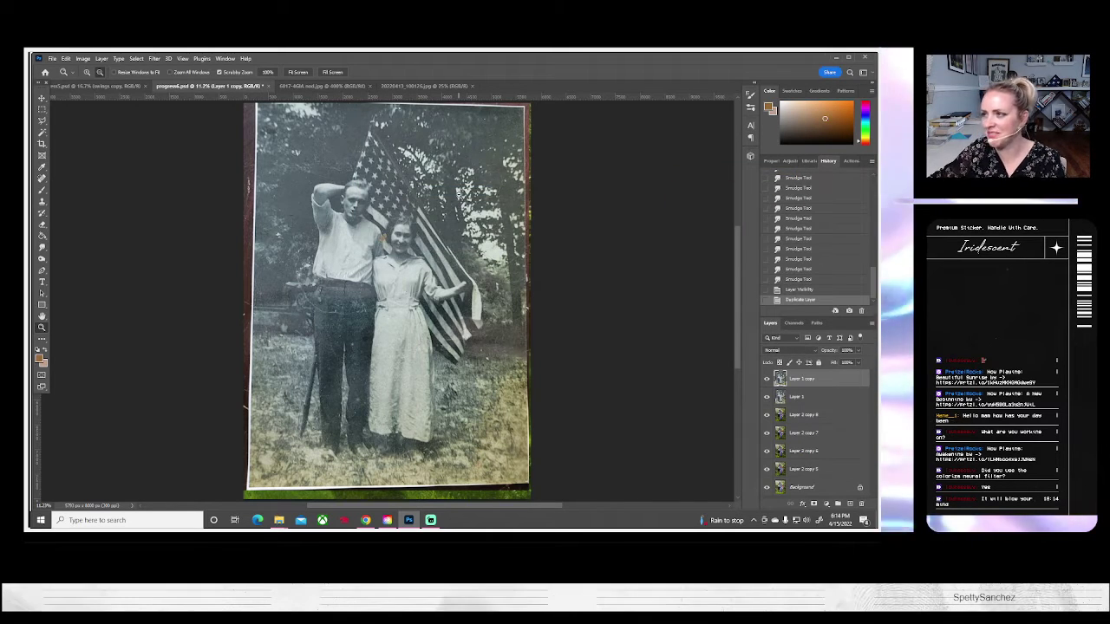
Download the Colorize neural filter and run it on the duplicated photo layer, skipping the introductory tour.
click(154, 59)
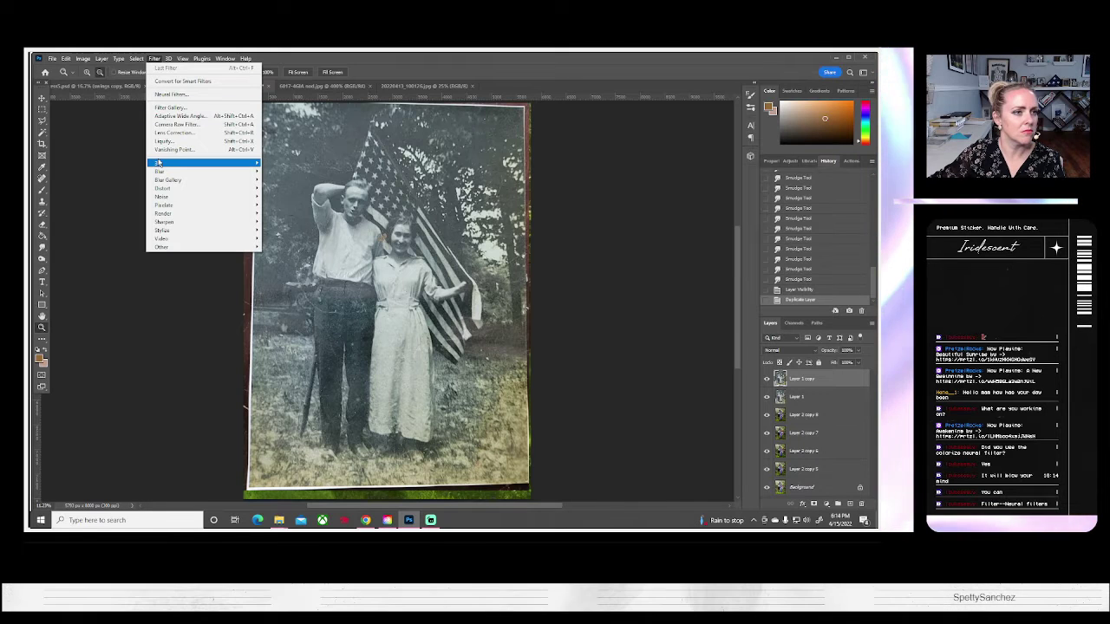
mouse_move(158, 163)
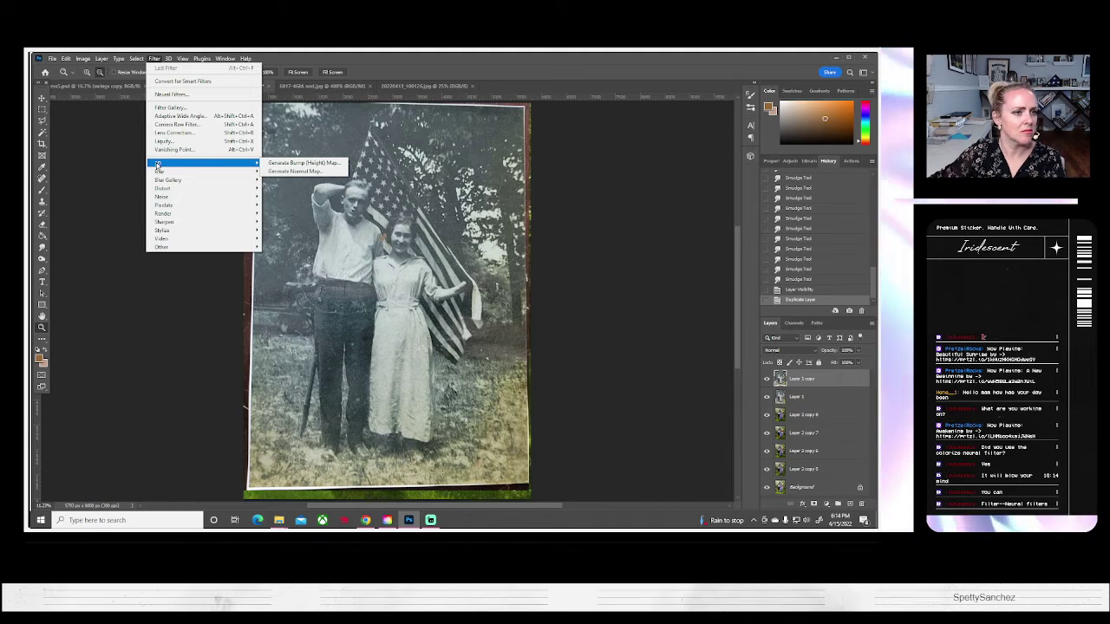
click(171, 93)
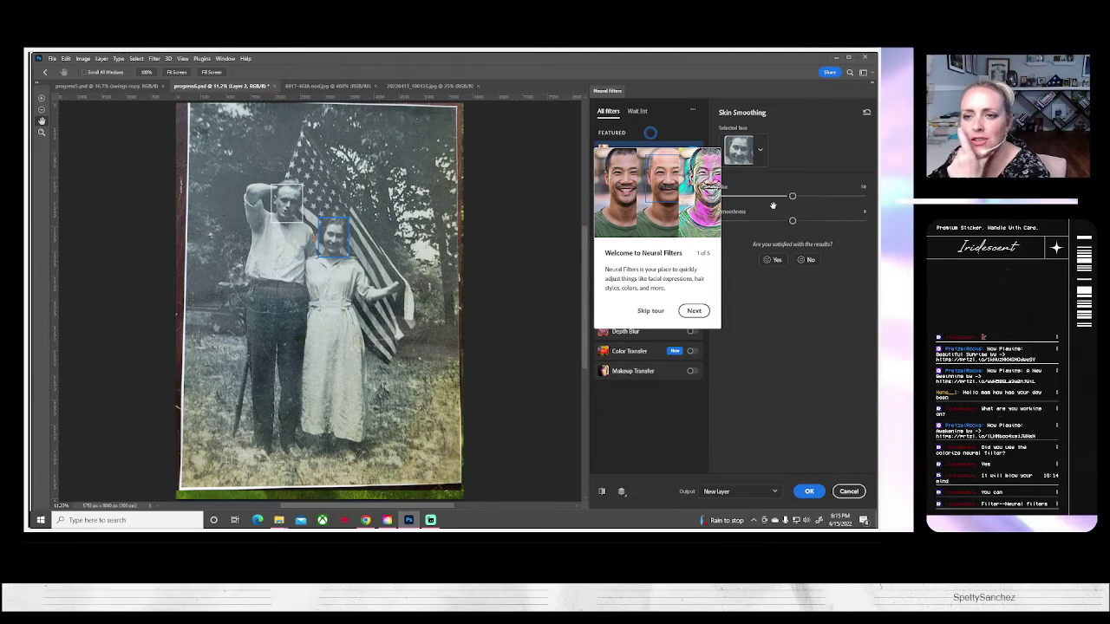
click(651, 311)
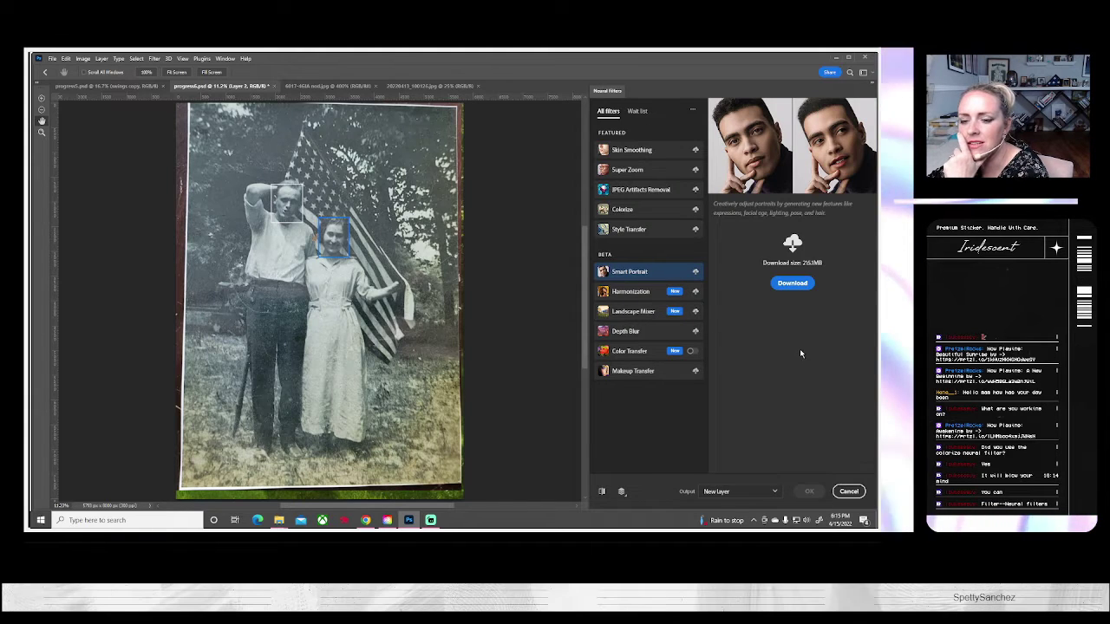
click(632, 150)
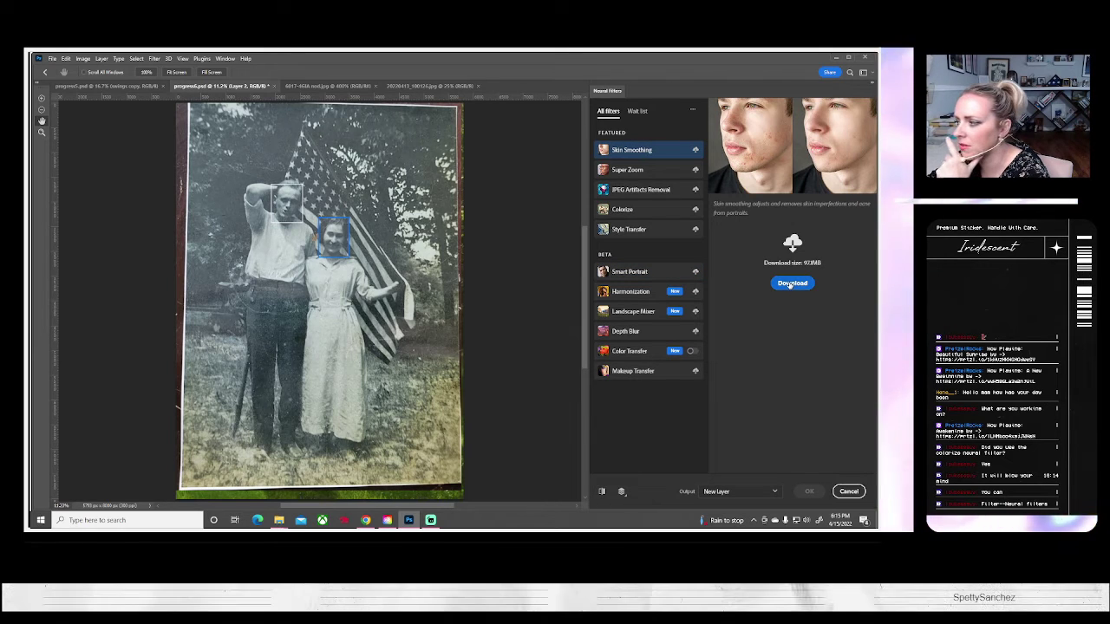
click(623, 170)
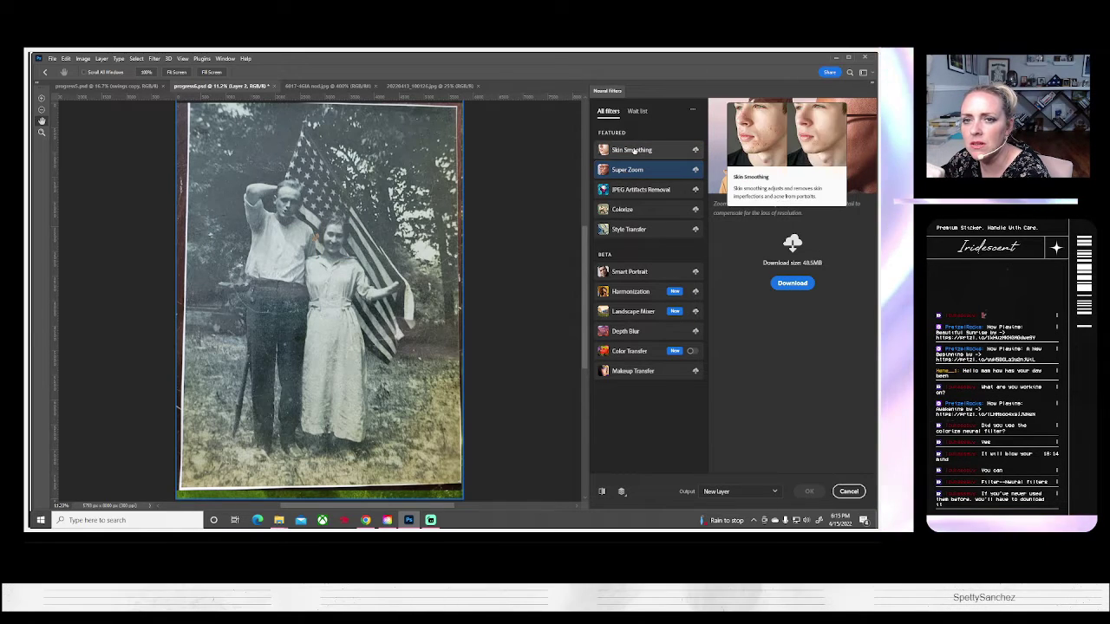
click(633, 210)
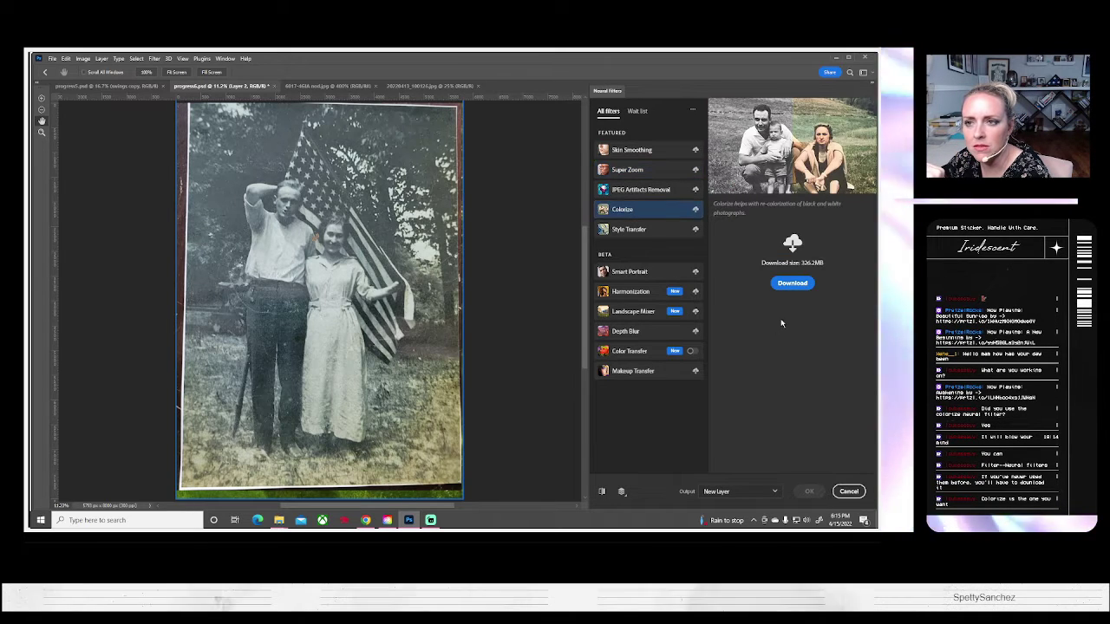
click(792, 285)
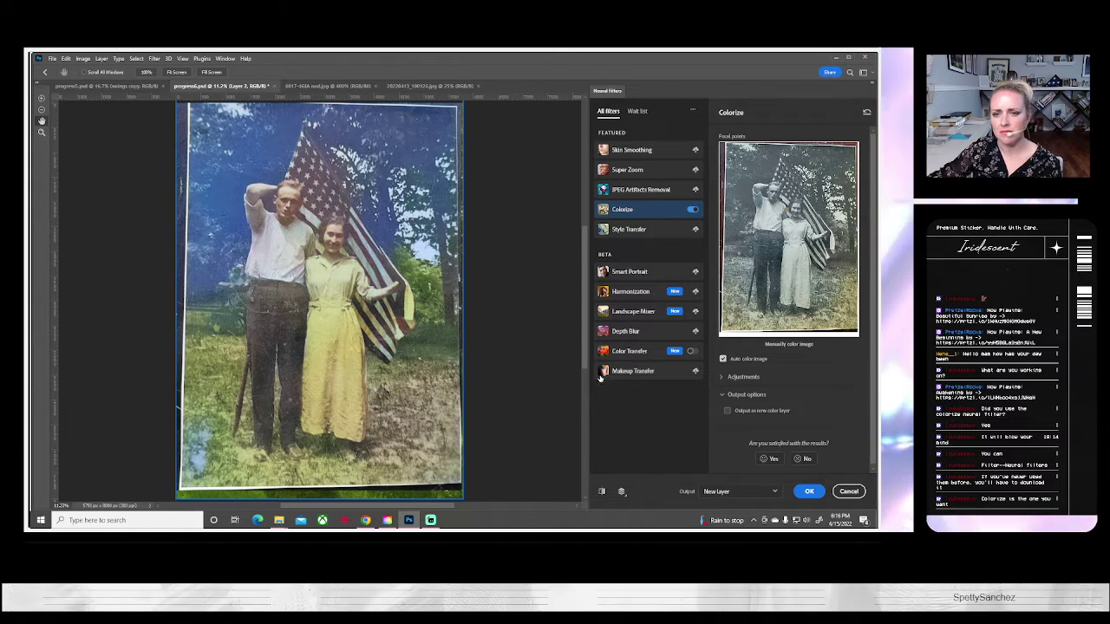
Download Skin Smoothing, run it with the man's face selected alongside Colorize, and output the filtered photo as a new layer.
click(649, 151)
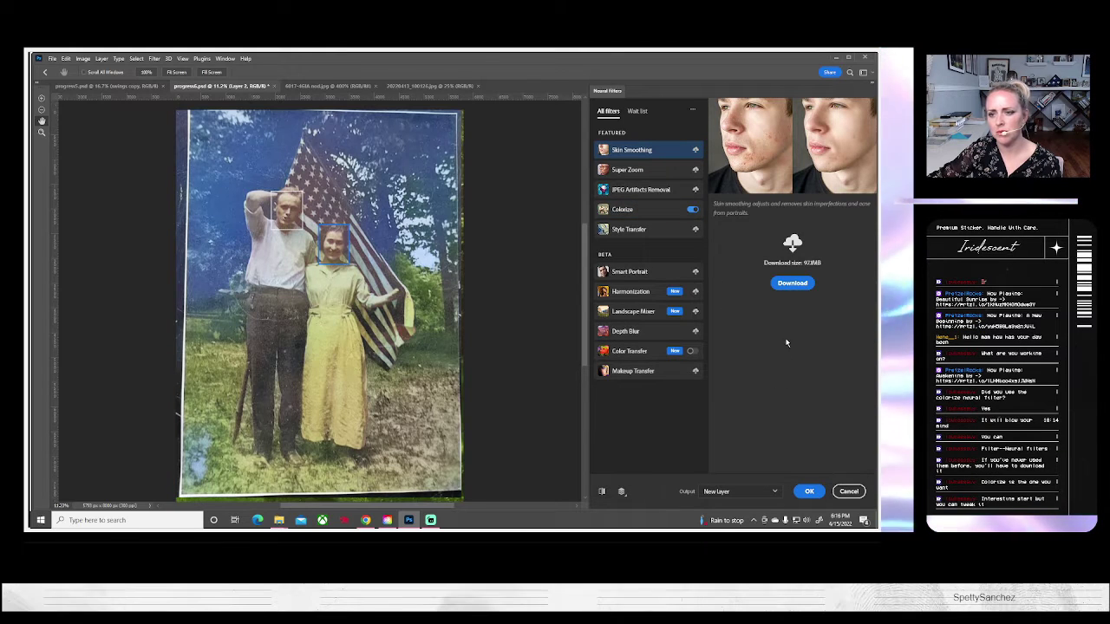
click(788, 283)
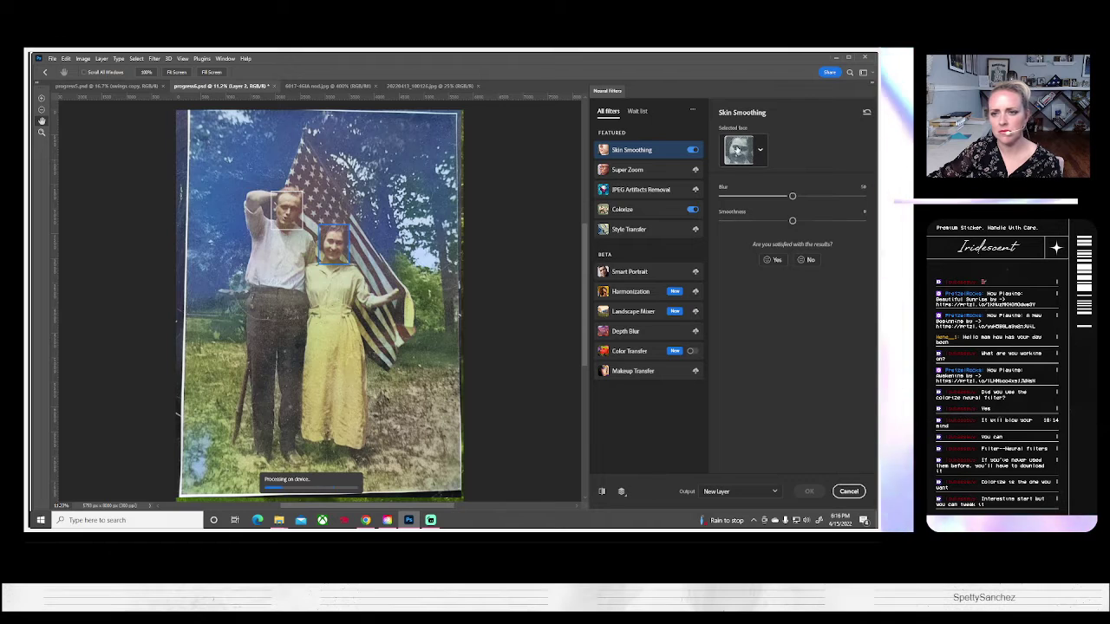
click(739, 161)
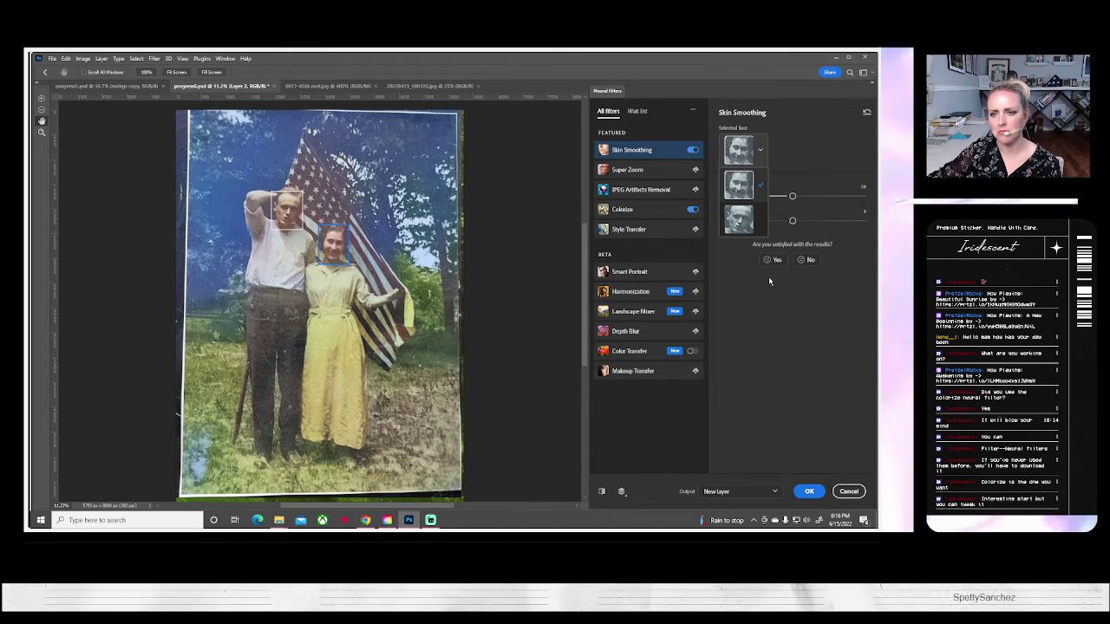
scroll(345, 247, down, 2)
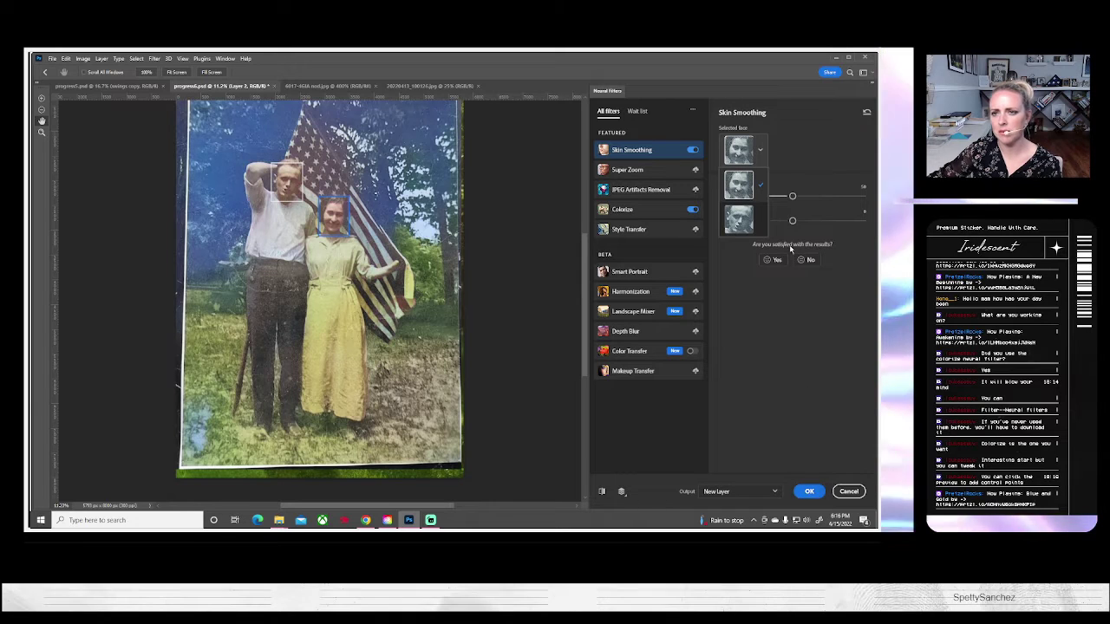
click(740, 227)
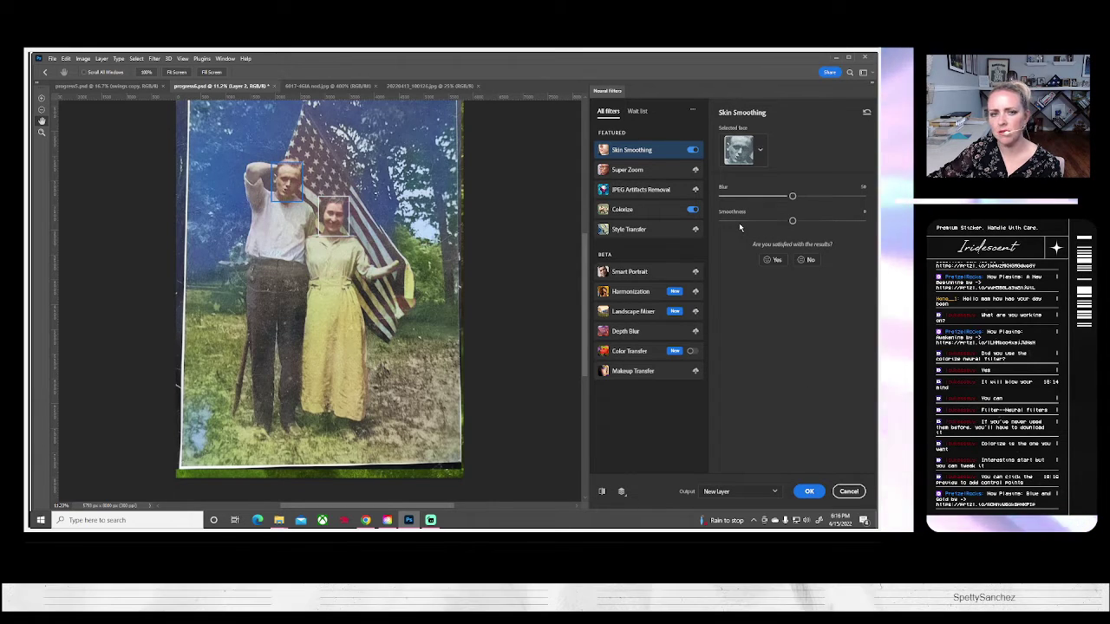
click(741, 153)
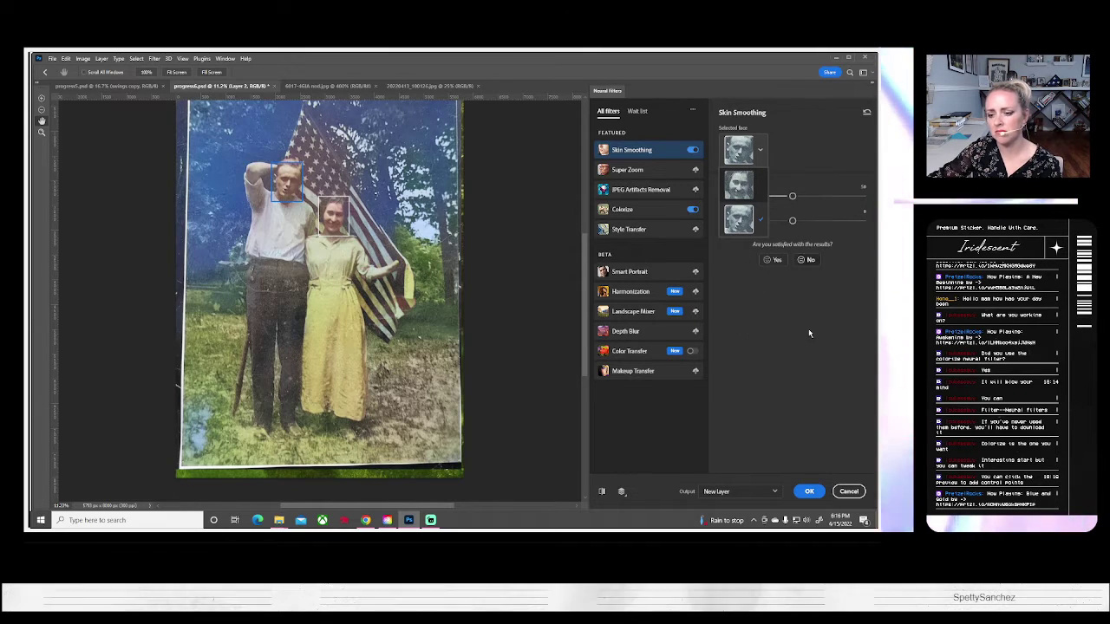
click(810, 492)
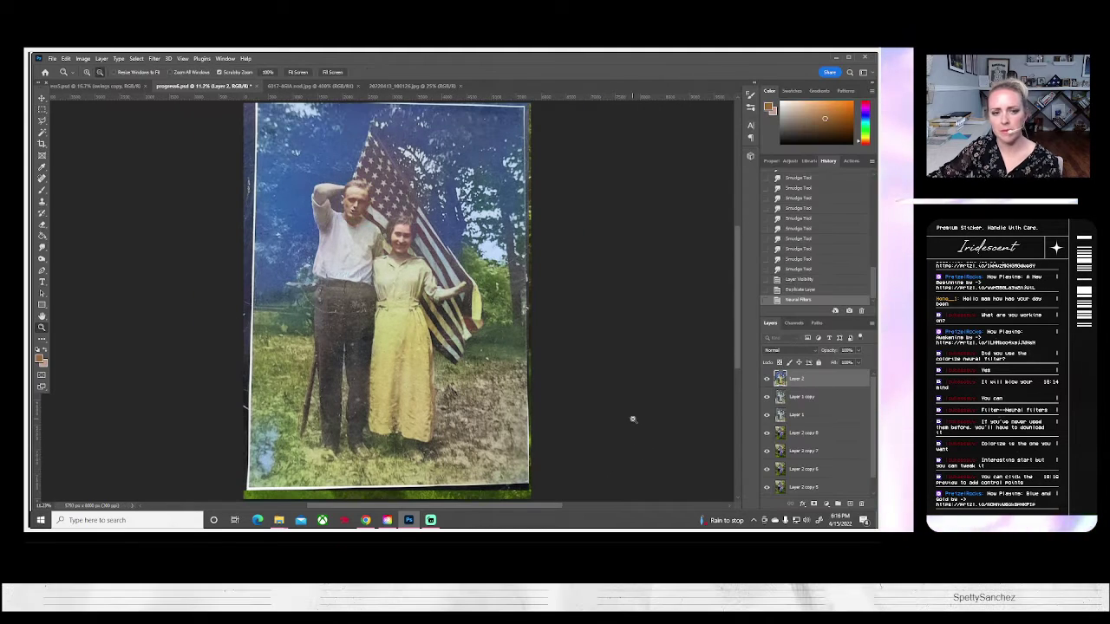
Compare the colorized Layer 2 with the black-and-white photo beneath it, both close up on the faces and in full view.
click(766, 380)
click(766, 380)
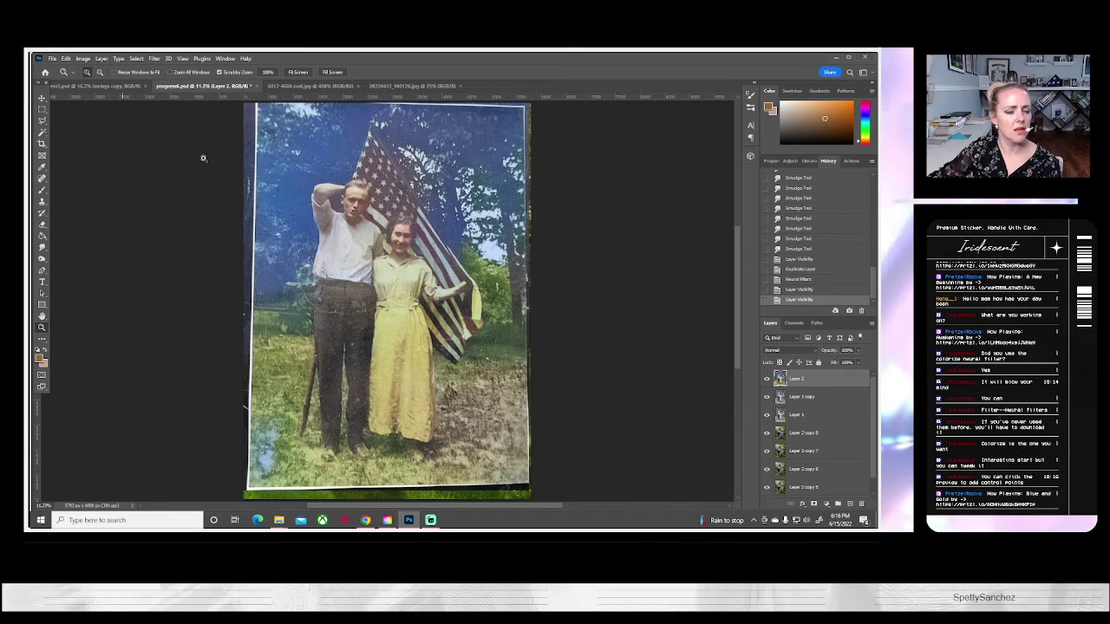
click(355, 202)
drag(354, 202, 354, 202)
click(768, 379)
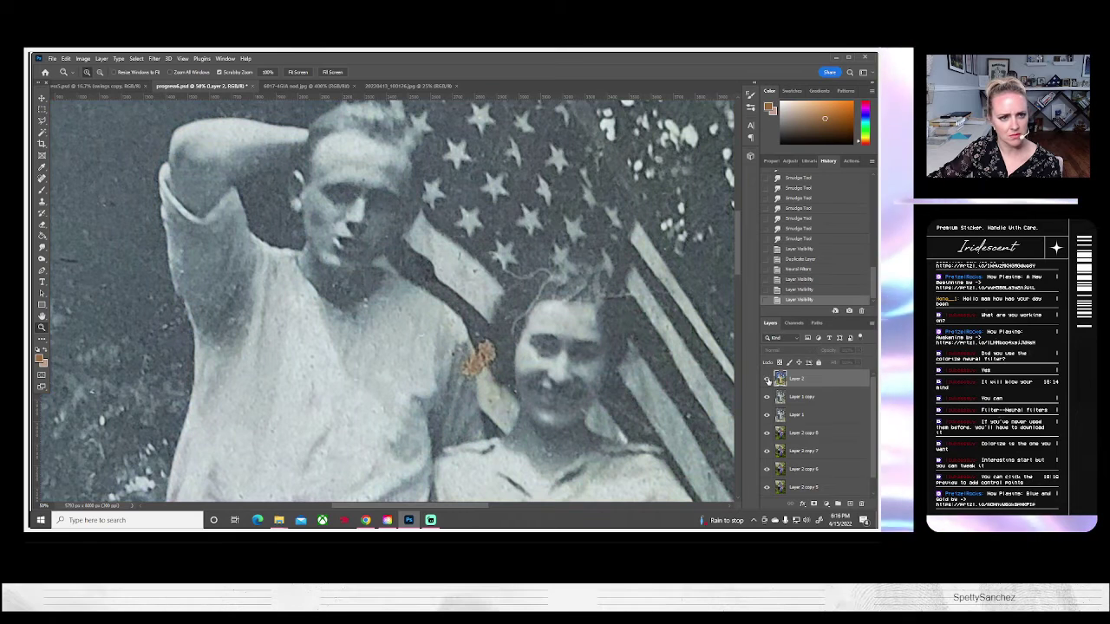
click(767, 379)
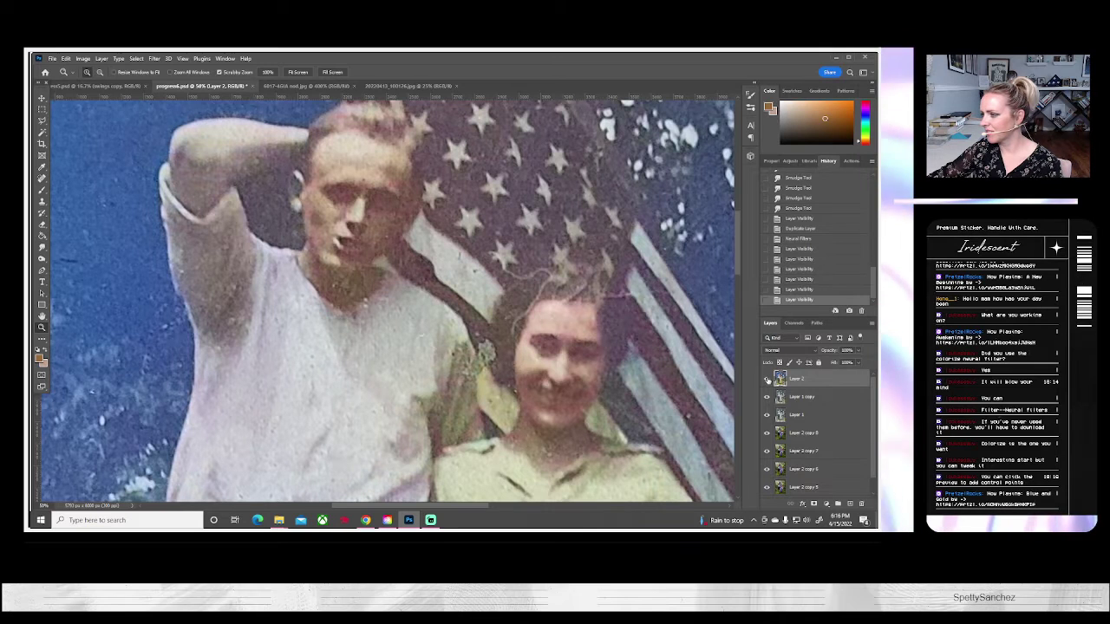
click(767, 378)
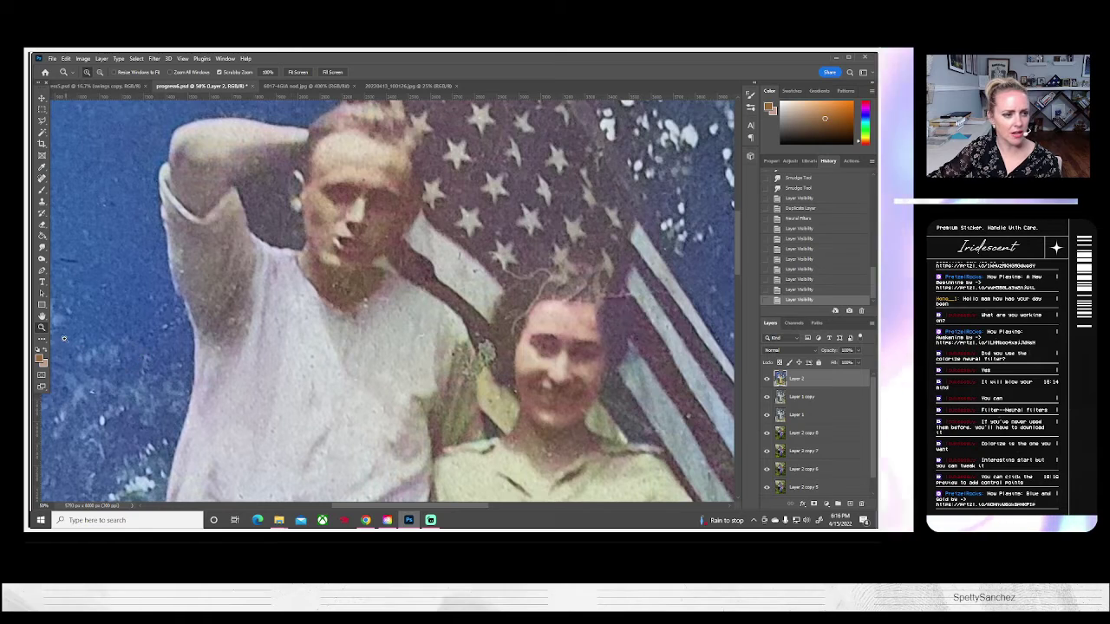
key(ctrl+0)
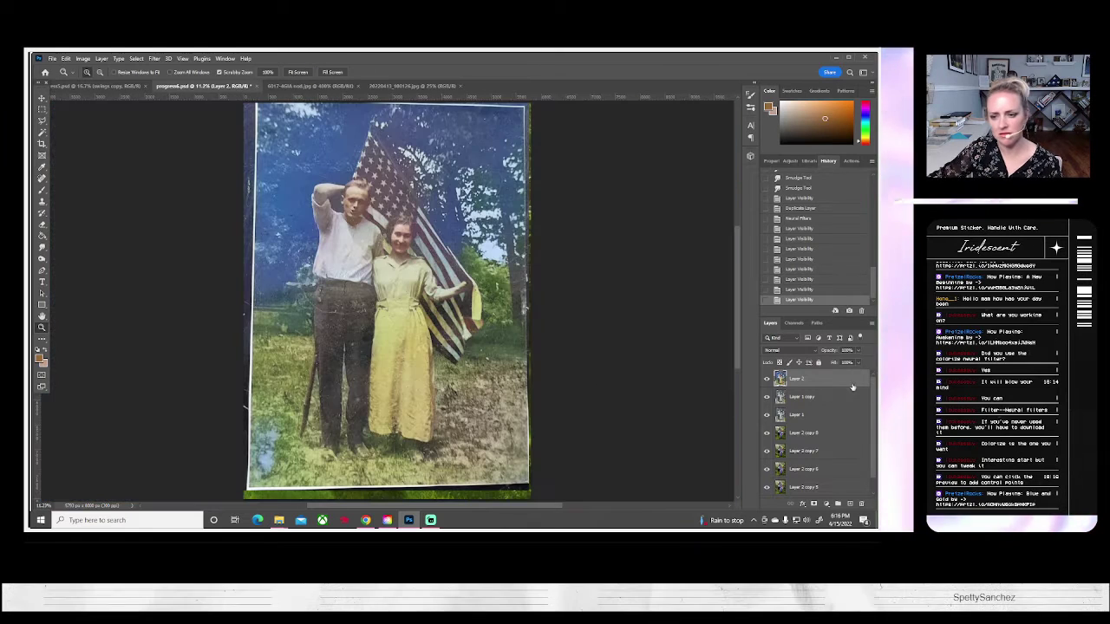
click(767, 380)
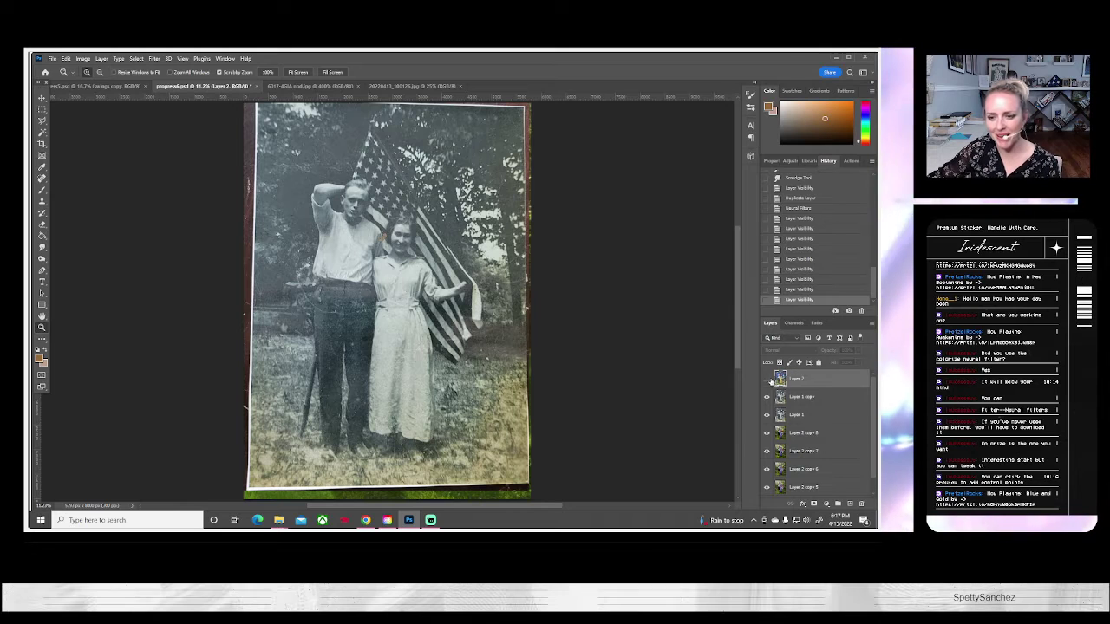
click(766, 379)
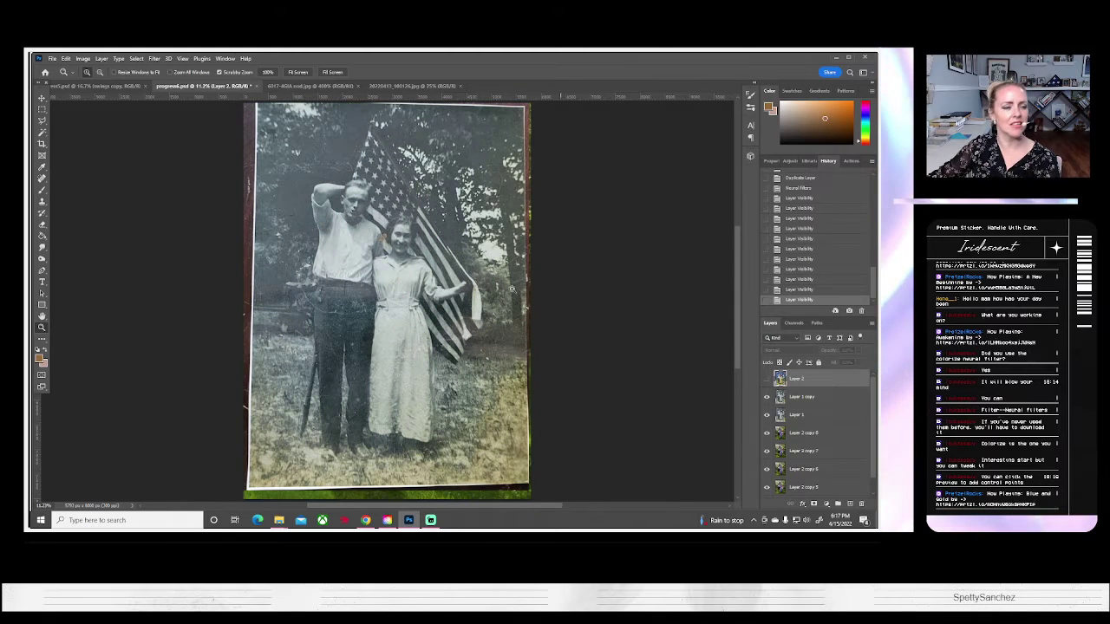
Open the portrait photo DSC_7697.JPG of the woman with white flowers in her hair.
click(50, 59)
click(61, 77)
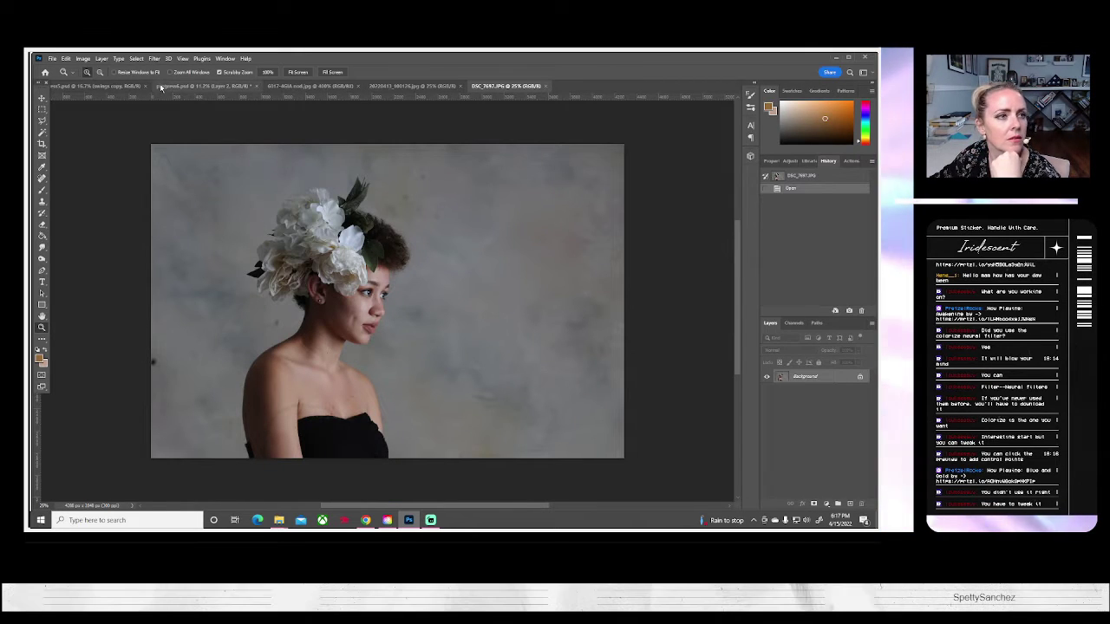
click(157, 58)
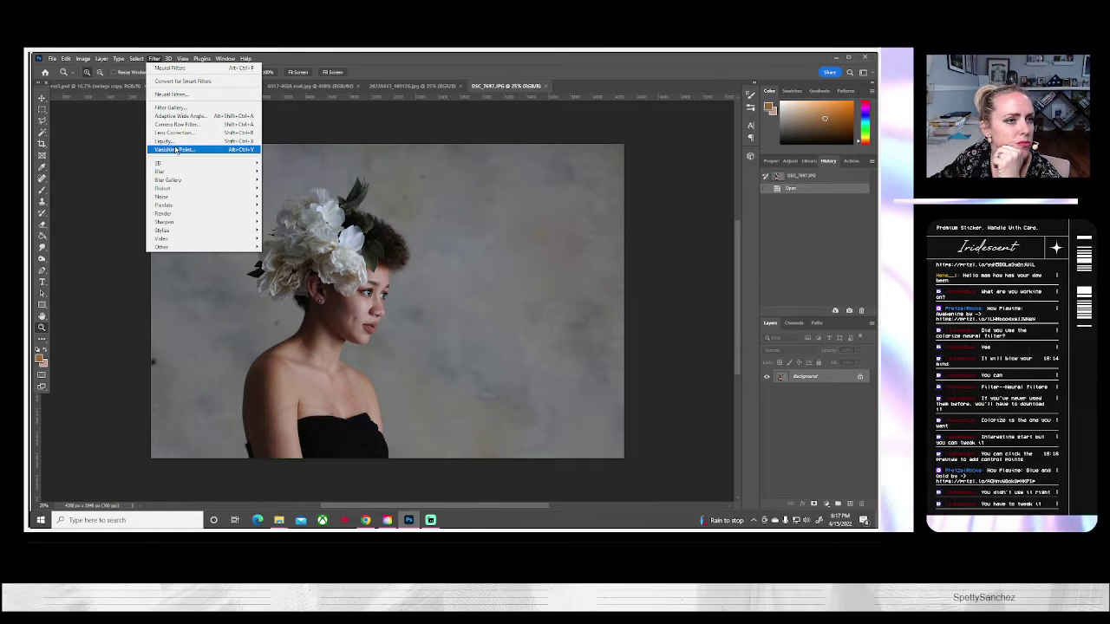
click(172, 95)
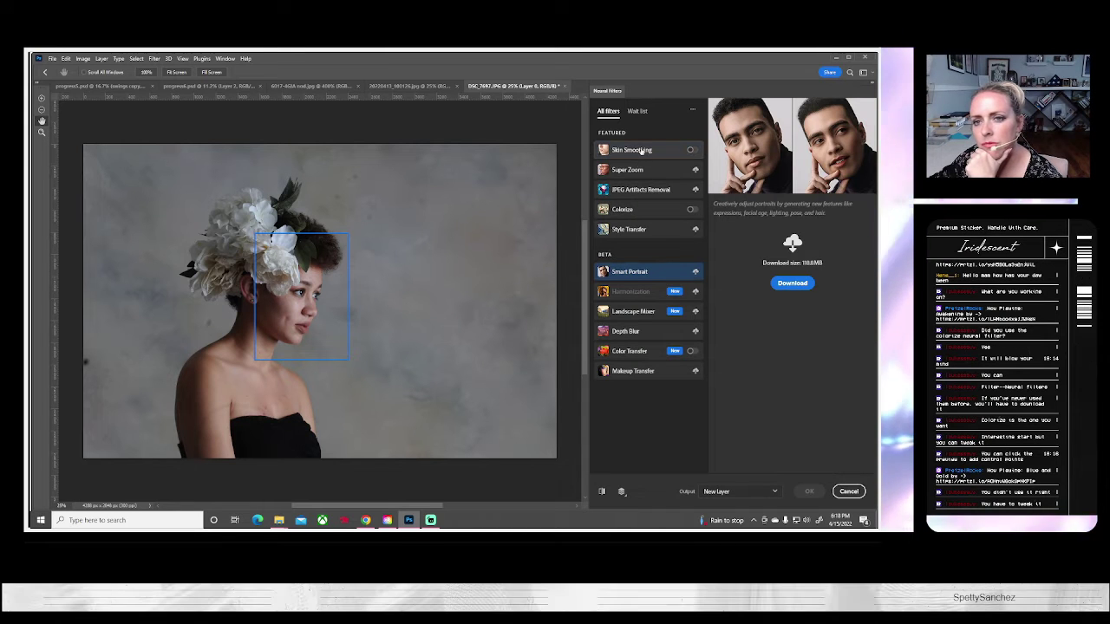
click(640, 150)
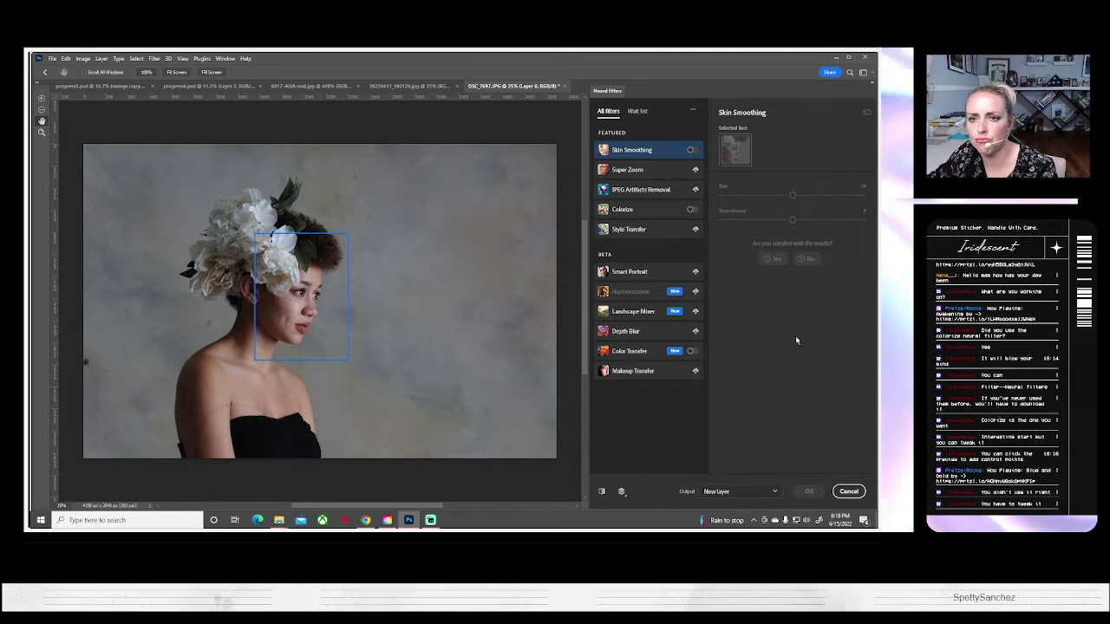
click(691, 149)
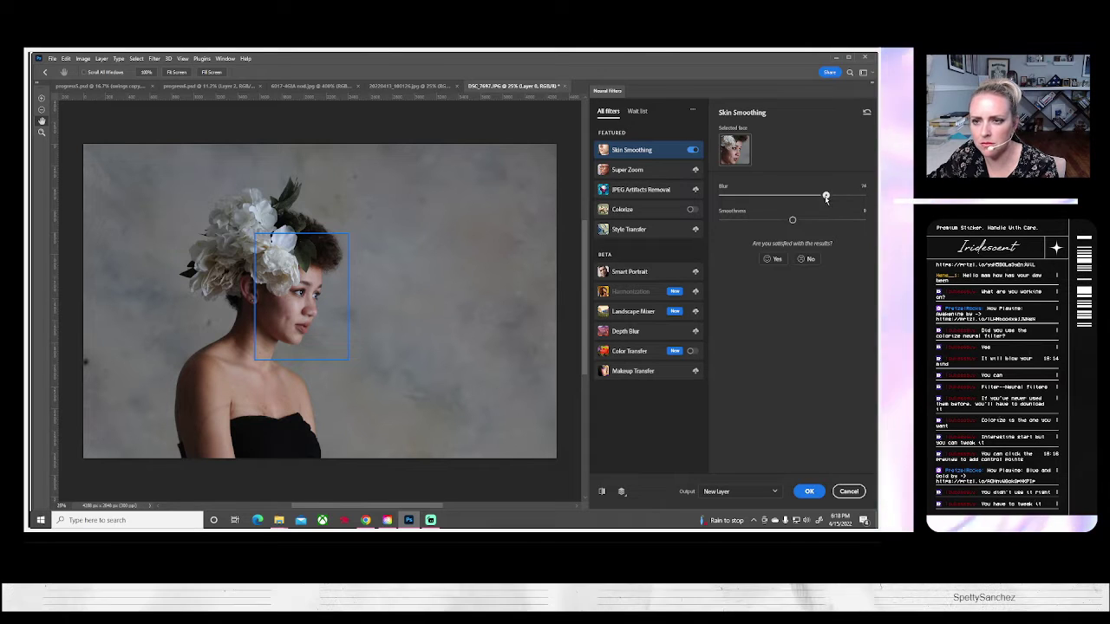
drag(835, 198, 839, 220)
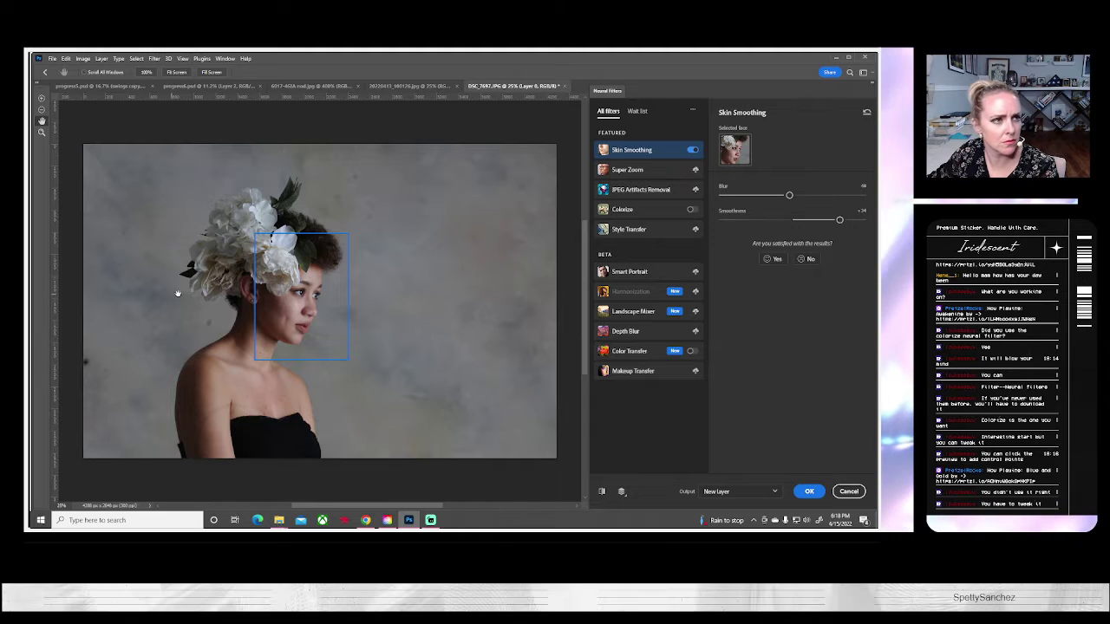
click(41, 98)
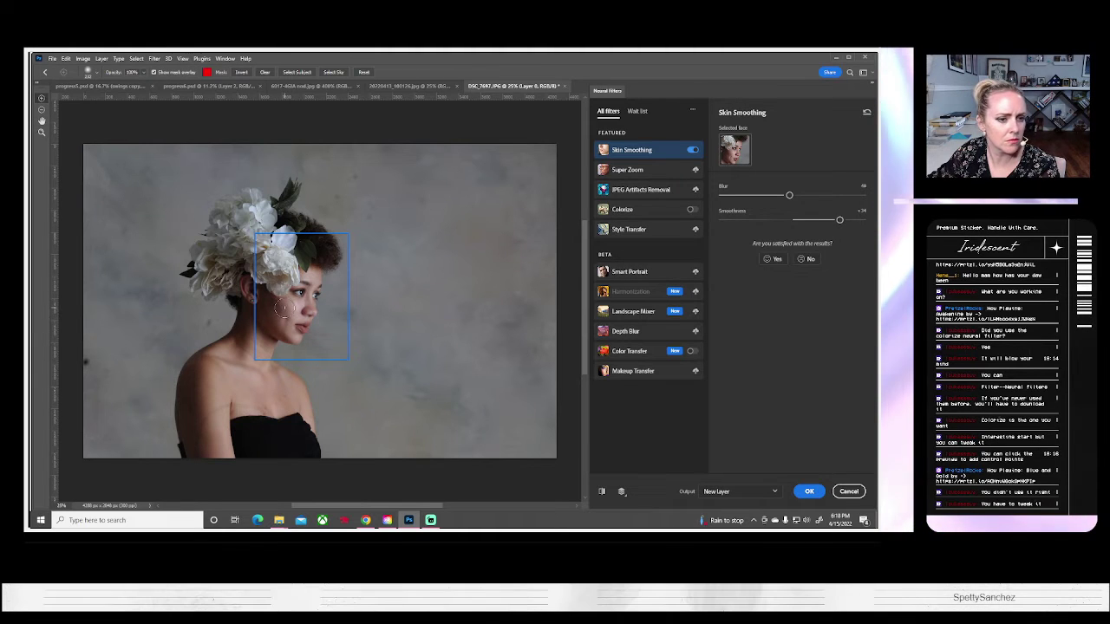
scroll(297, 311, up, 2)
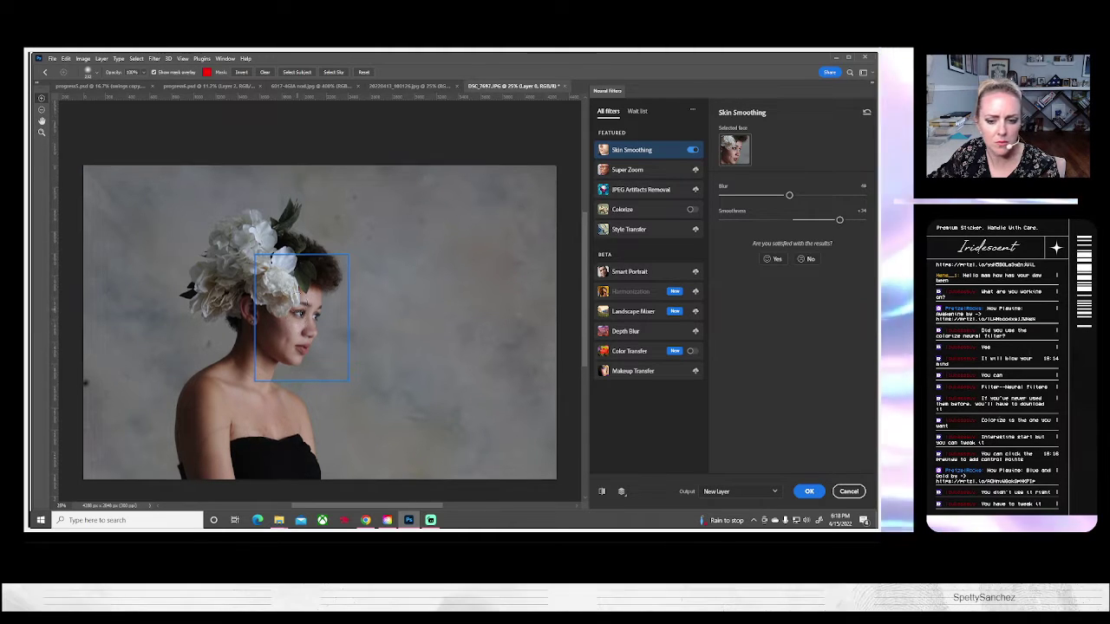
scroll(296, 311, down, 3)
click(849, 491)
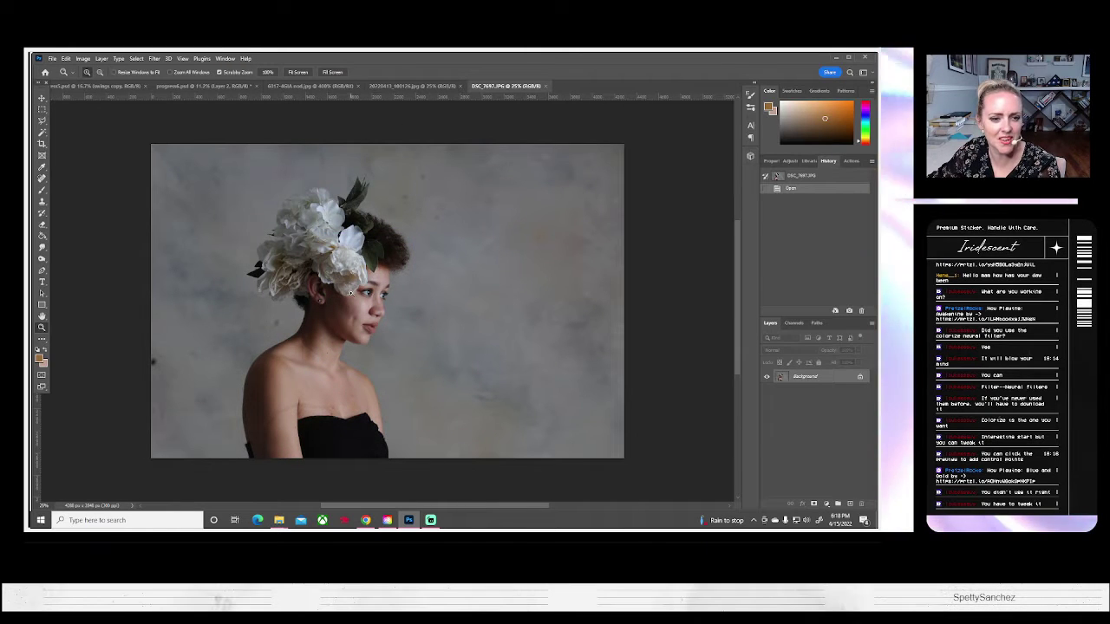
Try the Skin Smoothing neural filter on a close view of the woman's face with Blur at about 90.
drag(382, 293, 409, 322)
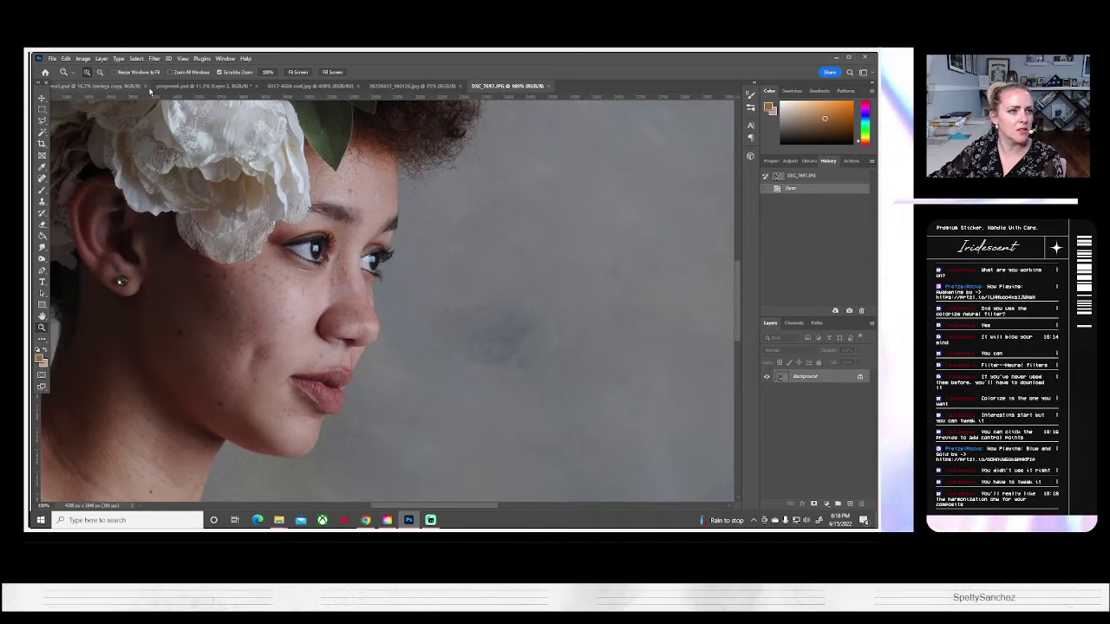
click(154, 58)
click(169, 98)
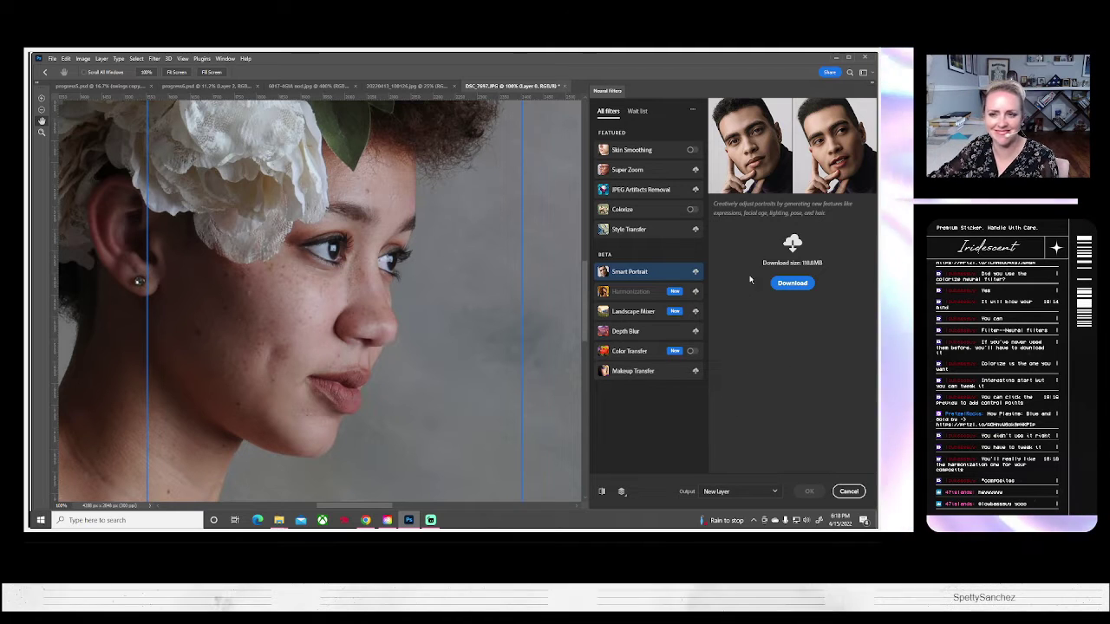
click(691, 150)
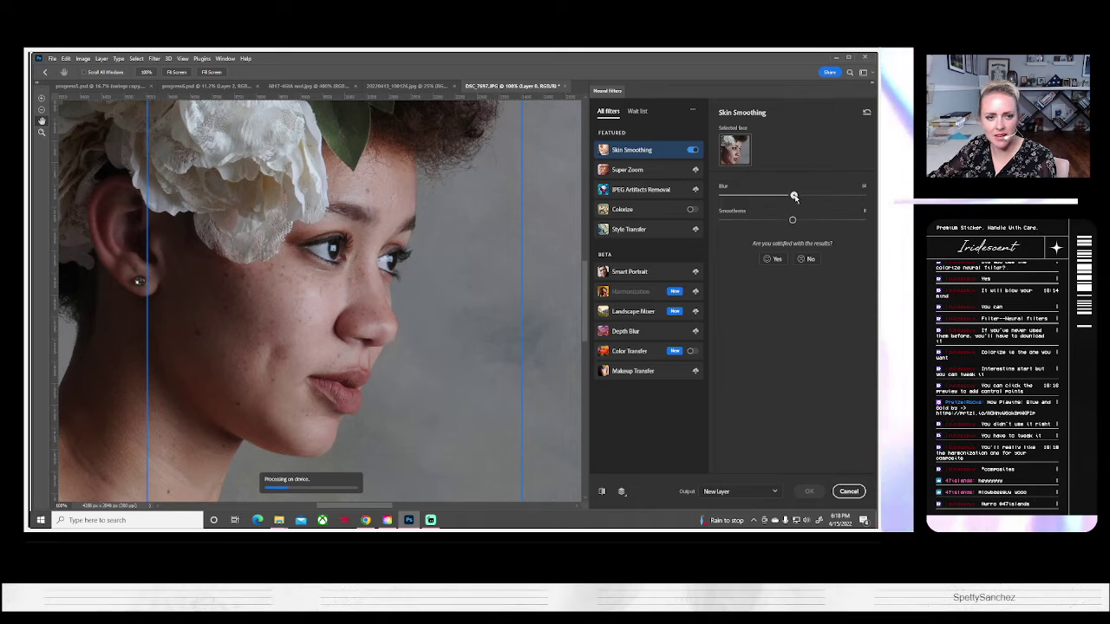
drag(793, 197, 843, 197)
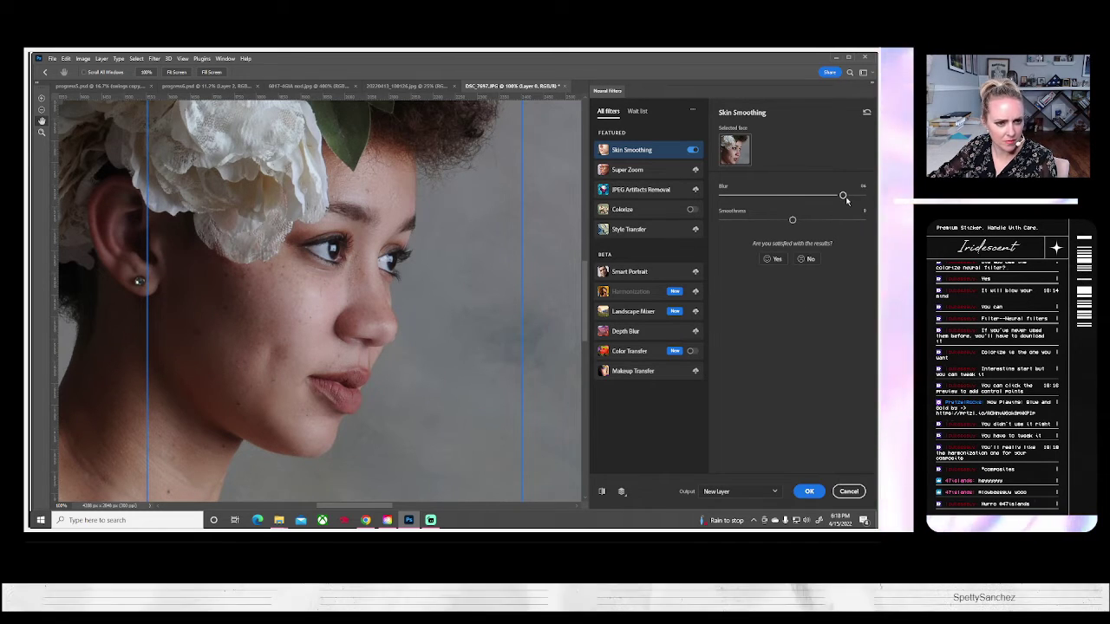
drag(843, 196, 797, 197)
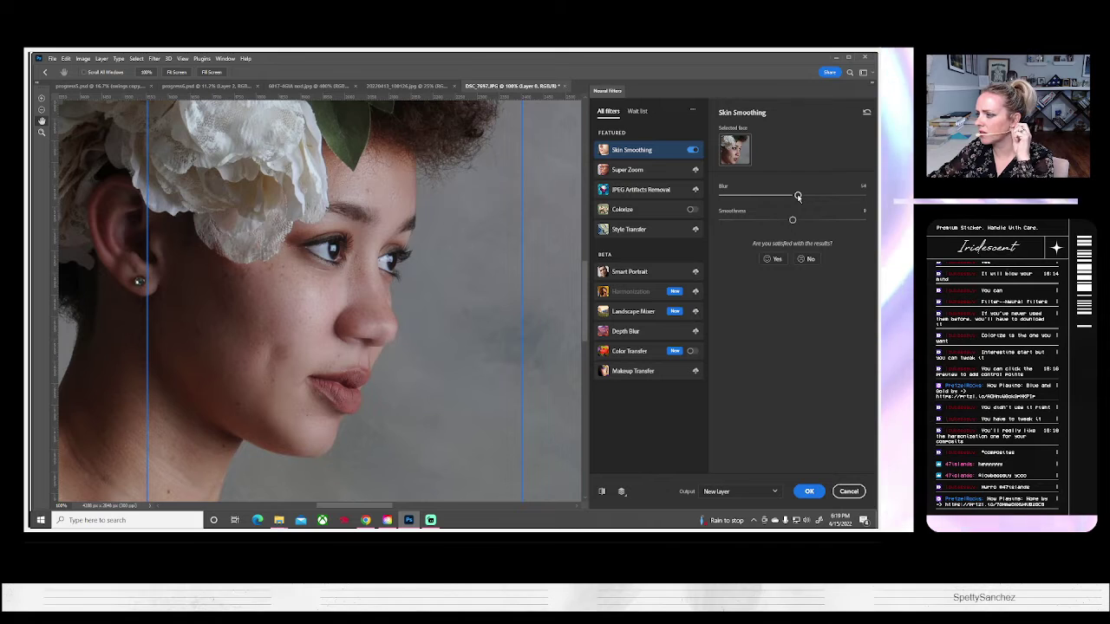
drag(798, 196, 848, 196)
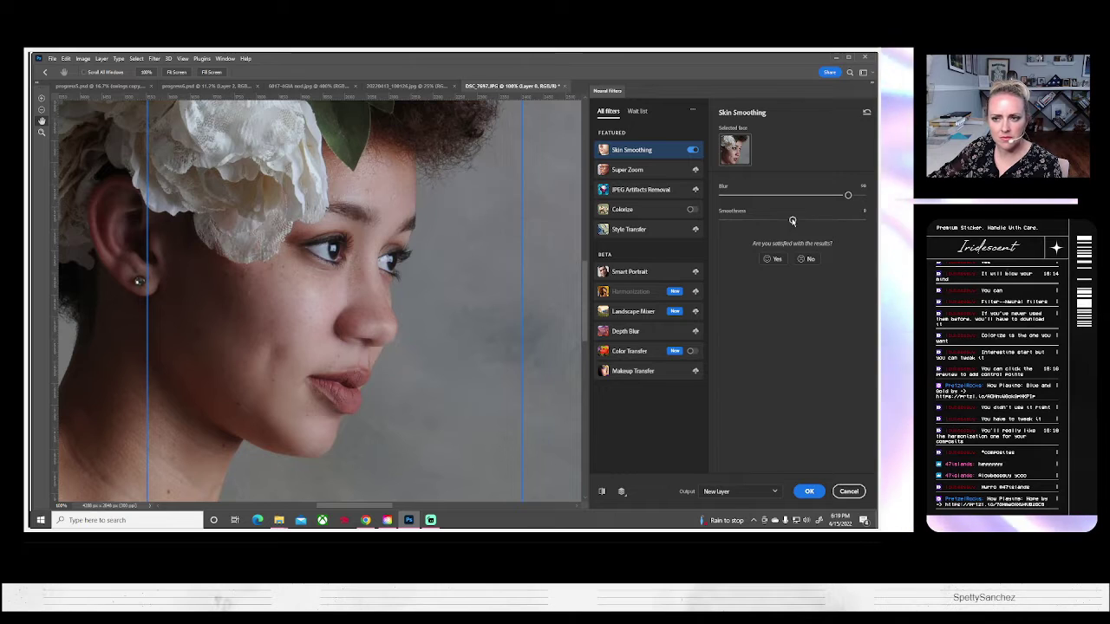
Try different Smoothness strengths on the portrait, settling at about +33, and close Neural Filters.
drag(793, 220, 833, 222)
drag(832, 222, 856, 222)
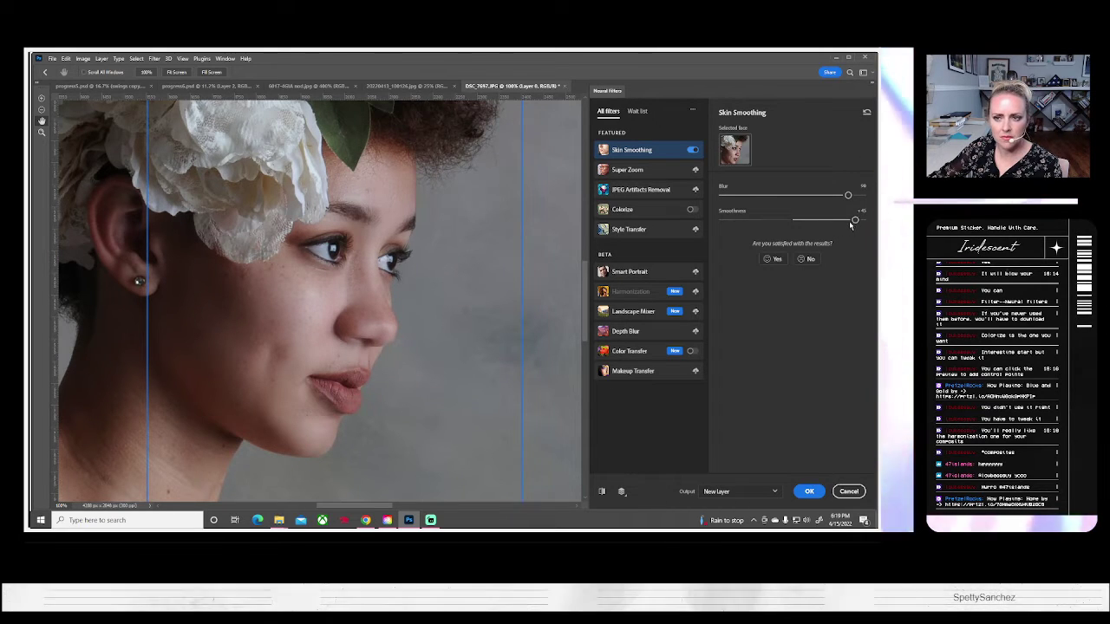
drag(854, 220, 842, 220)
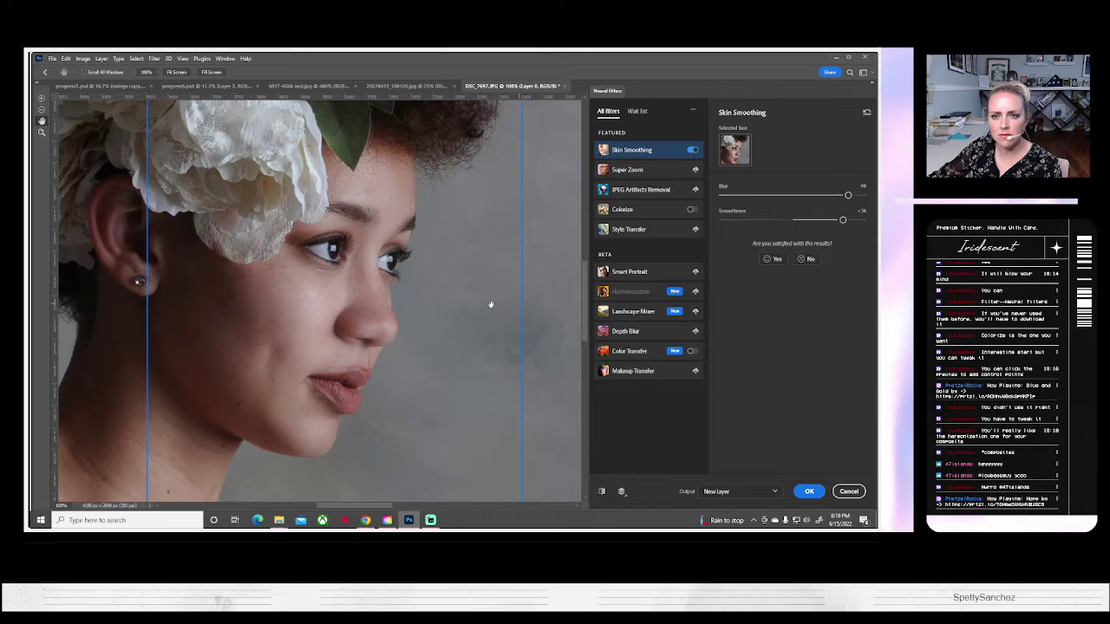
mouse_move(847, 194)
mouse_down()
mouse_move(722, 204)
mouse_move(849, 195)
mouse_up()
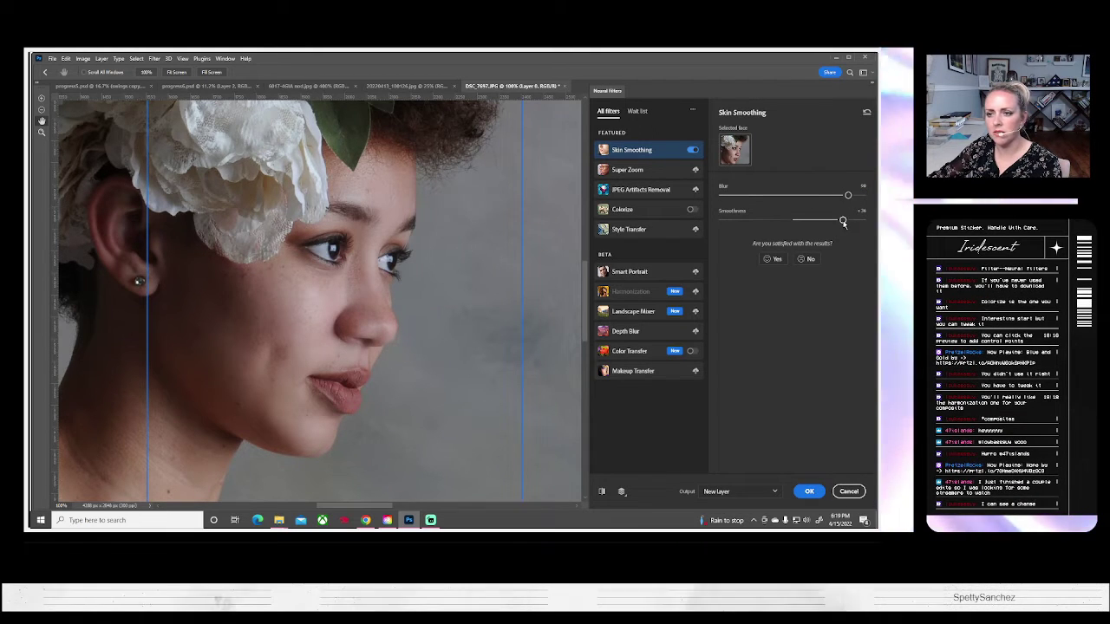
mouse_move(840, 221)
mouse_down()
mouse_move(782, 221)
mouse_move(837, 219)
mouse_up()
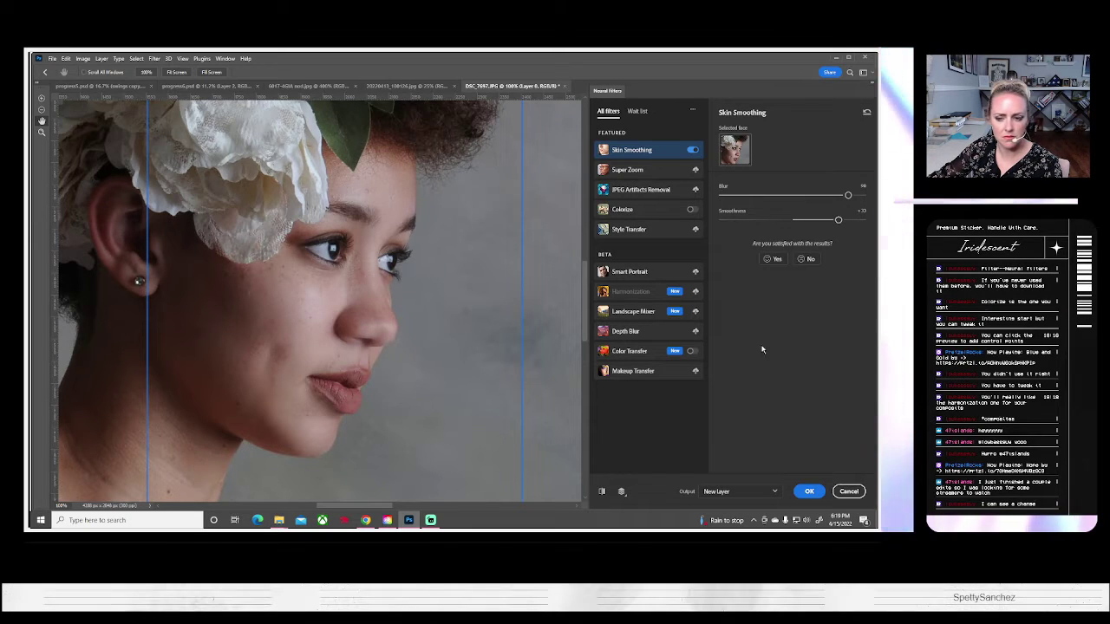
click(809, 491)
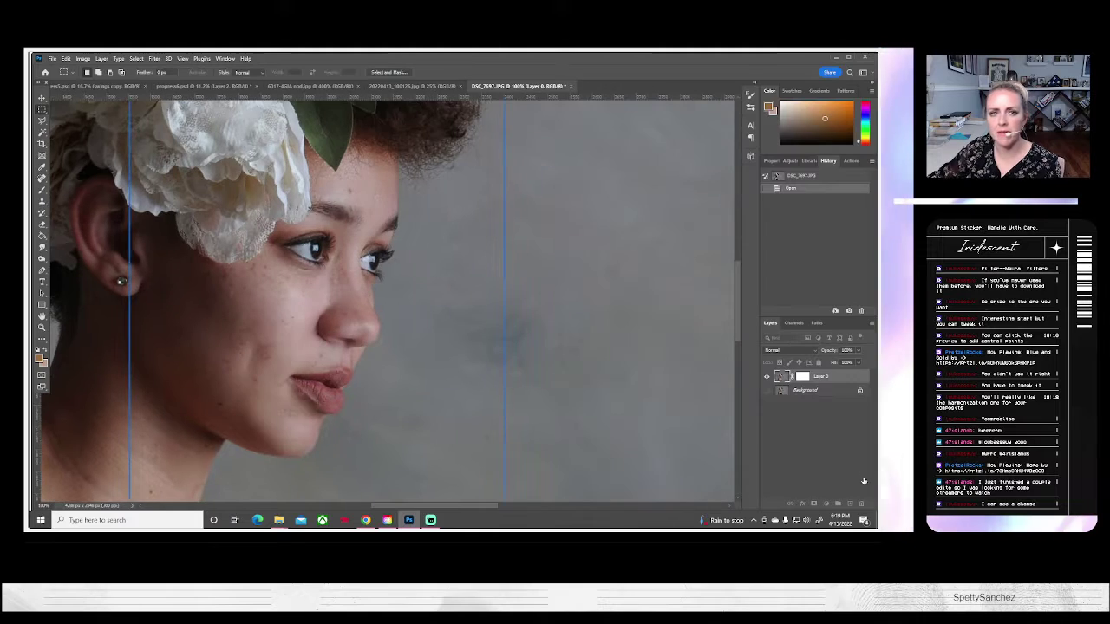
Return to the layered painting document and hide Layer 1 copy and Layer 1 to show the painted couple.
click(386, 86)
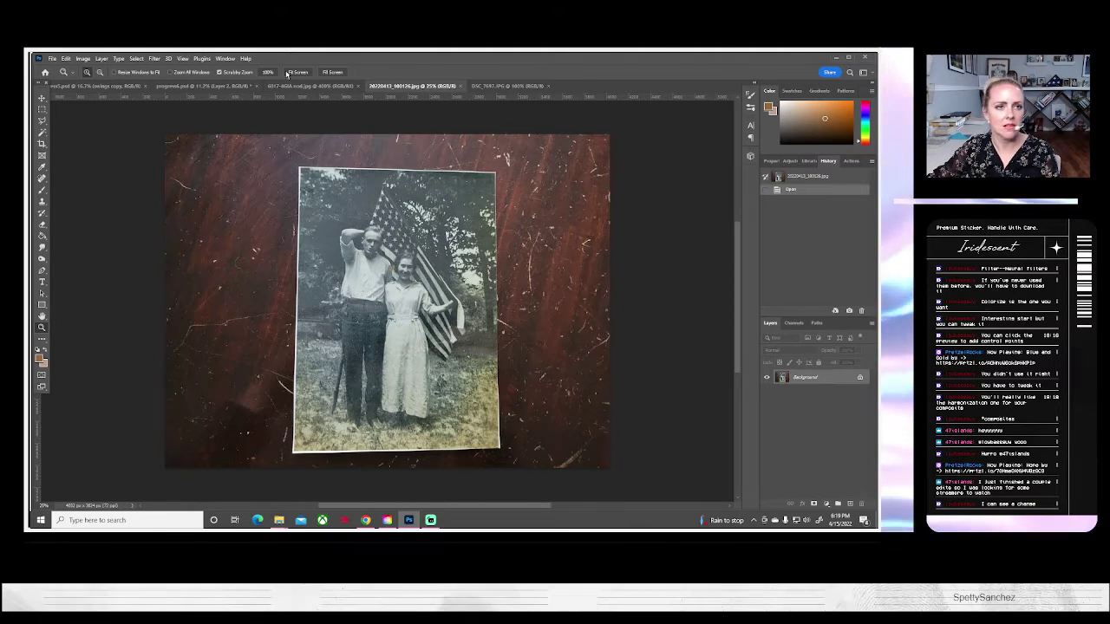
click(215, 86)
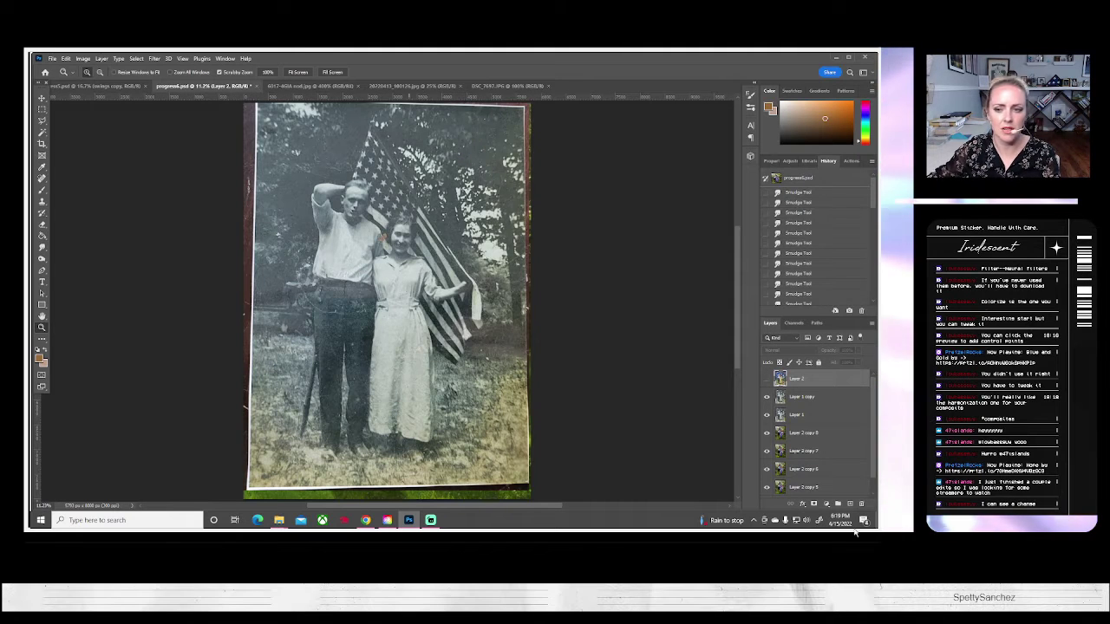
click(766, 396)
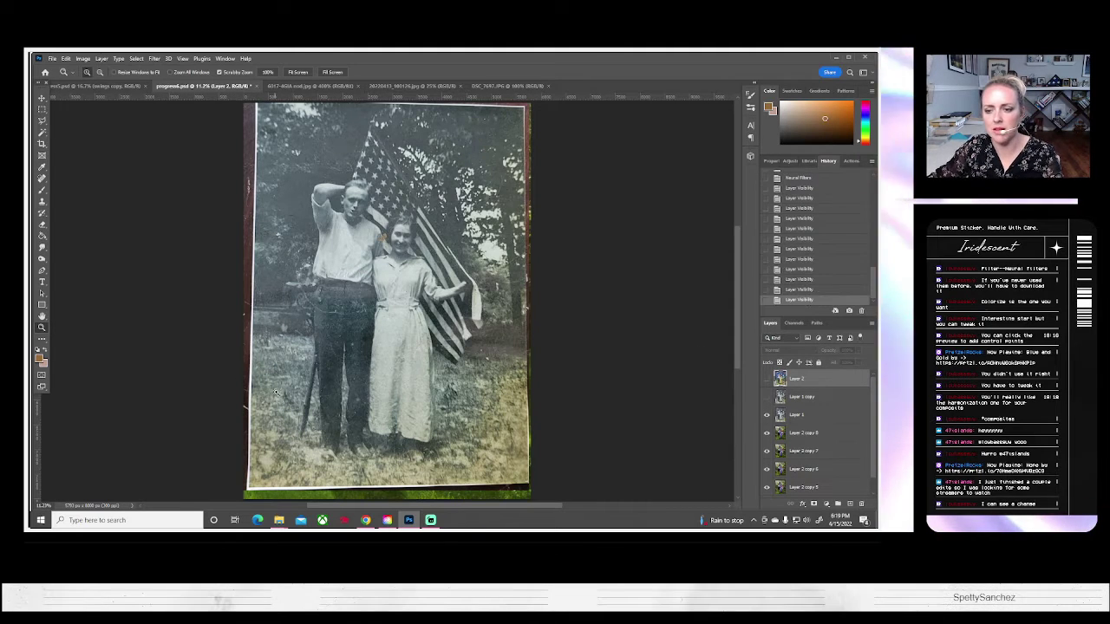
click(766, 415)
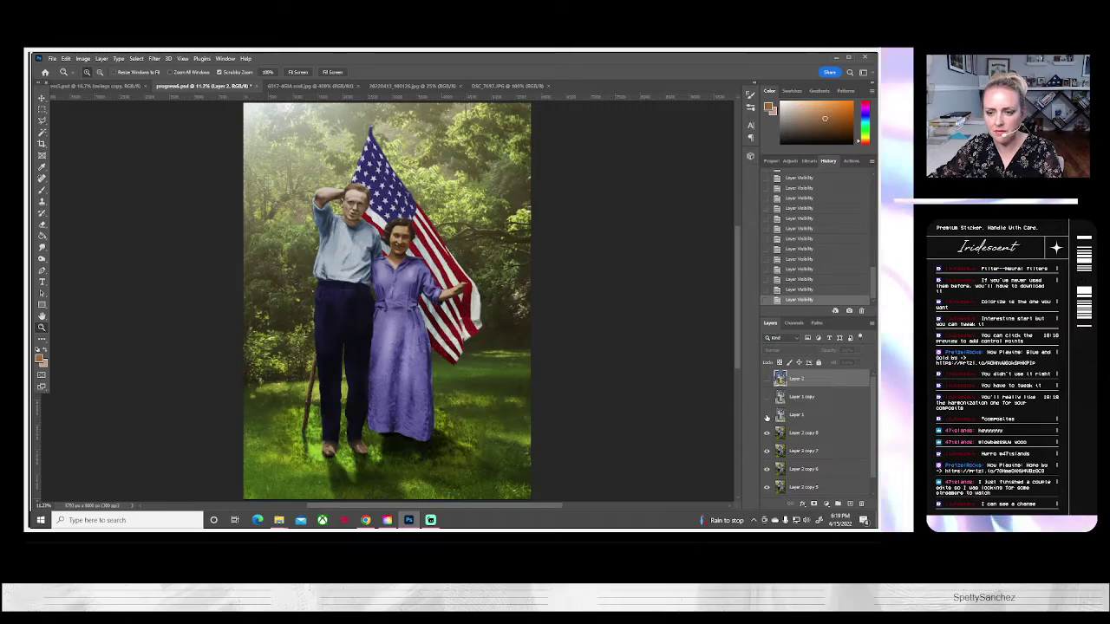
click(766, 415)
click(767, 415)
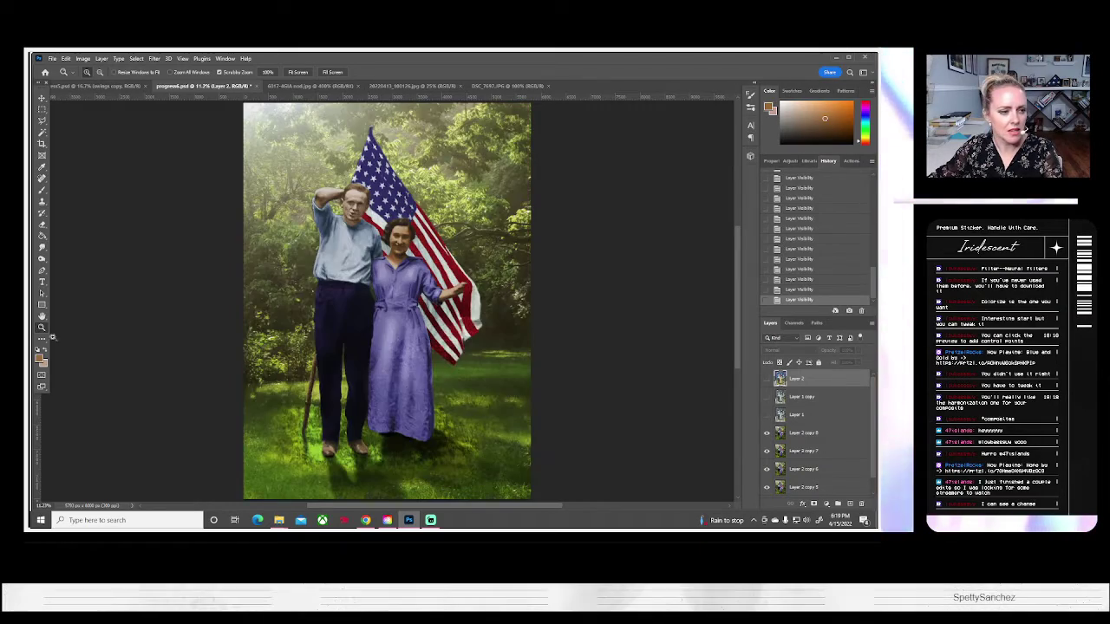
Smudge the woman's shadowed cheek, under-eye area and nose bridge on Layer 2 copy 8 to soften the skin.
scroll(400, 239, up, 7)
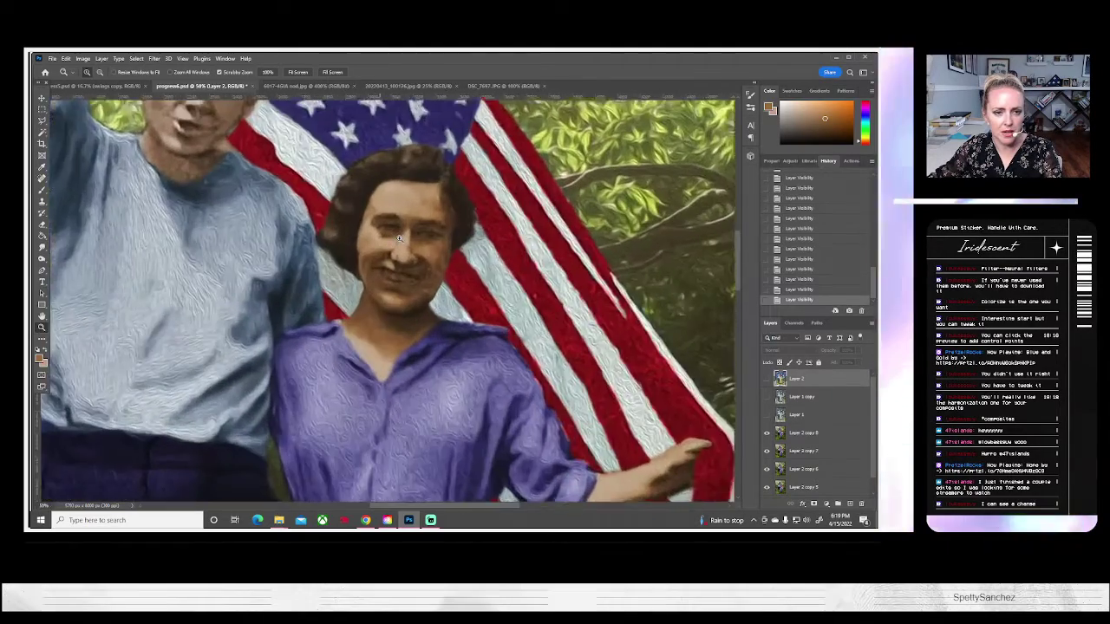
scroll(400, 239, up, 3)
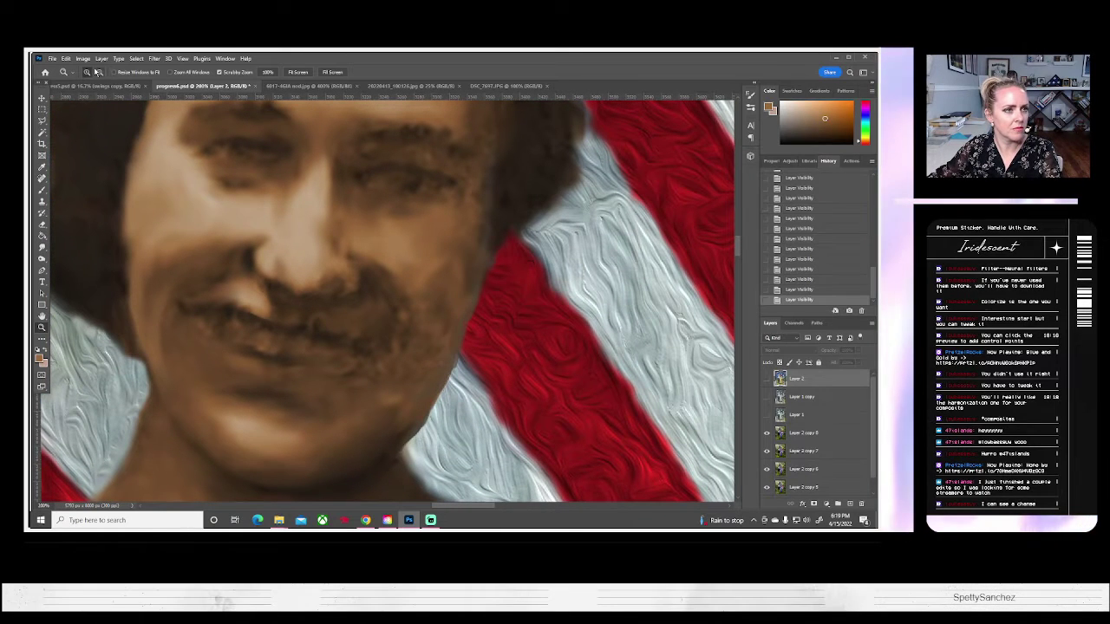
scroll(281, 309, down, 2)
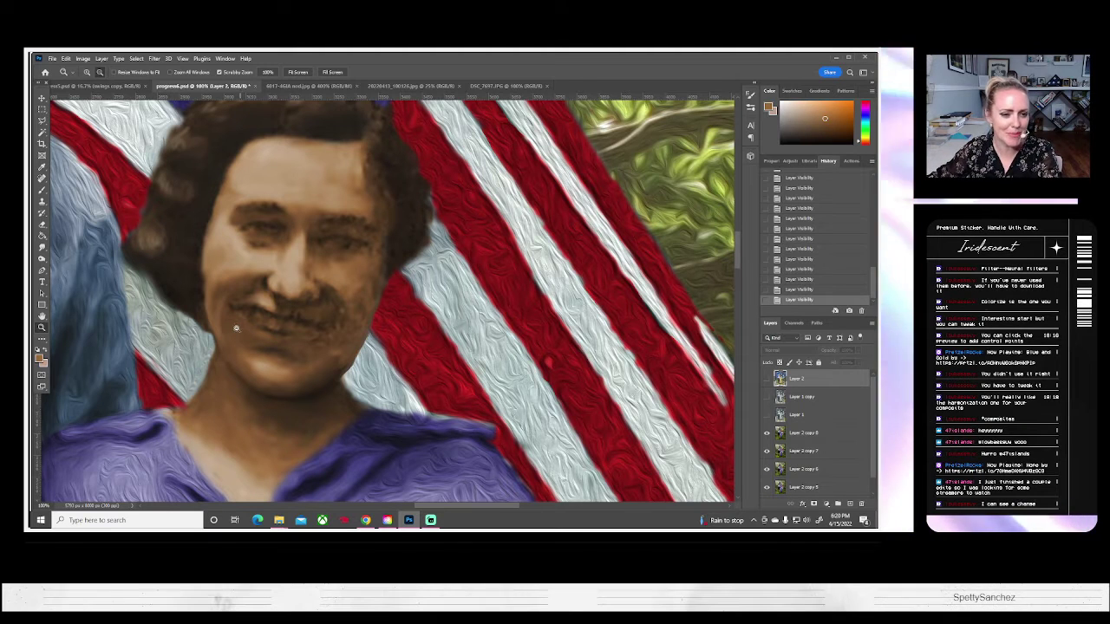
click(41, 247)
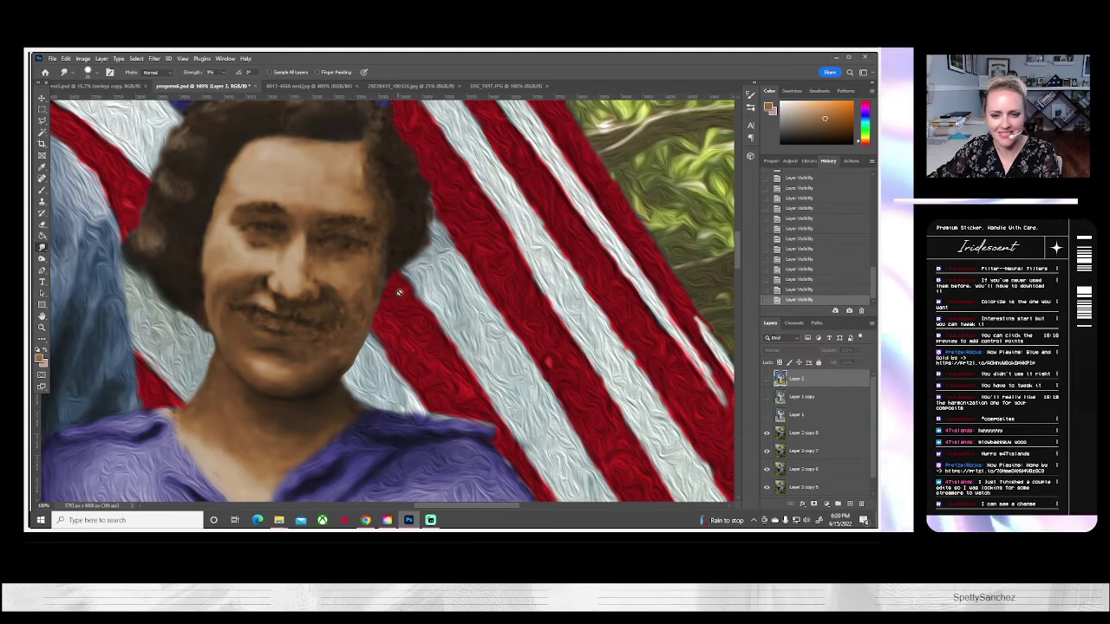
click(799, 433)
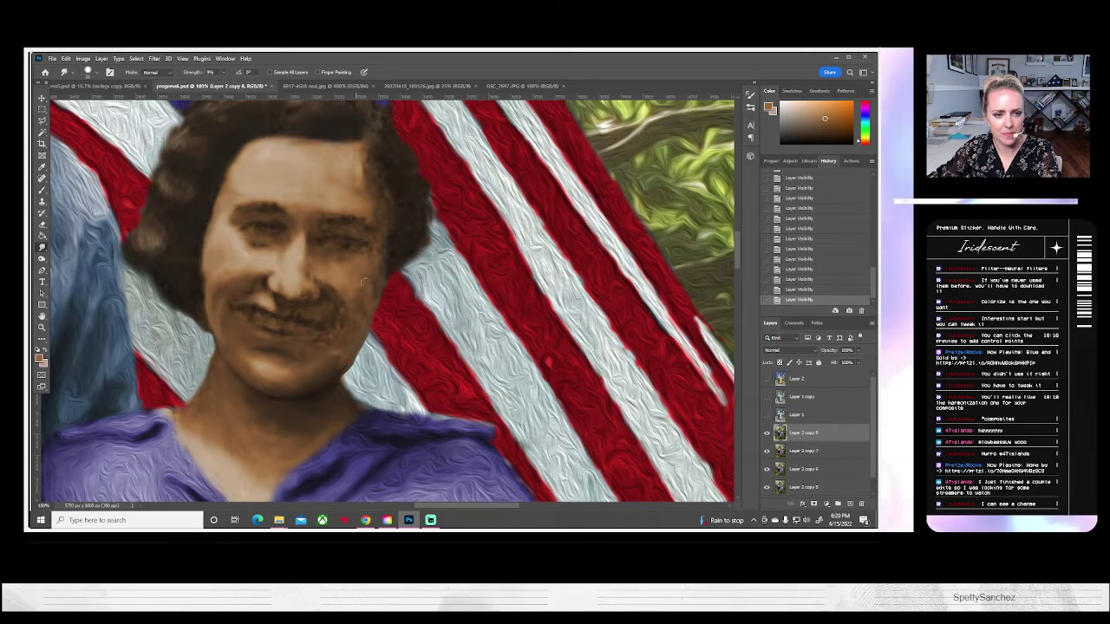
drag(362, 280, 344, 289)
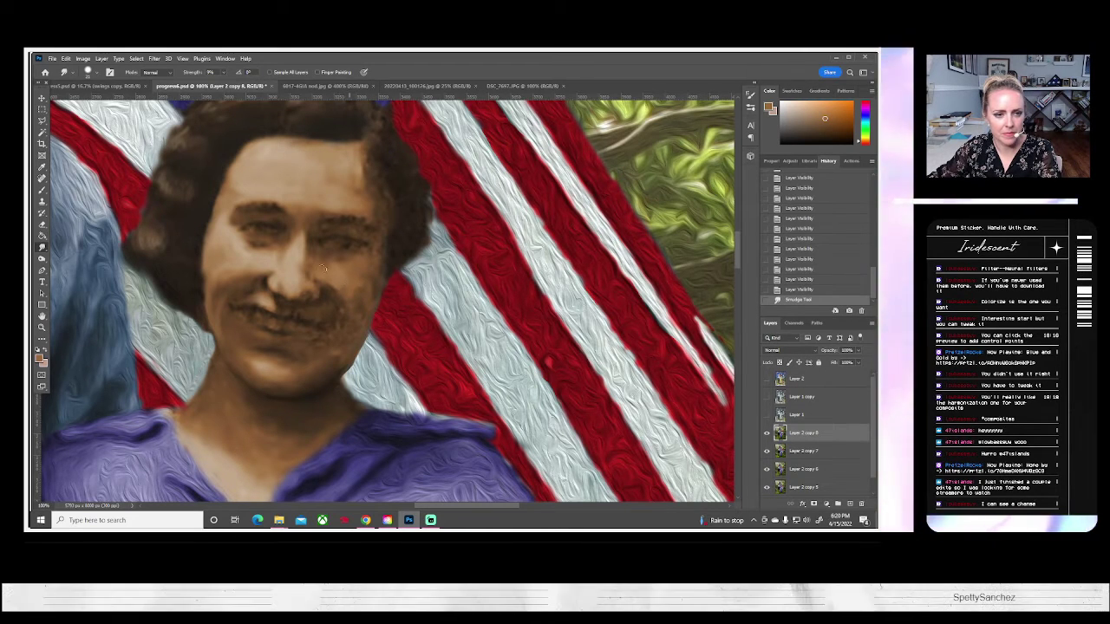
click(349, 288)
click(499, 281)
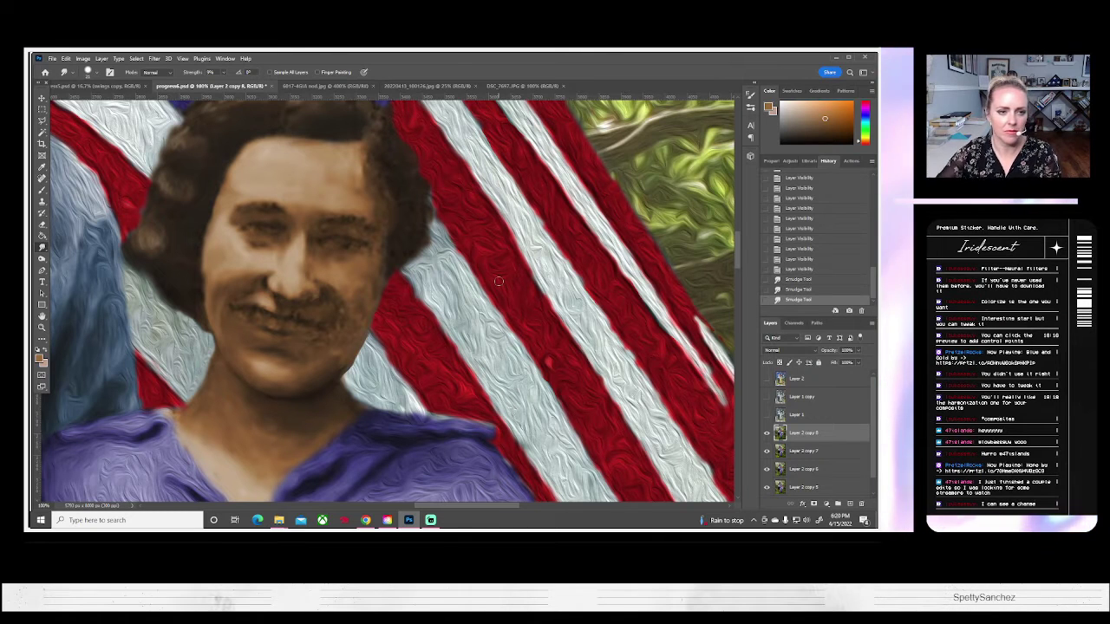
click(313, 252)
click(313, 252)
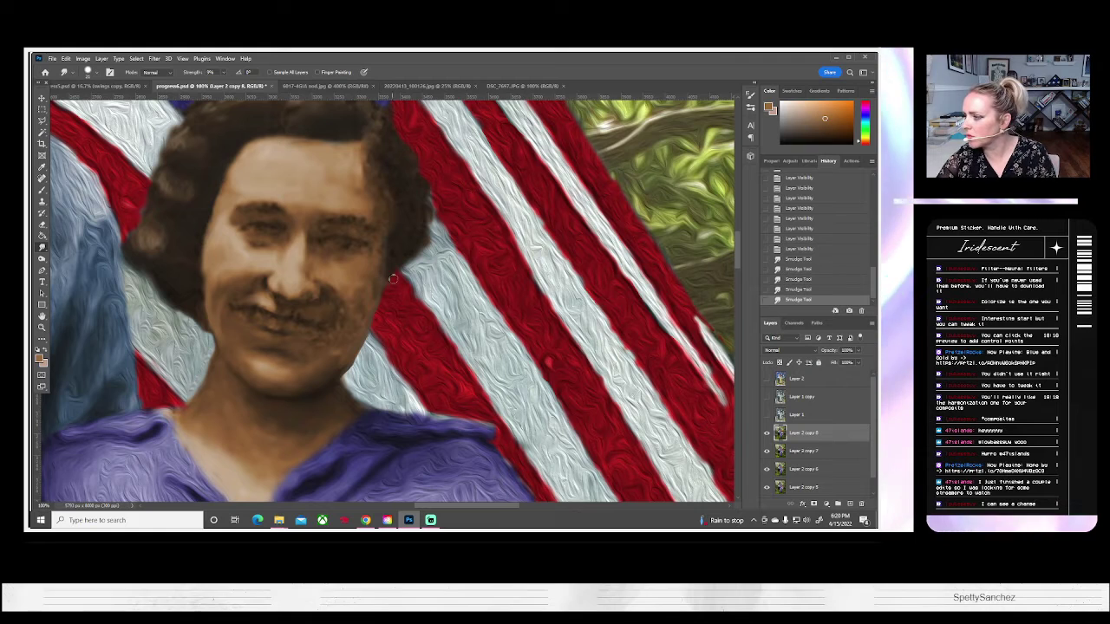
drag(392, 279, 386, 281)
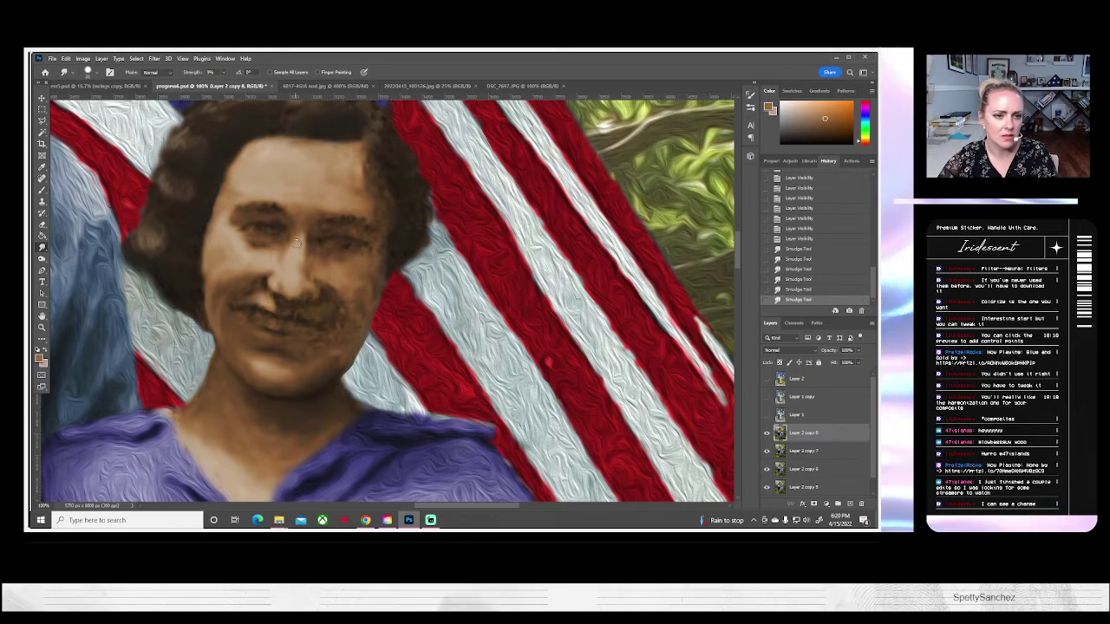
mouse_move(309, 247)
mouse_down()
mouse_move(320, 234)
mouse_move(345, 260)
mouse_up()
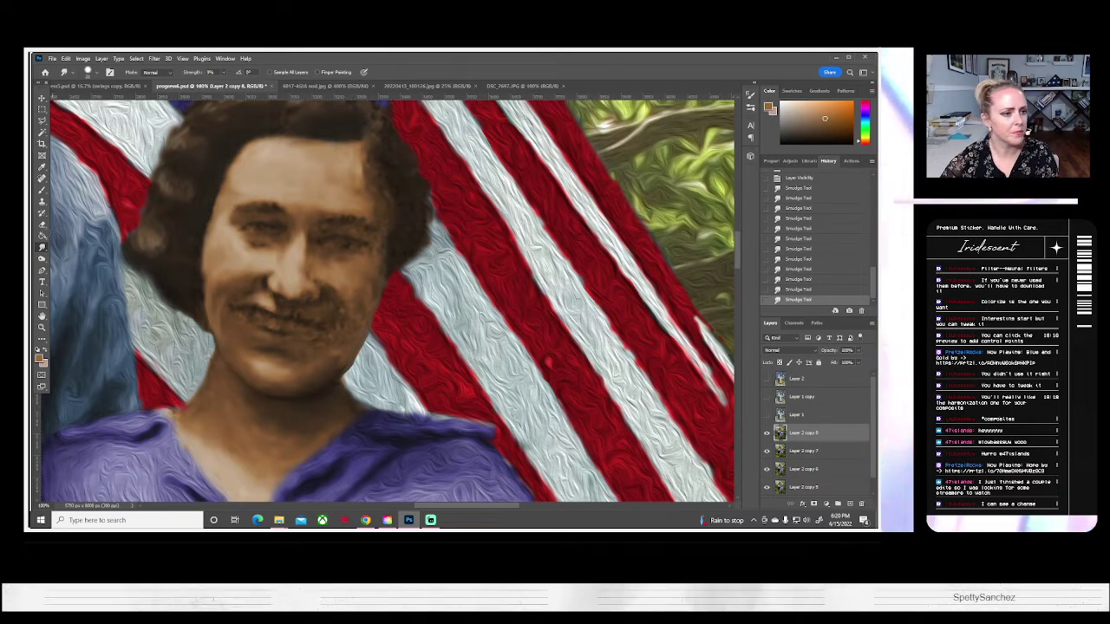
Paint over the woman's shadowed cheek and jaw with the Brush tool, using skin tones sampled from her lower cheek and neck.
key(b)
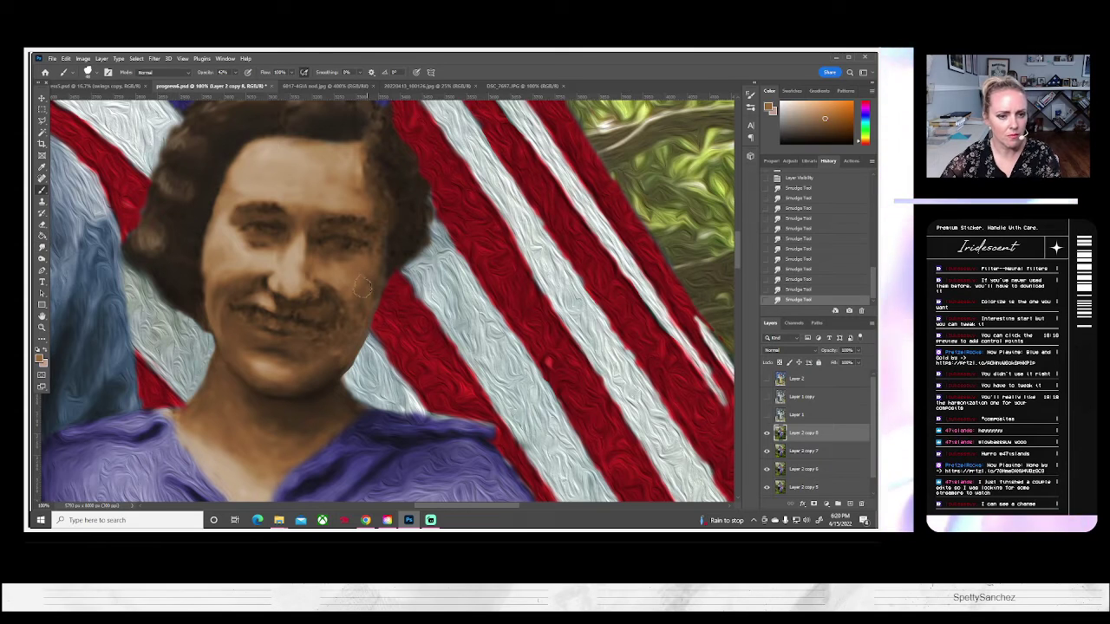
alt+click(356, 330)
drag(376, 287, 351, 314)
drag(347, 321, 341, 337)
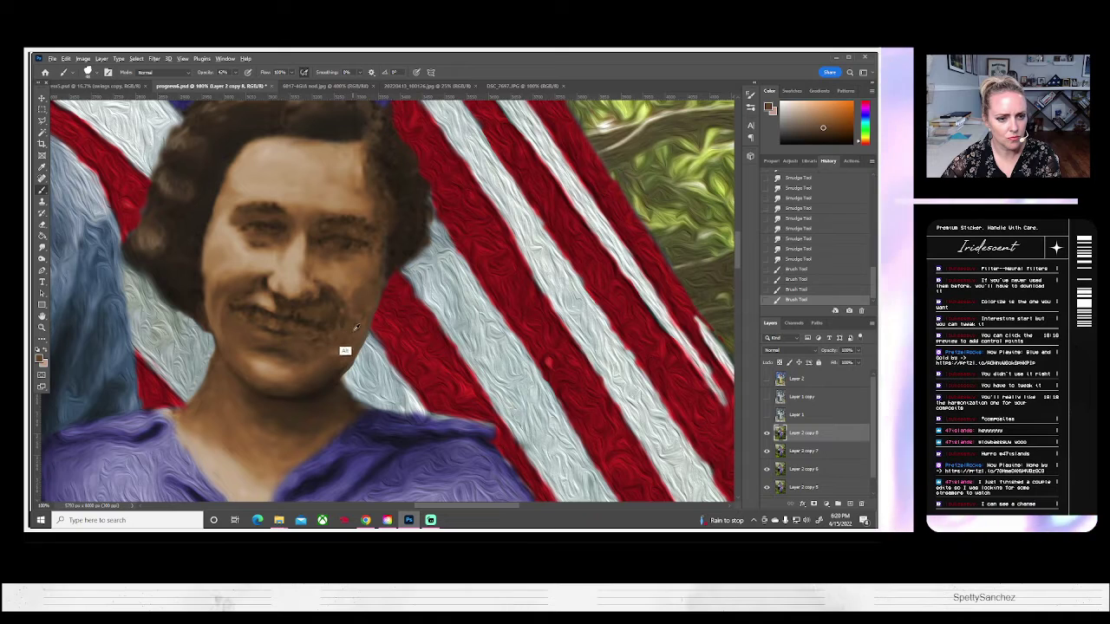
mouse_move(347, 351)
mouse_down()
mouse_move(348, 338)
mouse_move(317, 361)
mouse_move(355, 337)
mouse_move(335, 361)
mouse_move(362, 347)
mouse_up()
alt+click(310, 392)
alt+click(323, 396)
drag(361, 347, 357, 325)
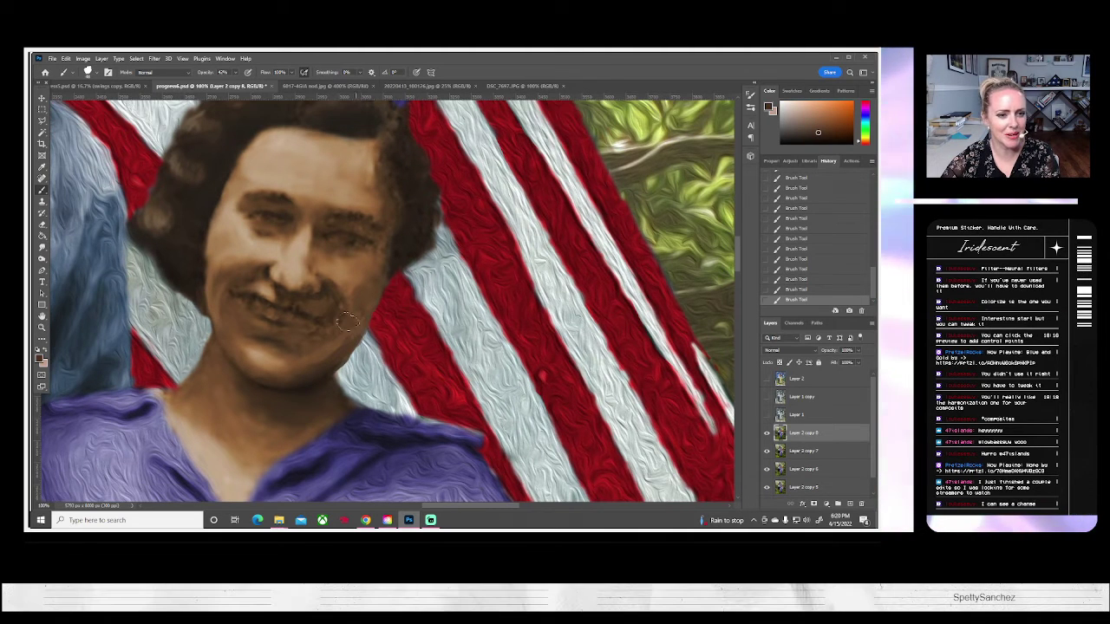
Blend the fresh brushwork on the woman's shadowed cheek, jawline and chin with the Smudge tool.
click(42, 248)
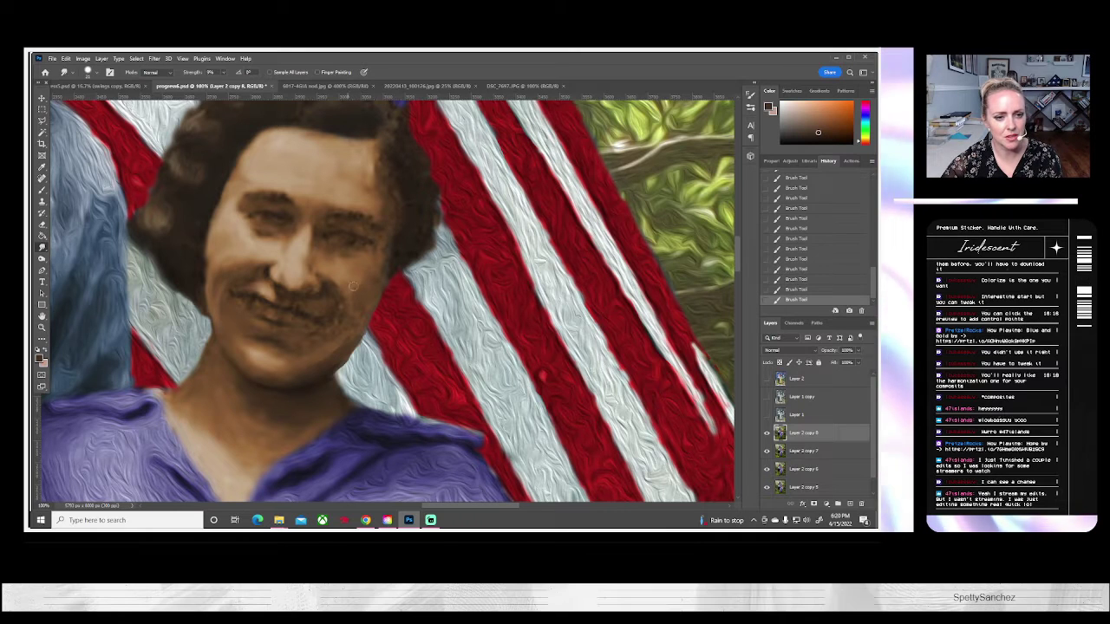
drag(359, 286, 354, 289)
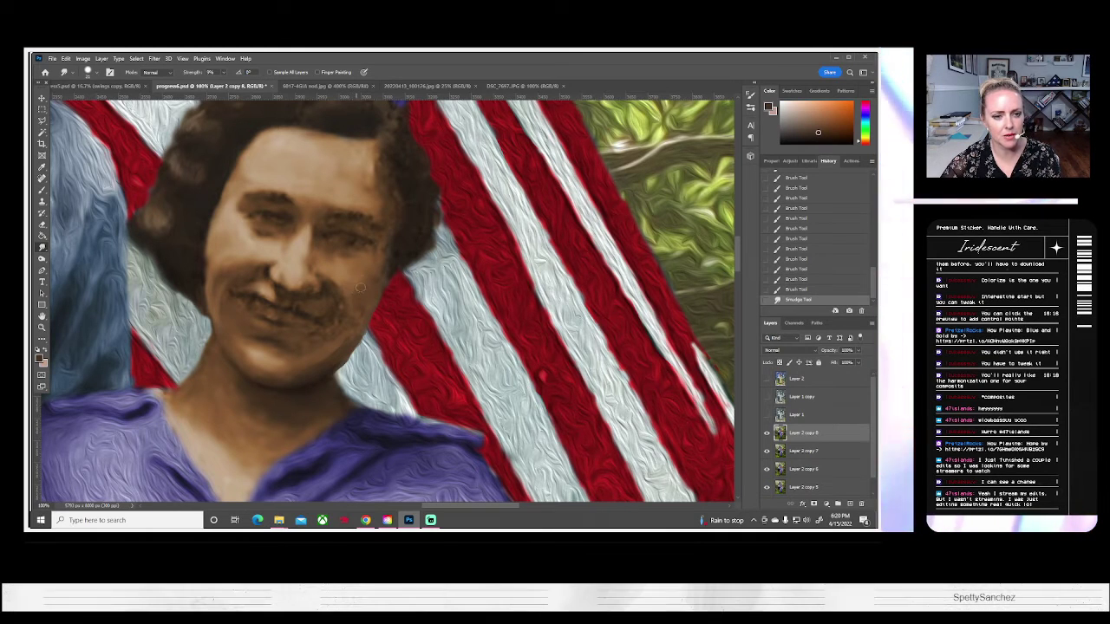
drag(359, 282, 353, 286)
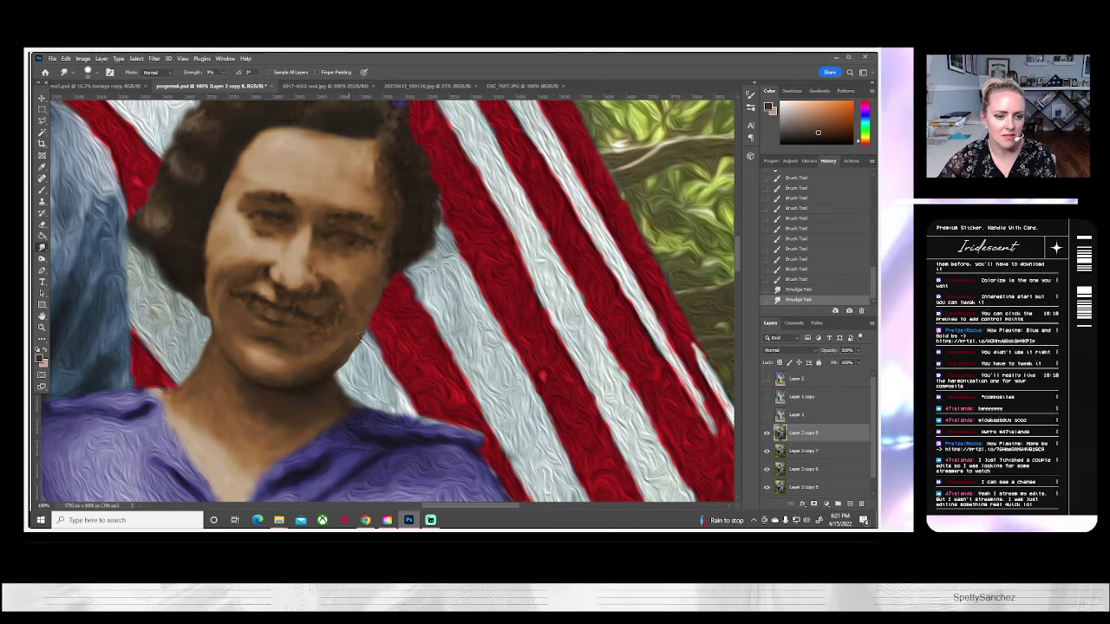
drag(345, 338, 290, 342)
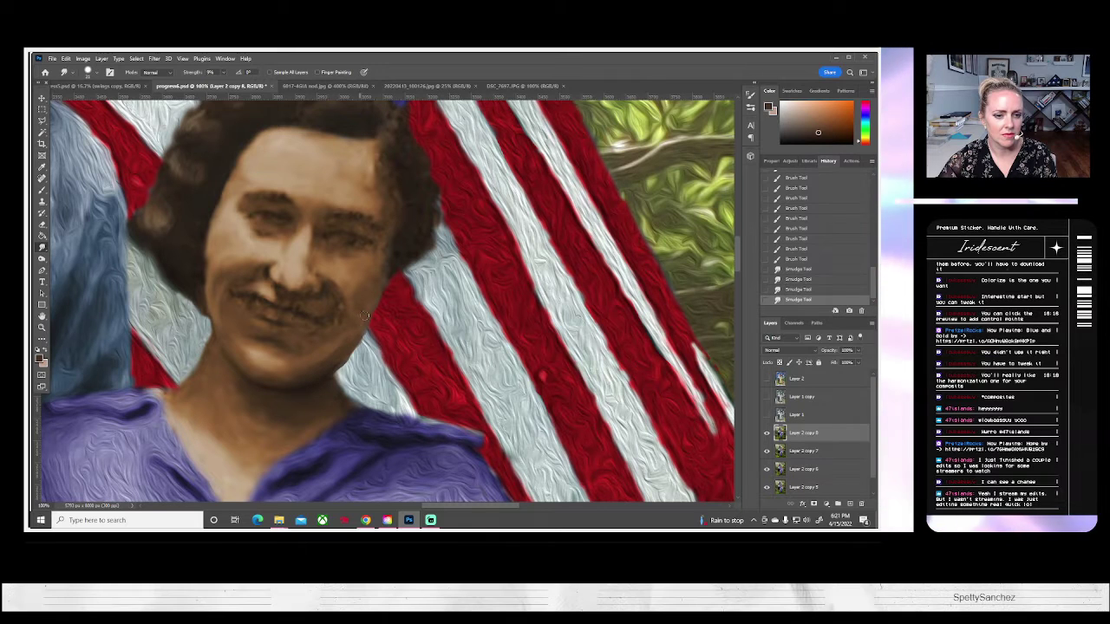
drag(354, 332, 303, 364)
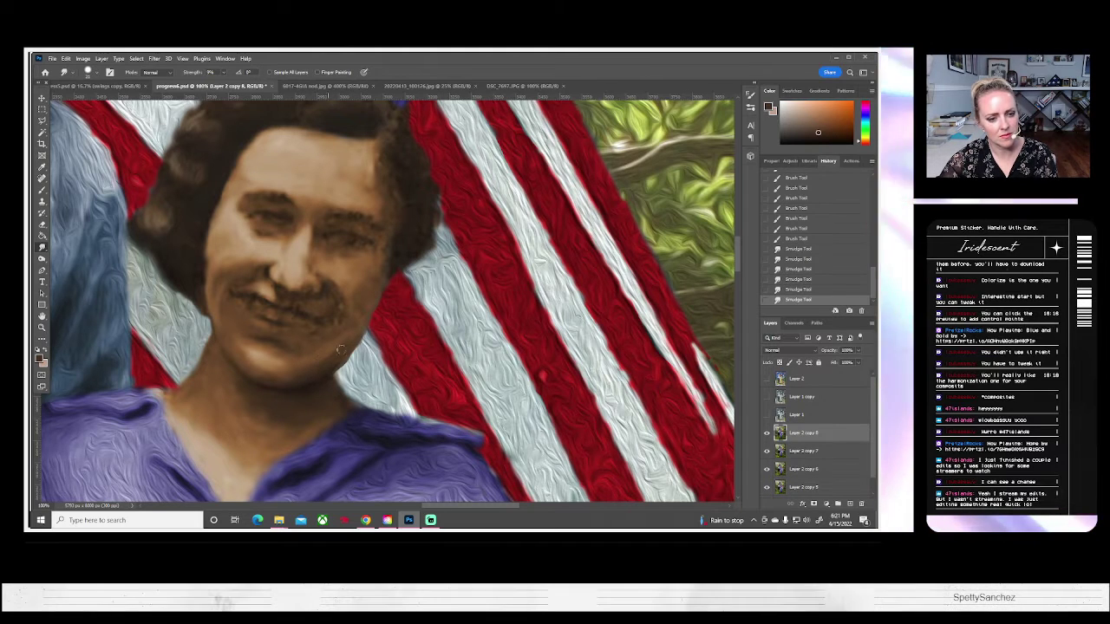
Smudge the skin beside the woman's shadowed eye, around the nose bridge and on the lit cheek.
scroll(350, 285, down, 1)
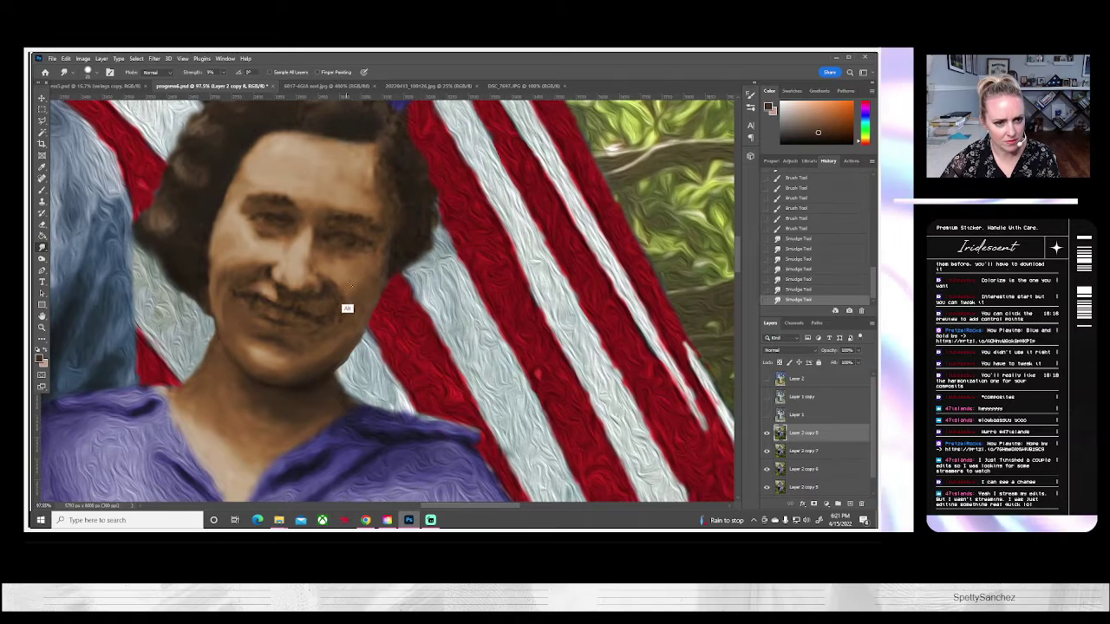
mouse_move(368, 287)
mouse_down()
mouse_move(360, 252)
mouse_move(389, 253)
mouse_up()
scroll(377, 265, left, 1)
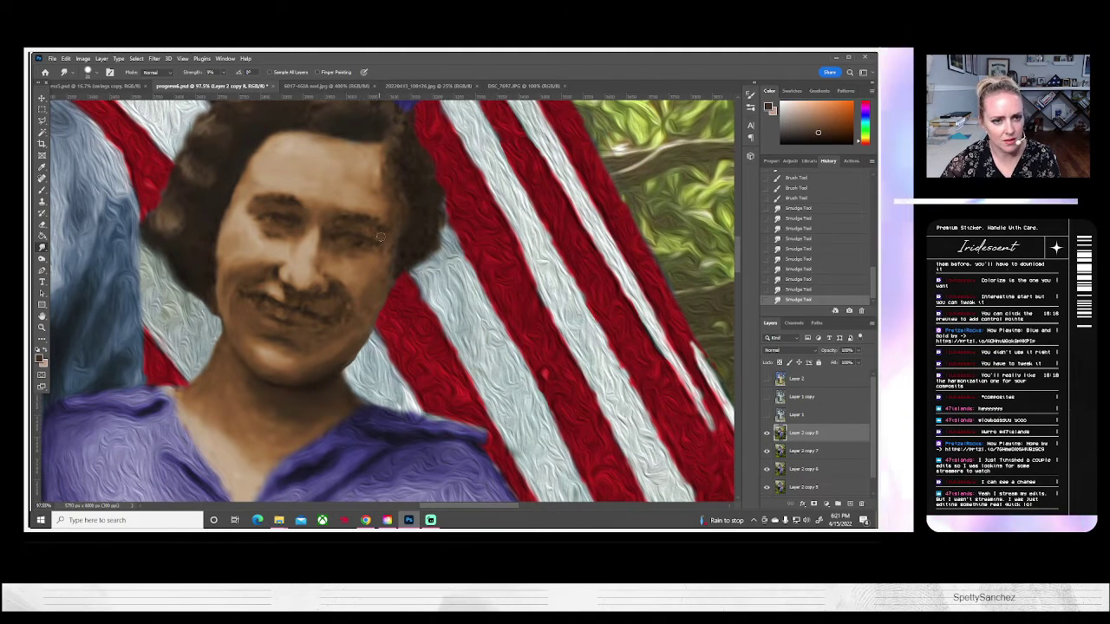
drag(331, 228, 337, 230)
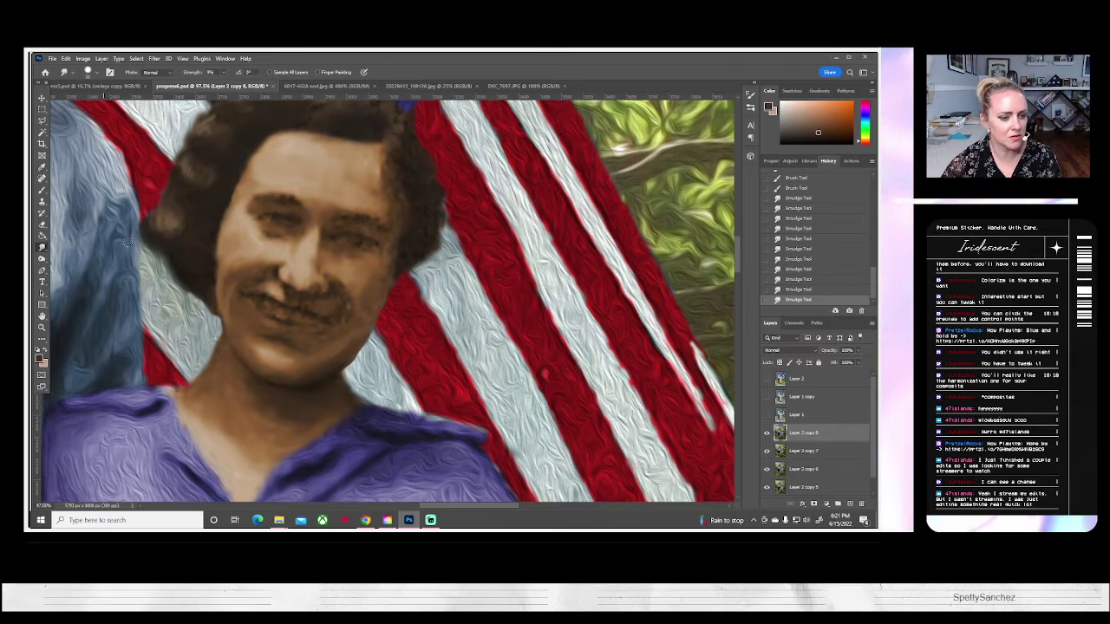
scroll(317, 342, up, 3)
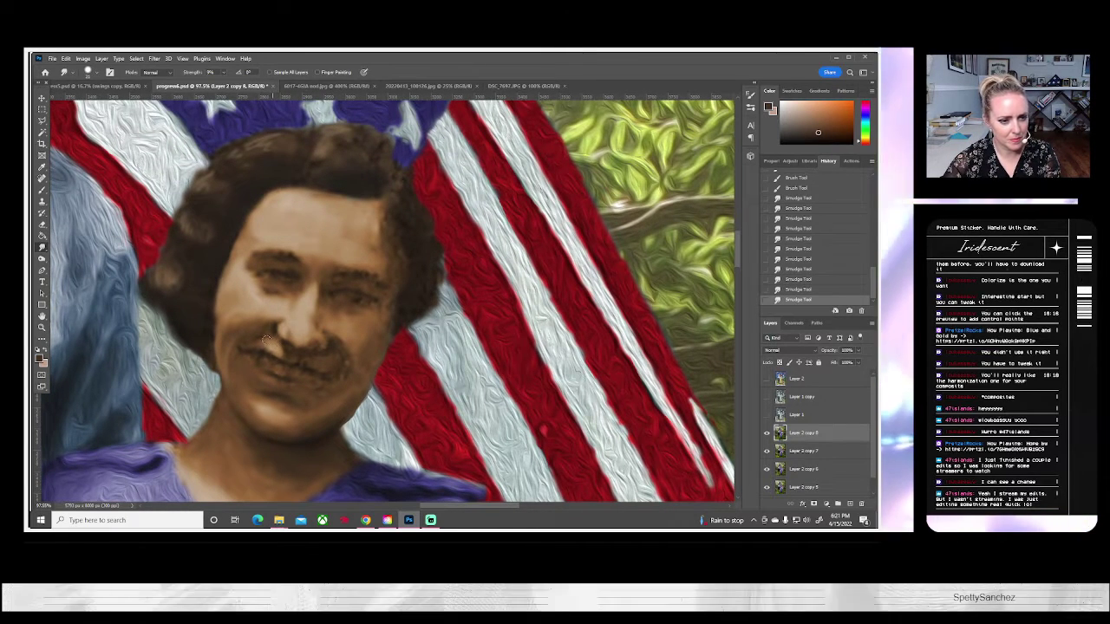
drag(254, 331, 249, 333)
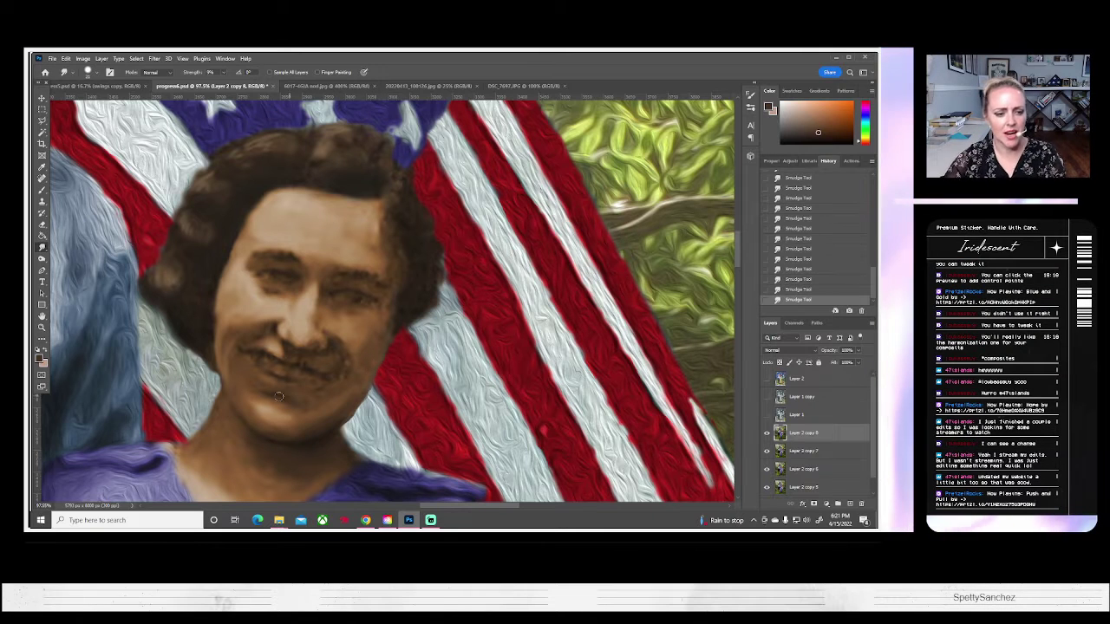
drag(317, 406, 374, 369)
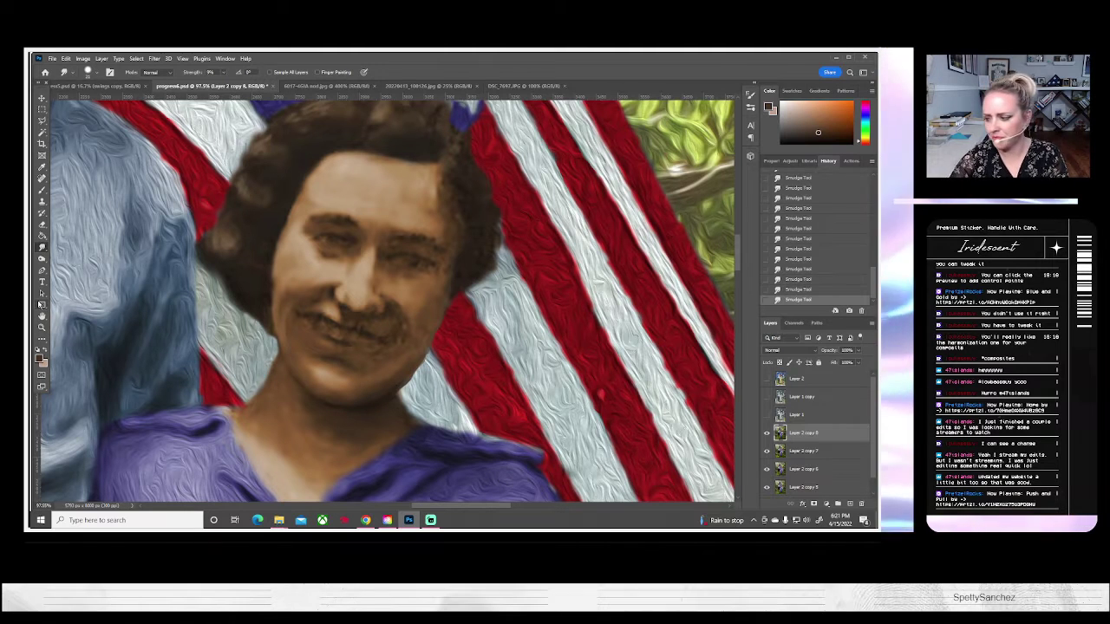
Save the retouched painting as a PSD file with Save As.
click(52, 58)
click(69, 165)
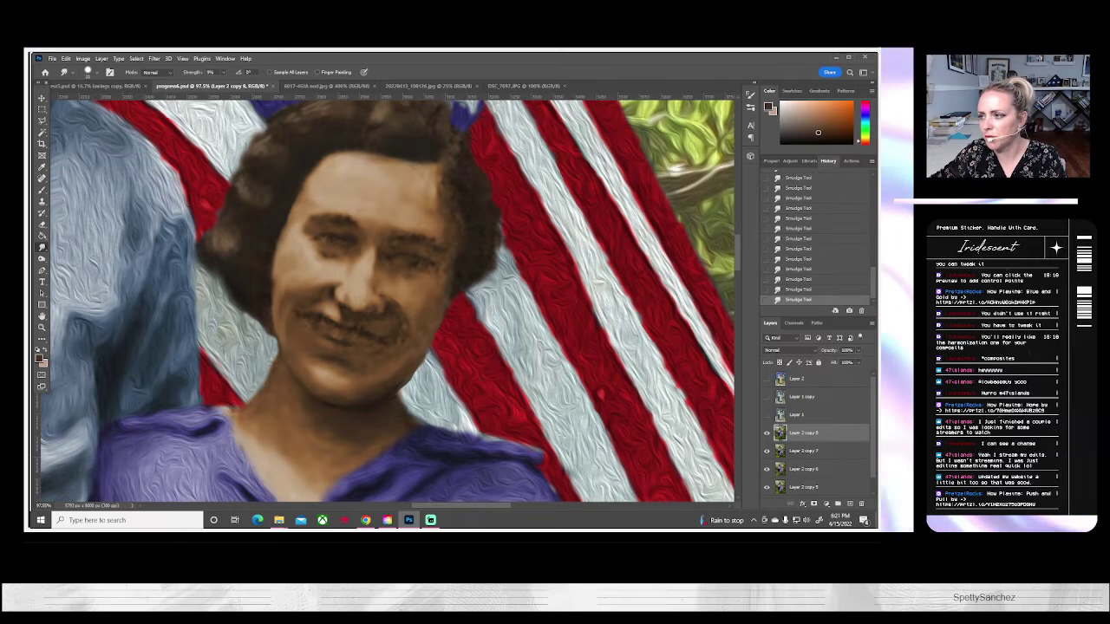
click(548, 184)
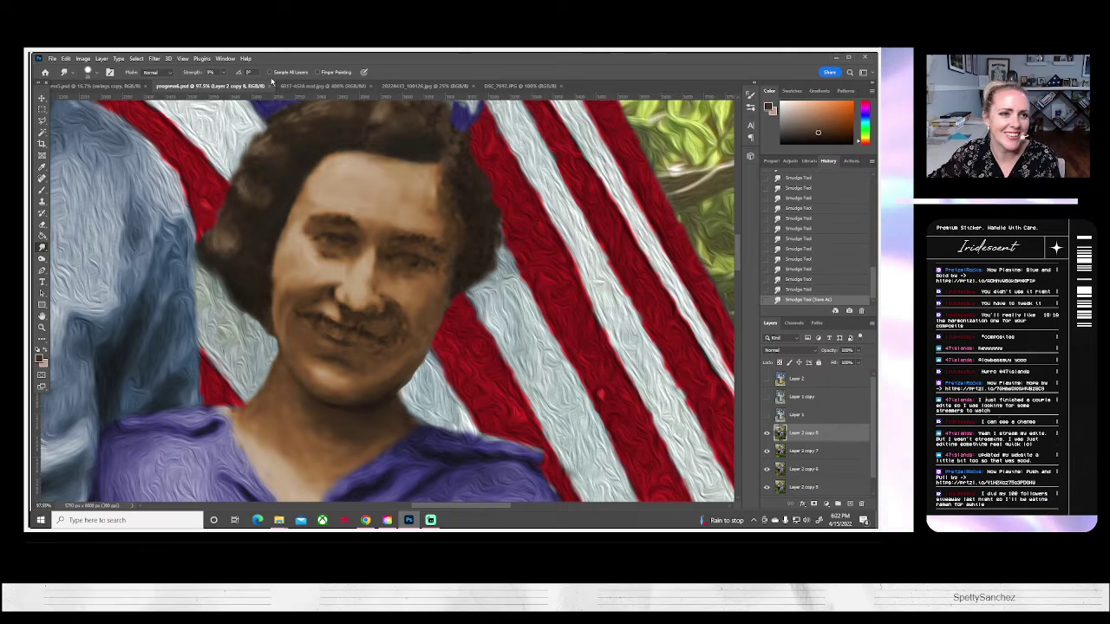
Close the saved painting document and reopen it, ready for further work on the woman's face.
click(271, 86)
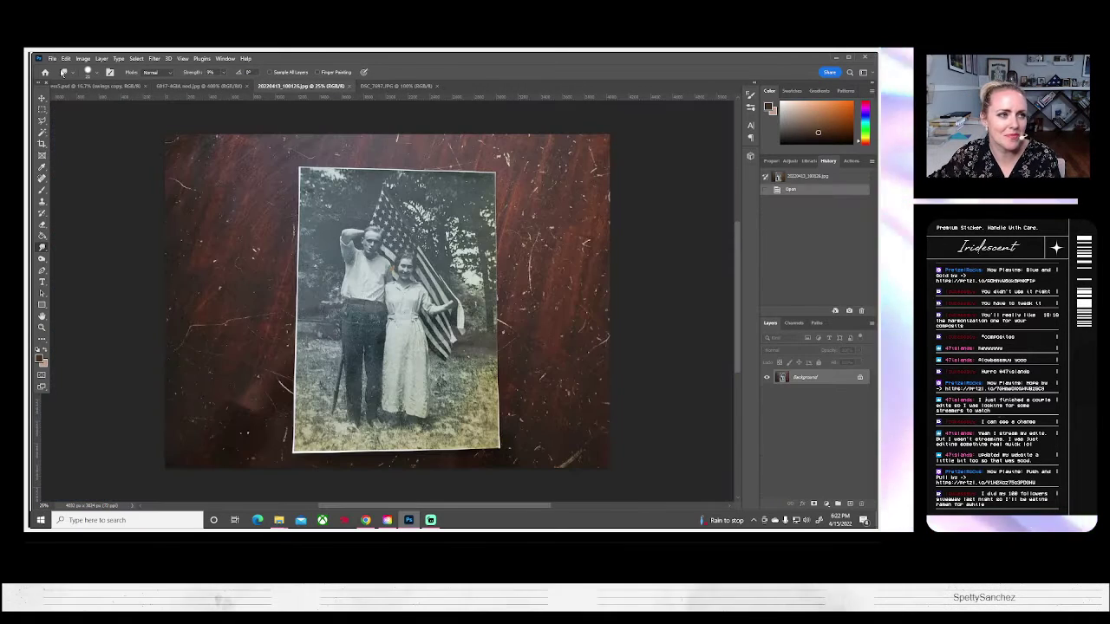
click(52, 60)
click(425, 137)
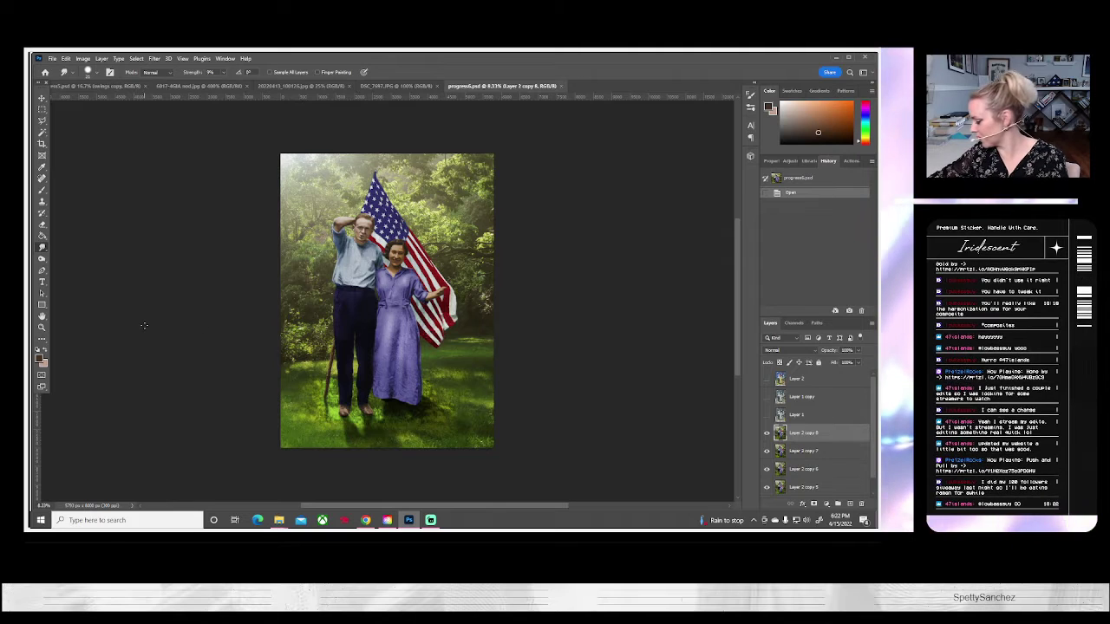
click(42, 326)
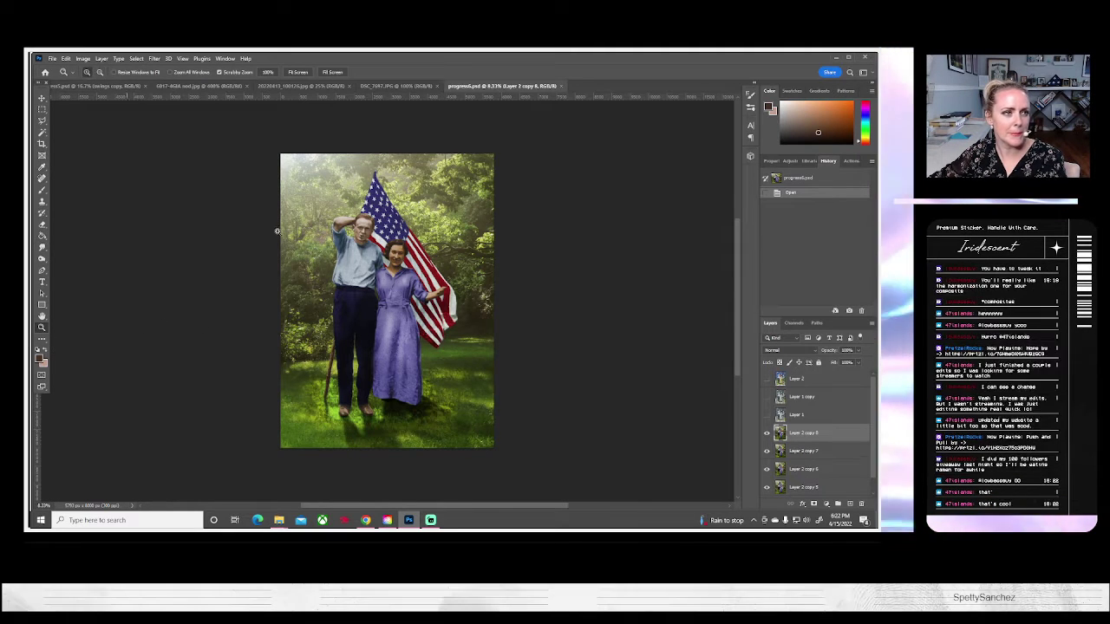
click(396, 252)
click(396, 251)
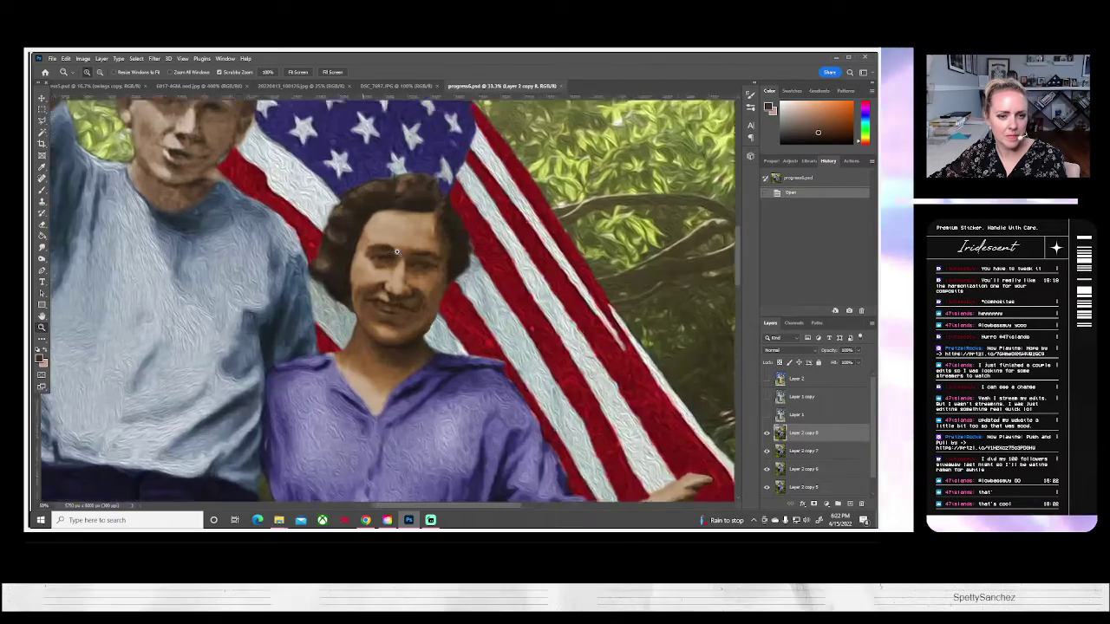
Erase the retouched layer's edge along the woman's shadowed jaw beside the flag, using a smaller soft eraser at 100% opacity.
click(399, 254)
click(413, 314)
click(413, 314)
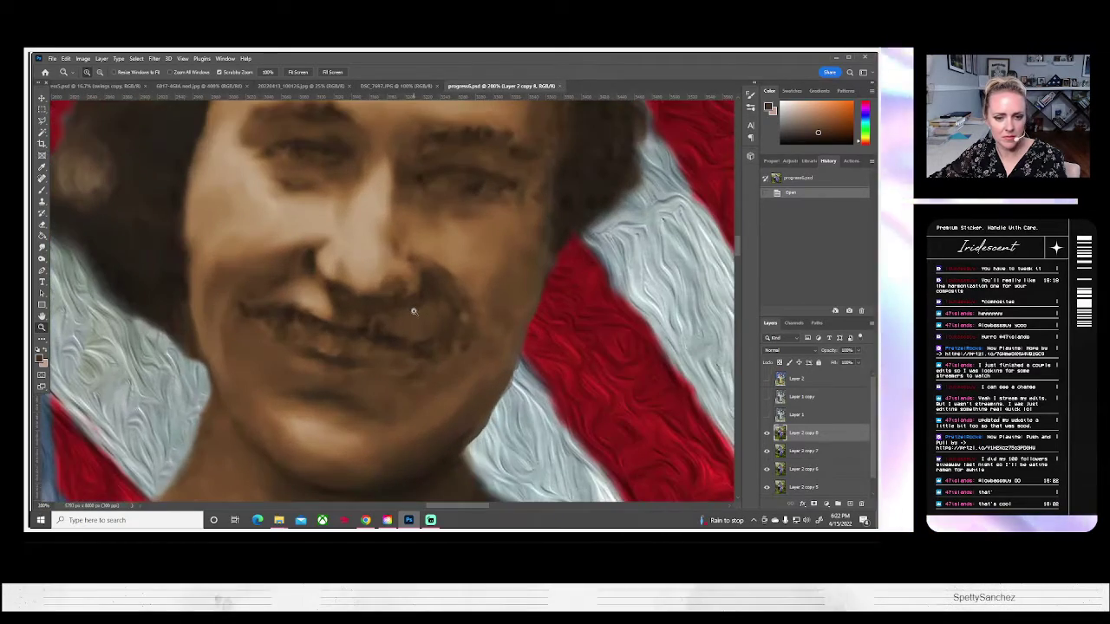
click(766, 439)
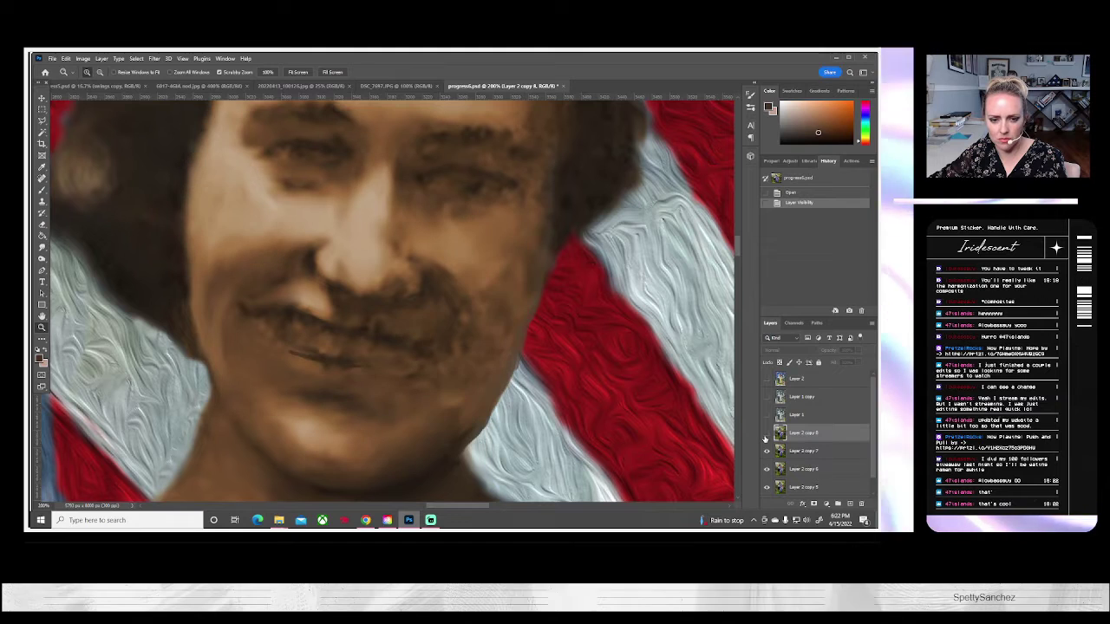
click(41, 225)
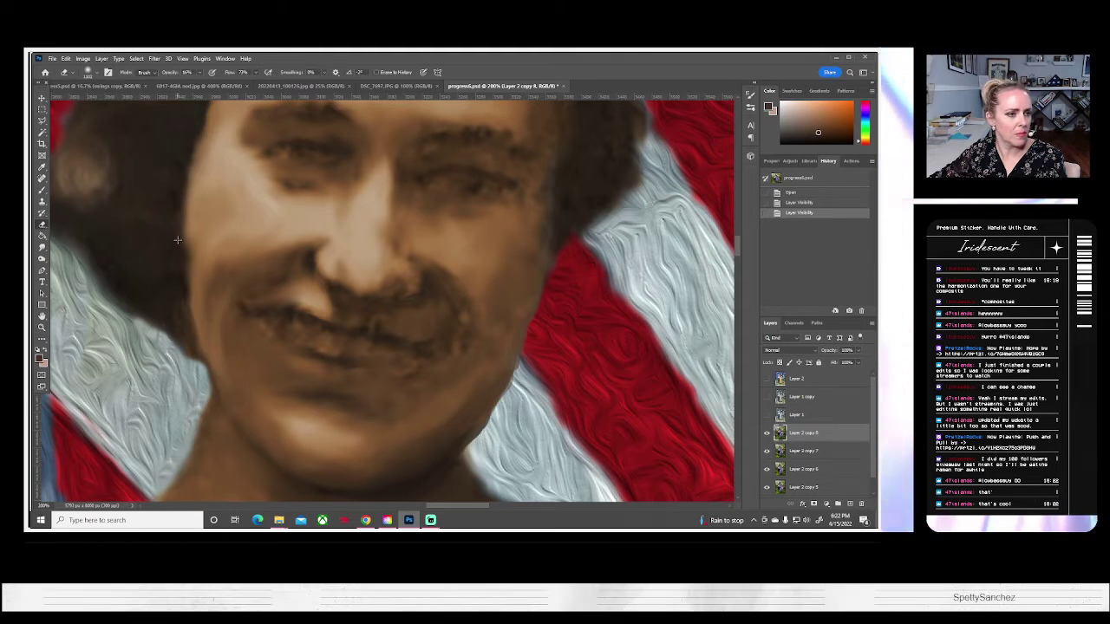
click(97, 74)
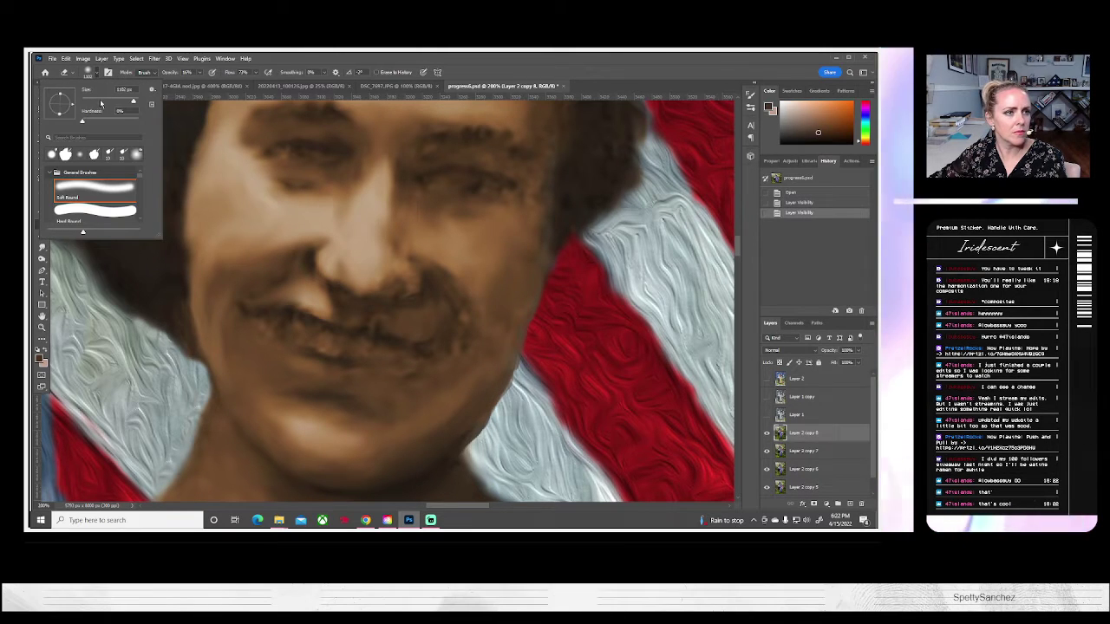
click(98, 100)
click(200, 72)
drag(198, 84, 237, 84)
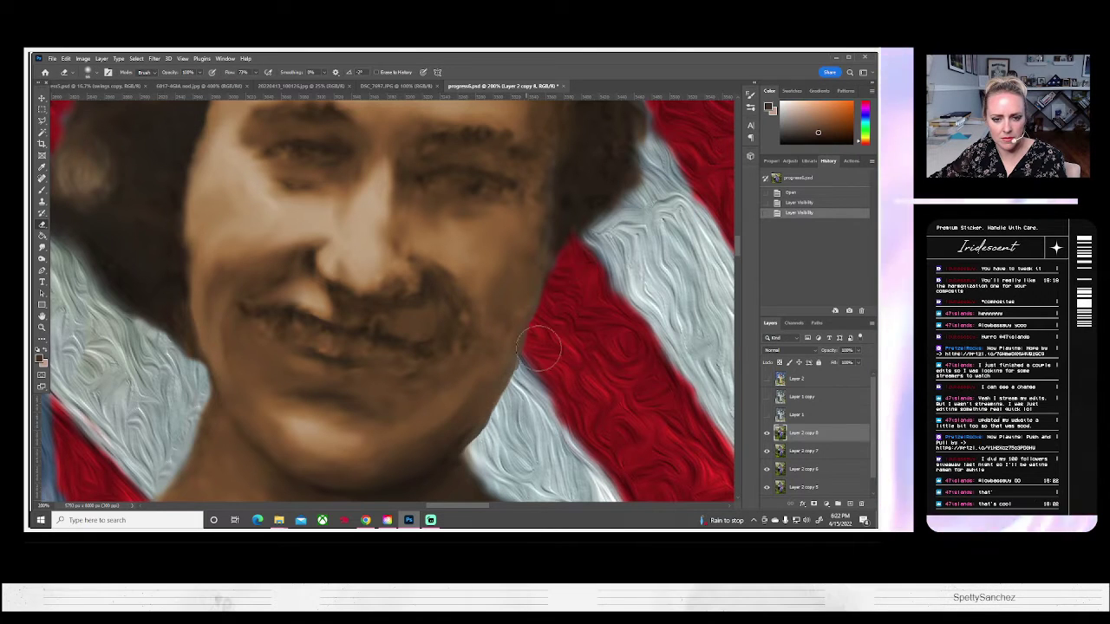
mouse_move(538, 348)
mouse_down()
mouse_move(503, 410)
mouse_move(524, 388)
mouse_up()
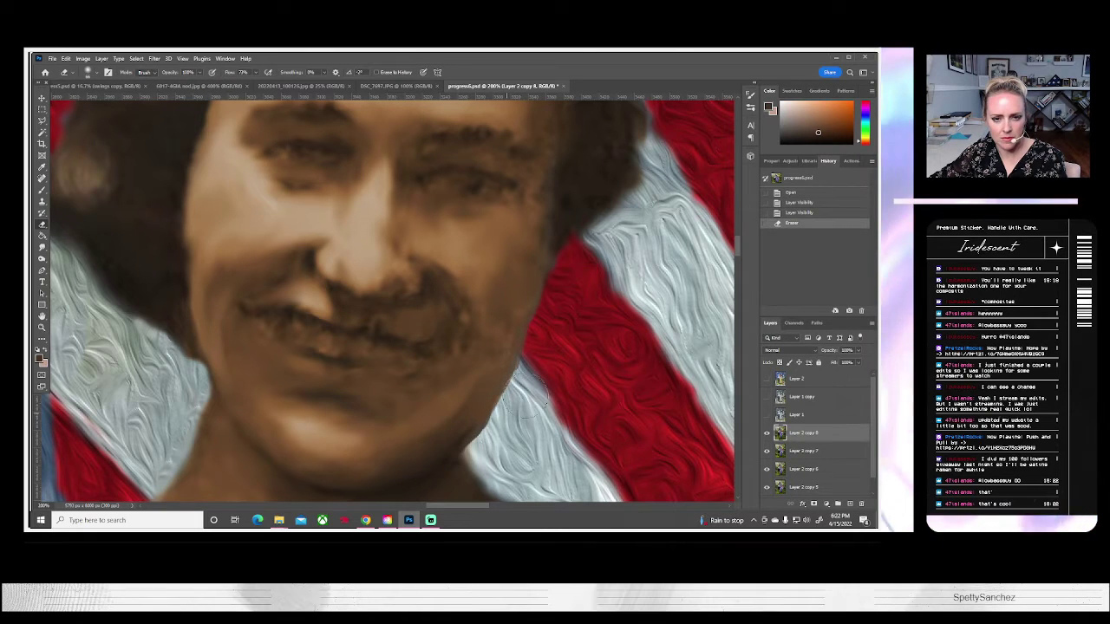
Compare the painting with and without Layer 2 copy 7 and Layer 2 copy 8, and merge these two layers.
click(766, 451)
click(766, 432)
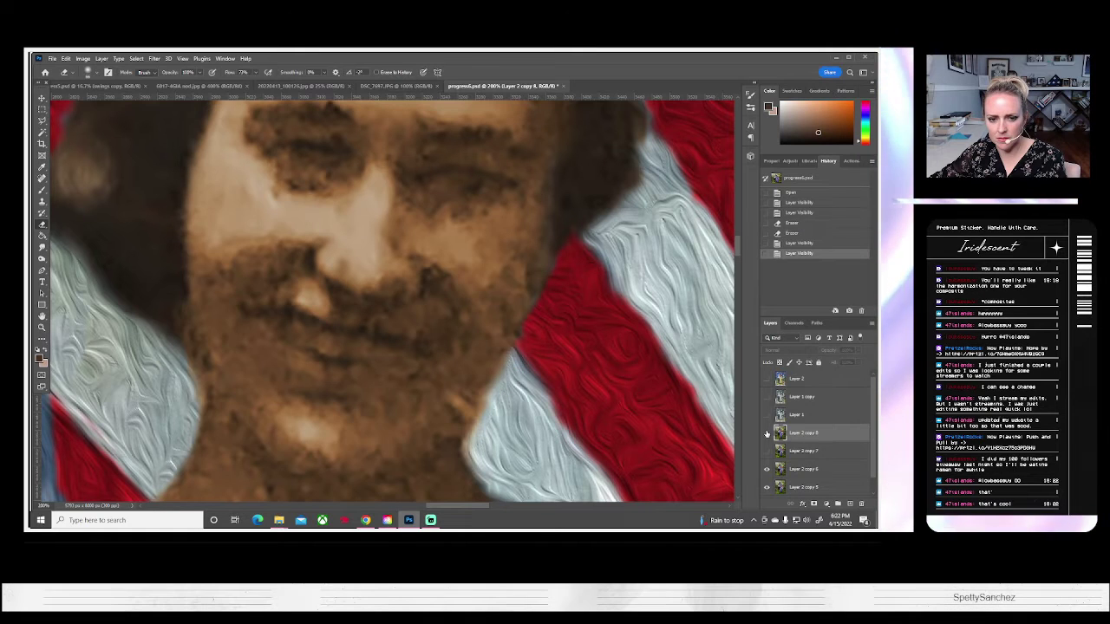
click(766, 433)
click(766, 451)
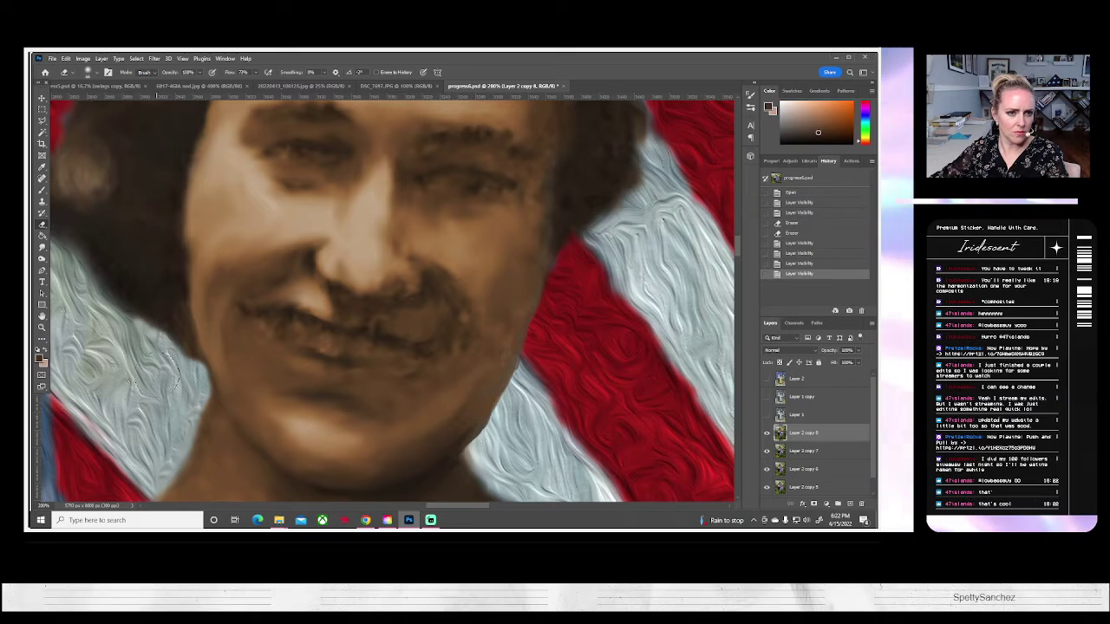
ctrl+click(795, 453)
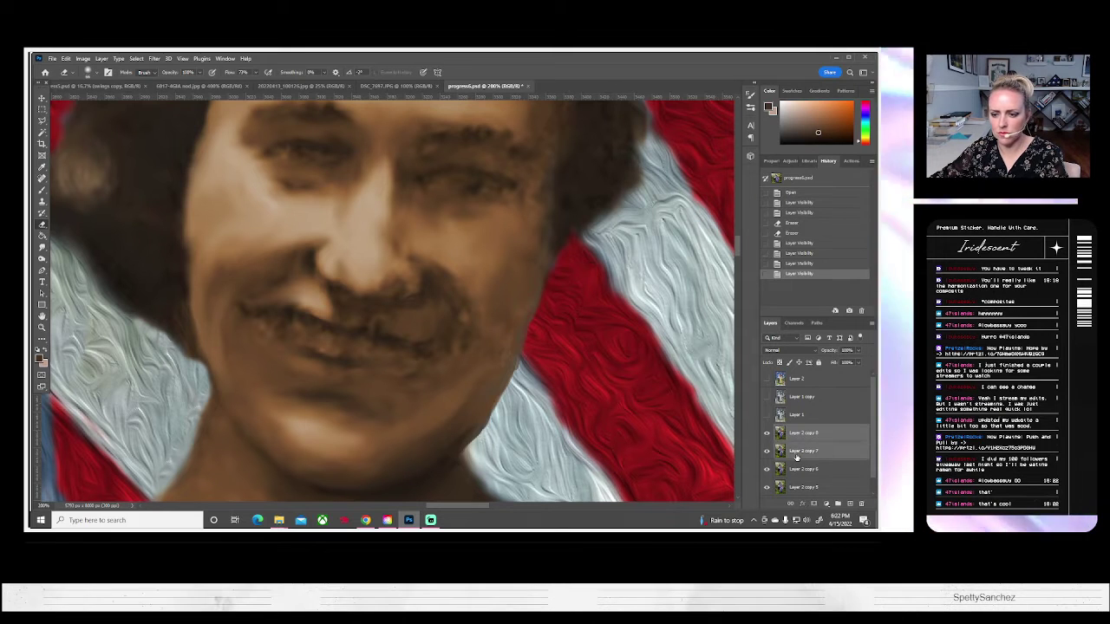
right_click(795, 455)
click(784, 342)
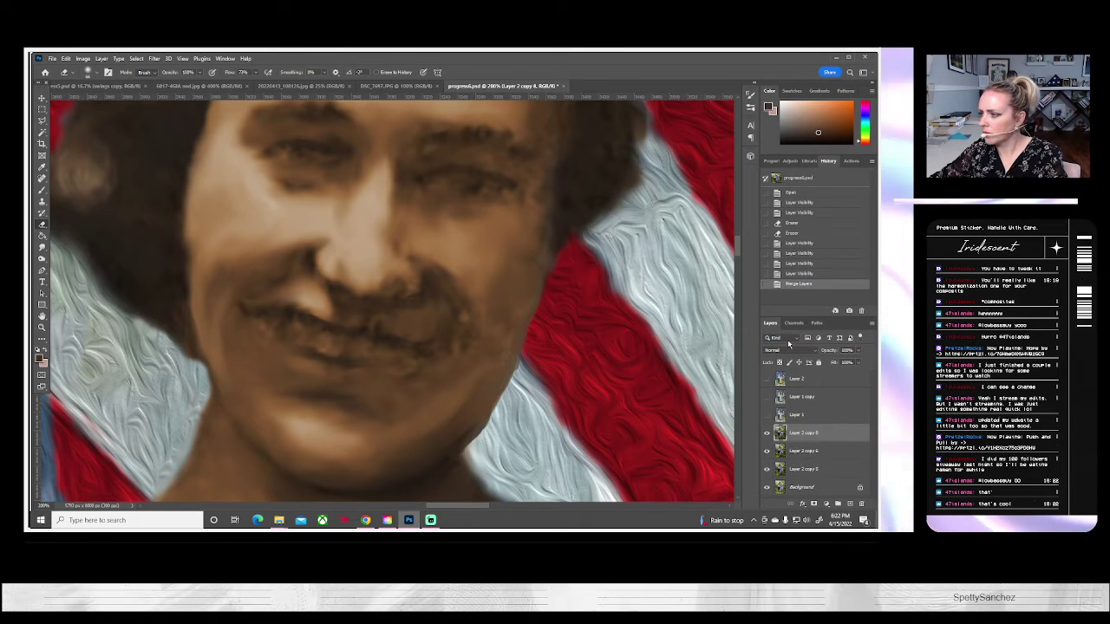
Duplicate the merged face-retouch layer within the same document, keeping the default name.
right_click(796, 434)
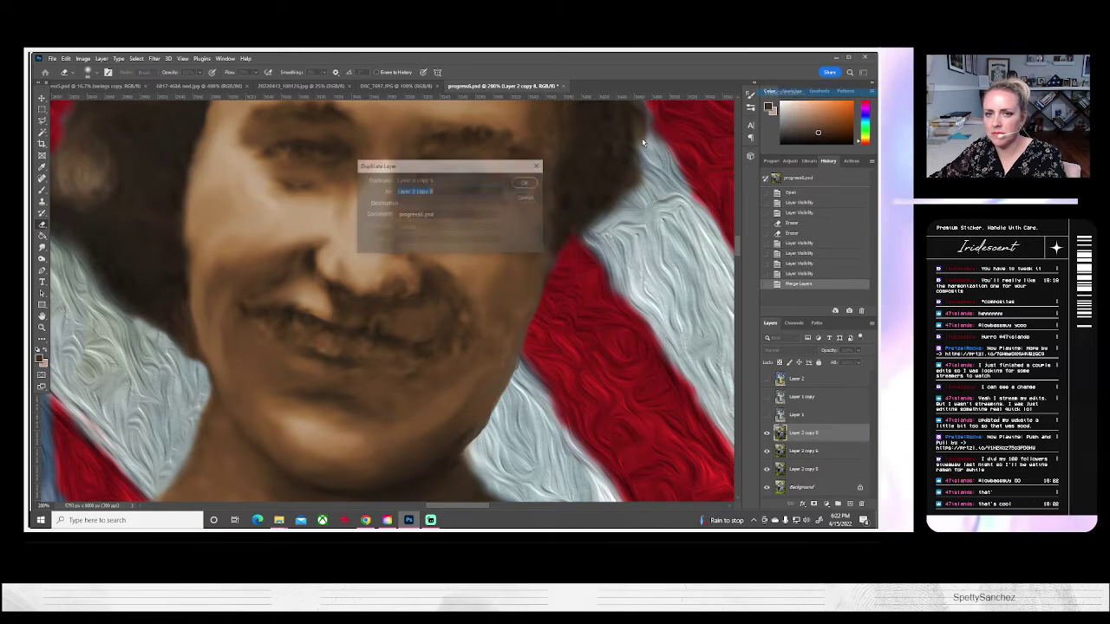
click(785, 100)
click(527, 183)
Examine the whole painting and the woman's face, dress and surrounding flag up close, comparing with the duplicated layer hidden and shown.
click(42, 328)
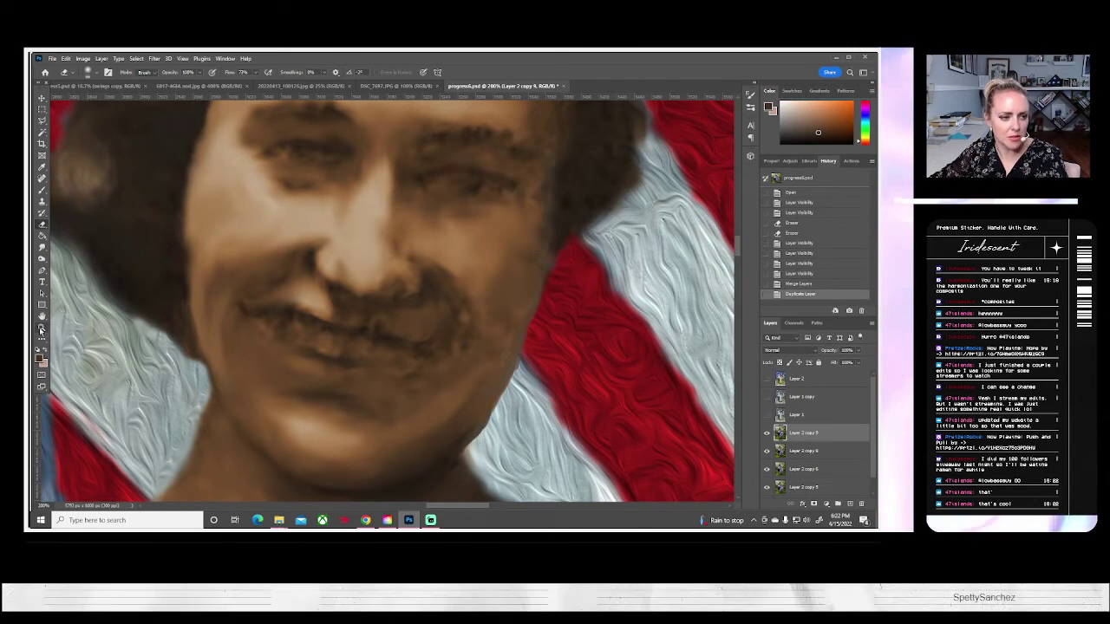
click(299, 73)
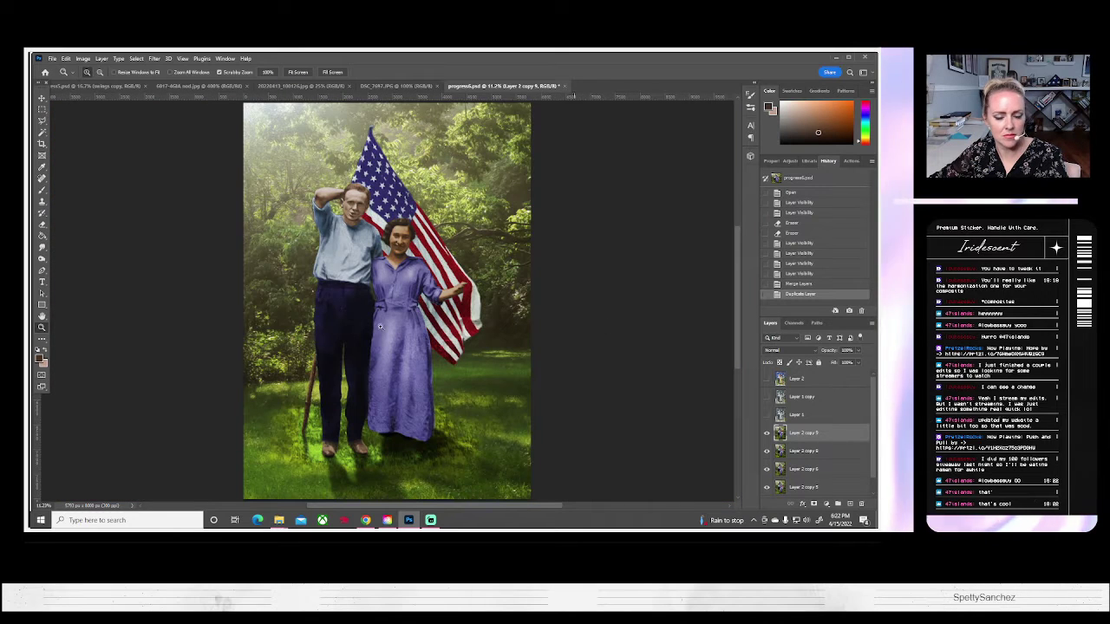
click(766, 432)
click(766, 433)
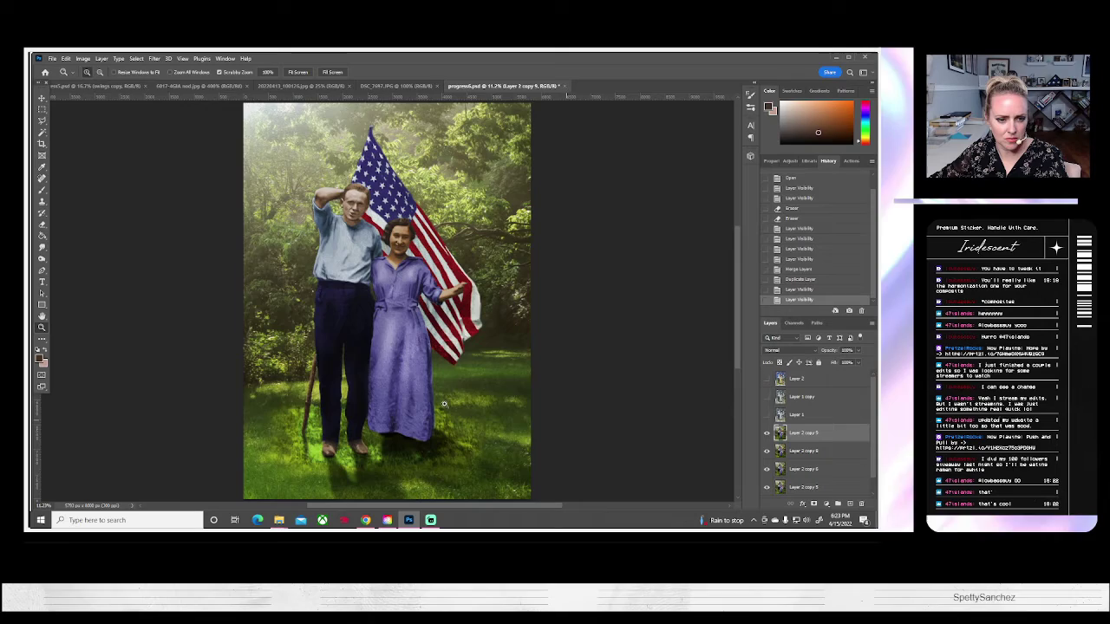
click(404, 359)
click(404, 359)
click(404, 359)
click(404, 359)
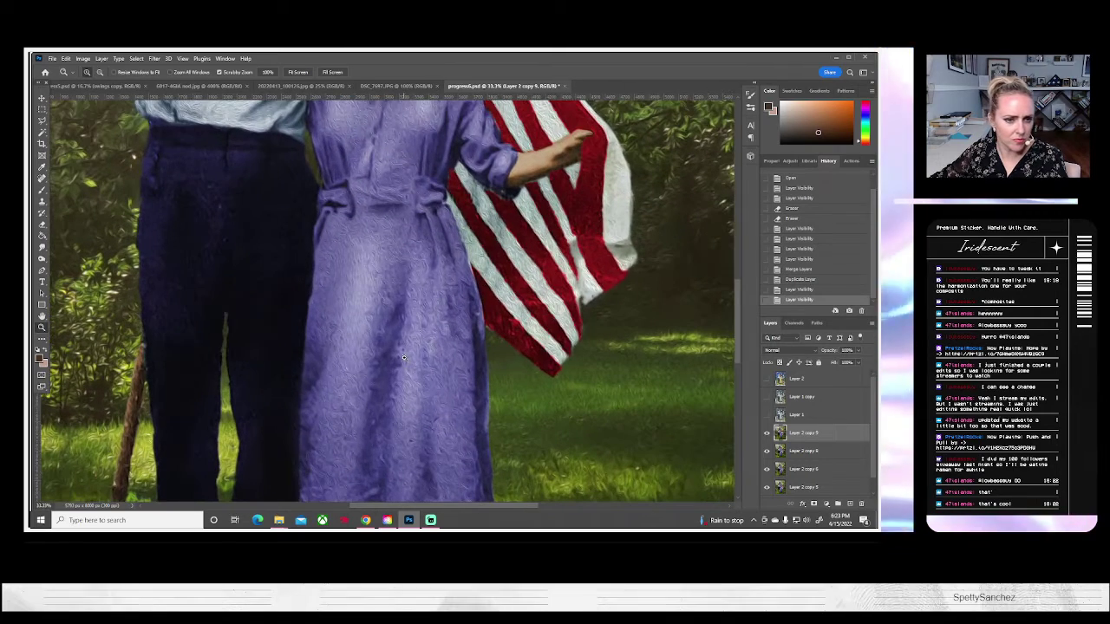
scroll(403, 355, up, 6)
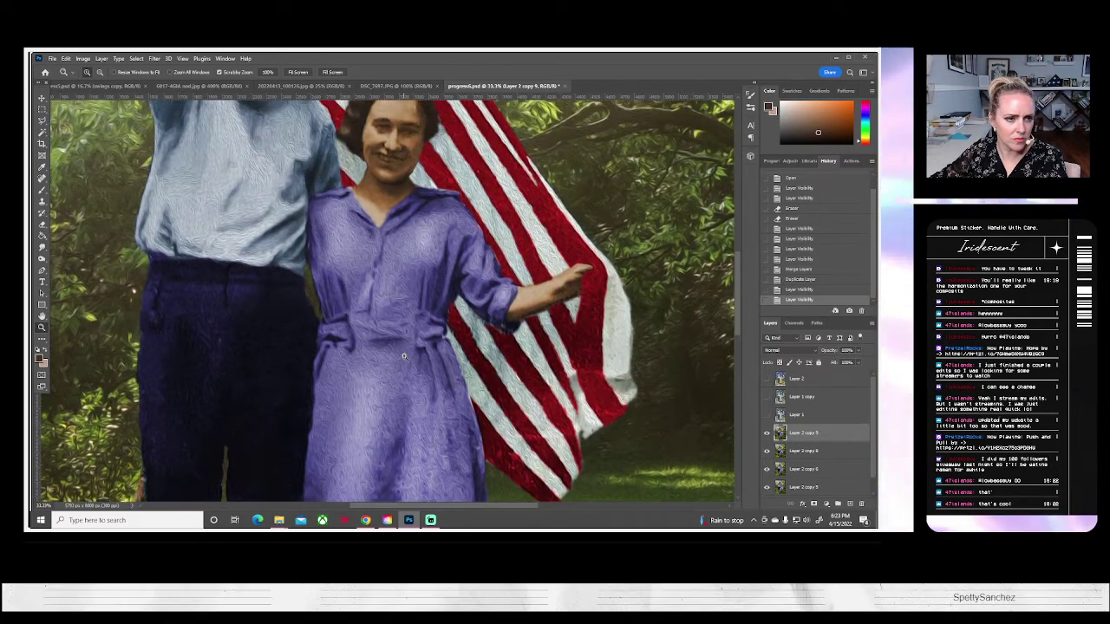
scroll(403, 355, up, 2)
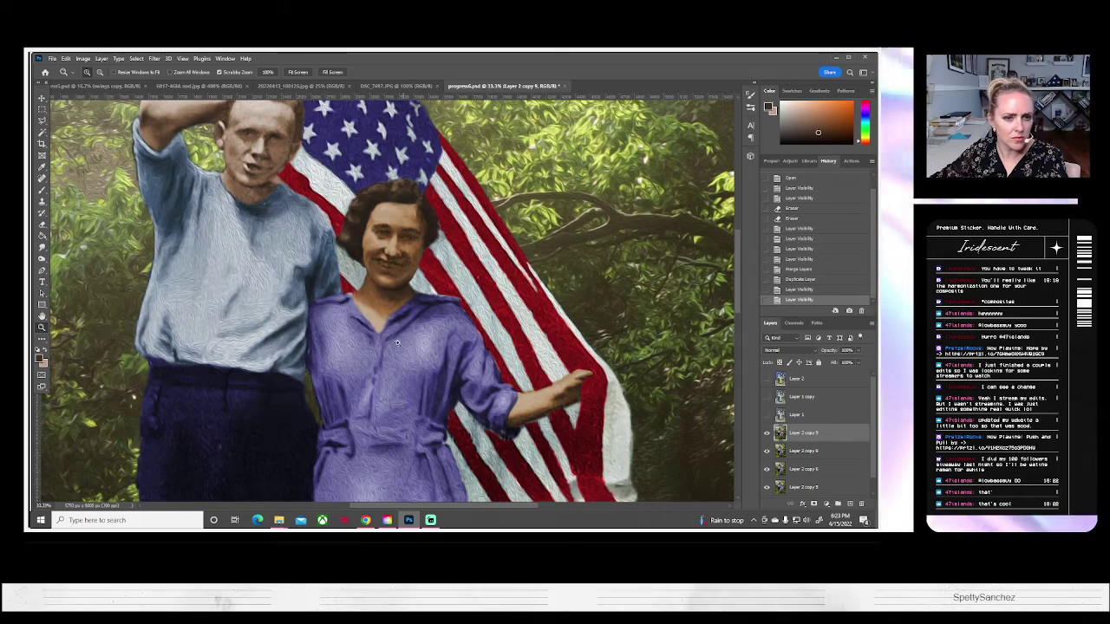
scroll(388, 288, up, 2)
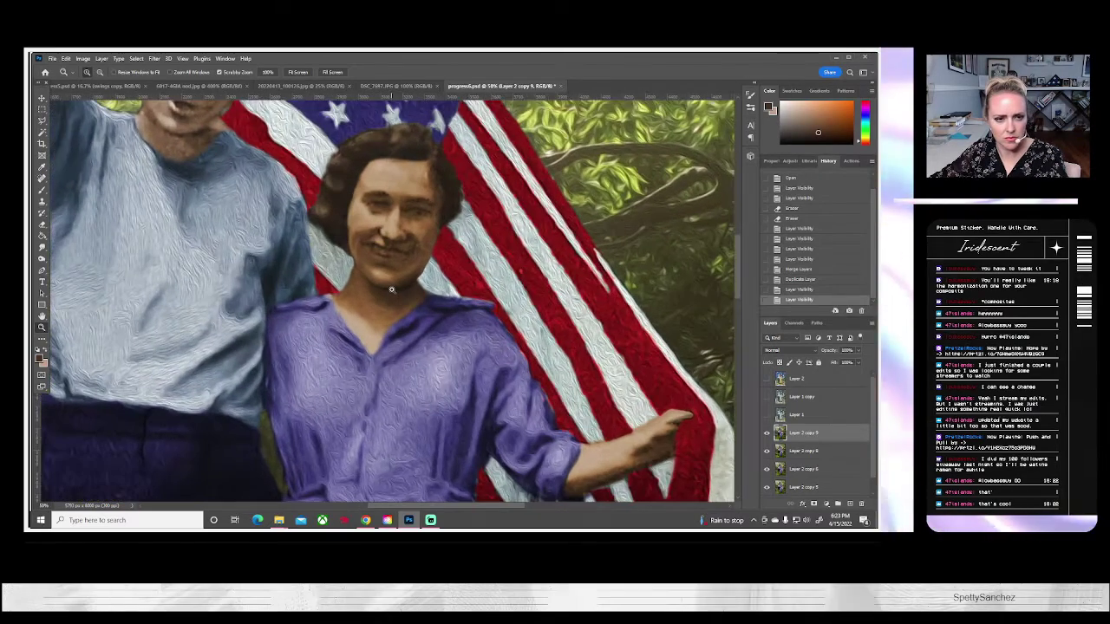
scroll(391, 290, up, 2)
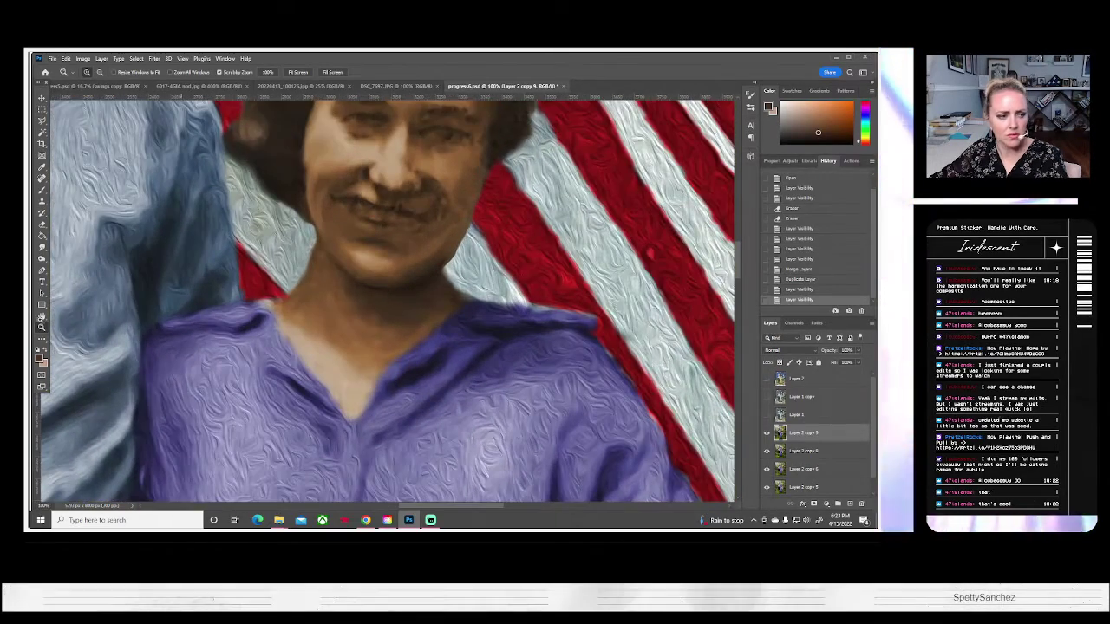
key(ctrl+0)
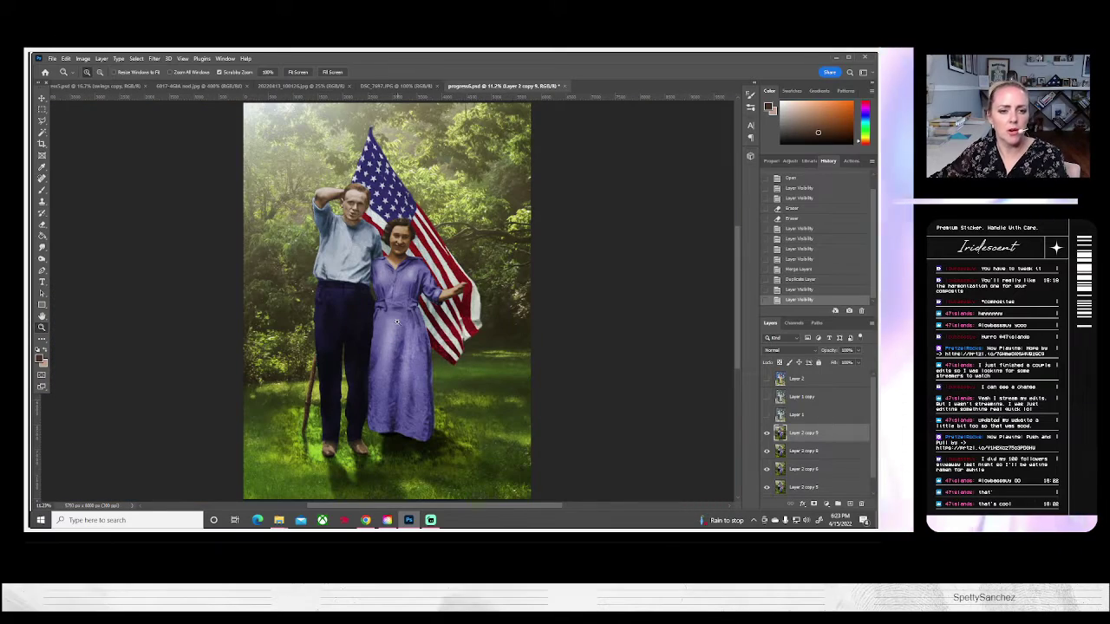
scroll(417, 287, up, 3)
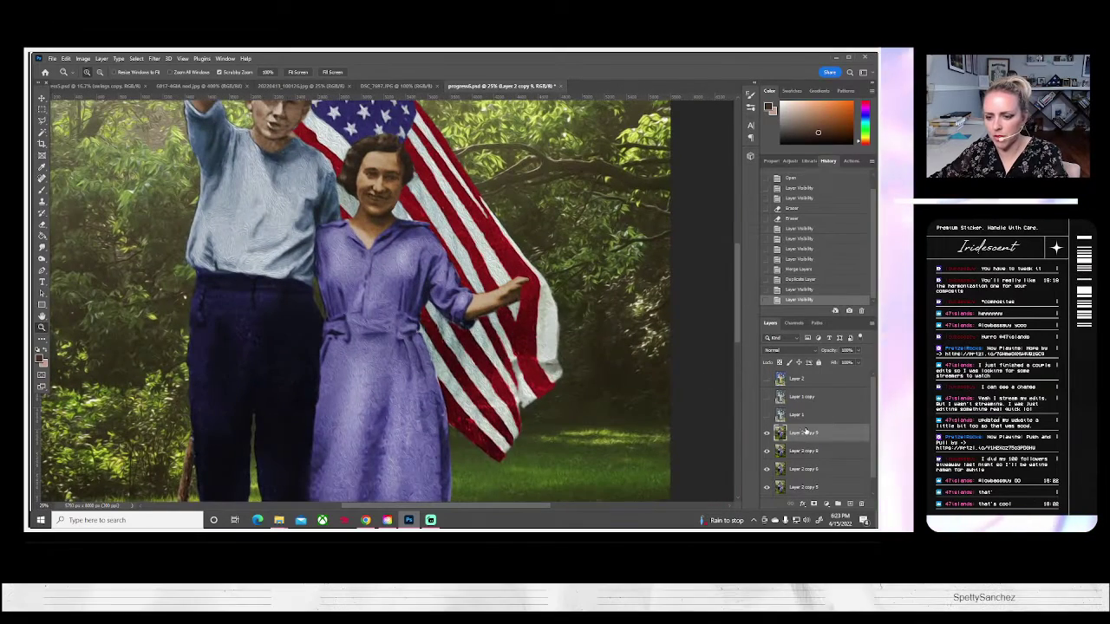
drag(577, 371, 514, 352)
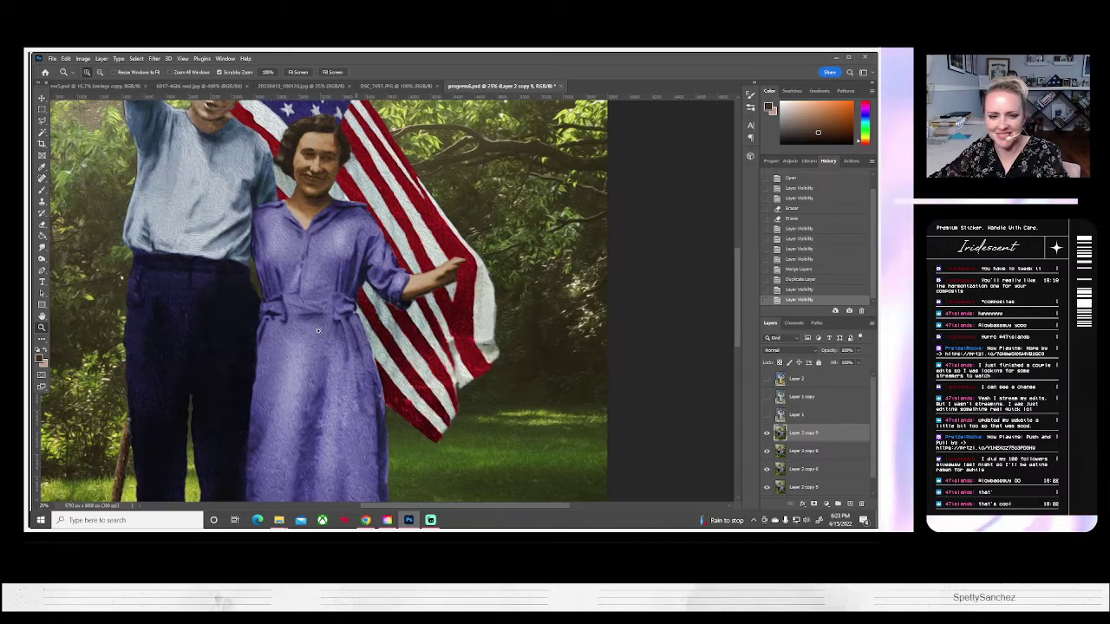
Check the original photo's shadows, lasso the flag area beside the woman's face and shoulder, and copy it to a new layer.
click(42, 120)
scroll(295, 244, up, 5)
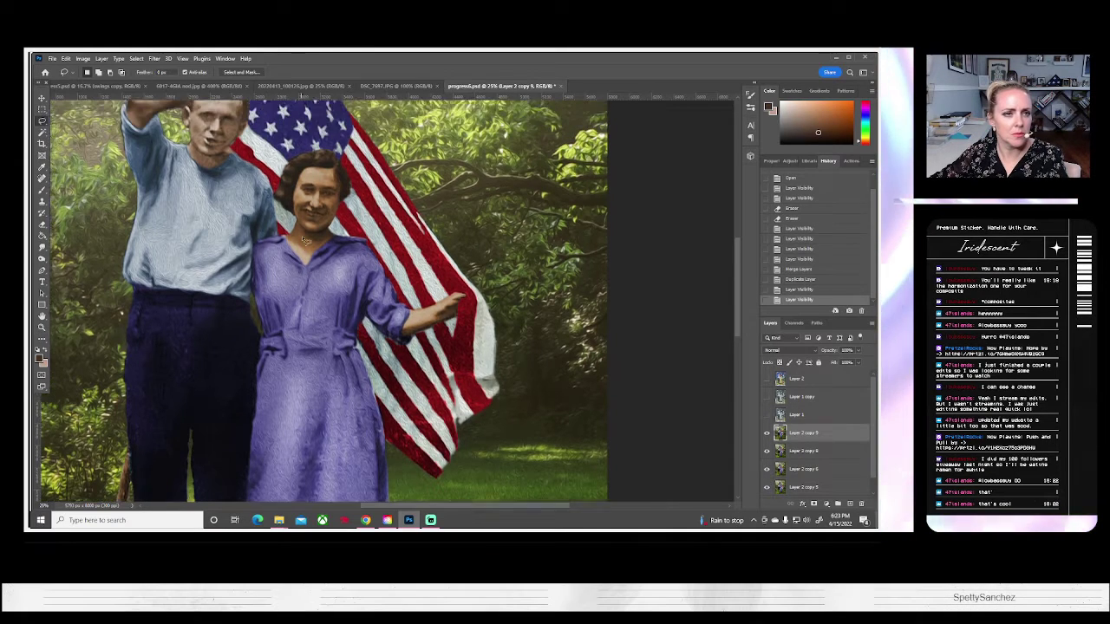
click(767, 398)
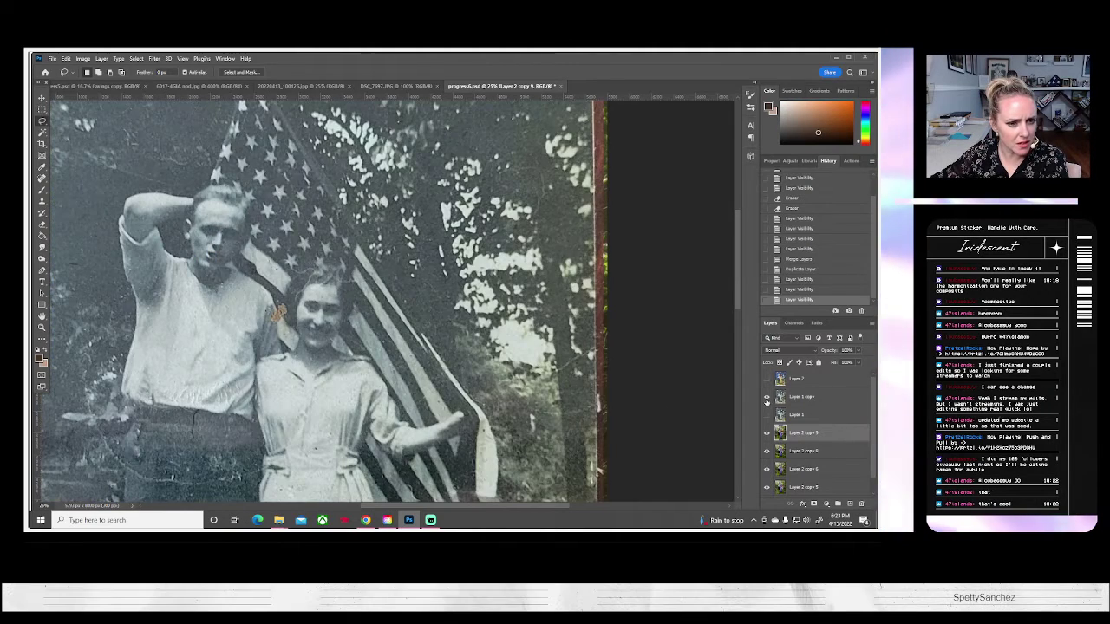
click(766, 398)
mouse_move(350, 299)
mouse_down()
mouse_move(327, 355)
mouse_move(395, 404)
mouse_move(370, 322)
mouse_move(349, 297)
mouse_up()
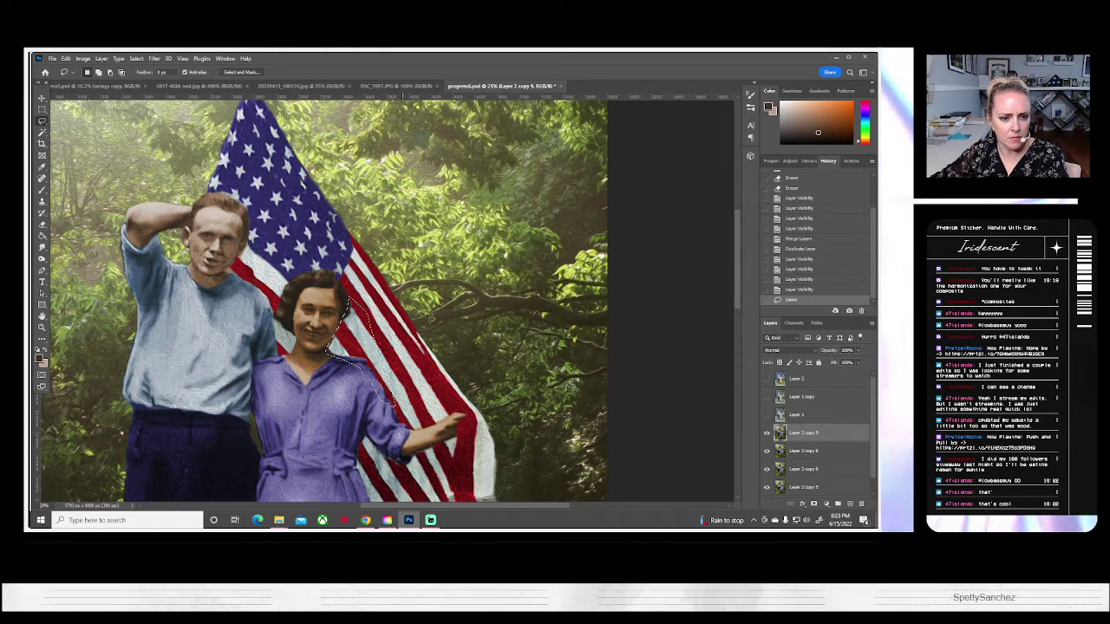
key(ctrl+c)
key(ctrl+v)
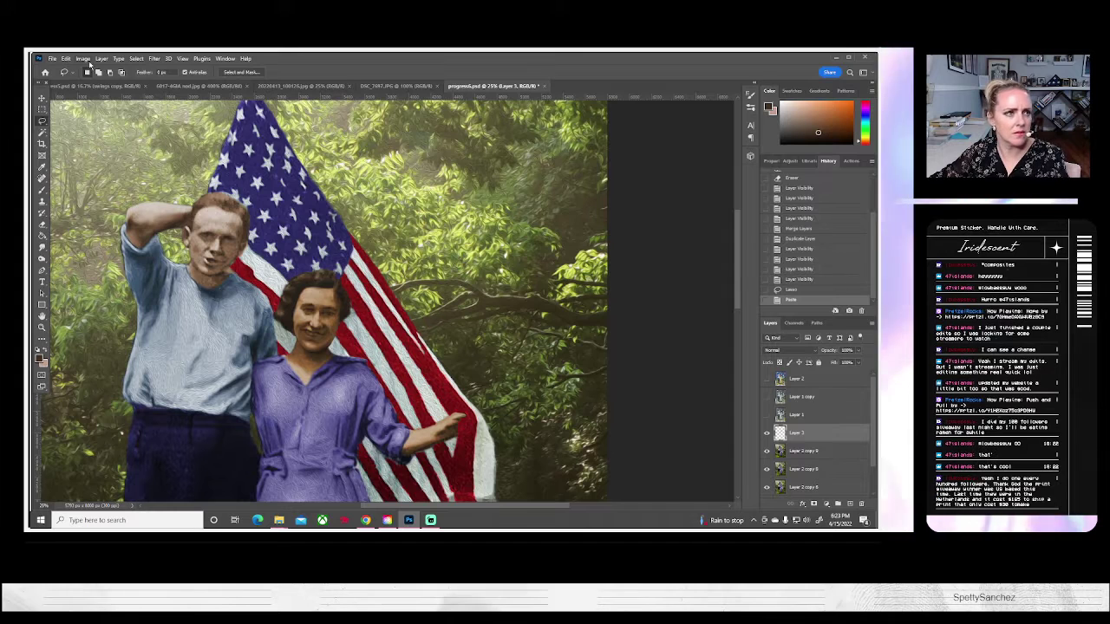
Darken the copied flag patch with Brightness/Contrast, lowering the brightness to about -90.
click(83, 58)
mouse_move(96, 82)
click(195, 82)
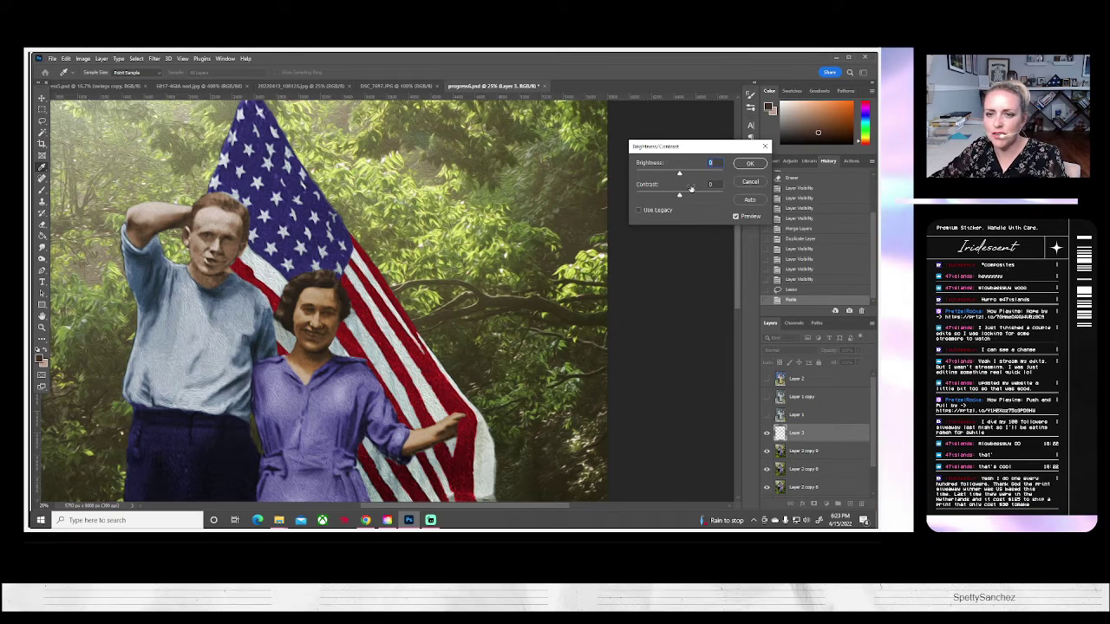
drag(679, 175, 654, 176)
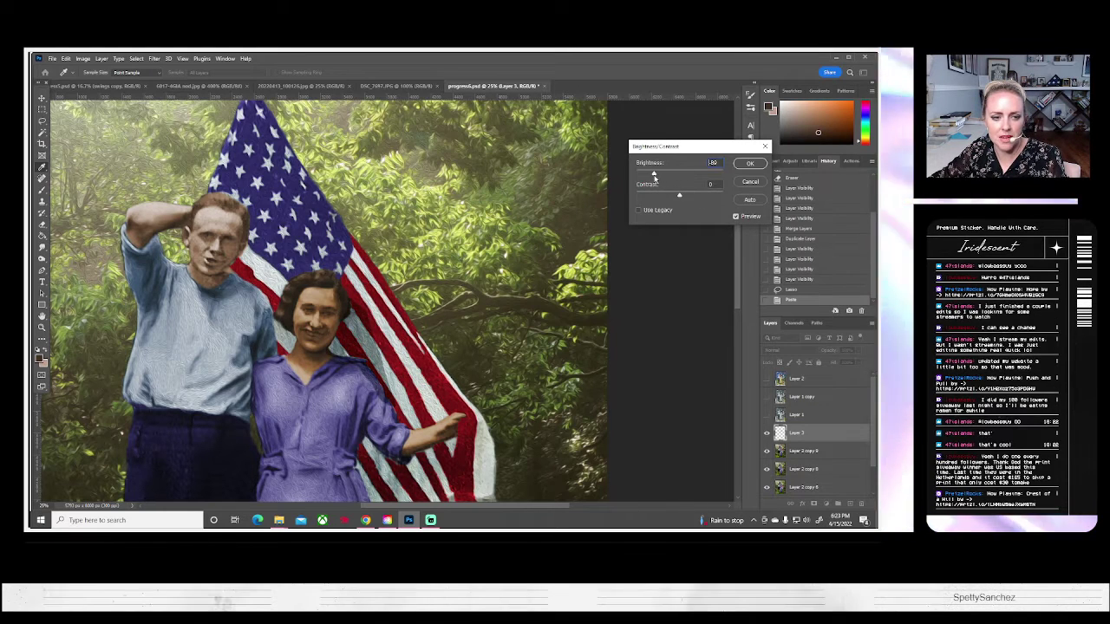
click(750, 164)
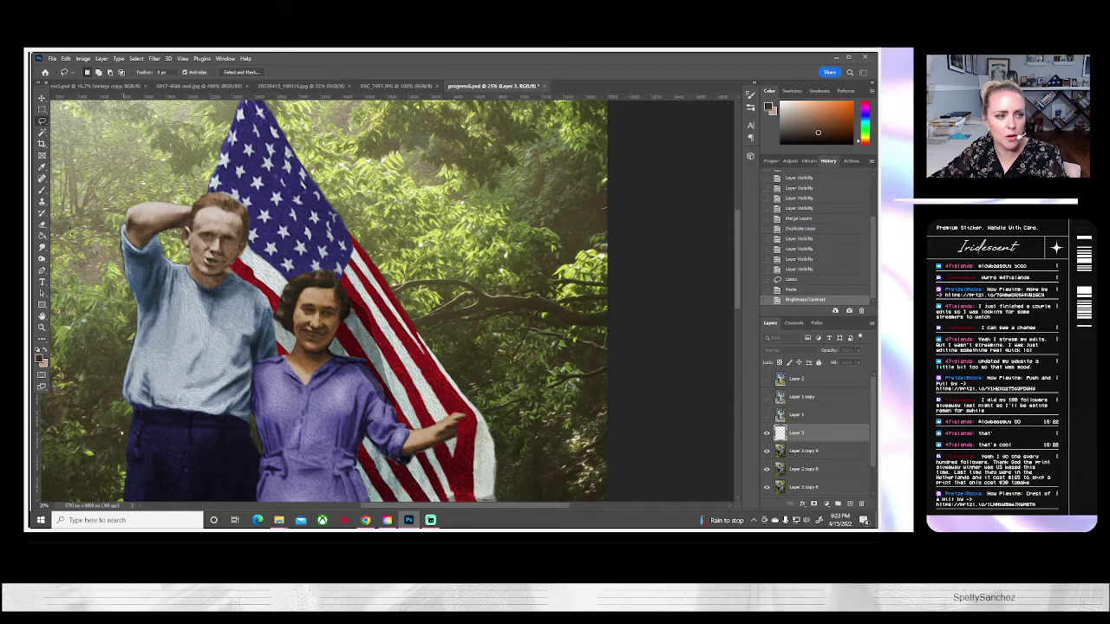
Soften the edges of the darkened flag patch beside the woman's face and shoulder with a larger soft eraser.
click(41, 224)
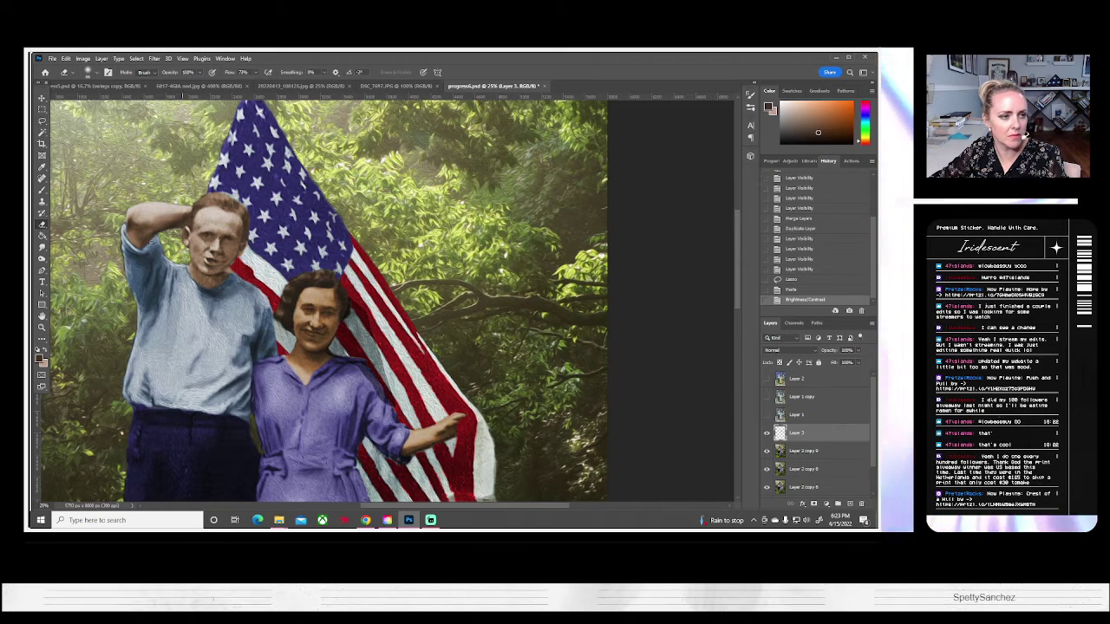
click(96, 73)
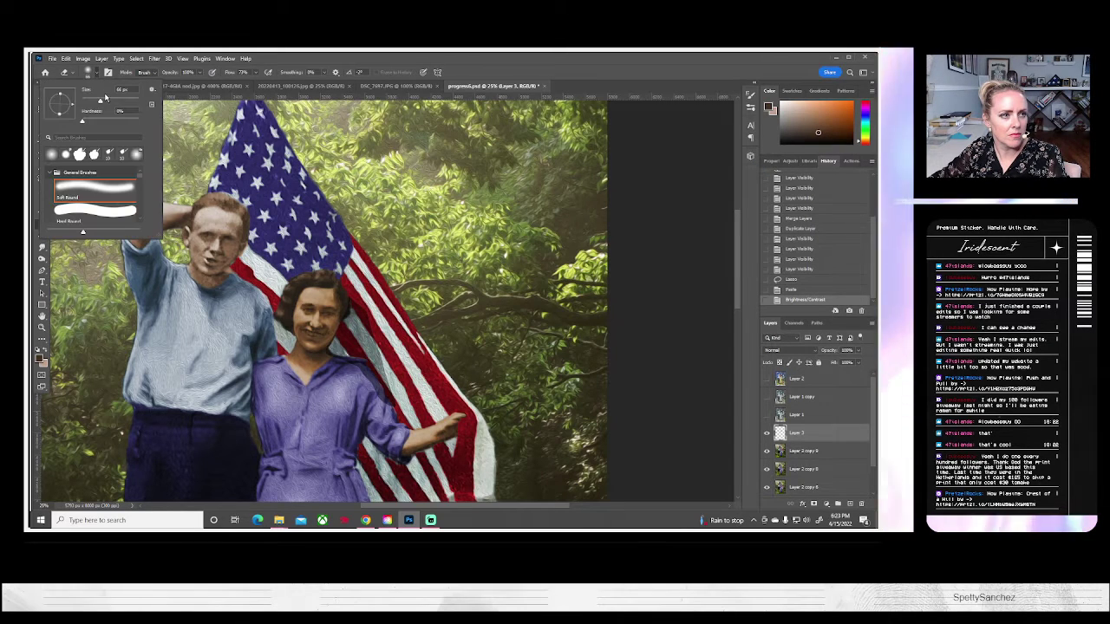
click(109, 101)
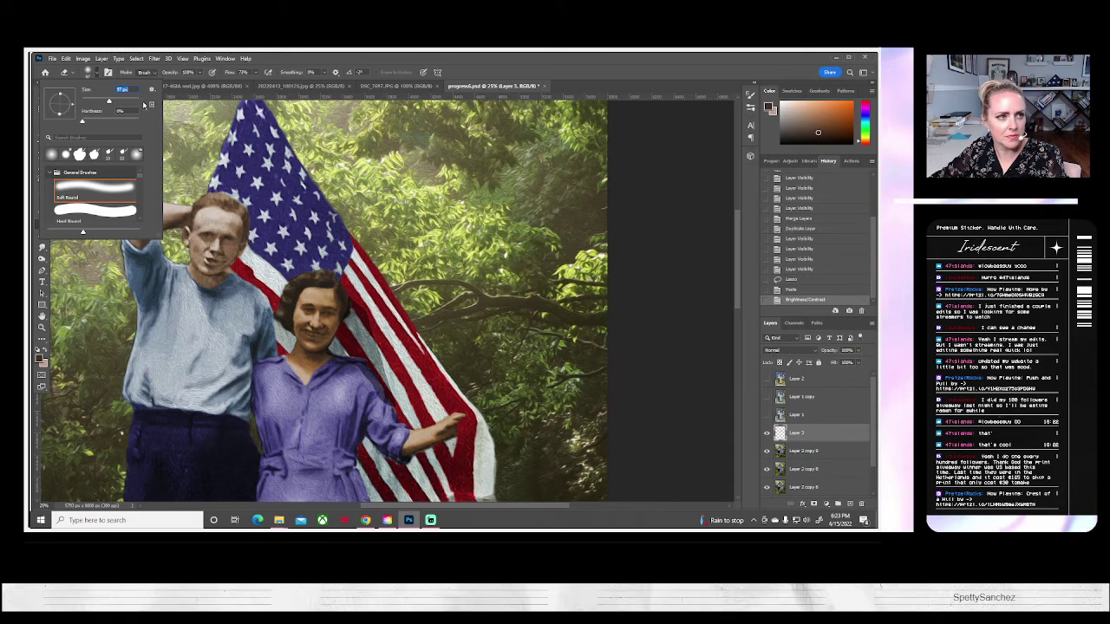
click(123, 100)
mouse_move(345, 297)
mouse_down()
mouse_move(380, 329)
mouse_move(391, 391)
mouse_move(316, 359)
mouse_move(354, 357)
mouse_up()
click(371, 395)
Erase the darkened patch's overlap along the woman's cheek and jaw with a much smaller soft eraser, undoing the last stroke at the chin.
click(41, 326)
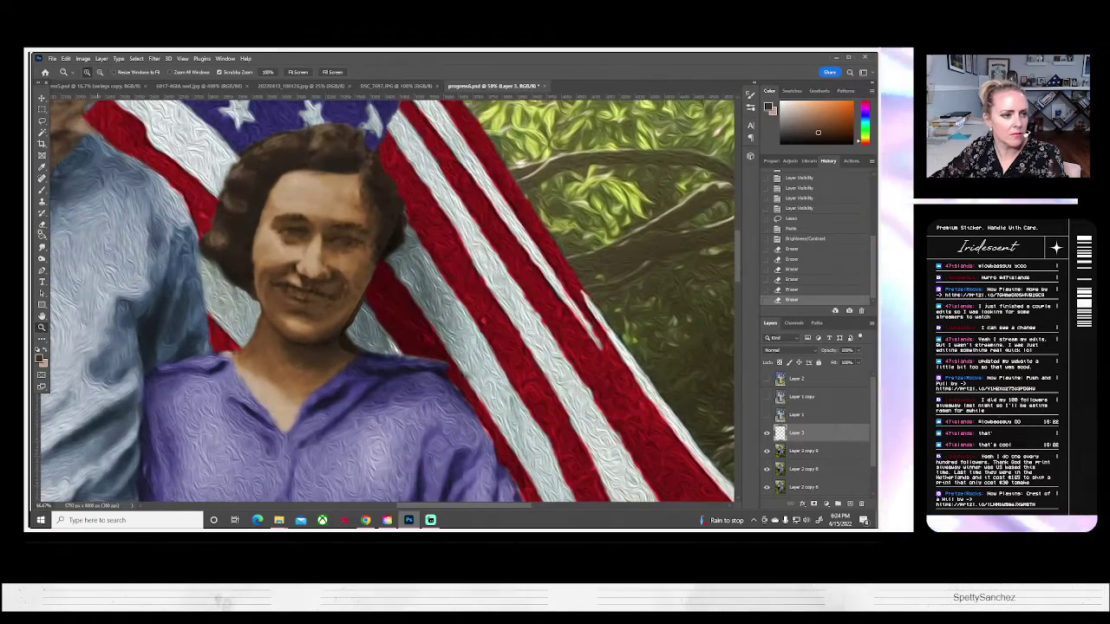
click(41, 224)
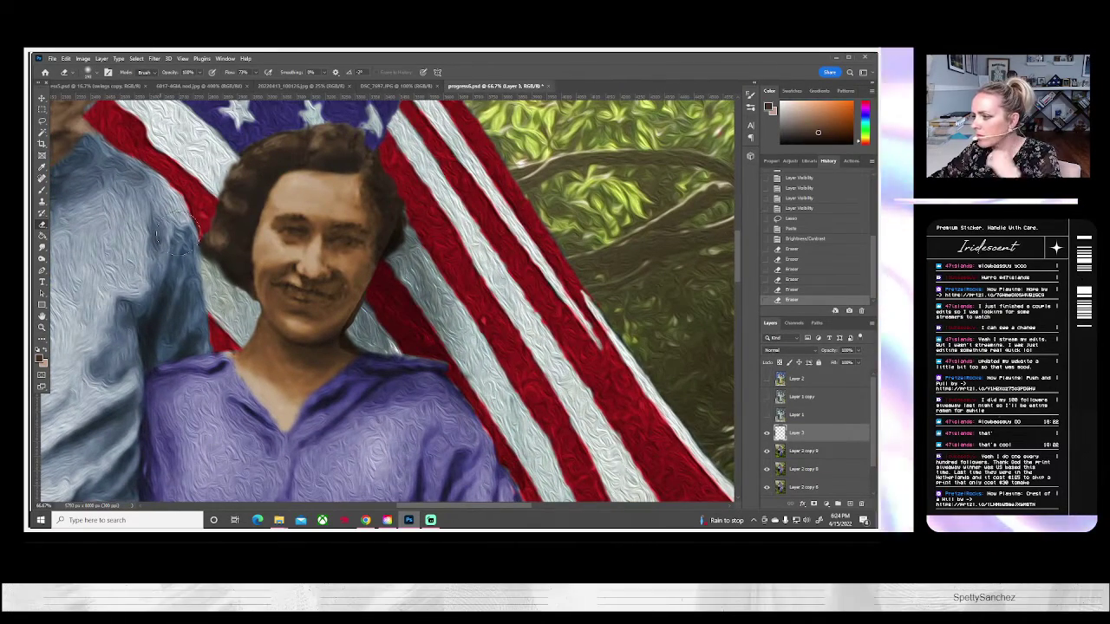
click(98, 75)
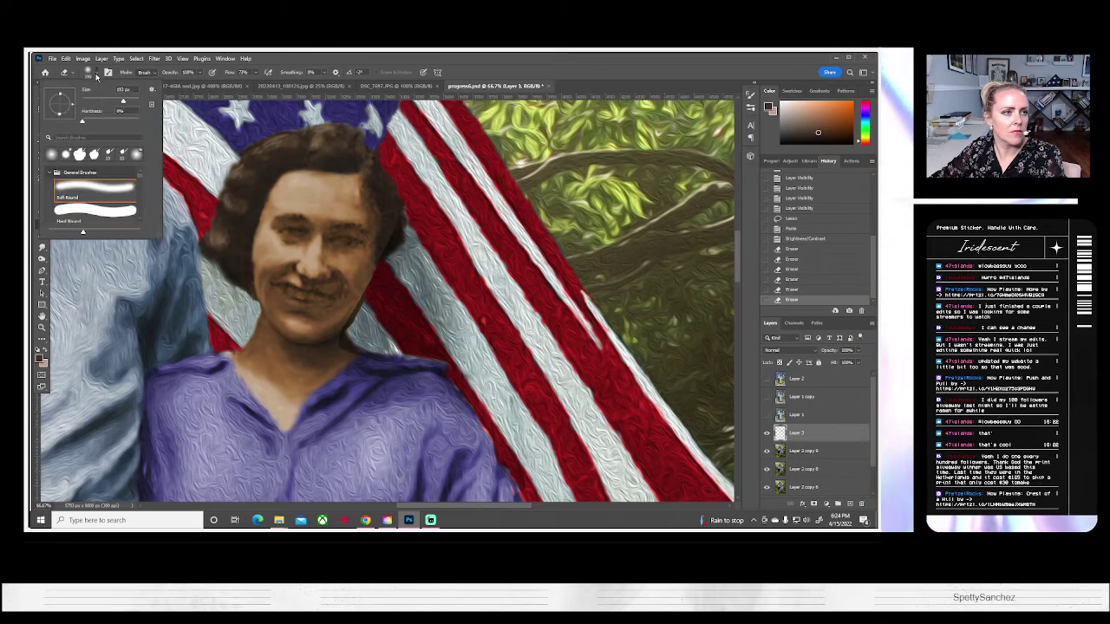
click(87, 102)
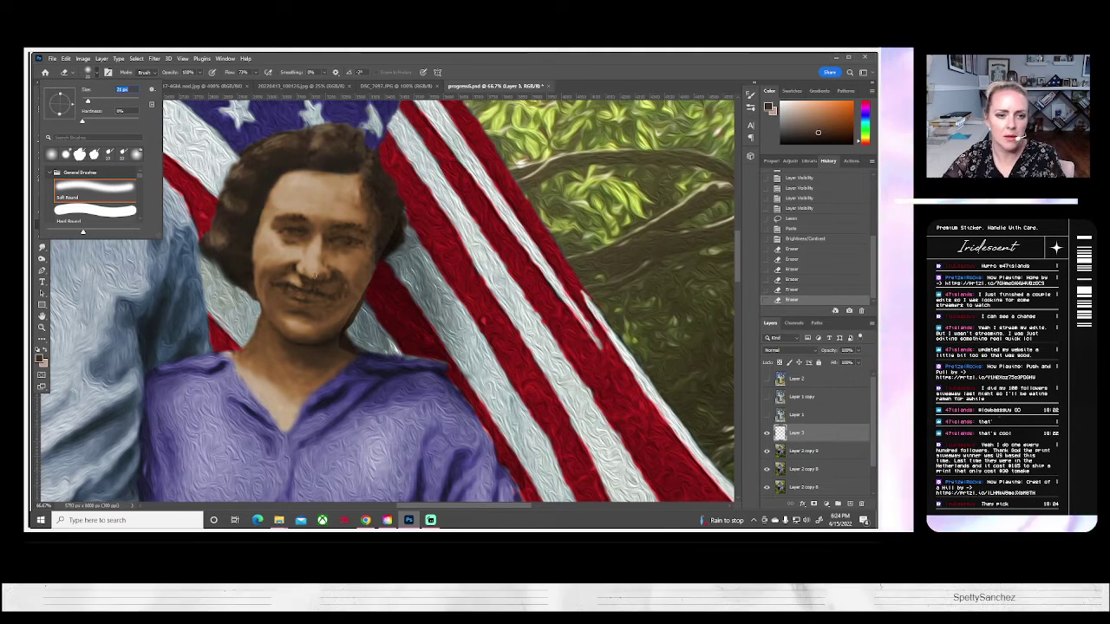
drag(397, 243, 364, 291)
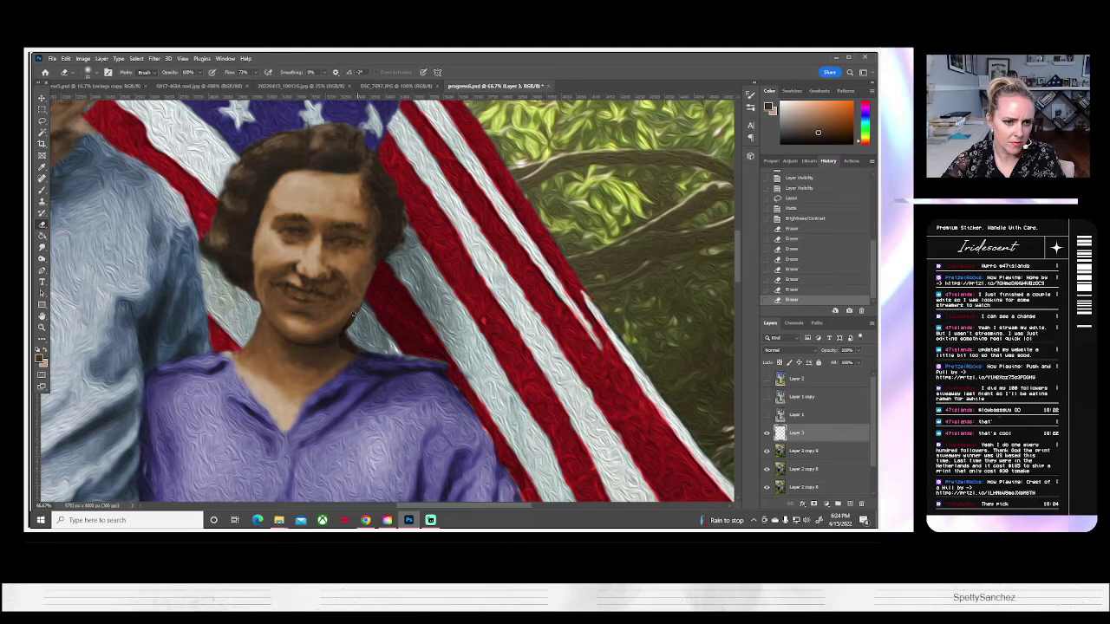
drag(353, 322, 340, 323)
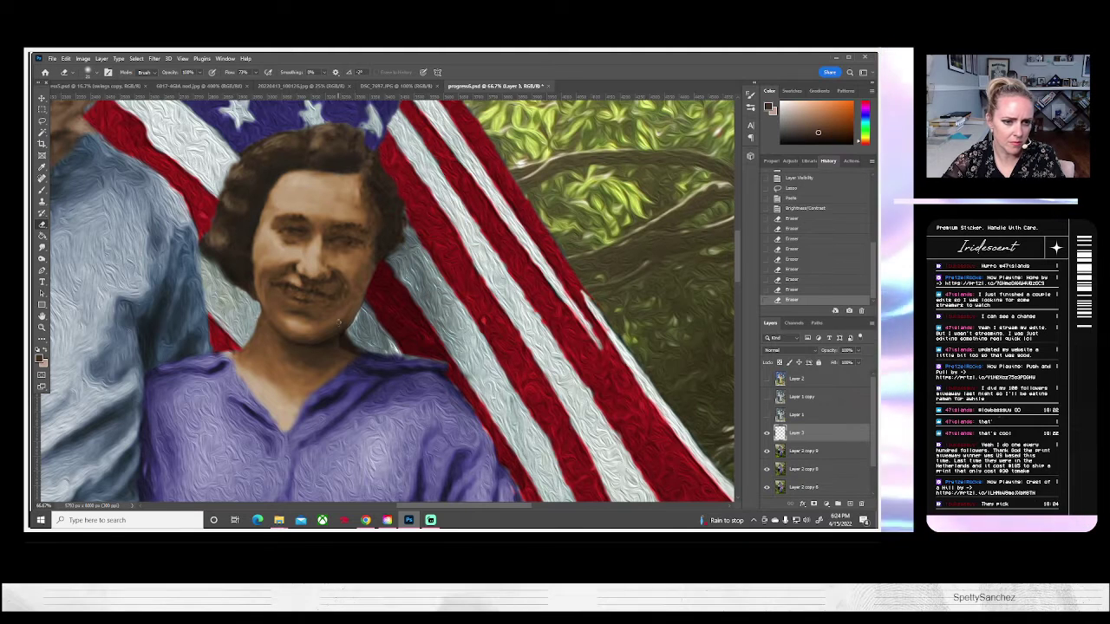
key(ctrl+z)
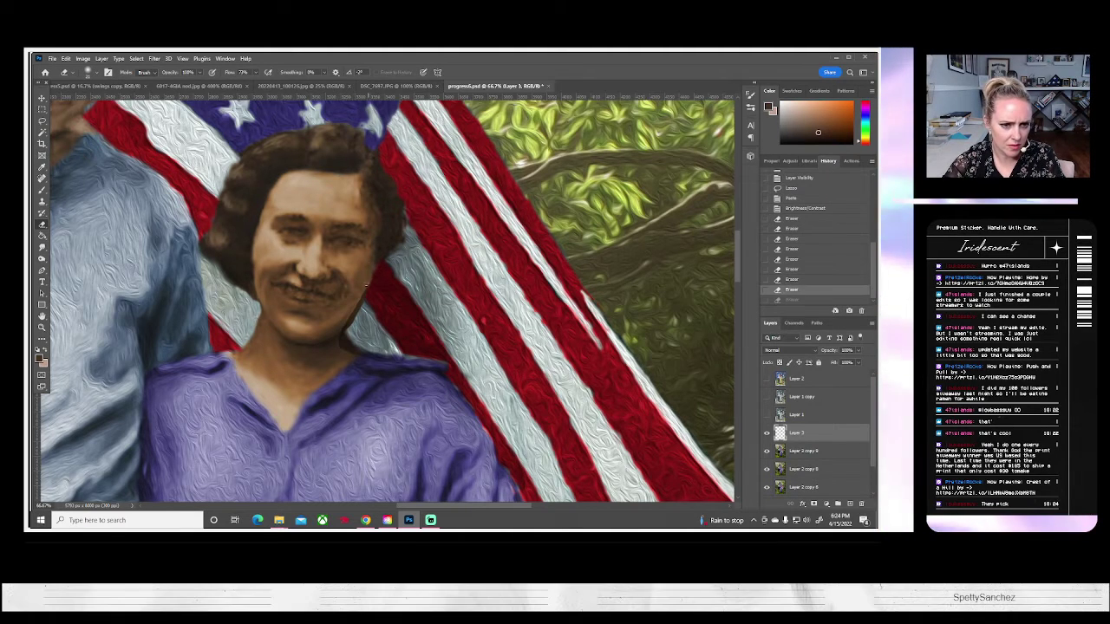
Clean the darkened patch off the woman's jawline, neck and collar with the small eraser, and compare with the patch layer hidden and shown.
mouse_move(364, 290)
mouse_down()
mouse_move(327, 329)
mouse_move(345, 320)
mouse_move(345, 350)
mouse_up()
right_click(350, 351)
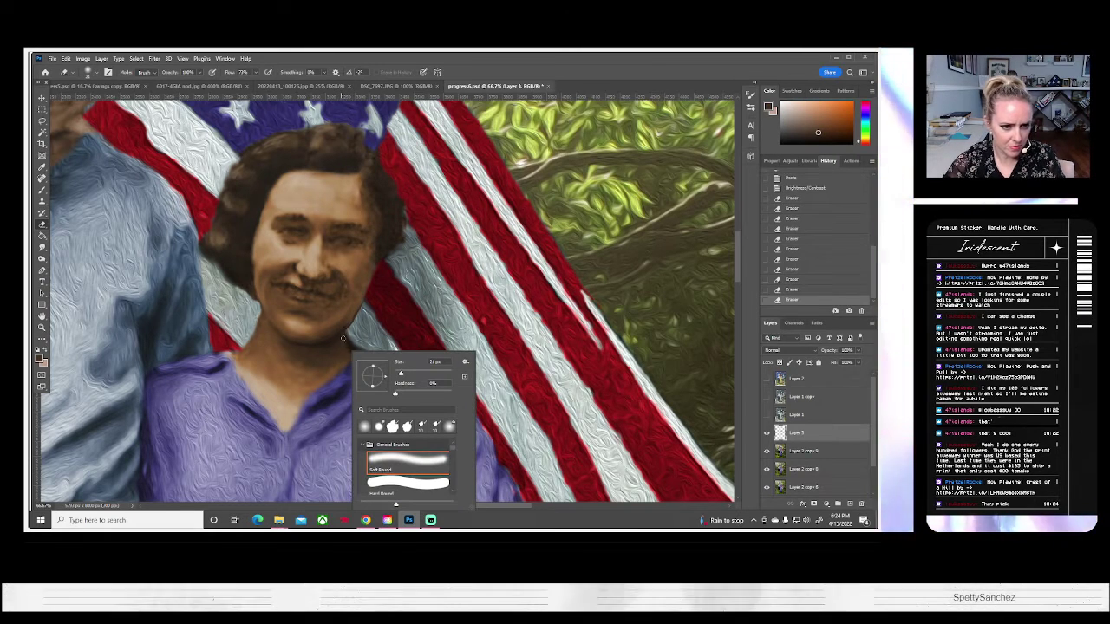
click(342, 339)
drag(351, 351, 350, 331)
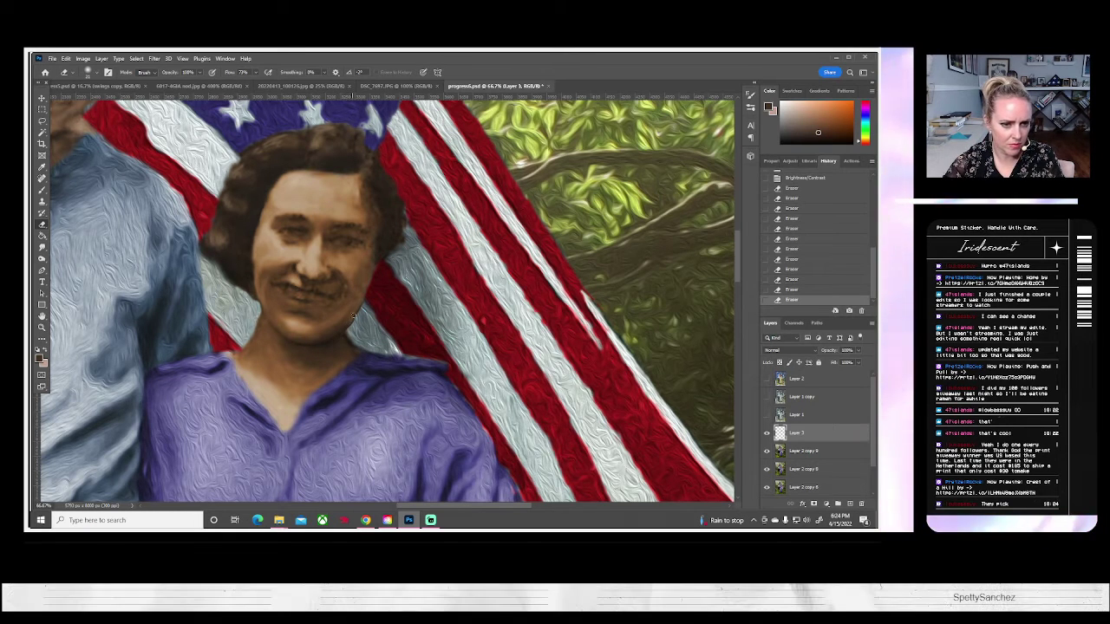
drag(355, 313, 359, 289)
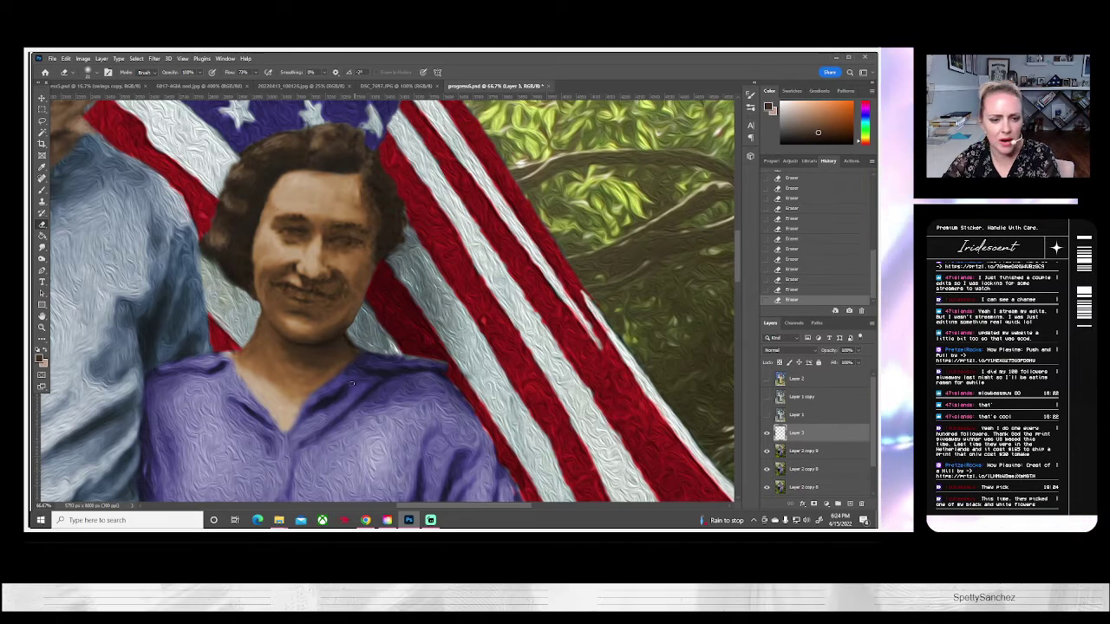
drag(318, 371, 339, 358)
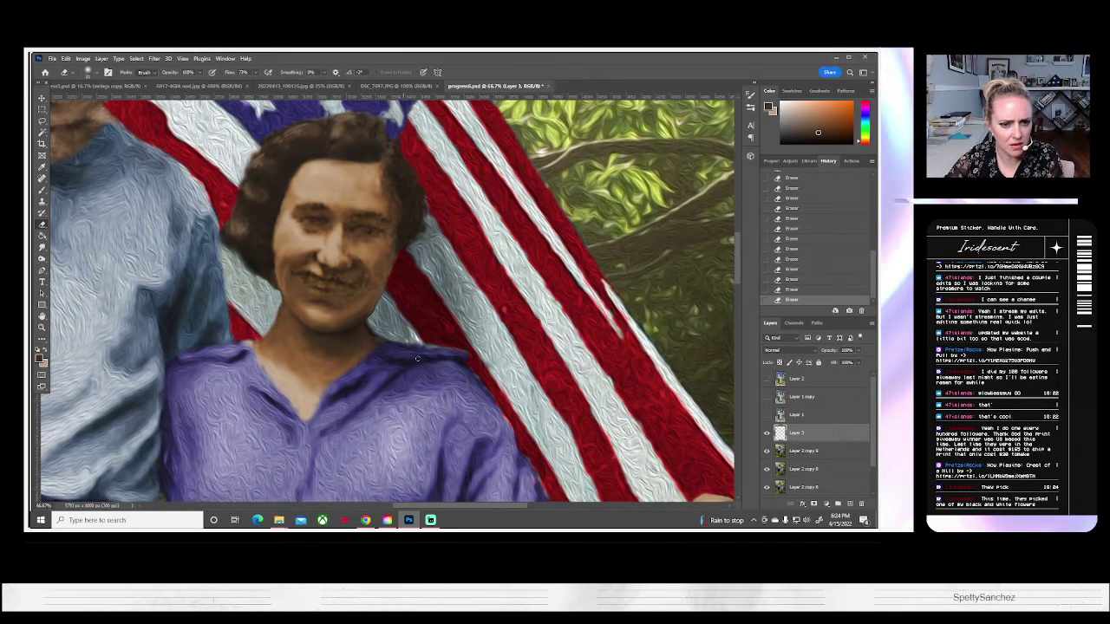
click(767, 433)
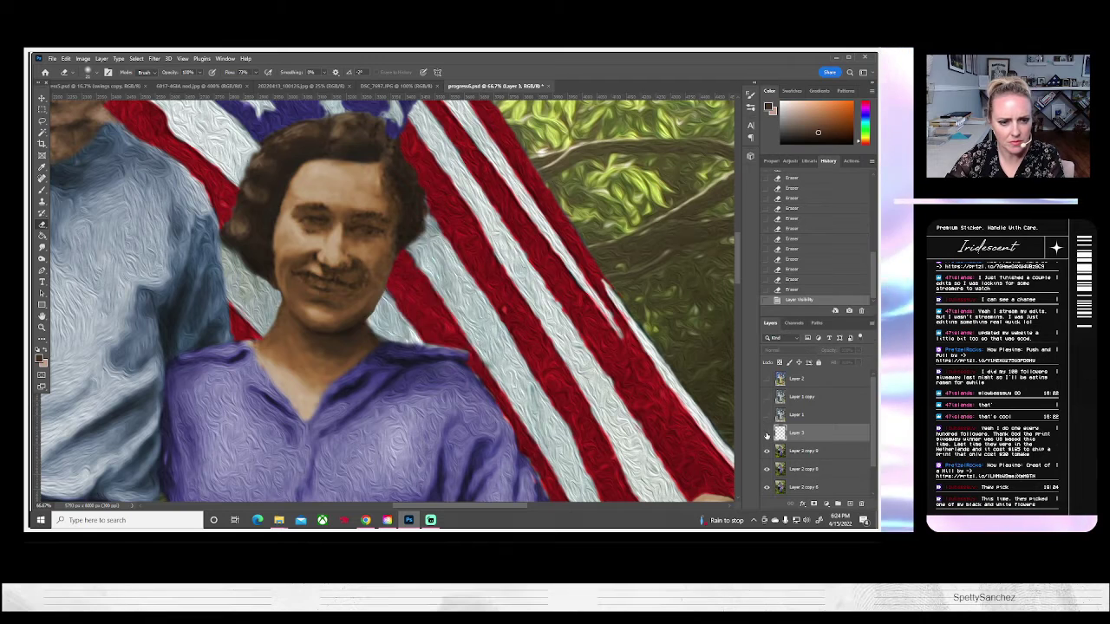
click(766, 433)
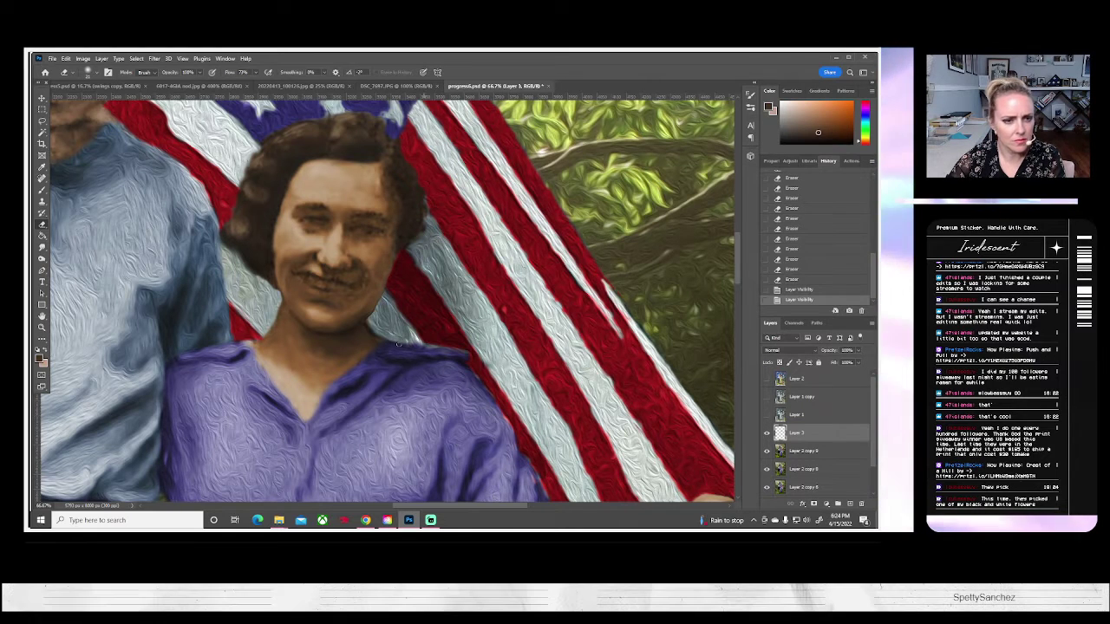
Fill the gaps in the flag shadow above the woman's shoulder with a 42 px soft Clone Stamp, and compare on the whole painting.
key(s)
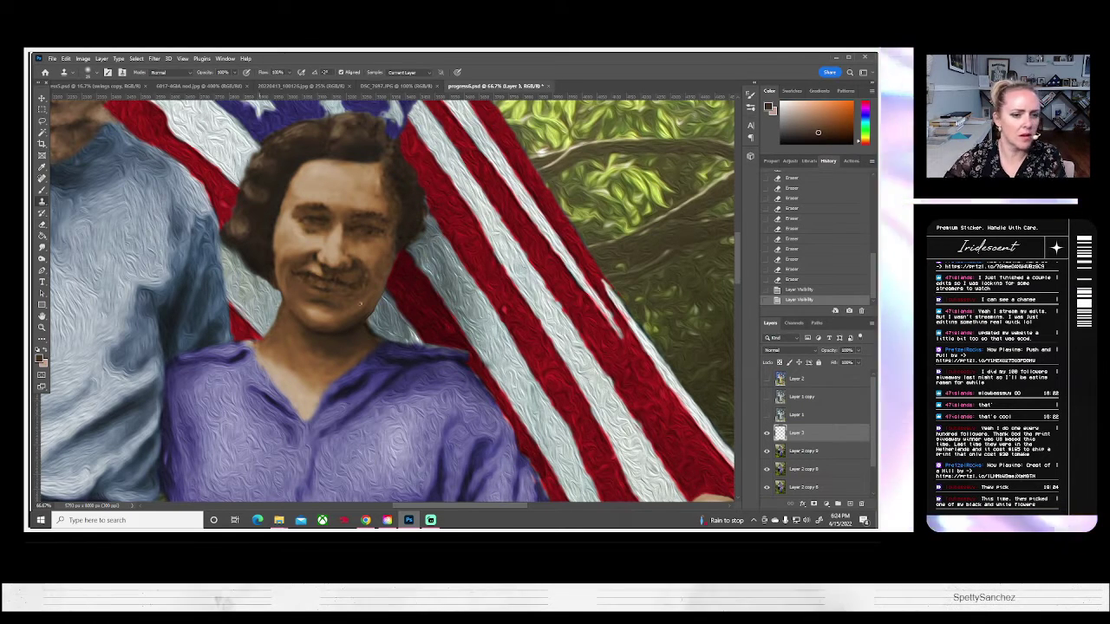
click(95, 73)
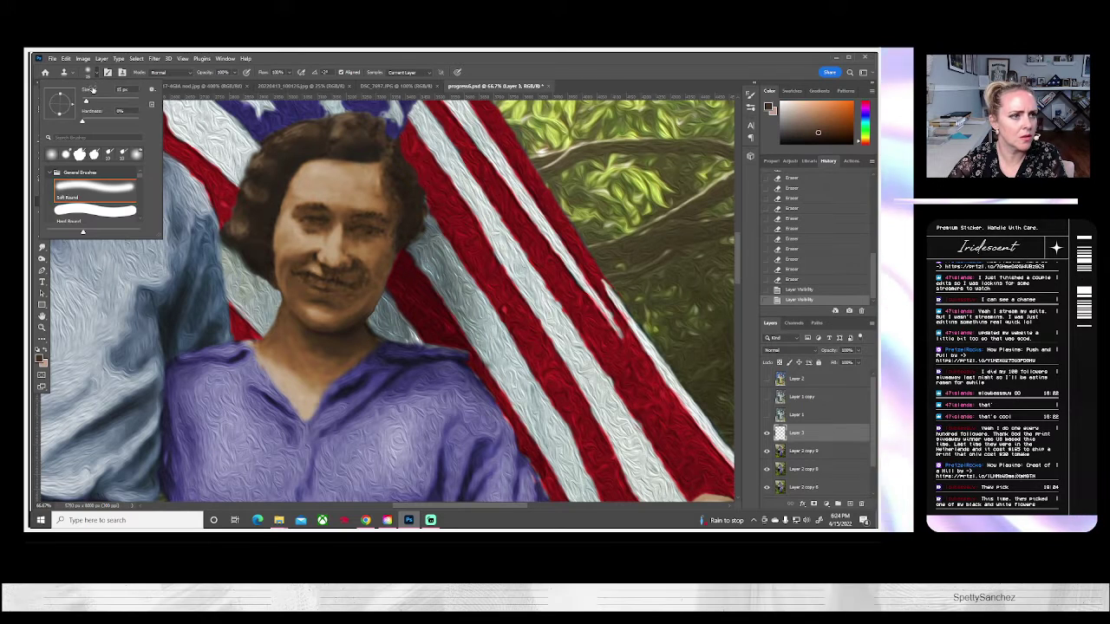
click(121, 89)
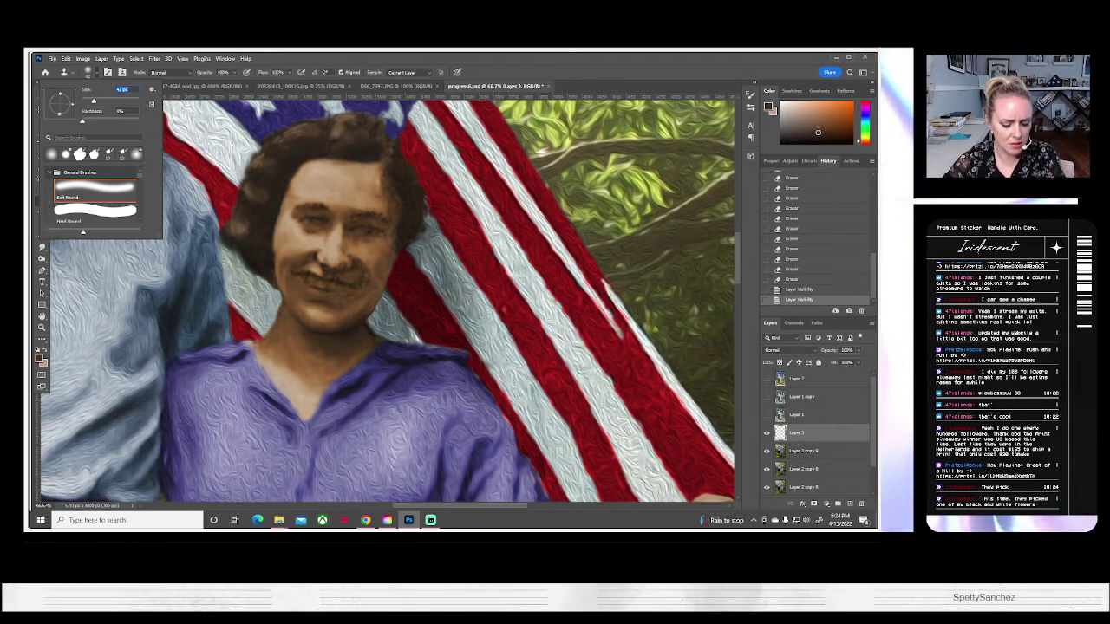
key(Return)
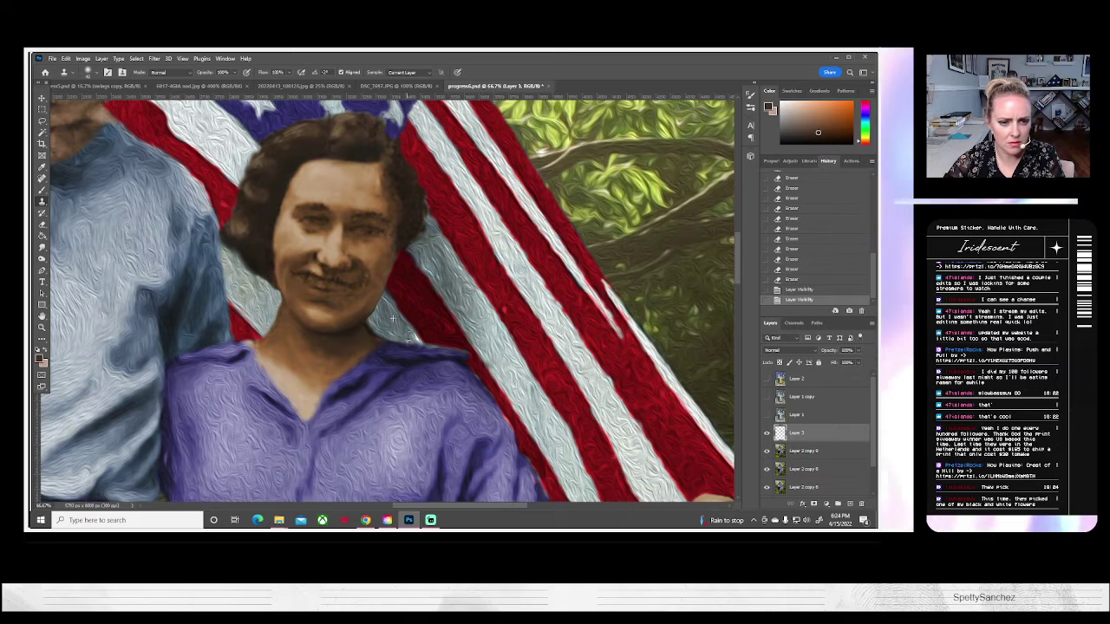
click(413, 339)
click(408, 335)
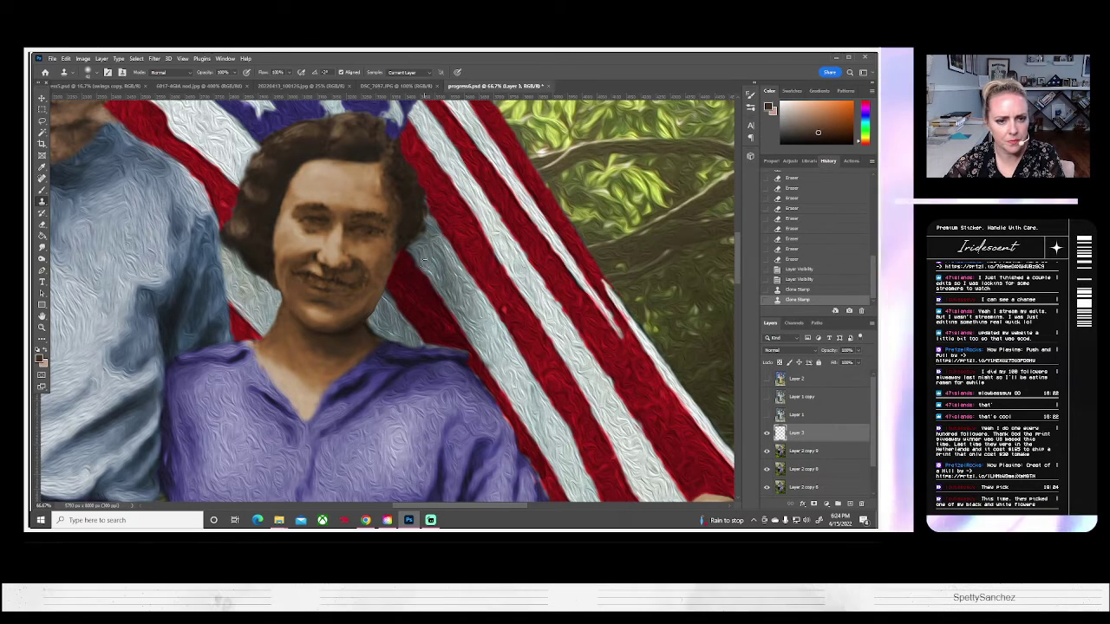
click(423, 300)
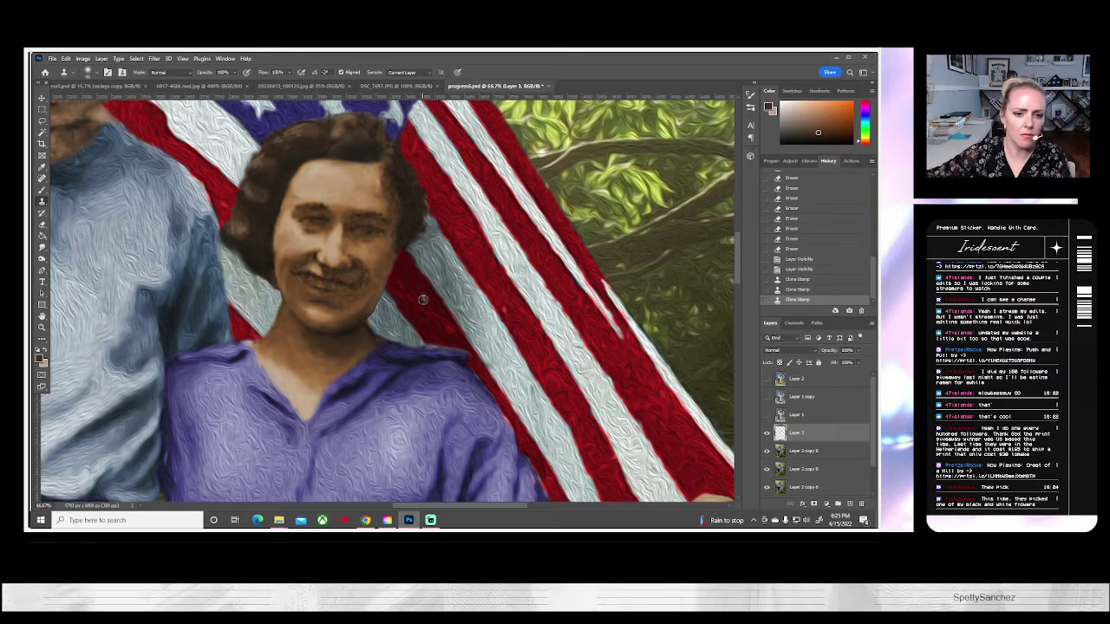
key(z)
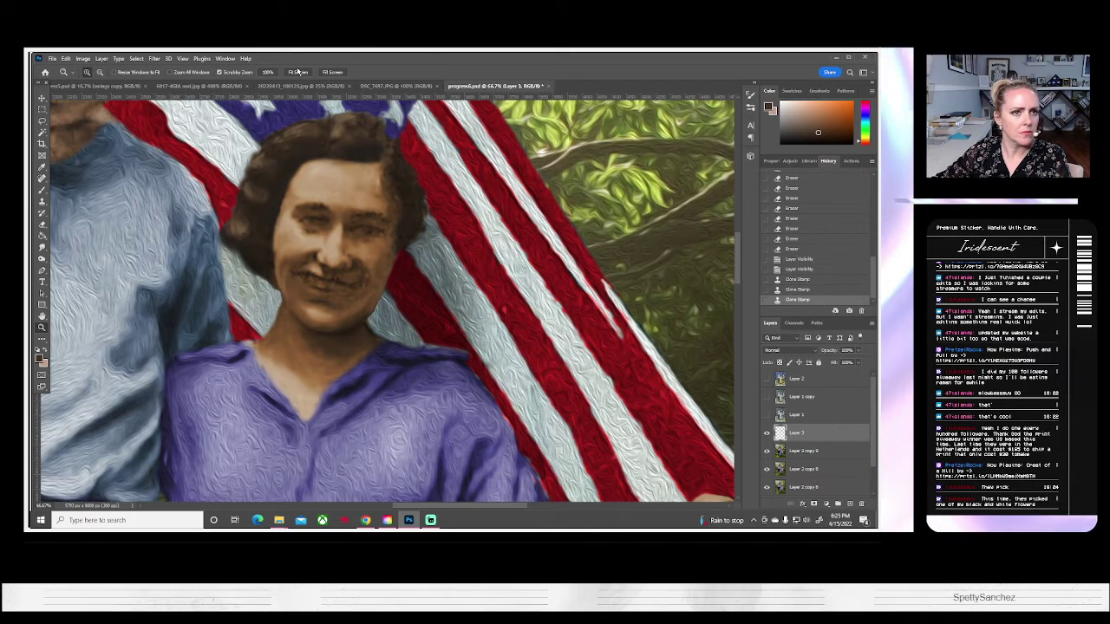
click(290, 74)
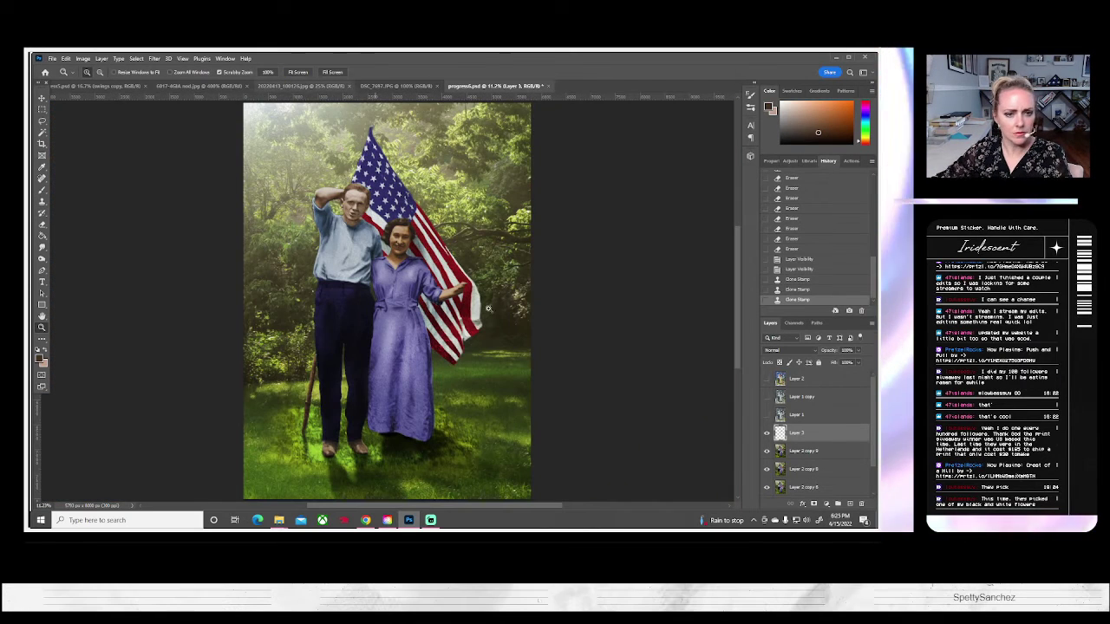
click(767, 432)
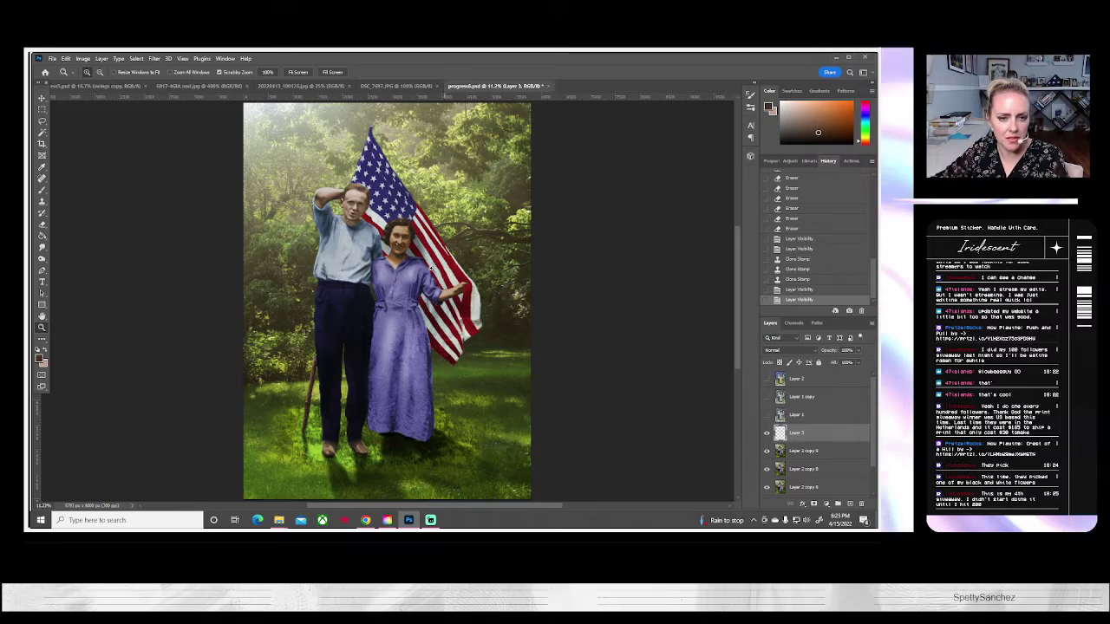
Deepen the shadow on the flag beside the woman's face and shoulder with a soft Burn tool, and compare with the patch layer hidden.
click(407, 251)
click(406, 251)
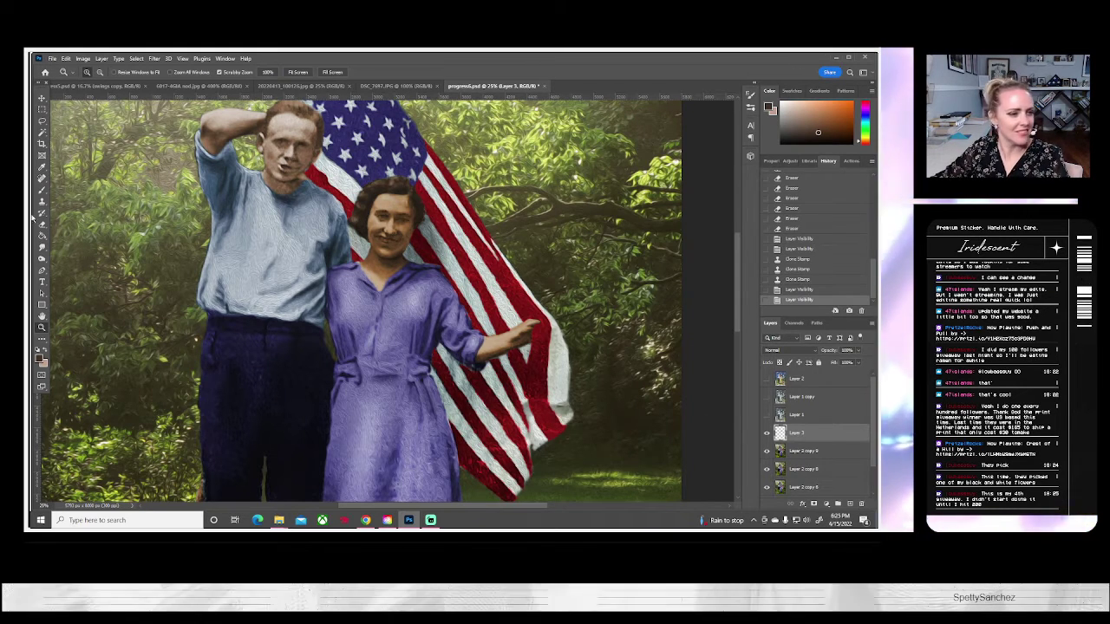
click(41, 258)
click(76, 261)
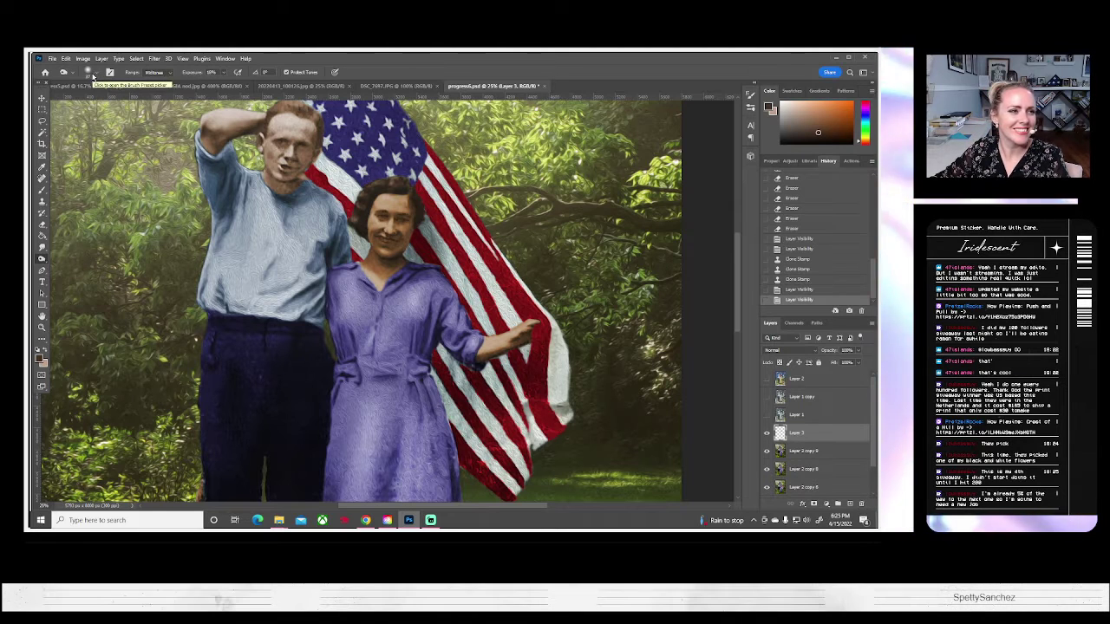
click(96, 75)
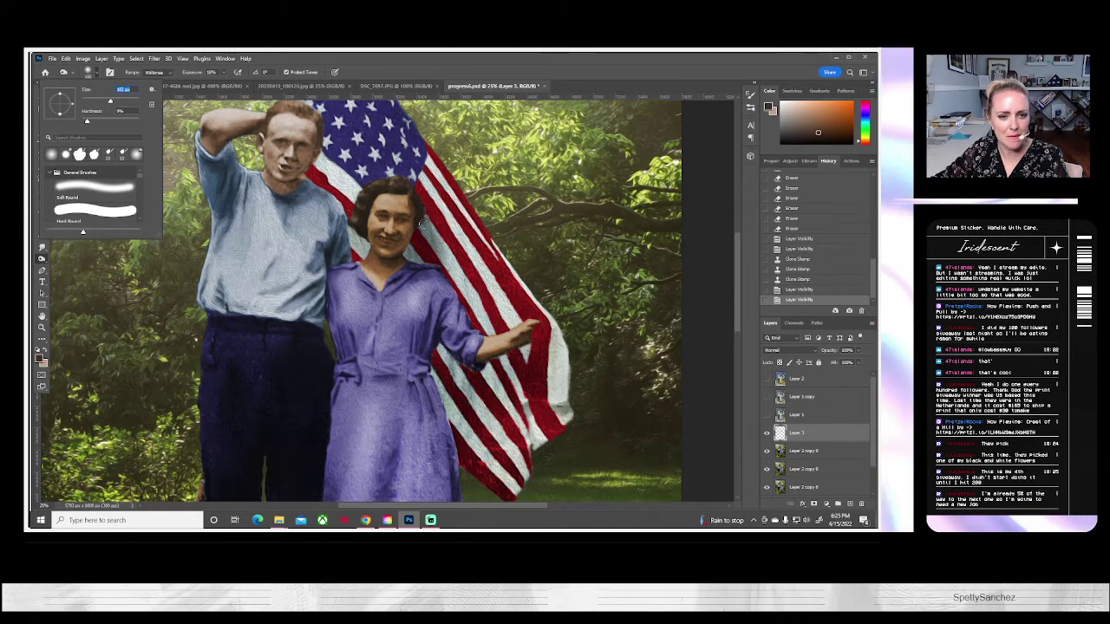
drag(426, 232, 413, 263)
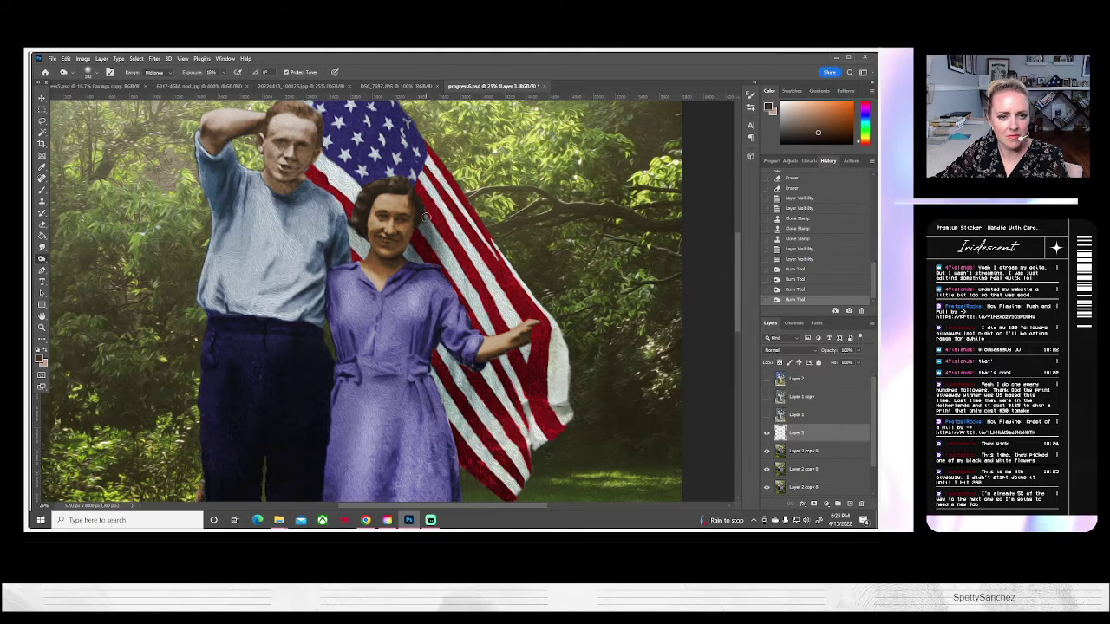
mouse_move(425, 220)
mouse_down()
mouse_move(451, 239)
mouse_move(427, 224)
mouse_move(412, 258)
mouse_up()
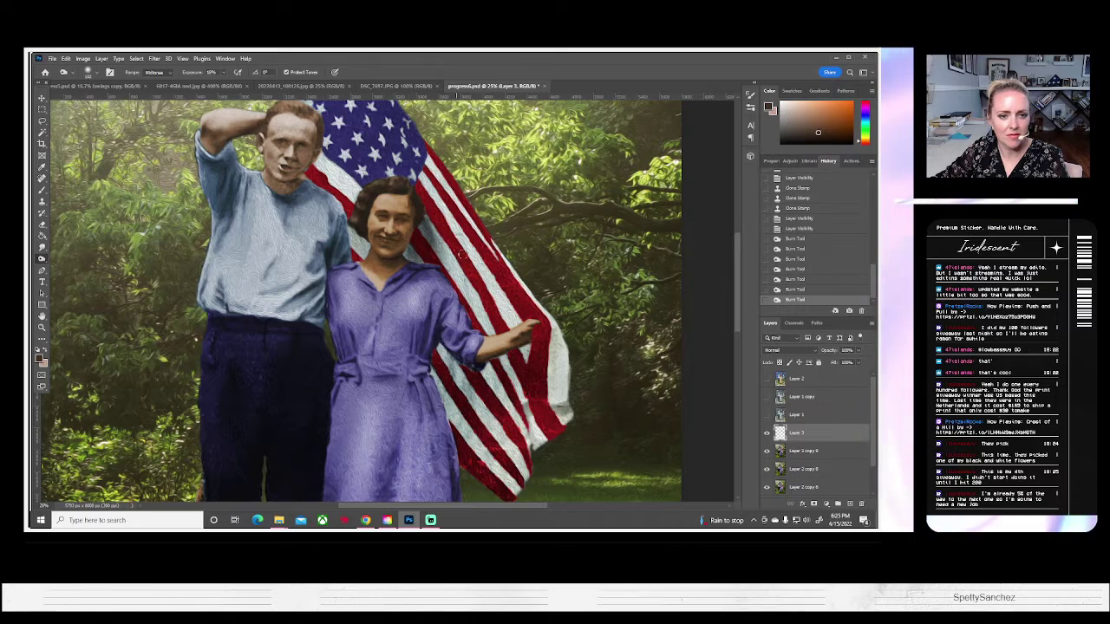
click(767, 433)
click(767, 434)
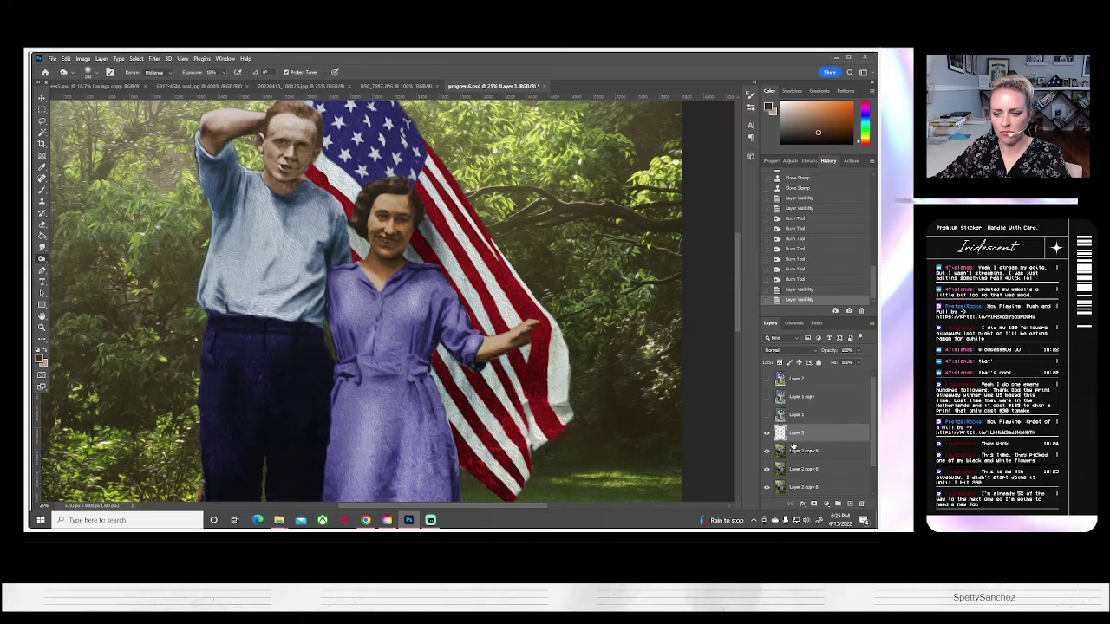
Merge the shadow patch layer with the painting layer beneath it, and duplicate the merged layer as Layer 3 copy.
shift+click(793, 452)
right_click(793, 453)
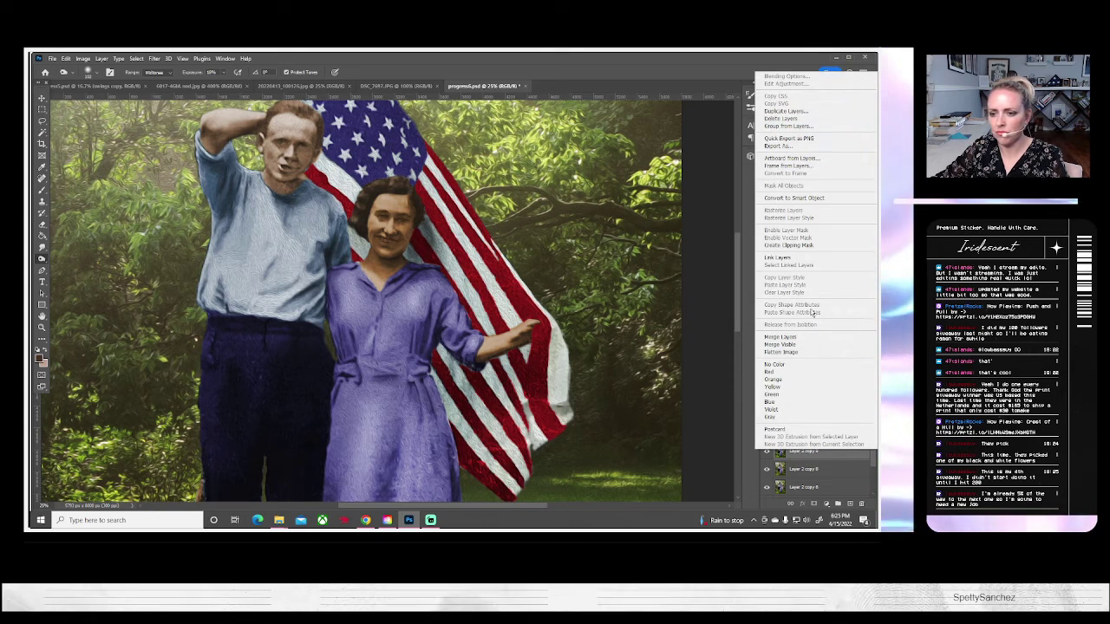
click(784, 337)
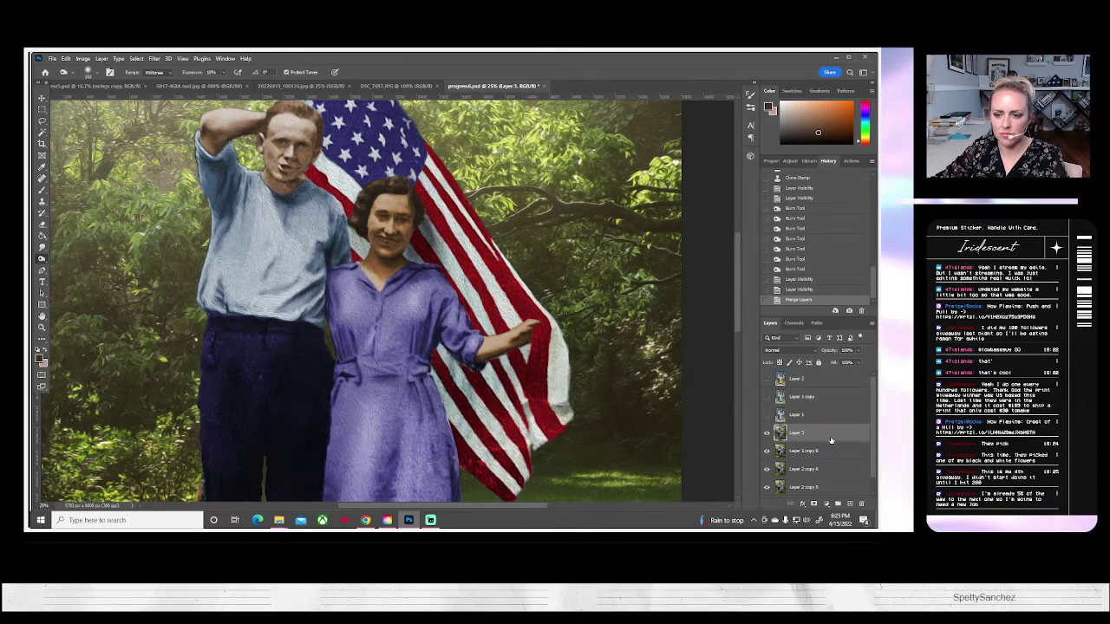
right_click(796, 431)
click(702, 170)
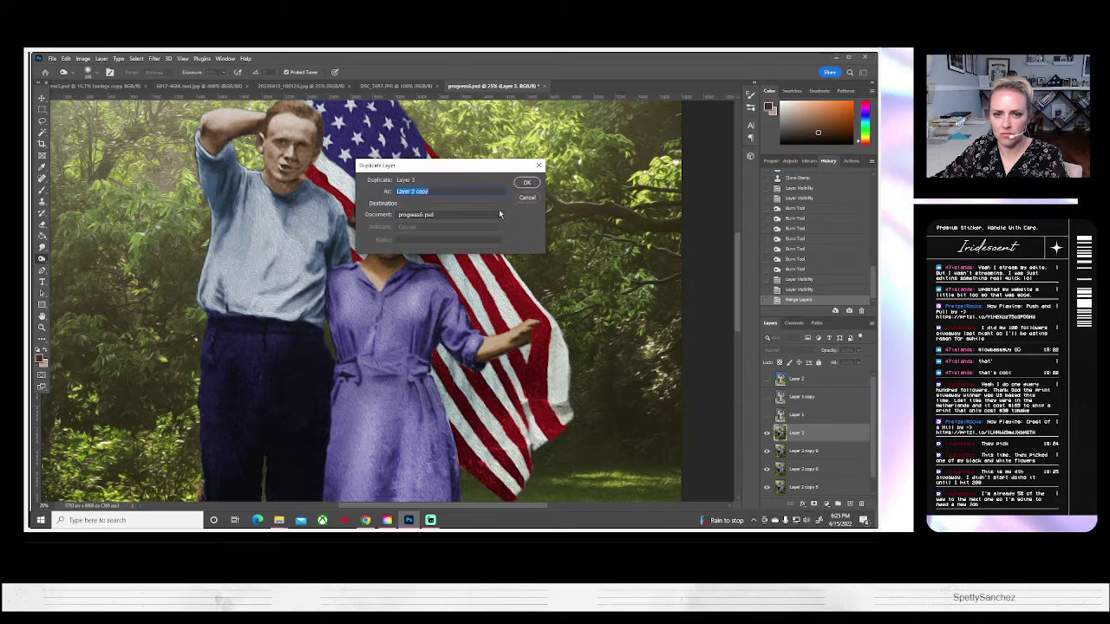
click(526, 183)
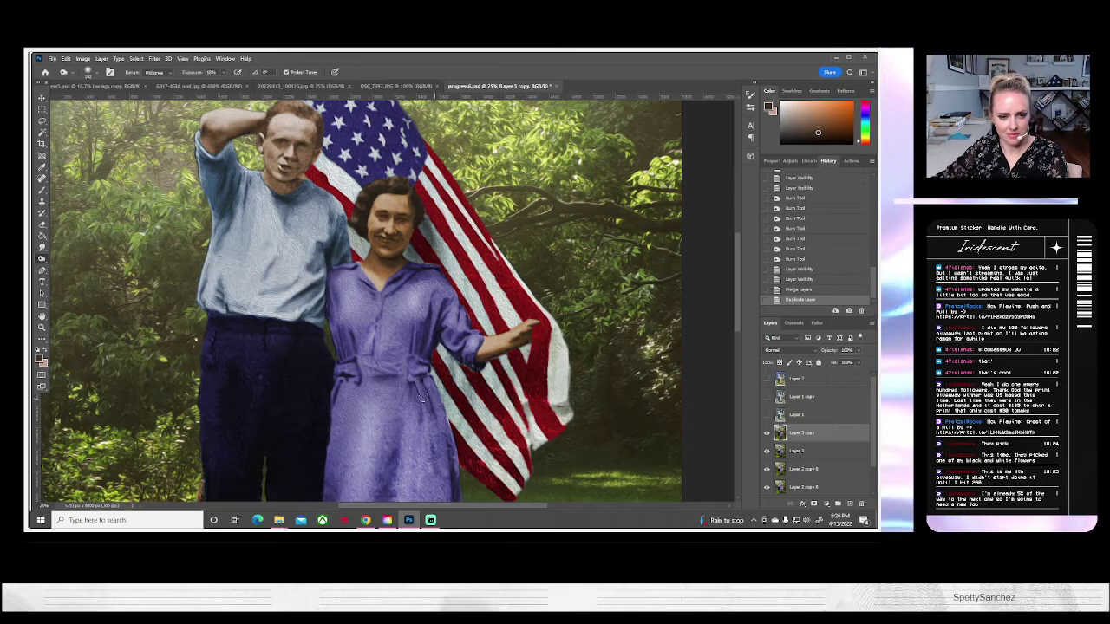
Lasso the flag area below the woman's raised arm beside her dress, and copy it to a new layer.
key(l)
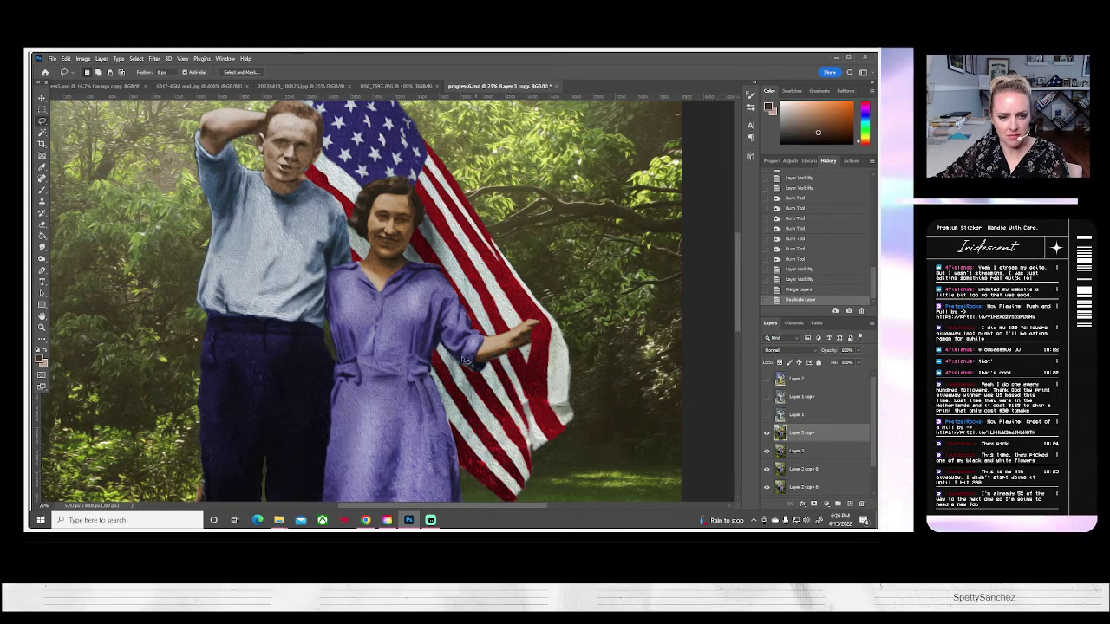
mouse_move(432, 353)
mouse_down()
mouse_move(460, 466)
mouse_move(487, 486)
mouse_move(491, 444)
mouse_up()
drag(491, 394, 450, 334)
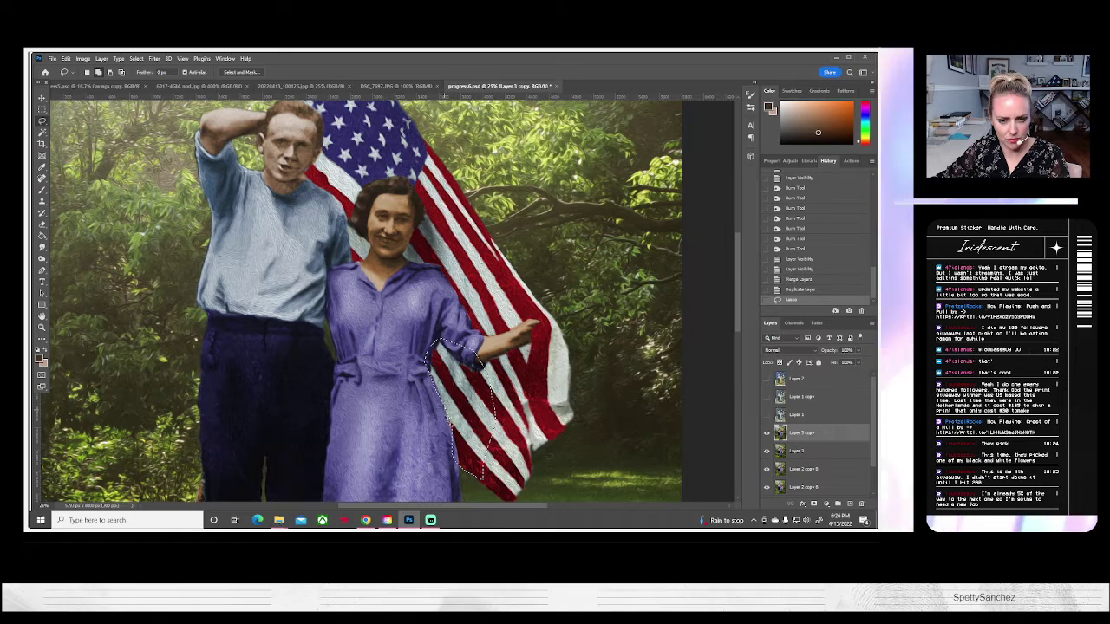
key(ctrl+c)
key(ctrl+v)
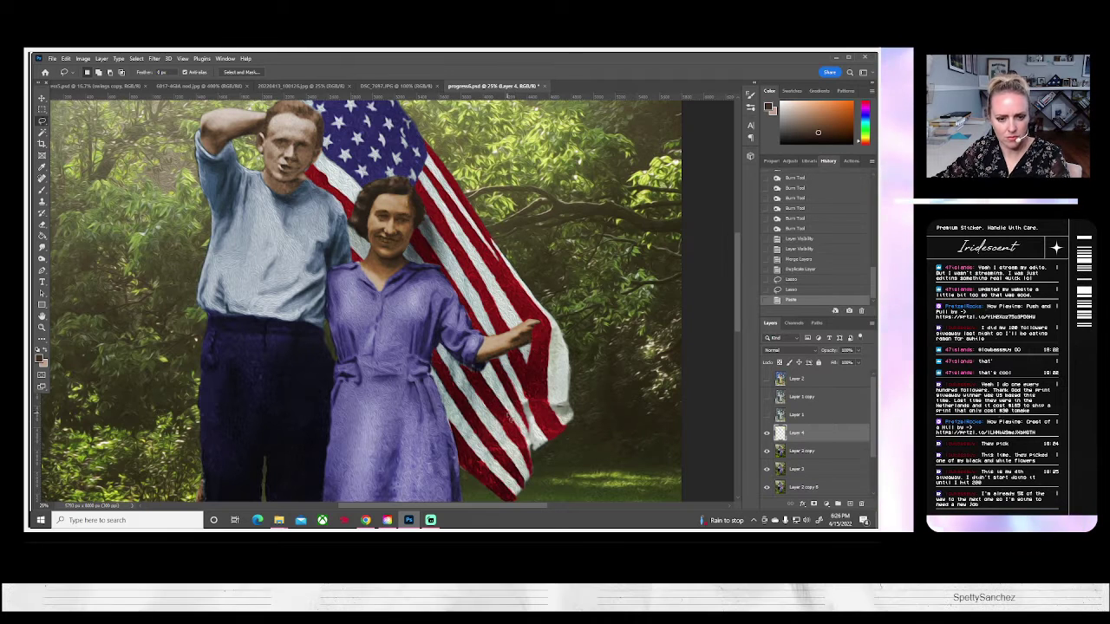
Darken the copied flag patch beside the woman's dress by strongly lowering its brightness with Brightness/Contrast.
click(83, 58)
mouse_move(99, 80)
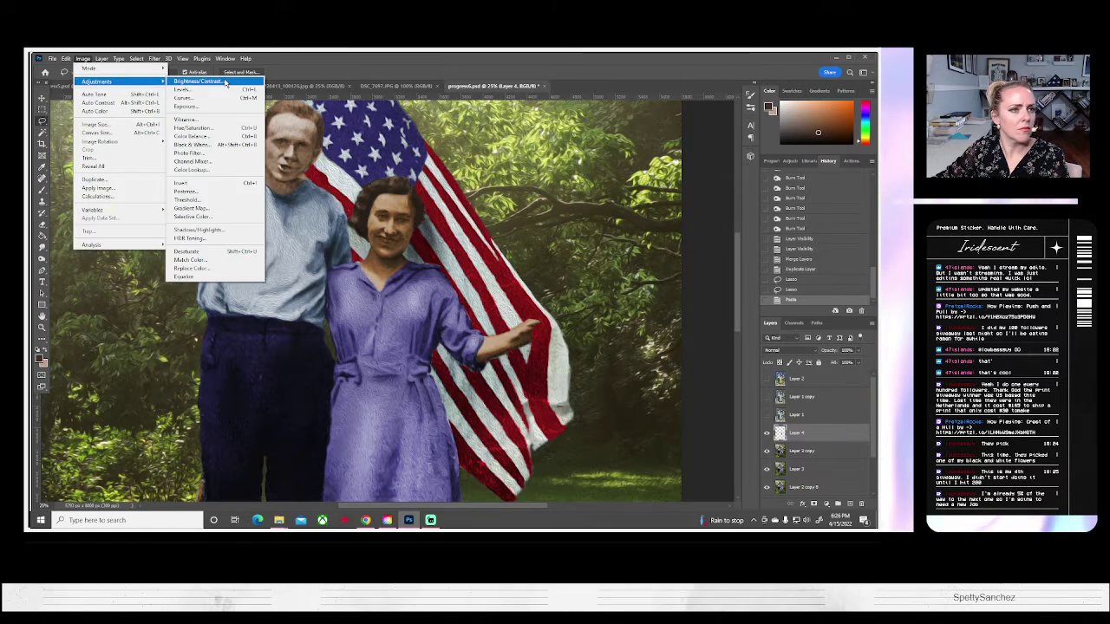
click(204, 81)
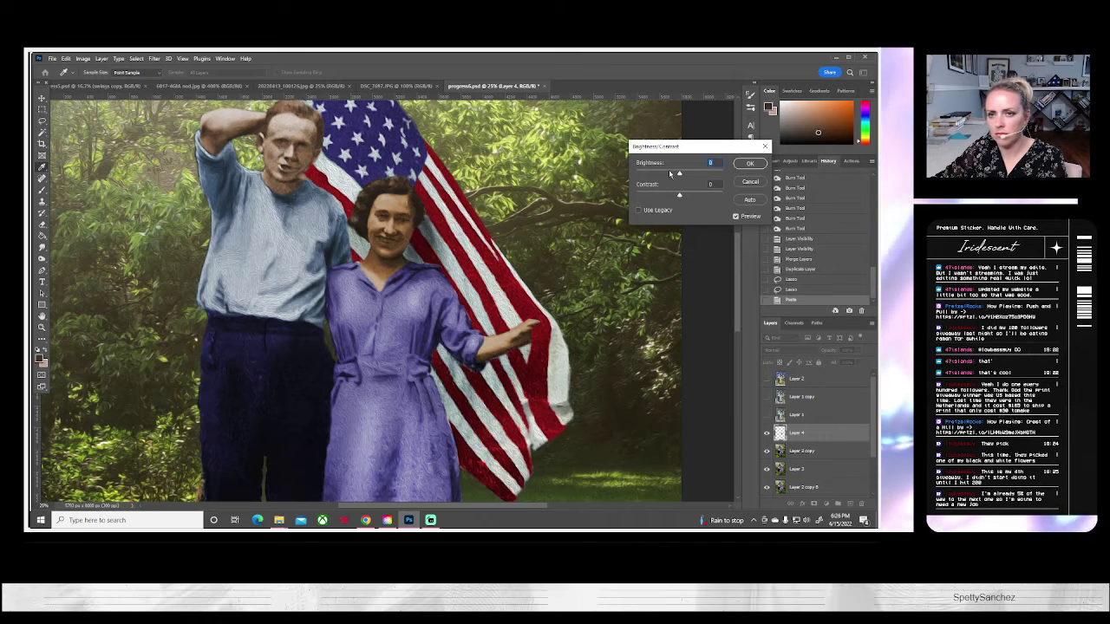
drag(679, 175, 654, 176)
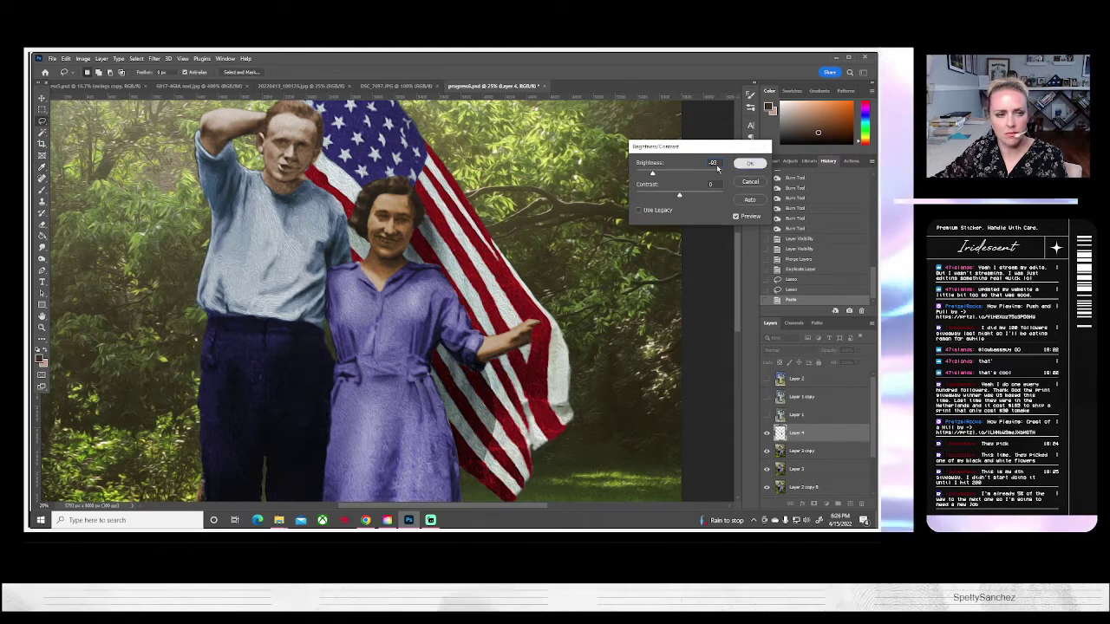
key(Return)
Erase the darkened patch where it overlaps the woman's raised sleeve, and compare with the patch layer hidden.
key(e)
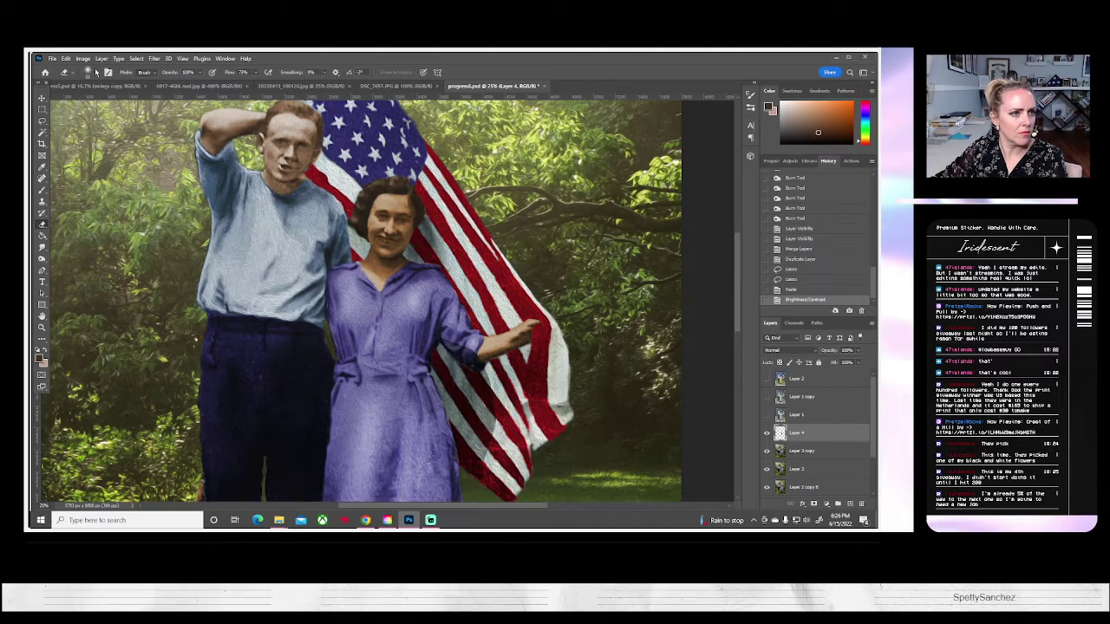
click(90, 73)
click(444, 338)
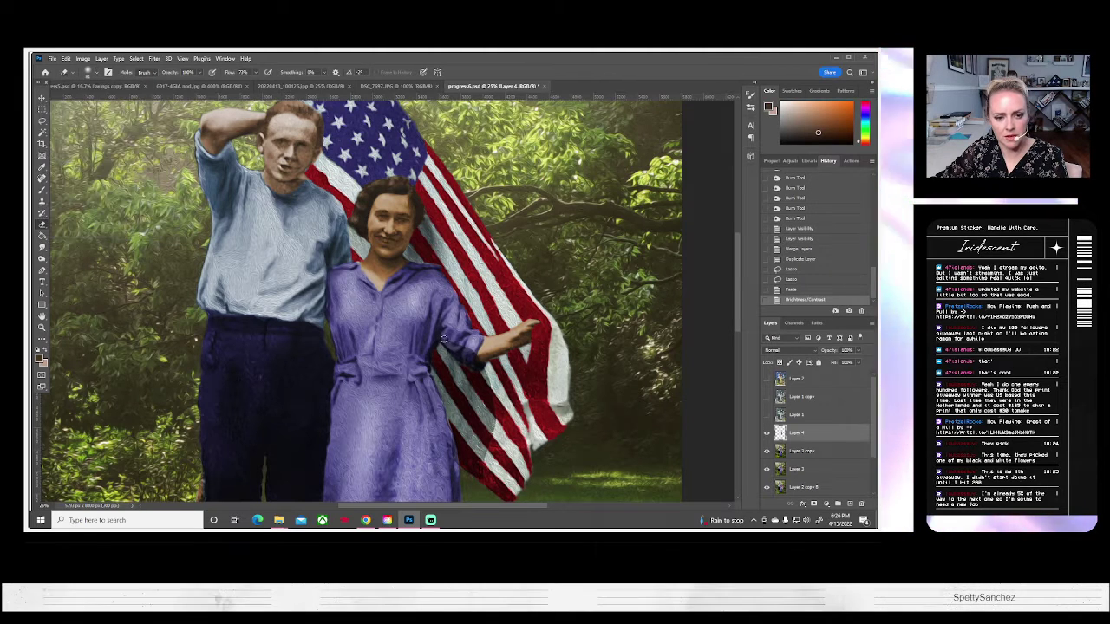
mouse_move(457, 345)
mouse_down()
mouse_move(438, 333)
mouse_move(468, 354)
mouse_move(455, 345)
mouse_up()
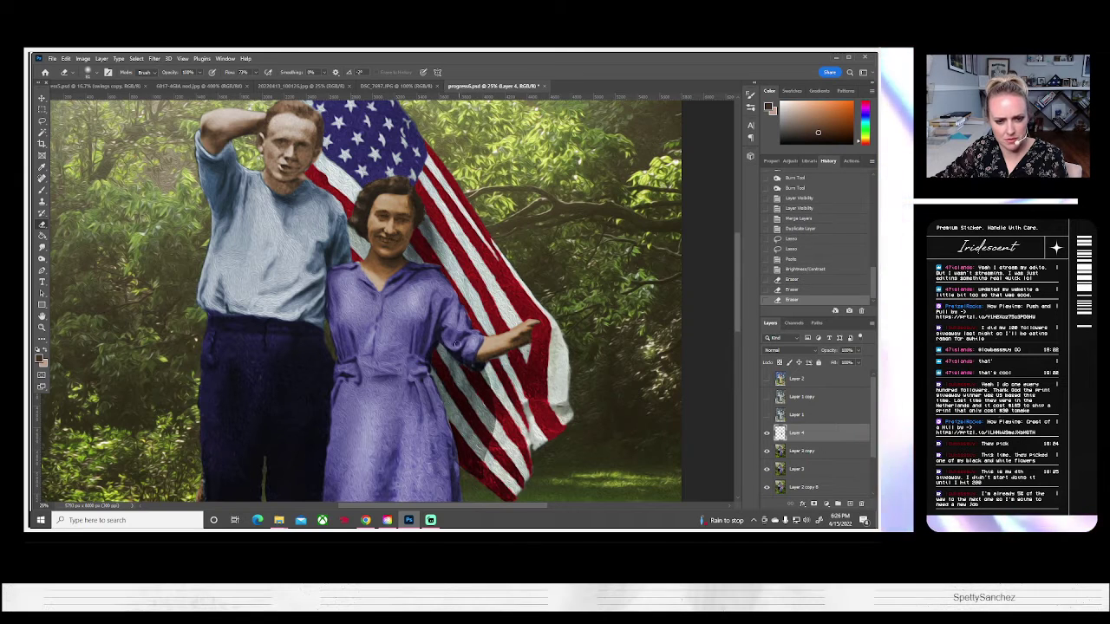
click(42, 327)
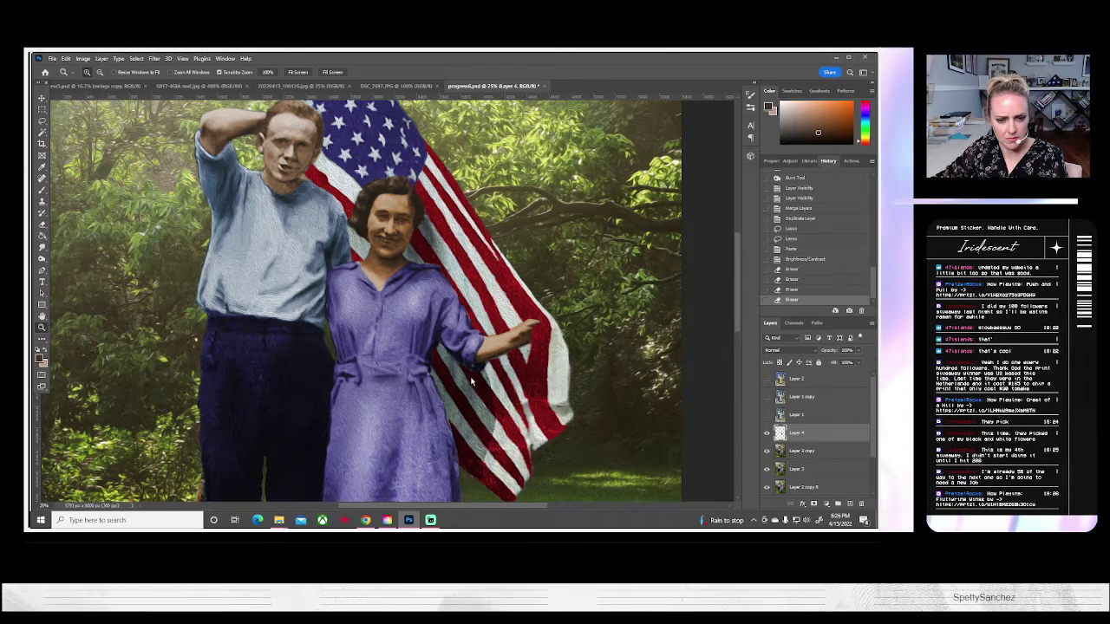
click(418, 358)
click(469, 379)
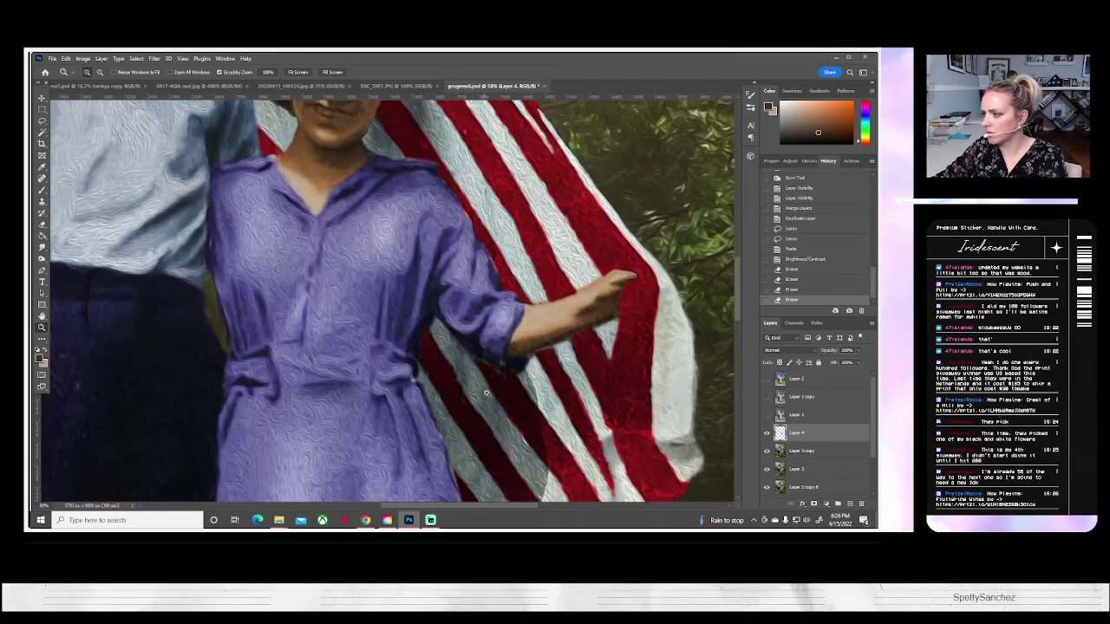
scroll(490, 390, down, 1)
scroll(491, 390, down, 1)
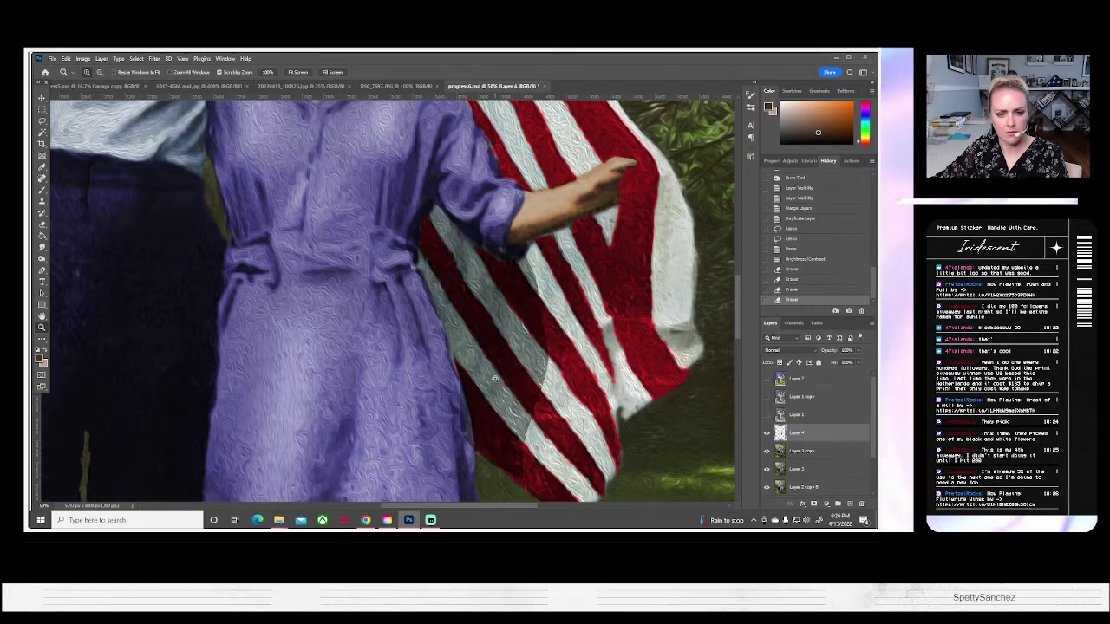
click(766, 432)
click(766, 432)
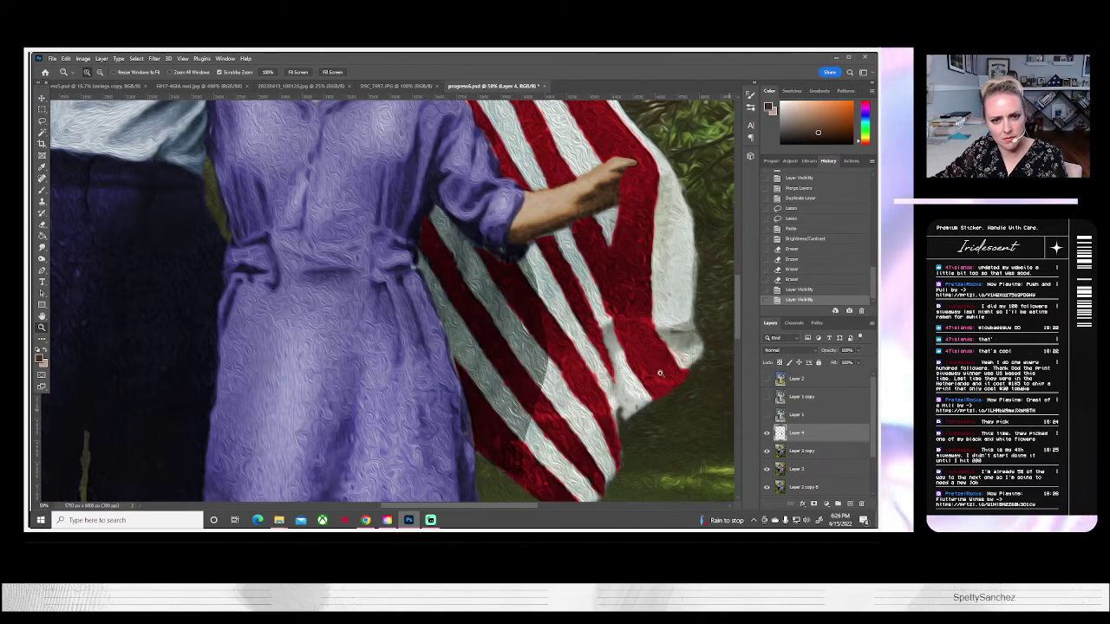
Erase the shadow patch from the sleeve and cuff, and soften its hard outer edge across the flag stripes.
click(42, 224)
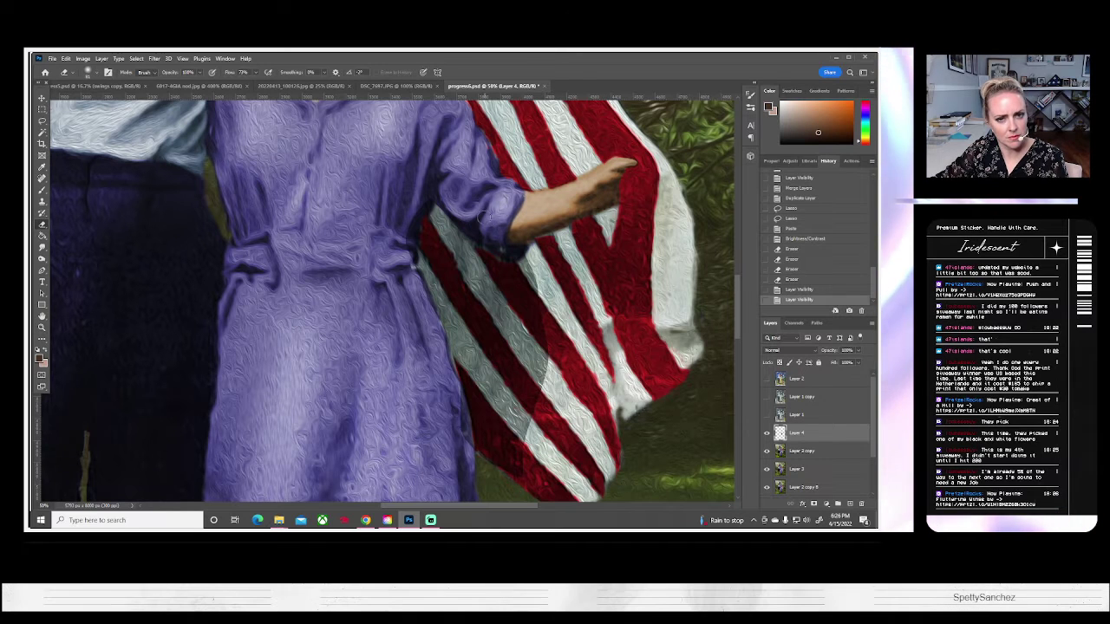
mouse_move(449, 210)
mouse_down()
mouse_move(468, 215)
mouse_move(453, 205)
mouse_up()
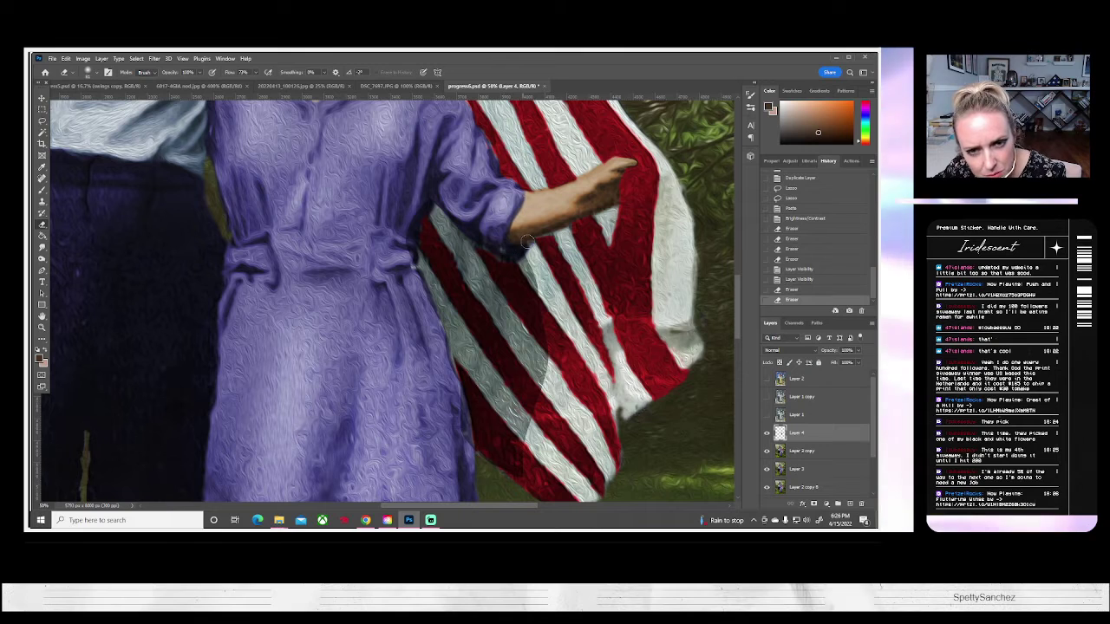
mouse_move(501, 253)
mouse_down()
mouse_move(525, 249)
mouse_move(505, 227)
mouse_up()
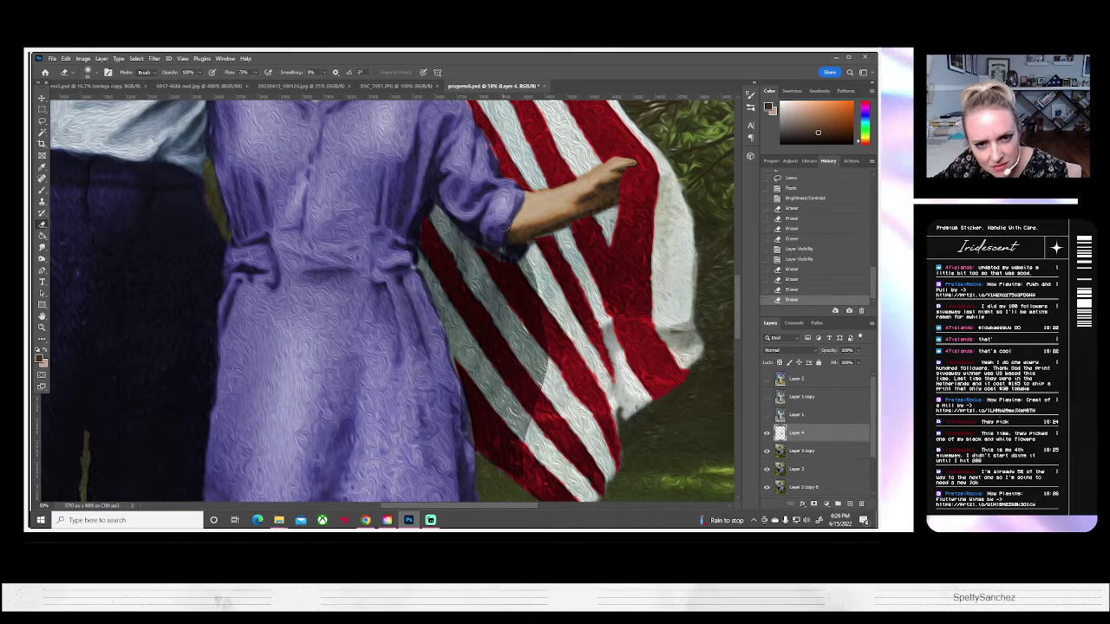
drag(535, 278, 534, 293)
drag(544, 371, 517, 495)
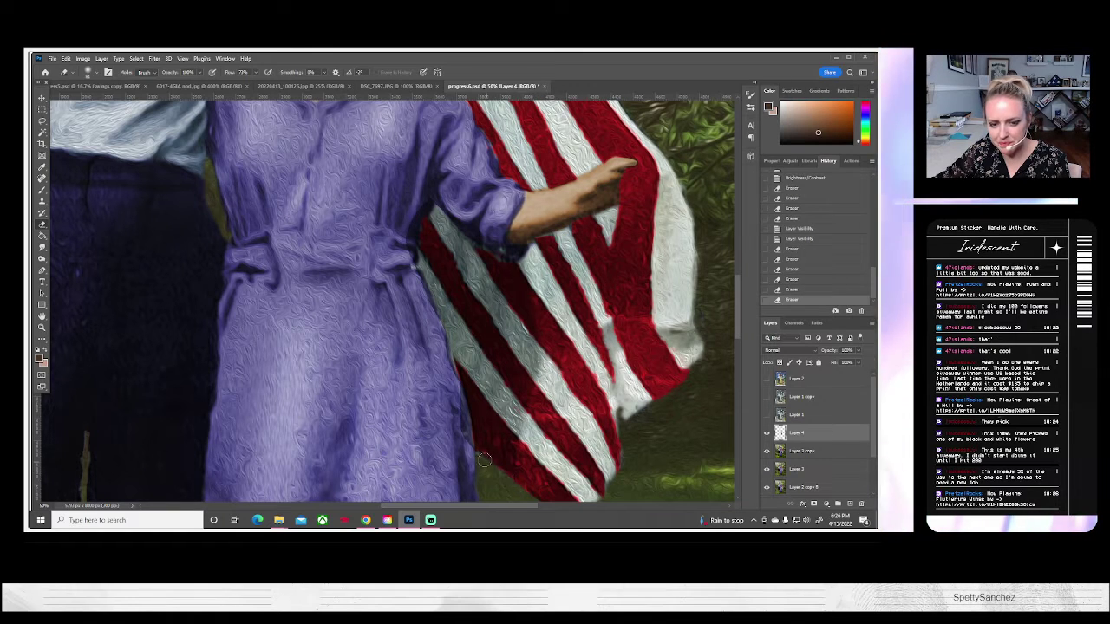
Erase the shadow patch spilling onto the woman's skirt, waist and bodice, and compare with the patch layer hidden.
mouse_move(426, 428)
mouse_down()
mouse_move(465, 449)
mouse_move(460, 403)
mouse_up()
mouse_move(427, 360)
mouse_down()
mouse_move(442, 374)
mouse_move(430, 331)
mouse_up()
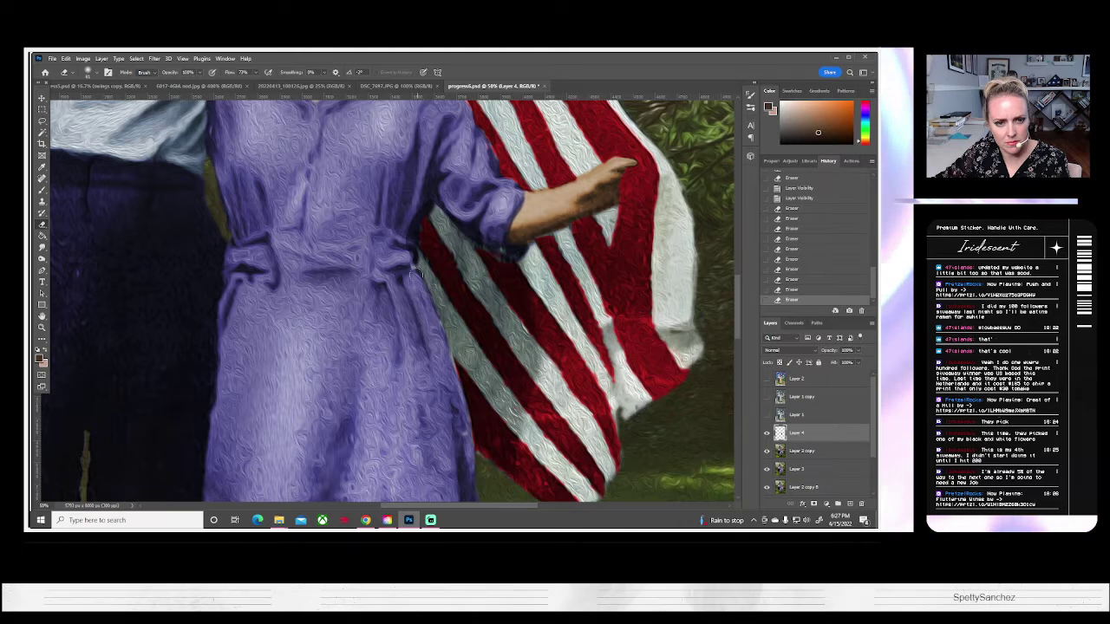
drag(414, 270, 406, 260)
drag(419, 196, 427, 189)
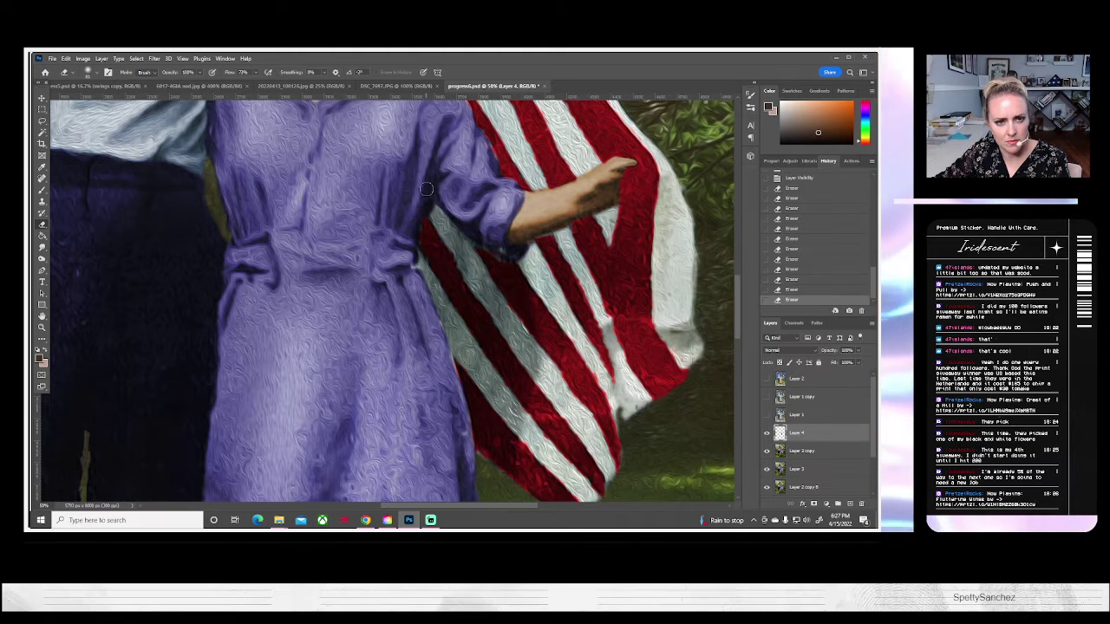
click(403, 223)
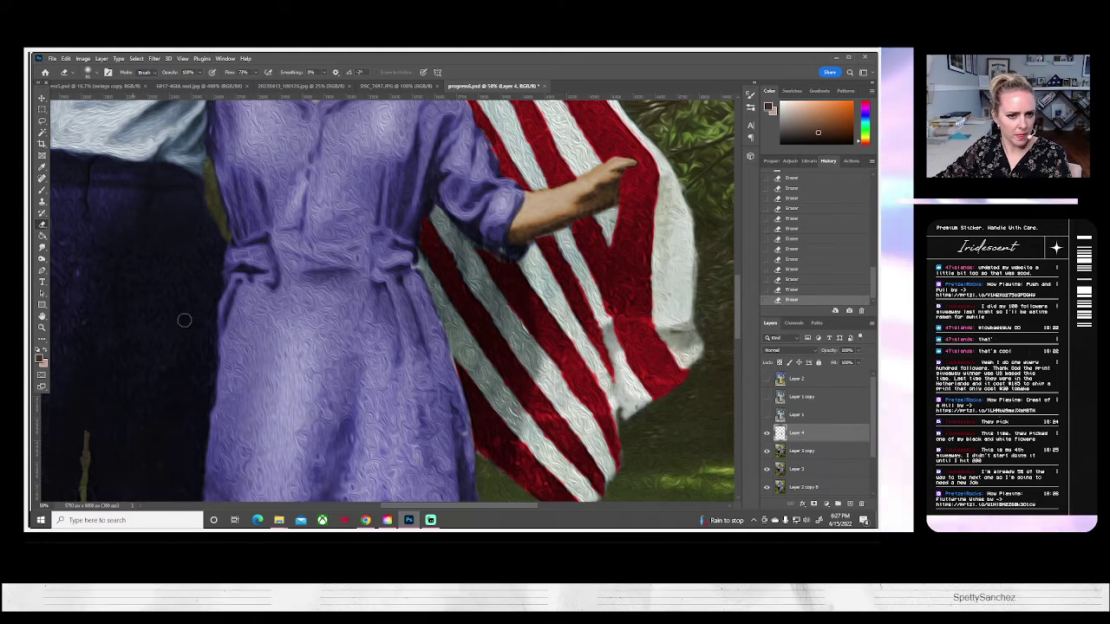
click(767, 434)
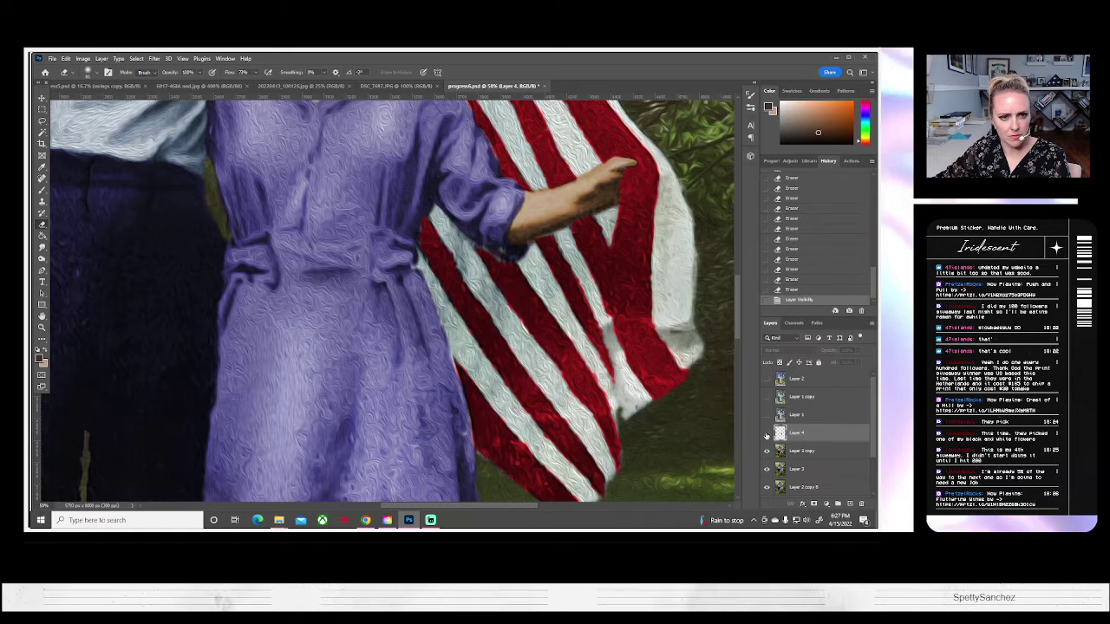
click(766, 433)
Deepen the flag shadow below the raised arm and along the dress edge with a soft Burn tool on midtones.
click(40, 327)
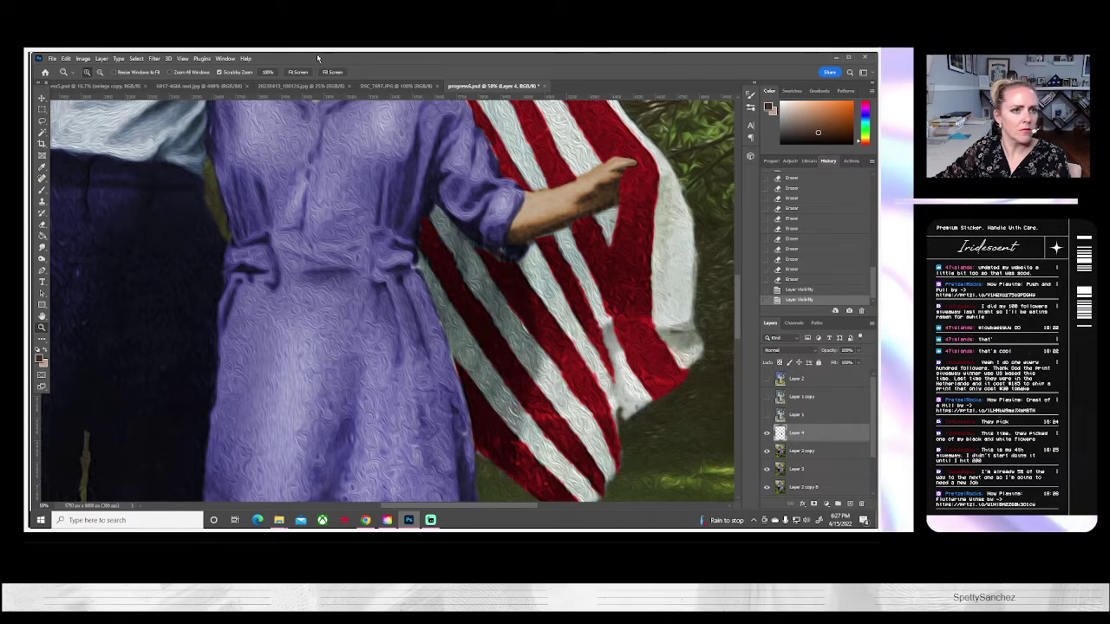
key(ctrl+0)
drag(406, 316, 406, 314)
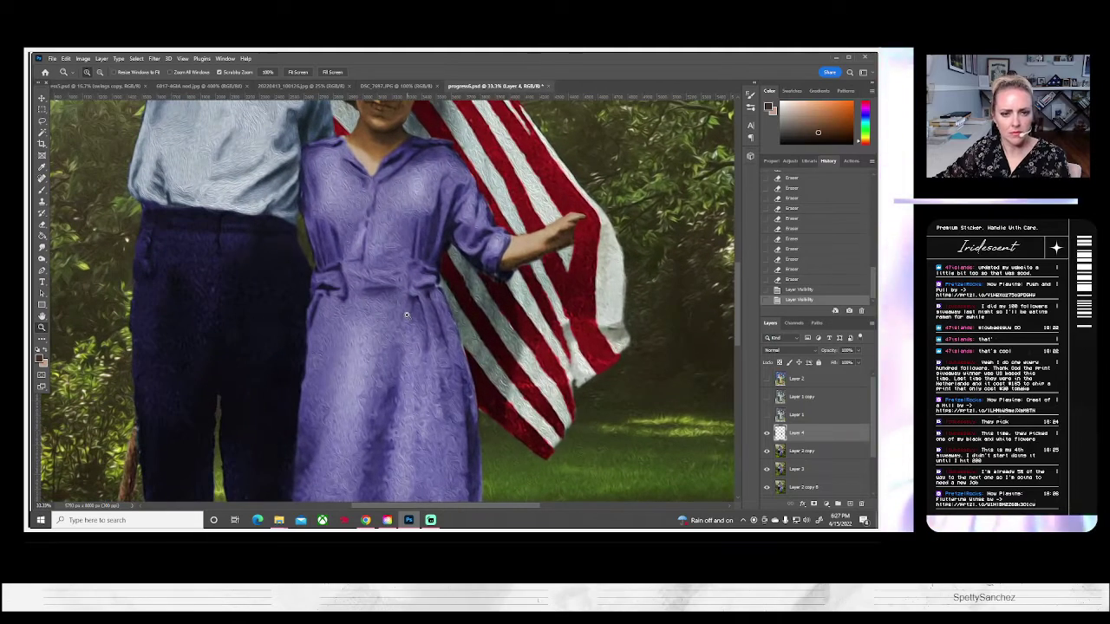
click(42, 259)
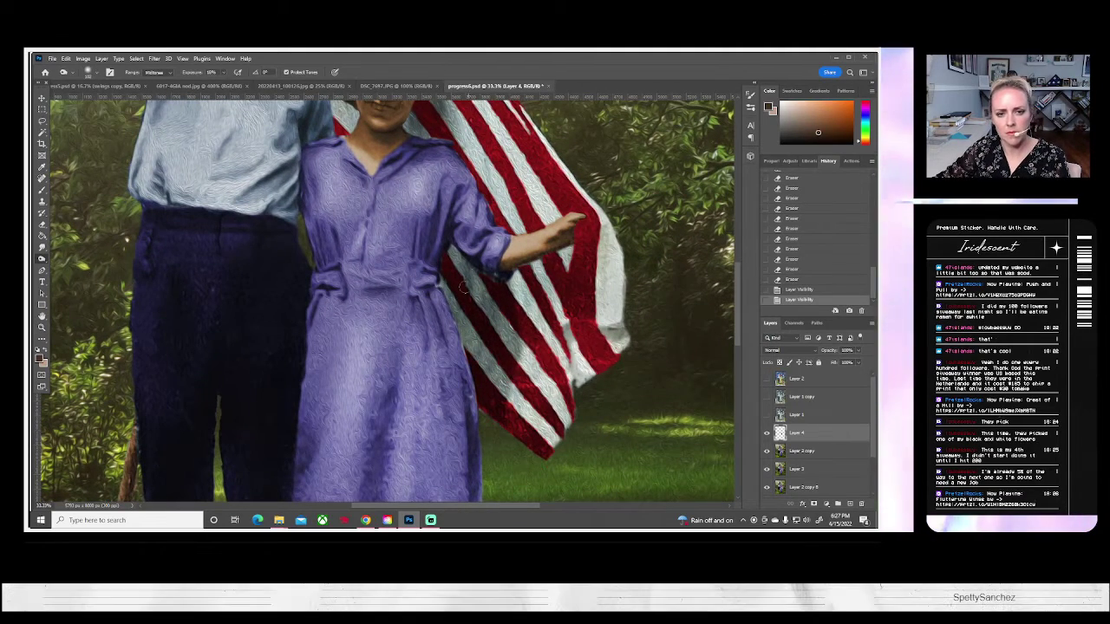
drag(457, 325, 486, 282)
mouse_move(484, 349)
mouse_down()
mouse_move(499, 291)
mouse_move(492, 360)
mouse_move(491, 288)
mouse_move(486, 344)
mouse_move(474, 263)
mouse_move(466, 290)
mouse_up()
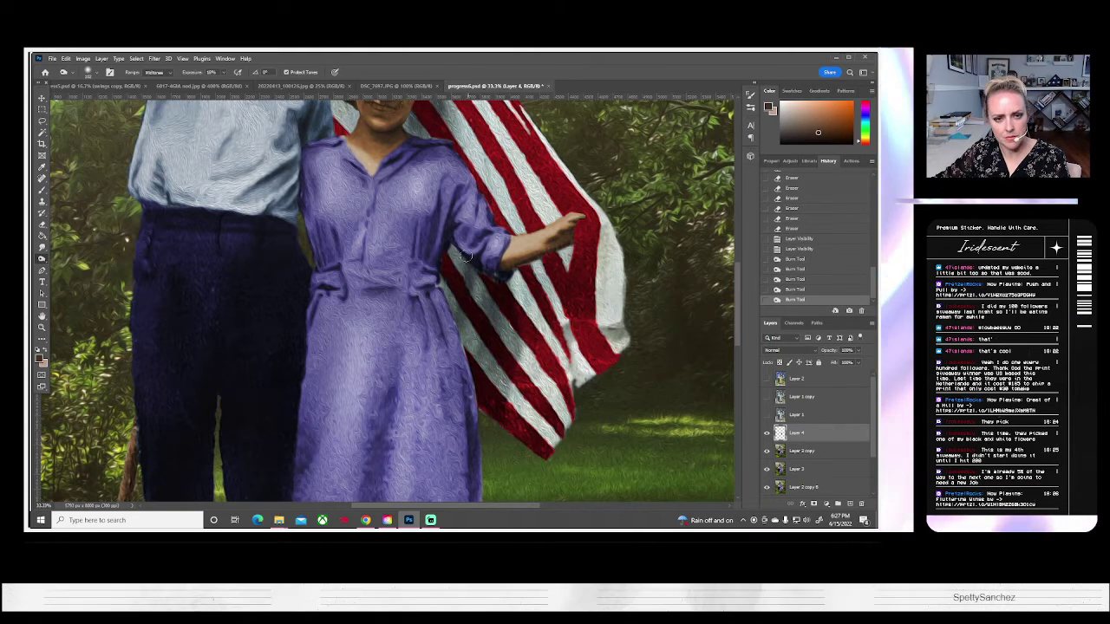
drag(448, 261, 454, 250)
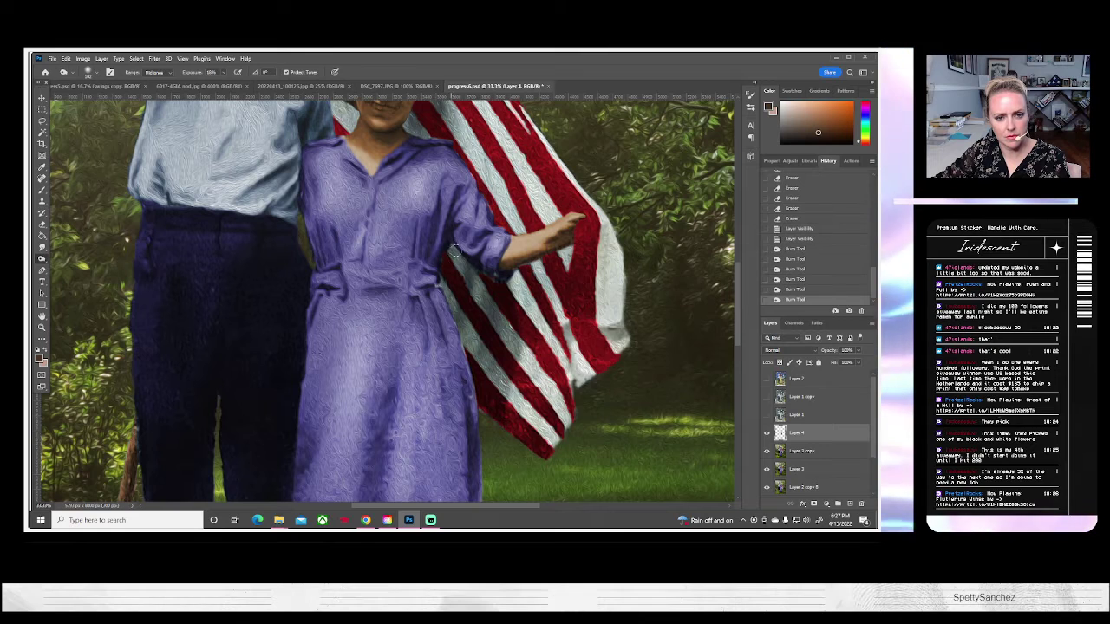
mouse_move(501, 303)
mouse_down()
mouse_move(493, 337)
mouse_move(494, 274)
mouse_move(483, 371)
mouse_up()
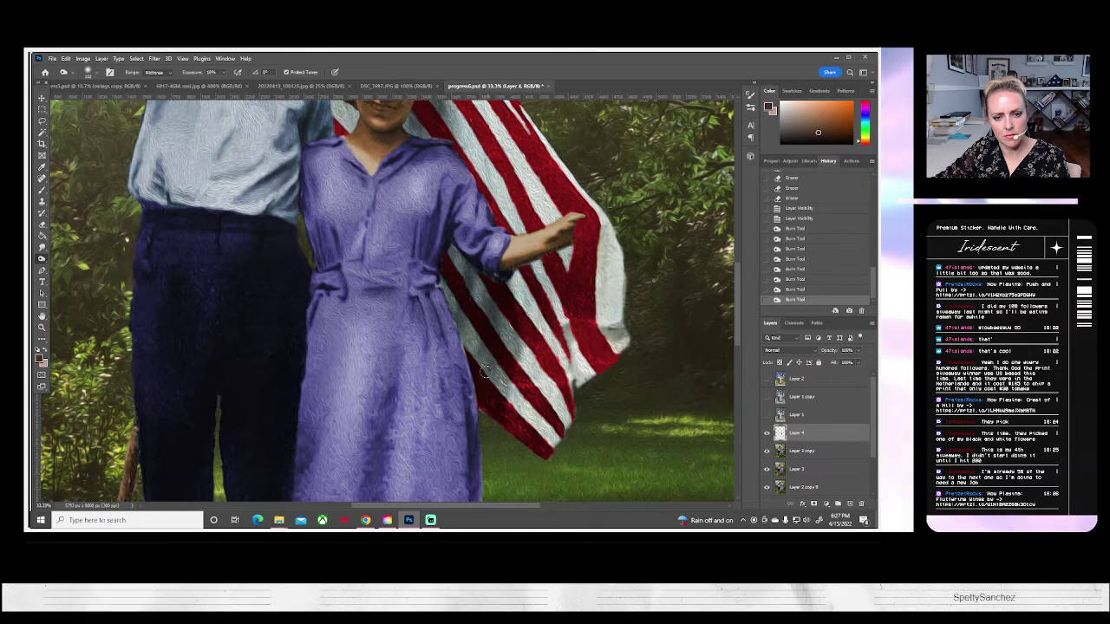
Fade the outer and lower edges of the flag shadow beside the dress with a larger soft Eraser at 27% opacity.
click(43, 224)
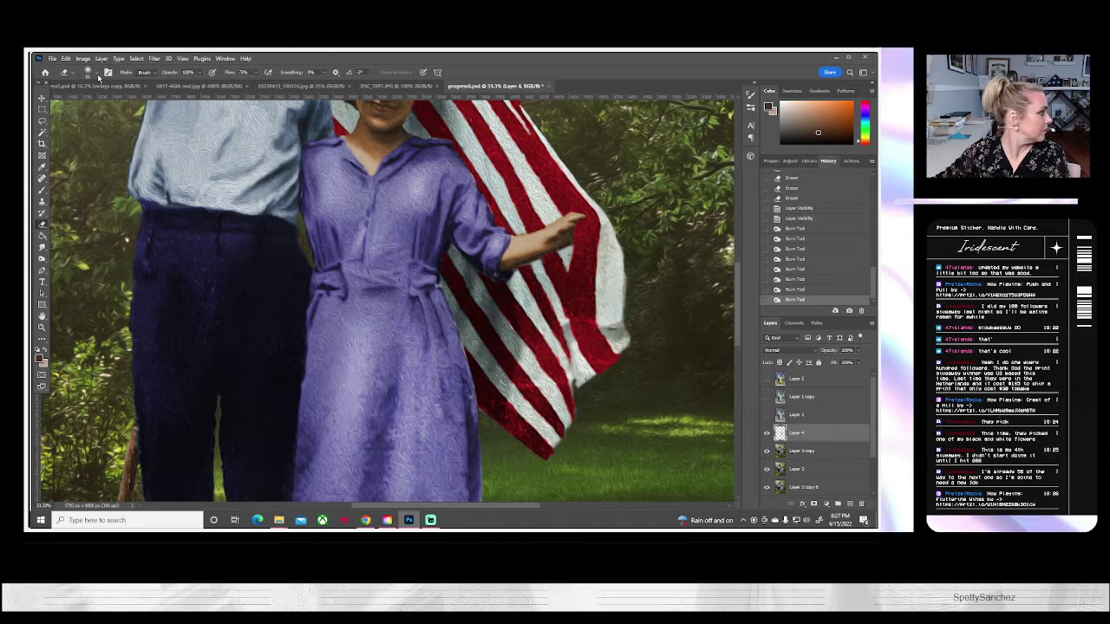
click(95, 73)
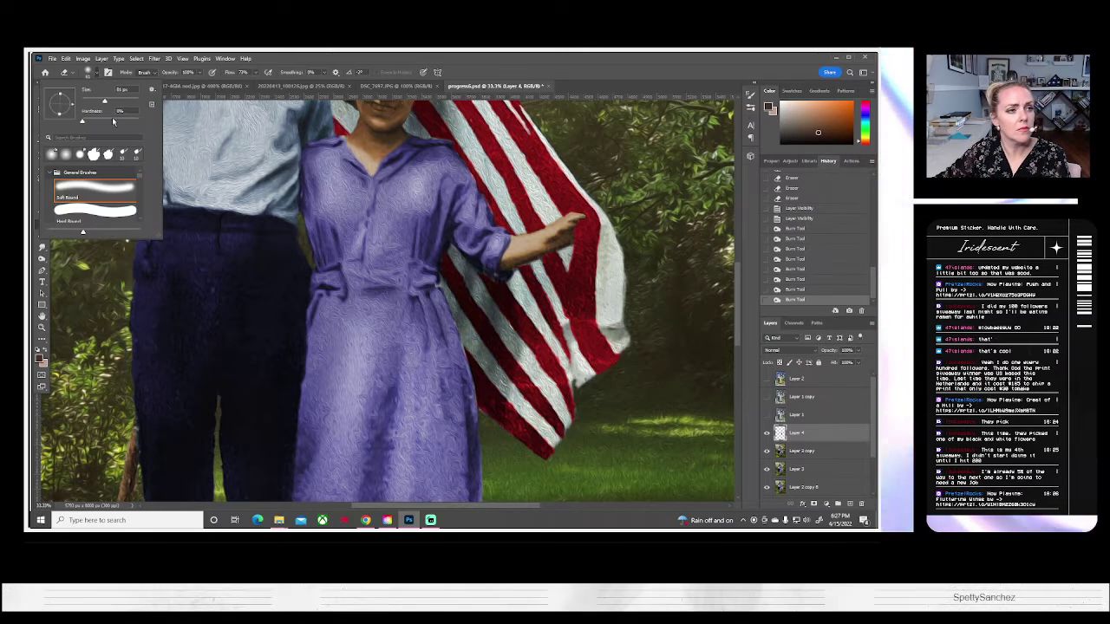
click(120, 101)
click(199, 73)
drag(195, 84, 175, 84)
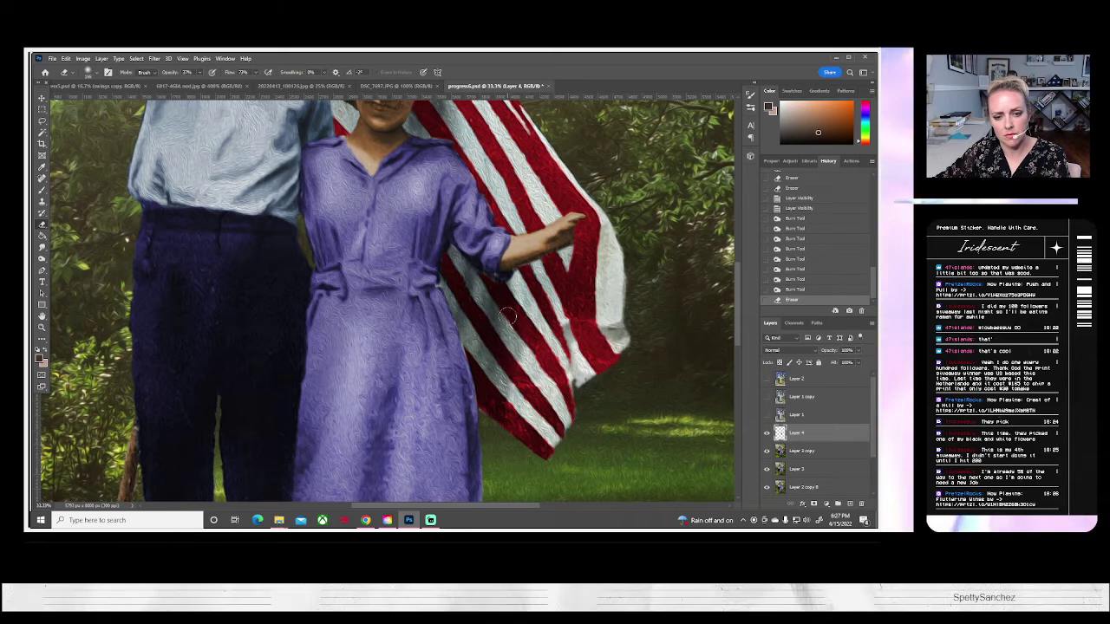
mouse_move(523, 345)
mouse_down()
mouse_move(510, 455)
mouse_move(513, 382)
mouse_up()
drag(525, 306, 527, 409)
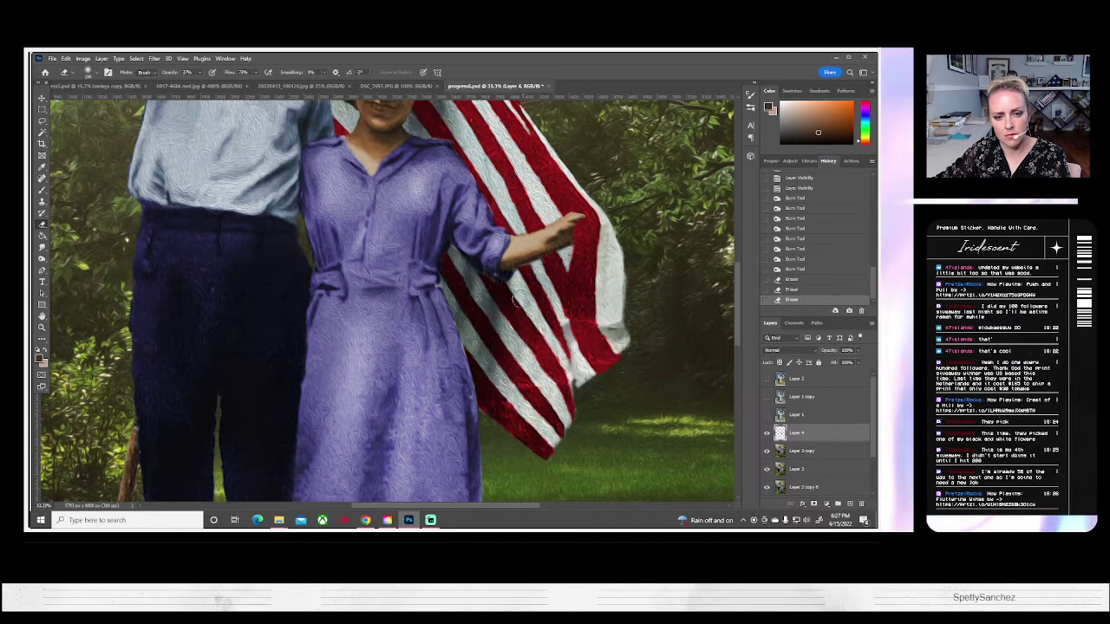
drag(472, 340, 499, 274)
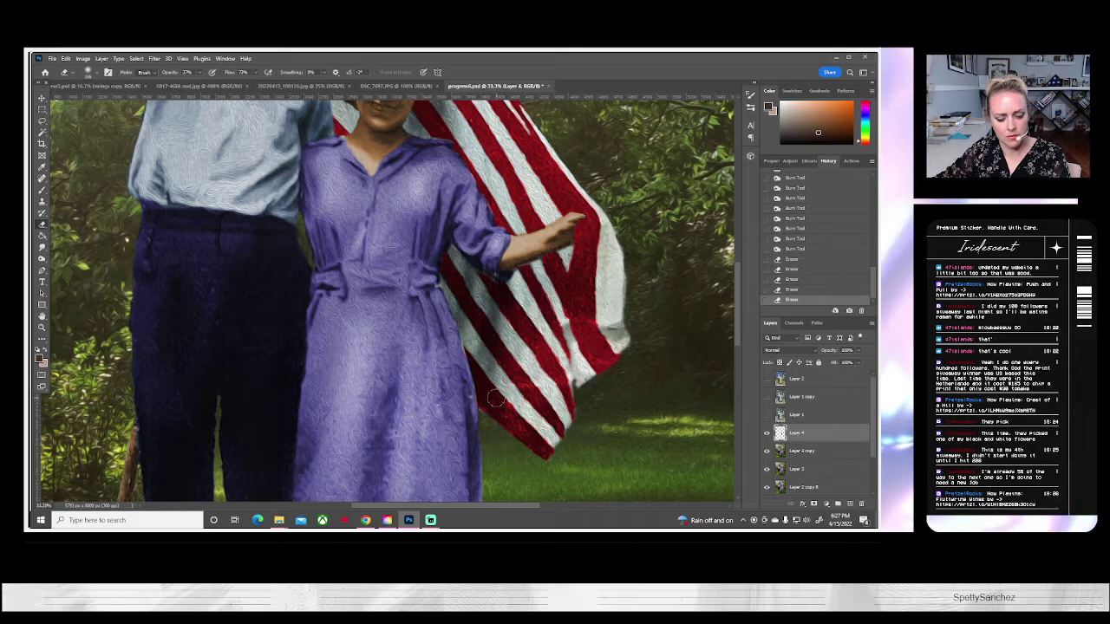
drag(495, 354, 491, 408)
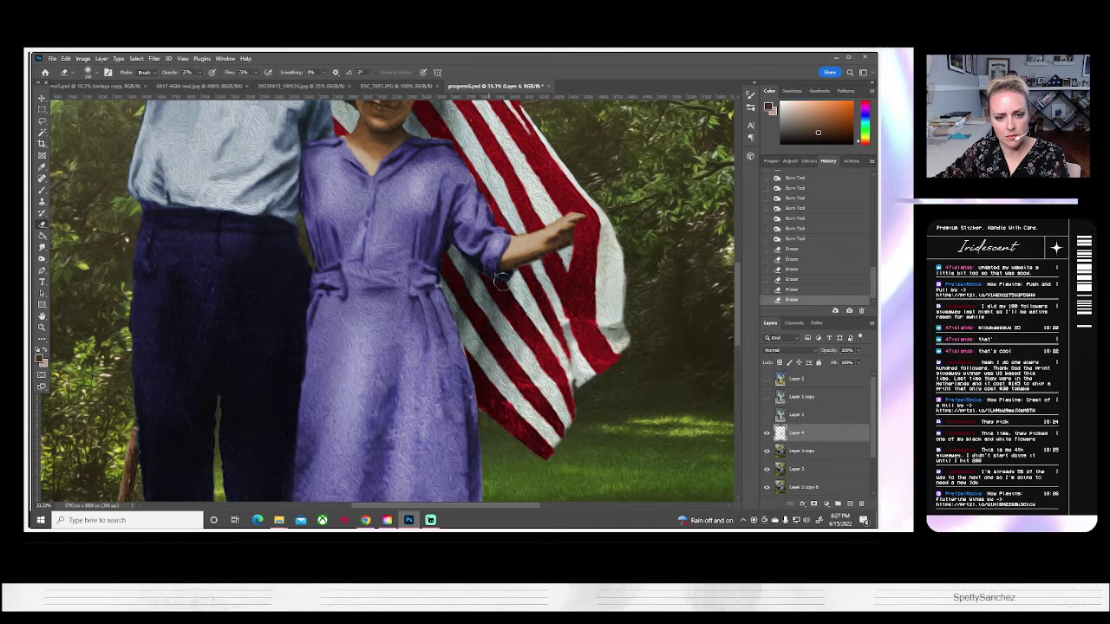
drag(504, 279, 556, 319)
Merge the dress-side shadow patch, Layer 4, with the Layer 3 copy painting layer, and duplicate the merged layer.
key(z)
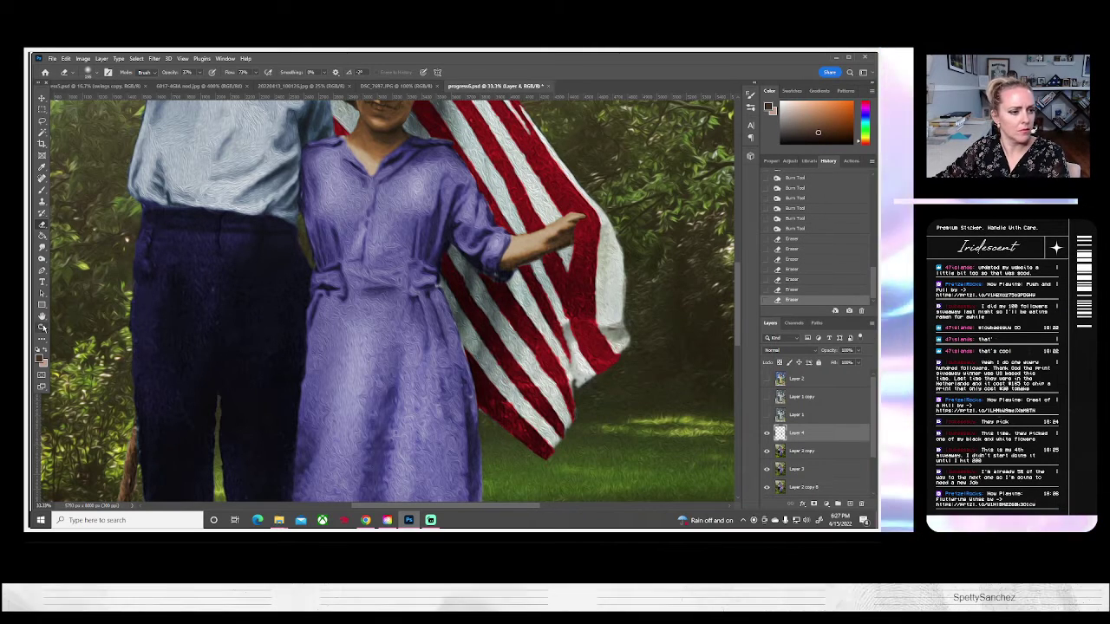
key(ctrl+0)
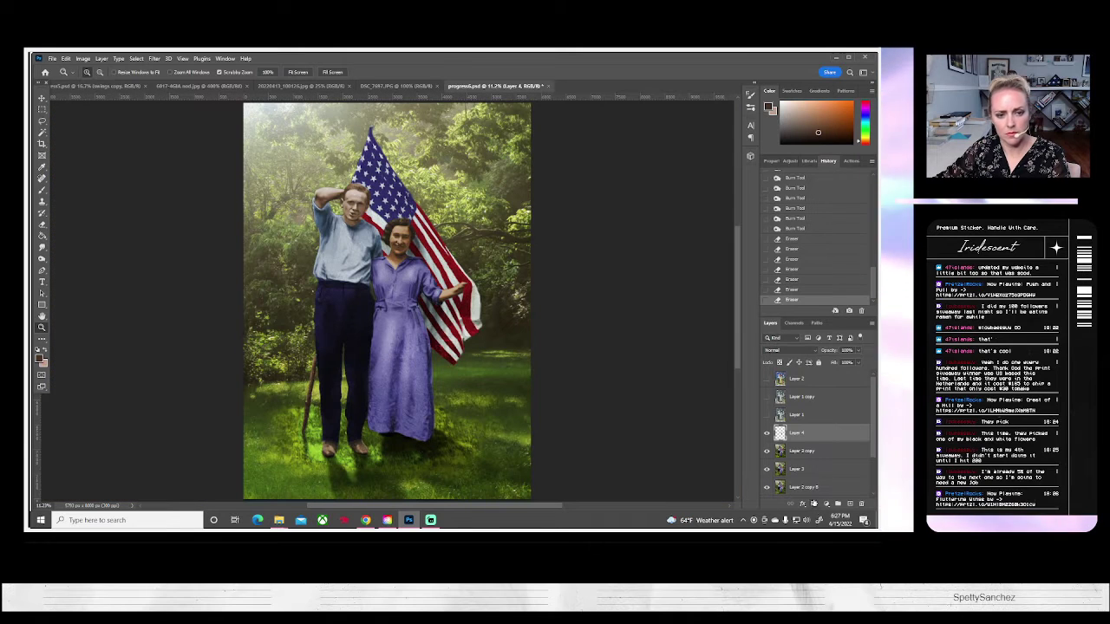
right_click(796, 453)
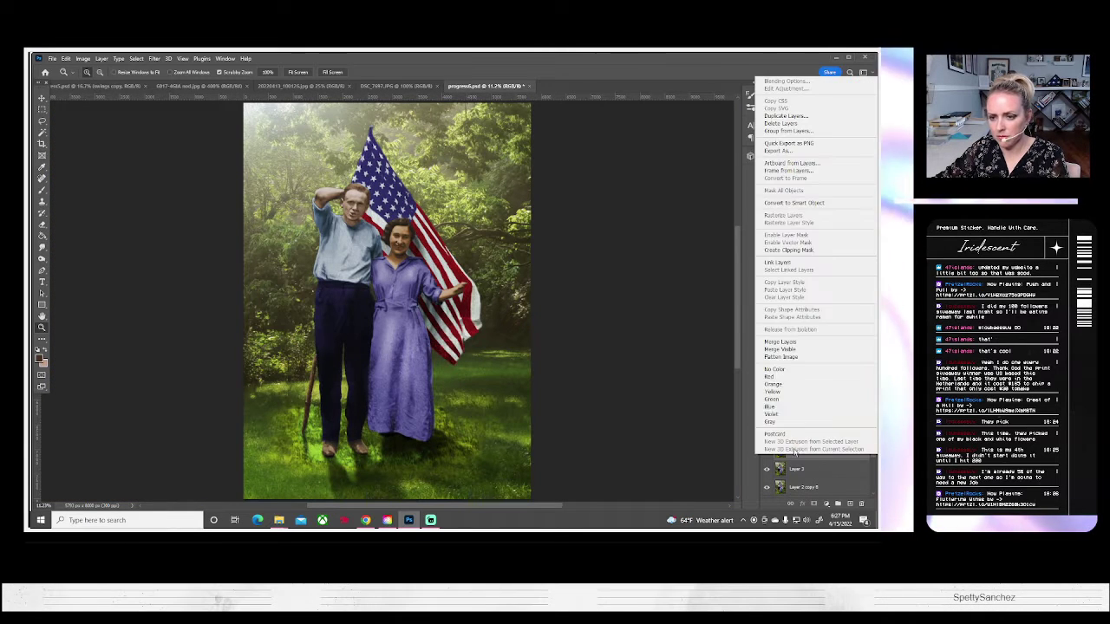
click(790, 340)
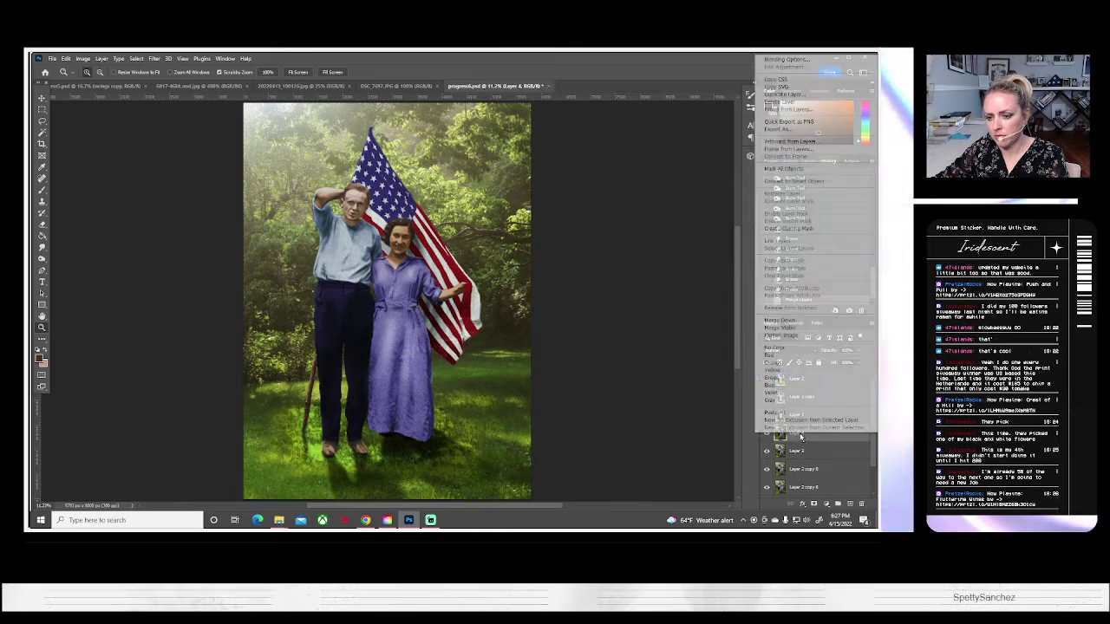
right_click(789, 443)
click(775, 93)
key(Return)
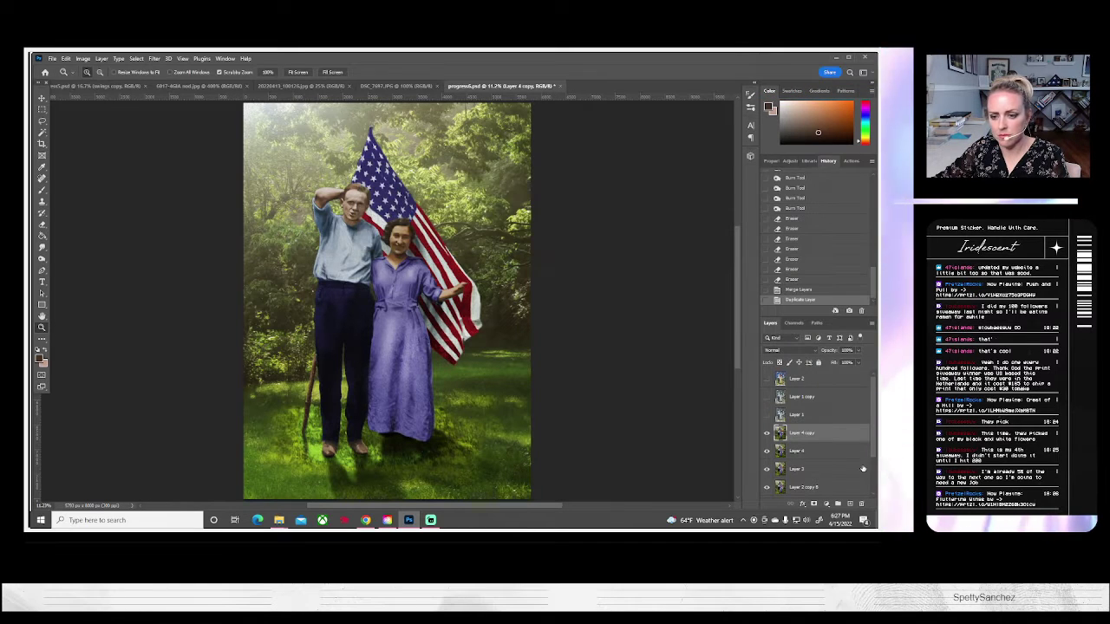
Hide Layer 3, lasso the striped flag area below the woman's raised forearm, and copy it onto a new layer.
click(766, 469)
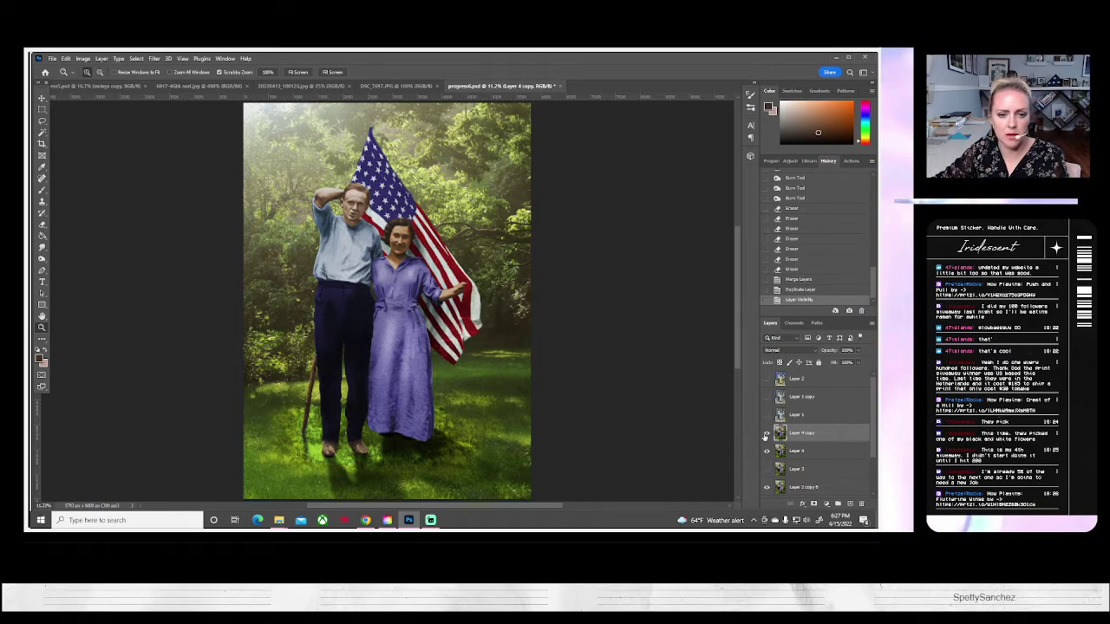
click(442, 300)
click(441, 300)
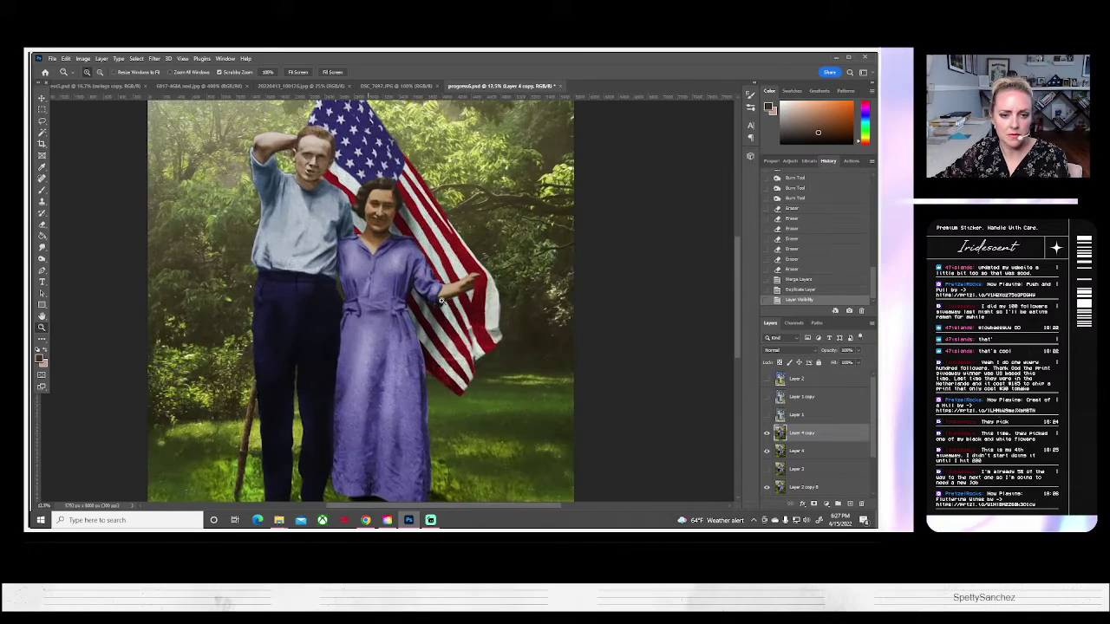
click(441, 300)
scroll(441, 300, up, 2)
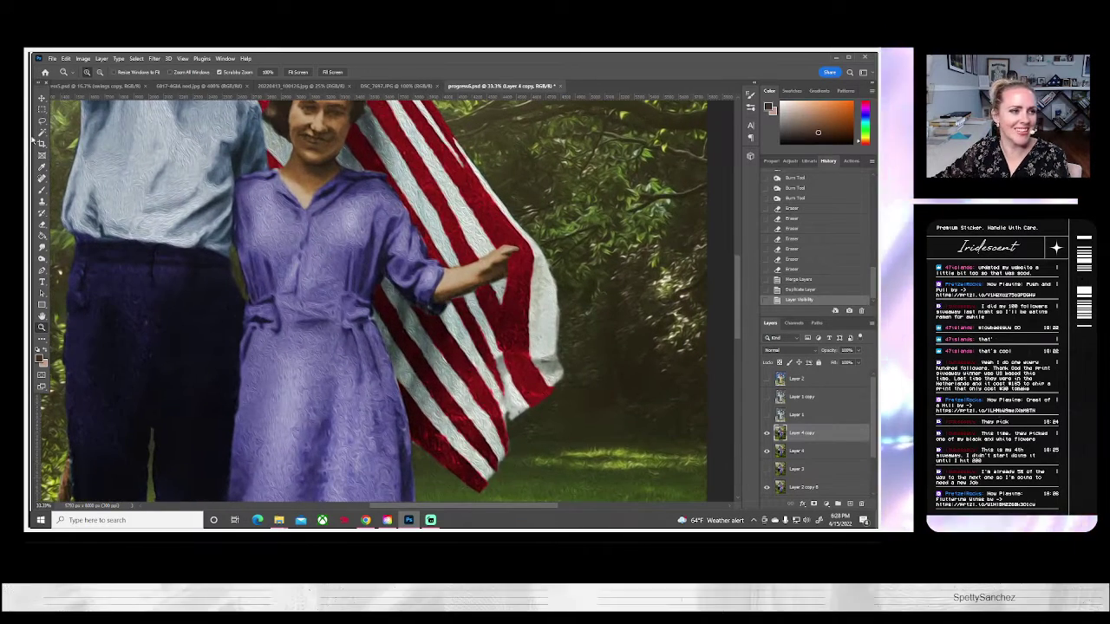
click(41, 121)
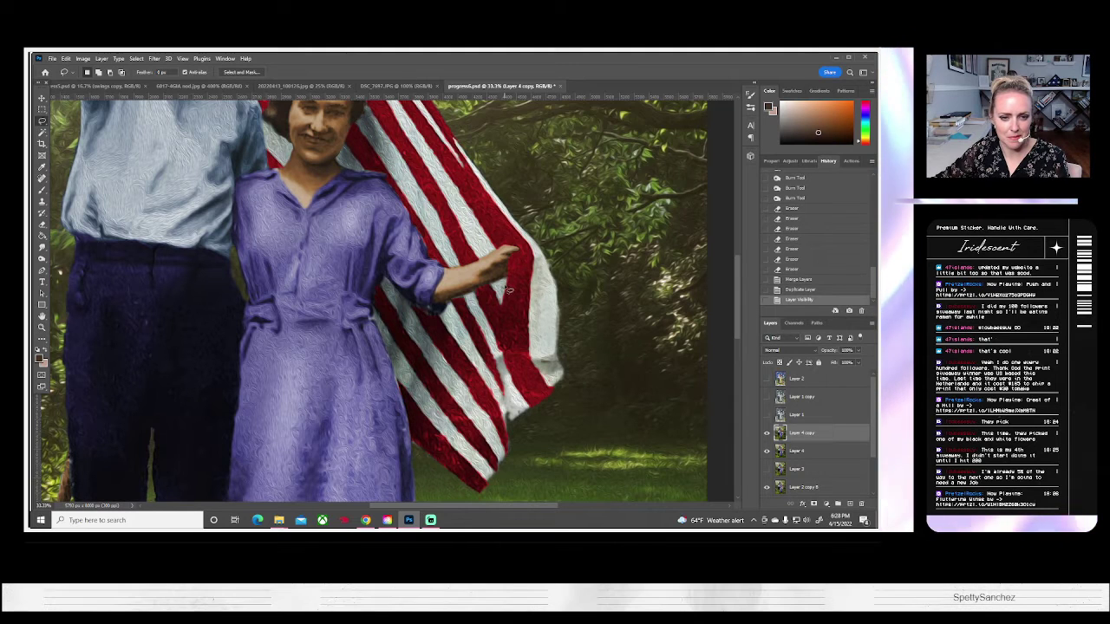
mouse_move(506, 283)
mouse_down()
mouse_move(500, 333)
mouse_move(427, 377)
mouse_move(425, 348)
mouse_move(518, 289)
mouse_up()
key(ctrl+c)
key(ctrl+v)
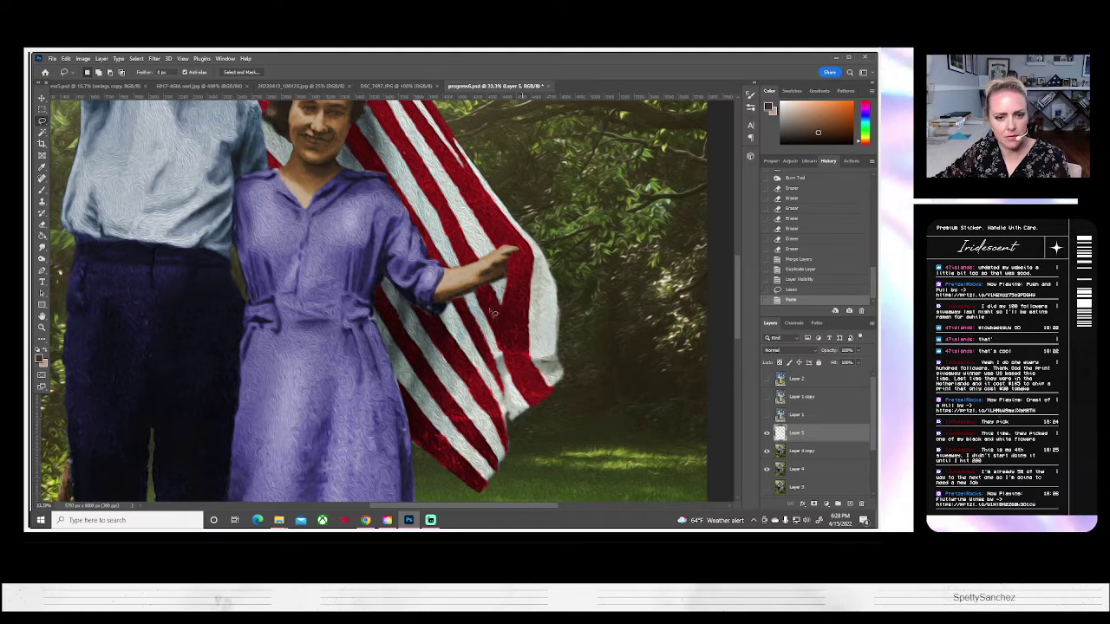
Darken the flag patch below the forearm with a Brightness/Contrast adjustment, brightness -66.
click(82, 58)
mouse_move(95, 76)
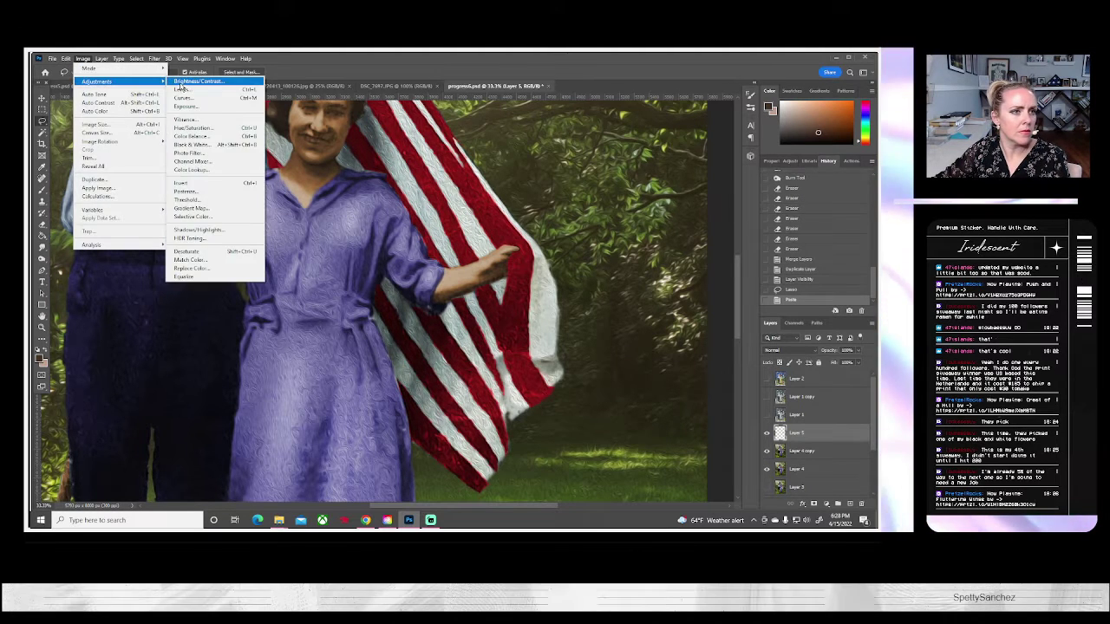
click(187, 87)
drag(679, 176, 660, 177)
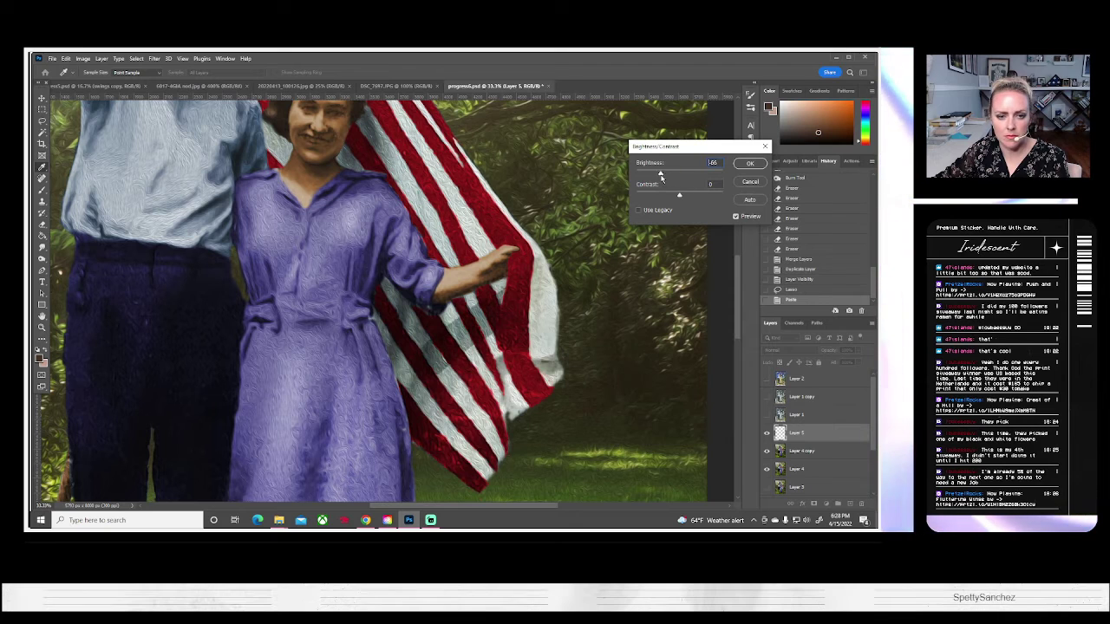
click(749, 164)
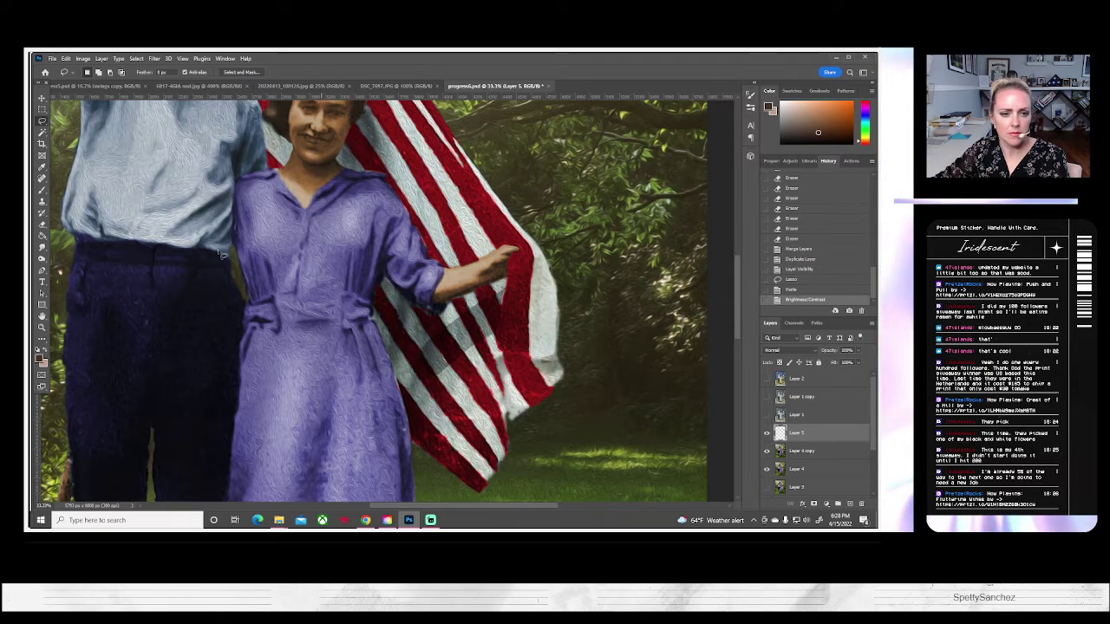
Erase the excess of the darkened patch along its lower edge and beside the dress at 100% Eraser opacity.
click(42, 224)
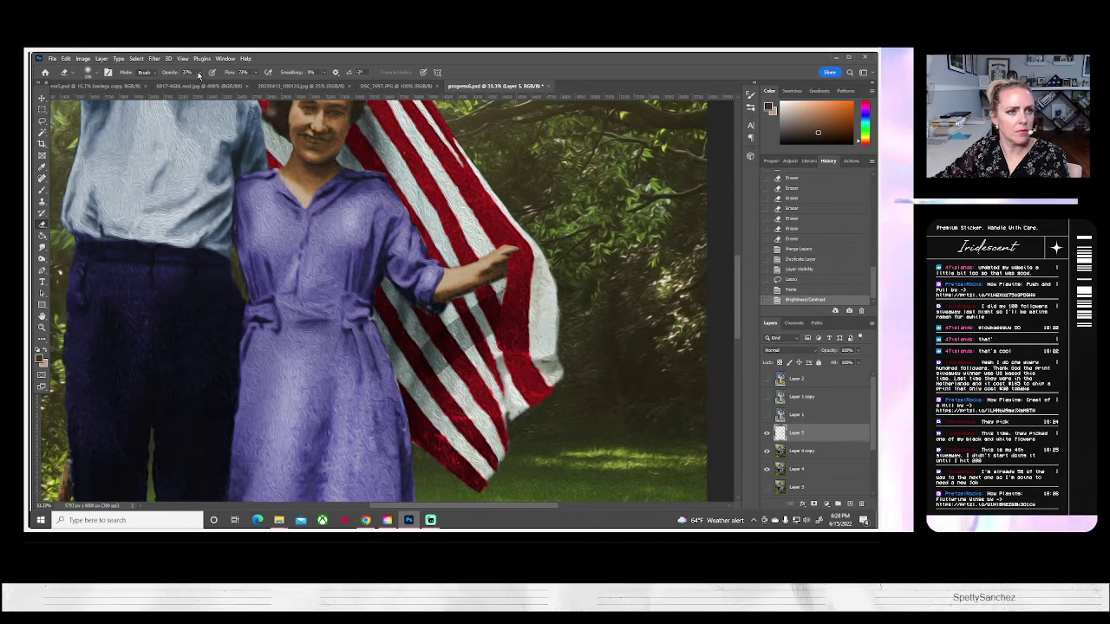
drag(200, 85, 224, 82)
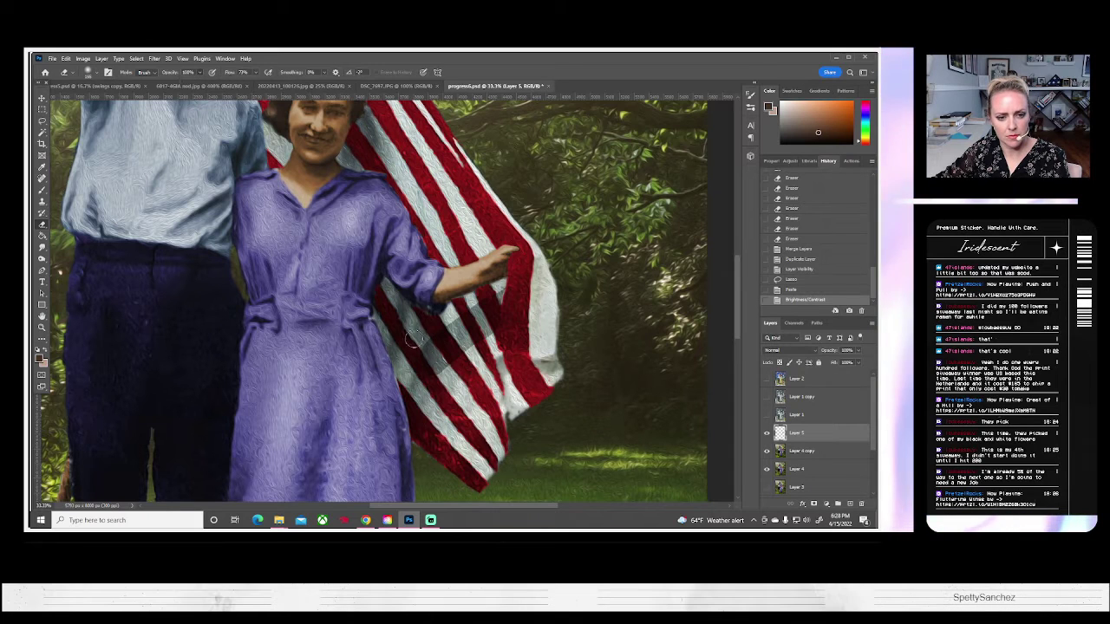
click(449, 320)
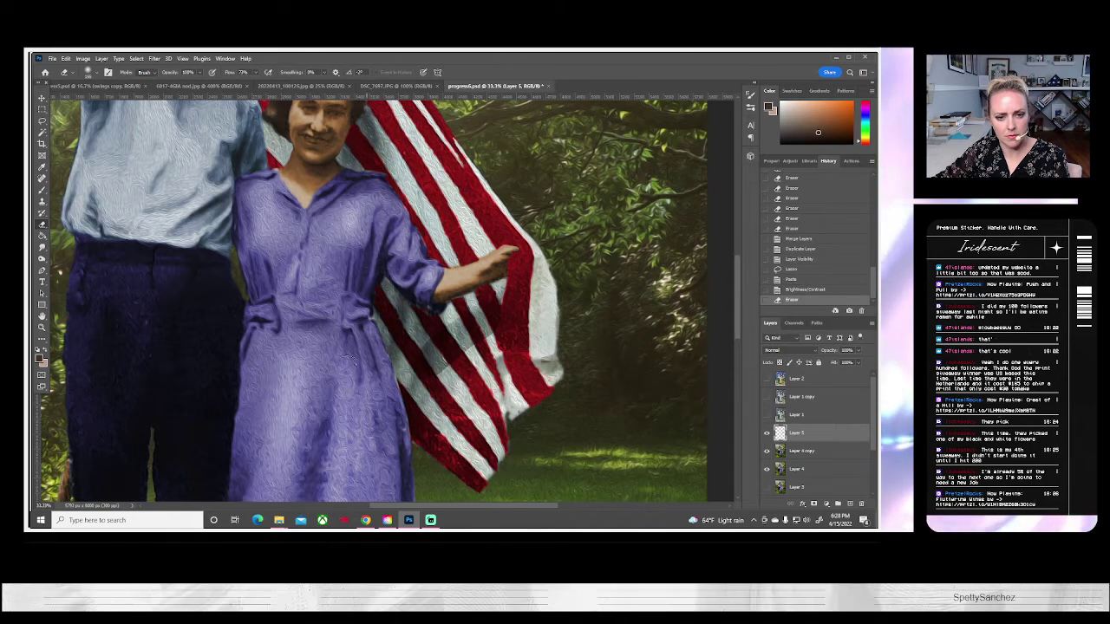
click(437, 320)
drag(417, 346, 453, 328)
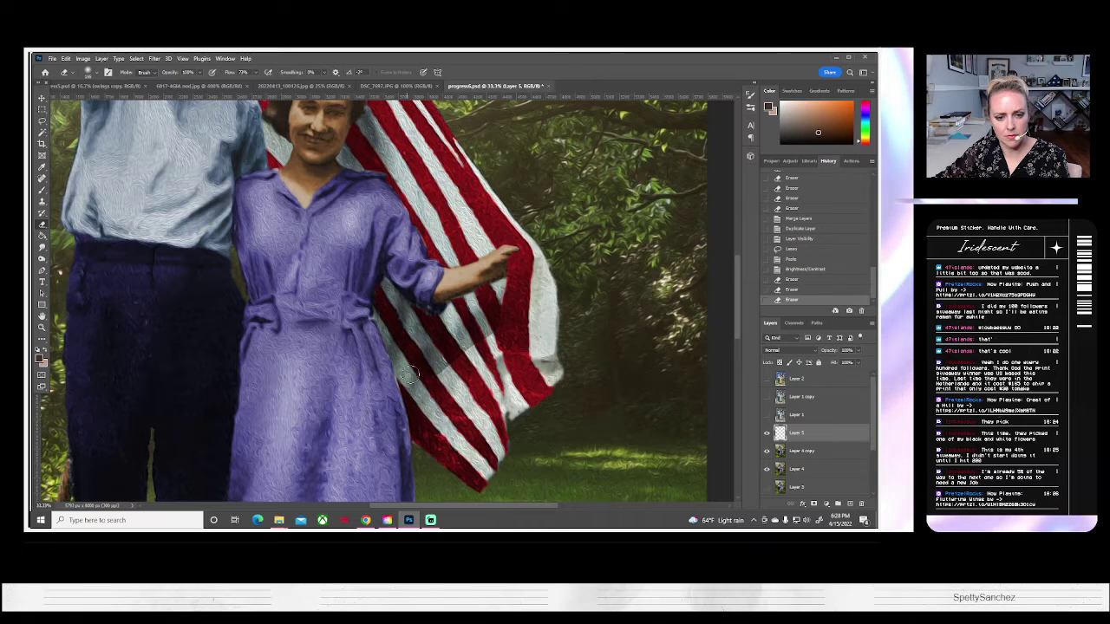
mouse_move(429, 372)
mouse_down()
mouse_move(543, 313)
mouse_move(512, 334)
mouse_up()
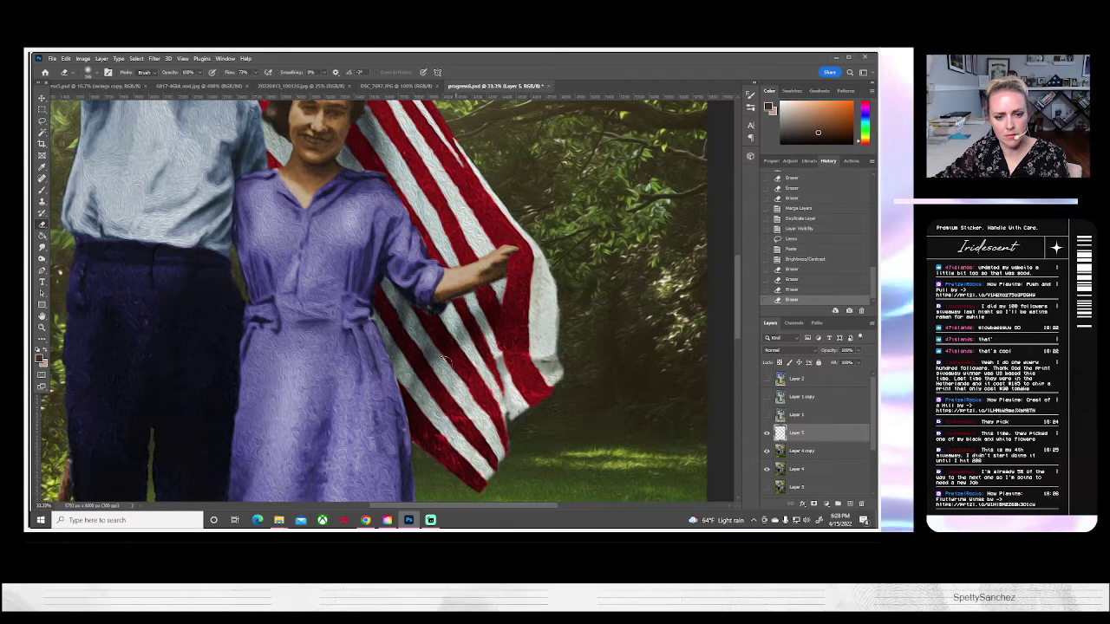
click(326, 394)
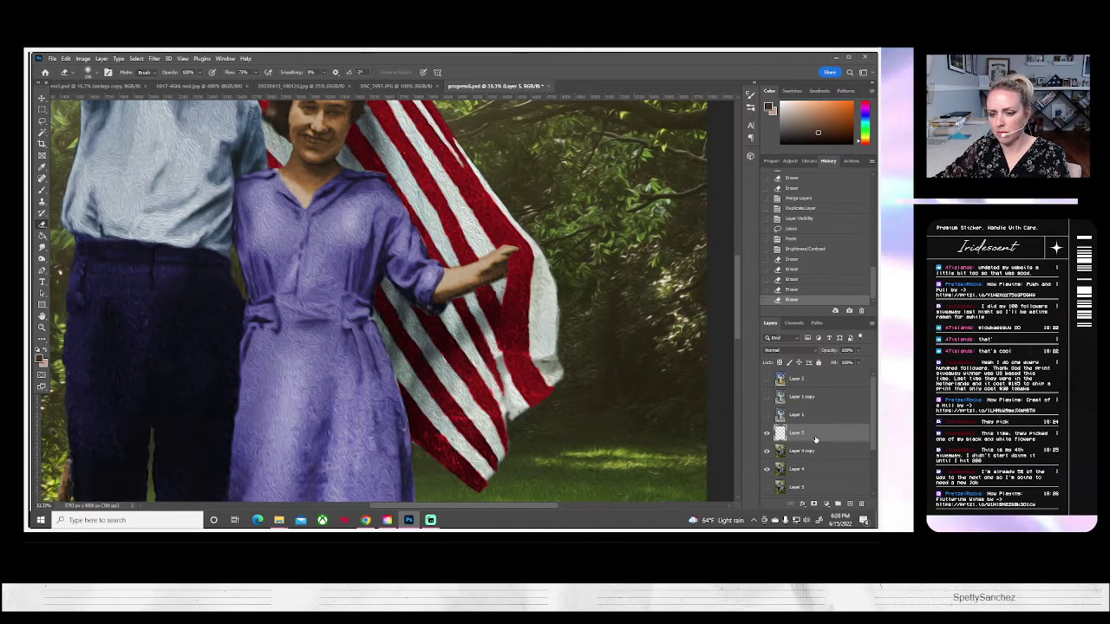
Compare the flag with the forearm shadow patch hidden, and fade the patch's lower edge with a low-opacity Eraser.
click(766, 434)
click(765, 435)
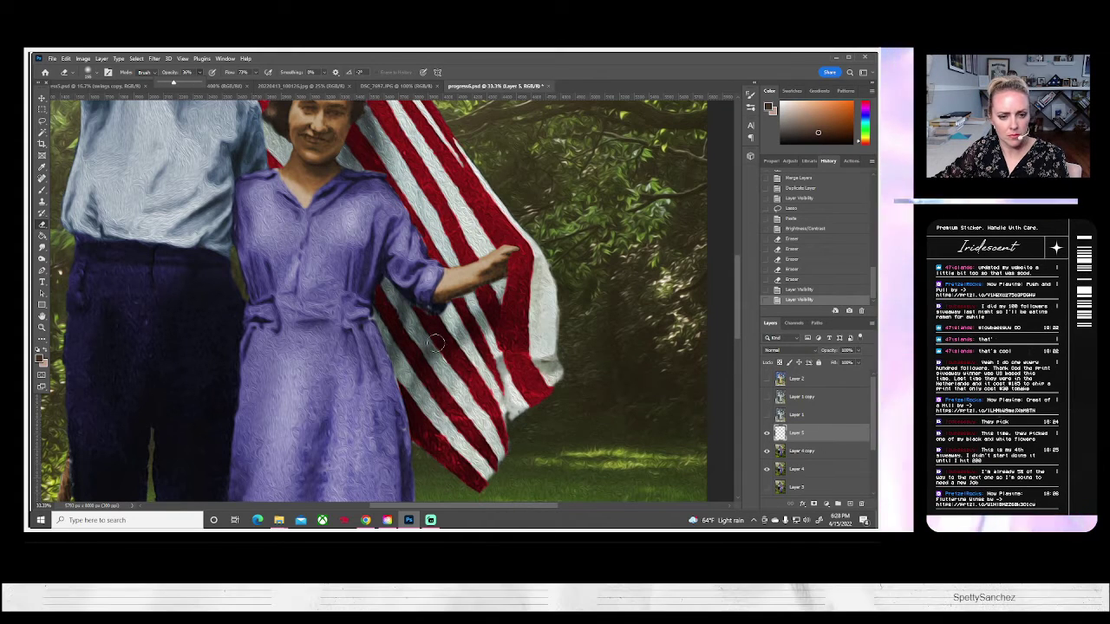
drag(436, 345, 422, 361)
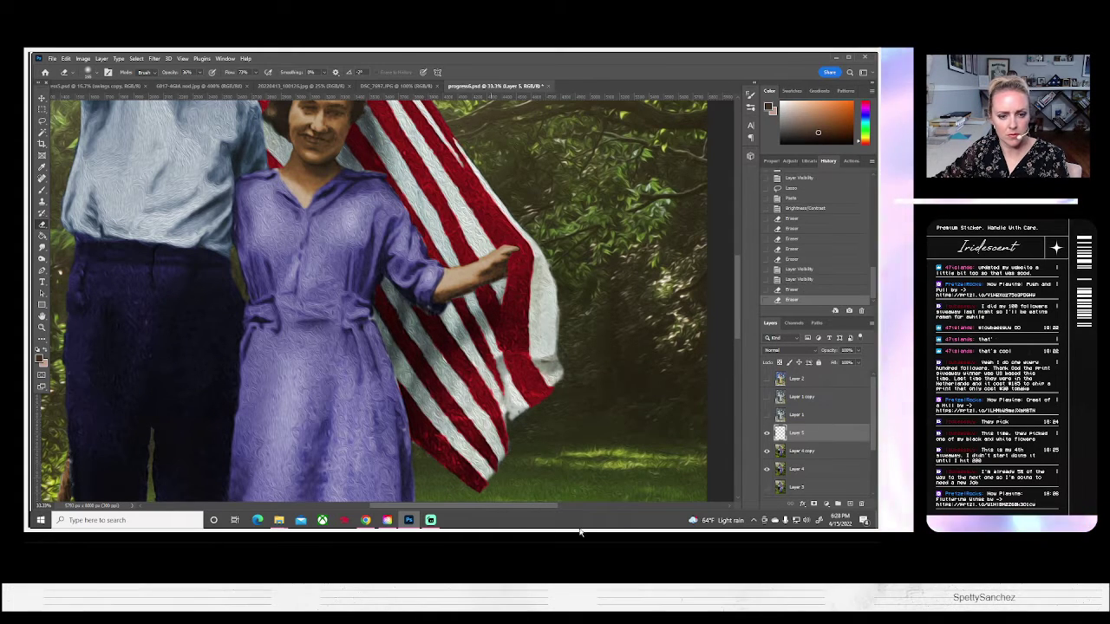
Merge the forearm shadow patch, Layer 5, with the Layer 4 copy painting layer, and review the whole image.
right_click(793, 449)
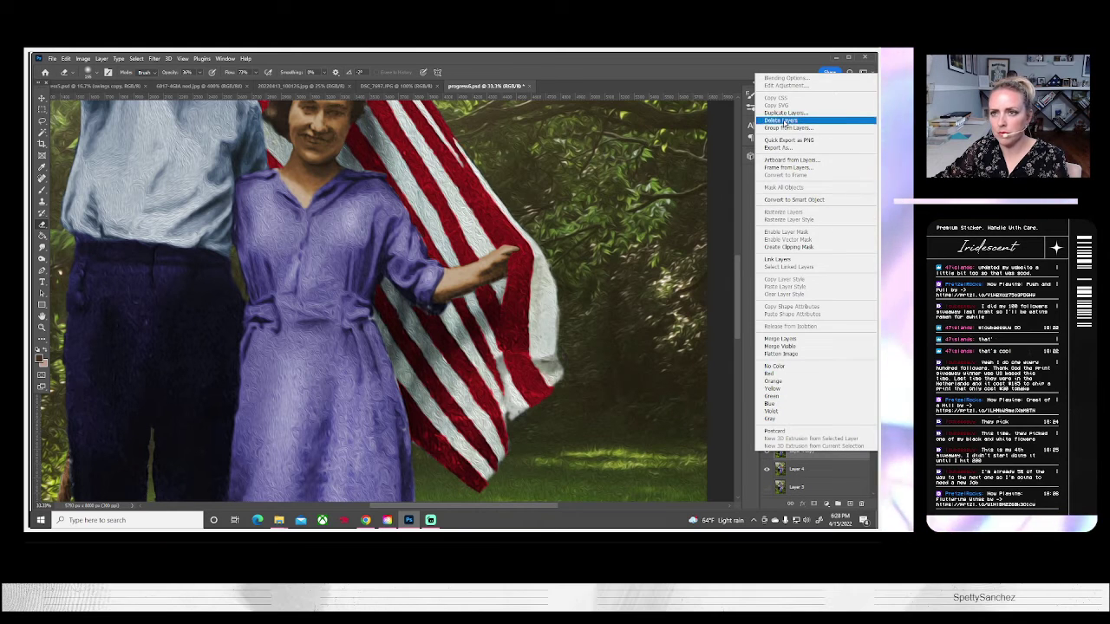
click(780, 338)
key(ctrl+e)
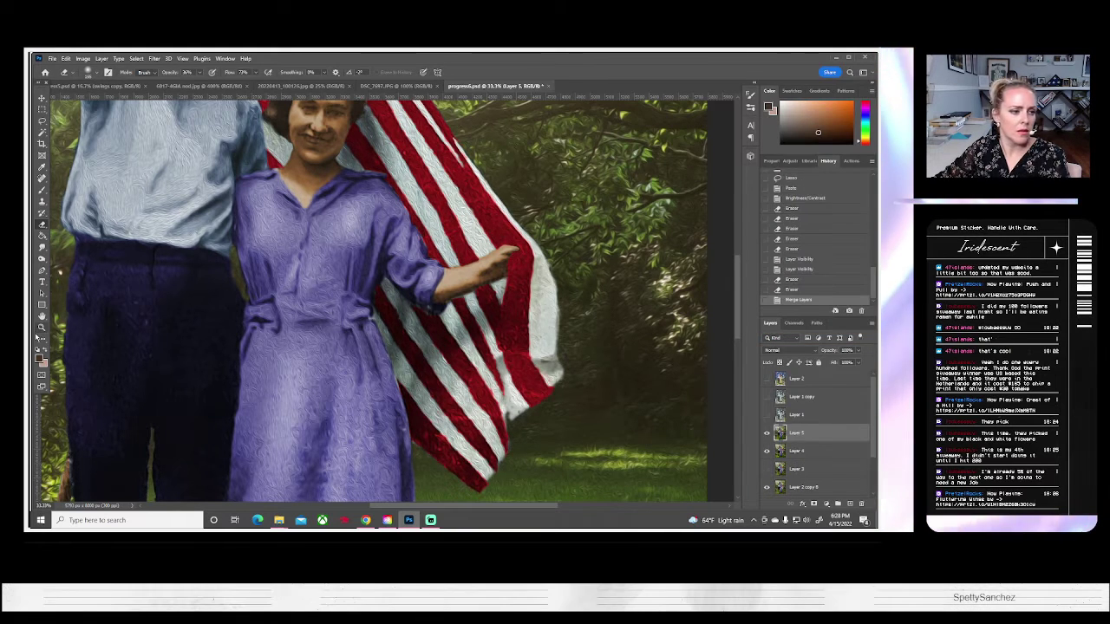
key(z)
click(299, 73)
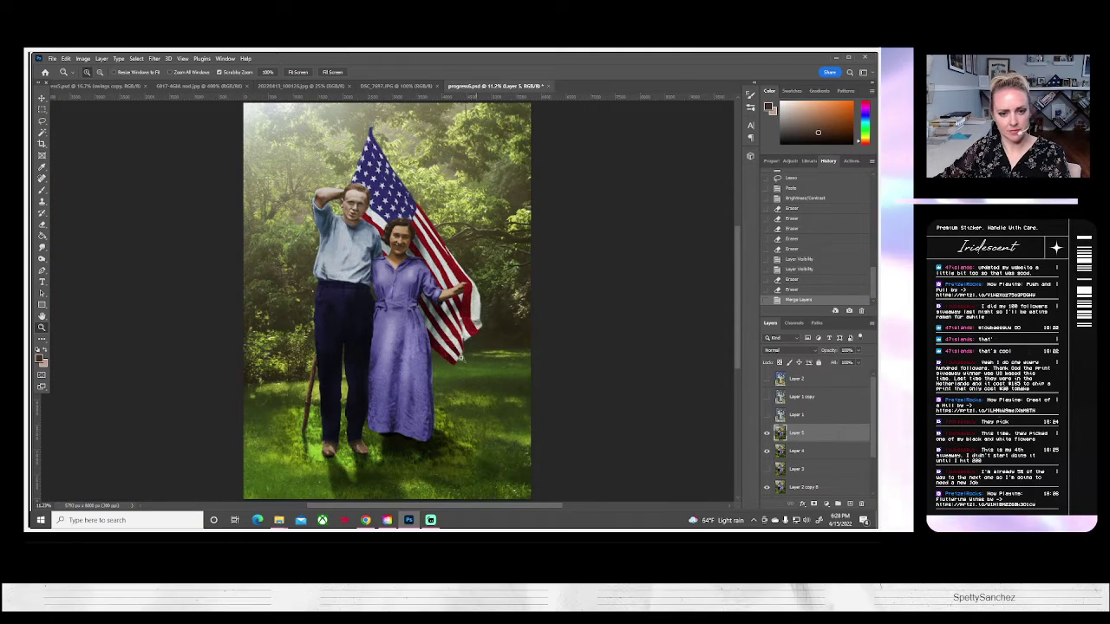
Lasso the upper part of the flag's folded lower corner below the hand and copy it onto a new layer.
click(444, 329)
click(443, 327)
click(443, 328)
click(443, 327)
click(443, 328)
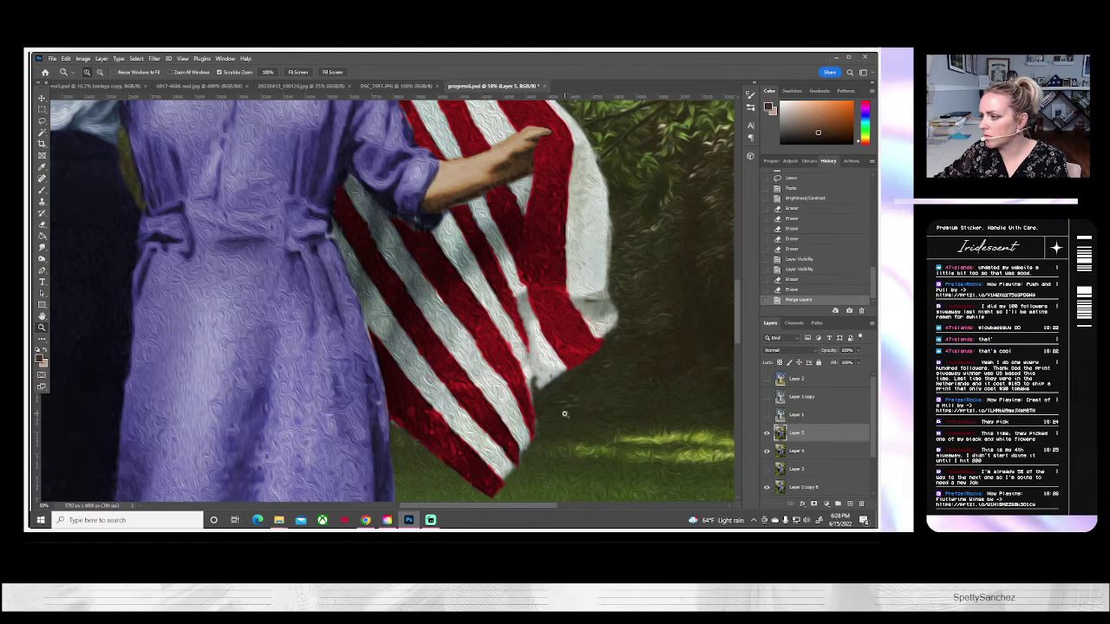
key(l)
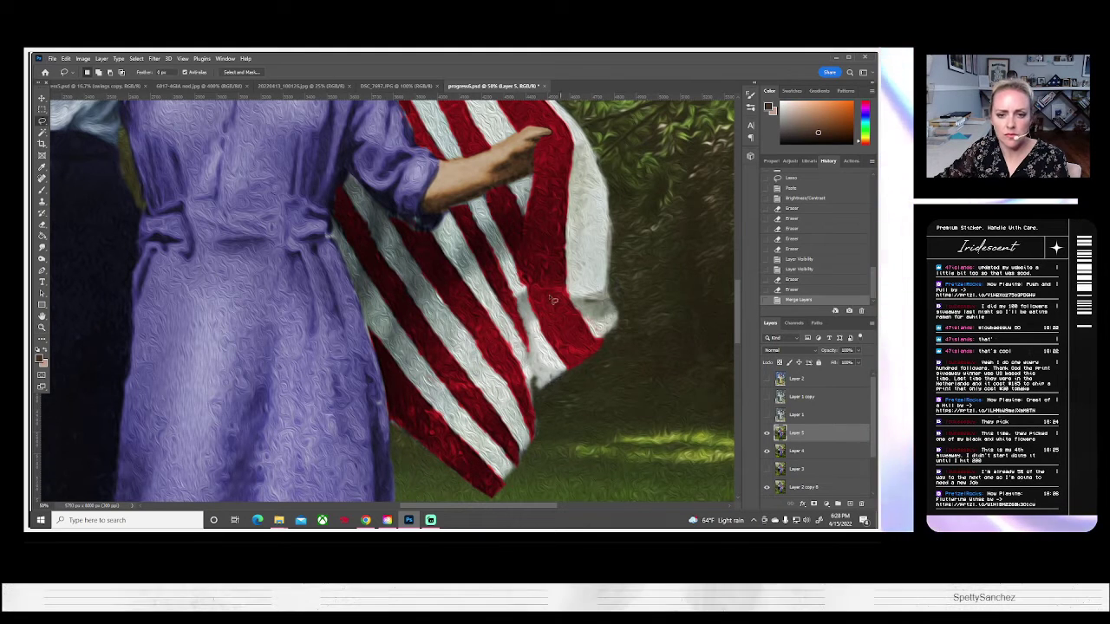
mouse_move(524, 284)
mouse_down()
mouse_move(618, 308)
mouse_move(623, 322)
mouse_move(619, 334)
mouse_move(597, 333)
mouse_move(526, 292)
mouse_up()
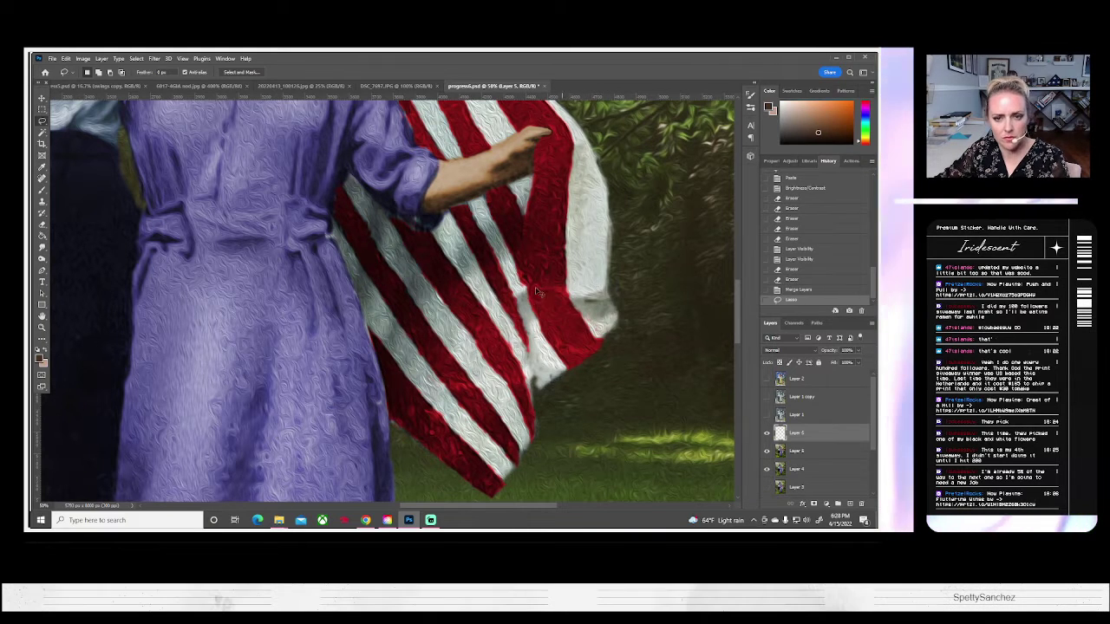
key(ctrl+c)
key(ctrl+v)
Darken the copied flag fold patch with a Brightness/Contrast adjustment, brightness about -57.
click(82, 58)
mouse_move(79, 81)
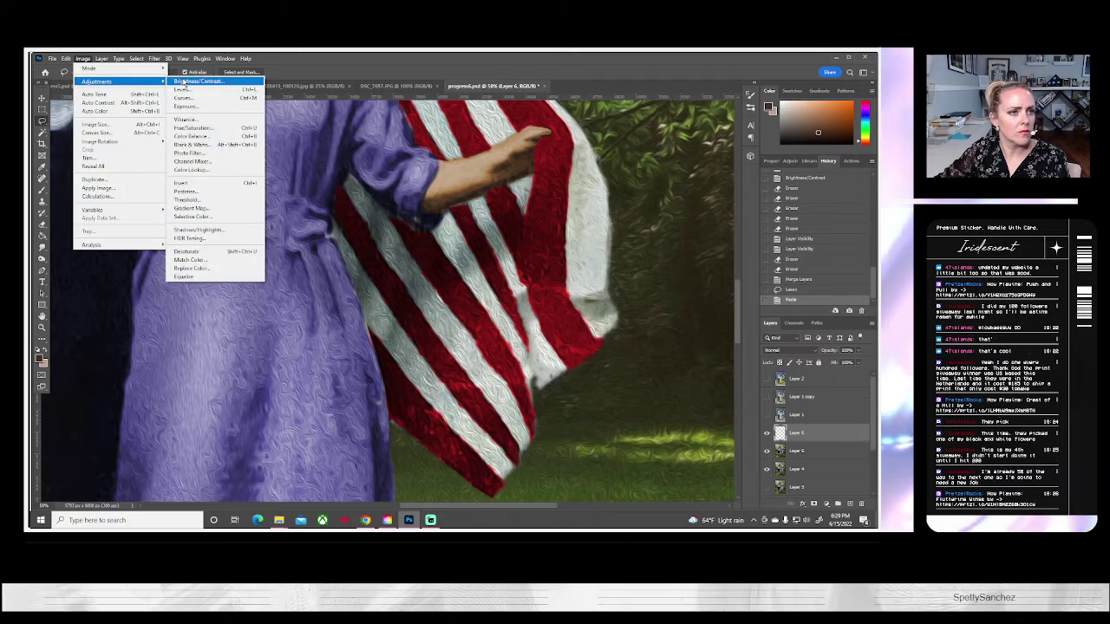
click(197, 81)
drag(679, 174, 665, 175)
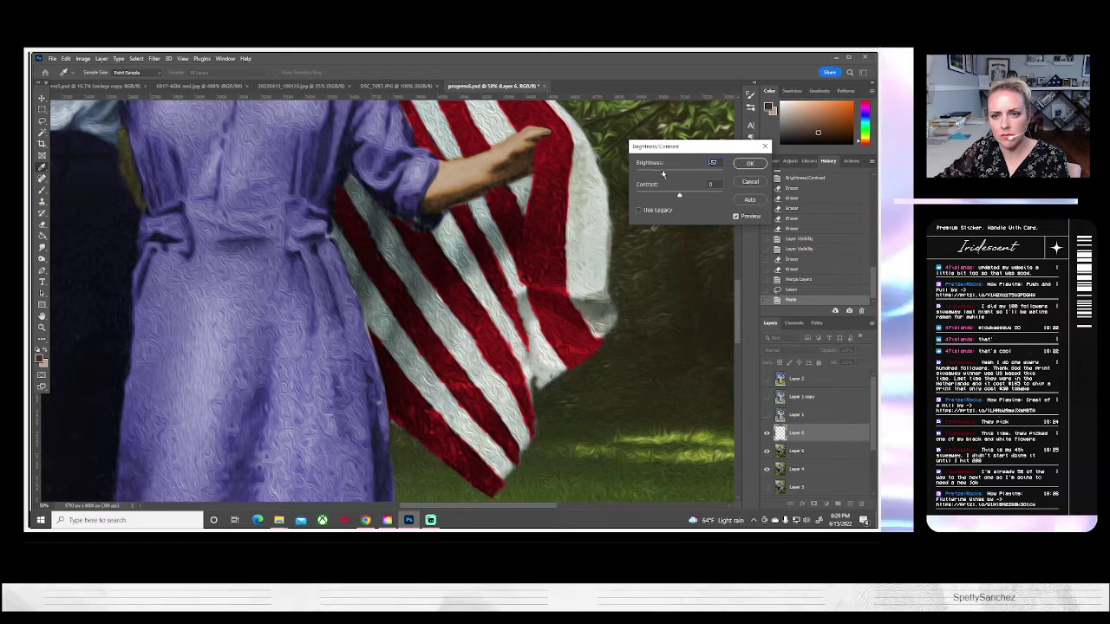
click(750, 163)
Erase the fold patch's spill around the flag corner with a smaller soft Eraser at 100% opacity, and soften its edges at lower opacity.
click(39, 223)
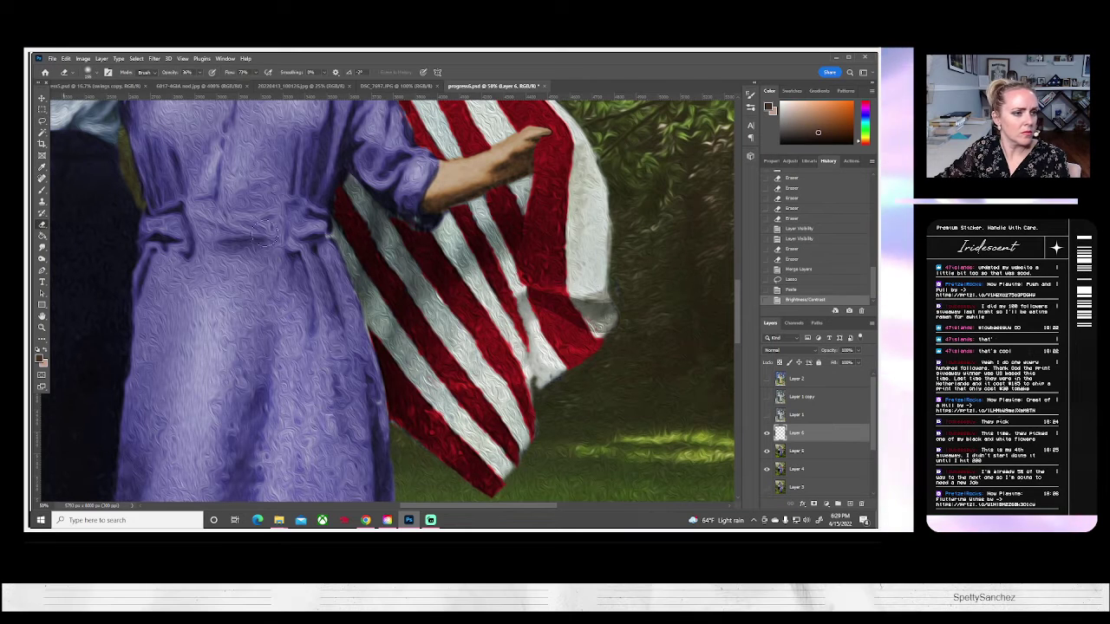
click(88, 72)
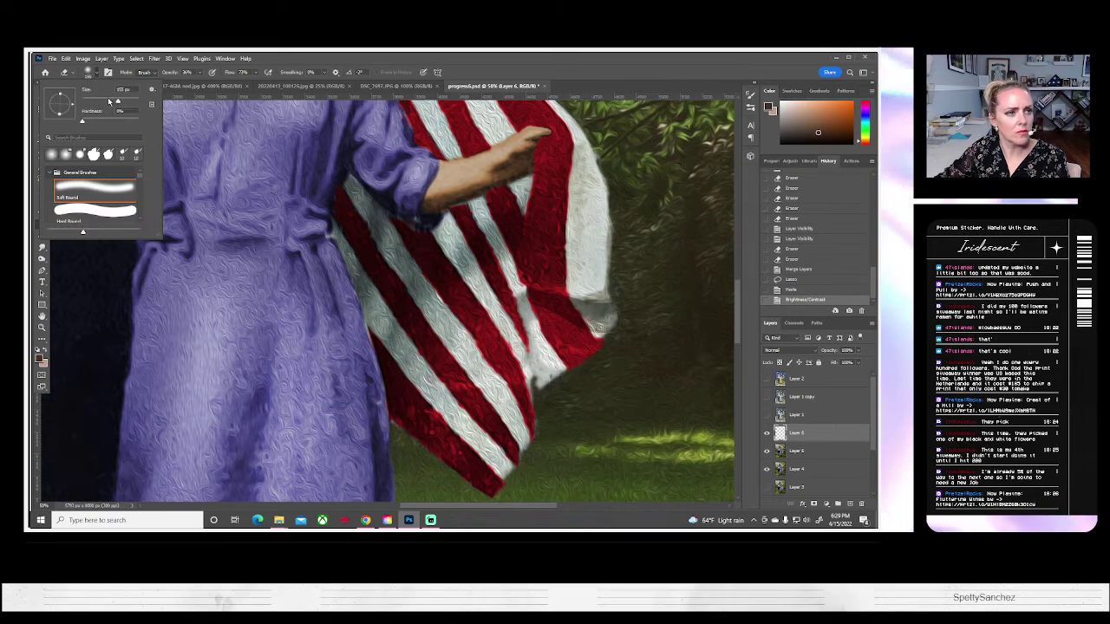
click(201, 82)
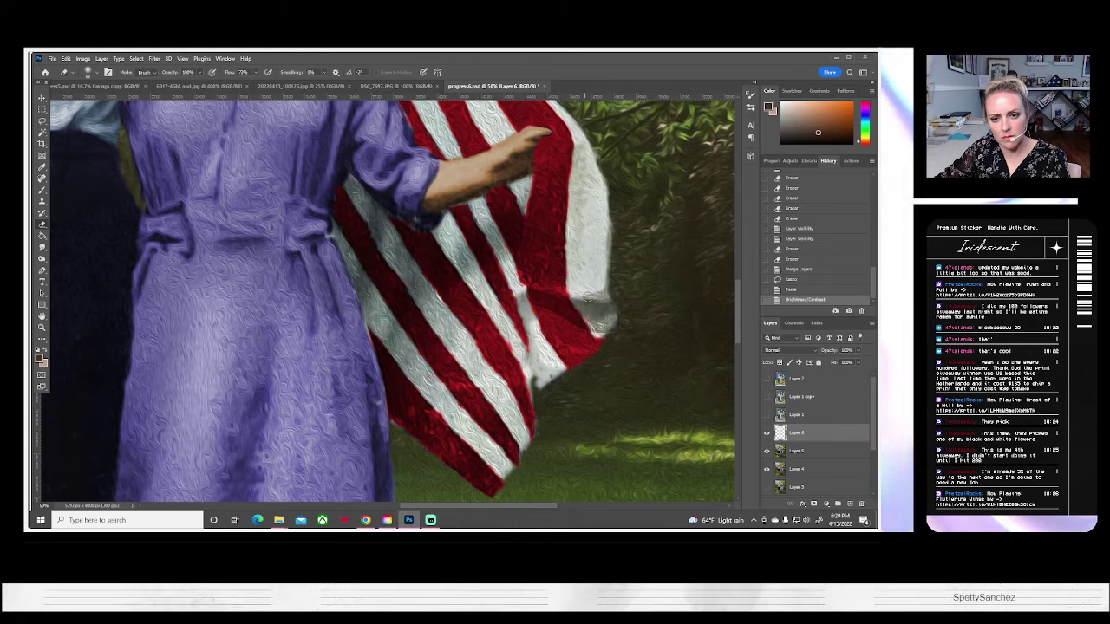
click(622, 301)
click(571, 295)
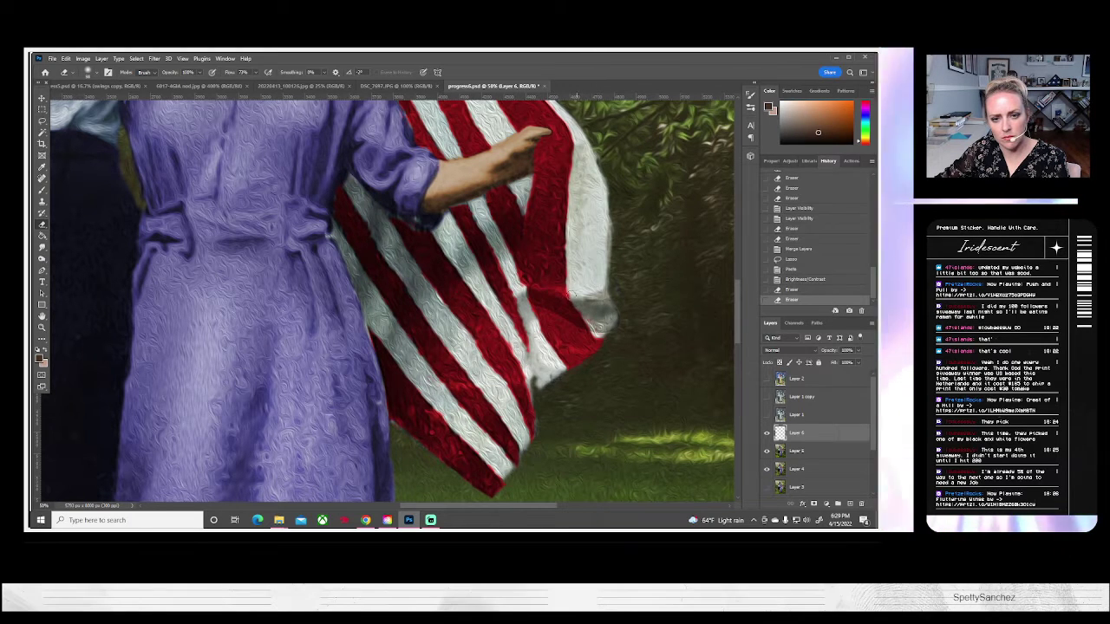
click(527, 287)
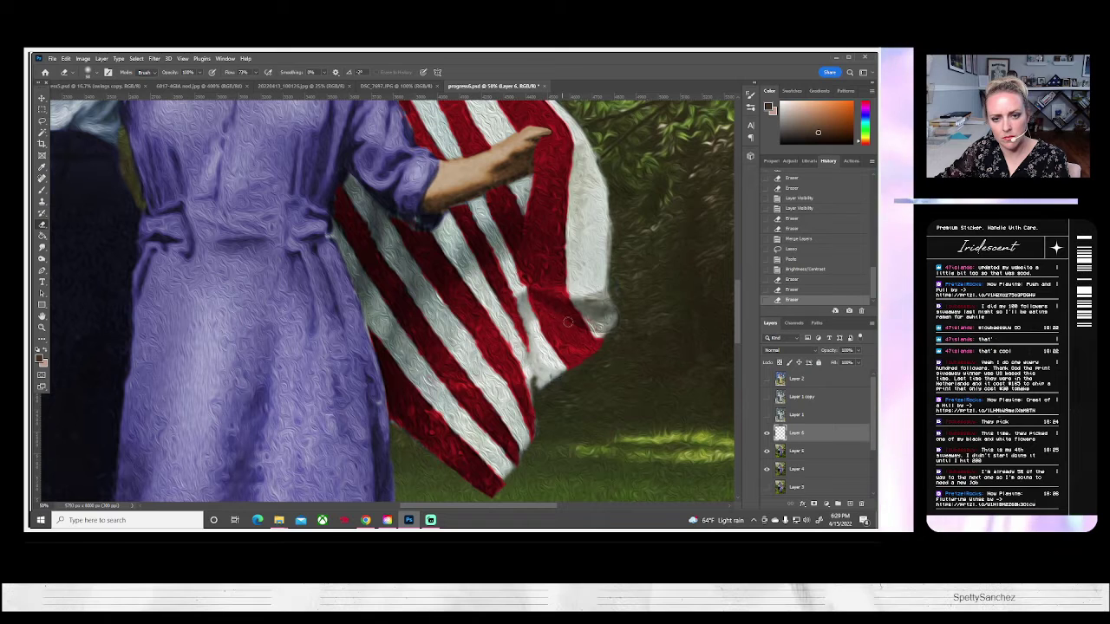
mouse_move(605, 332)
mouse_down()
mouse_move(632, 336)
mouse_move(618, 334)
mouse_move(619, 299)
mouse_move(646, 278)
mouse_up()
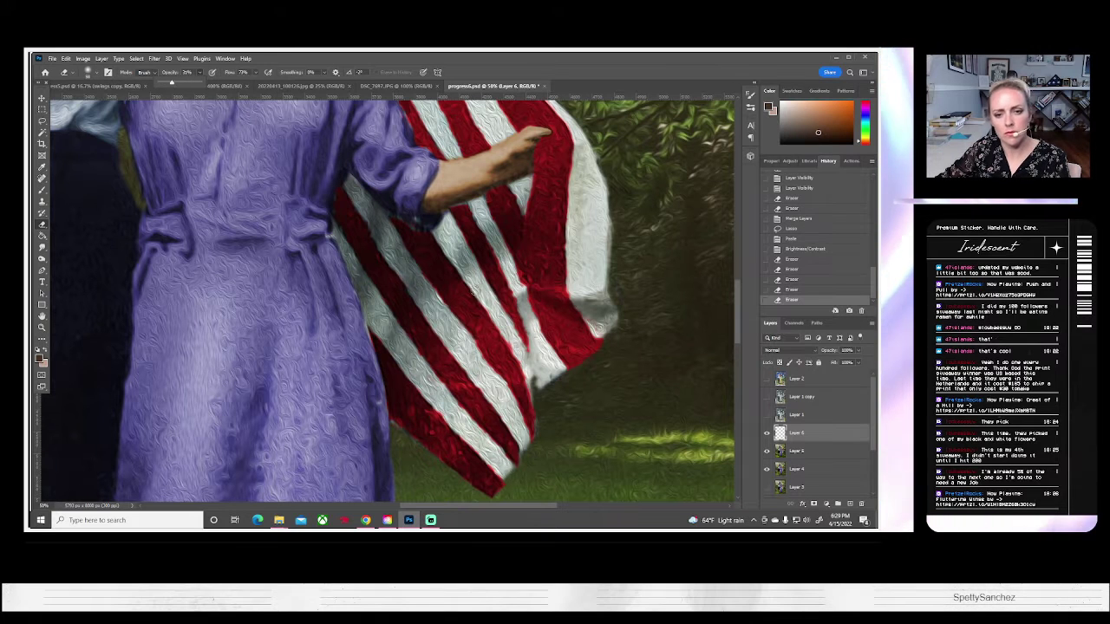
drag(592, 321, 632, 323)
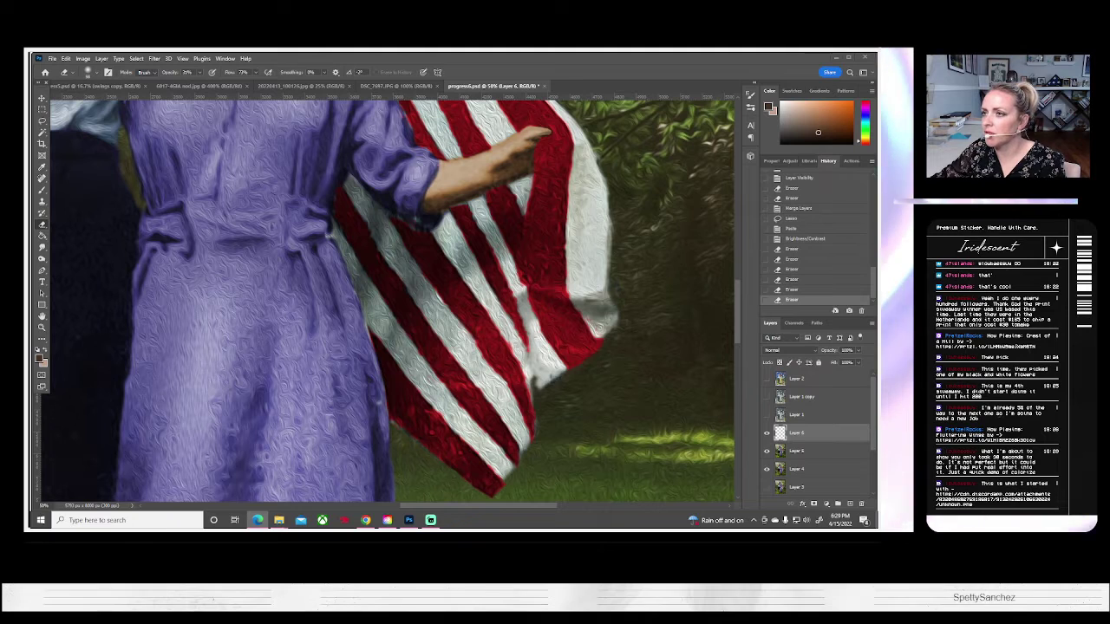
Switch to the browser window with unknown.png, examine the black-and-white superhero picture enlarged and whole, and move the window away.
drag(874, 174, 234, 84)
click(315, 273)
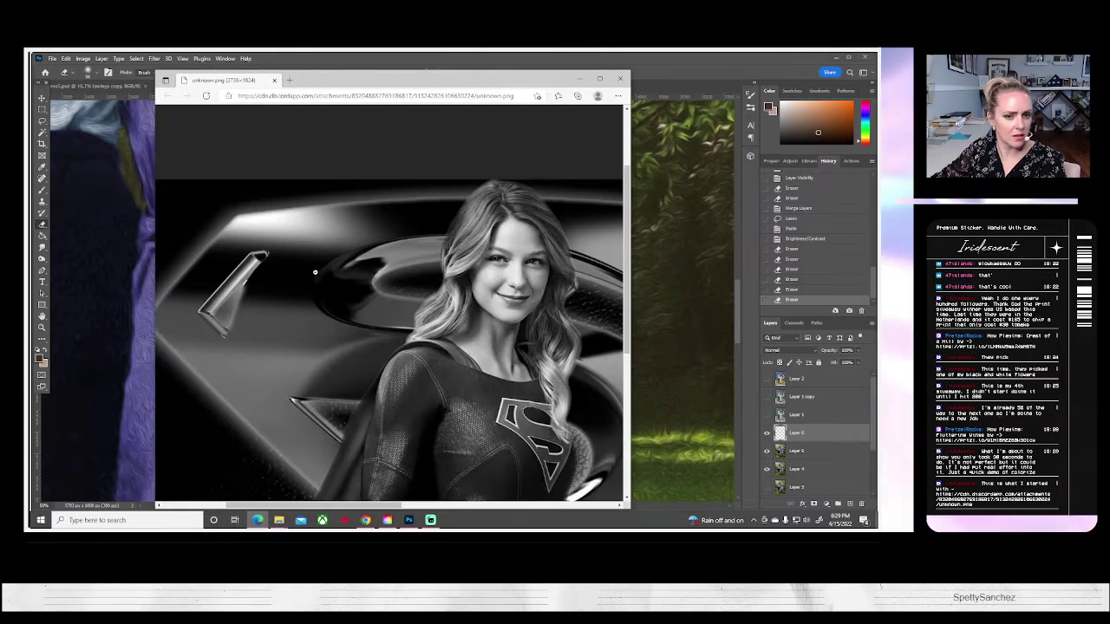
click(317, 274)
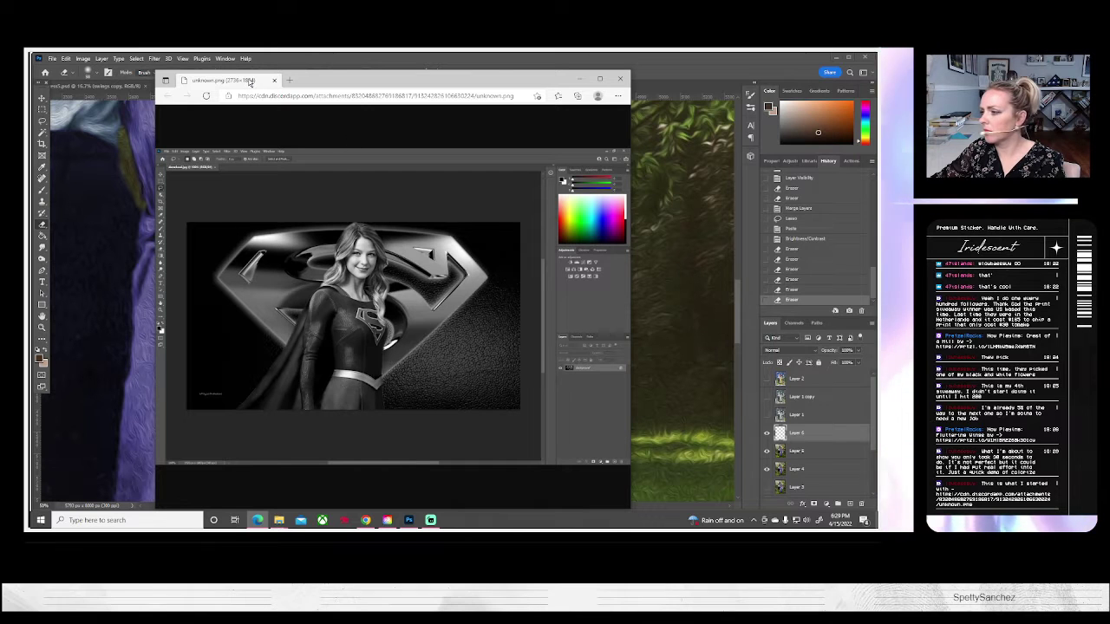
drag(250, 82, 875, 89)
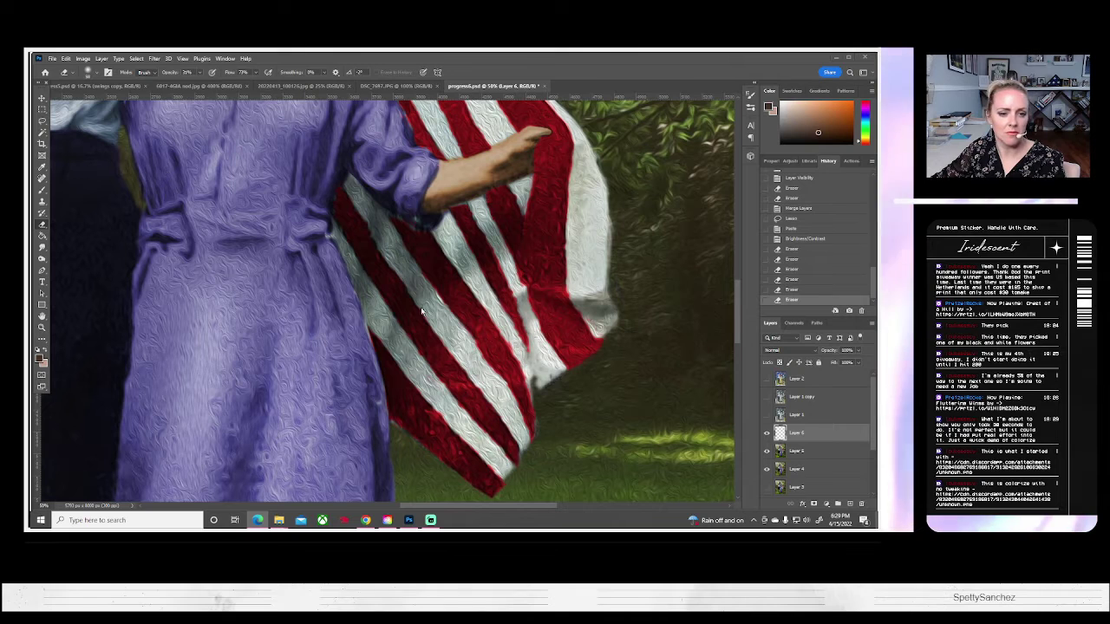
Compare the flag's folded corner with the fold shadow patch, Layer 6, hidden and shown.
click(767, 434)
click(766, 434)
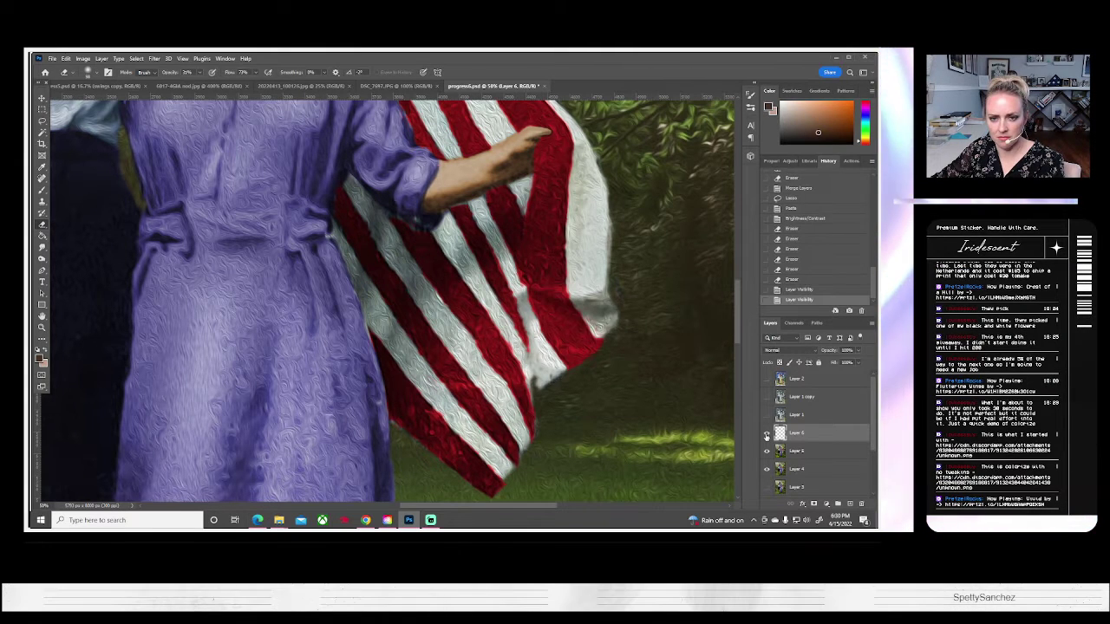
Merge the fold shadow patch, Layer 6, with the painting layer directly below it.
right_click(766, 449)
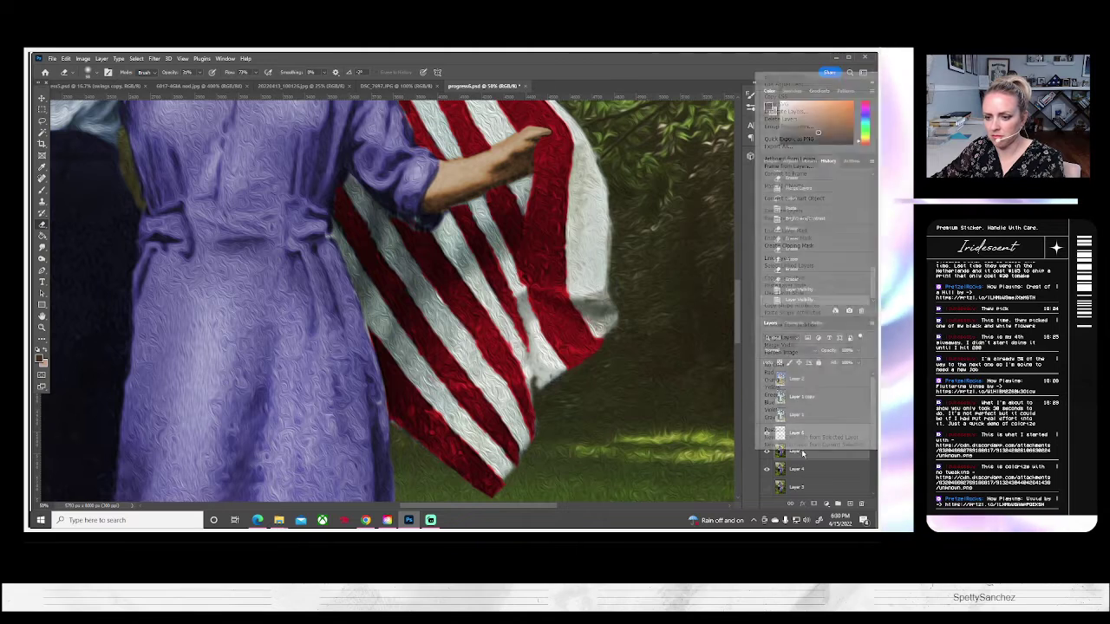
click(779, 337)
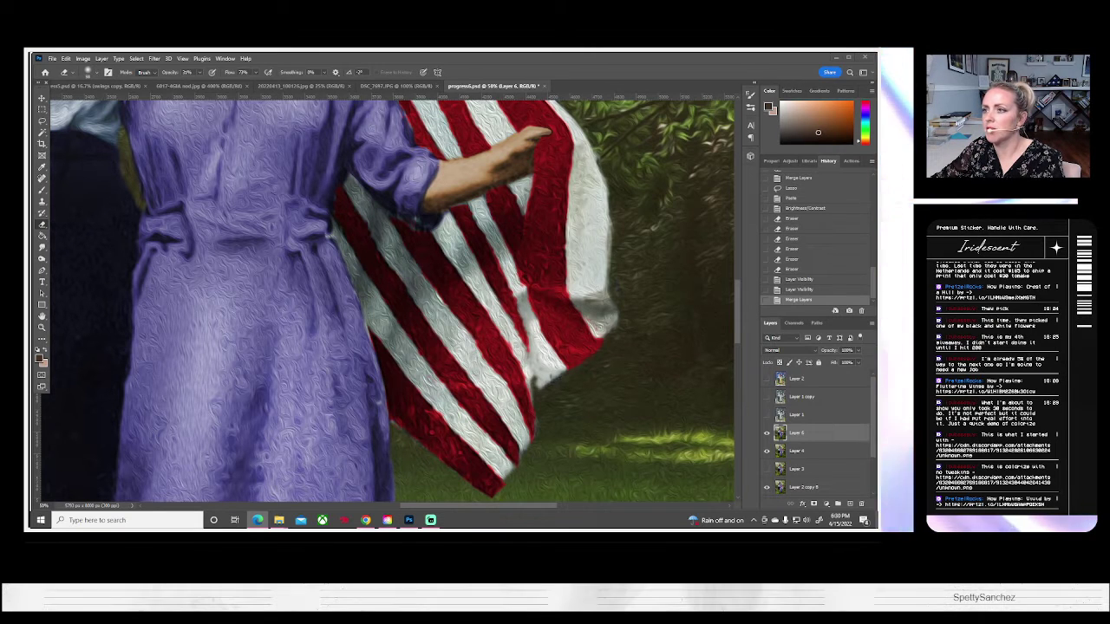
Compare the black-and-white and colorized superhero pictures in the browser window, and close that window.
drag(876, 94, 449, 83)
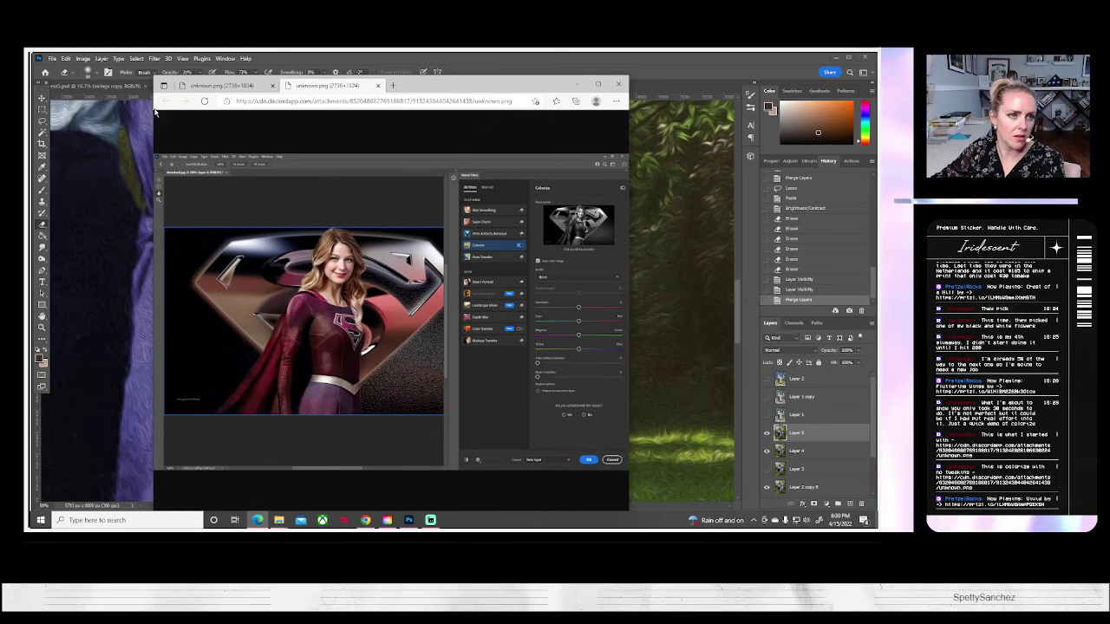
click(208, 87)
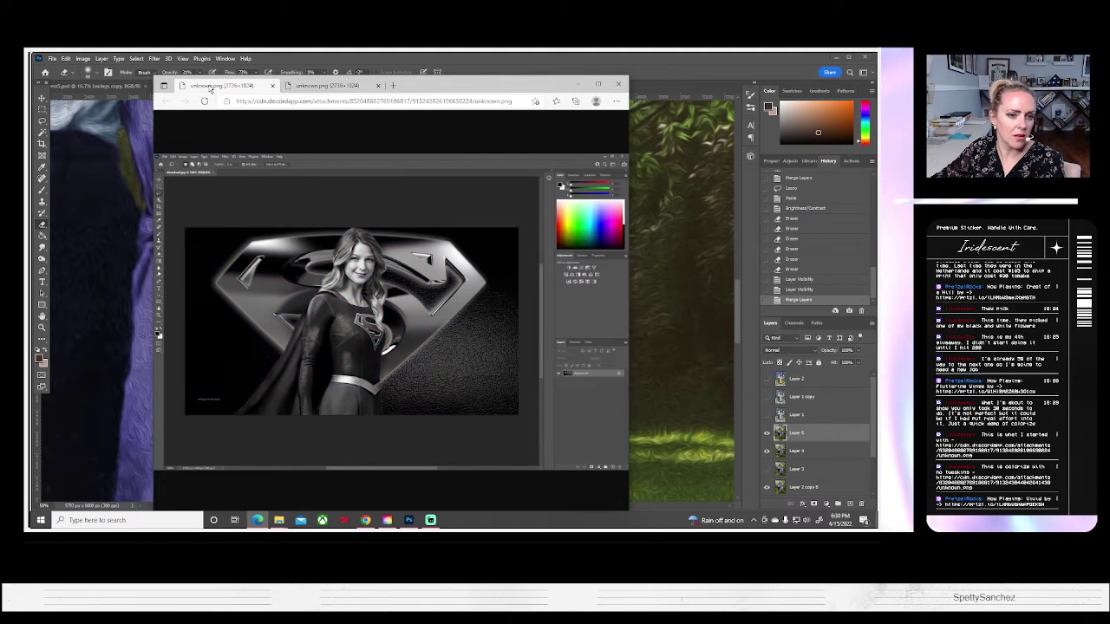
click(321, 88)
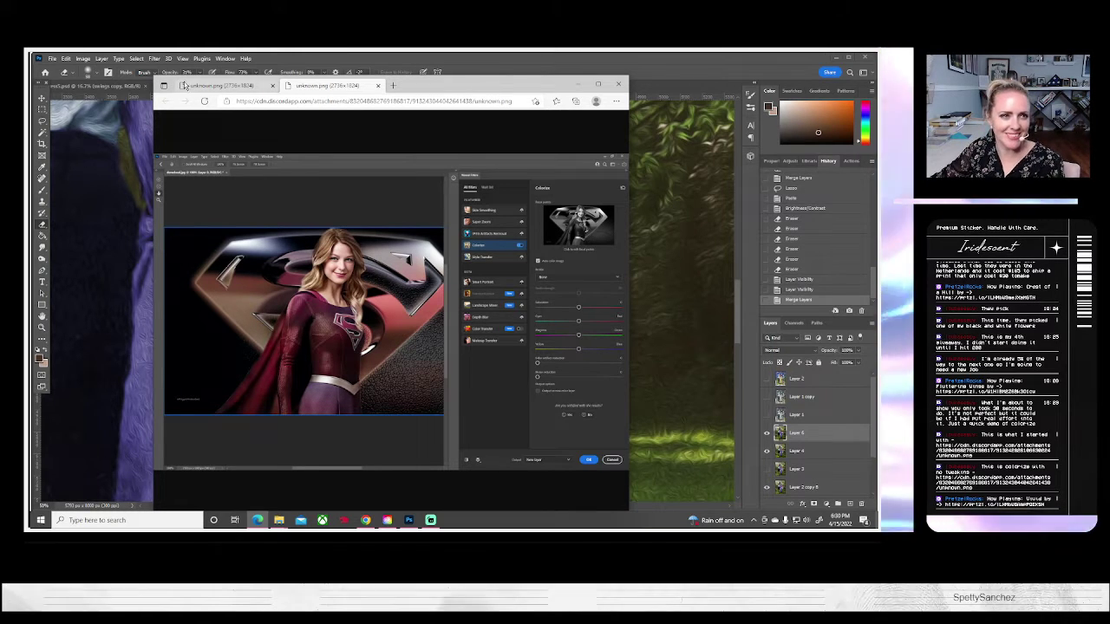
click(211, 89)
click(303, 92)
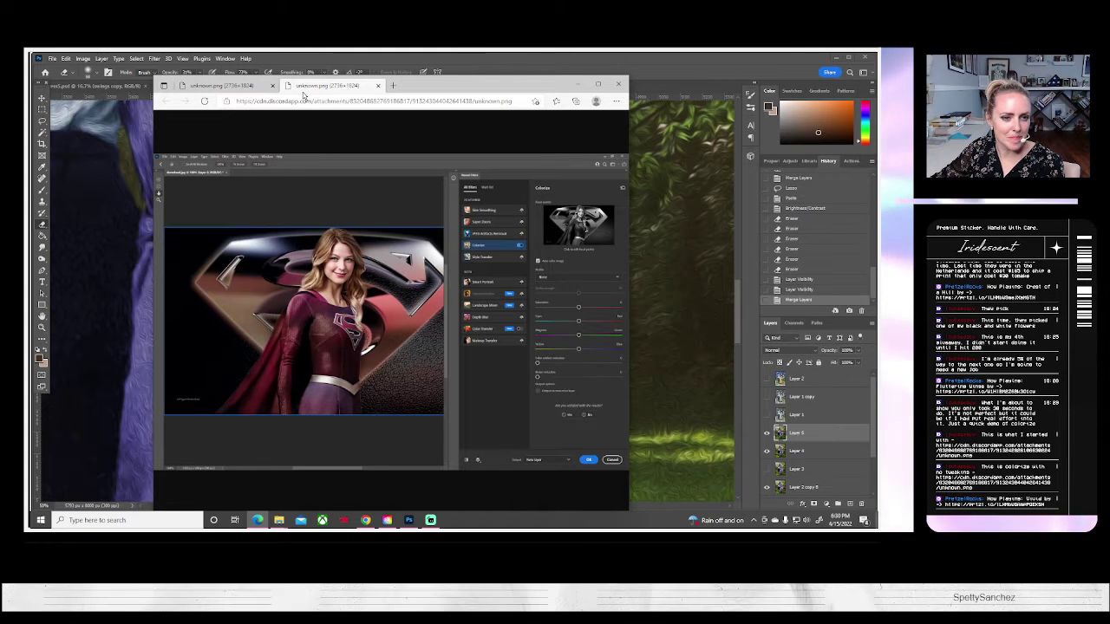
click(618, 84)
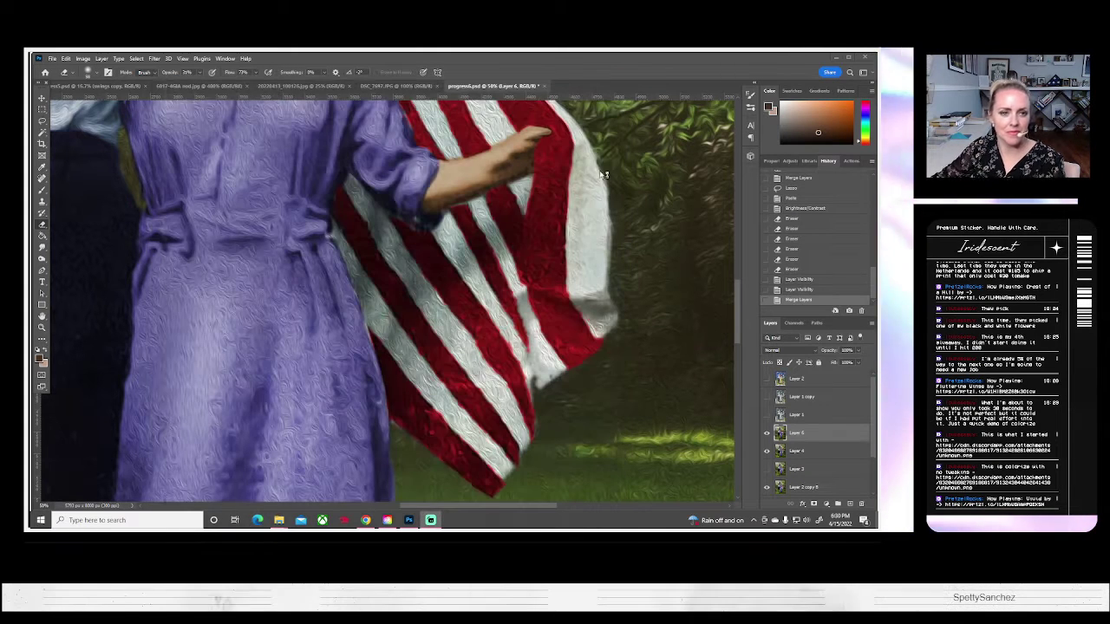
Check the woman and flag area, switch to the porch family composite document, and examine its scene and source photos enlarged.
scroll(304, 431, up, 10)
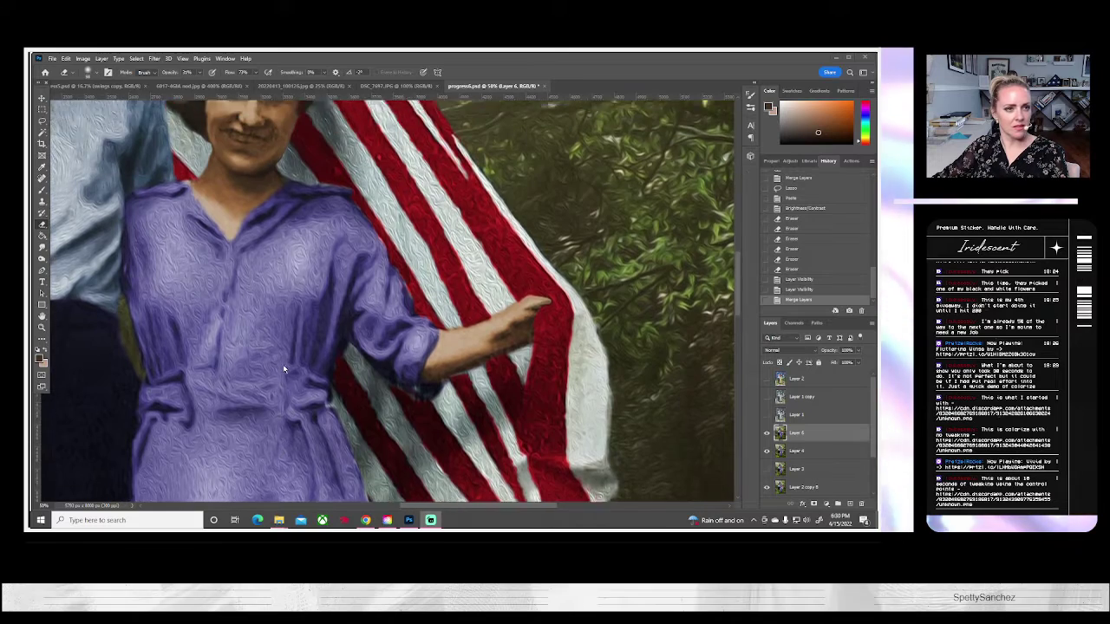
scroll(283, 366, down, 6)
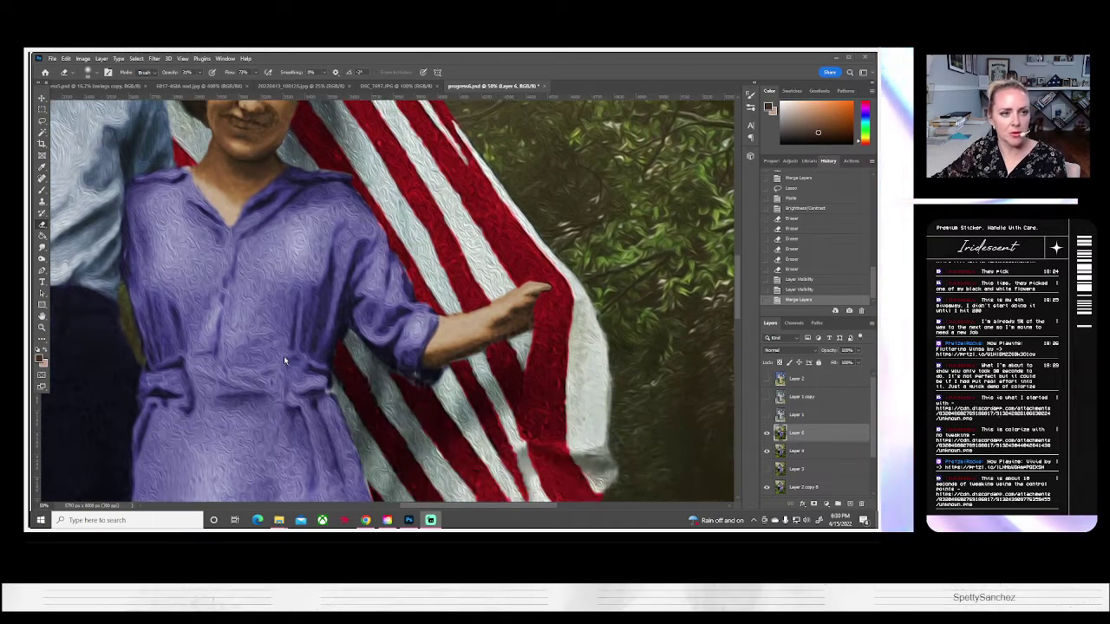
scroll(323, 370, down, 2)
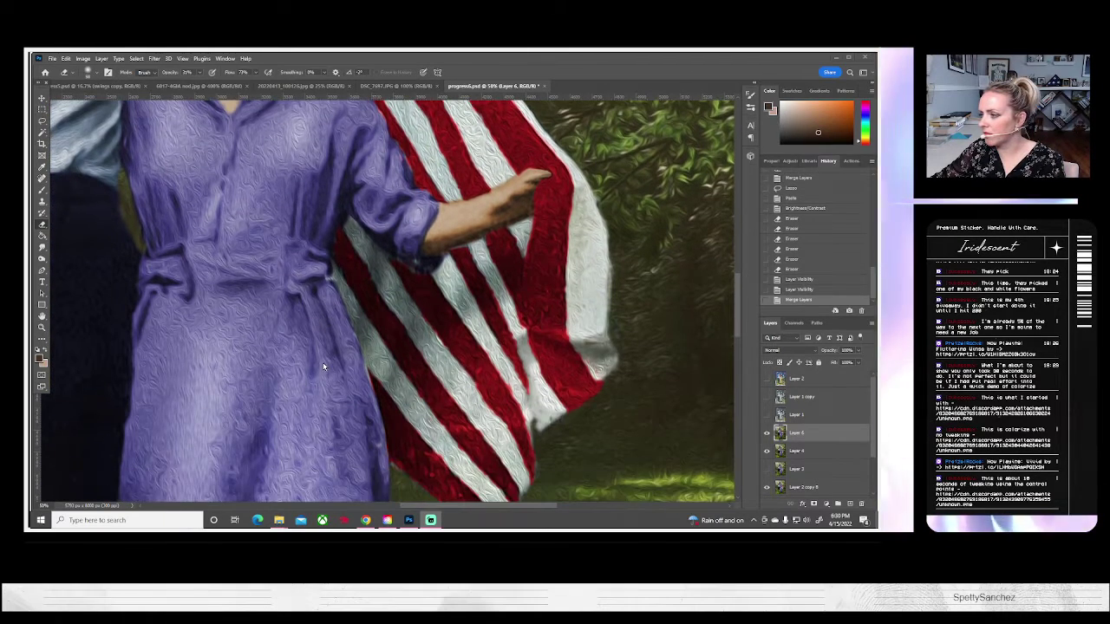
click(394, 86)
click(295, 87)
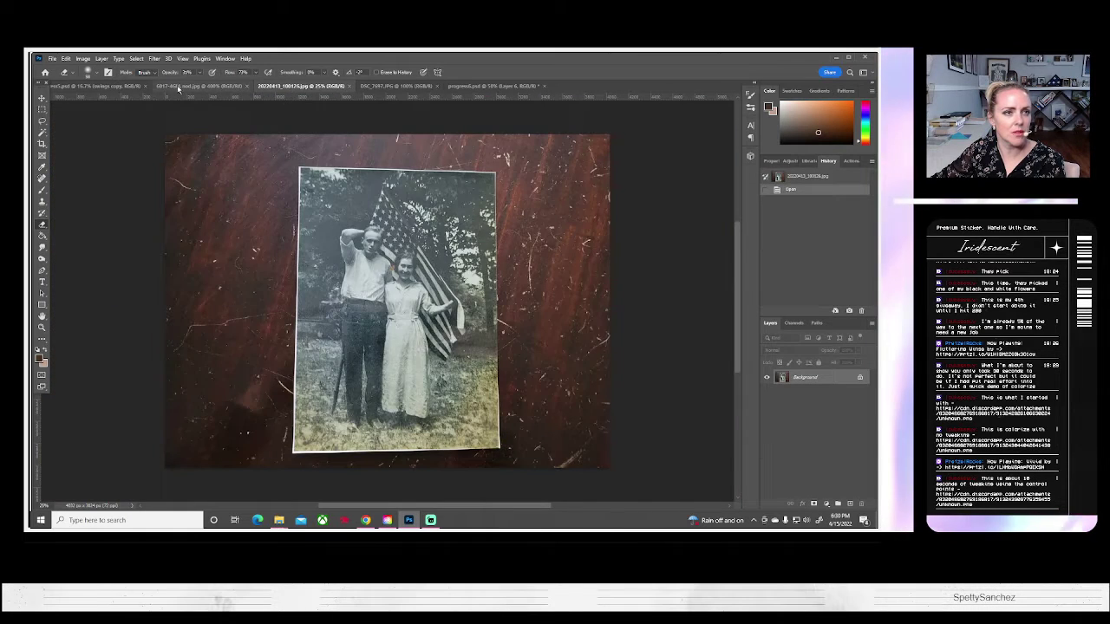
click(200, 86)
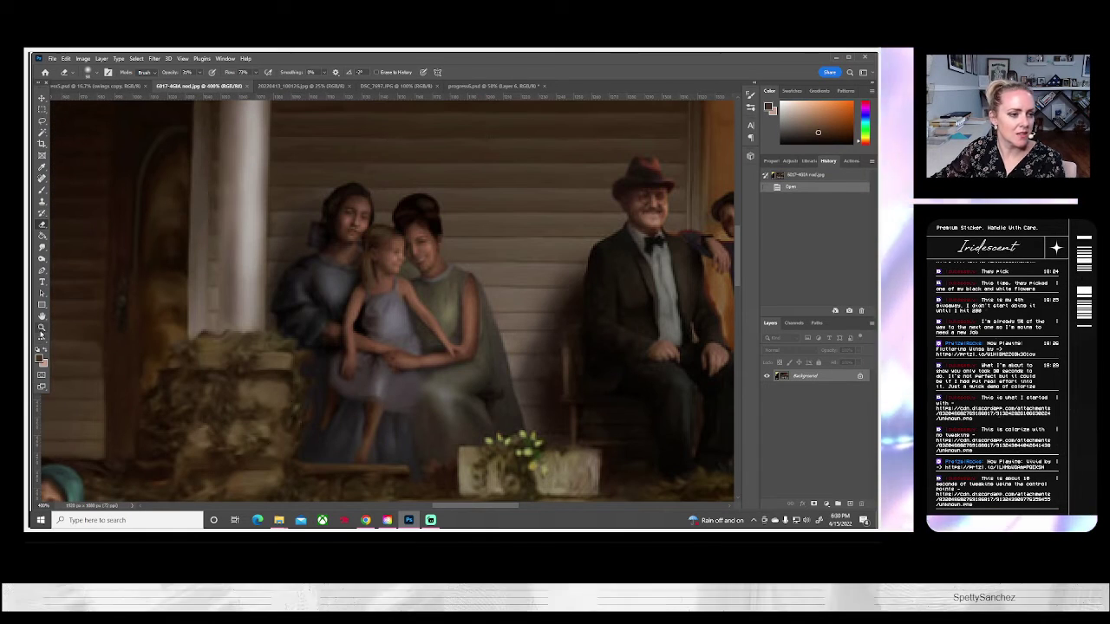
click(41, 327)
click(297, 72)
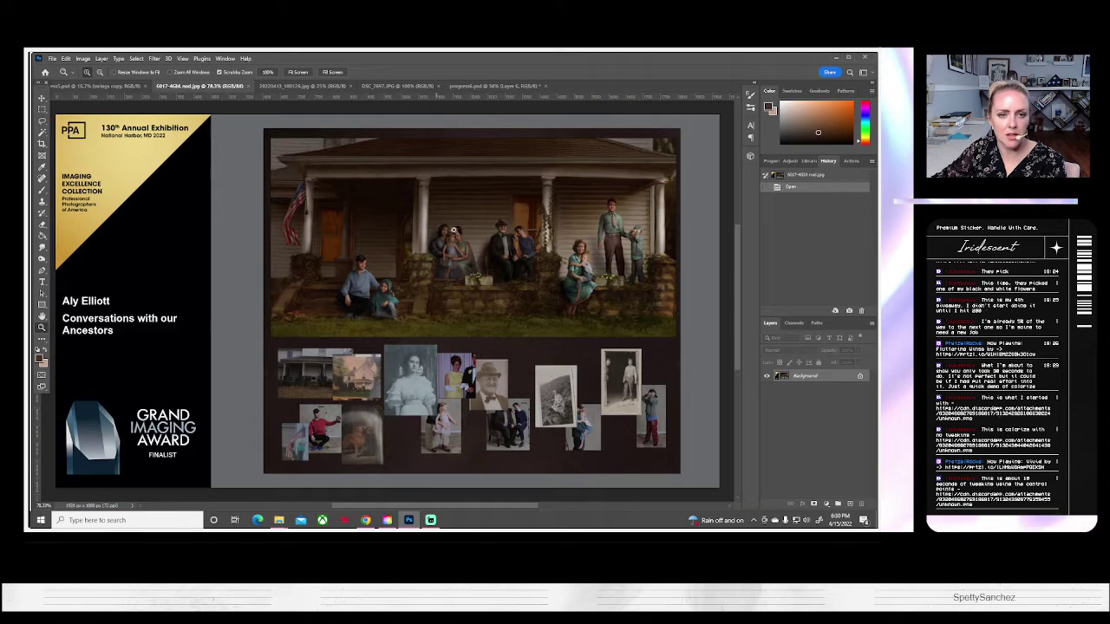
click(455, 234)
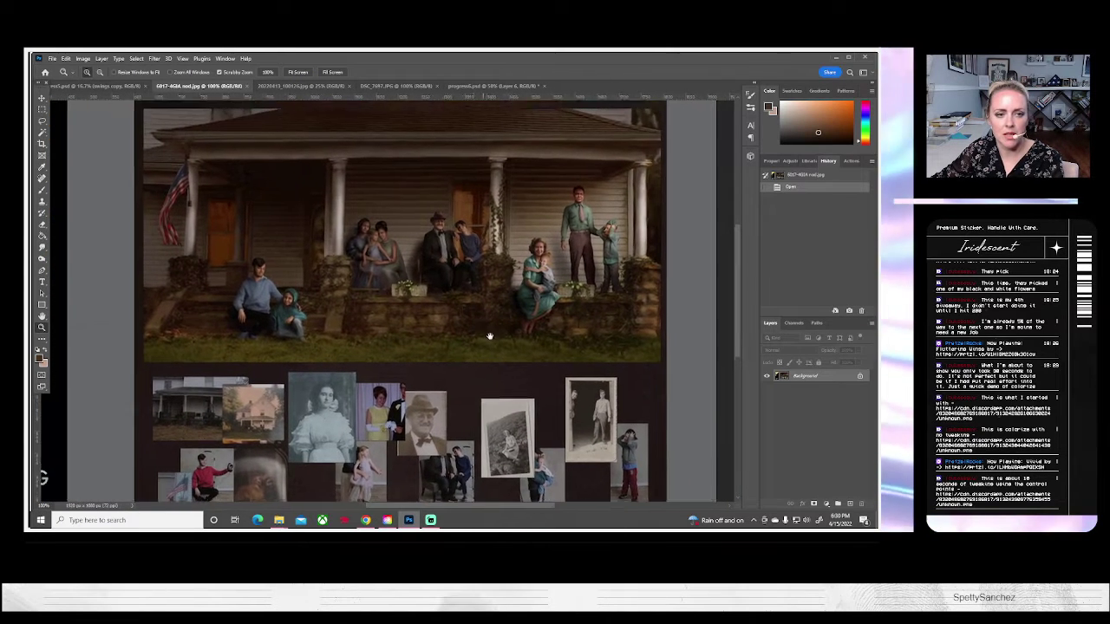
drag(490, 337, 501, 316)
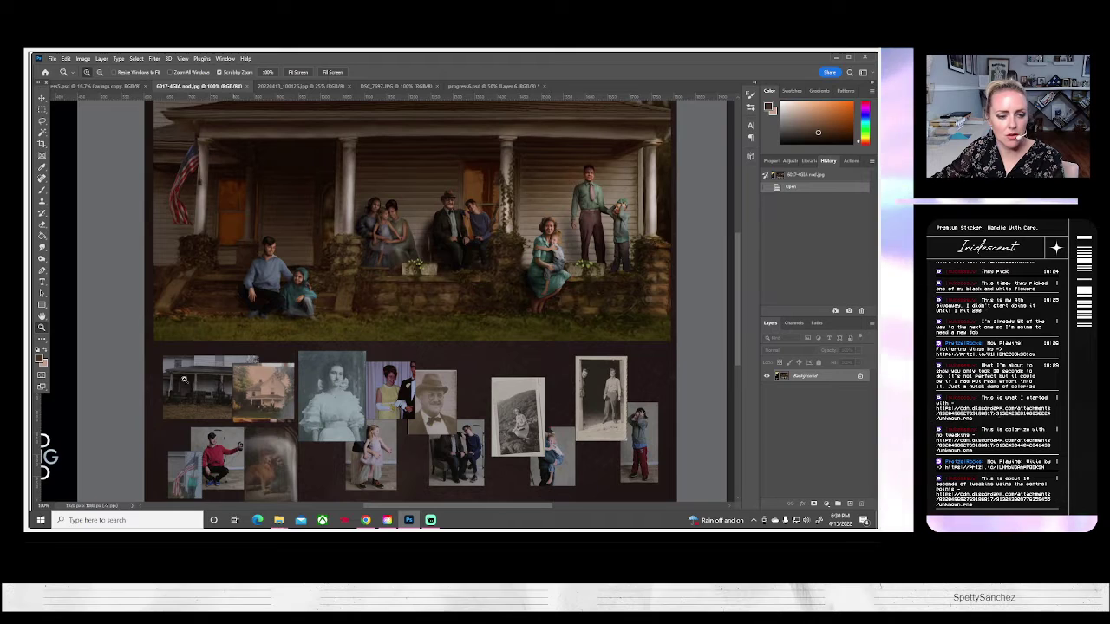
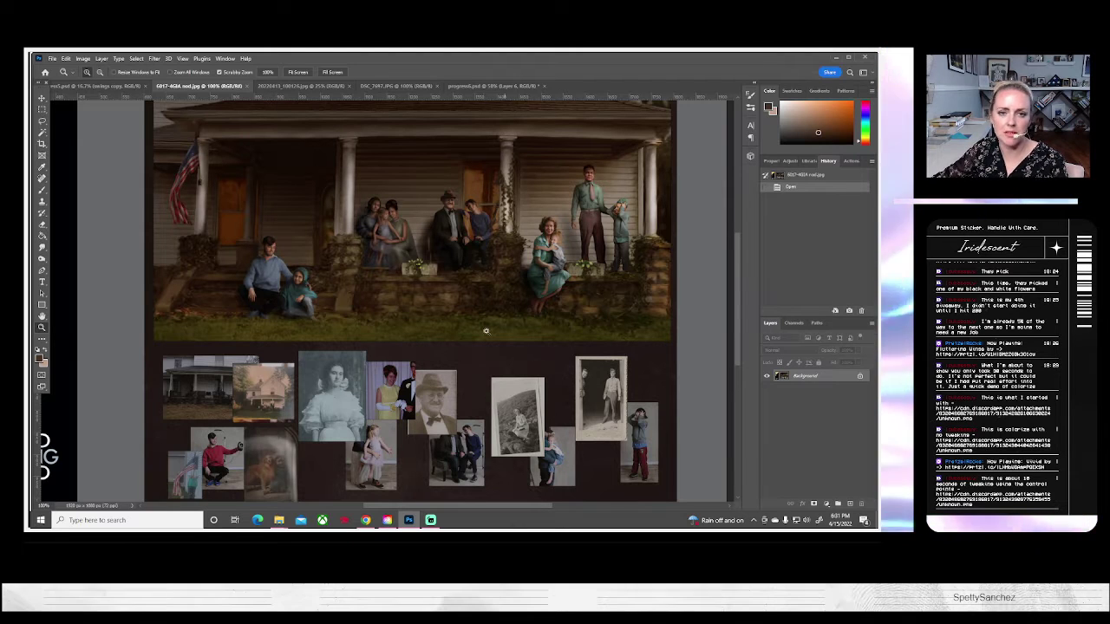
Return to progress.psd, lasso the narrow white fold near the flag's lower corner, and copy it onto a new layer.
click(483, 86)
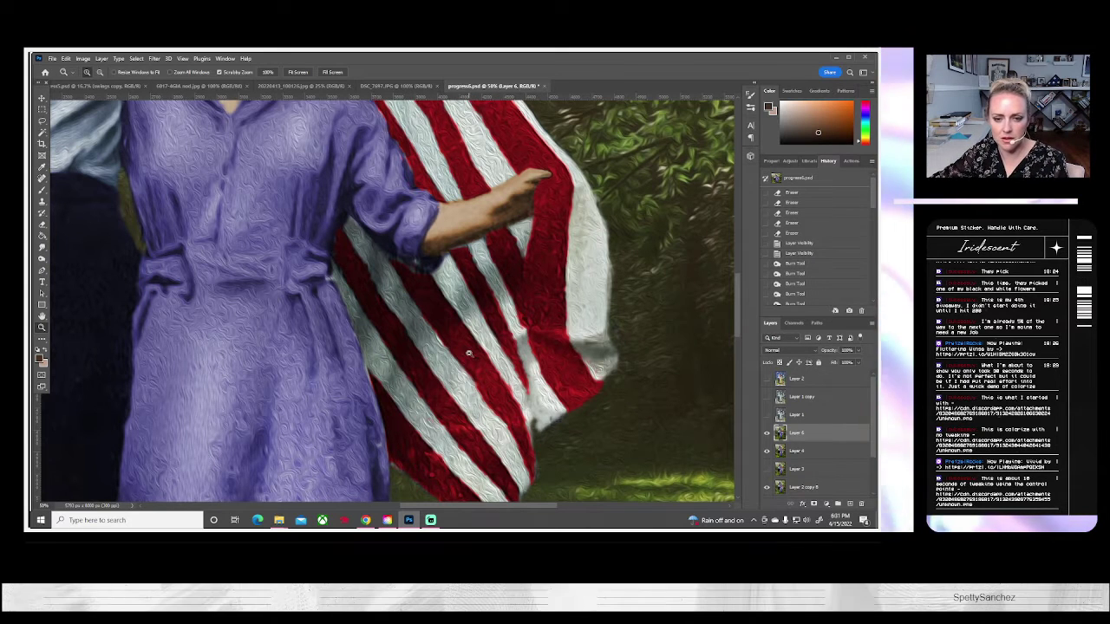
click(41, 122)
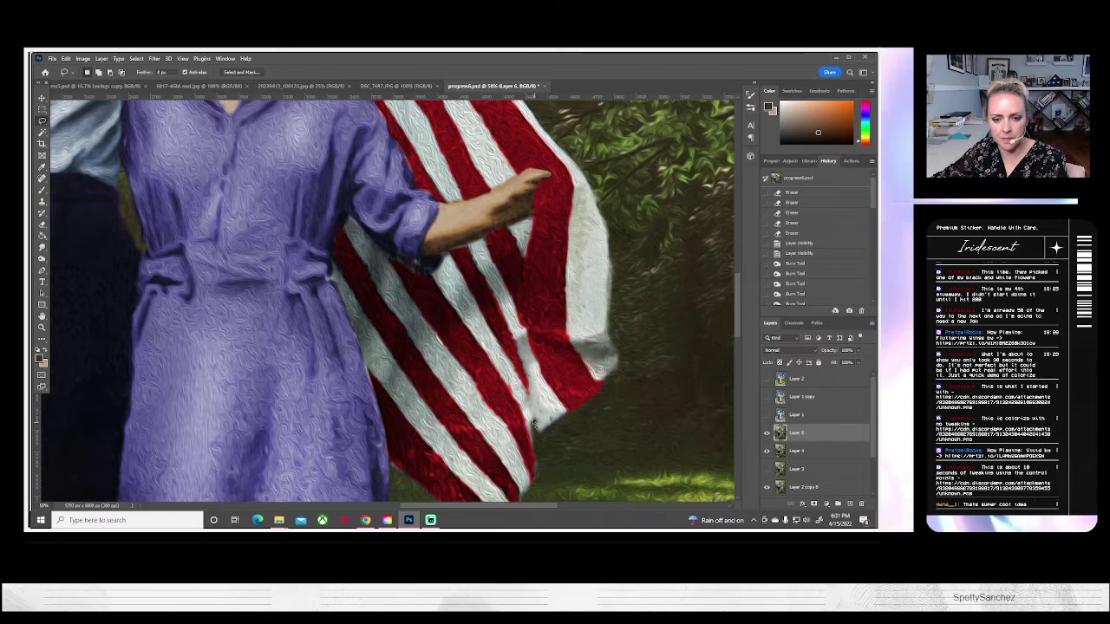
mouse_move(527, 349)
mouse_down()
mouse_move(538, 459)
mouse_move(522, 439)
mouse_move(524, 335)
mouse_up()
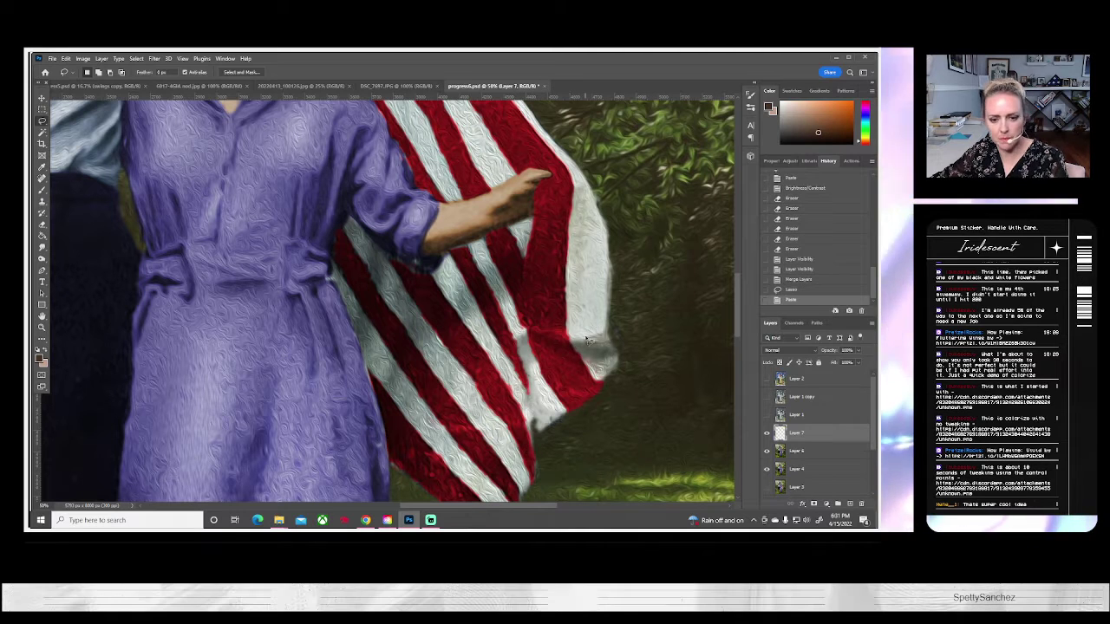
key(ctrl+c)
key(ctrl+v)
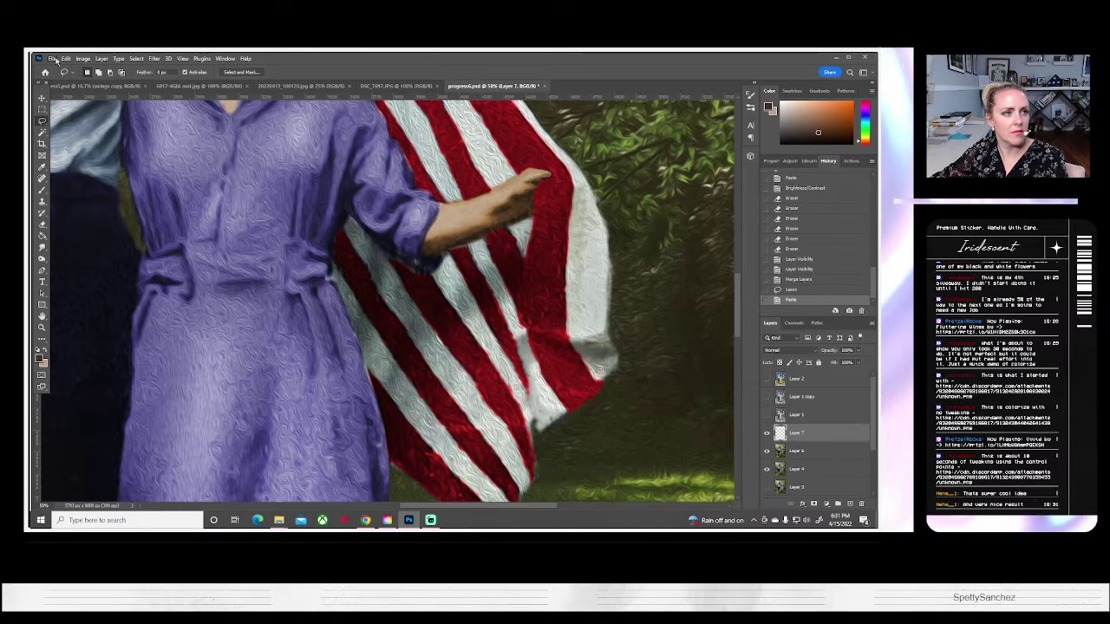
Darken the copied narrow fold patch with a Brightness/Contrast adjustment, brightness about -78.
click(82, 58)
mouse_move(104, 80)
click(198, 80)
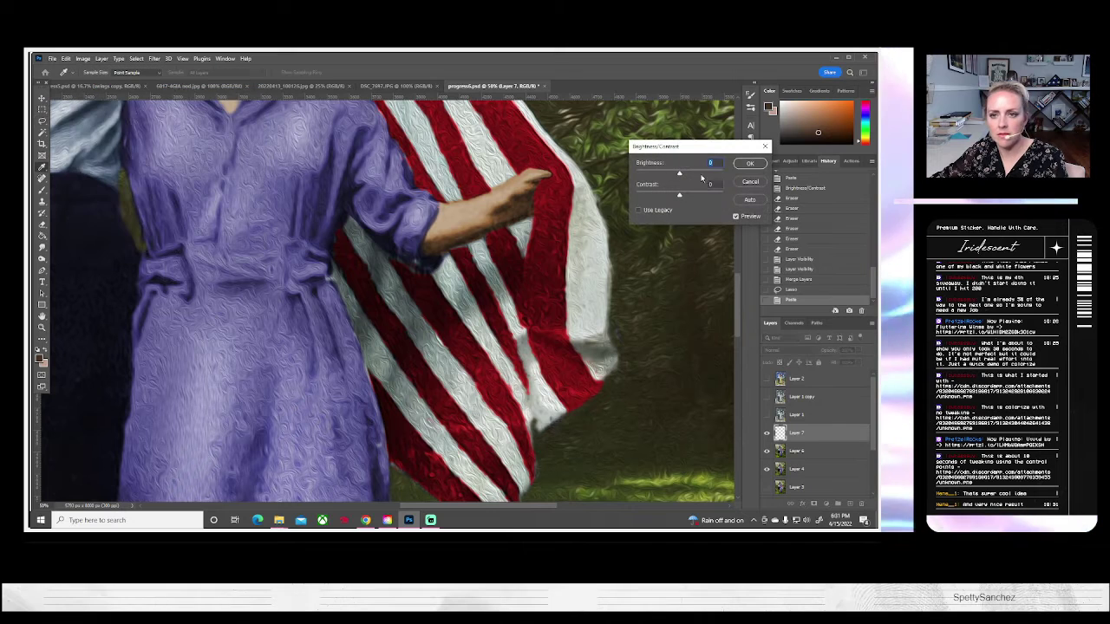
drag(676, 177, 657, 180)
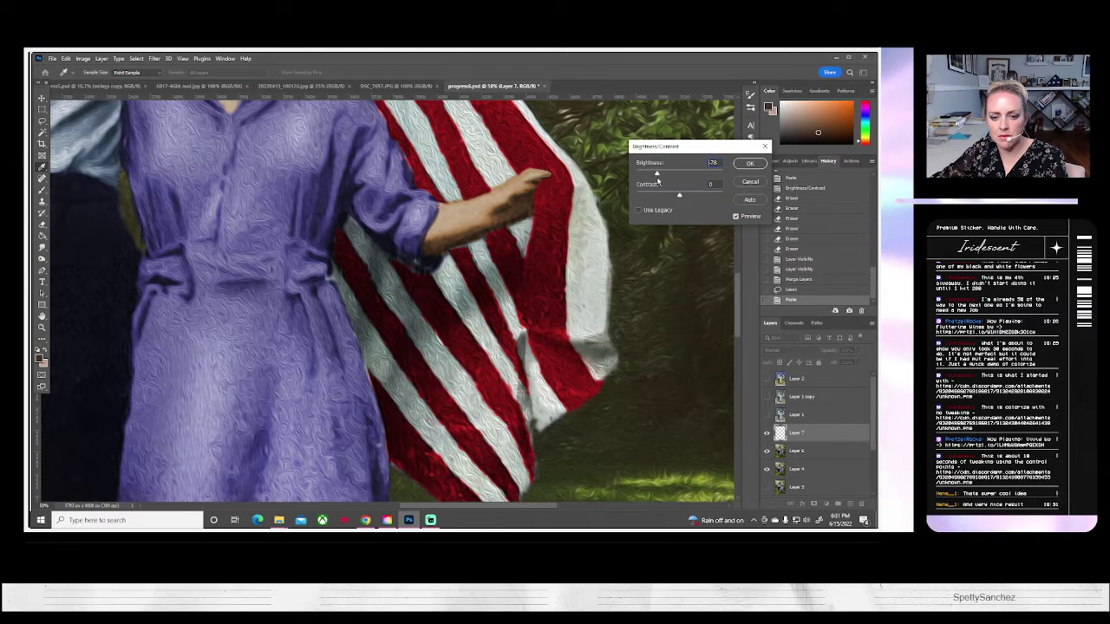
key(Return)
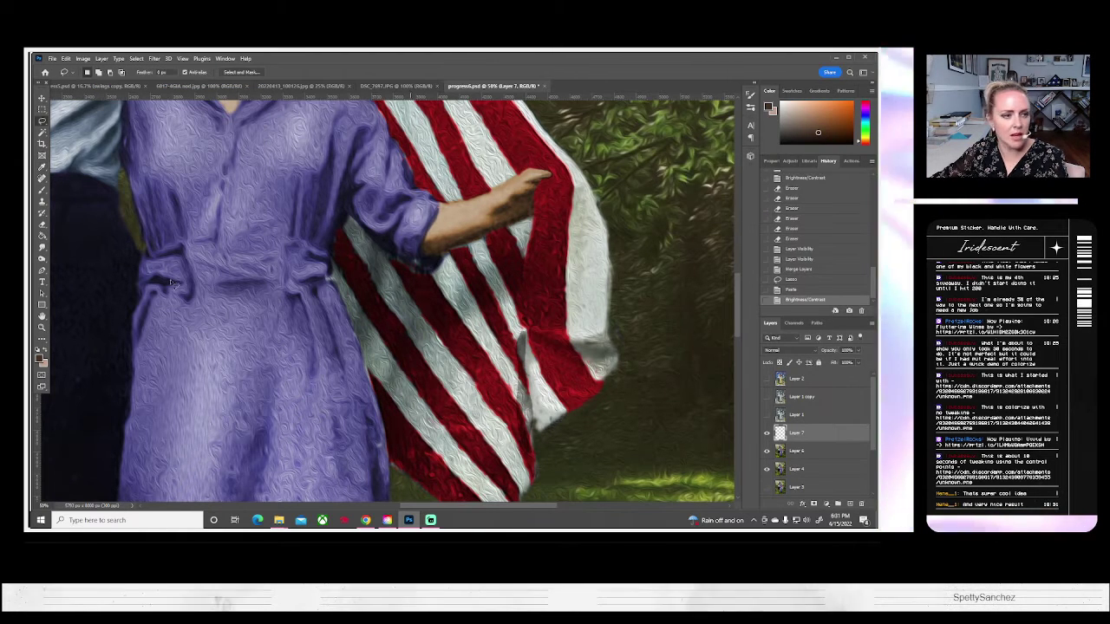
Lightly erase the upper tip of the darkened fold patch with the soft low-opacity Eraser.
click(41, 225)
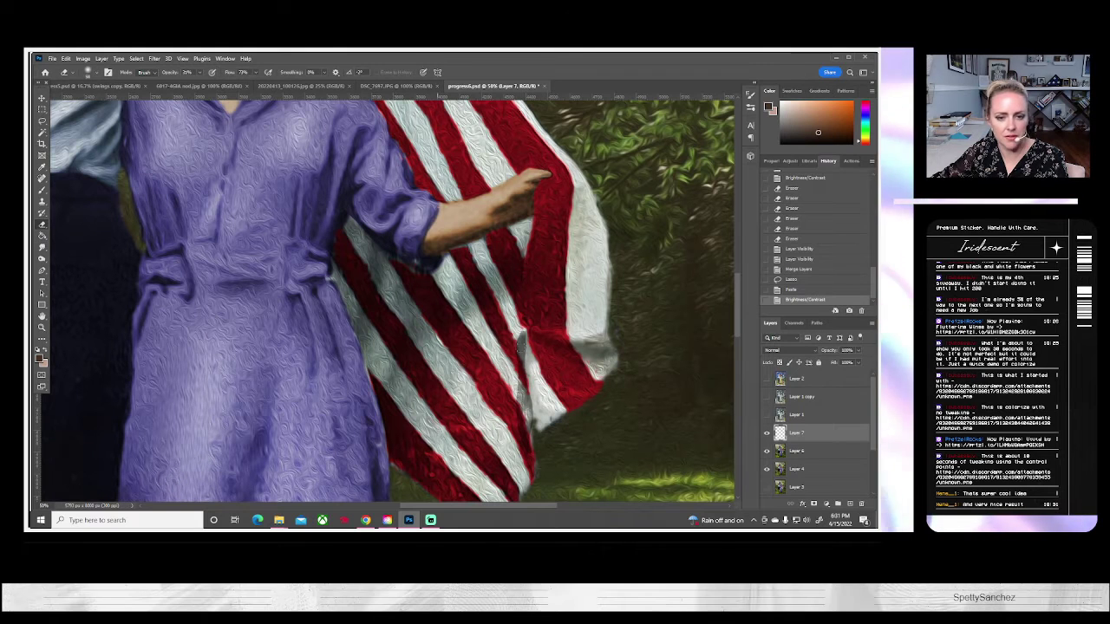
drag(526, 327, 524, 343)
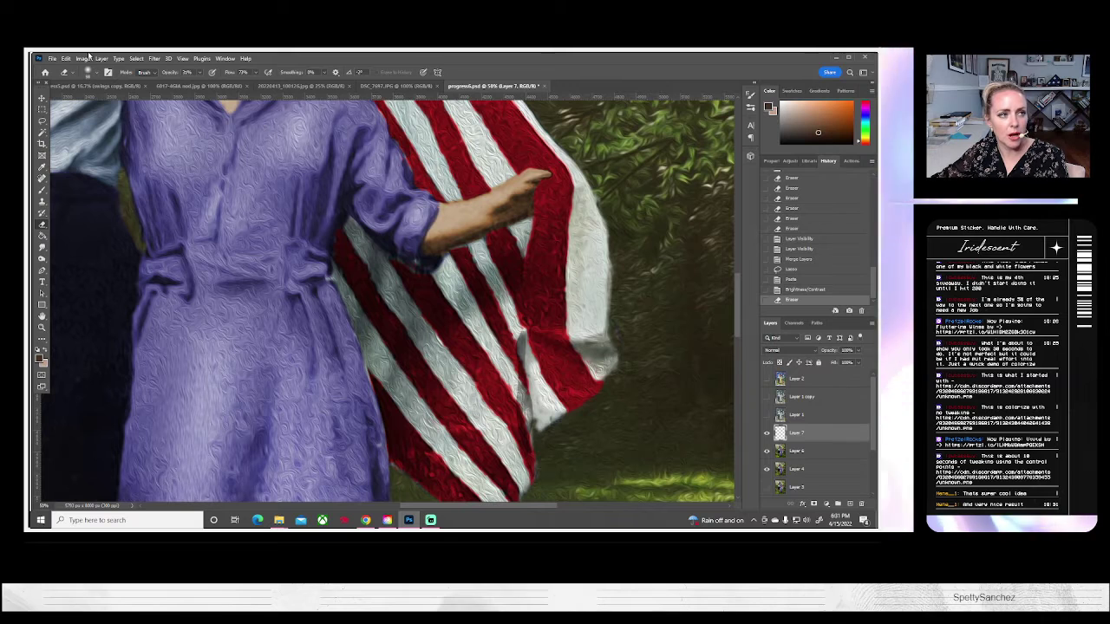
click(83, 58)
click(84, 58)
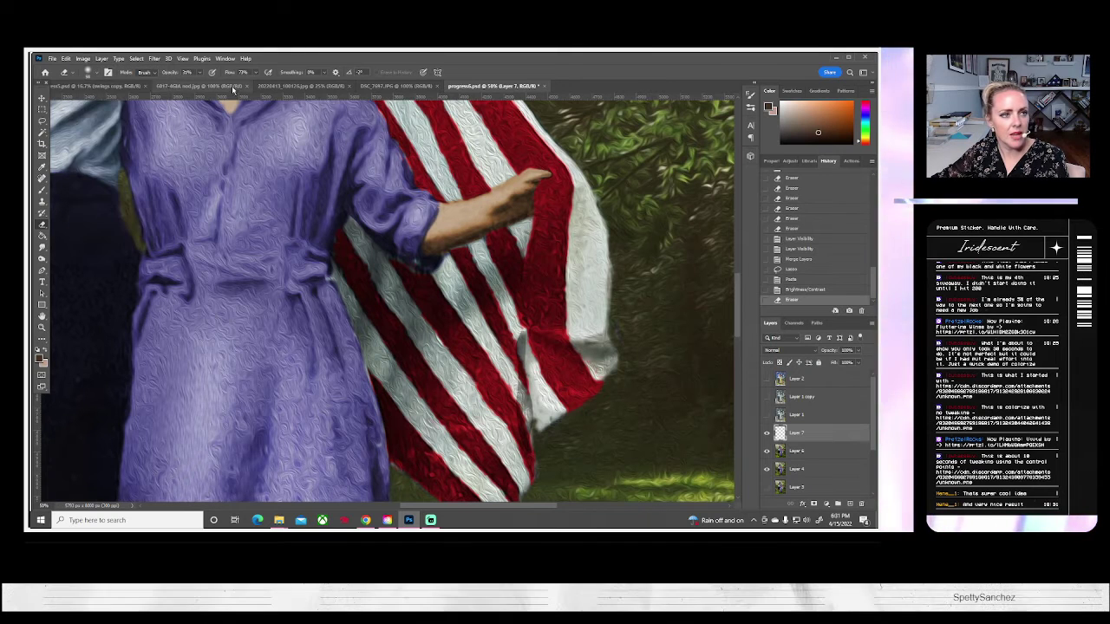
Raise the Eraser opacity to 100%, try a stroke down the narrow fold patch, and undo that stroke.
click(200, 73)
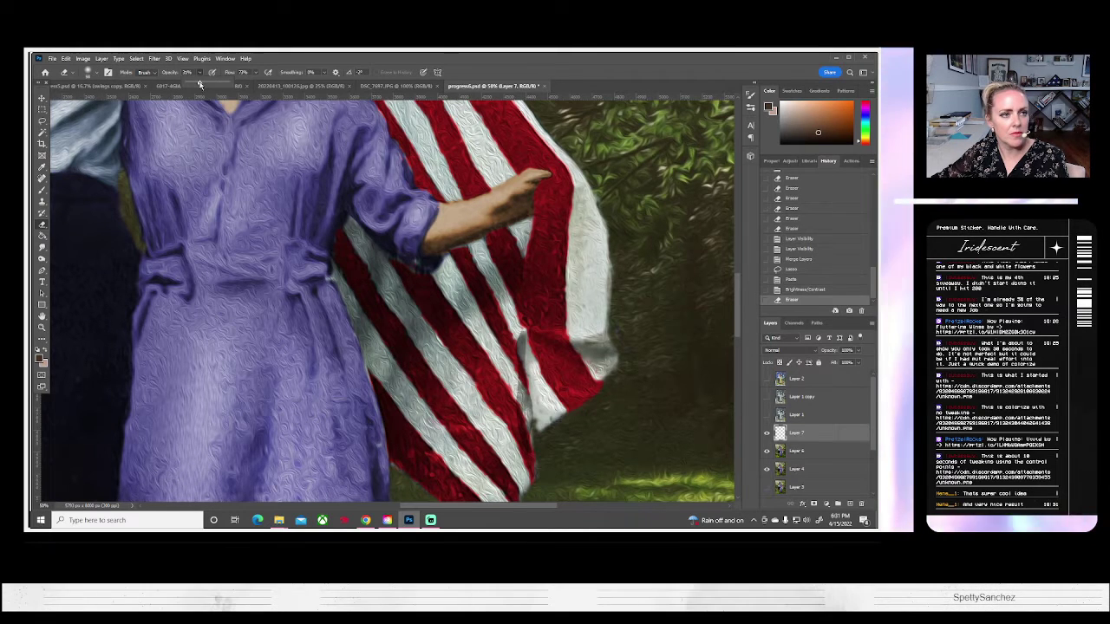
drag(198, 82, 229, 83)
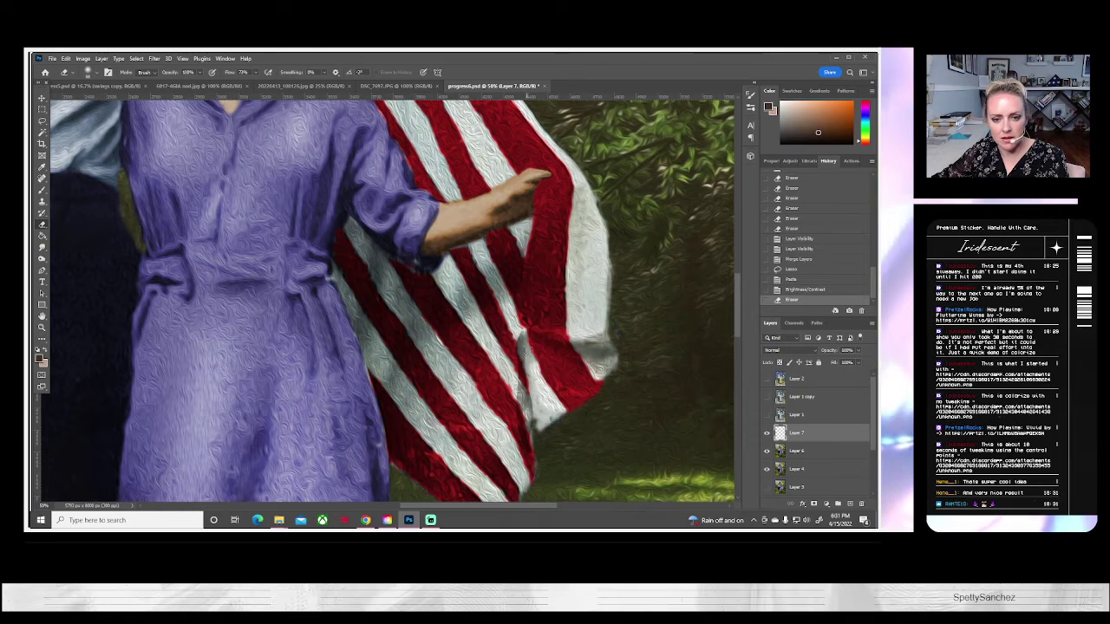
drag(527, 358, 539, 382)
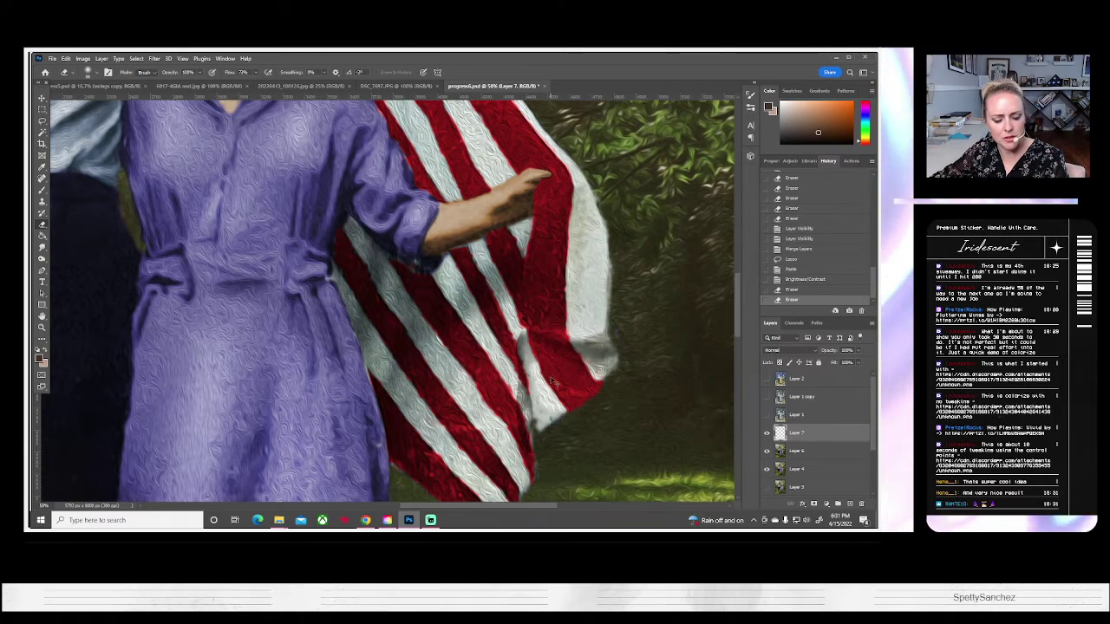
key(ctrl+z)
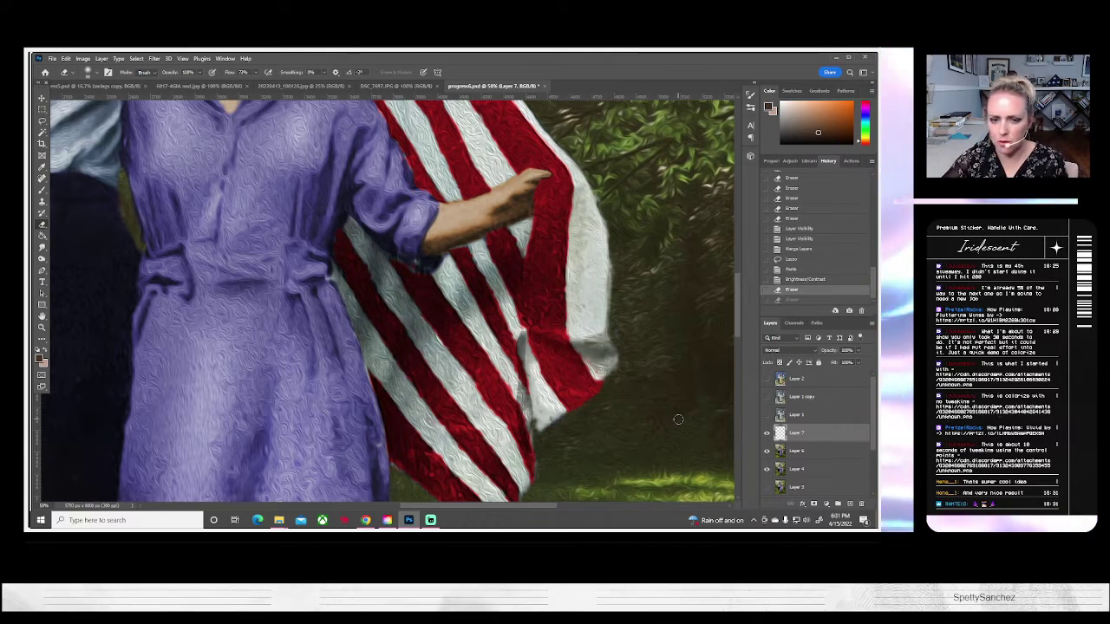
Erase the darkened patch's spill along the narrow fold's edges and down over the neighbouring stripes at 100% opacity.
click(527, 333)
click(528, 334)
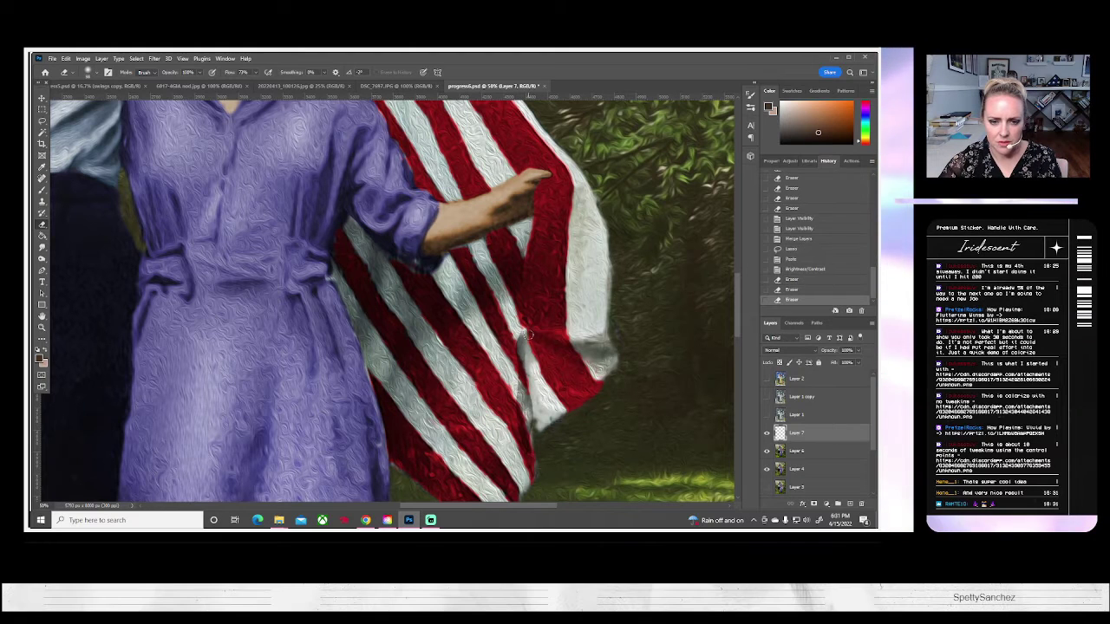
click(531, 340)
click(537, 387)
click(538, 390)
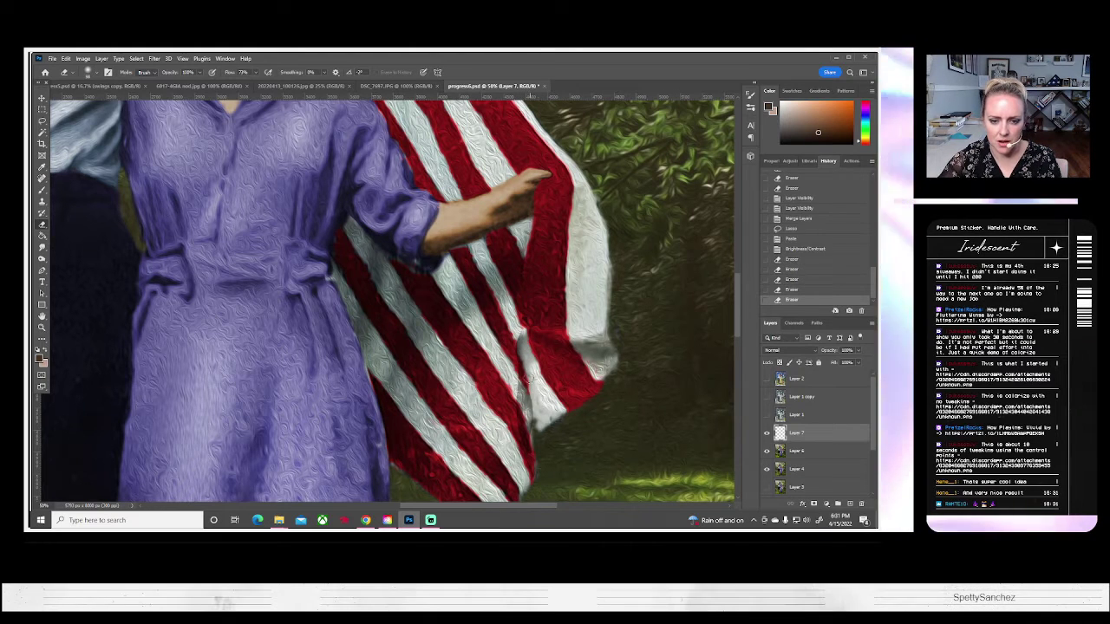
click(531, 397)
click(528, 403)
click(533, 420)
click(535, 436)
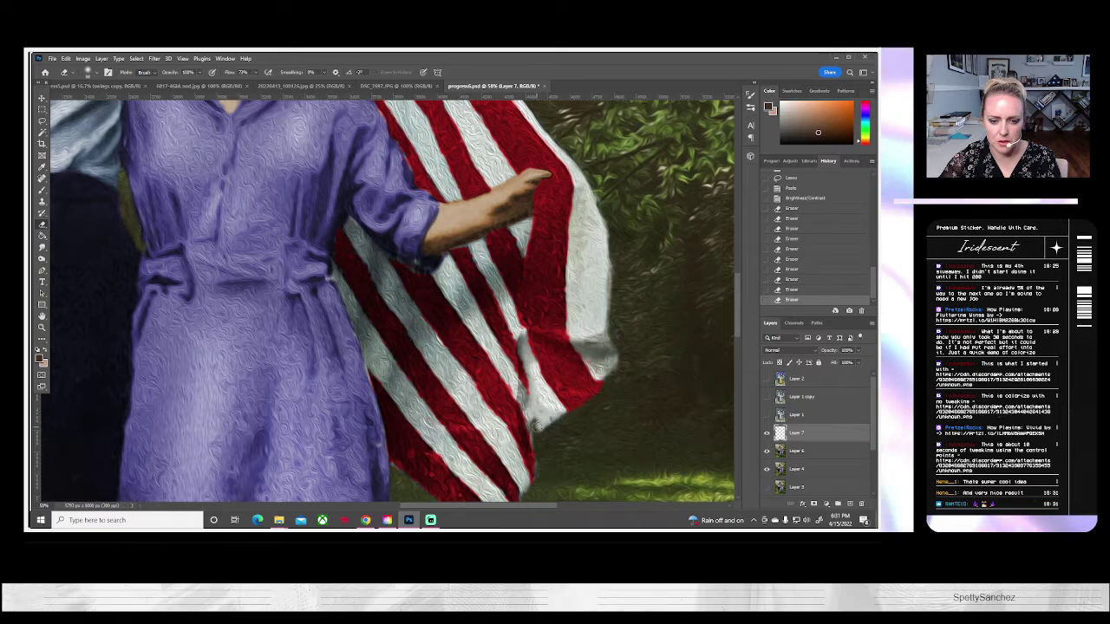
click(530, 446)
click(519, 456)
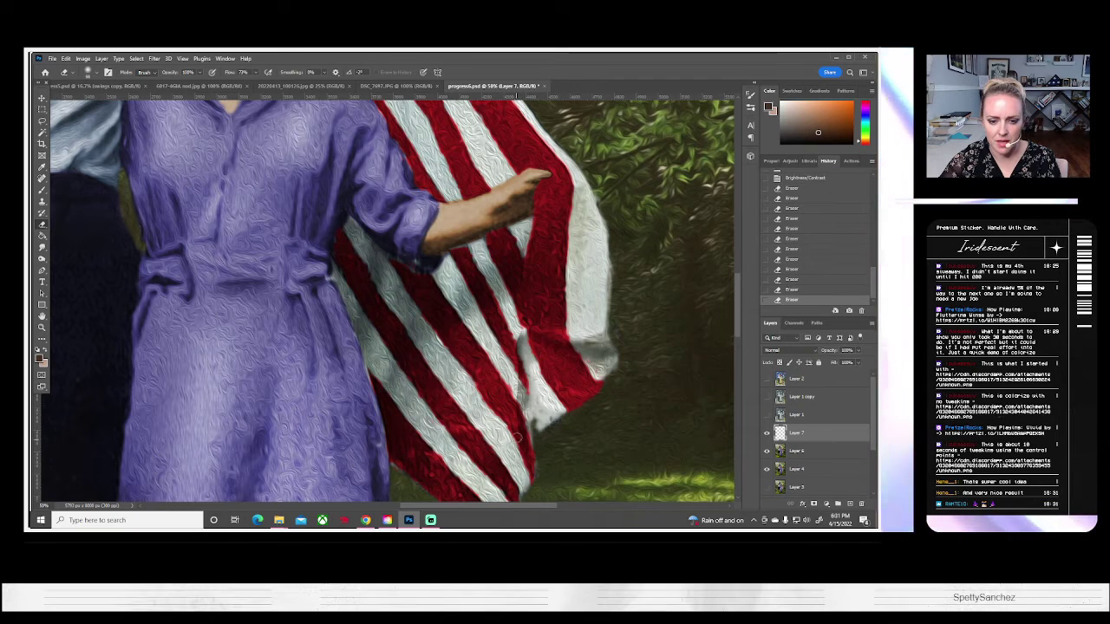
click(502, 412)
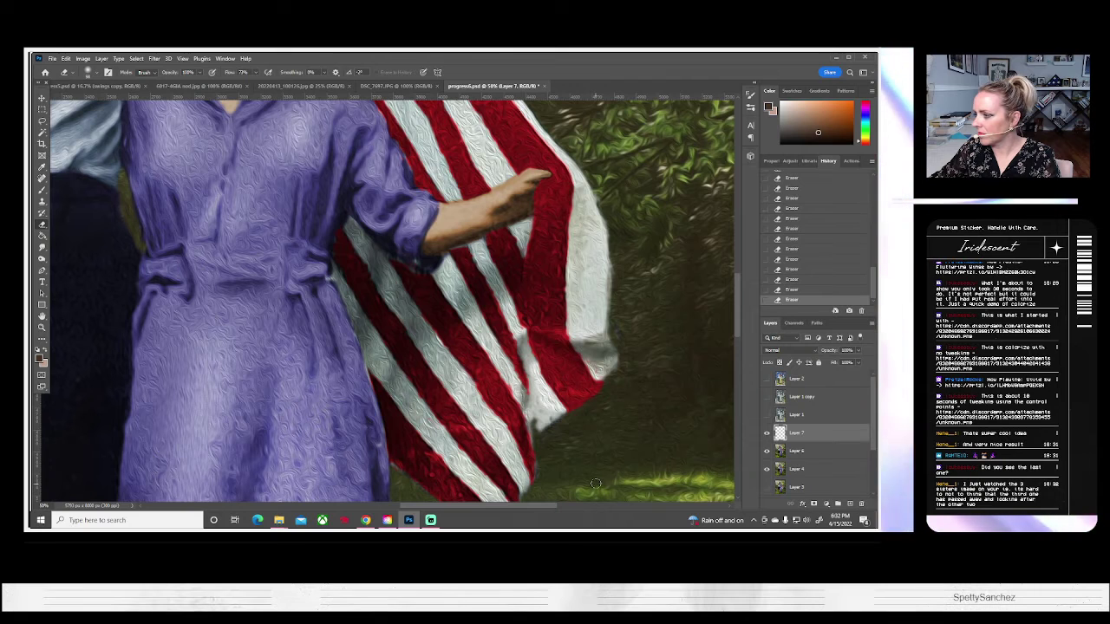
Compare the painting with Layer 7 hidden and shown, first in the full view and again close up on the flag.
scroll(595, 473, down, 1)
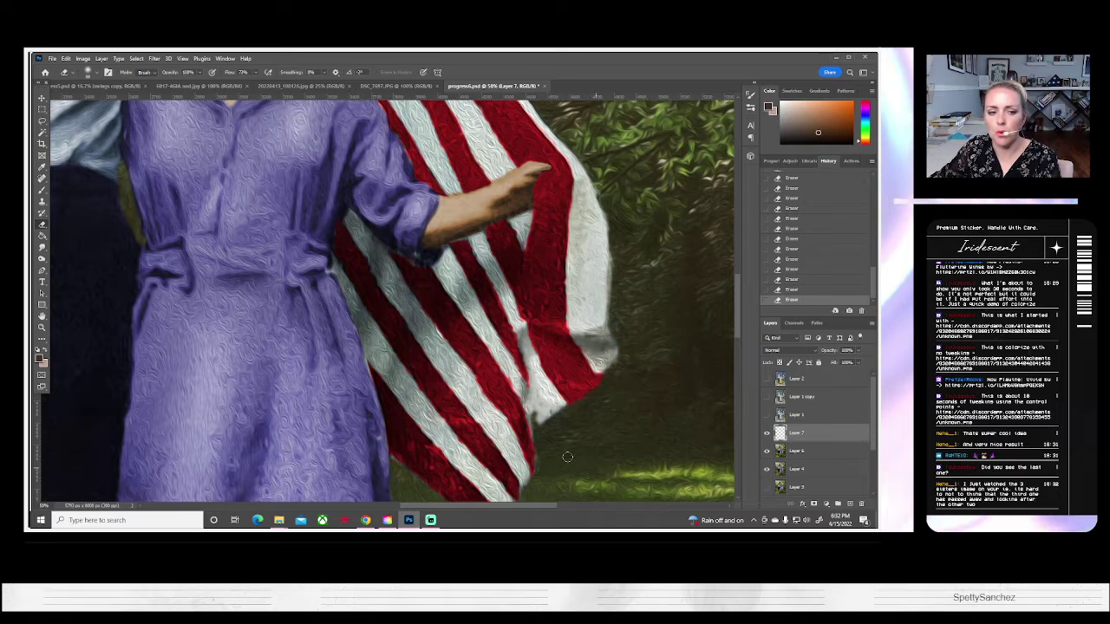
click(41, 329)
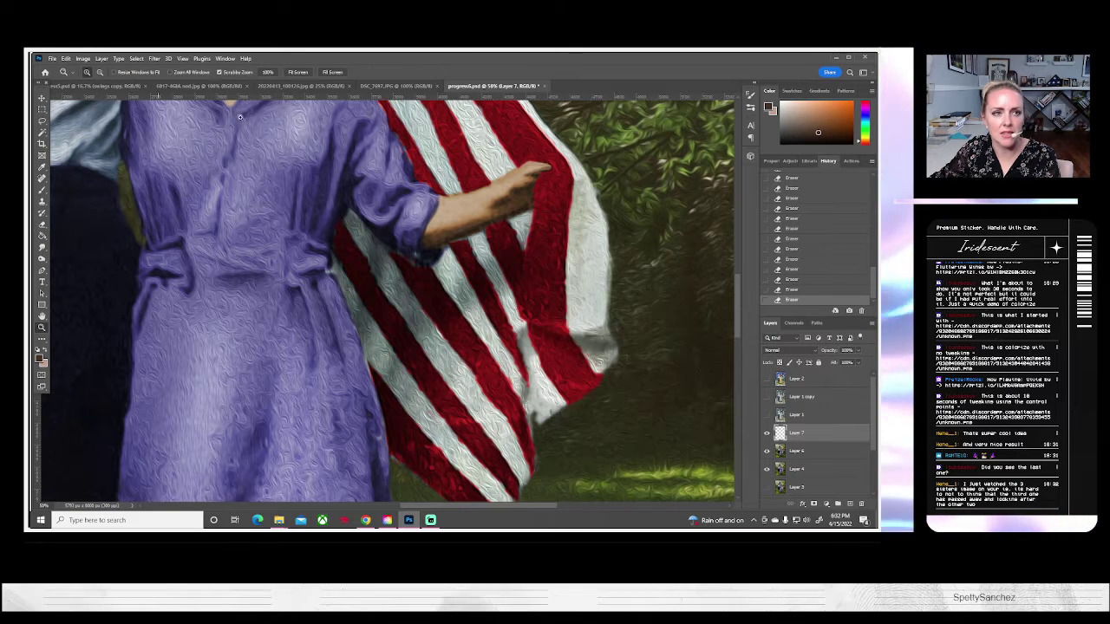
click(297, 73)
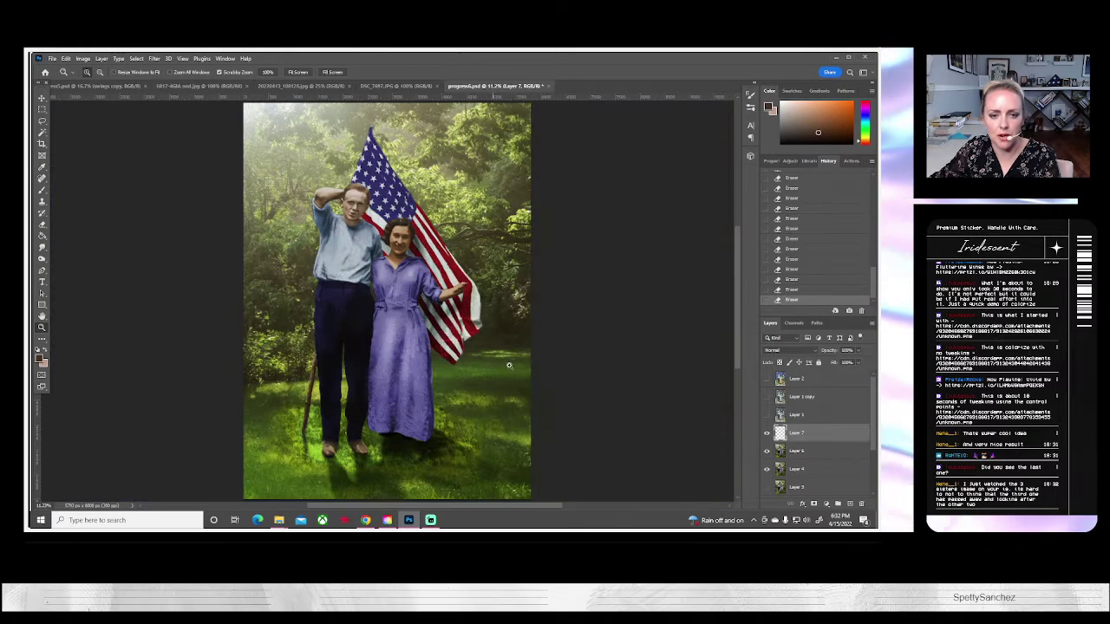
double_click(767, 432)
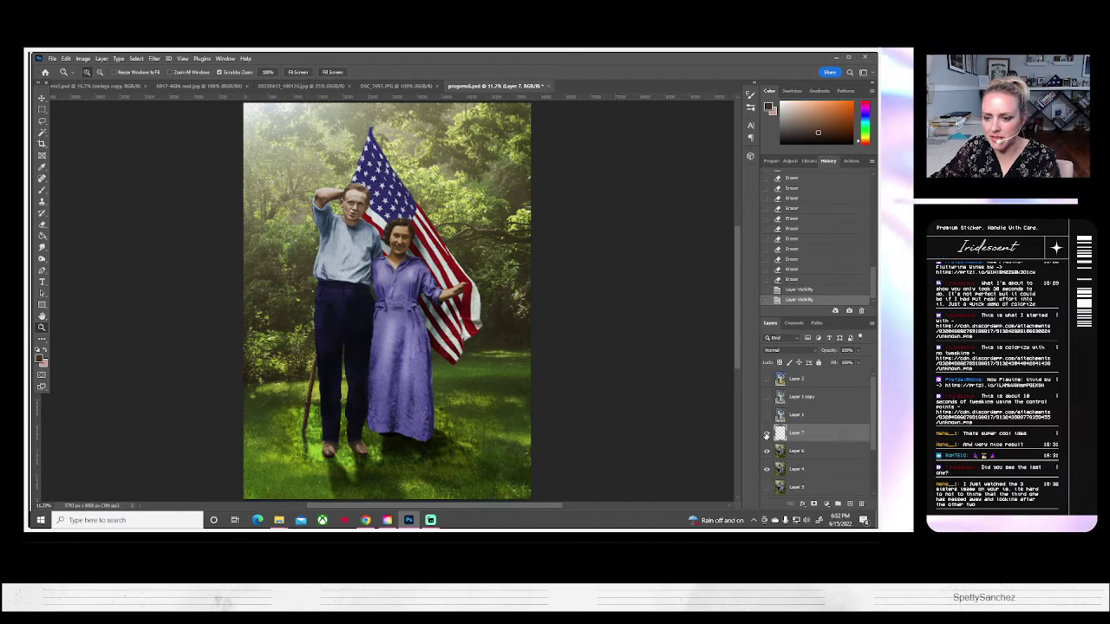
click(456, 334)
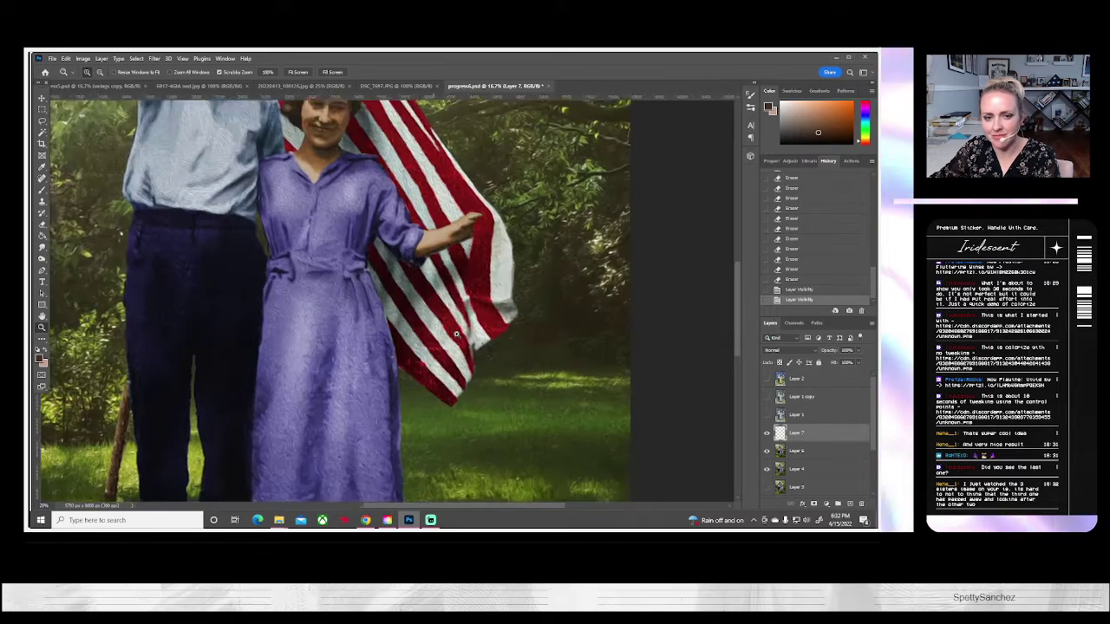
click(456, 333)
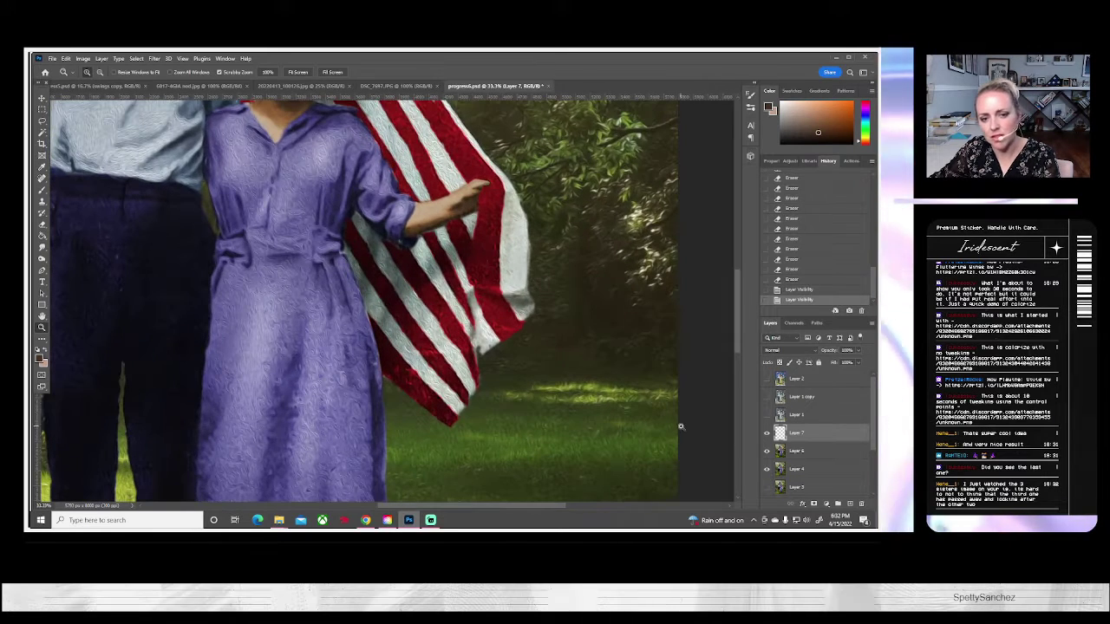
click(765, 434)
click(765, 433)
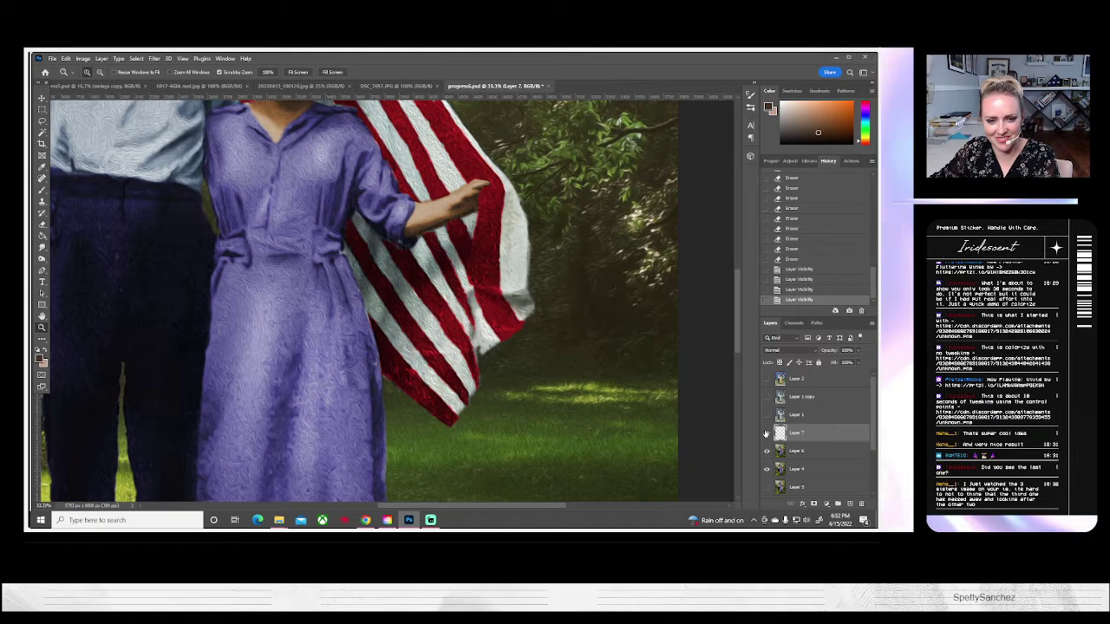
Delete Layer 7 and all the layers between Layer 4 and the Background, and save the document.
click(766, 433)
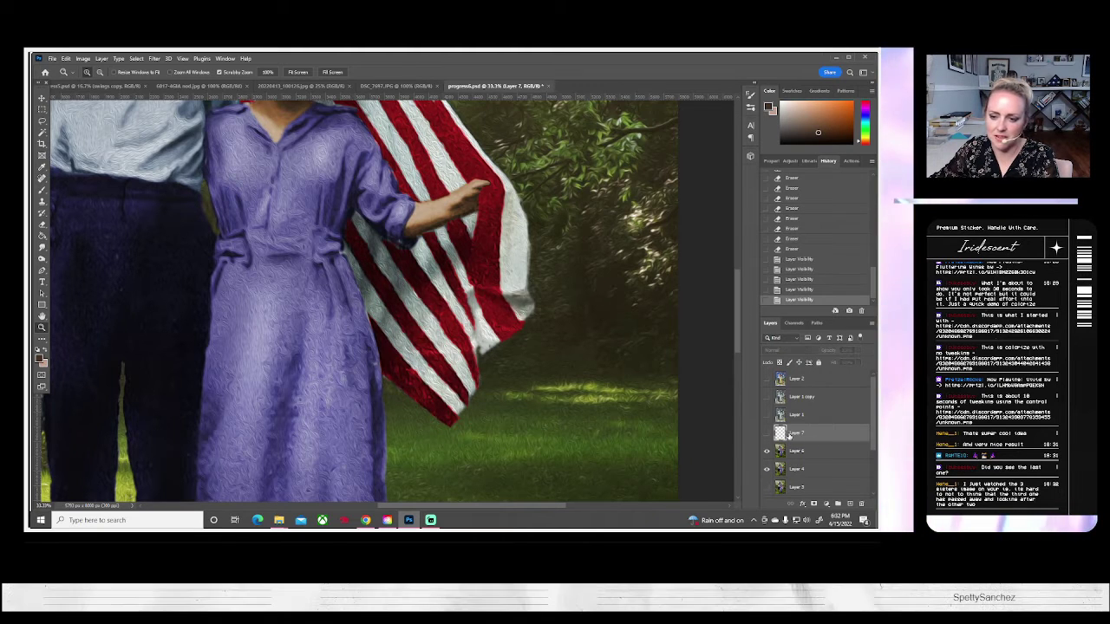
key(Delete)
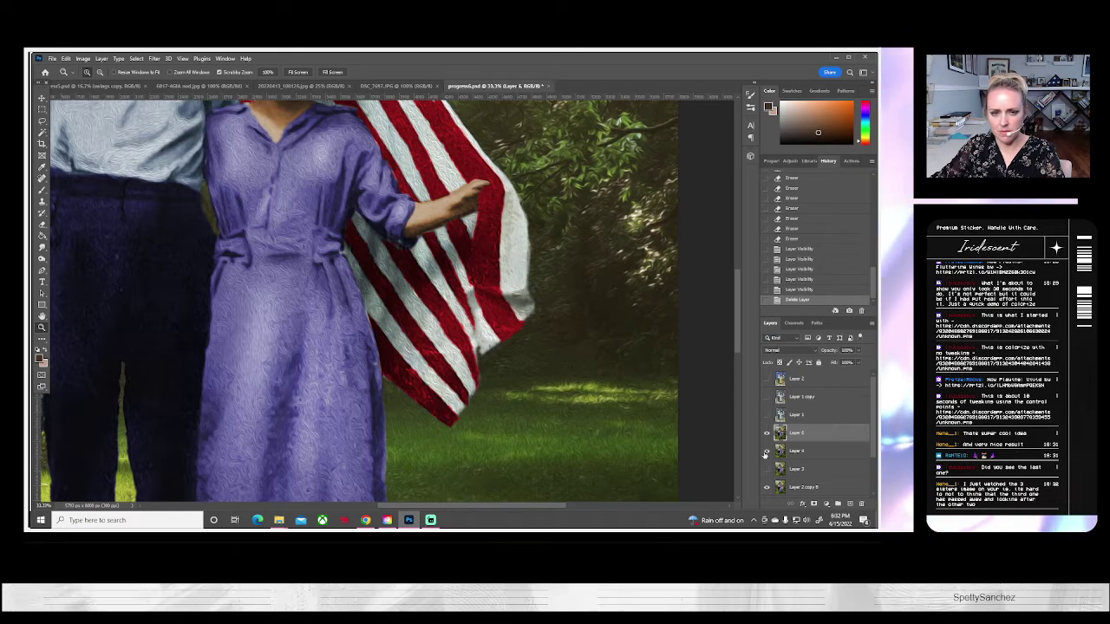
scroll(784, 433, down, 3)
click(799, 418)
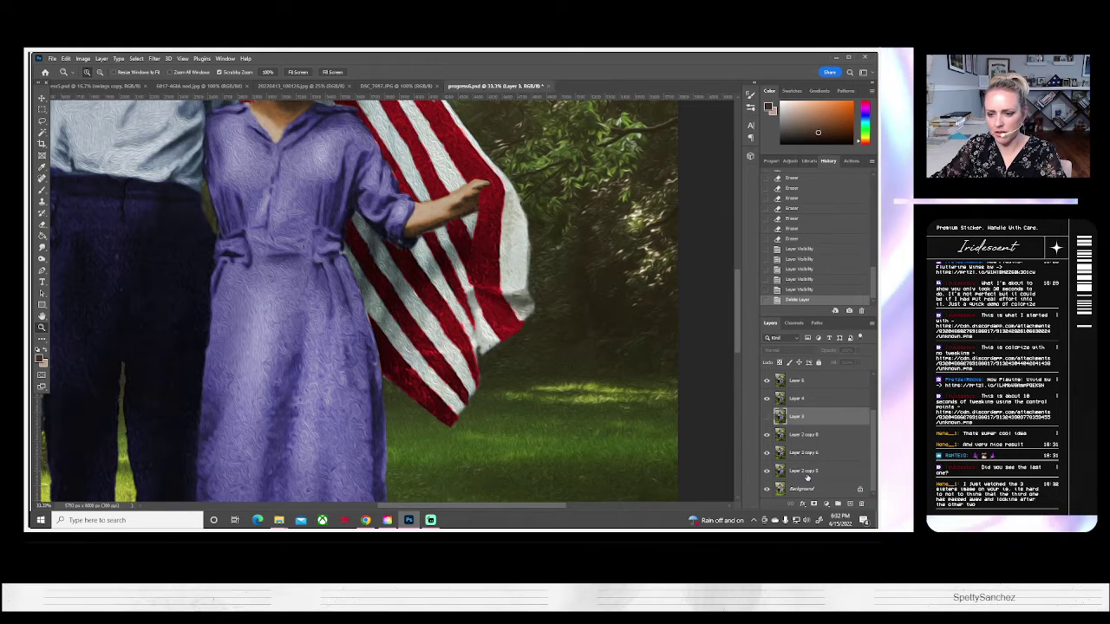
shift+click(807, 474)
key(Delete)
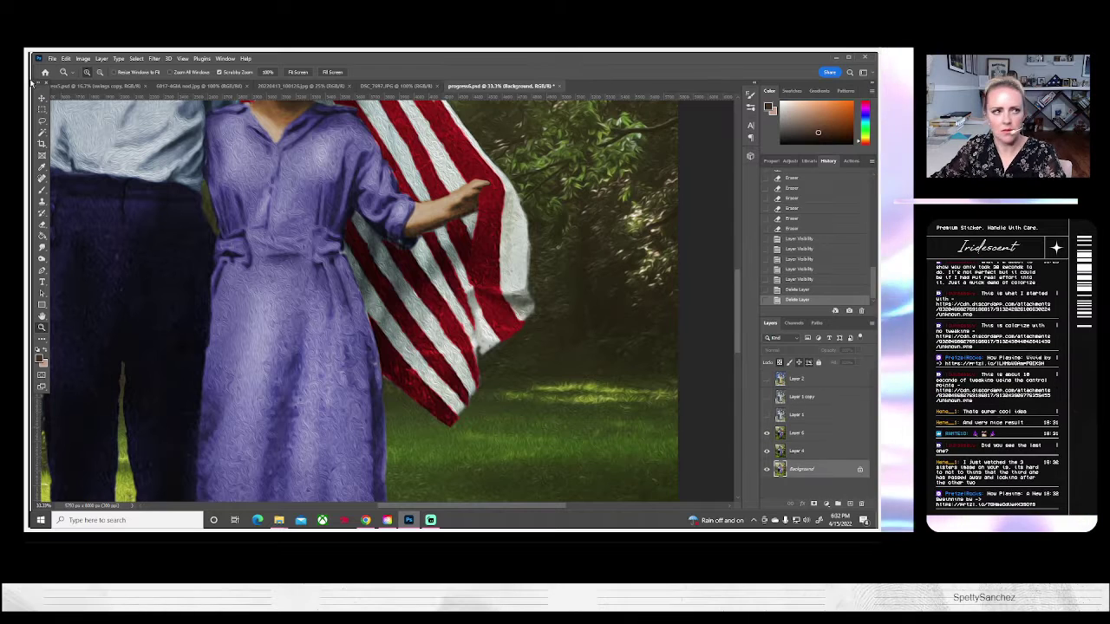
click(52, 58)
click(70, 165)
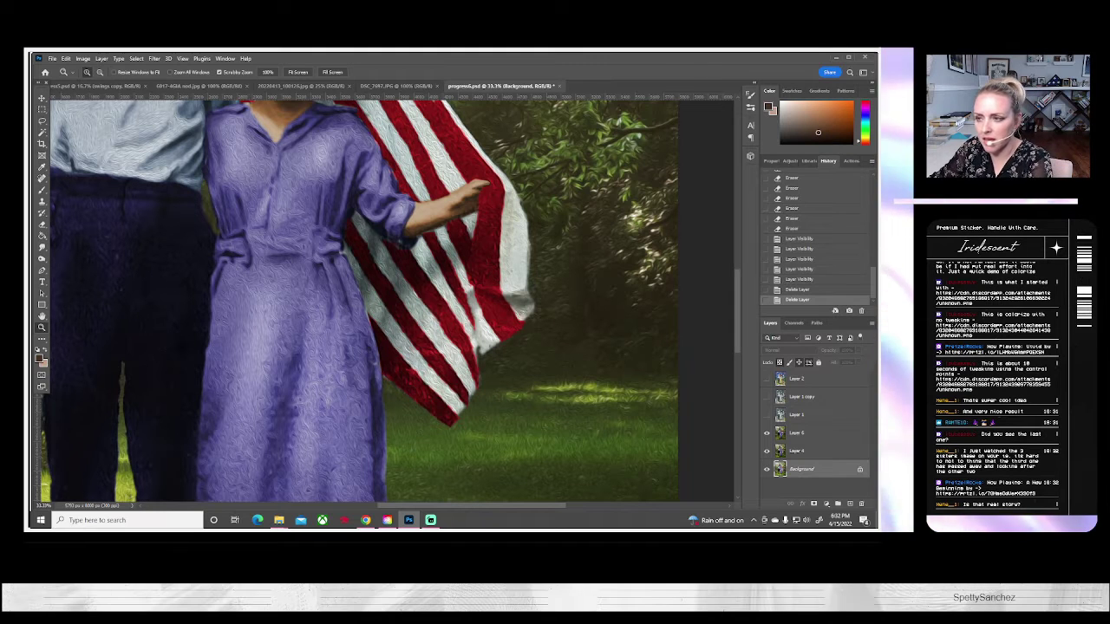
Save the document as progress7.psd with Maximize Compatibility enabled.
key(Return)
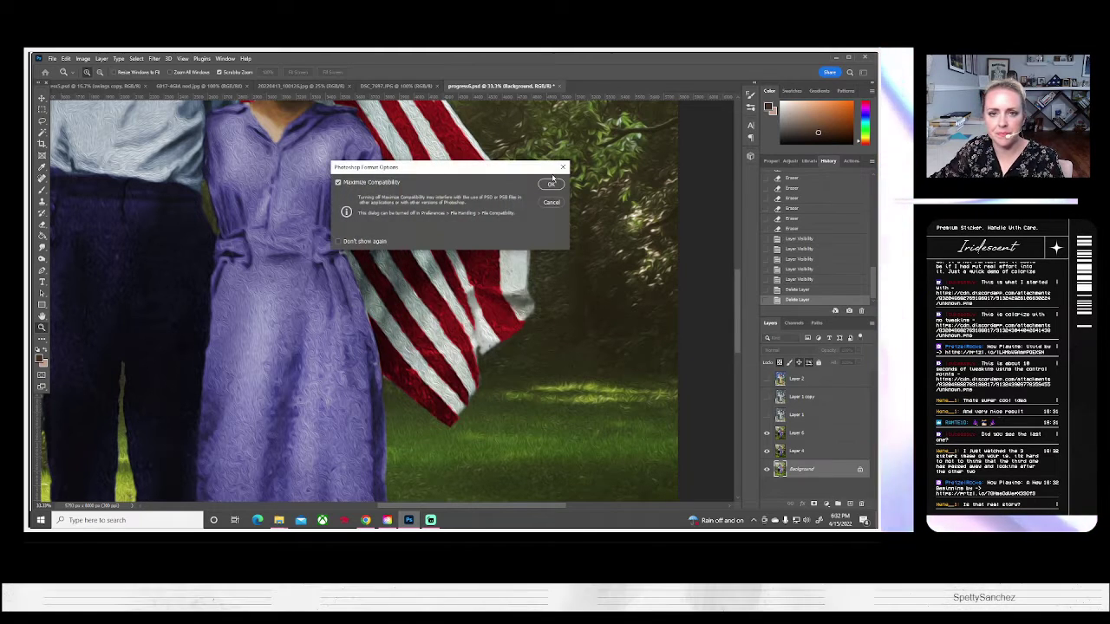
click(553, 185)
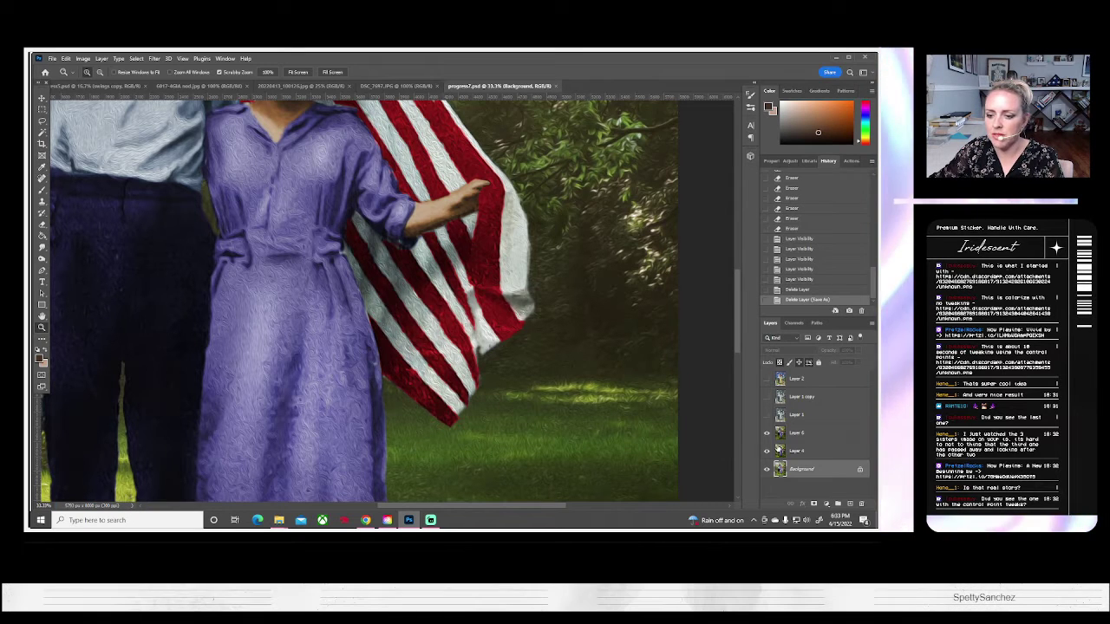
Compare the image with Layer 6 and Layer 4 hidden and shown, leaving both layers visible.
click(783, 436)
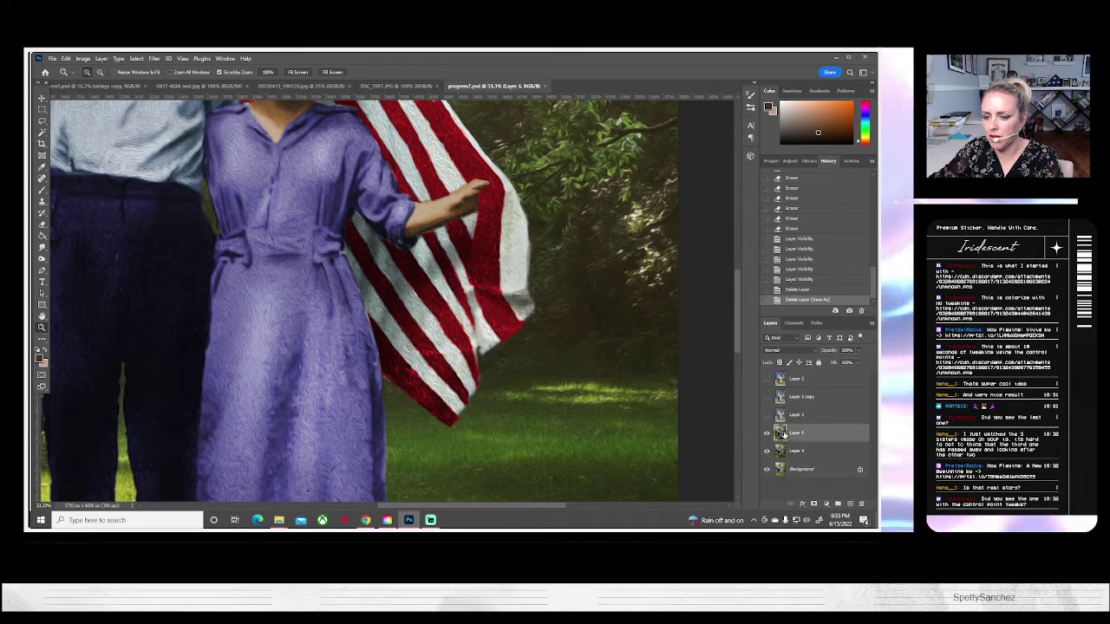
click(767, 434)
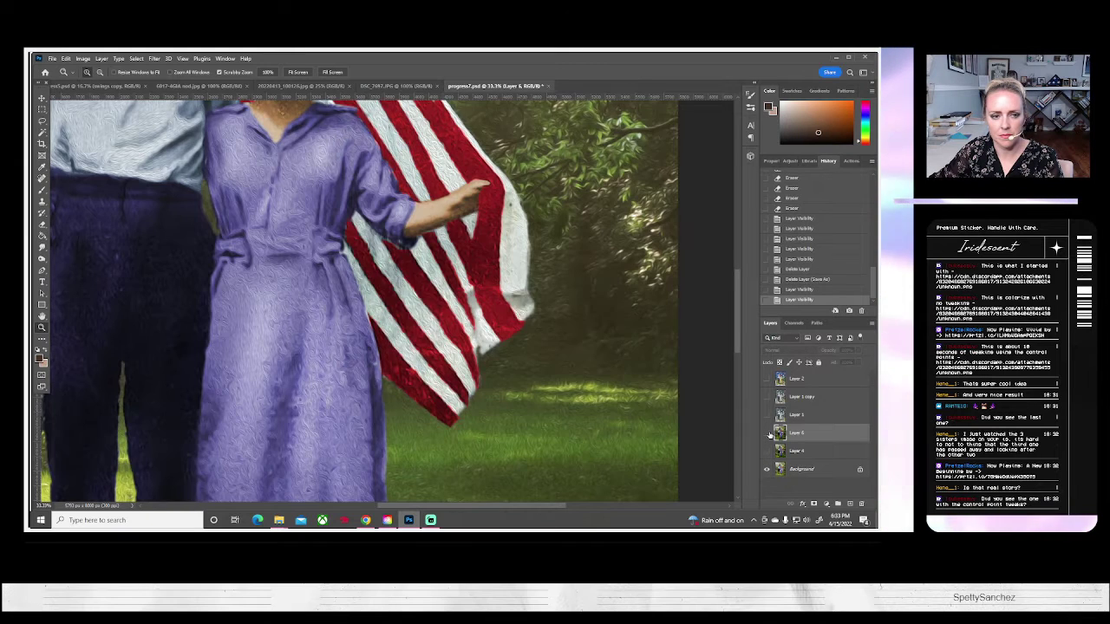
click(767, 434)
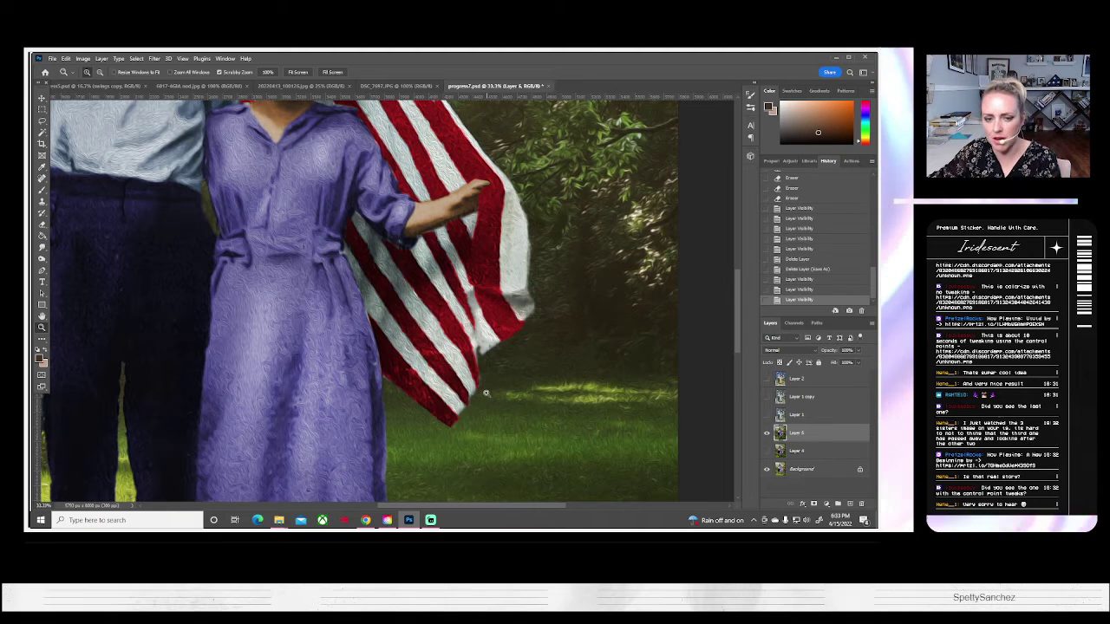
click(766, 432)
click(766, 433)
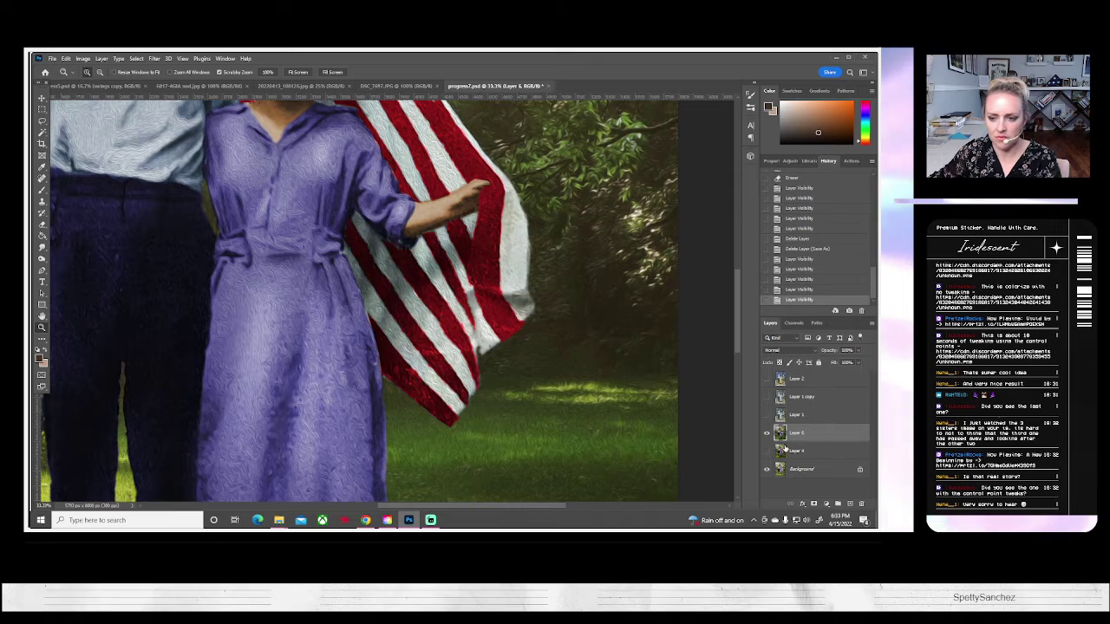
click(766, 451)
click(766, 433)
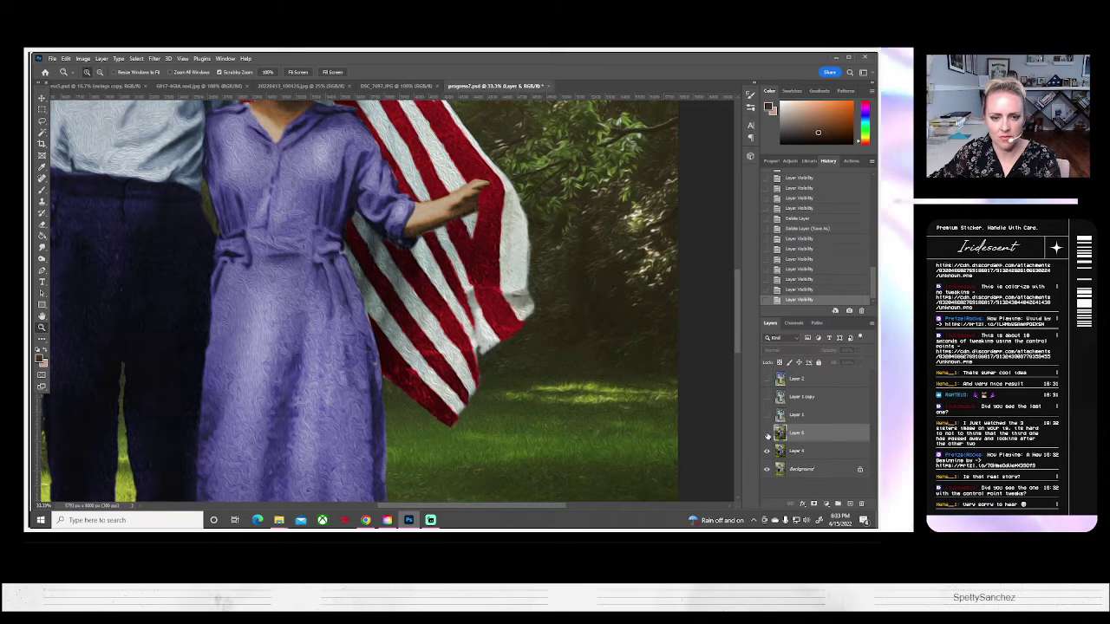
click(767, 433)
Duplicate Layer 6 within progress7.psd as "Layer 6 copy".
right_click(802, 434)
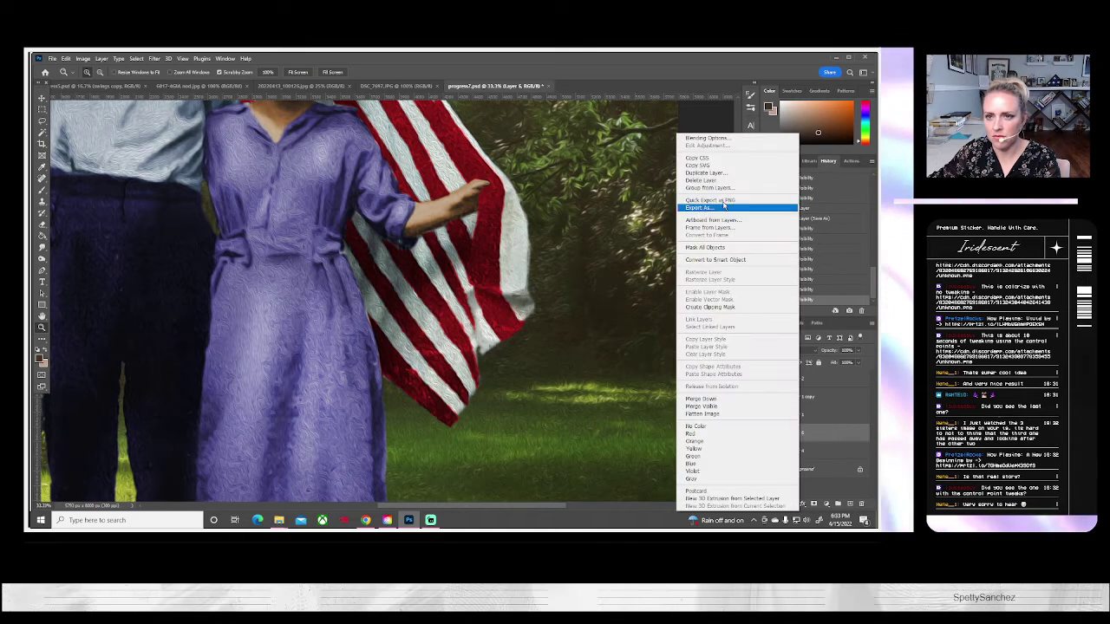
click(716, 173)
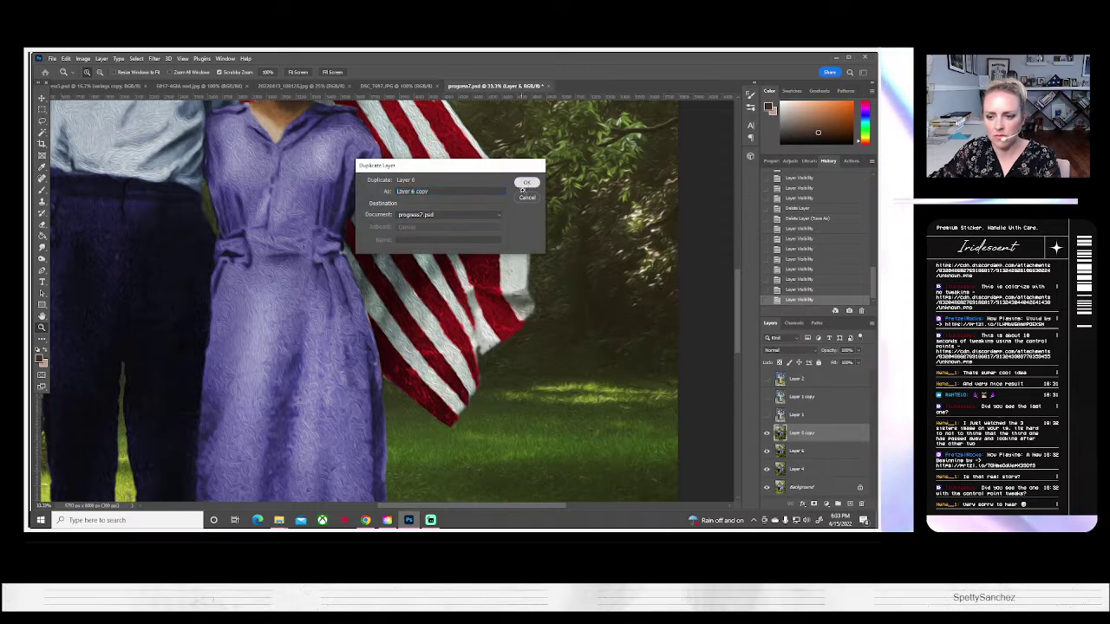
click(520, 182)
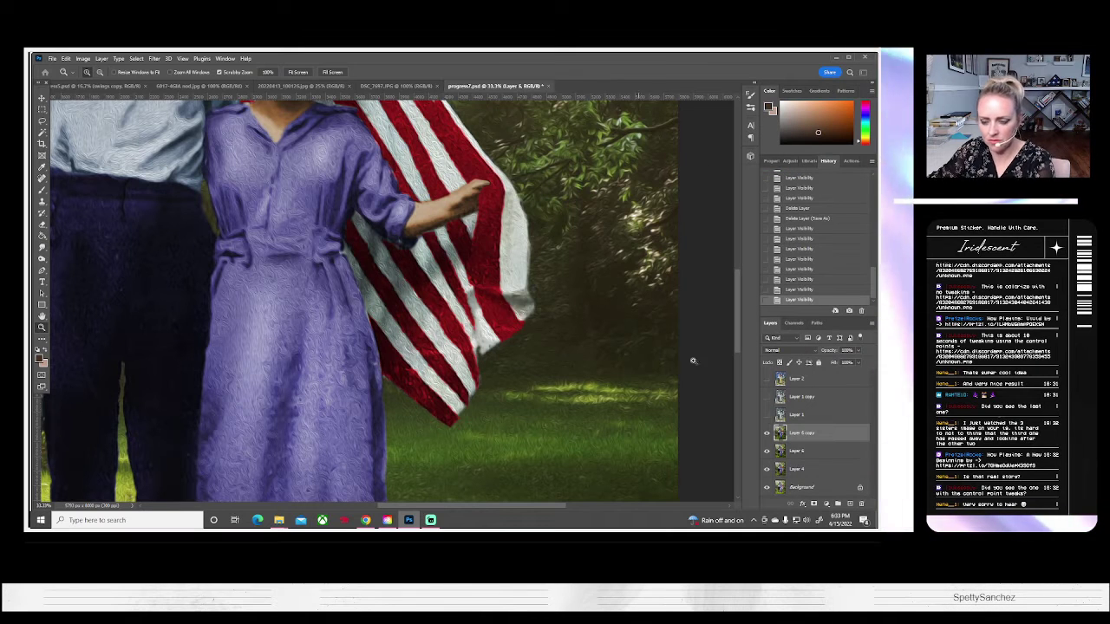
Delete the hidden Layer 2 and Layer 1 copy.
click(796, 379)
key(Delete)
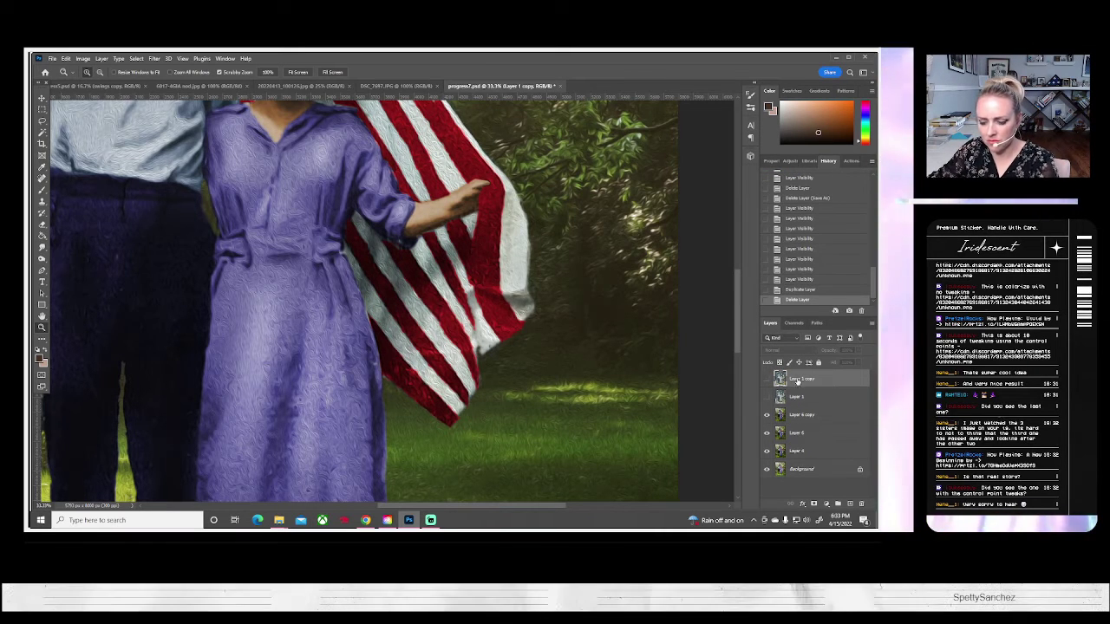
key(Delete)
Compare the original photo on Layer 1 with the full restored image, and check the effect of Layer 6 copy.
click(766, 382)
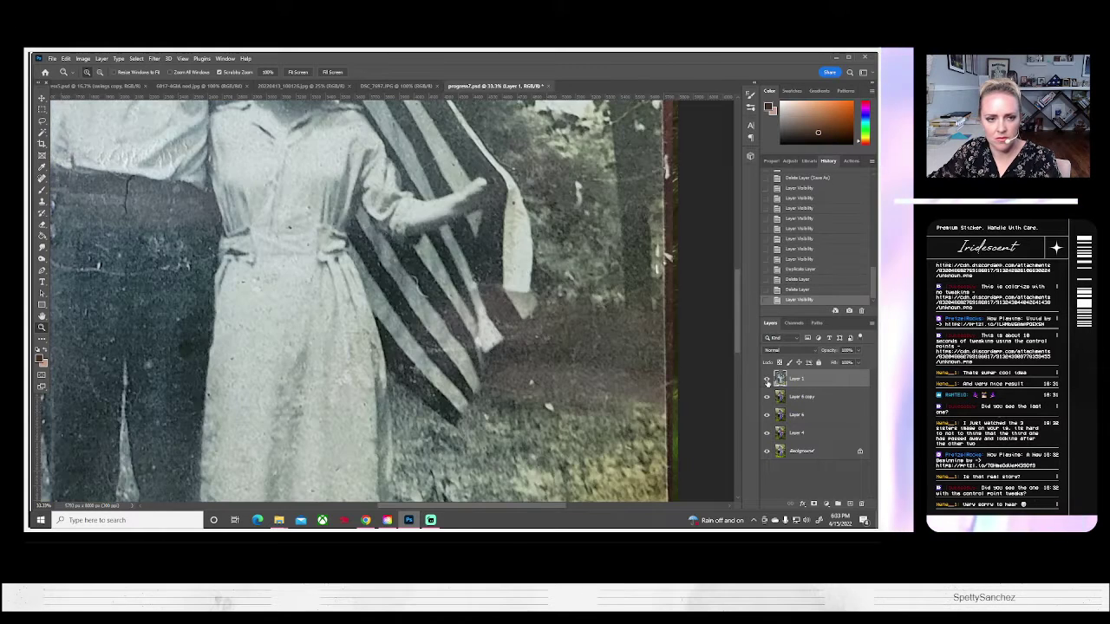
click(767, 382)
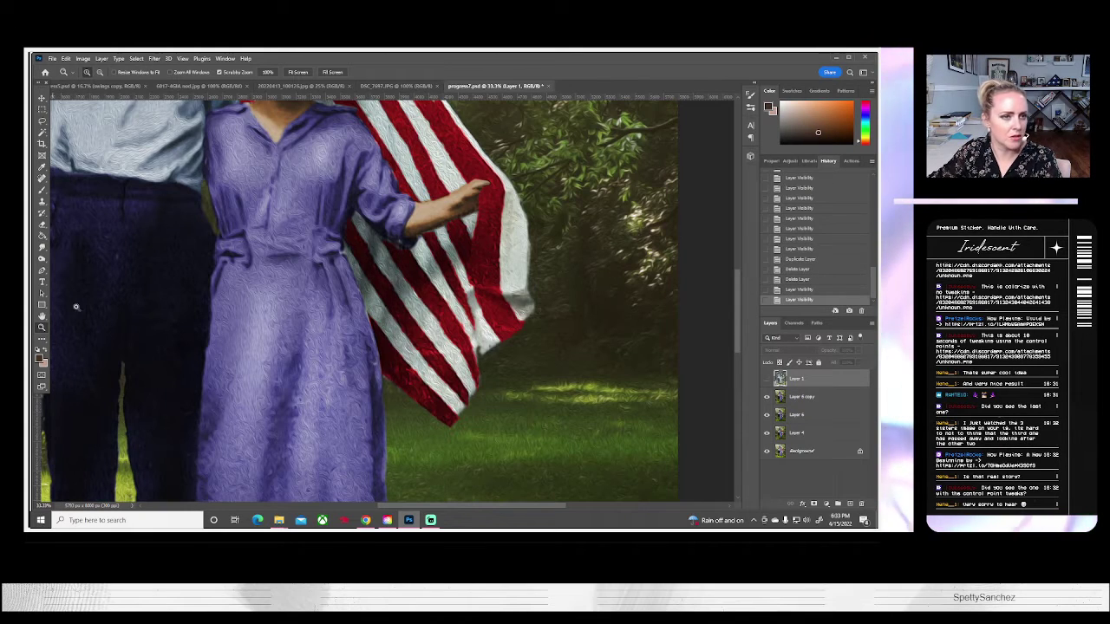
click(298, 73)
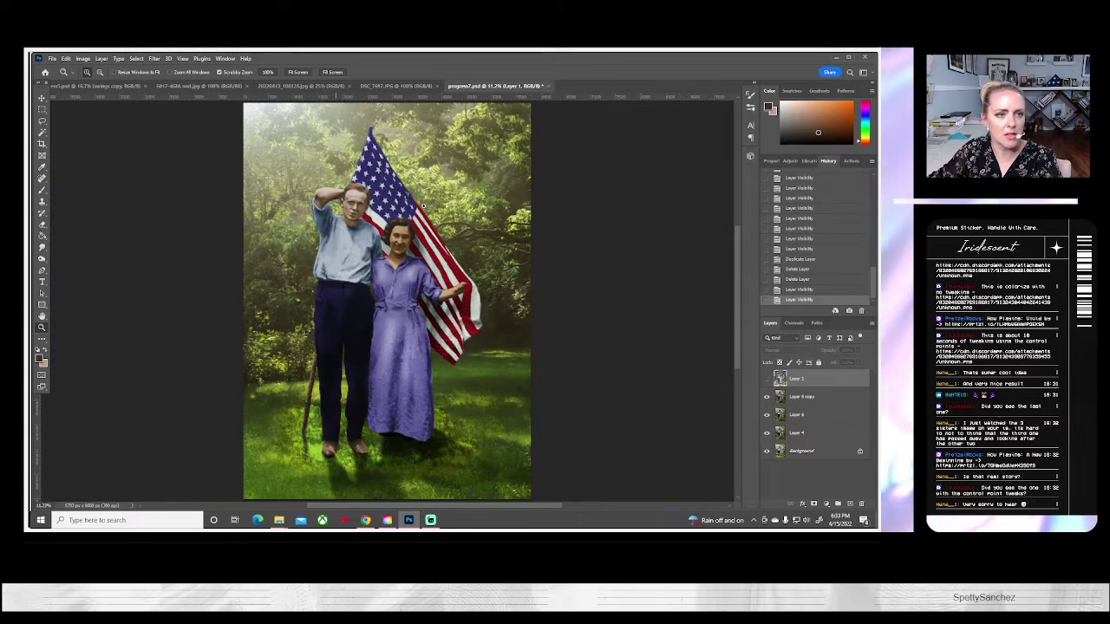
click(766, 379)
click(766, 378)
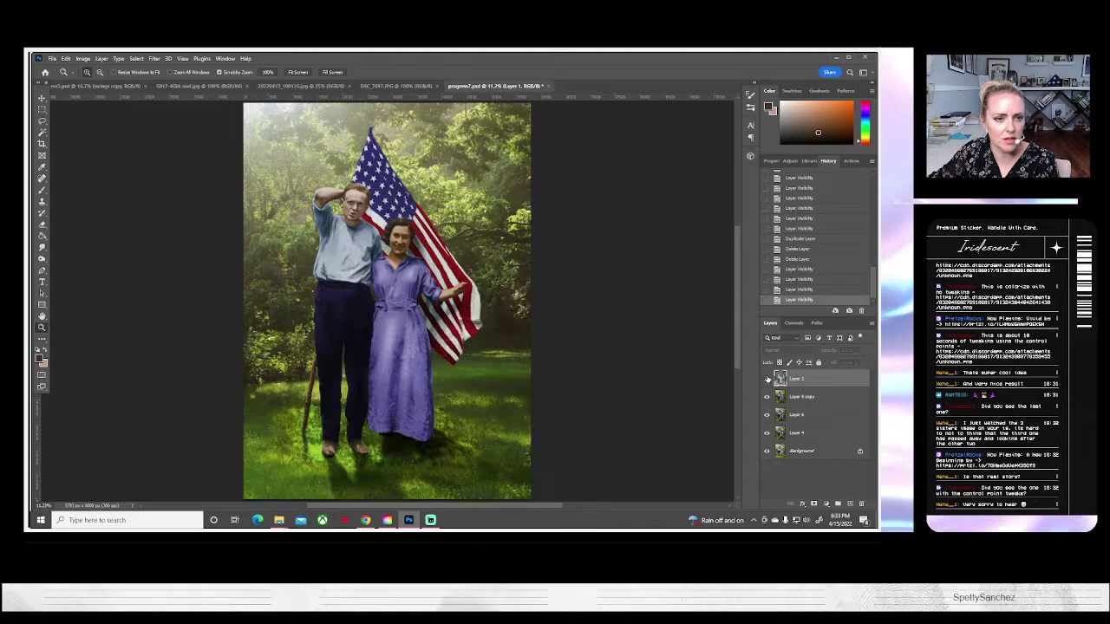
click(767, 379)
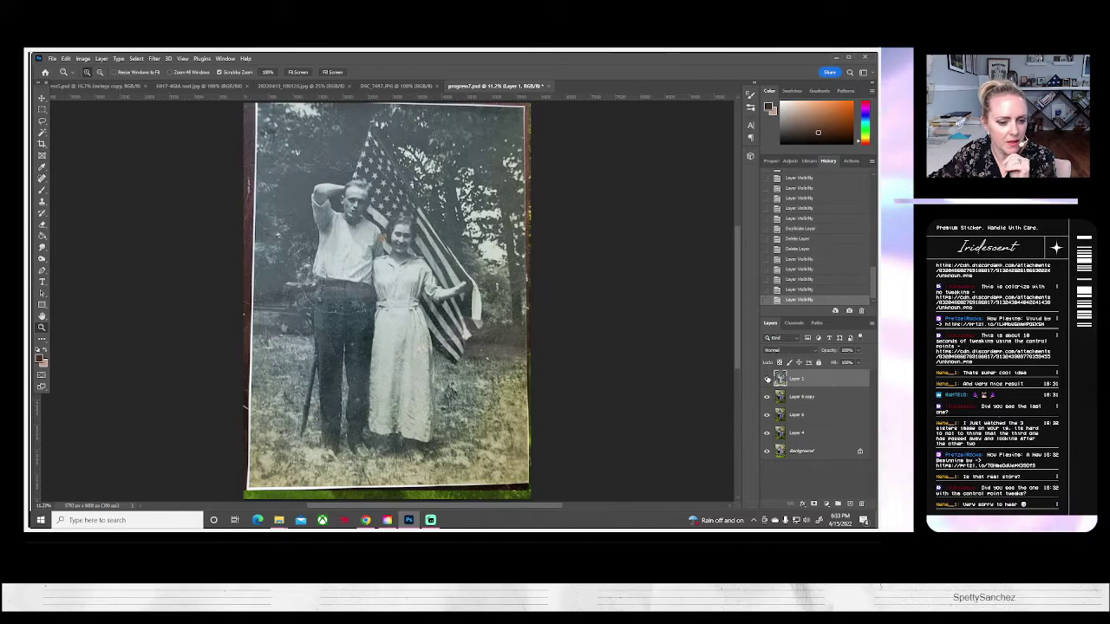
click(767, 379)
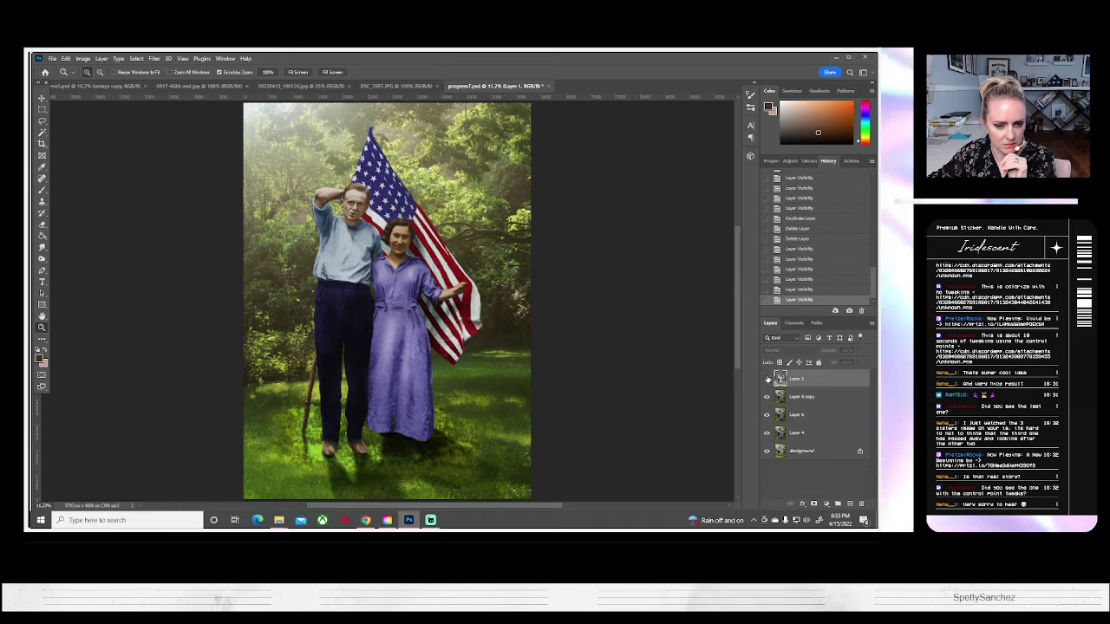
click(766, 379)
click(767, 379)
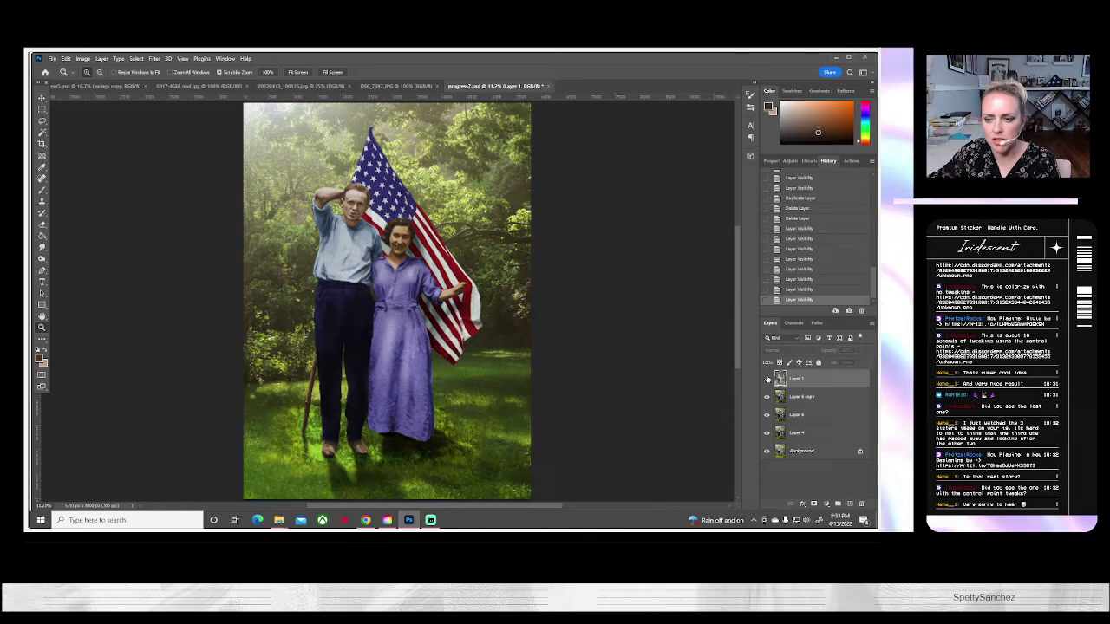
click(766, 378)
click(766, 379)
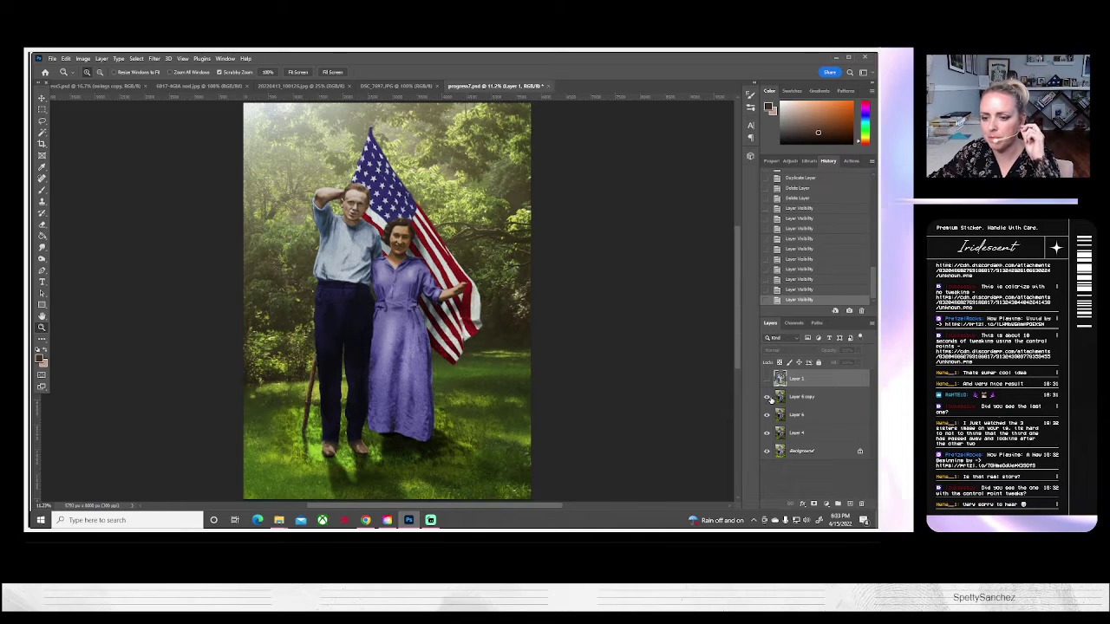
click(766, 397)
click(766, 397)
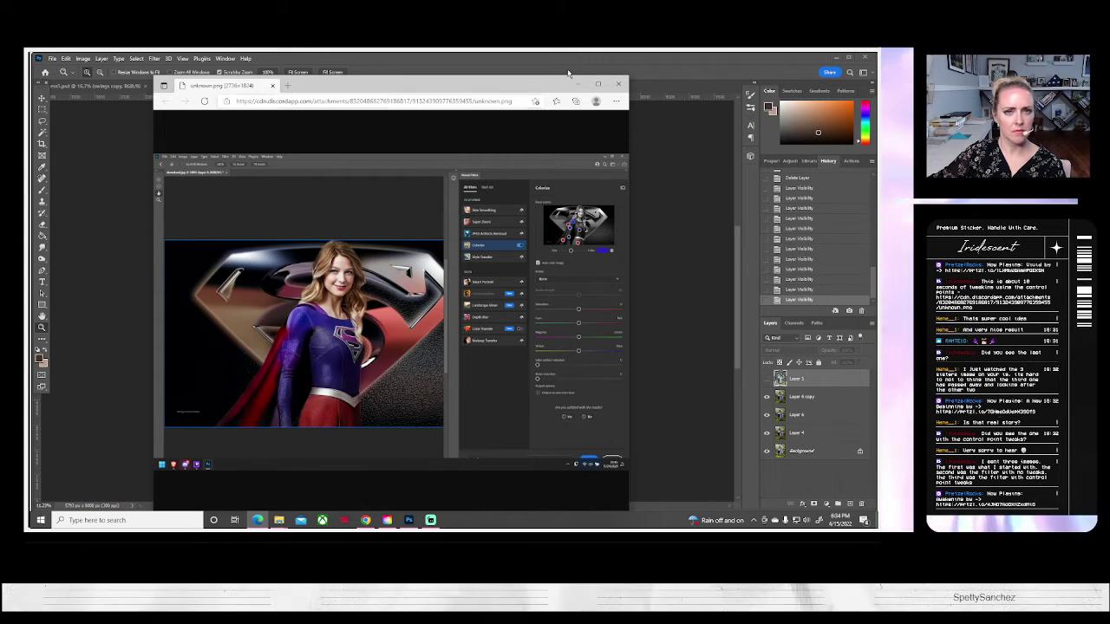
Examine the shared Colorize filter example images in the browser, closing each one and returning to Photoshop.
click(618, 84)
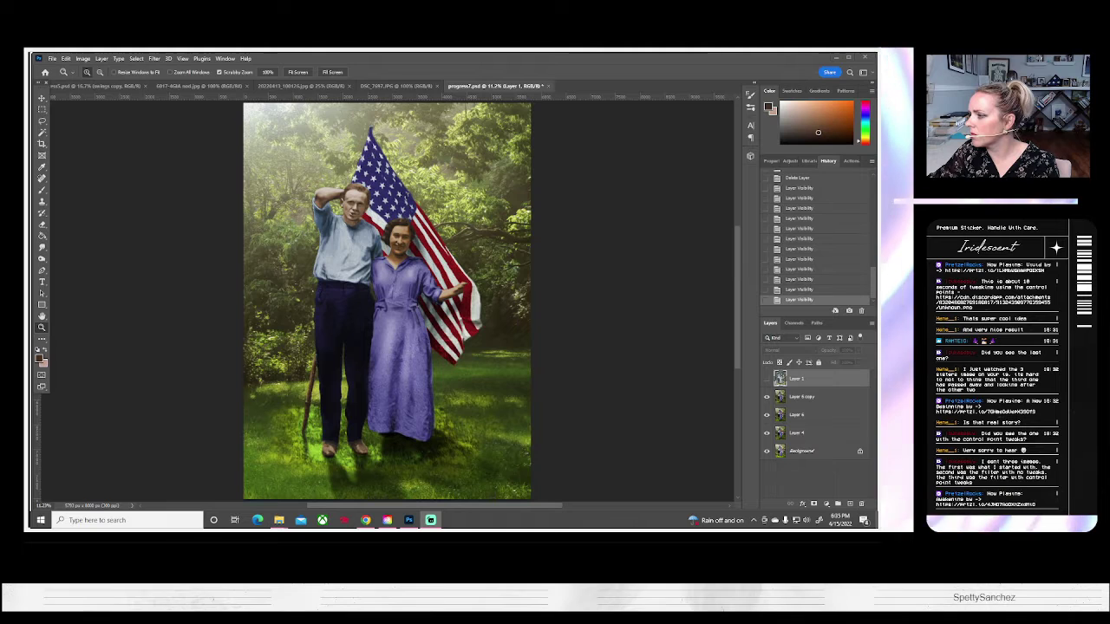
key(alt+Tab)
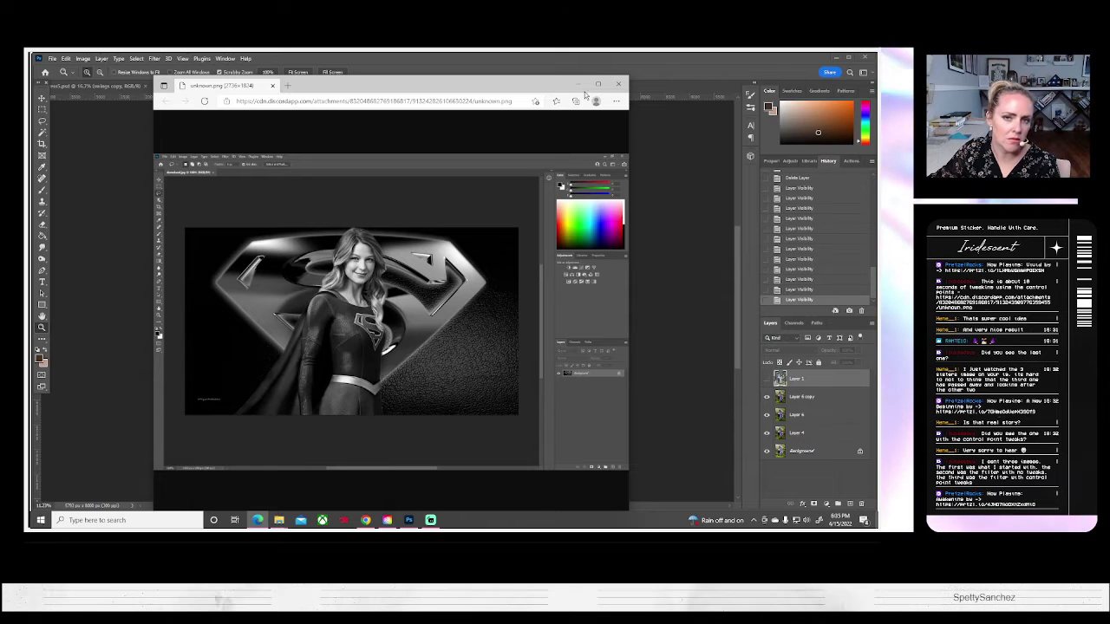
click(617, 83)
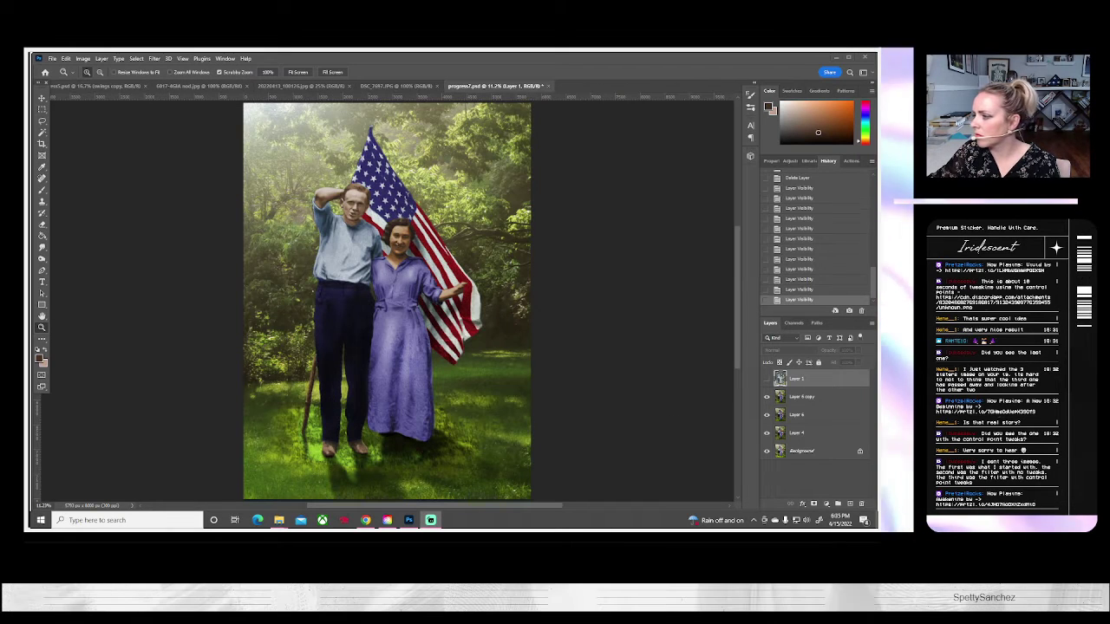
key(alt+Tab)
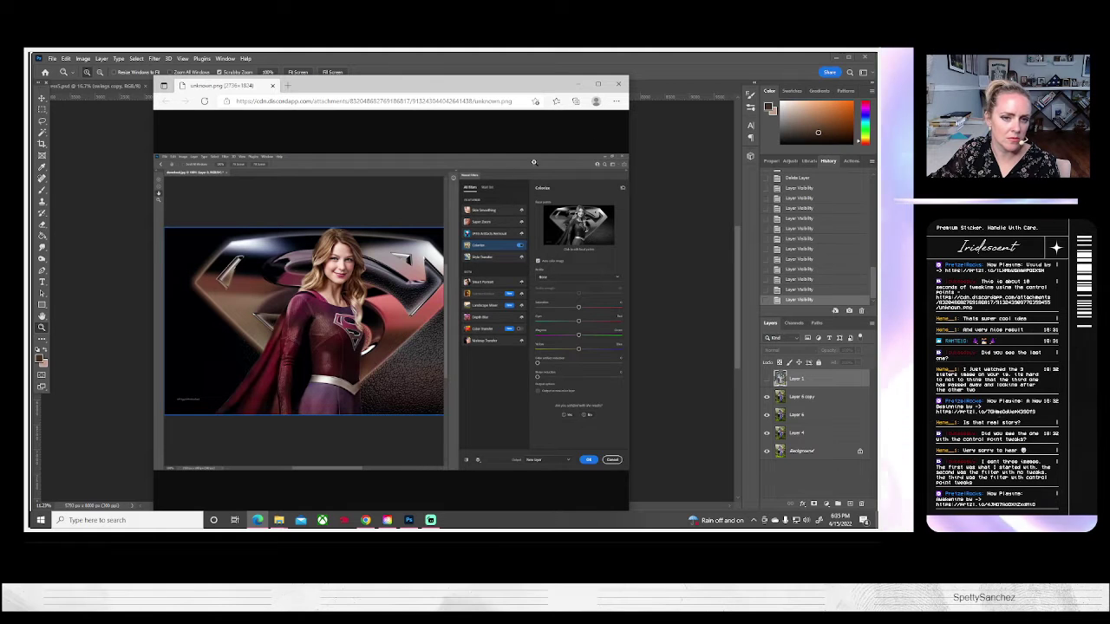
click(620, 85)
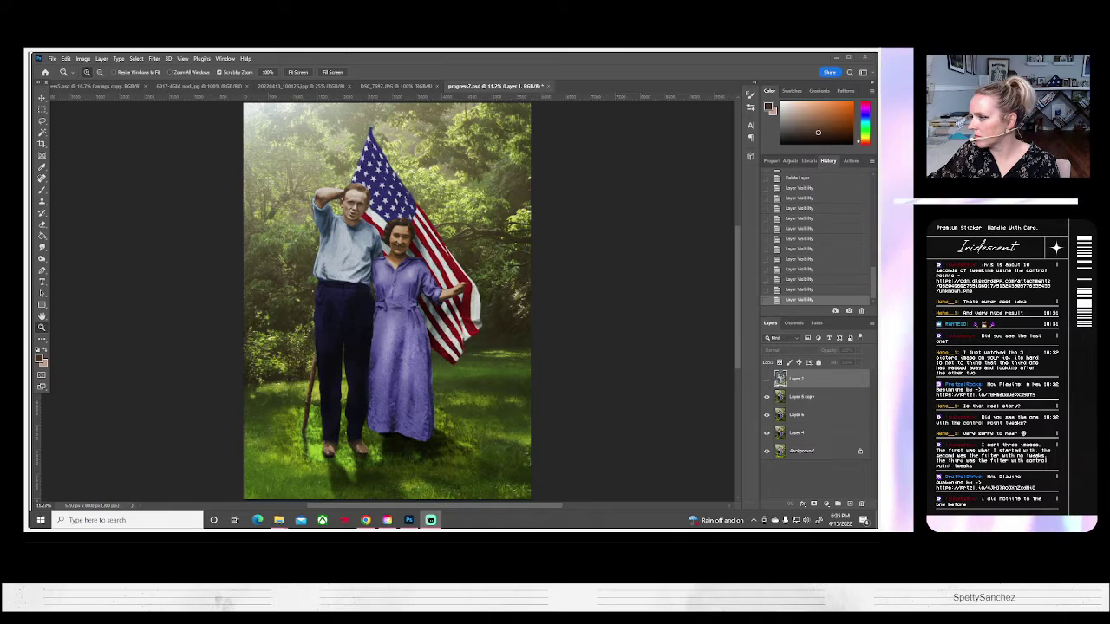
click(258, 519)
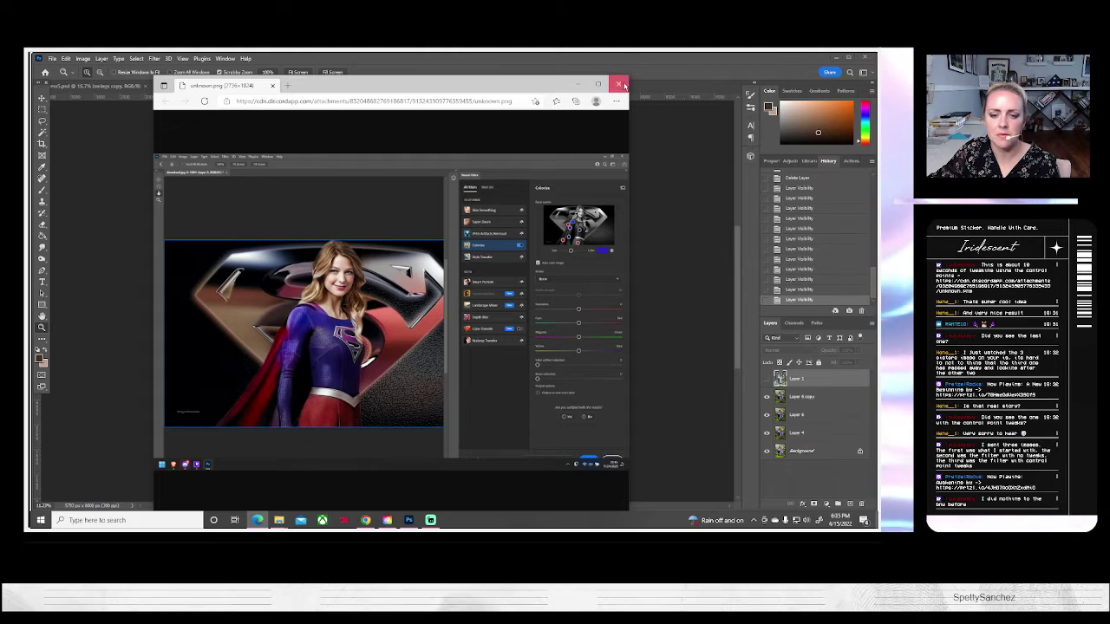
click(618, 84)
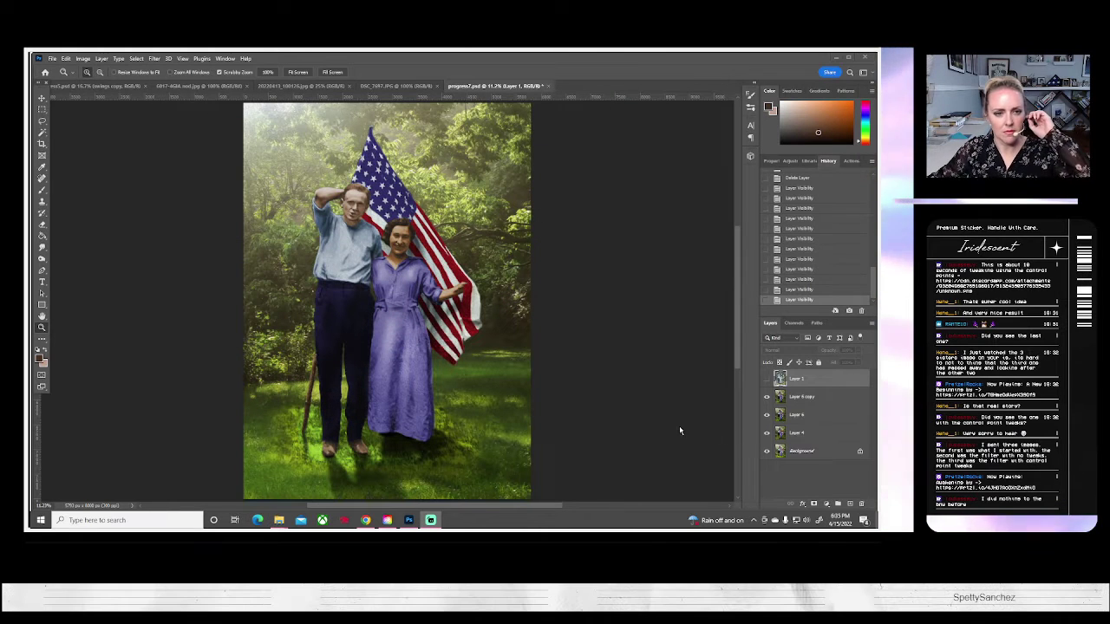
Lasso the flag area between the man's and woman's heads on Layer 6 copy and paste it onto a new layer.
click(793, 400)
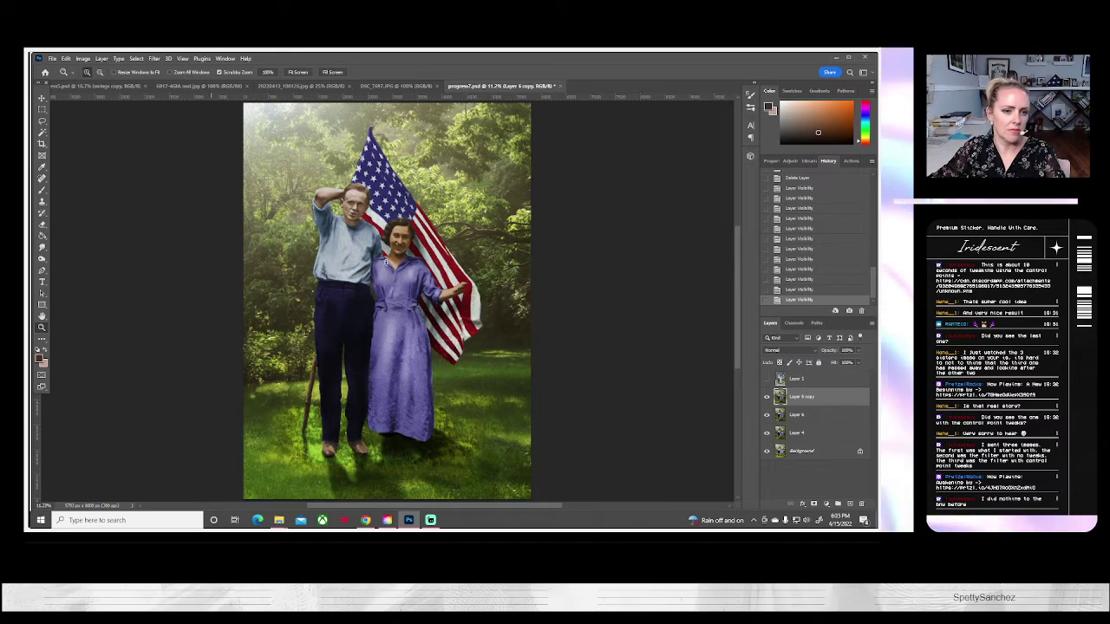
click(376, 240)
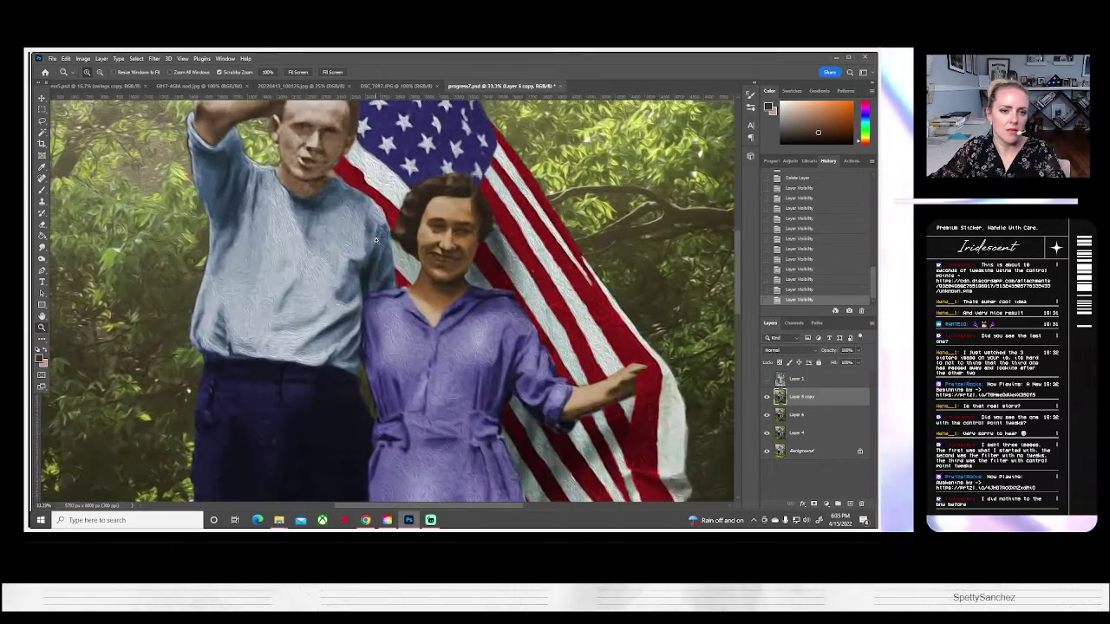
scroll(176, 205, up, 3)
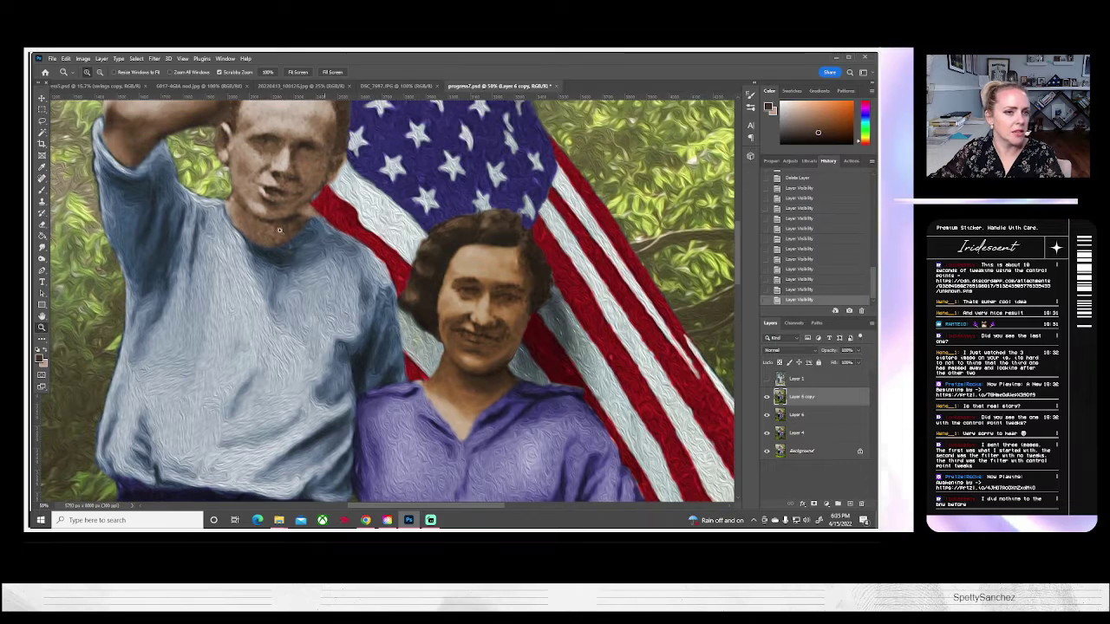
click(42, 120)
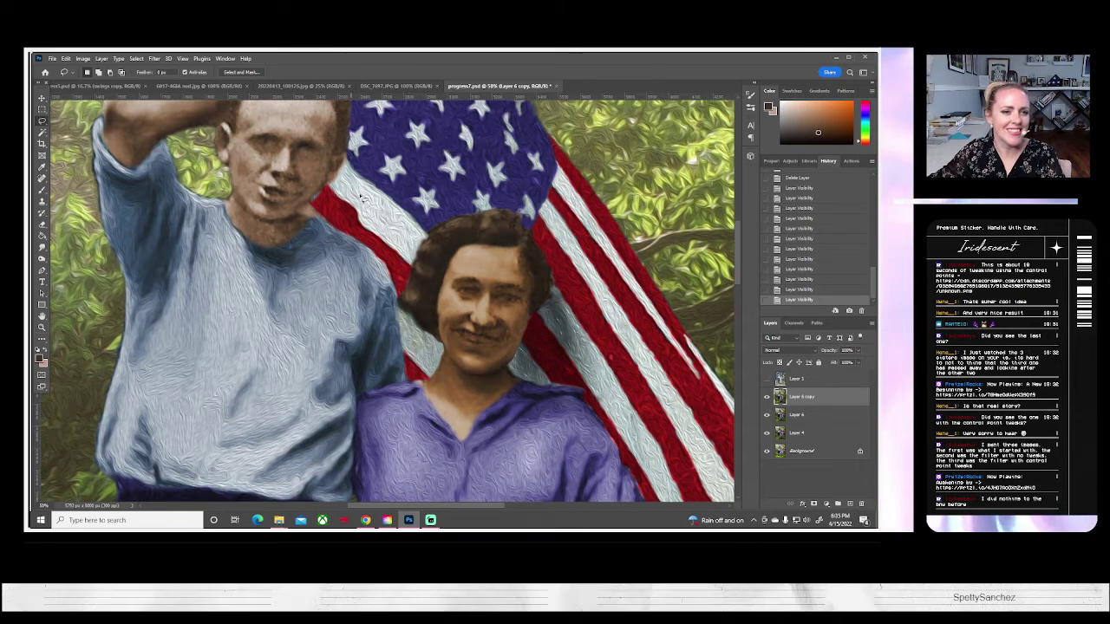
mouse_move(319, 184)
mouse_down()
mouse_move(380, 284)
mouse_move(396, 389)
mouse_move(433, 394)
mouse_move(451, 353)
mouse_move(422, 321)
mouse_move(421, 267)
mouse_move(385, 235)
mouse_move(354, 138)
mouse_up()
key(ctrl+c)
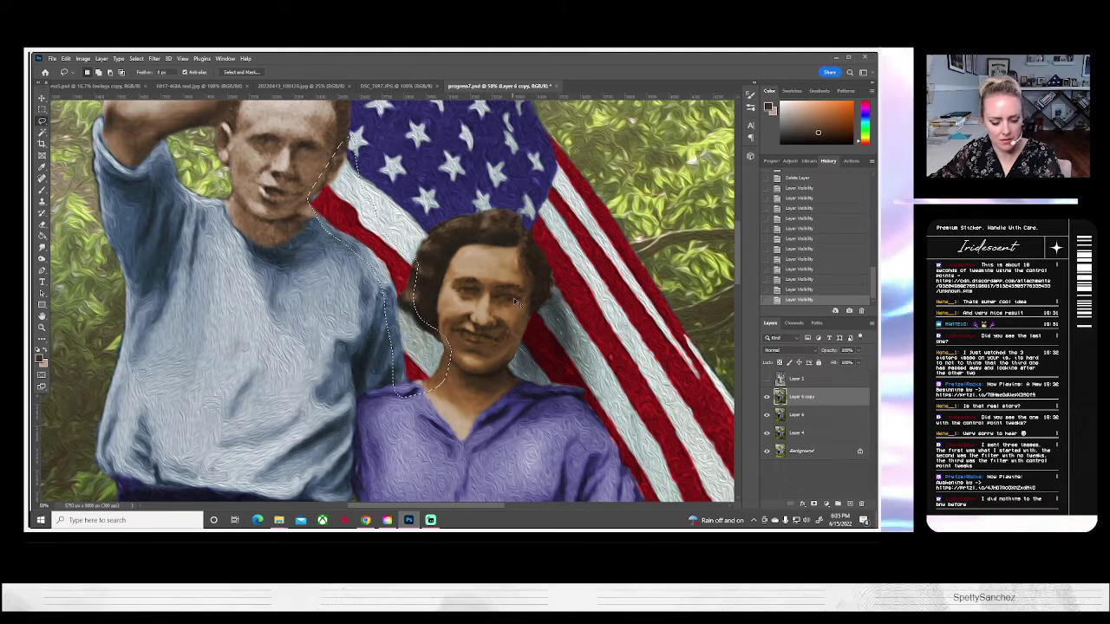
key(ctrl+v)
Darken the pasted flag area on Layer 7 with Brightness/Contrast, setting brightness to -136 and contrast to -37.
click(82, 58)
mouse_move(104, 80)
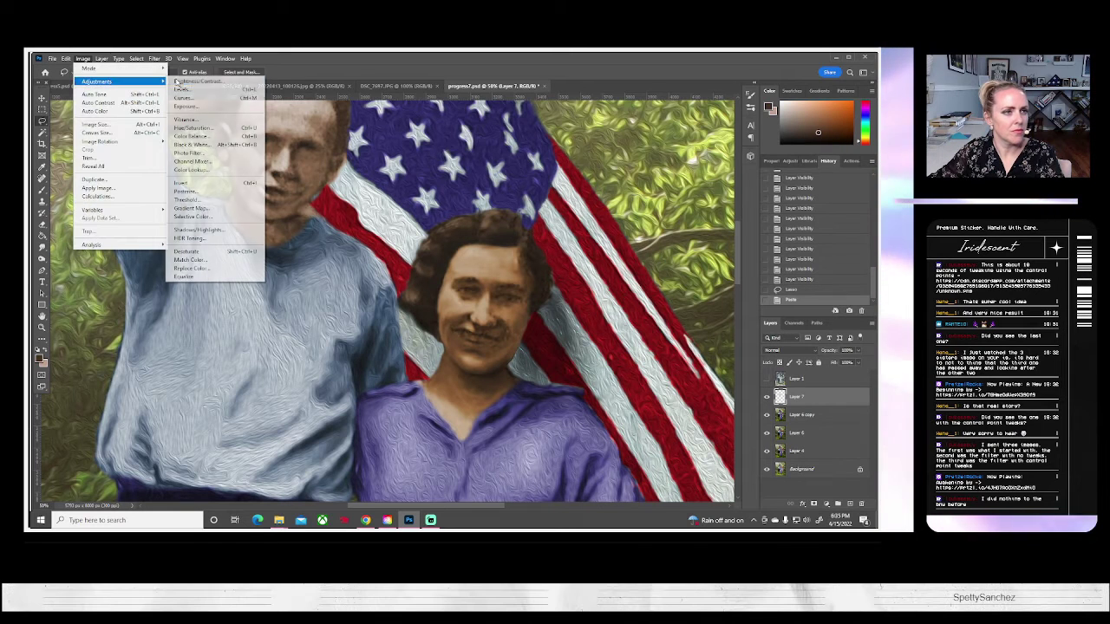
click(235, 83)
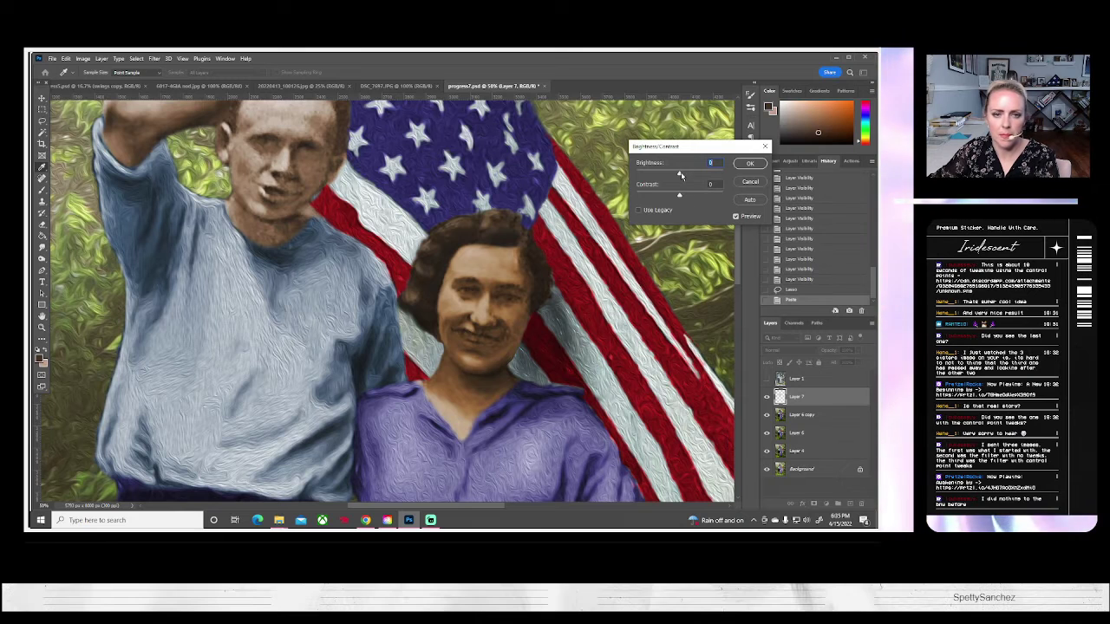
drag(680, 172, 641, 175)
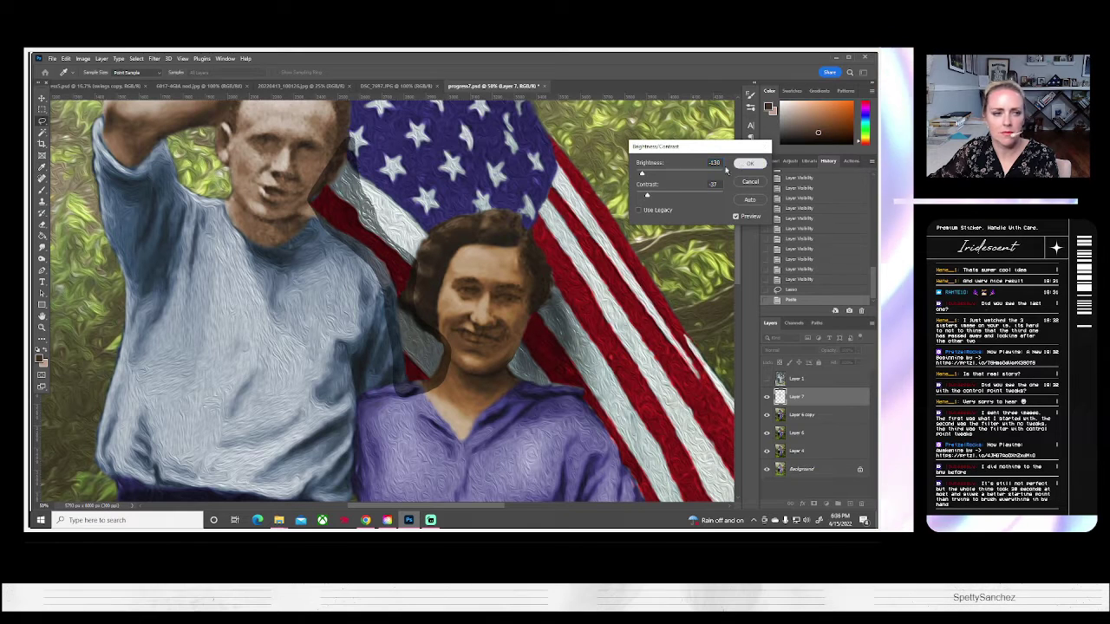
click(749, 165)
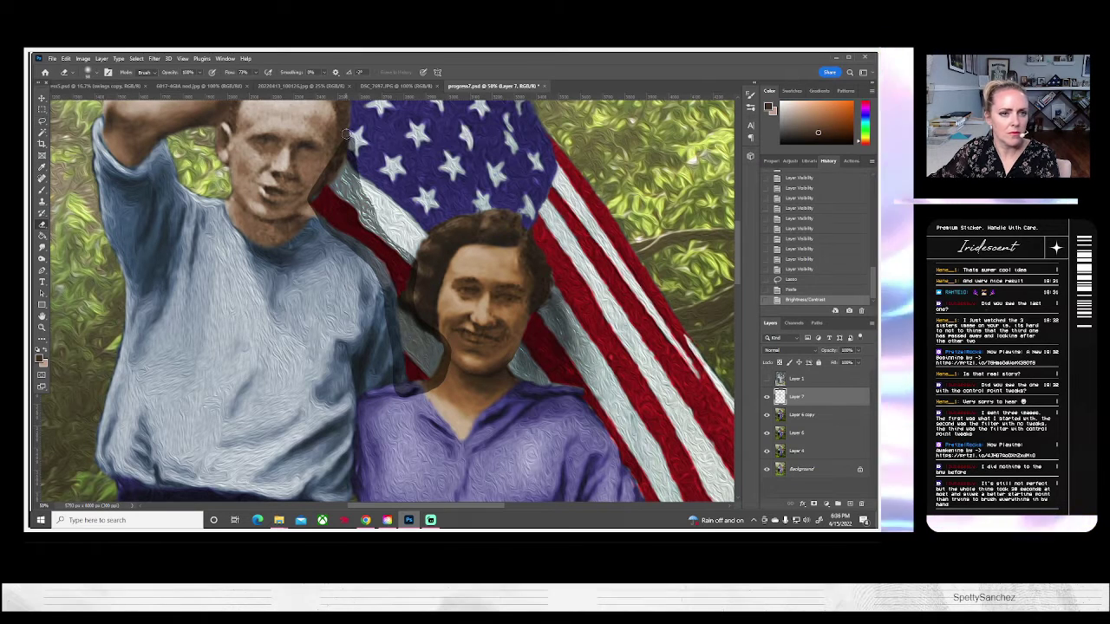
Erase the darkened overlay on Layer 7 along its outer edge on the flag and where it covers the man's face and shoulder.
drag(356, 119, 352, 149)
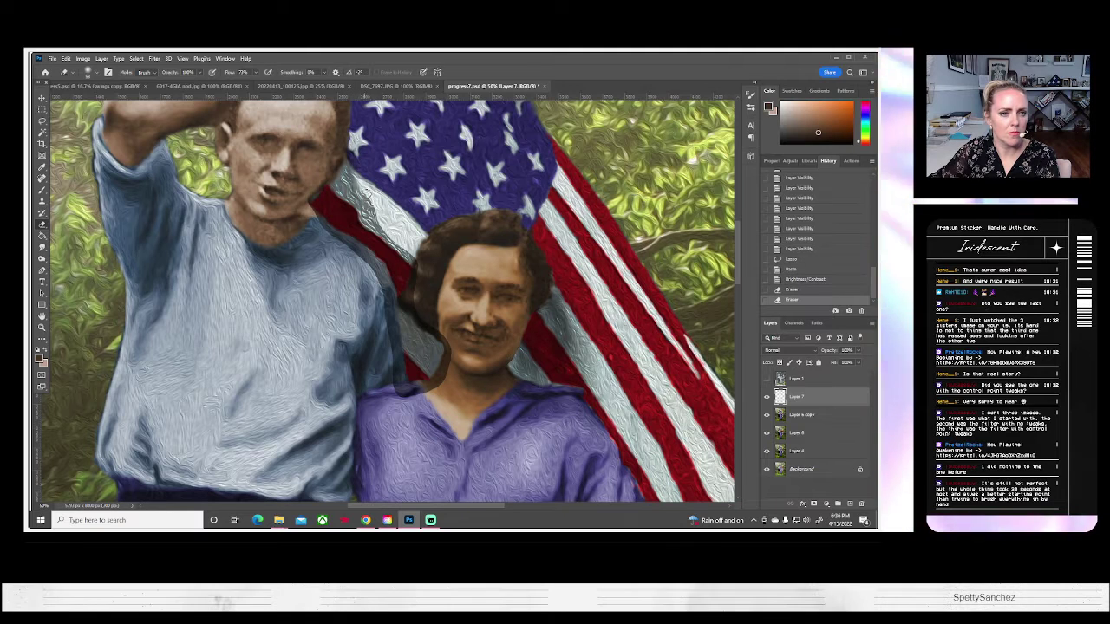
drag(376, 218, 424, 275)
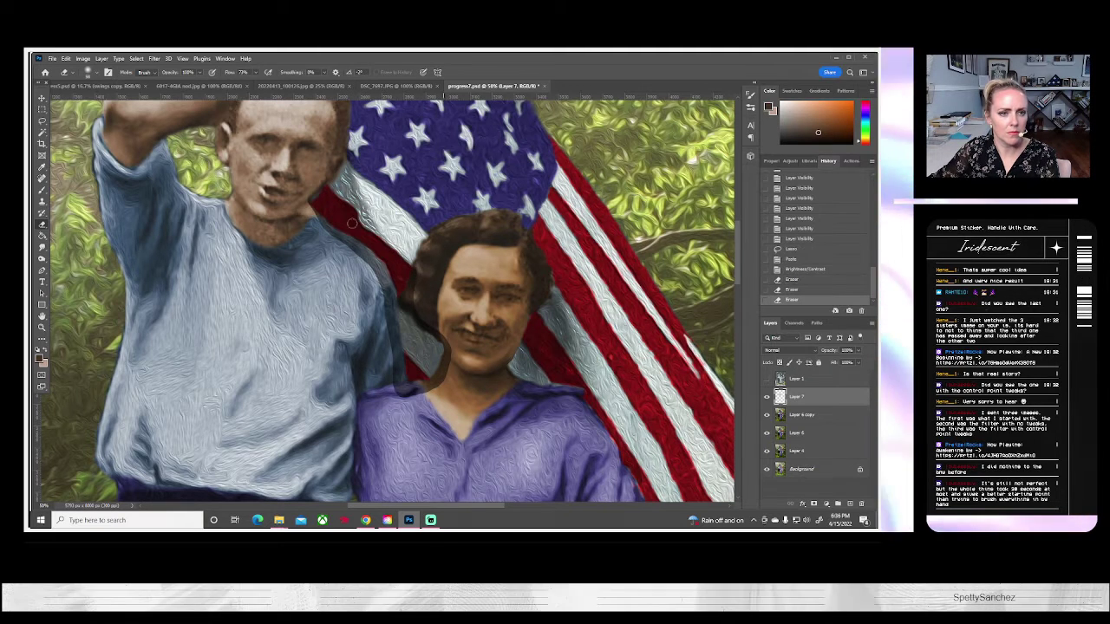
drag(313, 192, 301, 205)
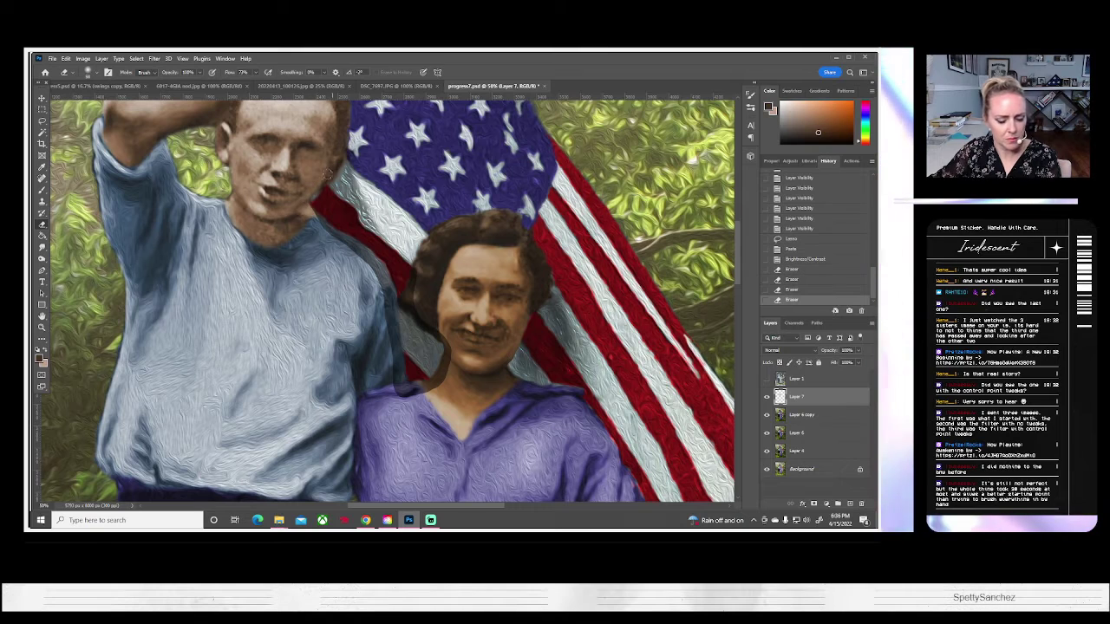
key(ctrl+z)
mouse_move(320, 168)
mouse_down()
mouse_move(303, 200)
mouse_move(332, 236)
mouse_move(313, 223)
mouse_move(306, 207)
mouse_move(372, 263)
mouse_move(388, 312)
mouse_up()
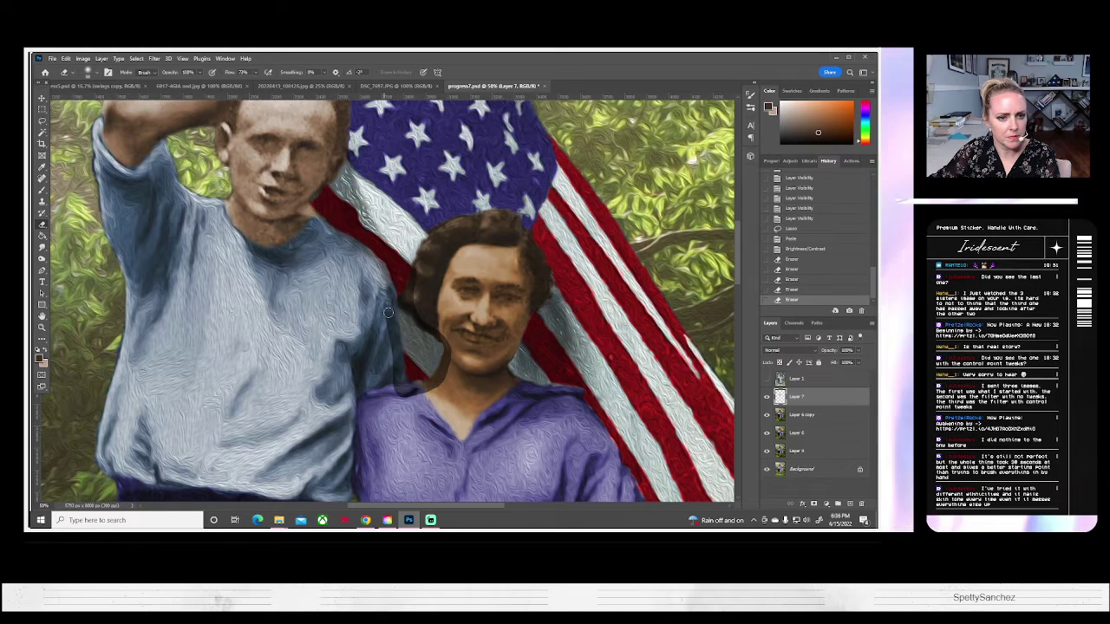
mouse_move(324, 235)
mouse_down()
mouse_move(314, 226)
mouse_move(322, 232)
mouse_up()
Erase the remaining dark spill on Layer 7 from the man's sleeve and the woman's collar, neck and hair.
scroll(353, 212, down, 3)
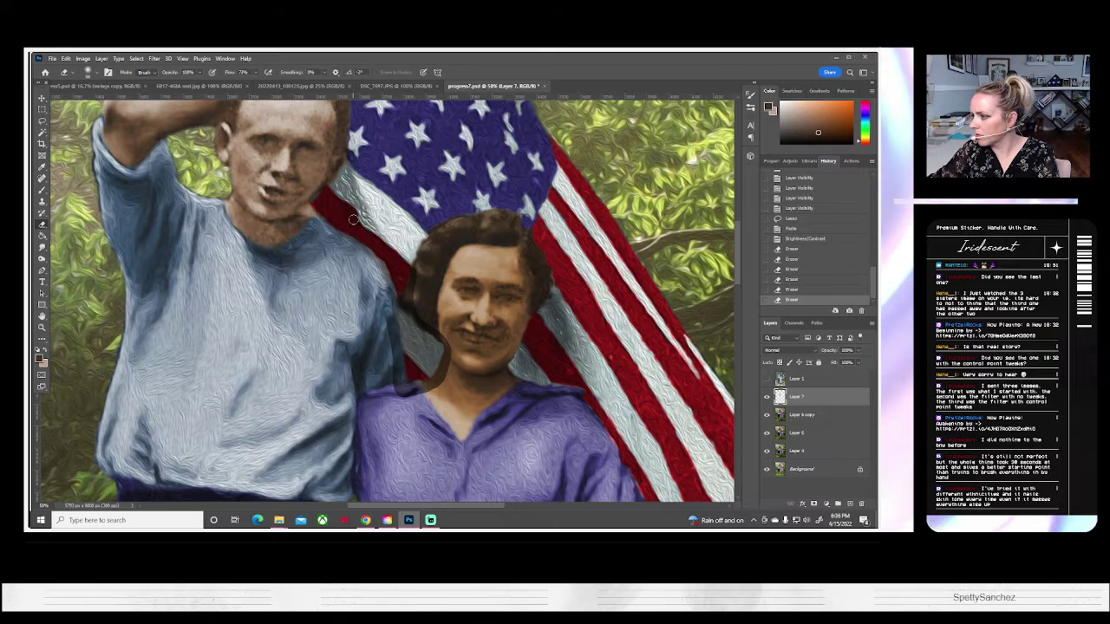
scroll(354, 212, down, 1)
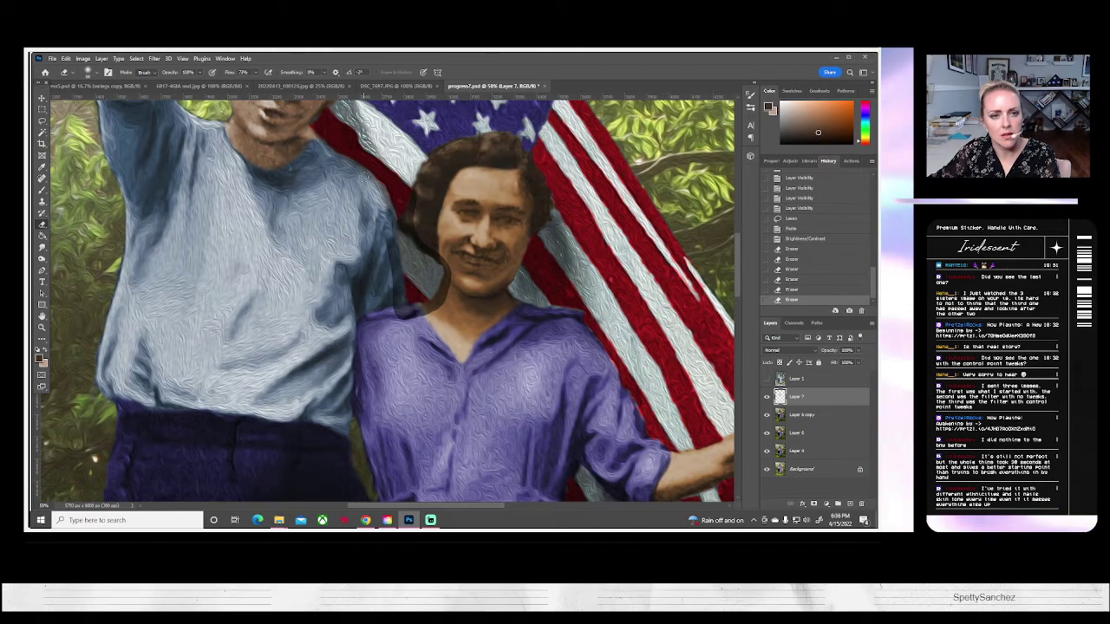
drag(367, 181, 383, 197)
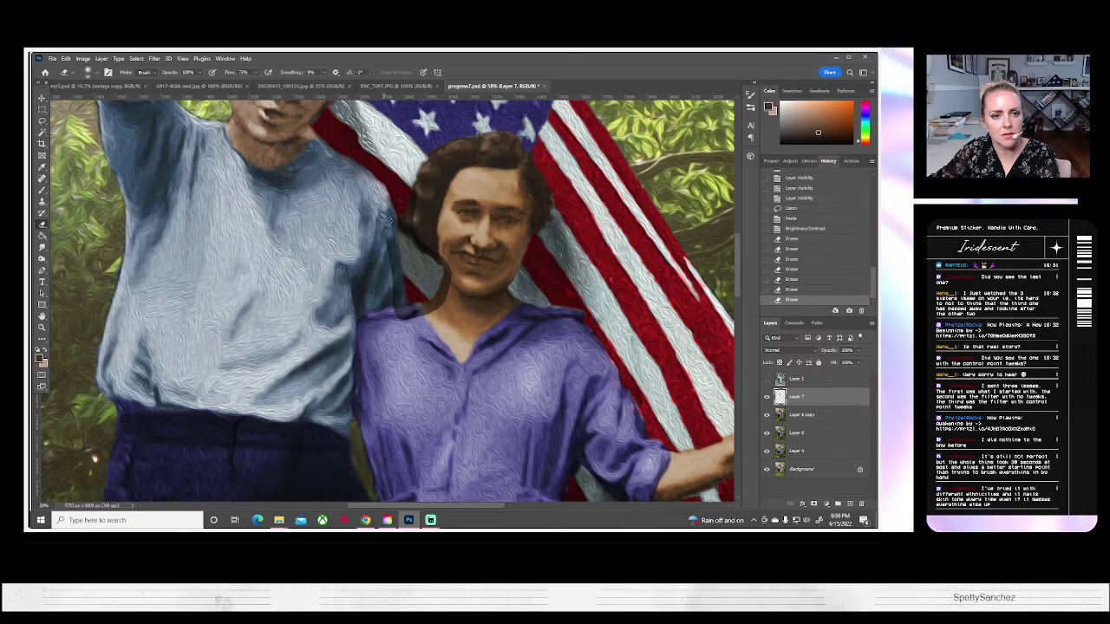
mouse_move(378, 206)
mouse_down()
mouse_move(395, 309)
mouse_move(391, 240)
mouse_up()
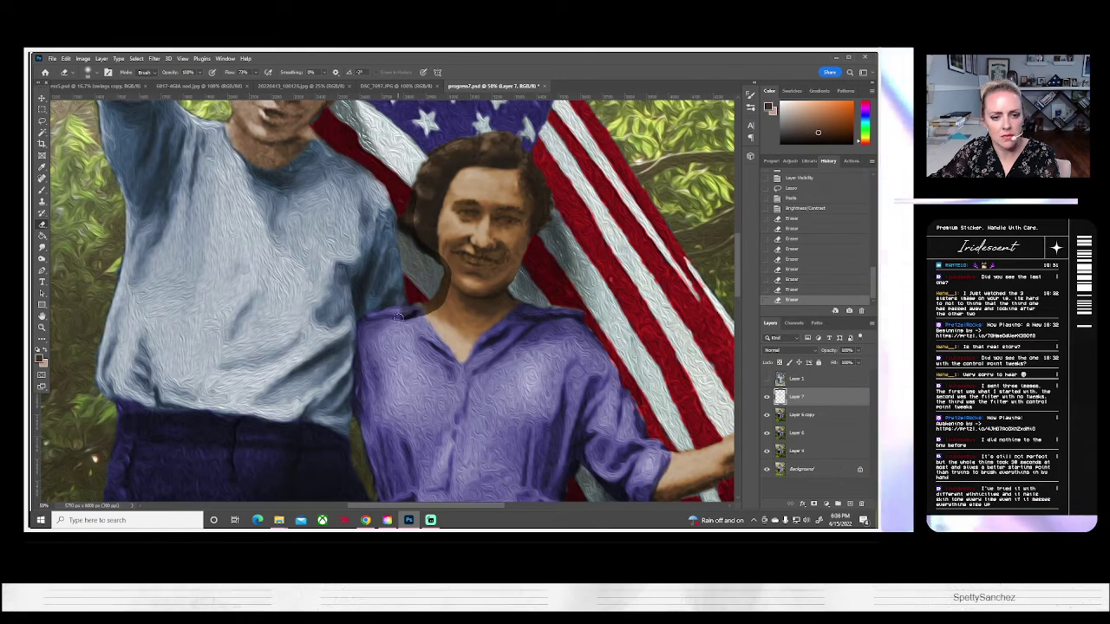
mouse_move(392, 315)
mouse_down()
mouse_move(420, 312)
mouse_move(394, 317)
mouse_up()
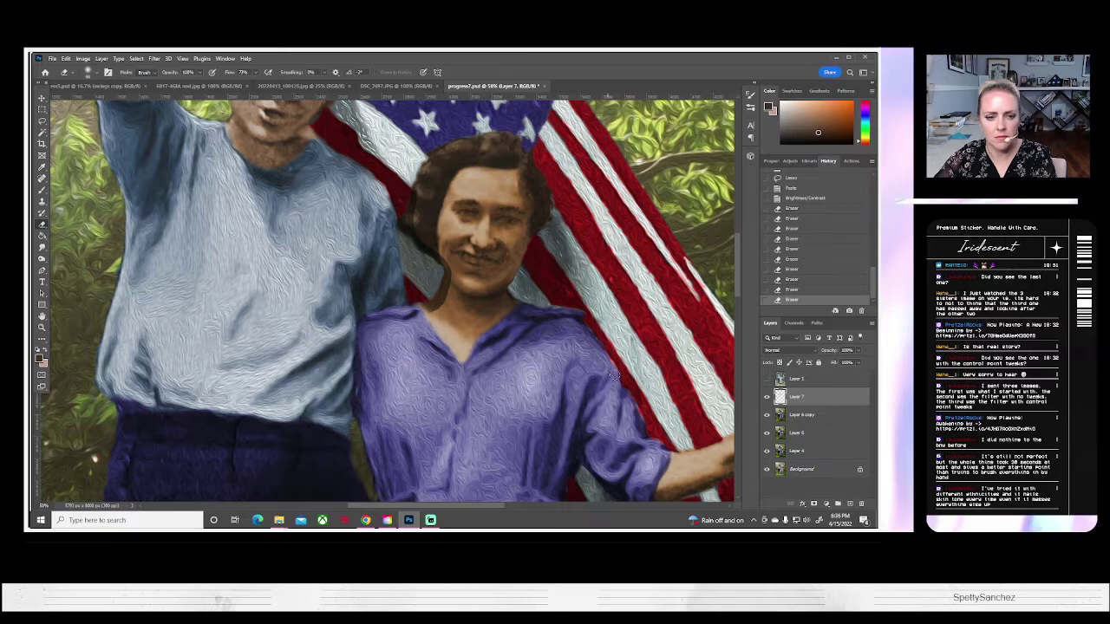
drag(422, 311, 414, 313)
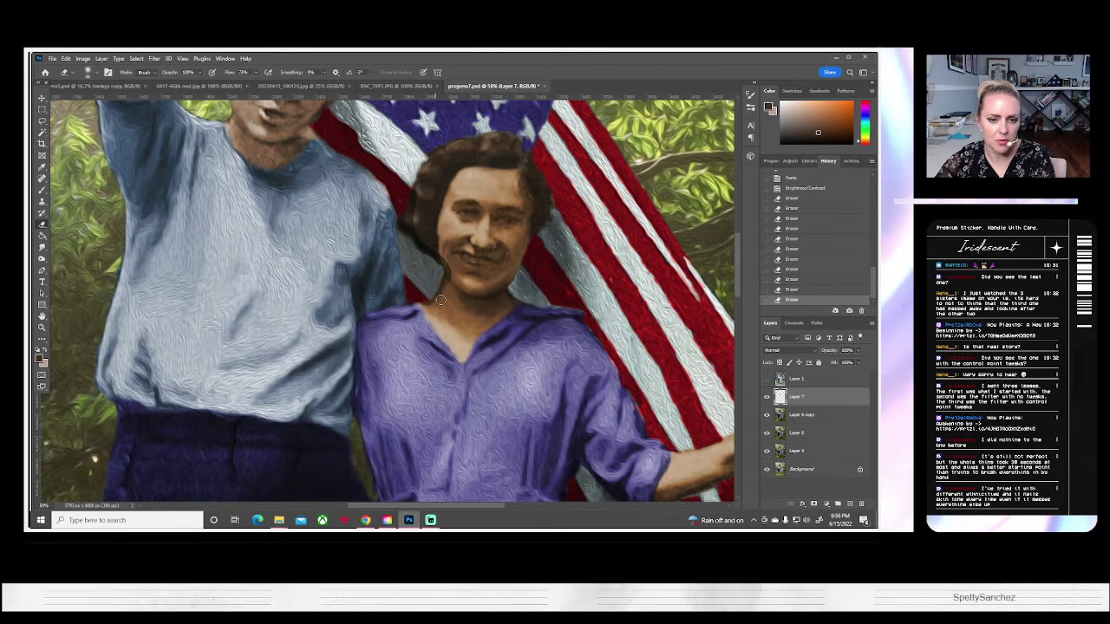
mouse_move(448, 283)
mouse_down()
mouse_move(440, 295)
mouse_move(447, 285)
mouse_up()
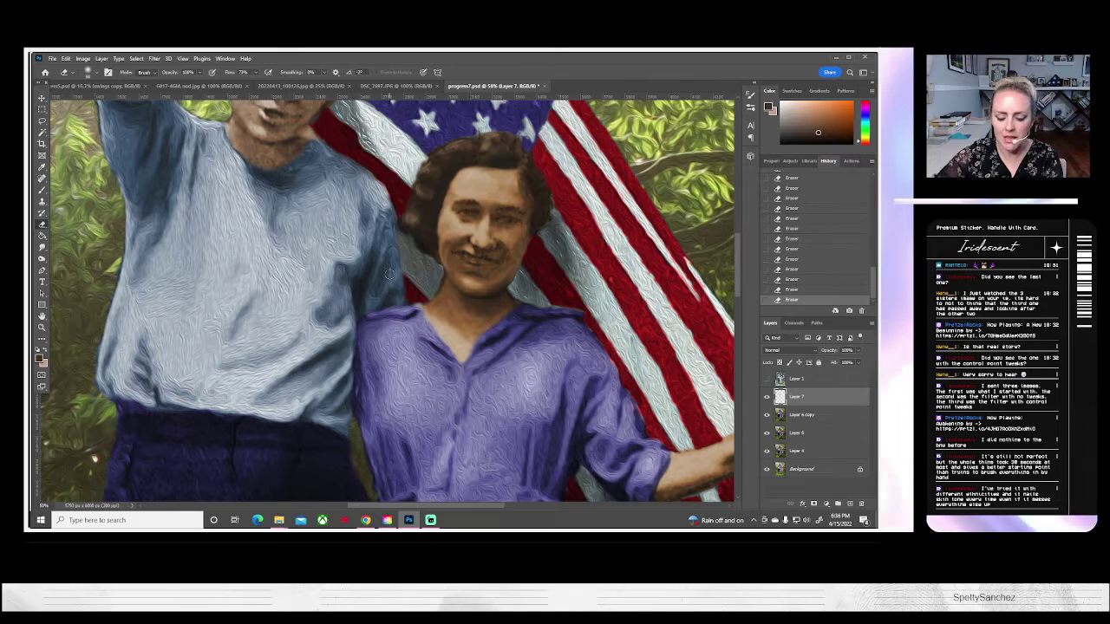
Soften the flag shadow beside the woman's hair on Layer 7 using a larger soft eraser at 20% opacity.
scroll(391, 265, up, 3)
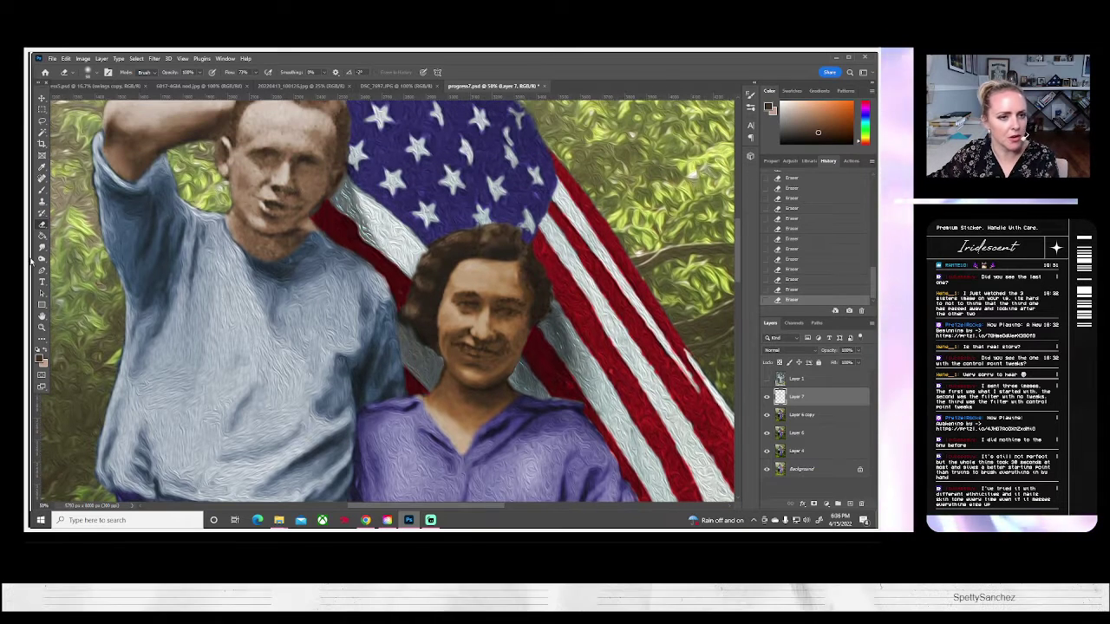
click(43, 327)
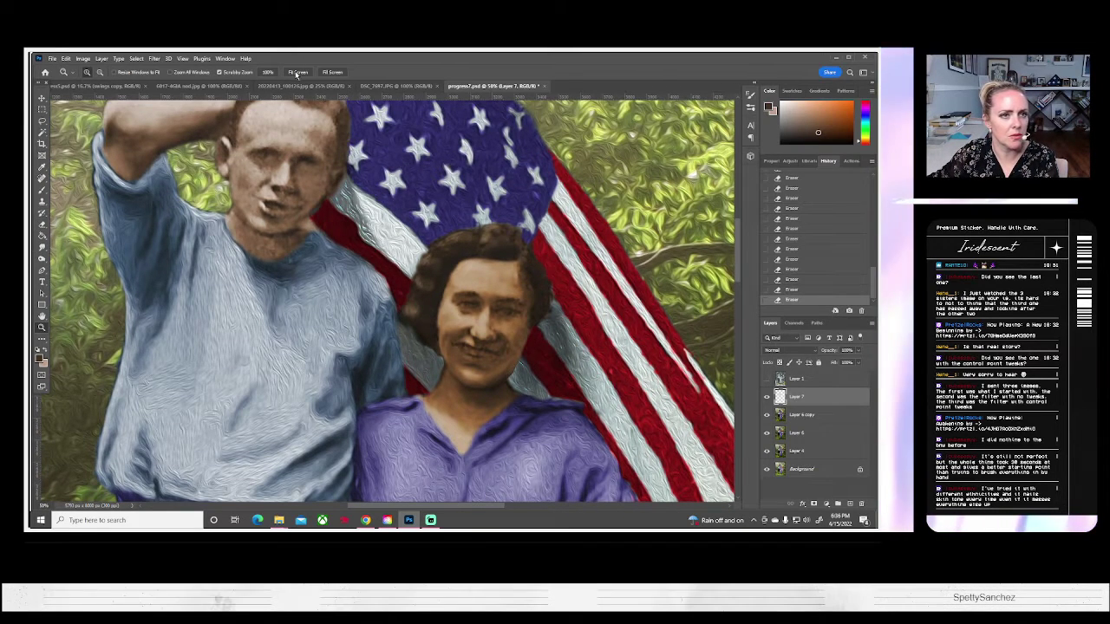
click(296, 72)
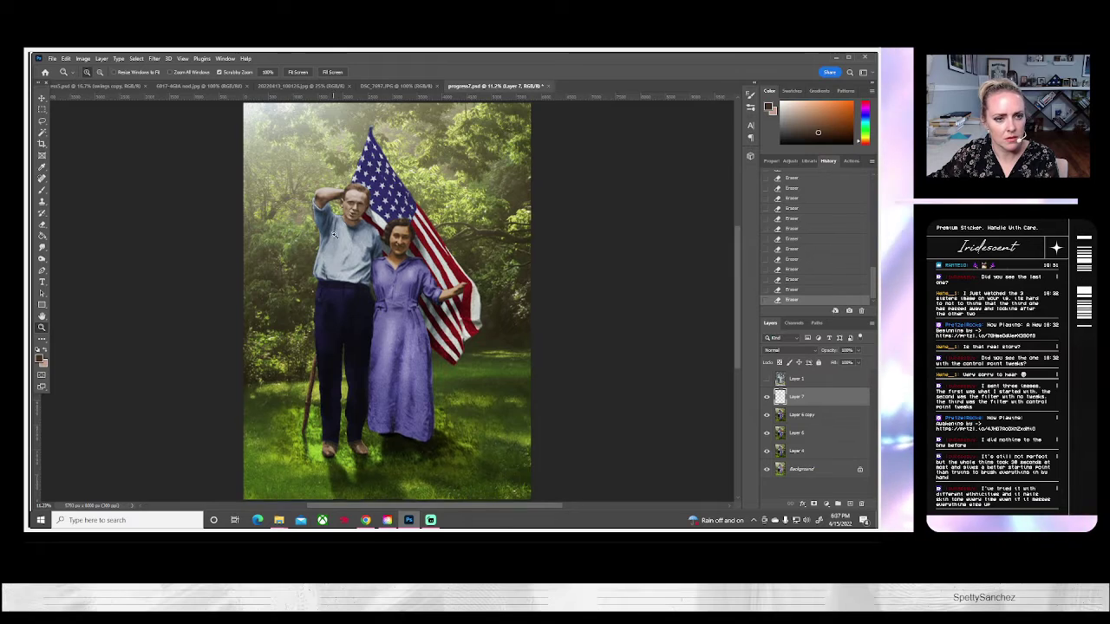
click(334, 235)
click(333, 235)
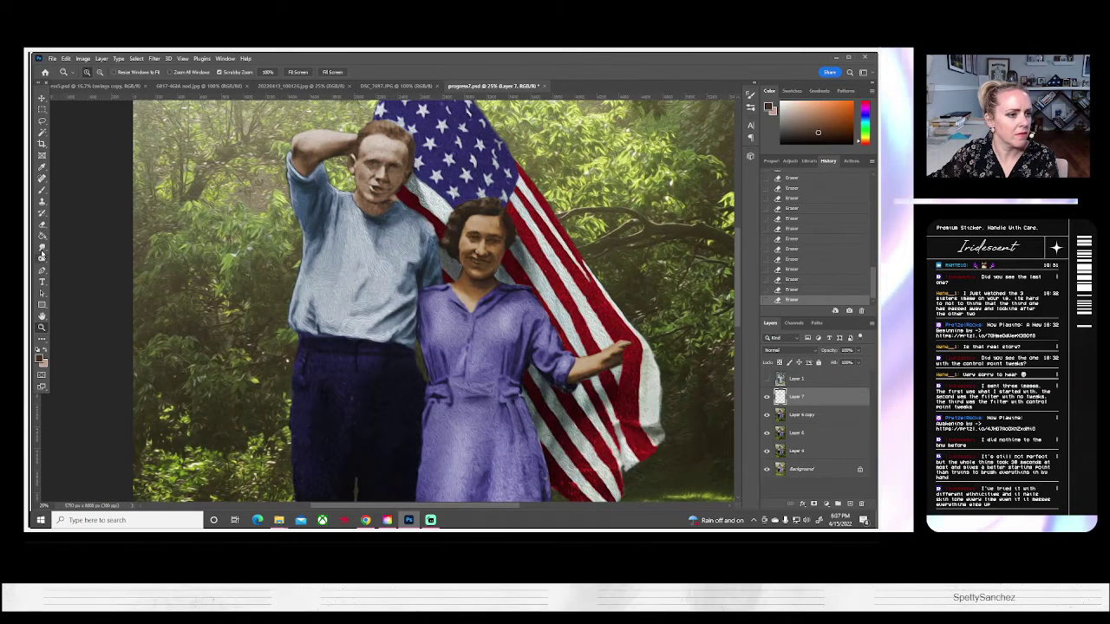
click(42, 225)
click(92, 72)
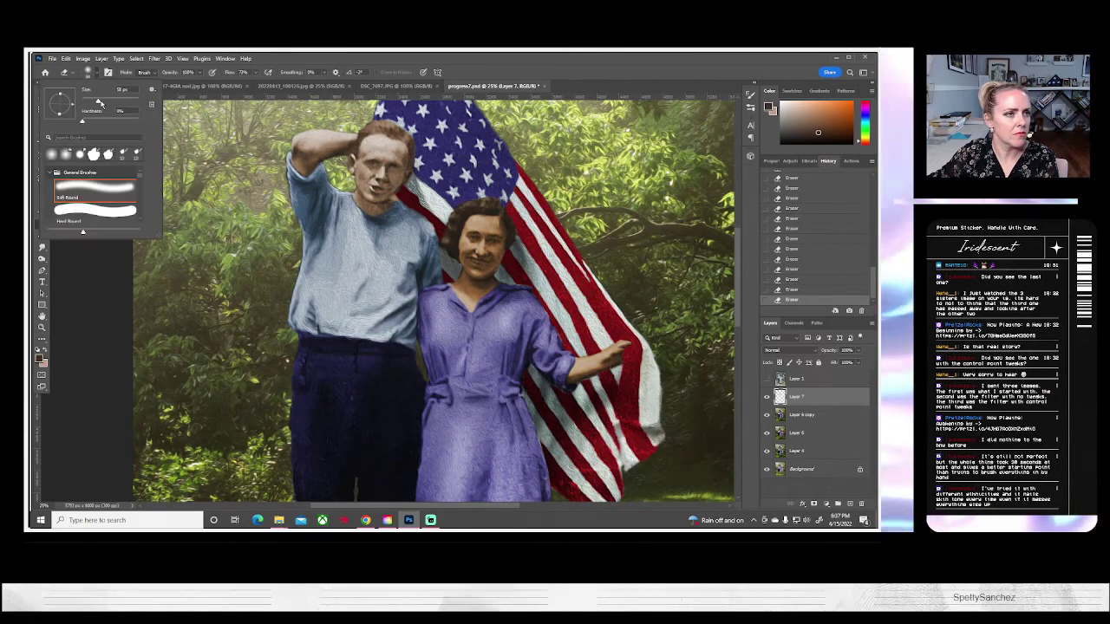
click(200, 74)
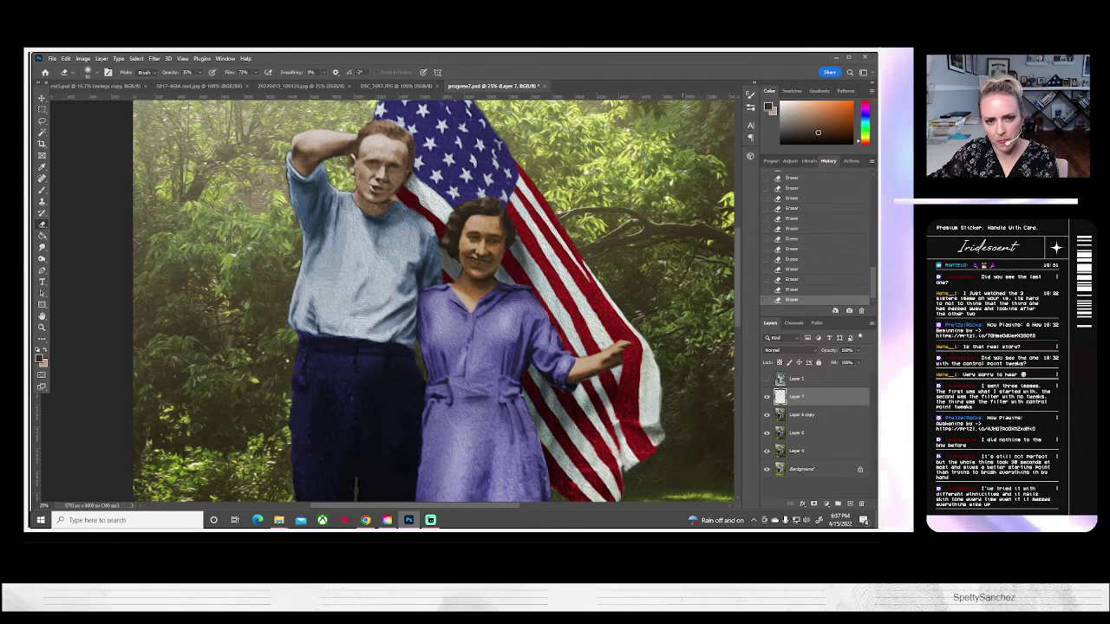
click(97, 74)
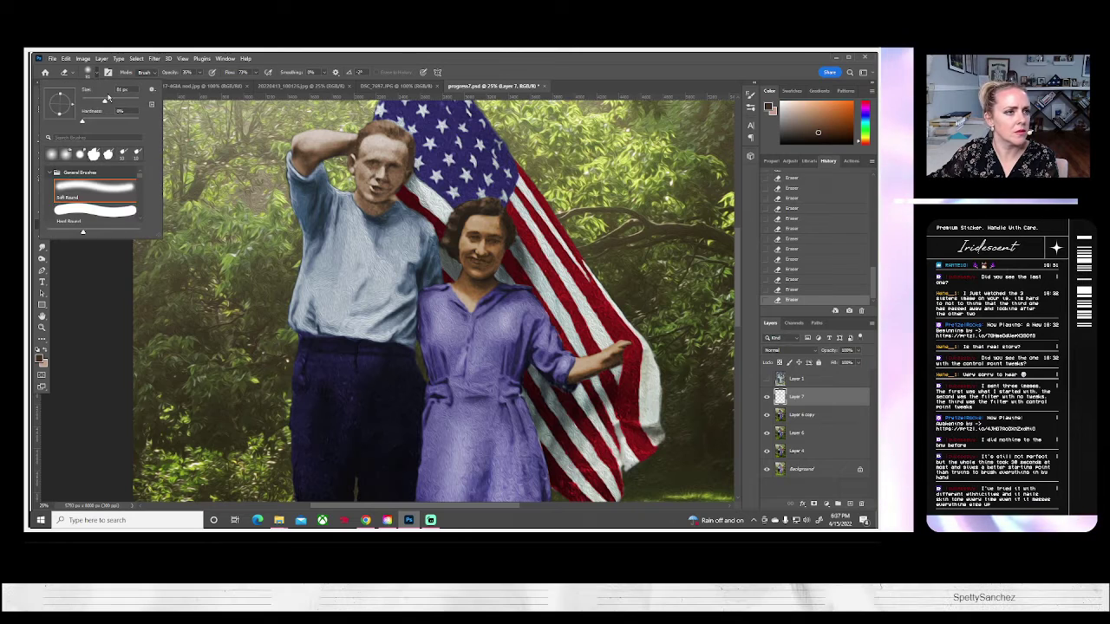
drag(112, 101, 121, 101)
click(447, 253)
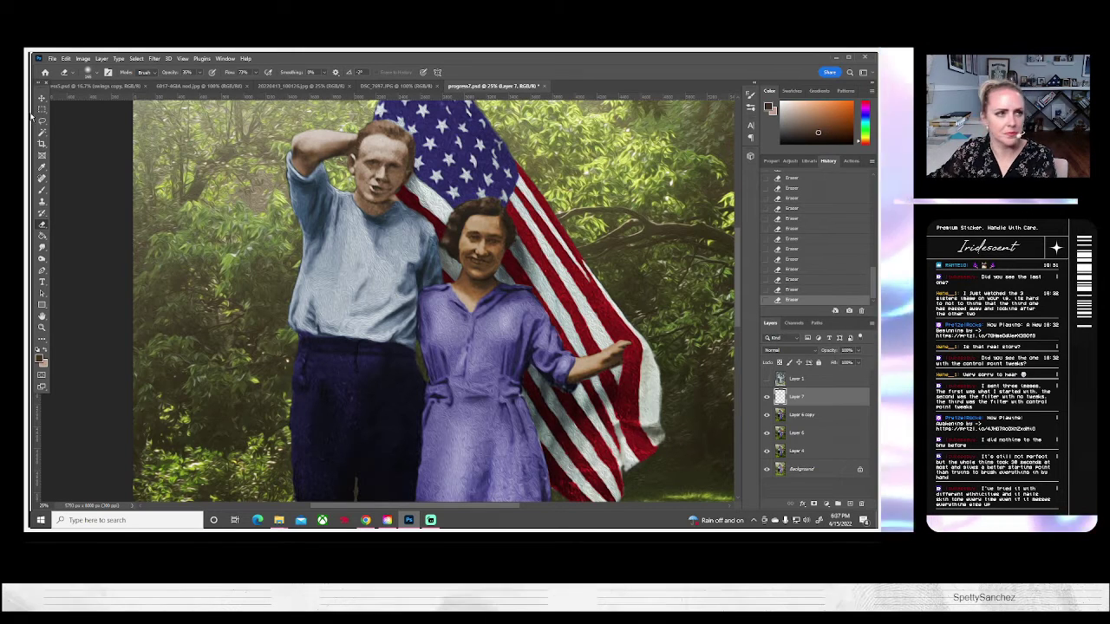
Examine the family porch composite and the source photos beneath it in its open document.
click(53, 59)
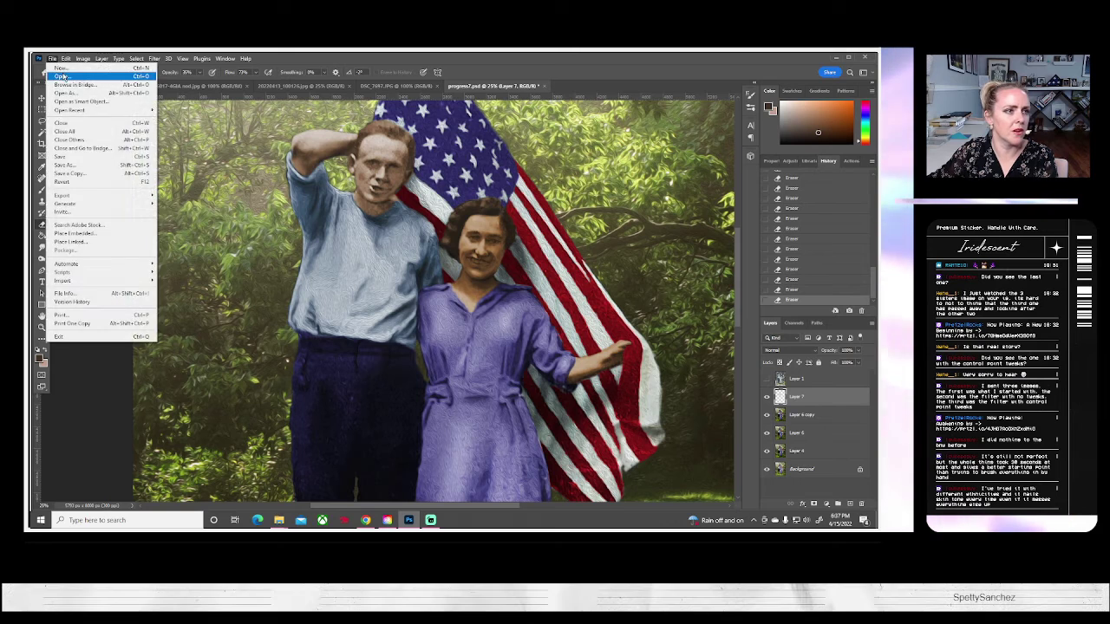
key(Escape)
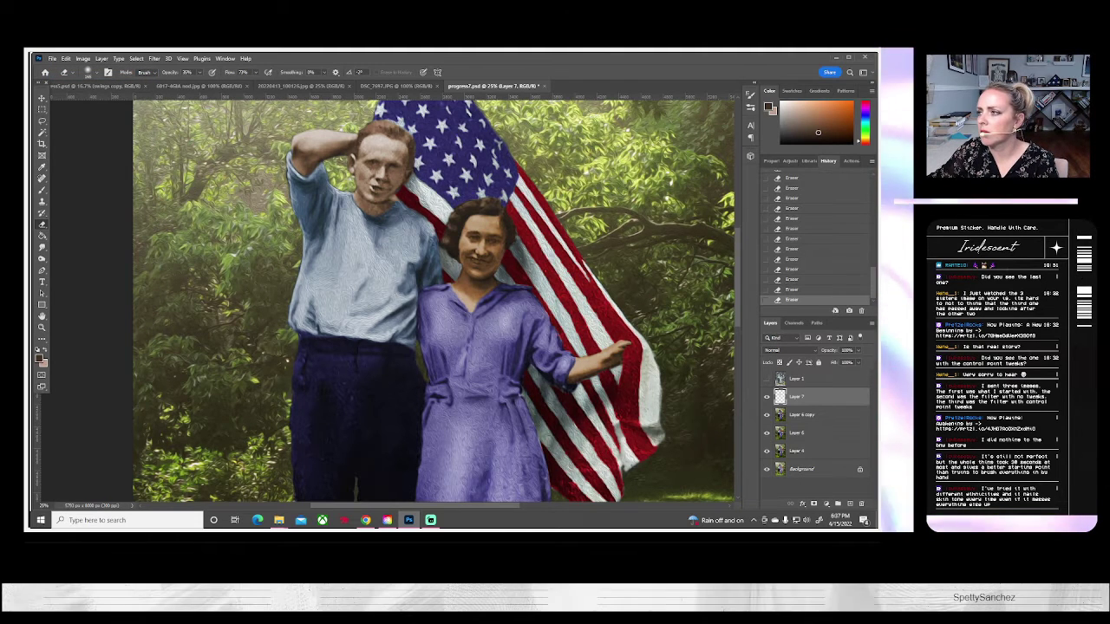
click(200, 86)
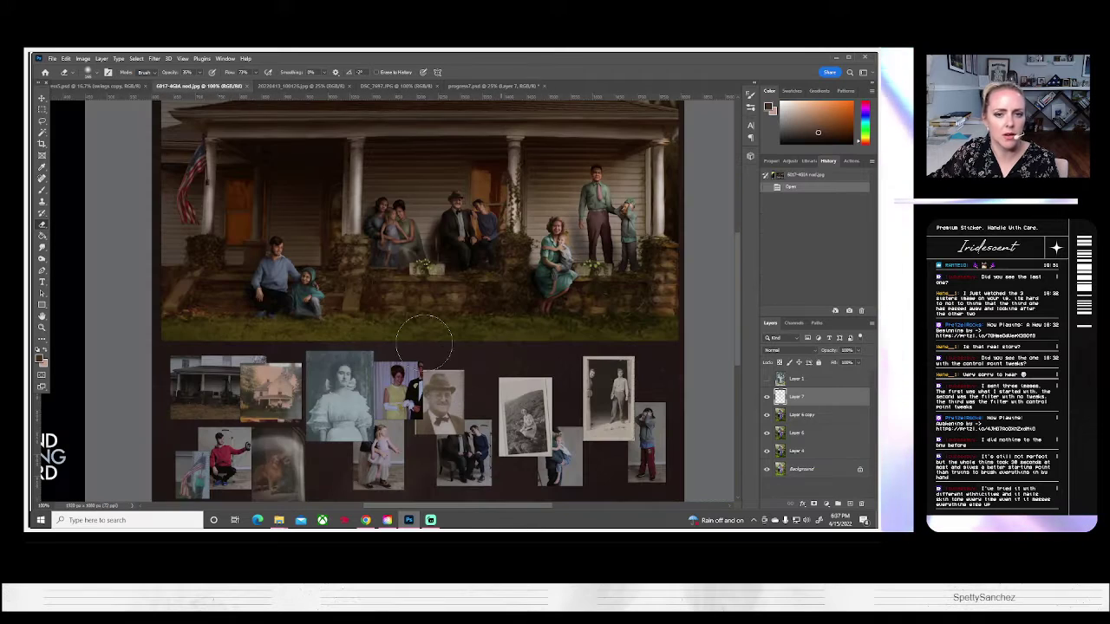
scroll(393, 330, up, 1)
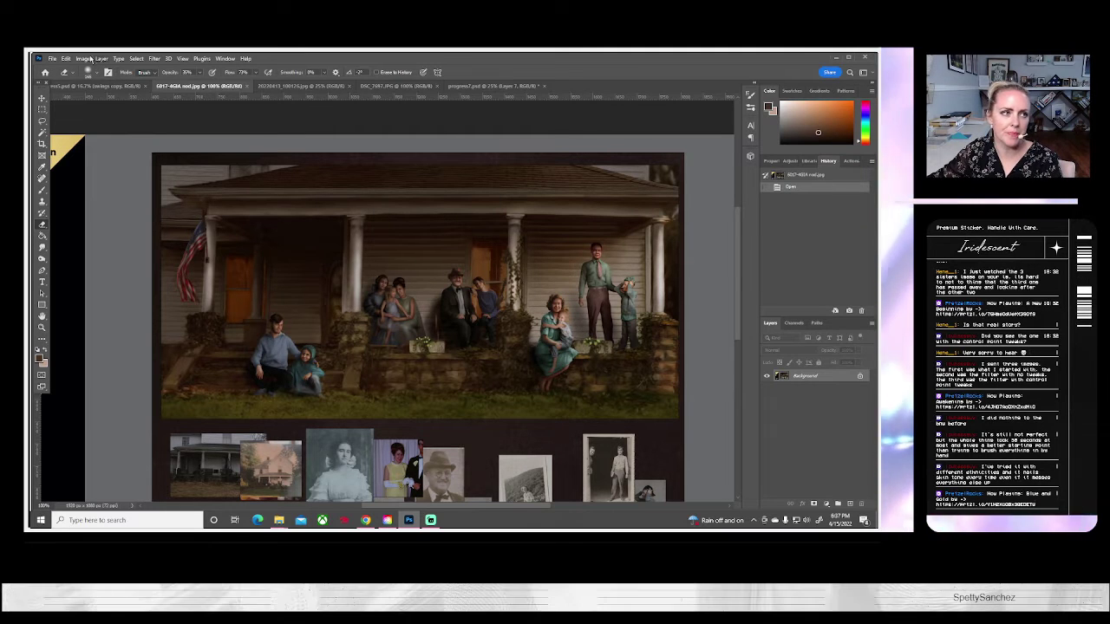
Open the old photo of the woman sitting on the rocks and turn on the Colorize neural filter for it.
click(52, 58)
click(61, 76)
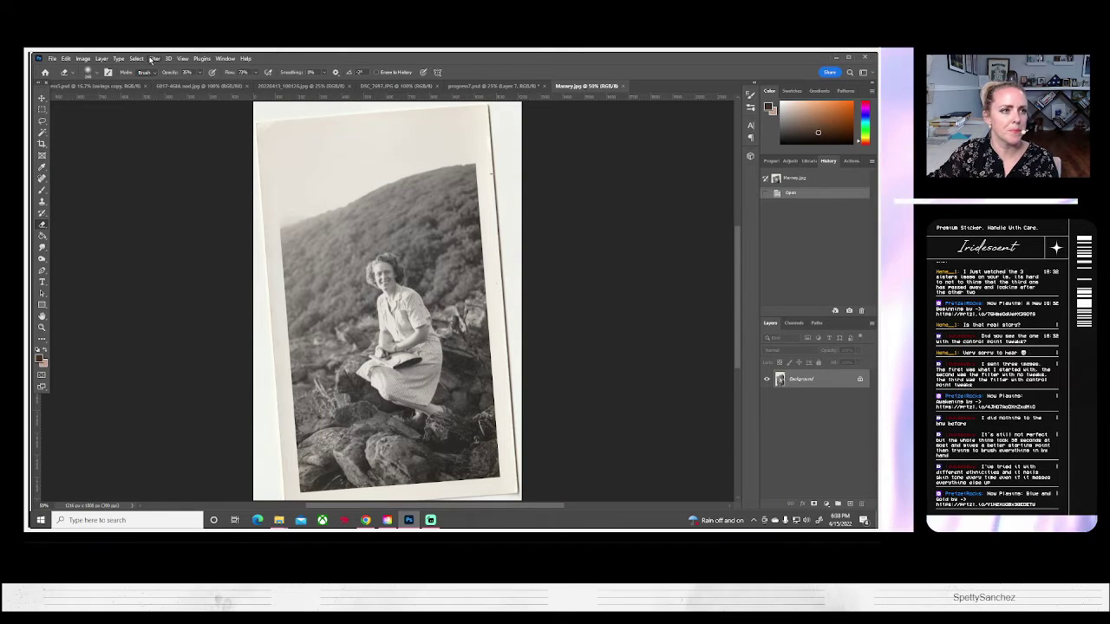
click(154, 58)
click(171, 95)
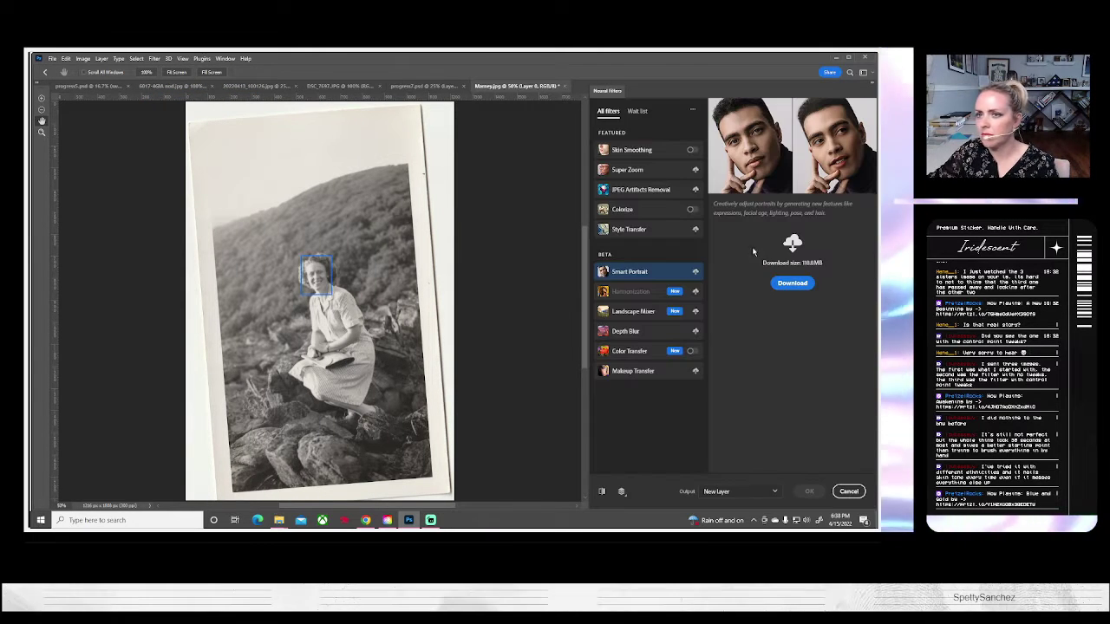
click(691, 209)
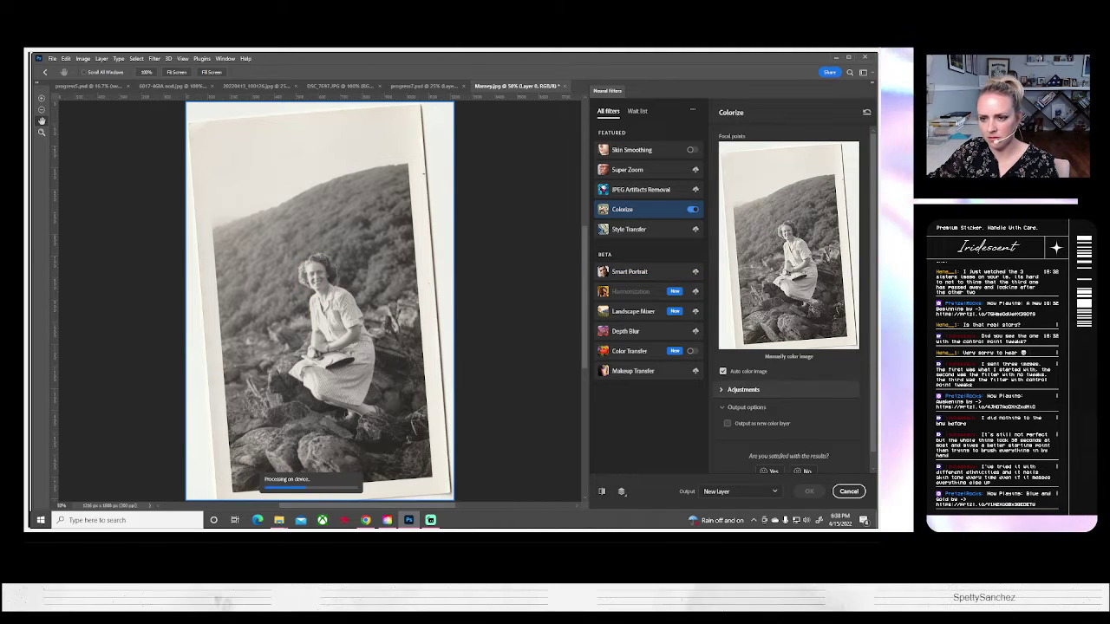
scroll(786, 415, down, 1)
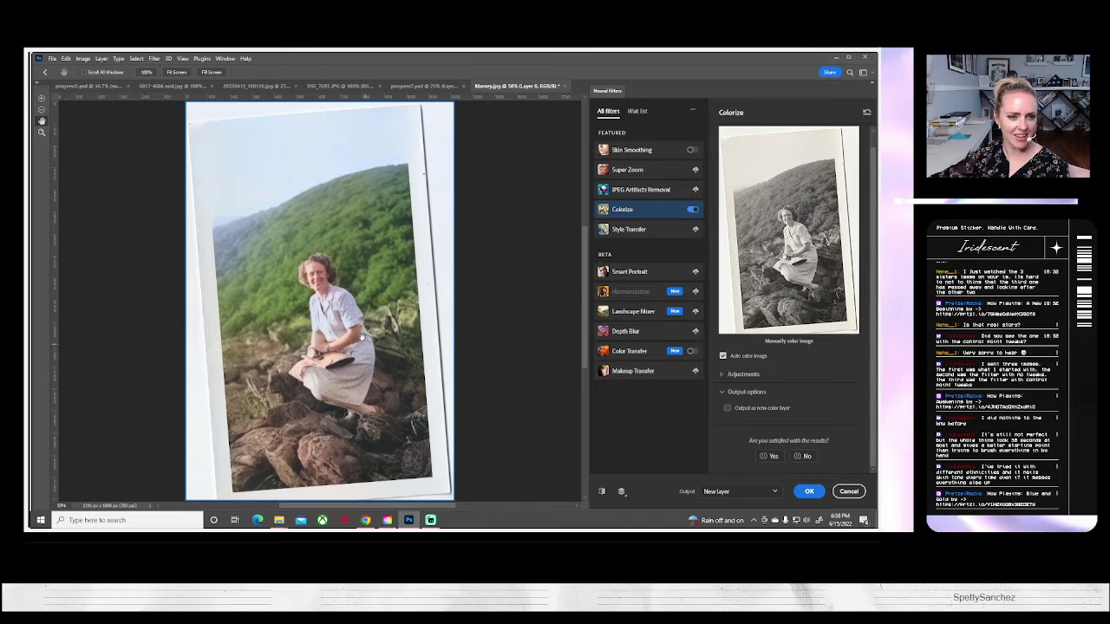
scroll(322, 317, down, 1)
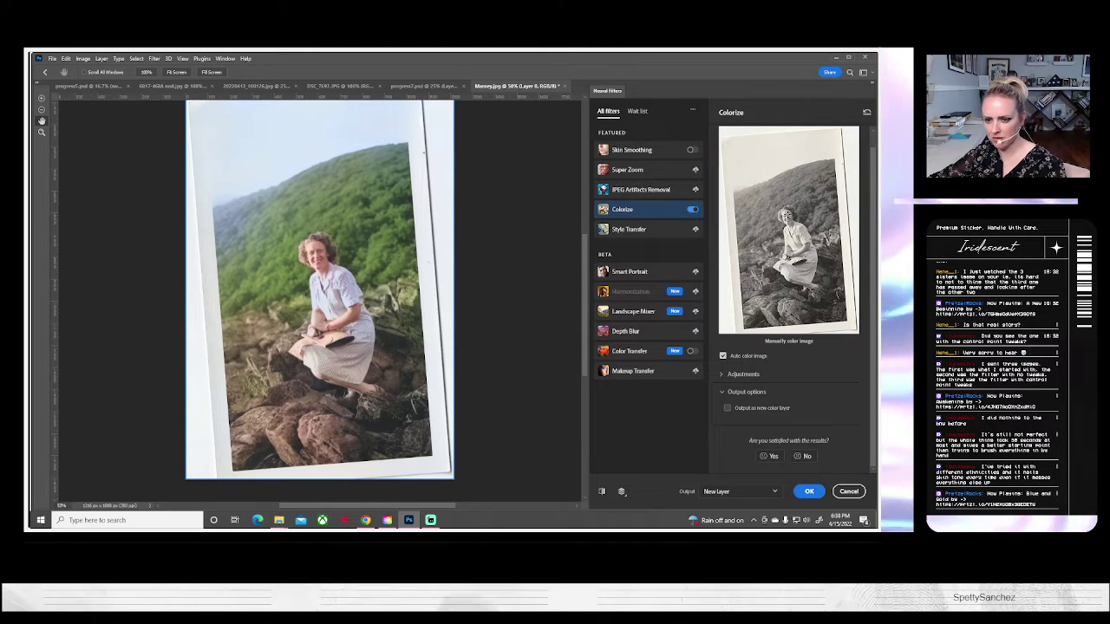
Expand the Colorize adjustments and review the available color profiles, keeping the profile at None.
click(743, 373)
scroll(788, 318, down, 3)
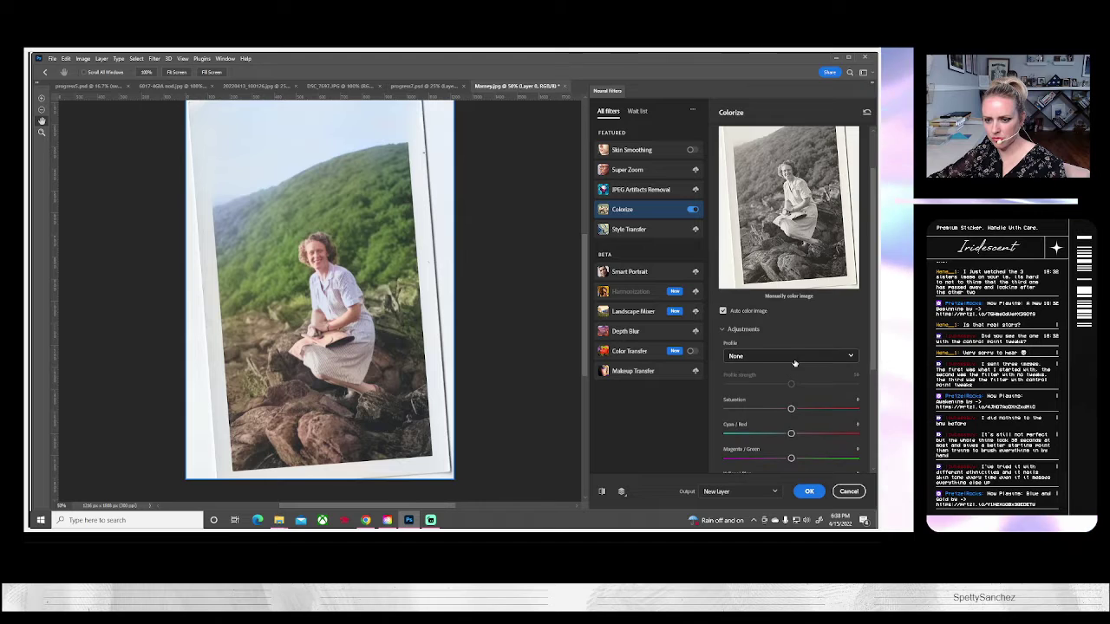
click(756, 267)
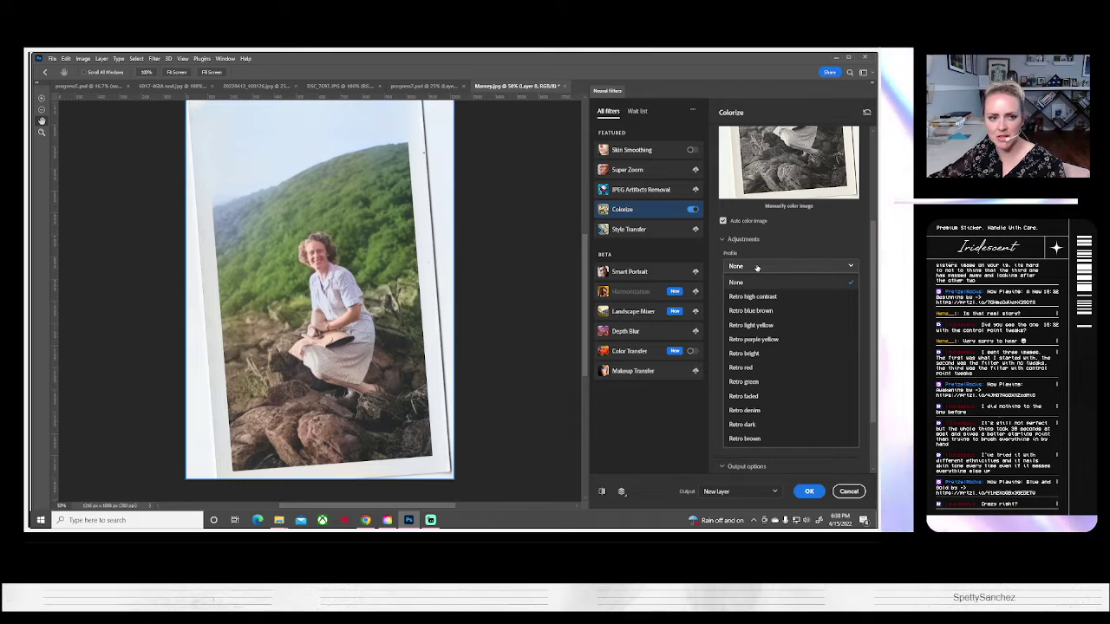
click(756, 268)
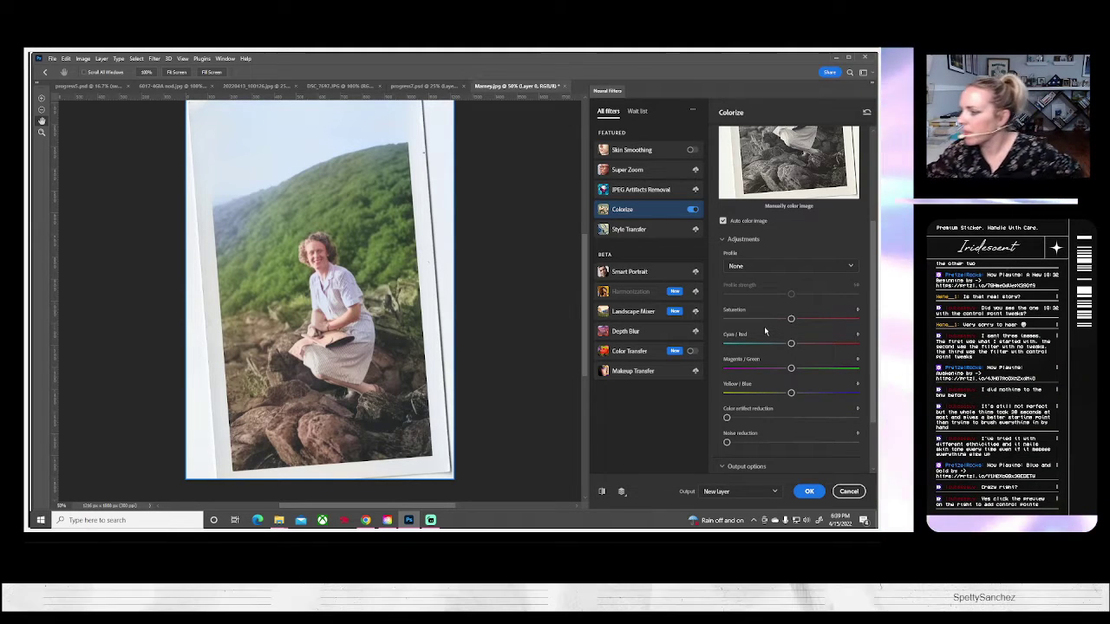
Add a focal point on the woman's face in the Colorize preview, keeping its color black.
scroll(780, 259, up, 3)
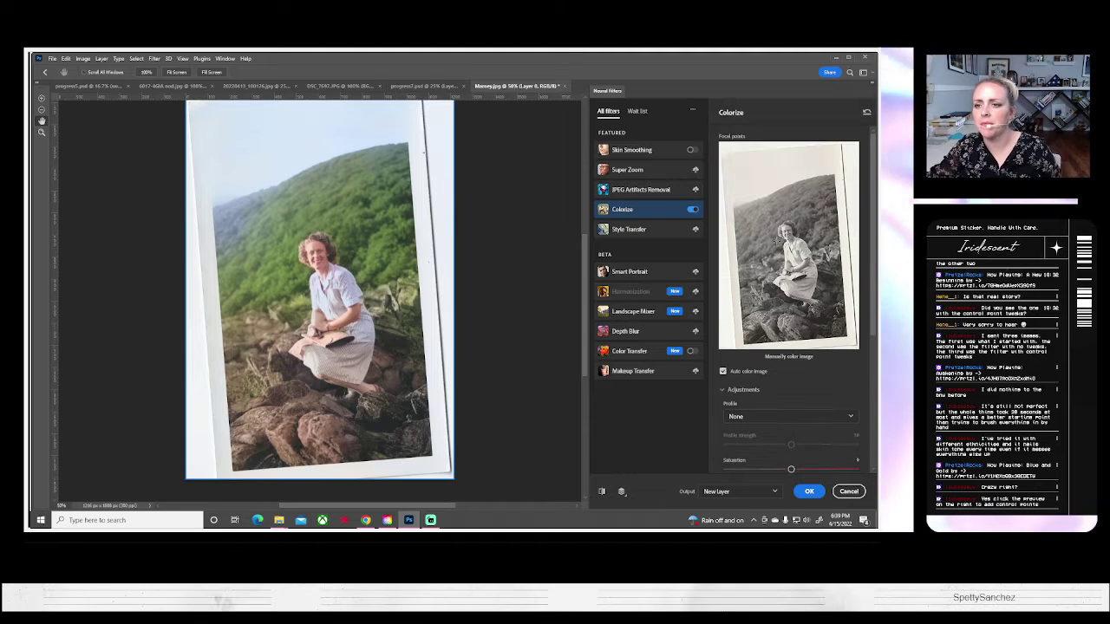
click(789, 232)
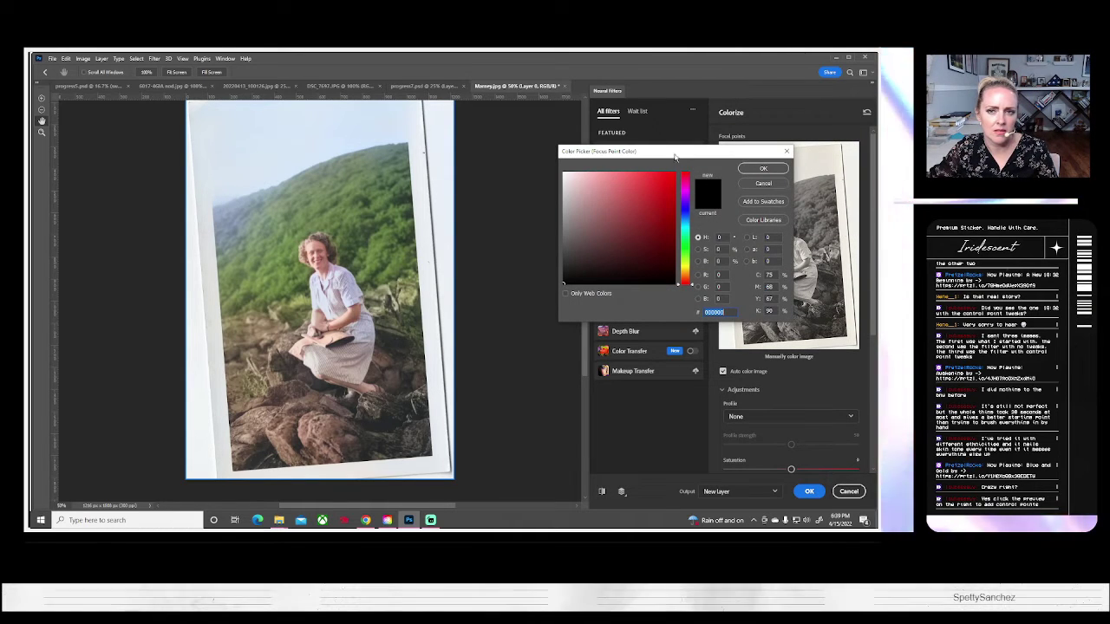
drag(676, 153, 635, 141)
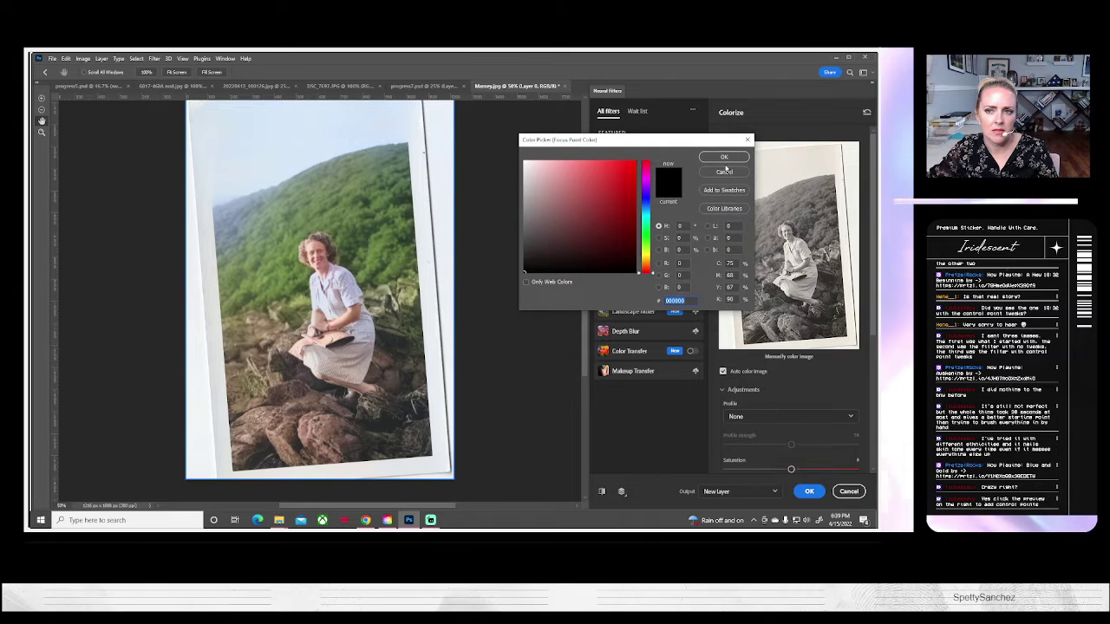
click(724, 157)
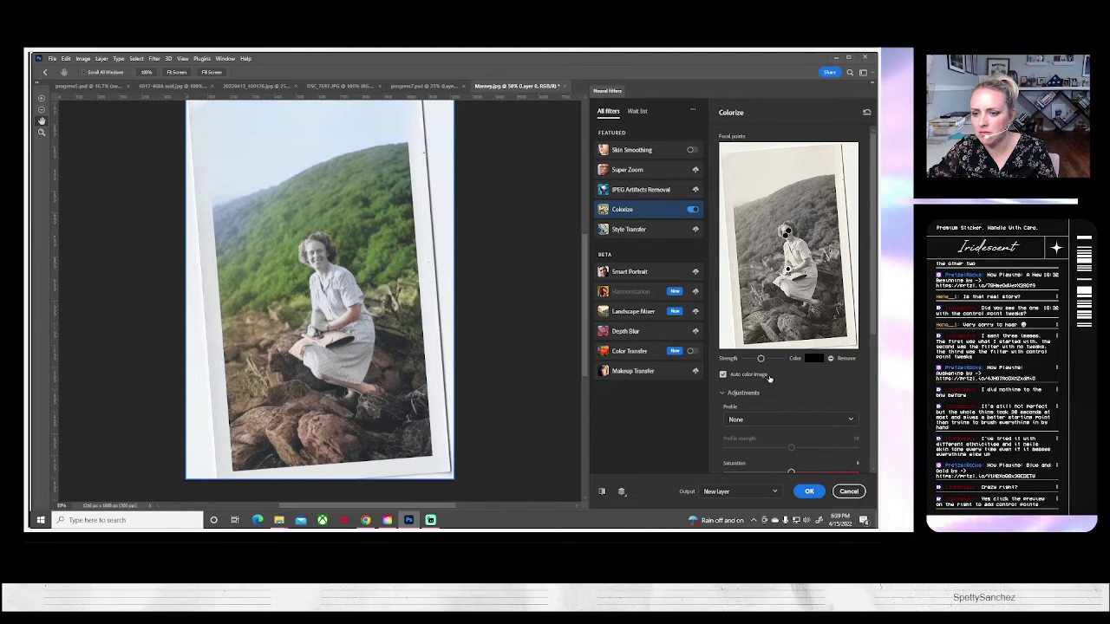
click(813, 357)
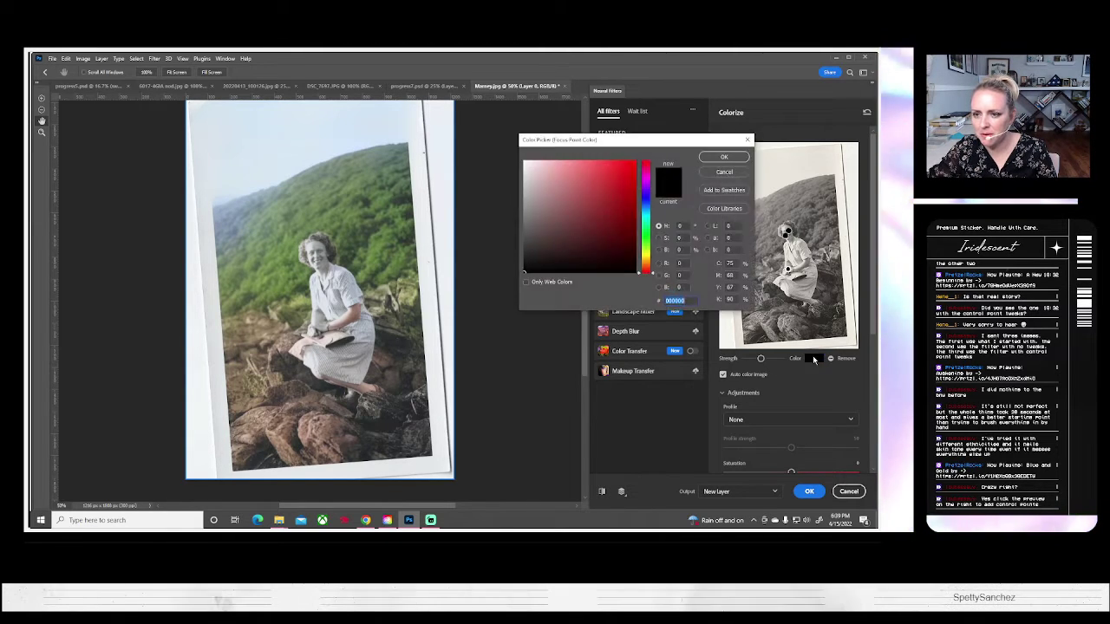
click(736, 174)
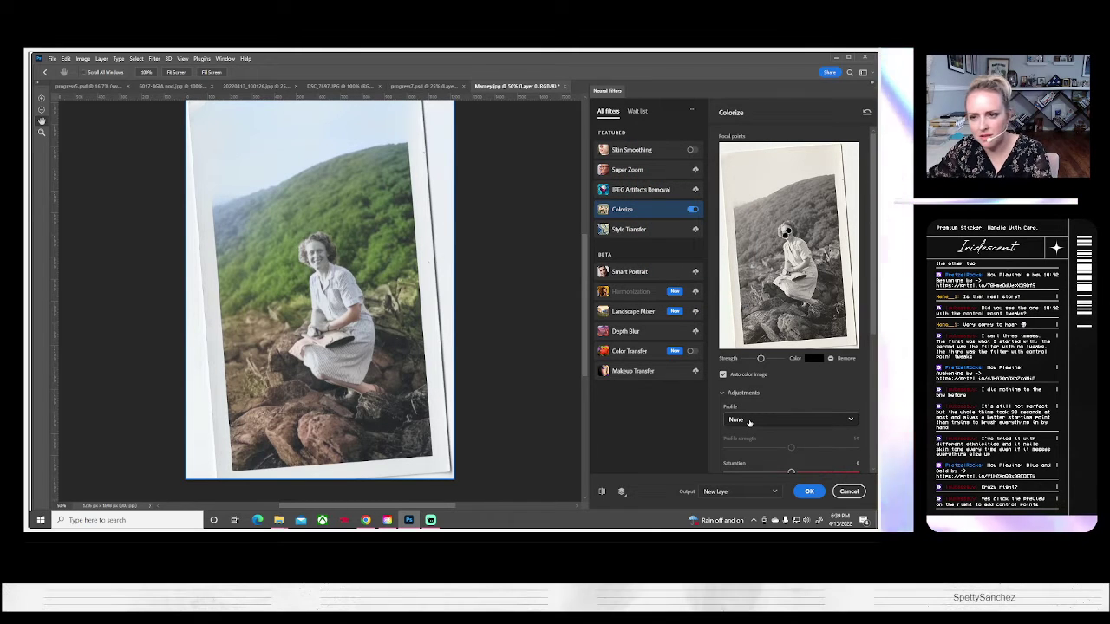
click(733, 376)
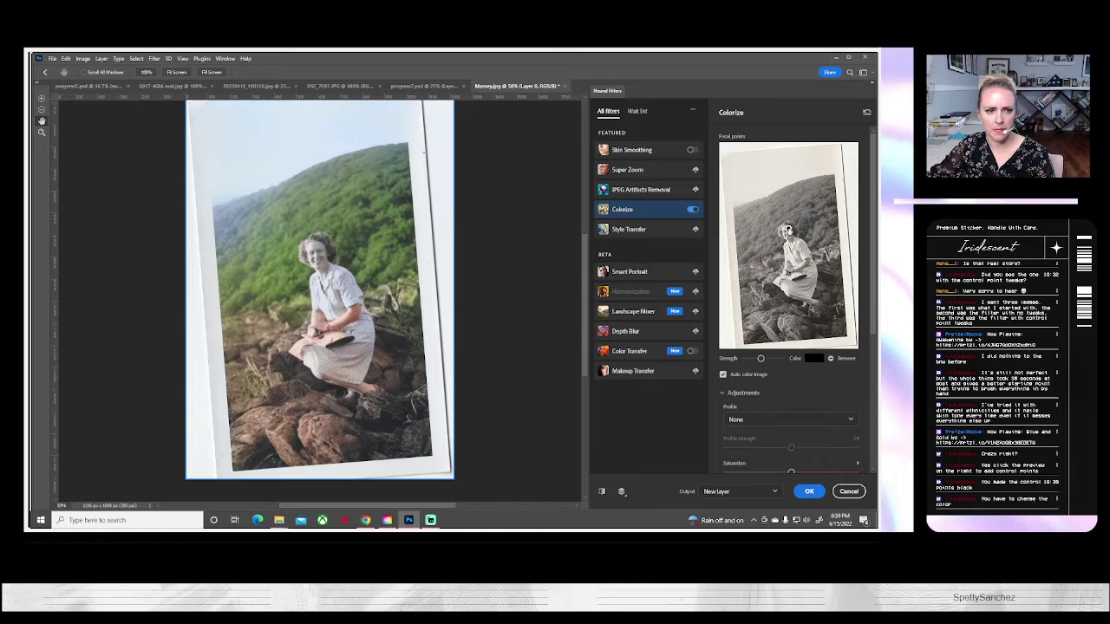
Set the color of the focal point on the woman's face to a tan skin tone, hex b58d72.
click(814, 359)
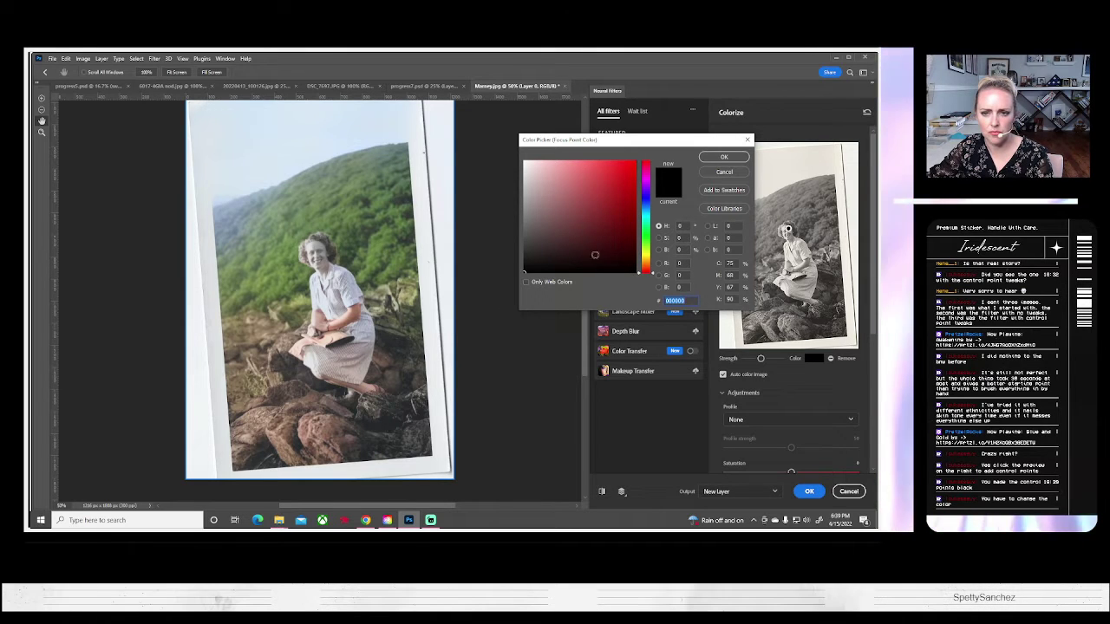
mouse_move(651, 275)
mouse_down()
mouse_move(654, 258)
mouse_move(655, 279)
mouse_move(657, 269)
mouse_up()
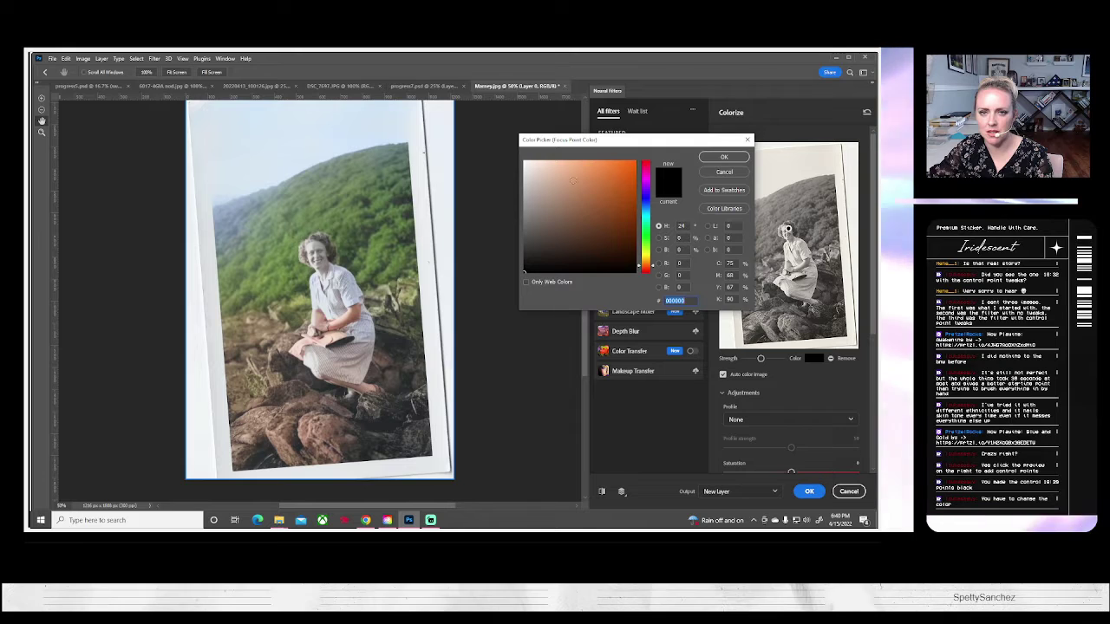
click(560, 174)
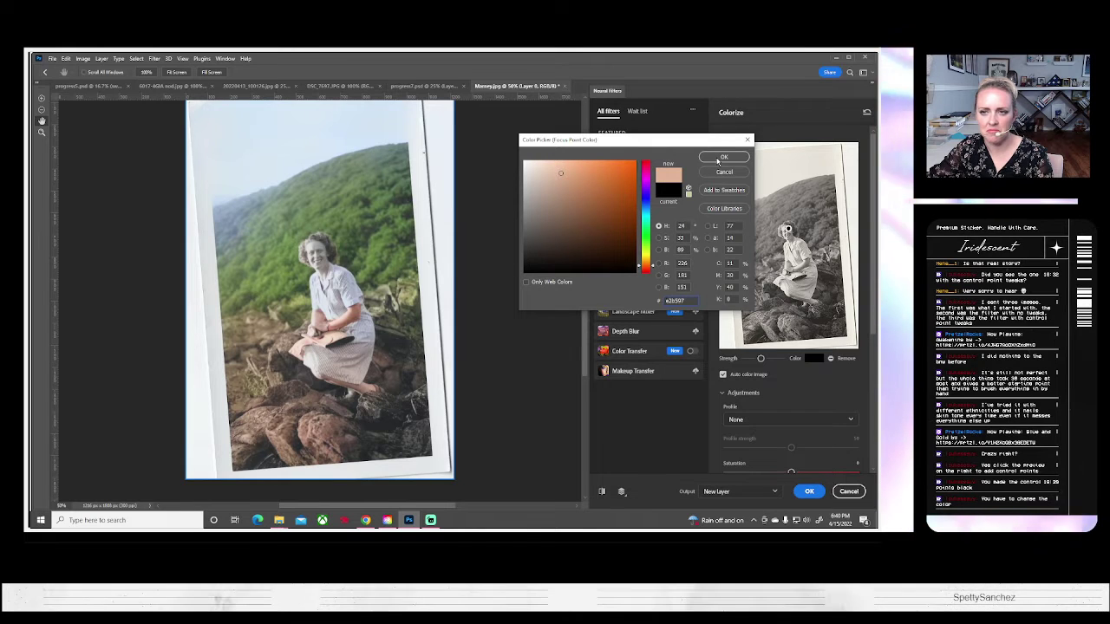
click(564, 192)
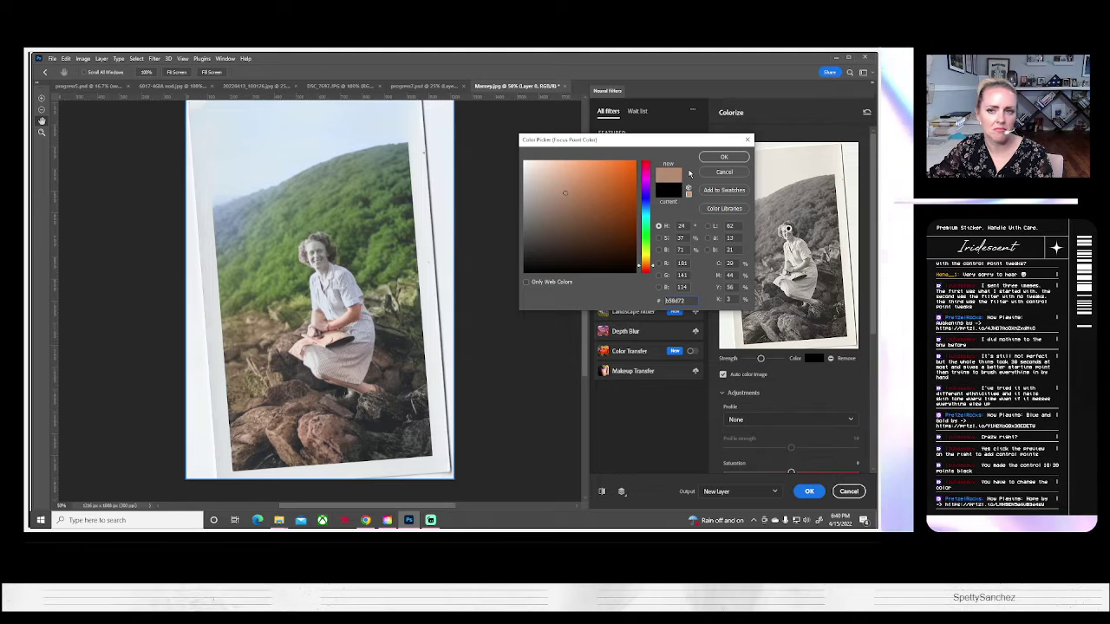
click(730, 159)
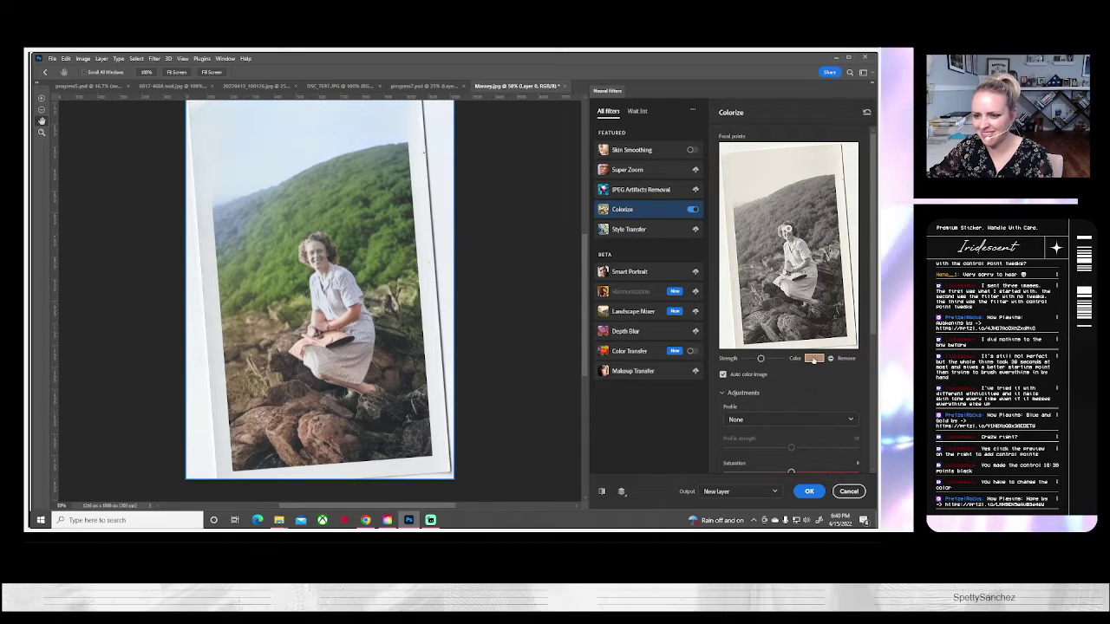
click(813, 358)
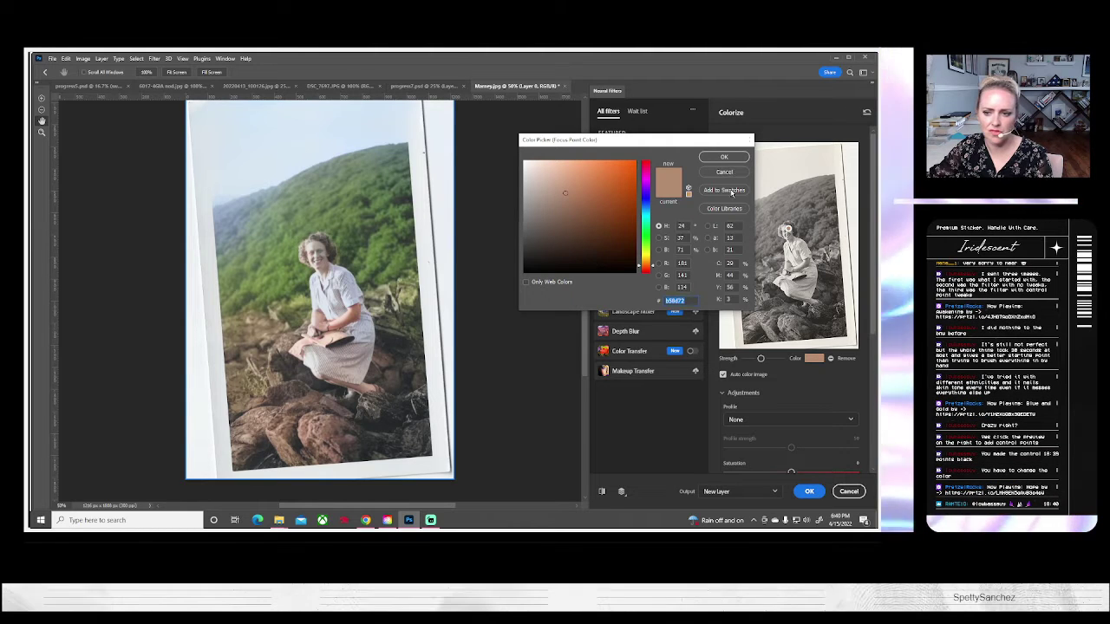
click(724, 157)
Reset the Colorize filter, leave Auto color image on, and apply the result to a new layer.
click(723, 374)
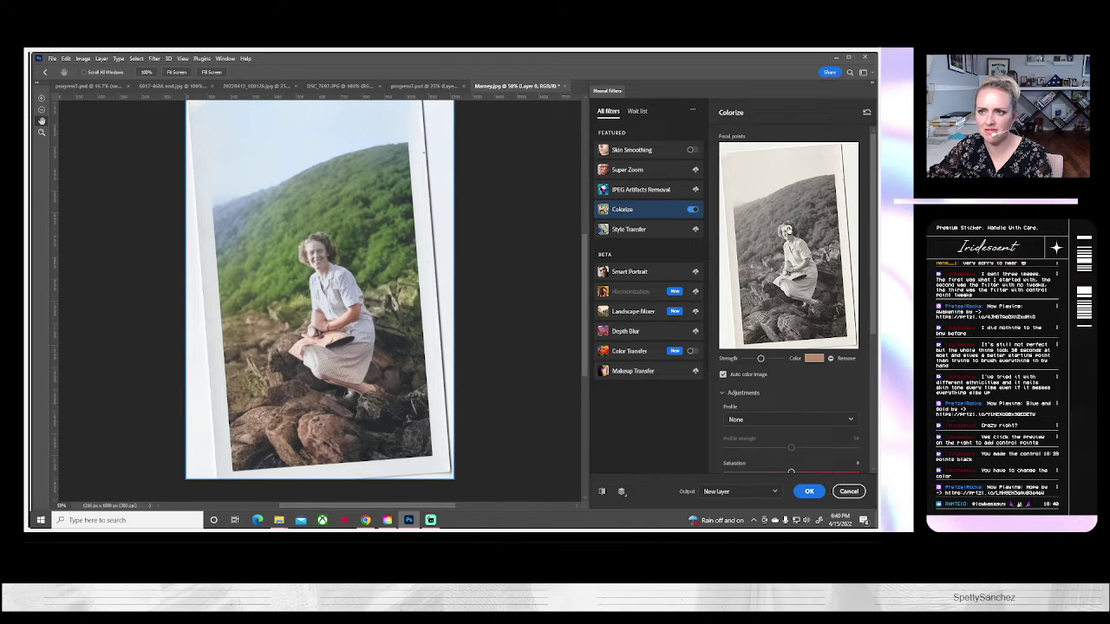
click(866, 113)
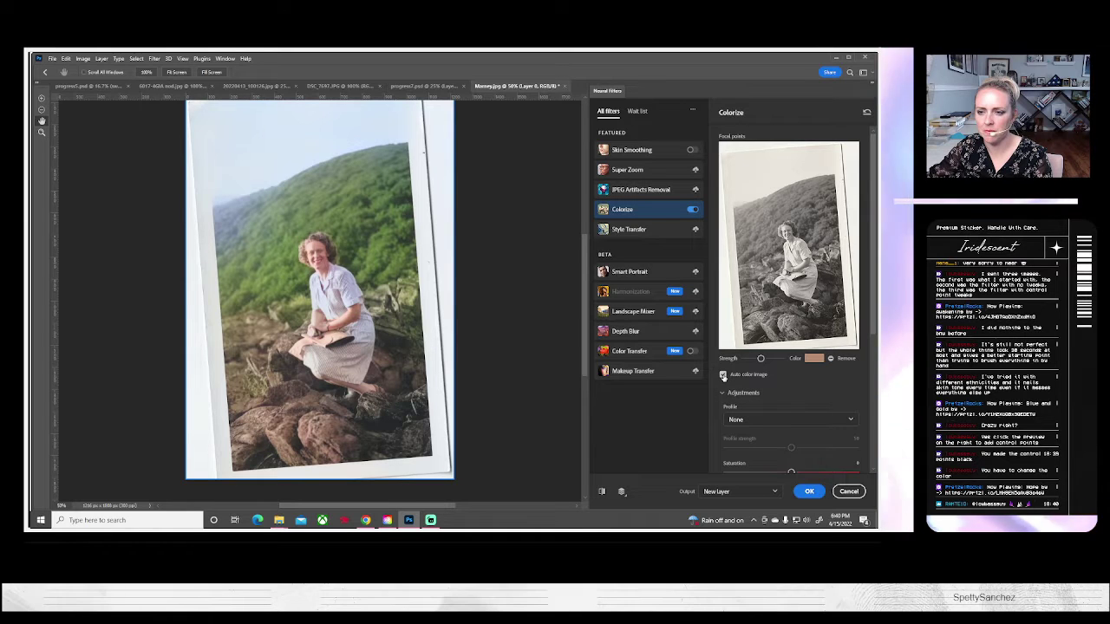
click(723, 374)
click(723, 374)
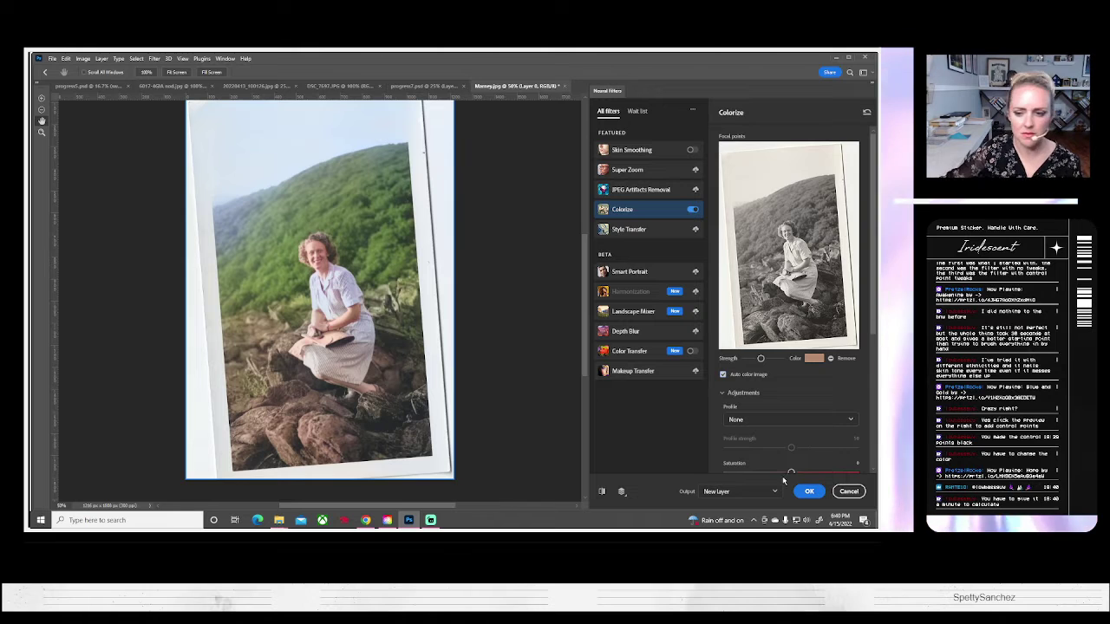
click(808, 493)
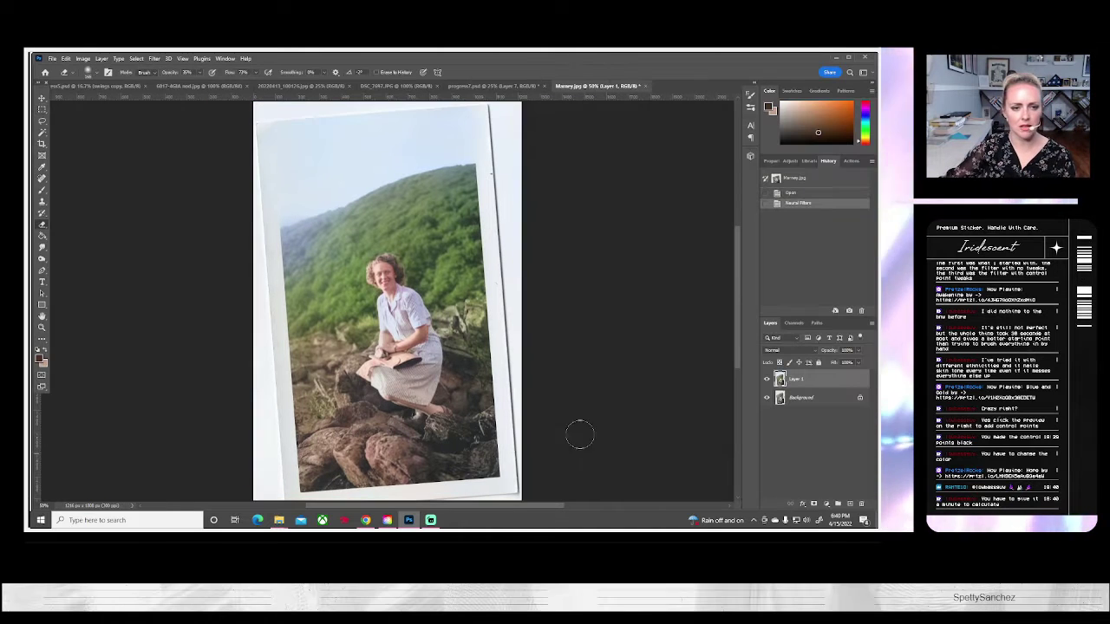
Examine the colorized woman's face, striped blouse, hands and skirt at 200% for color quality.
key(z)
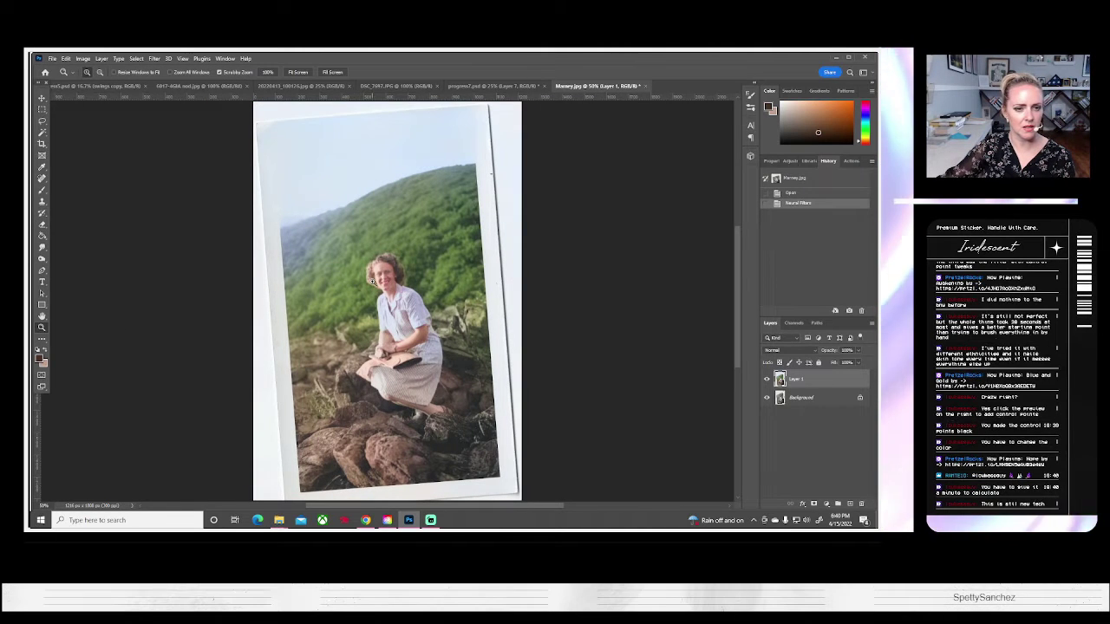
click(372, 282)
drag(372, 282, 404, 284)
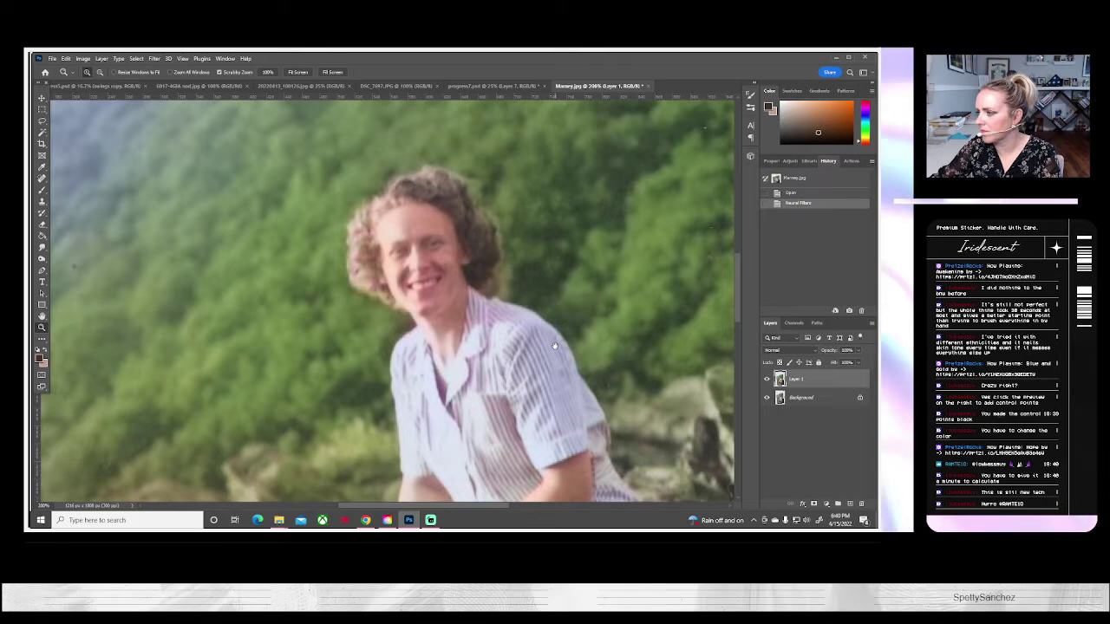
drag(558, 344, 542, 323)
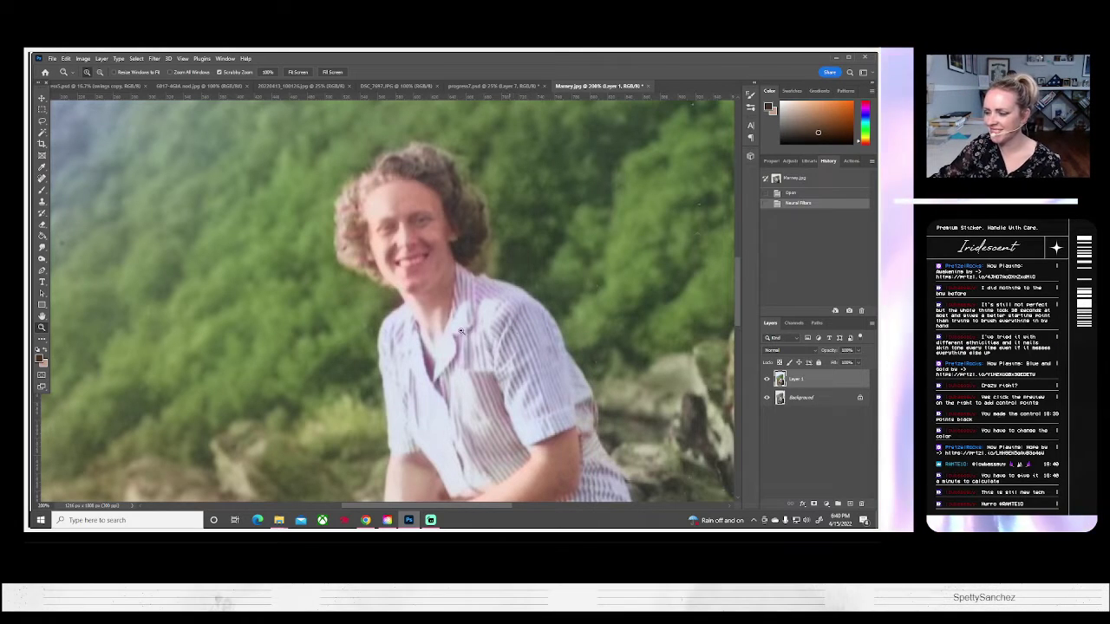
scroll(380, 323, down, 3)
scroll(384, 327, down, 3)
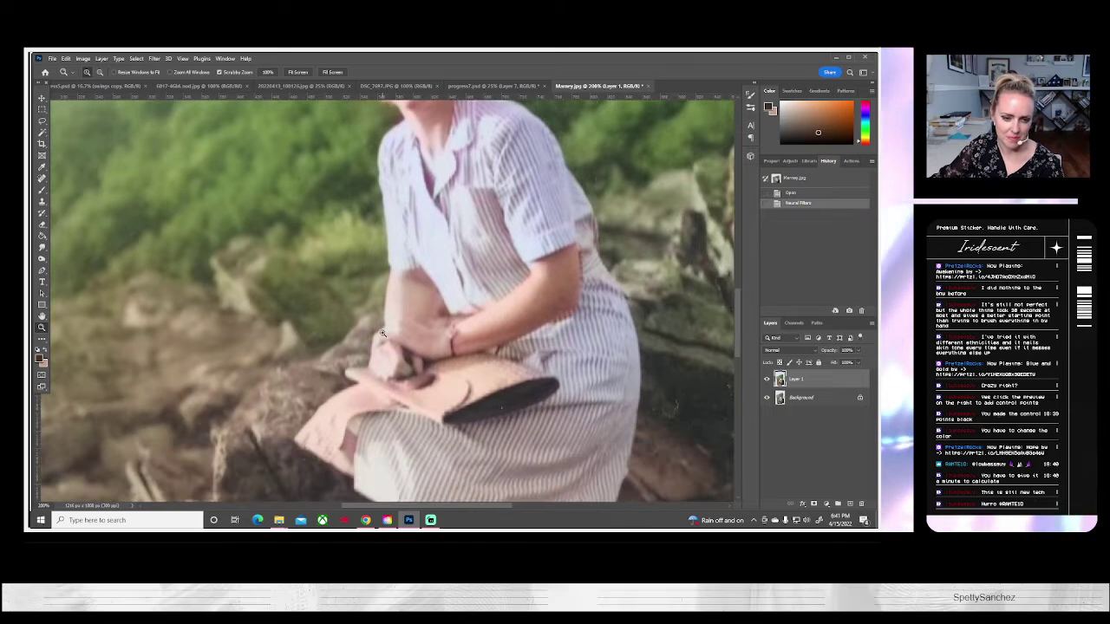
scroll(384, 332, down, 1)
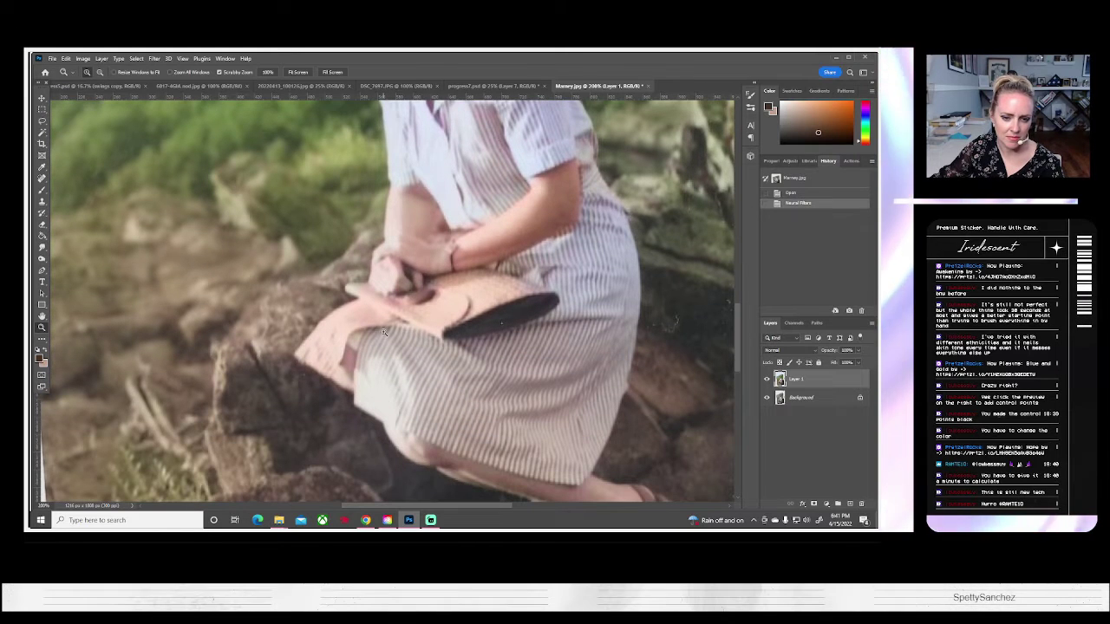
click(297, 72)
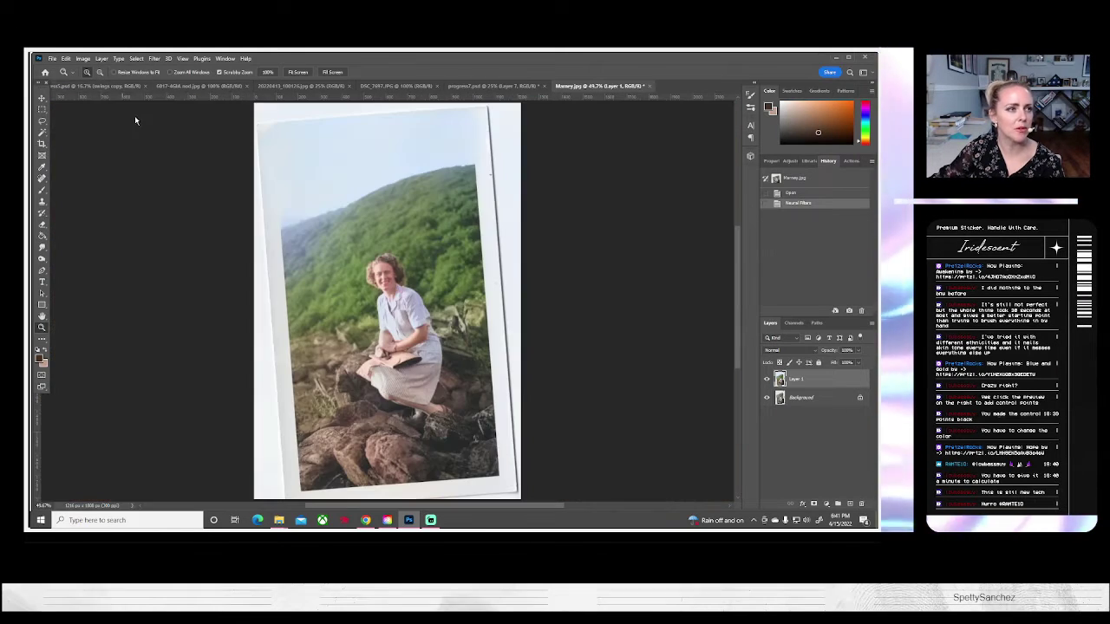
Open the old photo IMG_20200122_0006.jpg of the uniformed couple and turn on the Colorize neural filter for it.
click(52, 59)
click(54, 76)
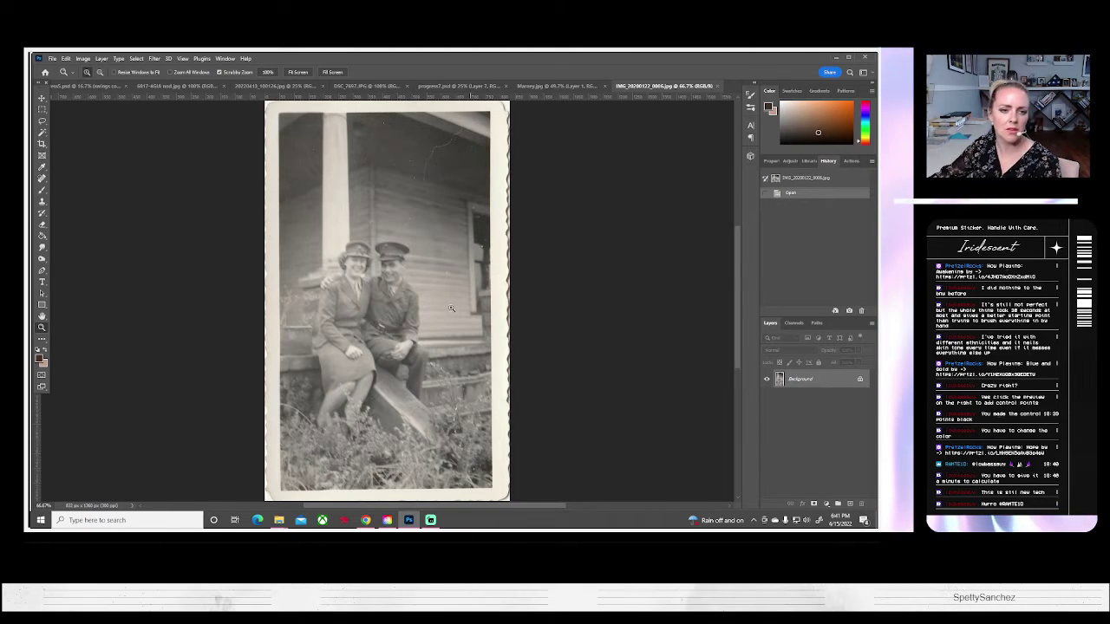
click(154, 58)
click(173, 97)
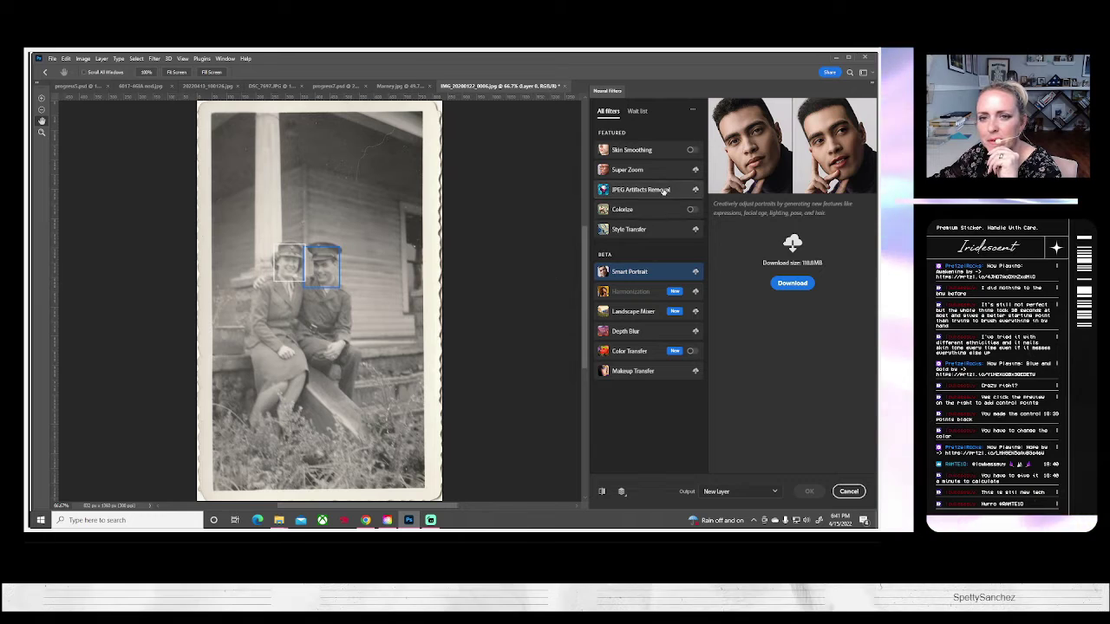
click(691, 210)
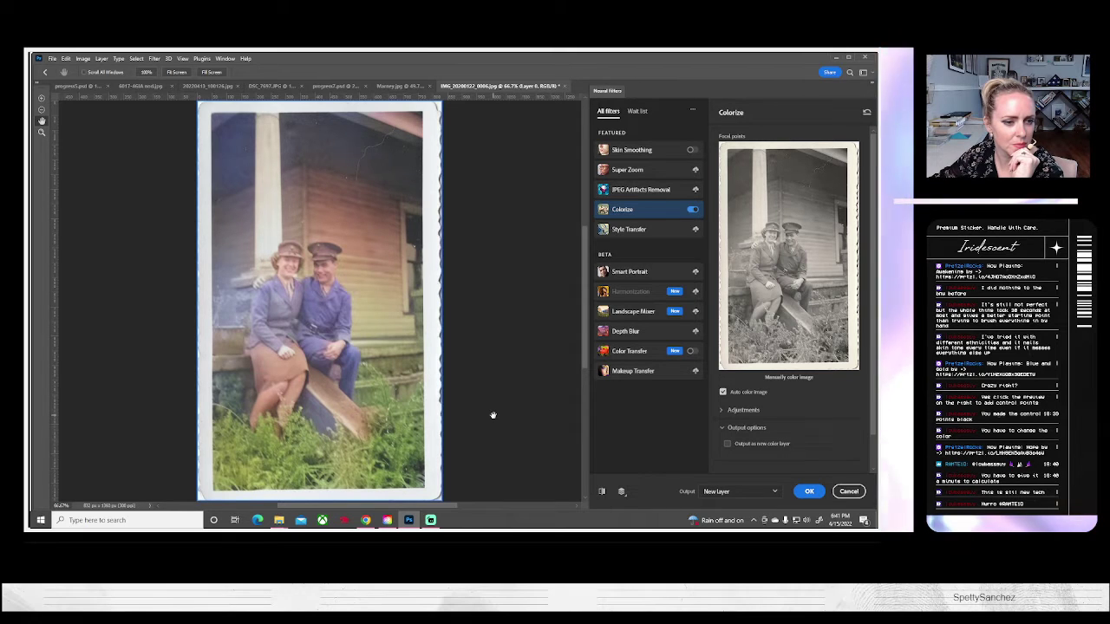
Inspect the couple's automatic colorization and expand the Colorize adjustments to review the color sliders.
scroll(307, 289, up, 3)
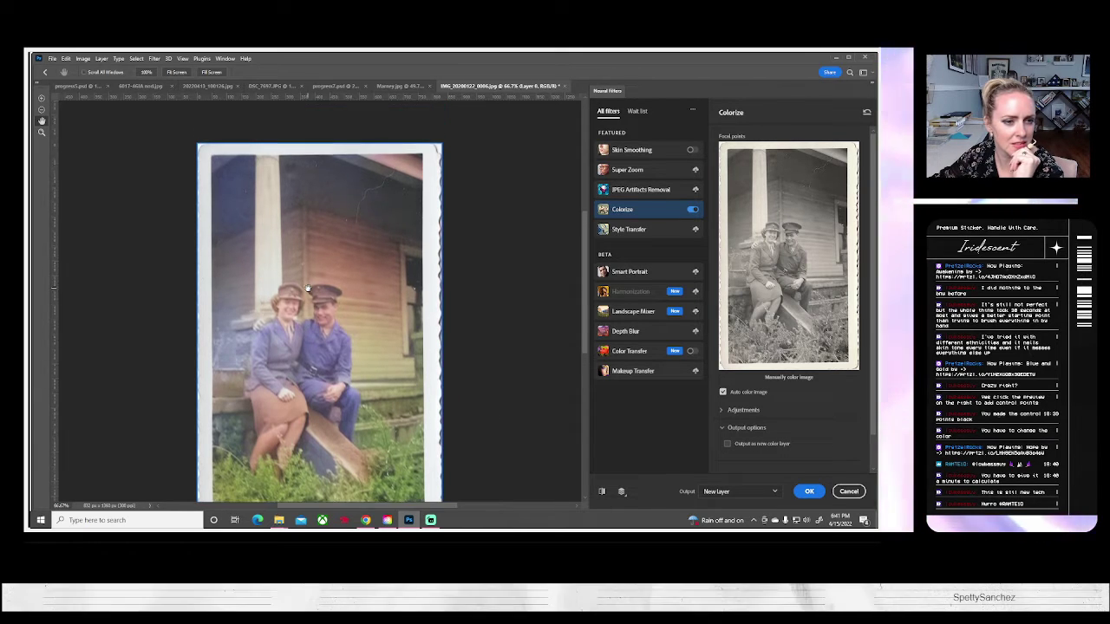
scroll(308, 288, down, 3)
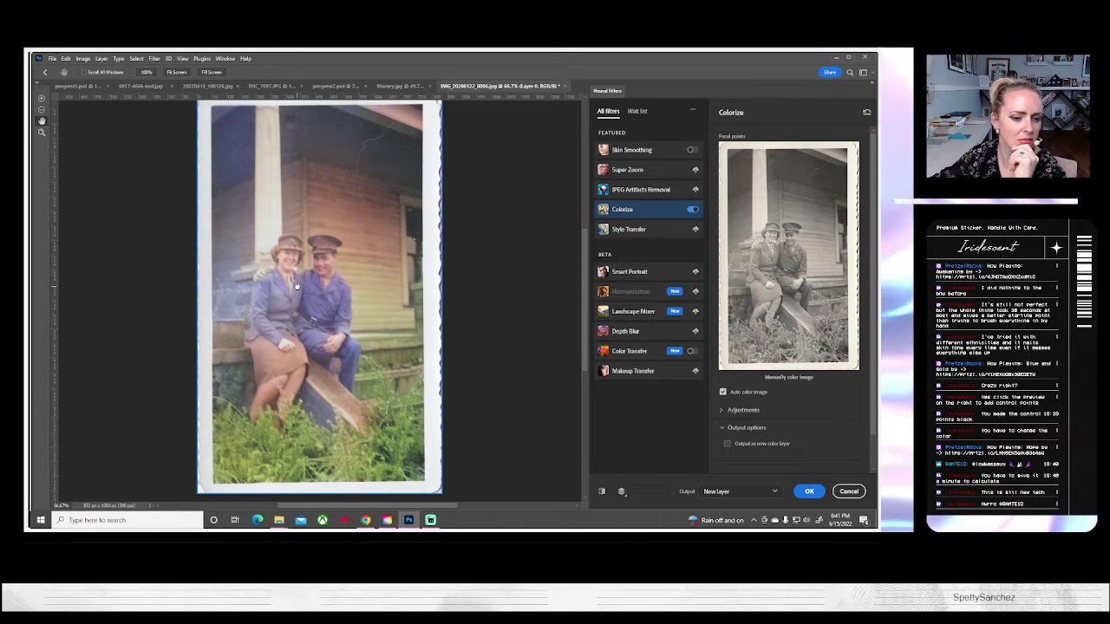
click(735, 411)
scroll(735, 414, down, 5)
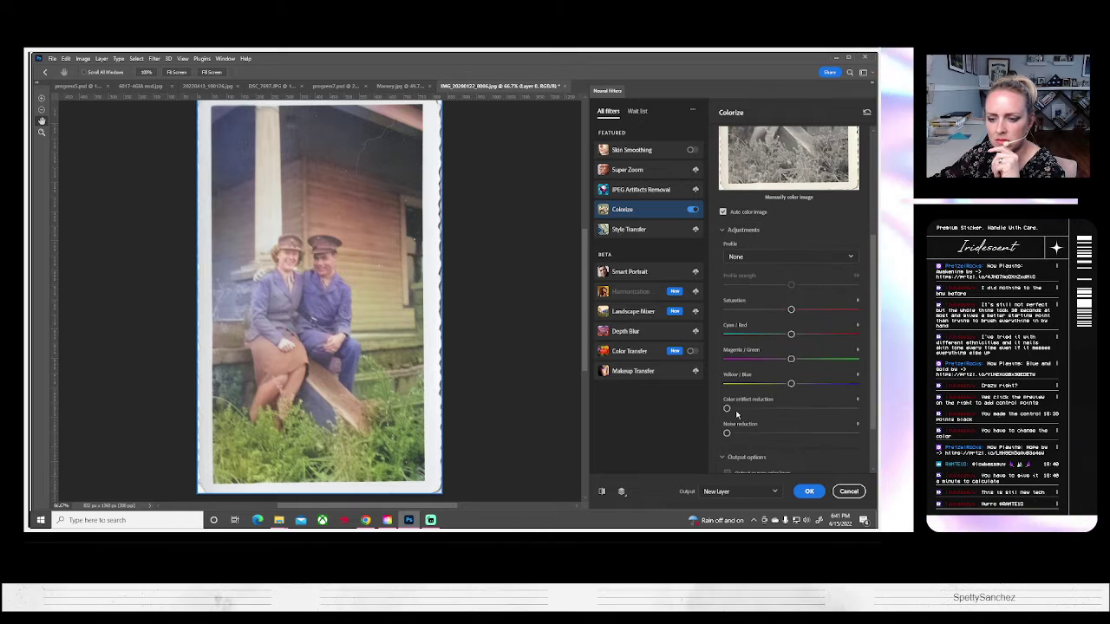
scroll(737, 416, up, 2)
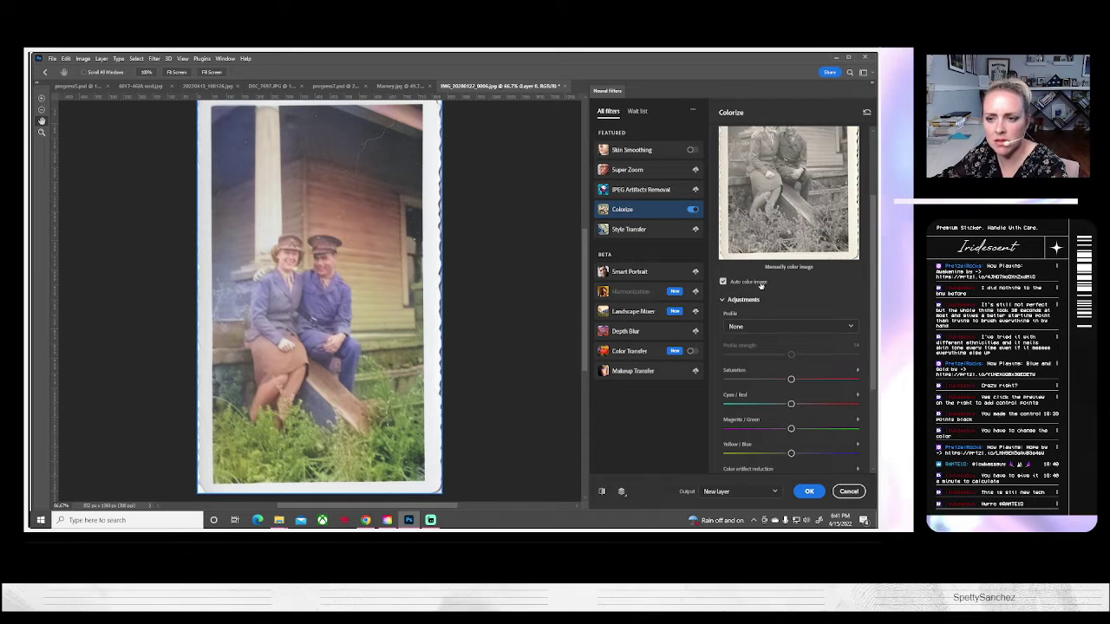
scroll(761, 284, up, 3)
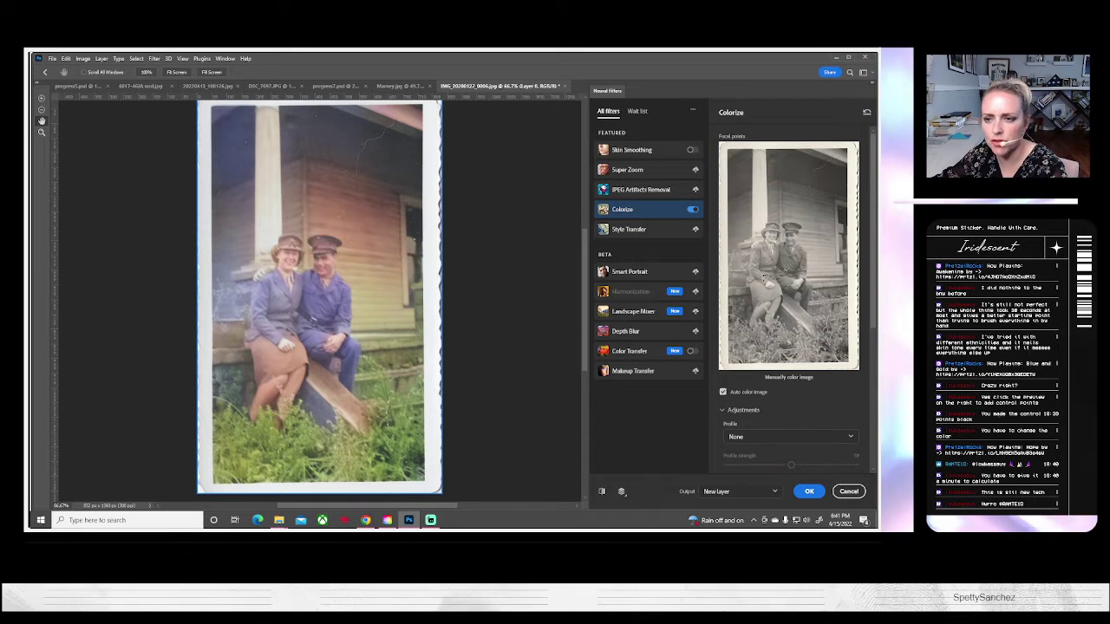
Add a Colorize focal point on the woman's uniform jacket and give it a muted green color.
click(767, 247)
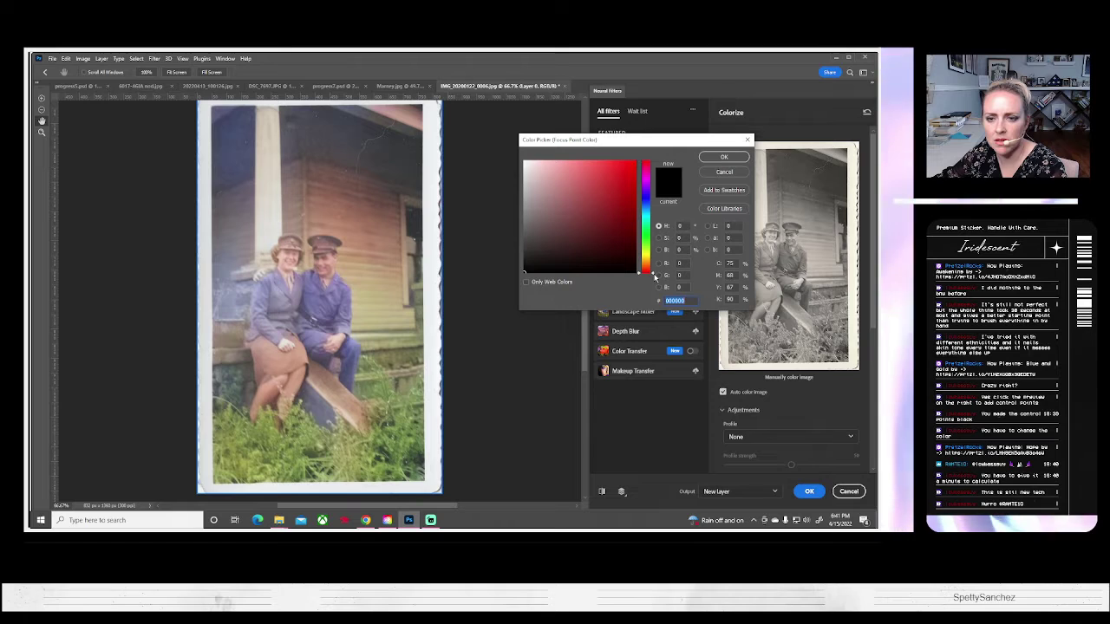
drag(653, 277, 656, 225)
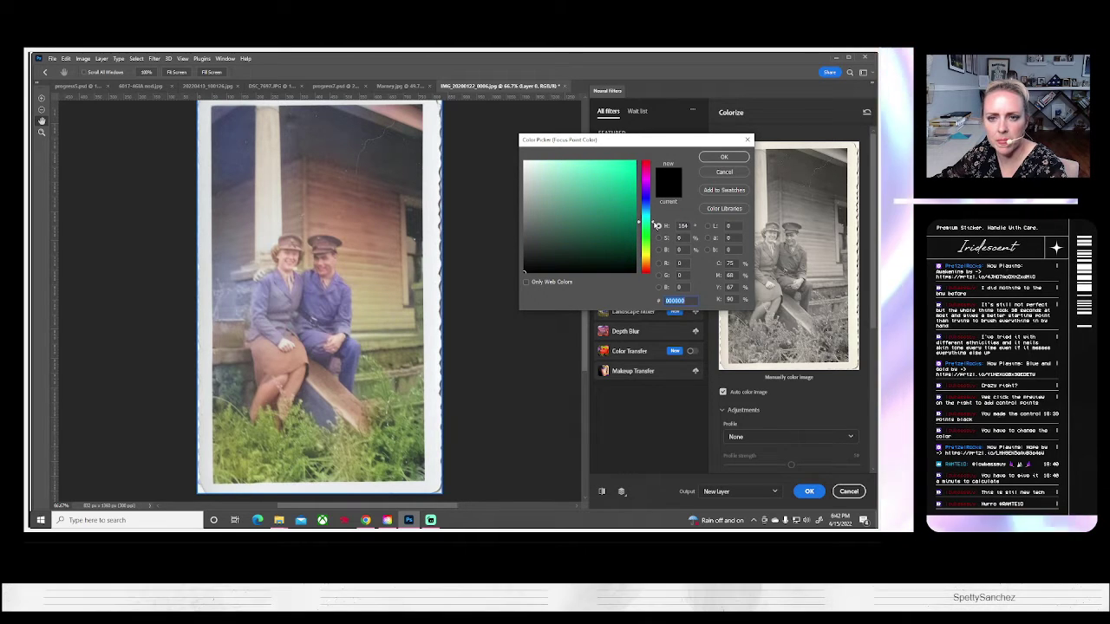
click(593, 211)
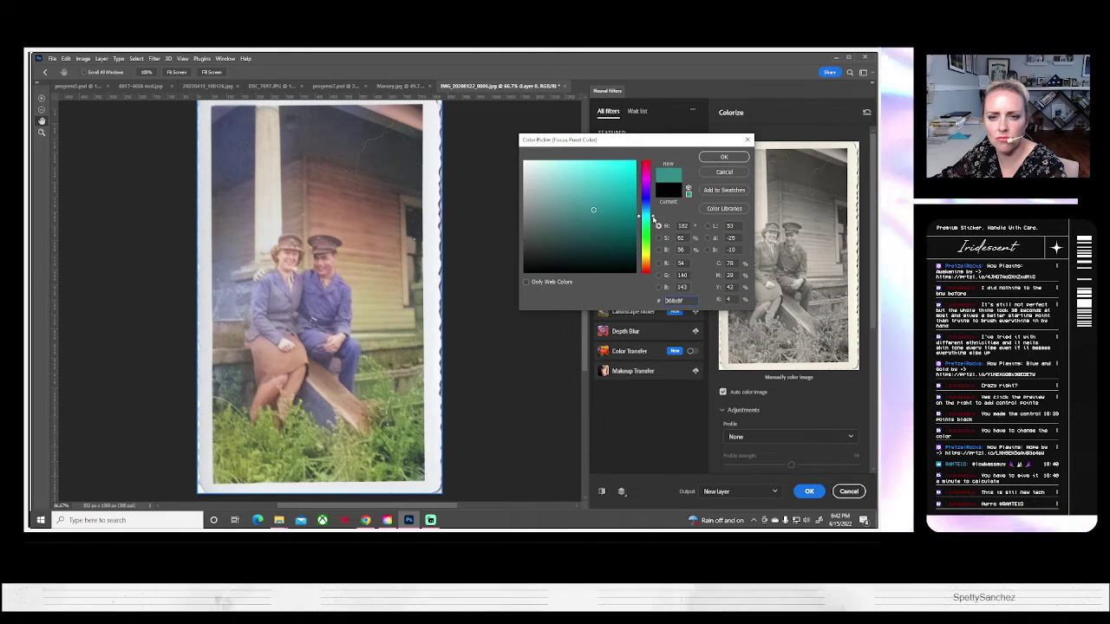
drag(655, 225, 656, 226)
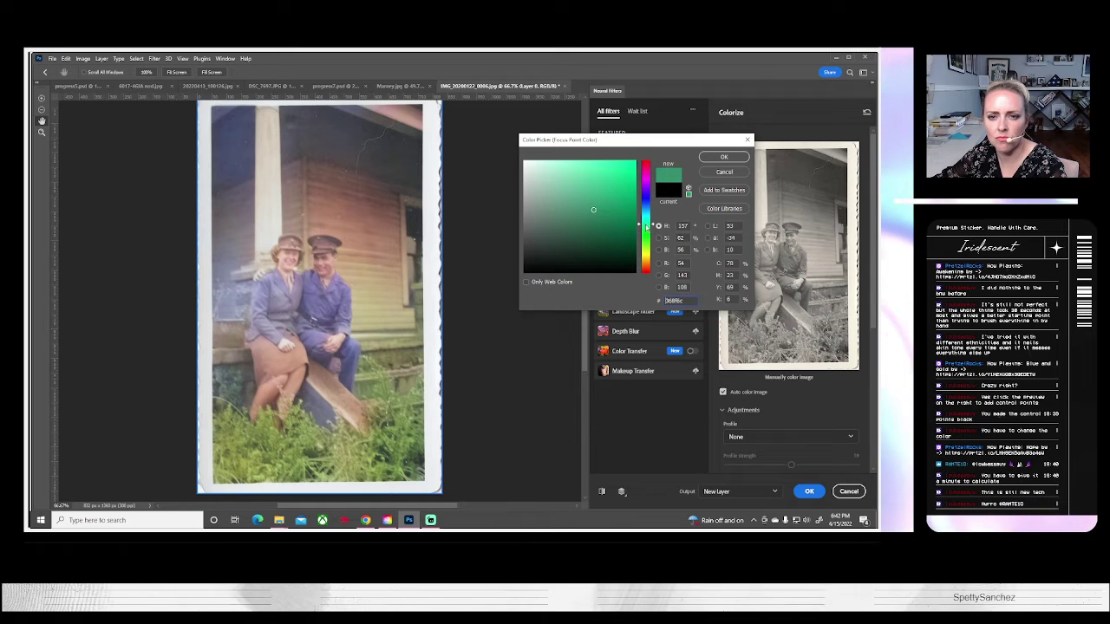
click(587, 225)
click(720, 156)
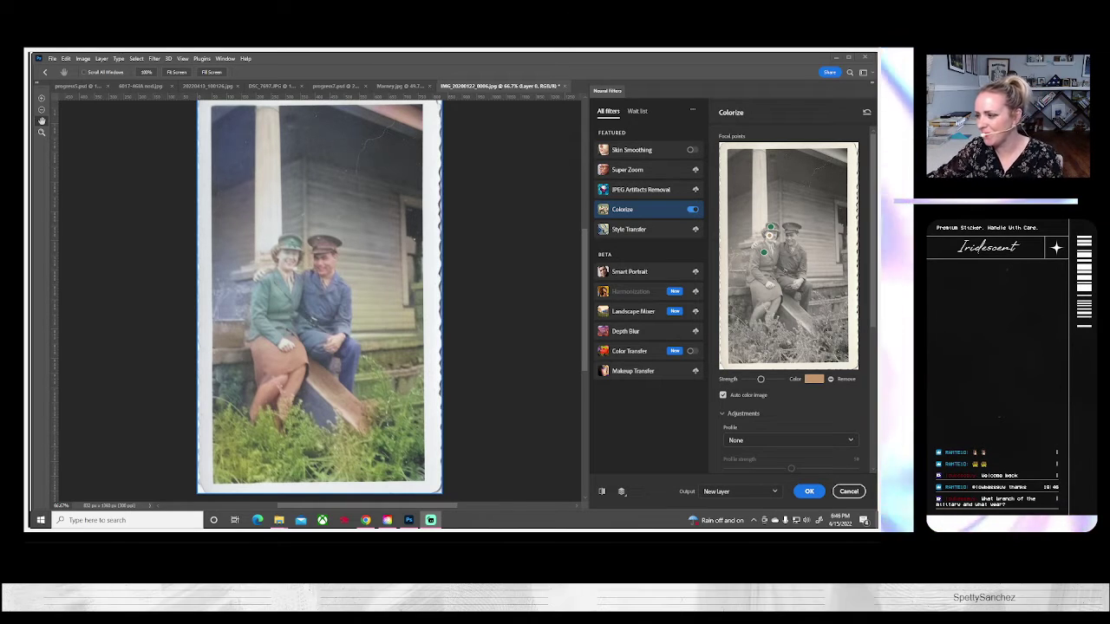
key(super+d)
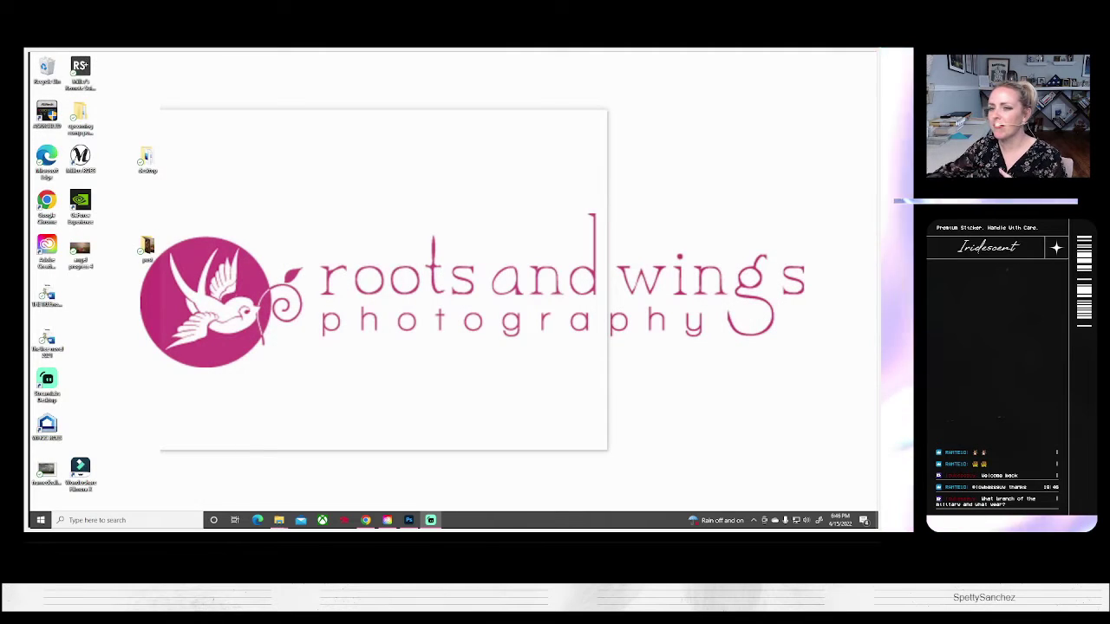
key(super+d)
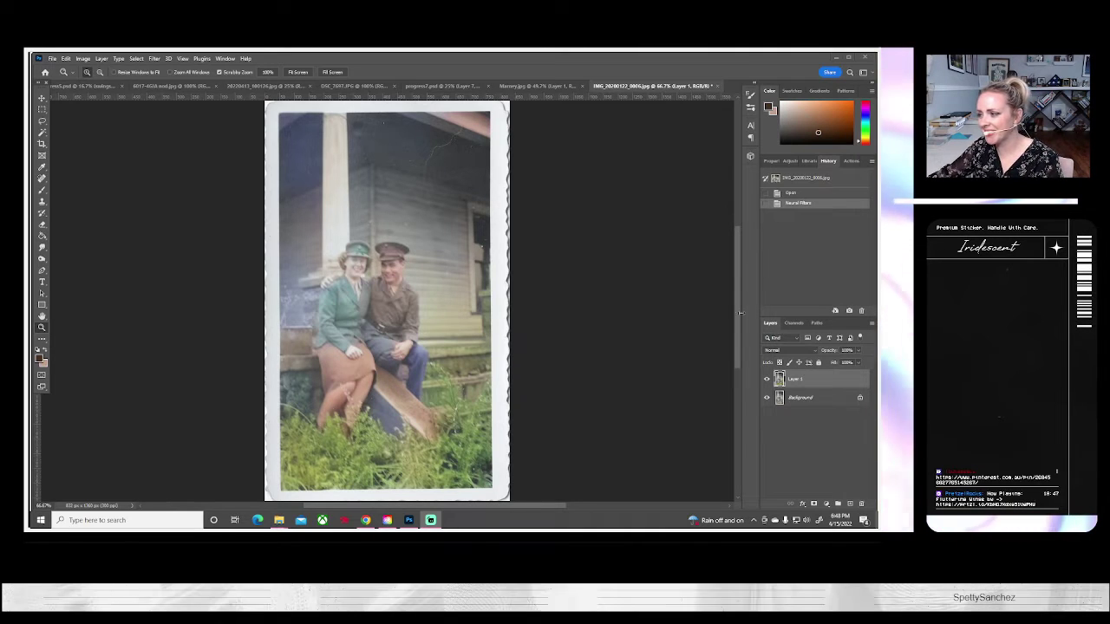
Look through the open documents for the painted composite of the couple holding the American flag.
click(227, 86)
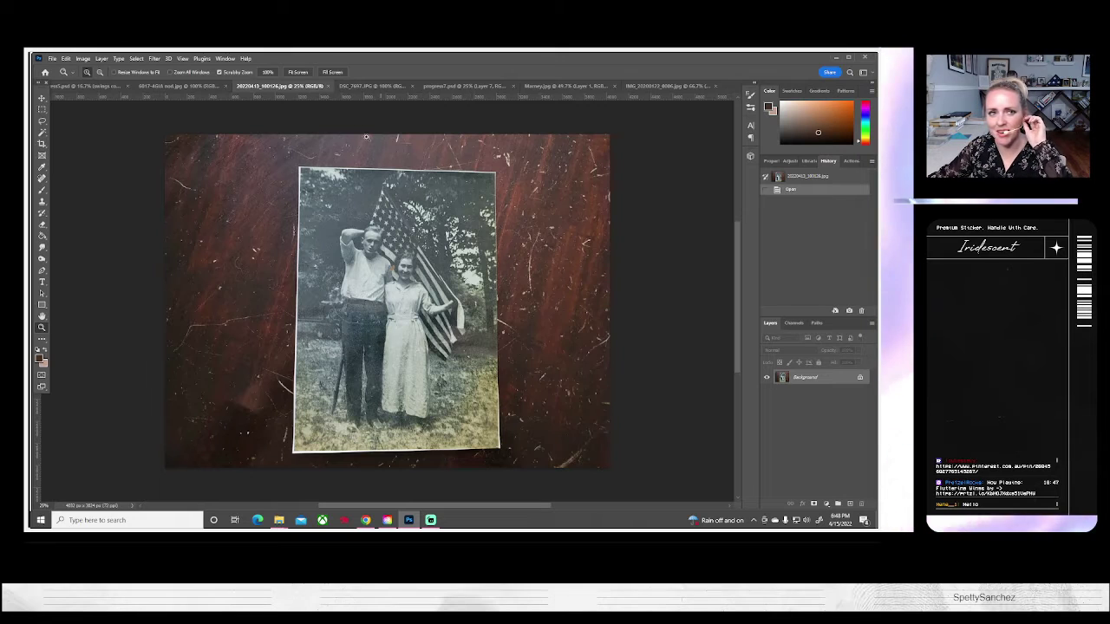
click(351, 86)
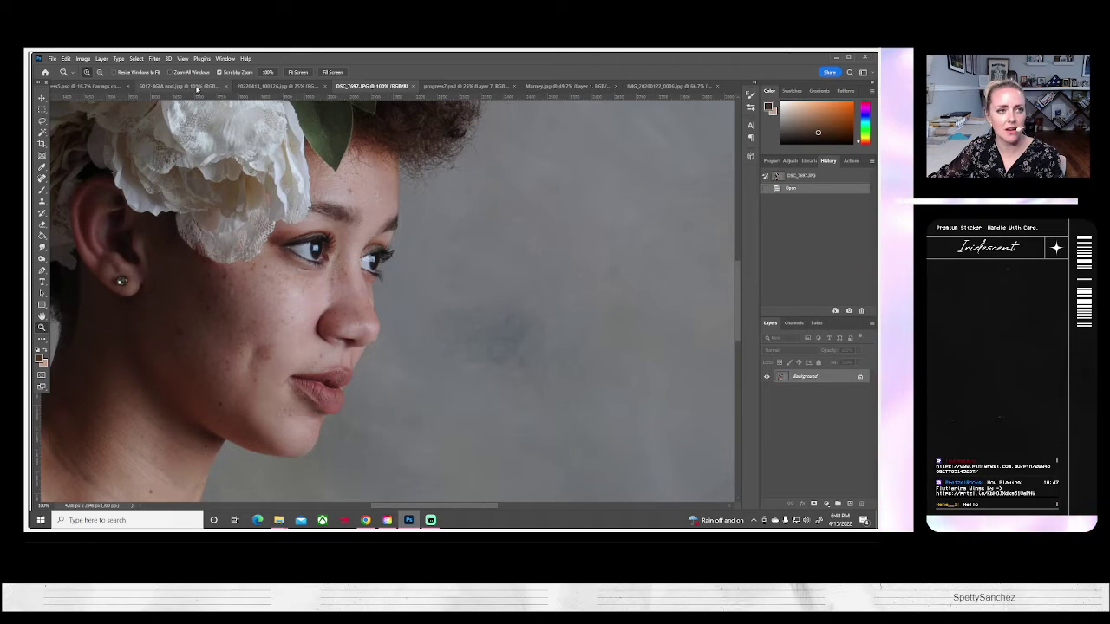
click(197, 87)
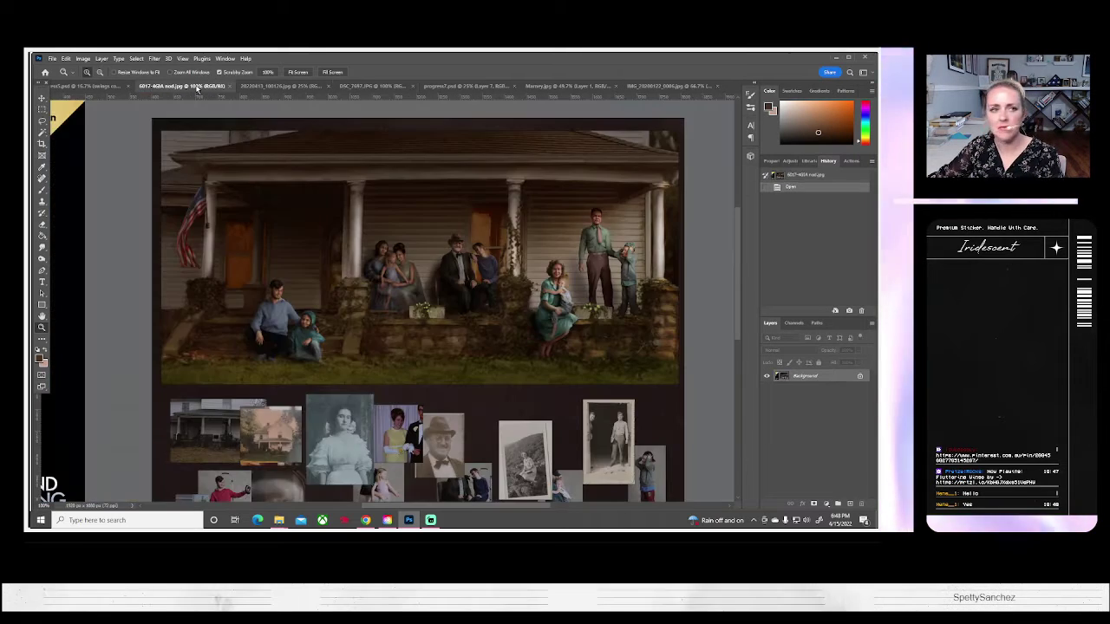
click(277, 86)
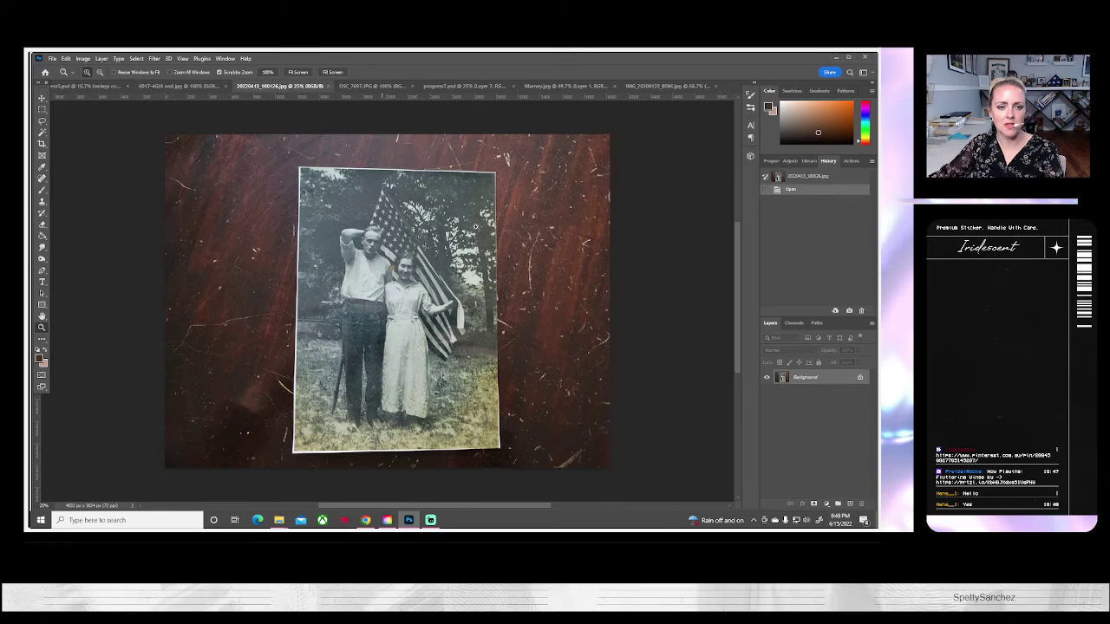
click(78, 87)
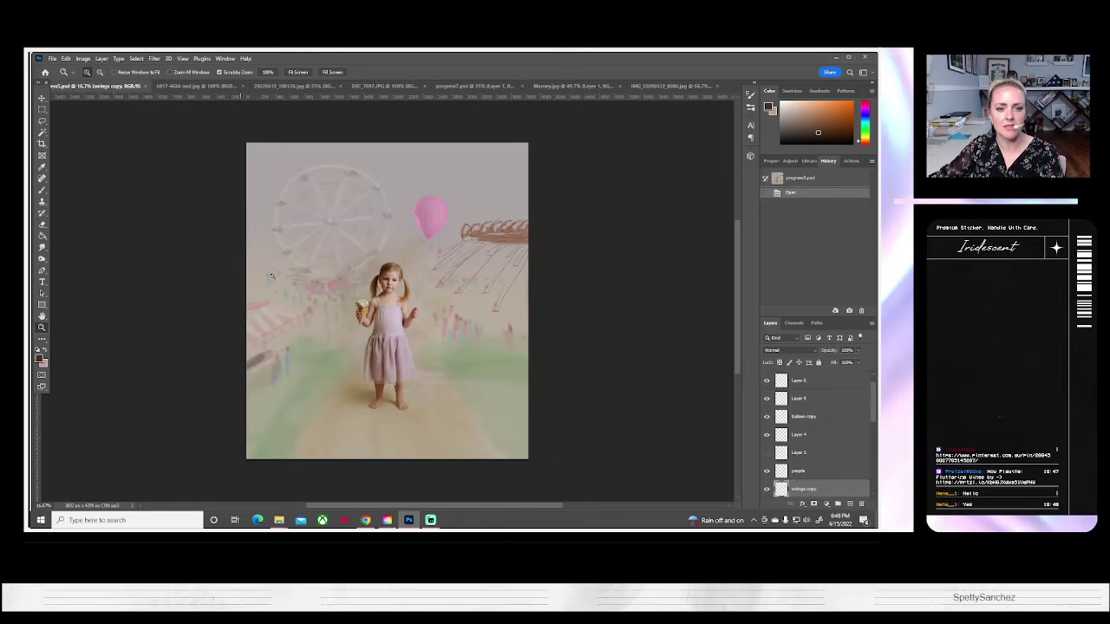
click(452, 87)
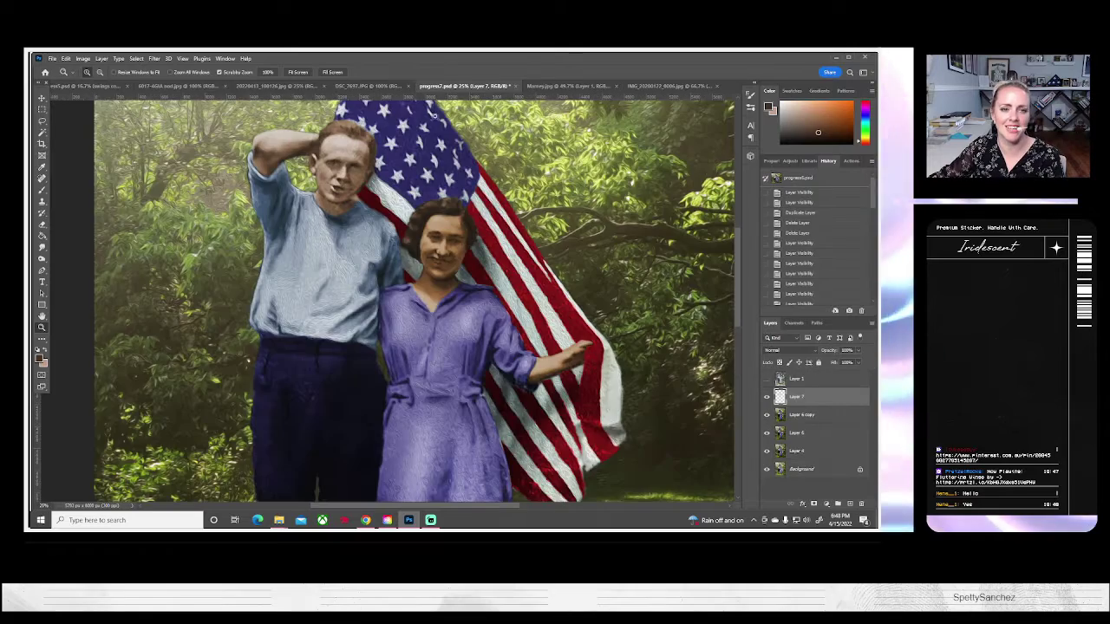
Examine the painted face of the woman in the purple dress up close at 100%.
click(441, 259)
click(439, 258)
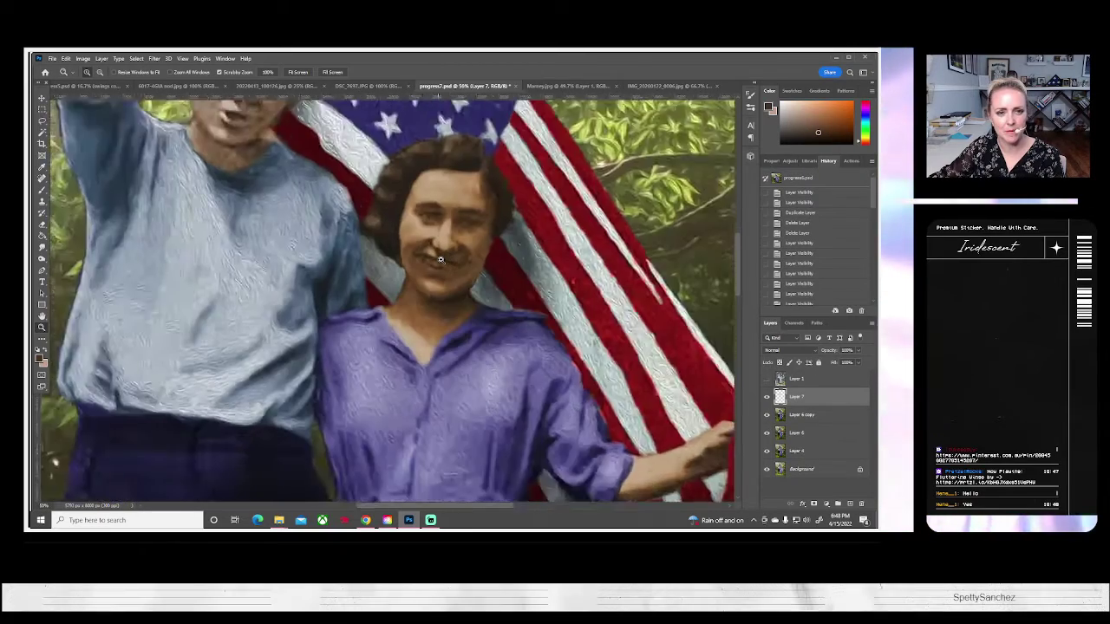
click(436, 258)
click(434, 258)
scroll(432, 261, up, 3)
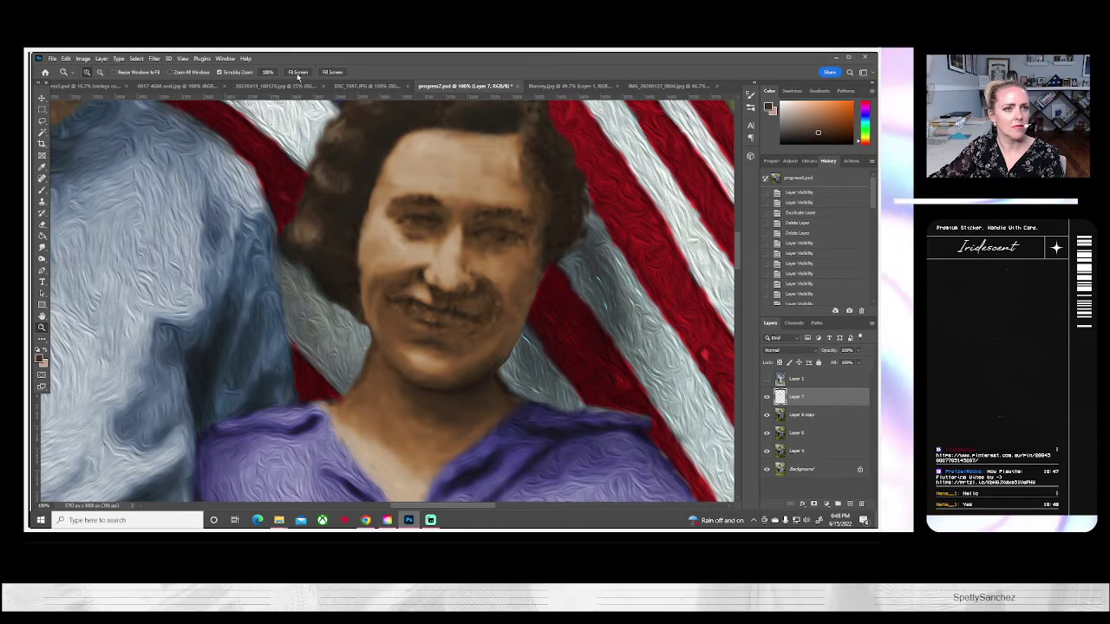
key(ctrl+0)
Toggle Layer 7's visibility to compare the flag couple with and without its paintwork.
click(766, 398)
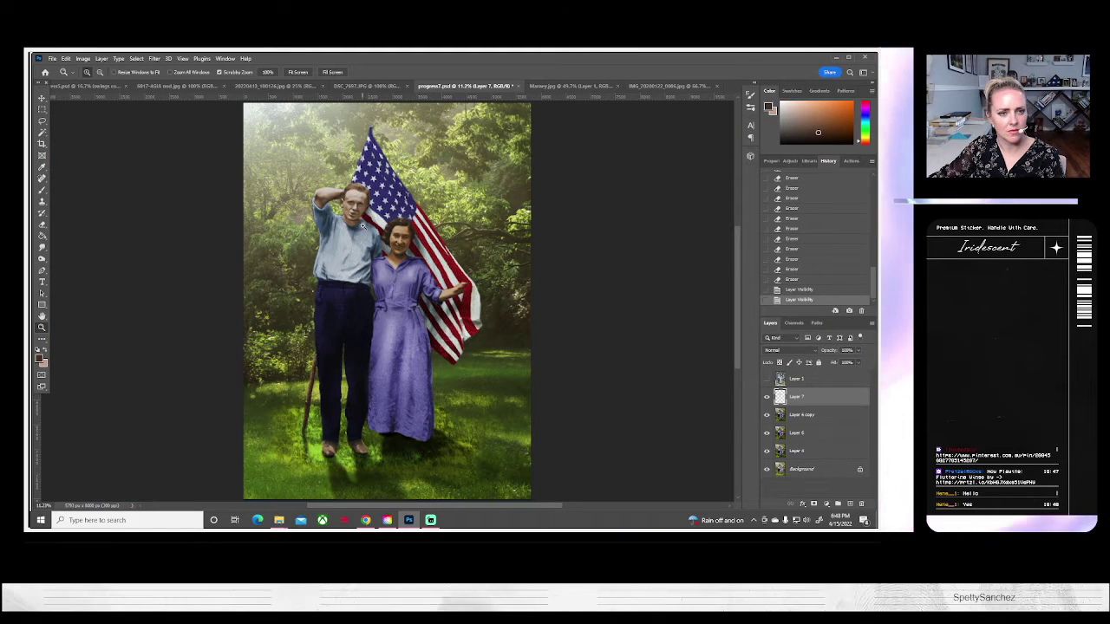
drag(372, 227, 363, 225)
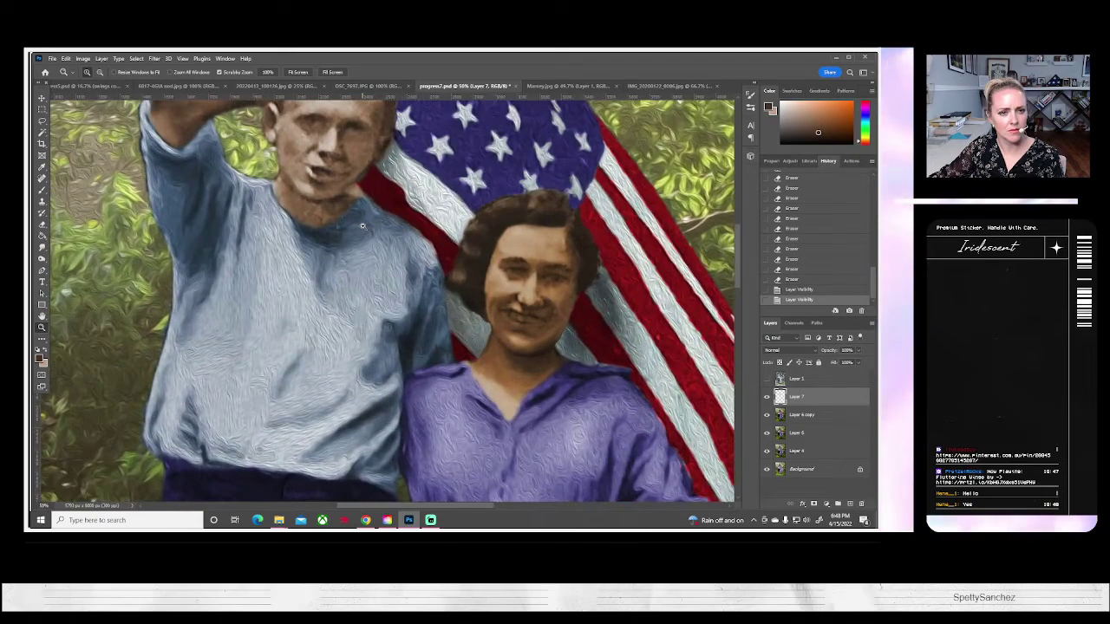
click(766, 397)
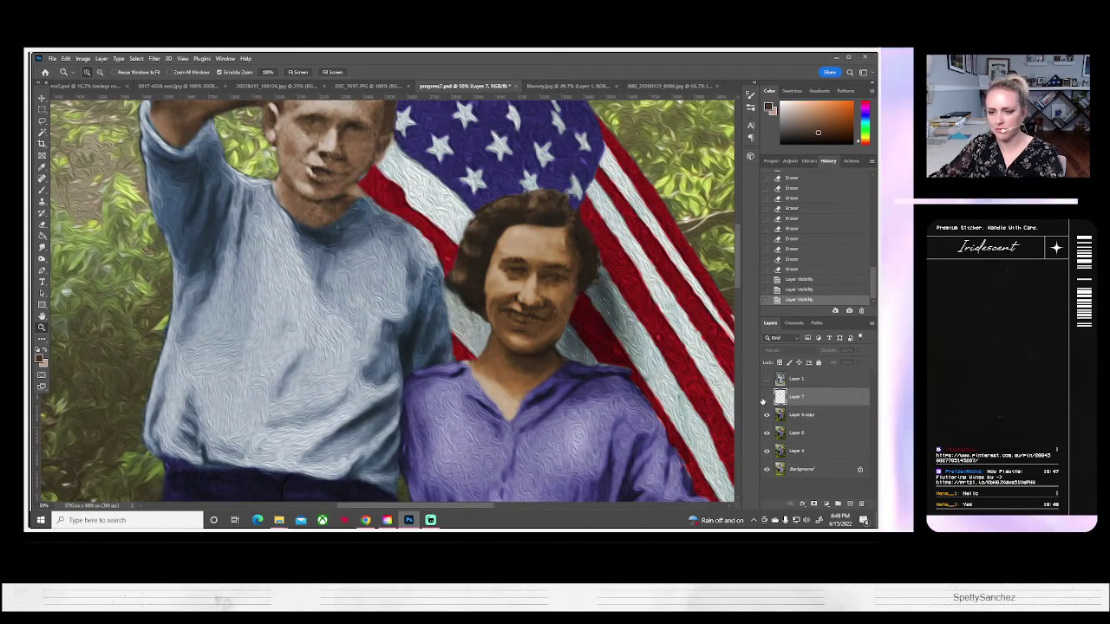
click(766, 397)
click(765, 398)
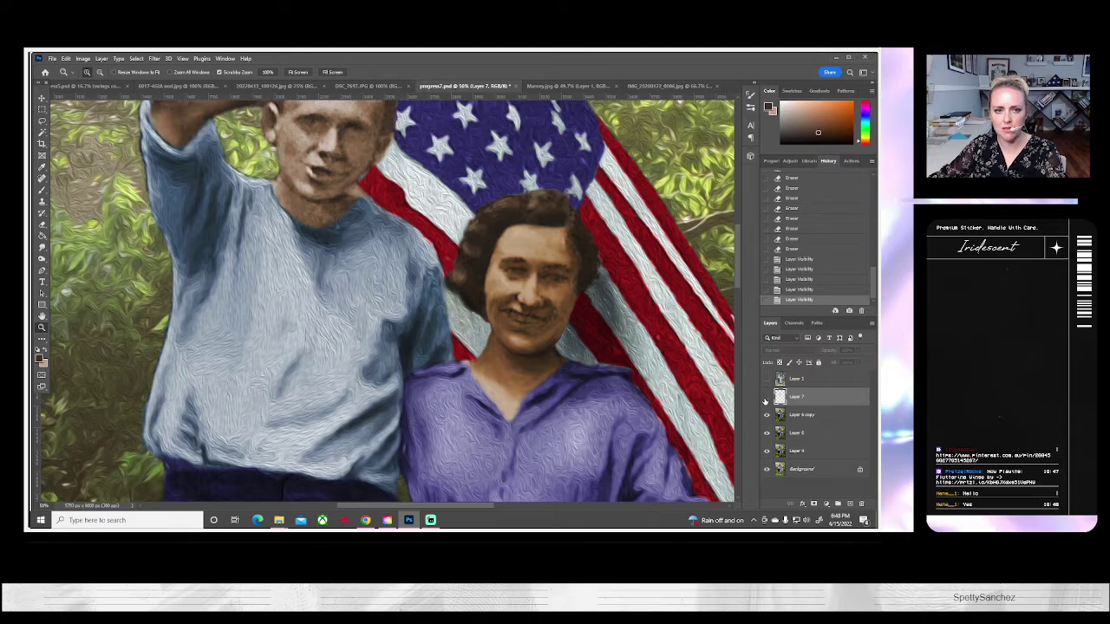
click(766, 398)
click(765, 398)
click(765, 398)
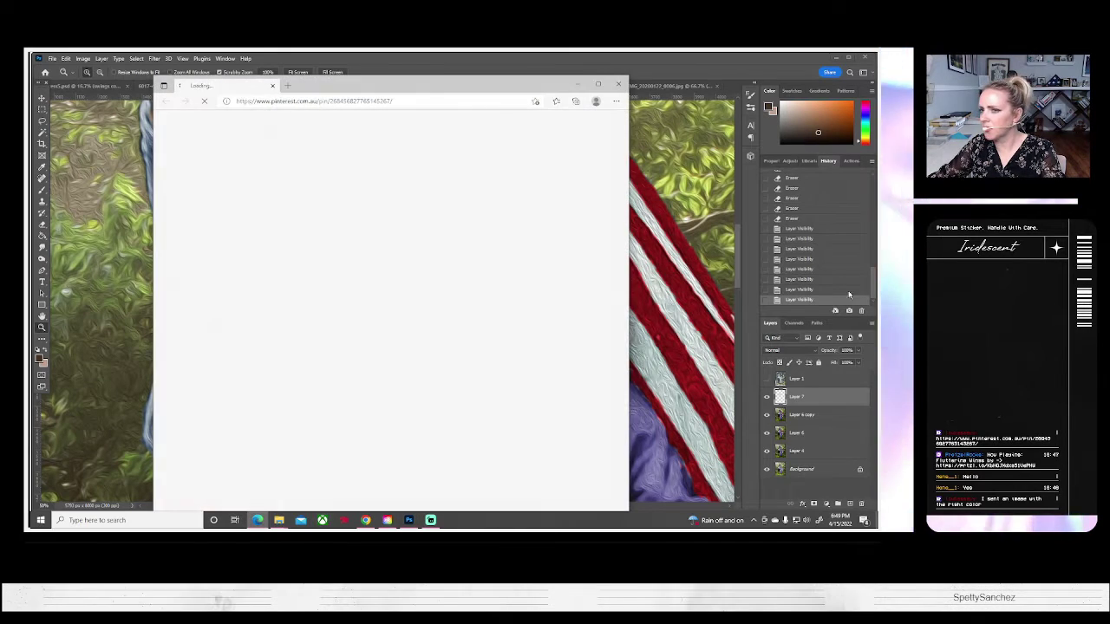
Move the Pinterest browser window out of the way and review the colorized uniformed couple and woman on rocks.
drag(357, 82, 875, 93)
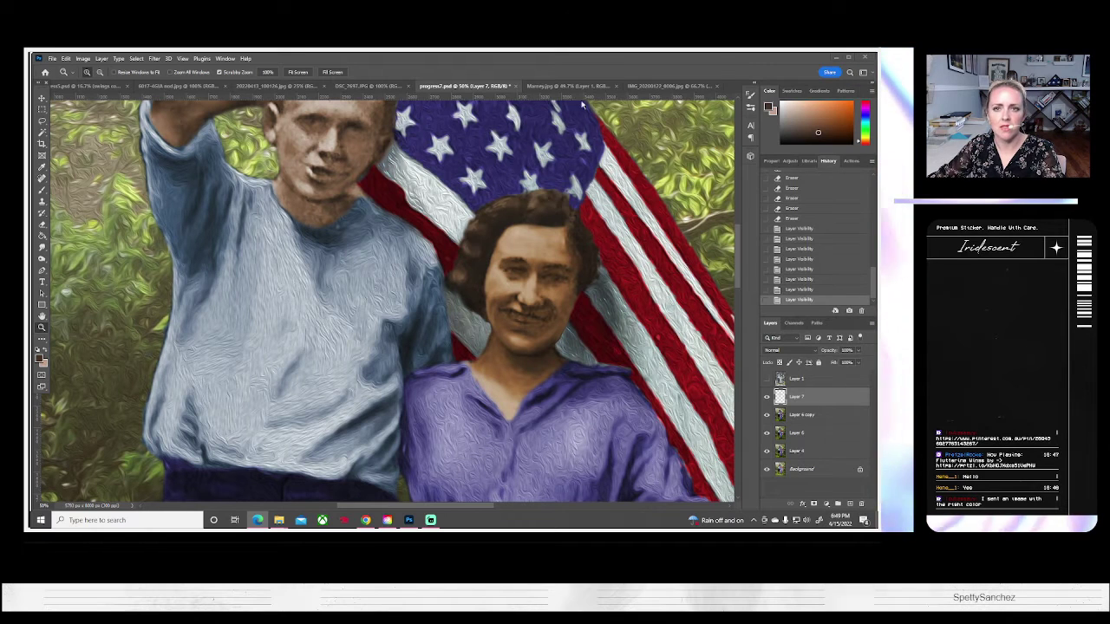
click(652, 84)
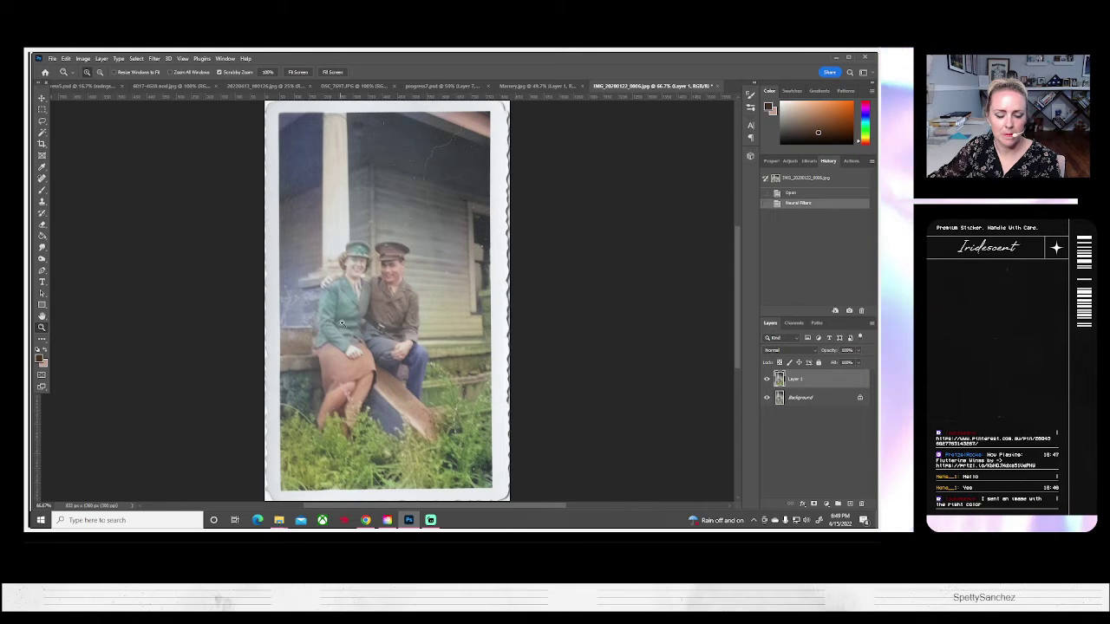
click(513, 85)
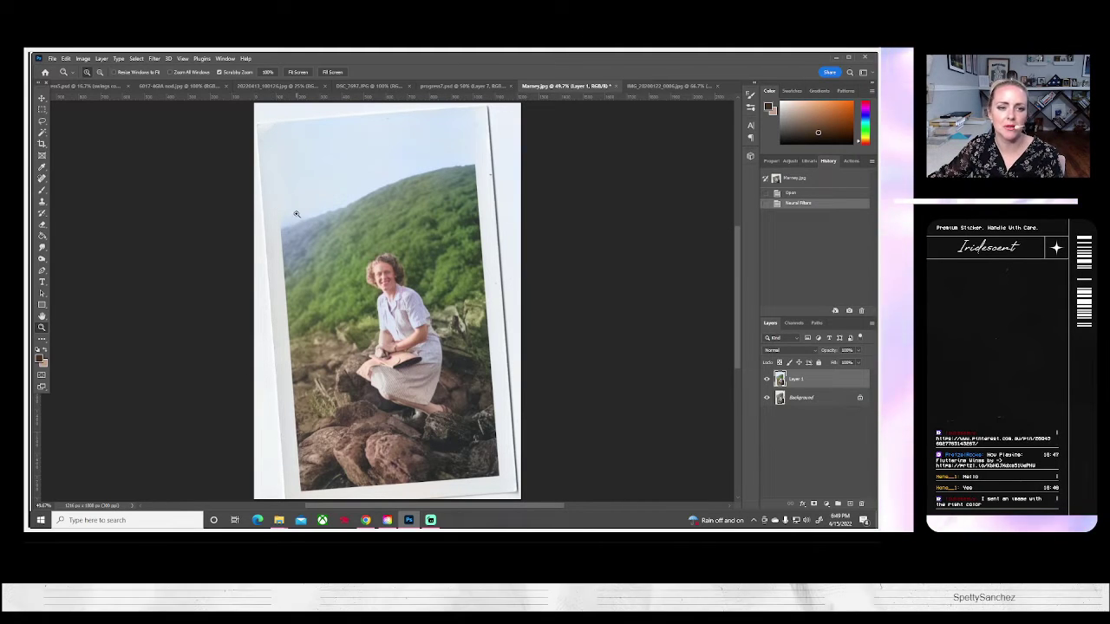
key(ctrl+Tab)
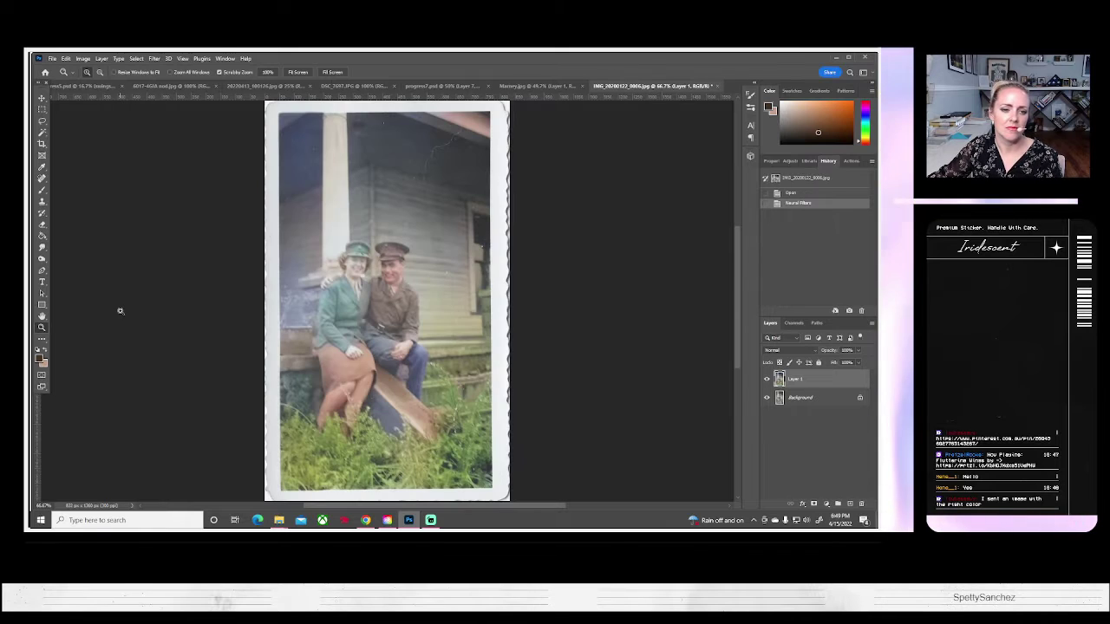
Check the Pinterest reference for women's military uniforms and open the old soldiers' photo IMG_20200122_0007.jpg.
click(52, 58)
click(61, 76)
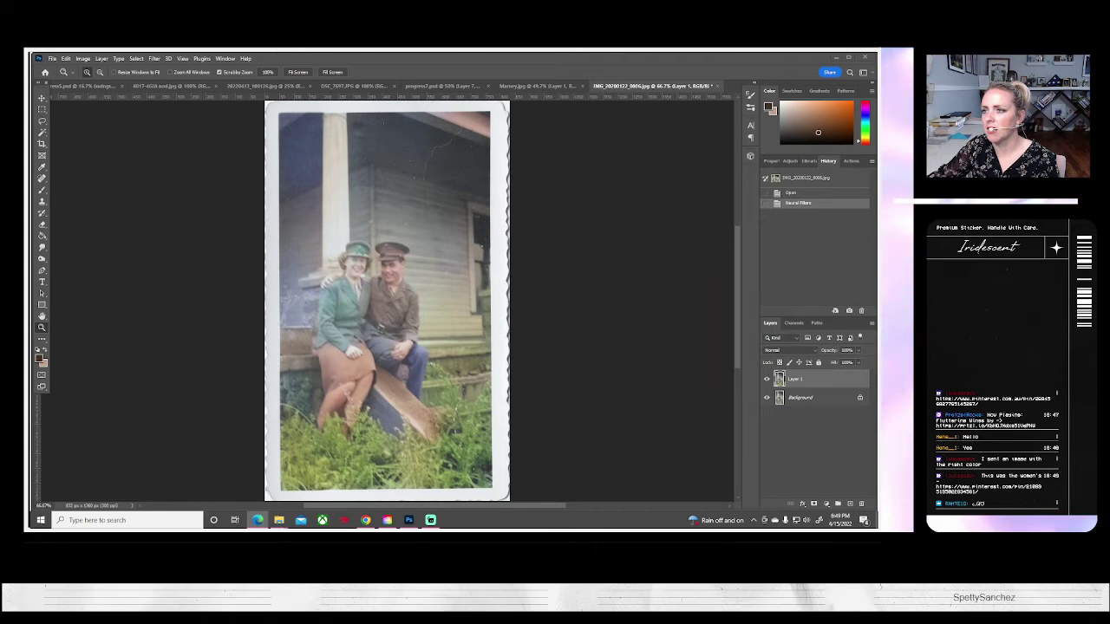
drag(874, 110, 519, 104)
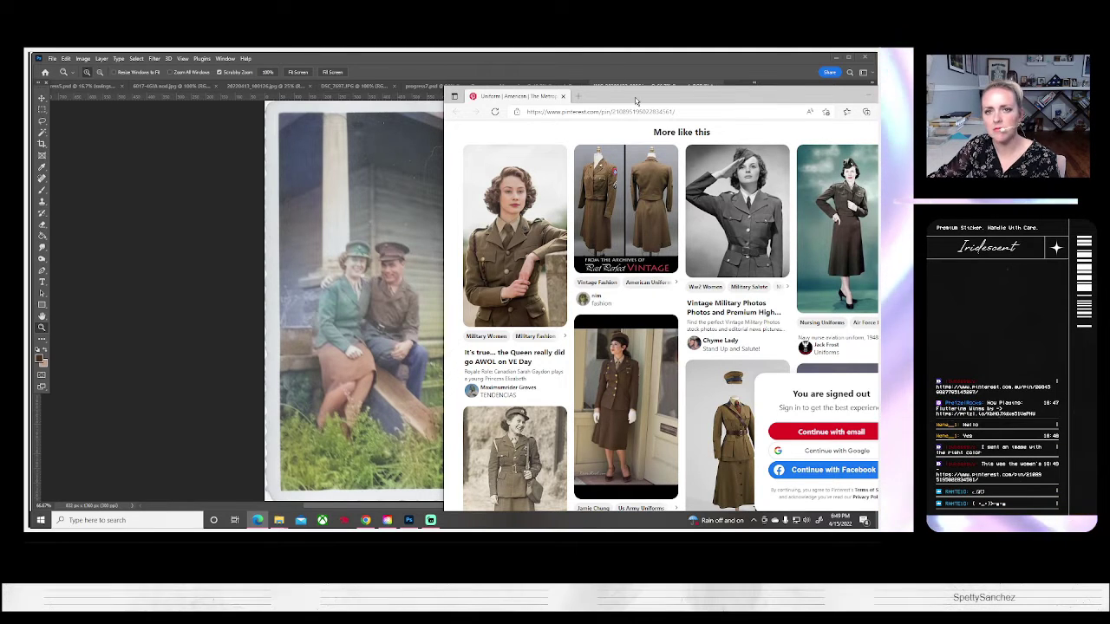
drag(637, 100, 570, 109)
click(844, 105)
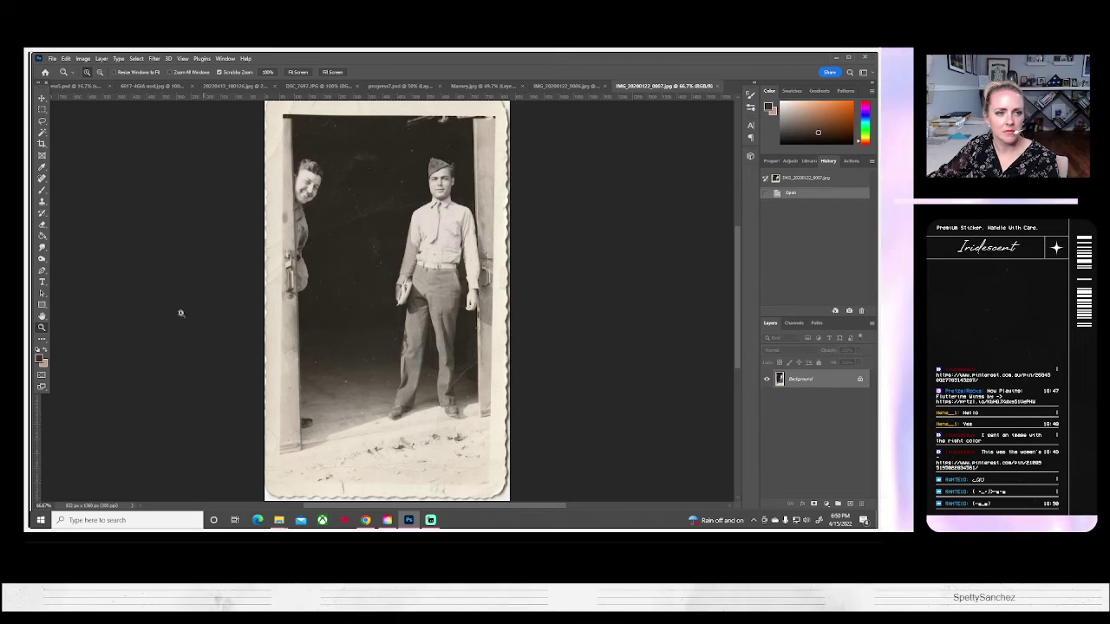
Apply the Colorize neural filter with Auto color image to the photo of the two soldiers, output to a new layer.
click(181, 58)
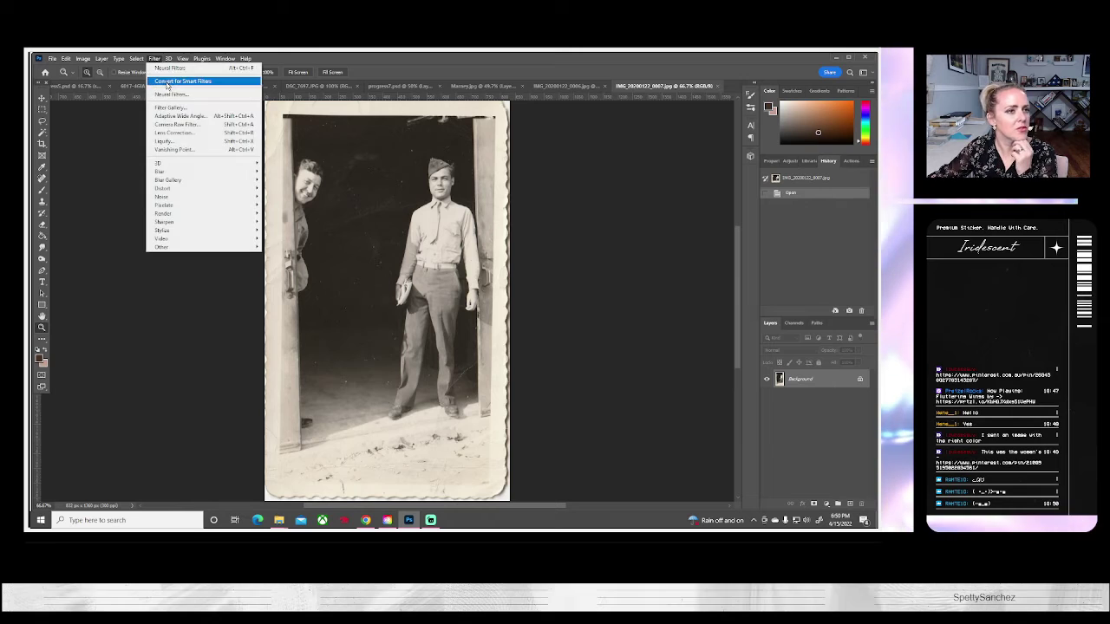
click(167, 95)
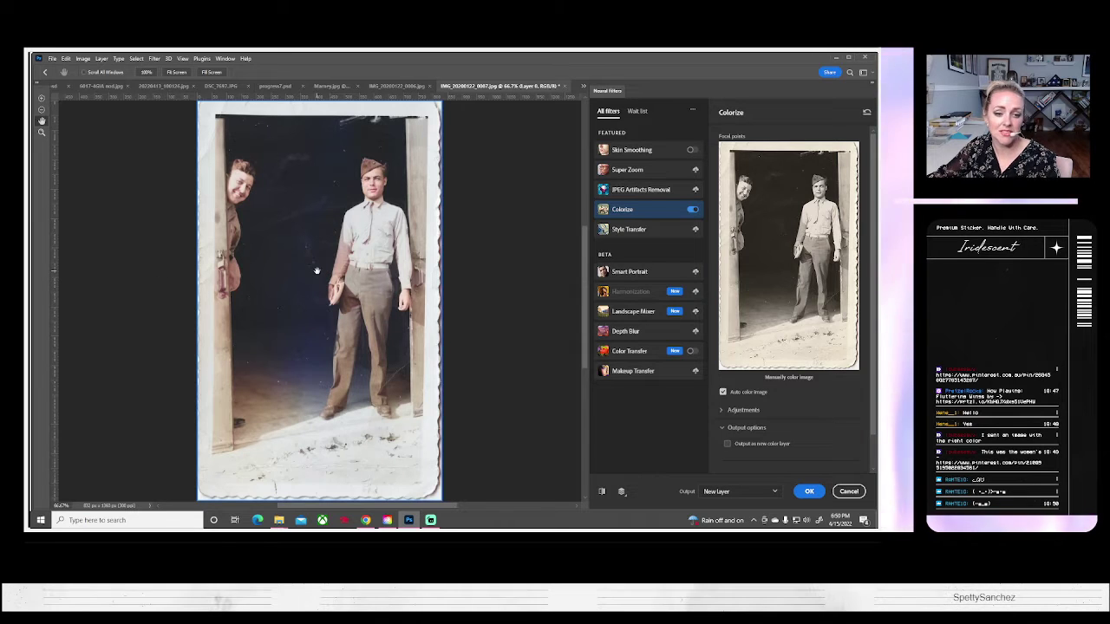
scroll(445, 318, up, 1)
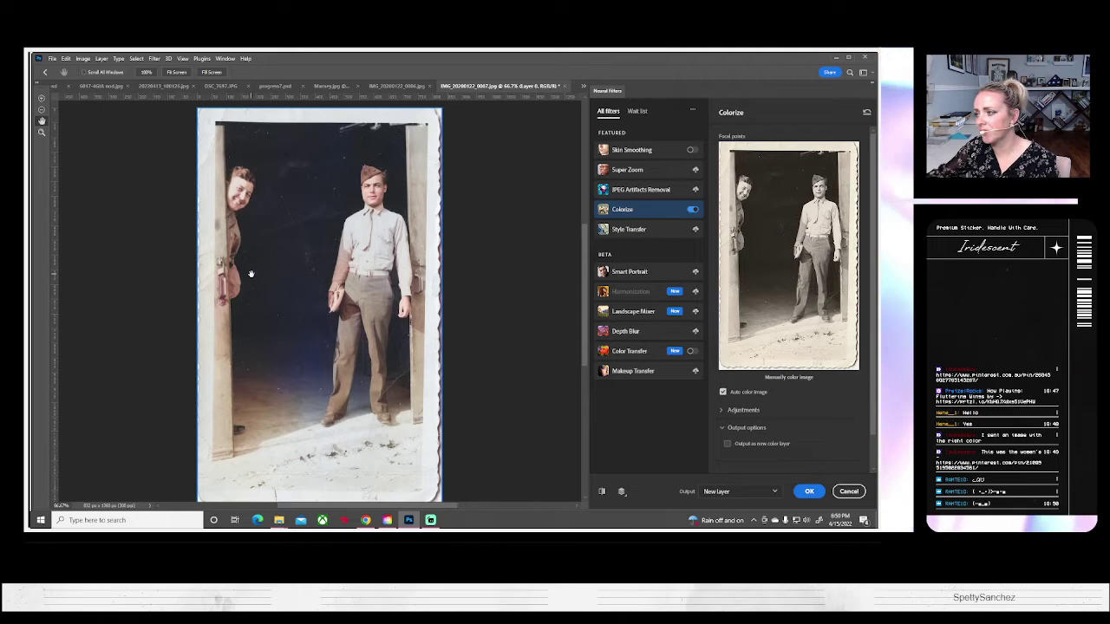
click(808, 491)
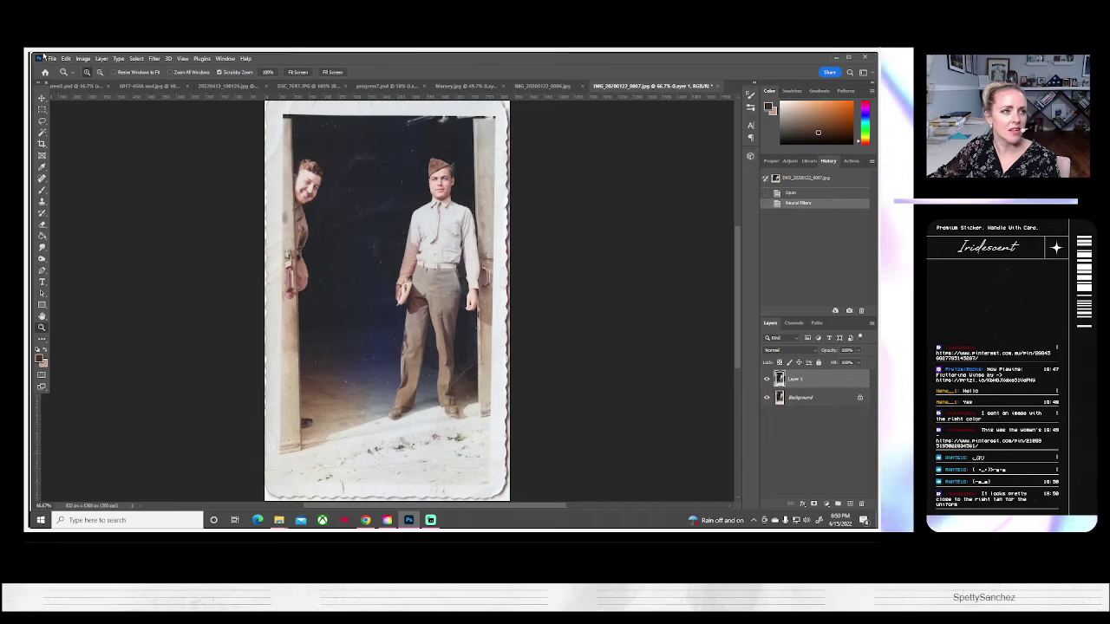
Open Gramp.jpg, the portrait of the man in a hat, and apply the Colorize neural filter to a new layer.
click(52, 58)
click(67, 76)
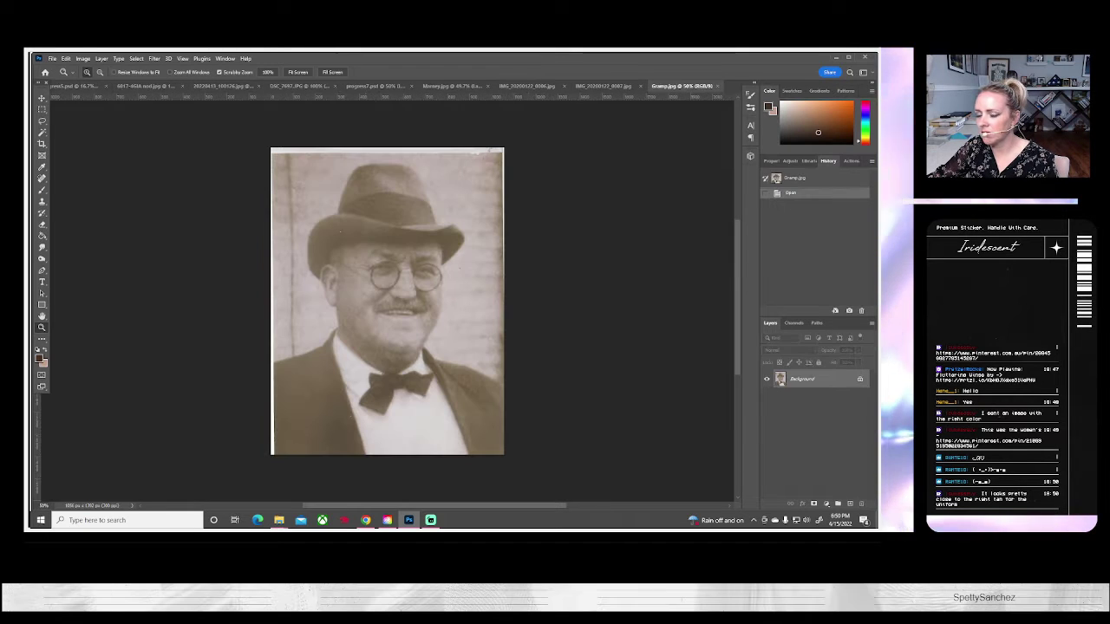
click(155, 59)
click(169, 93)
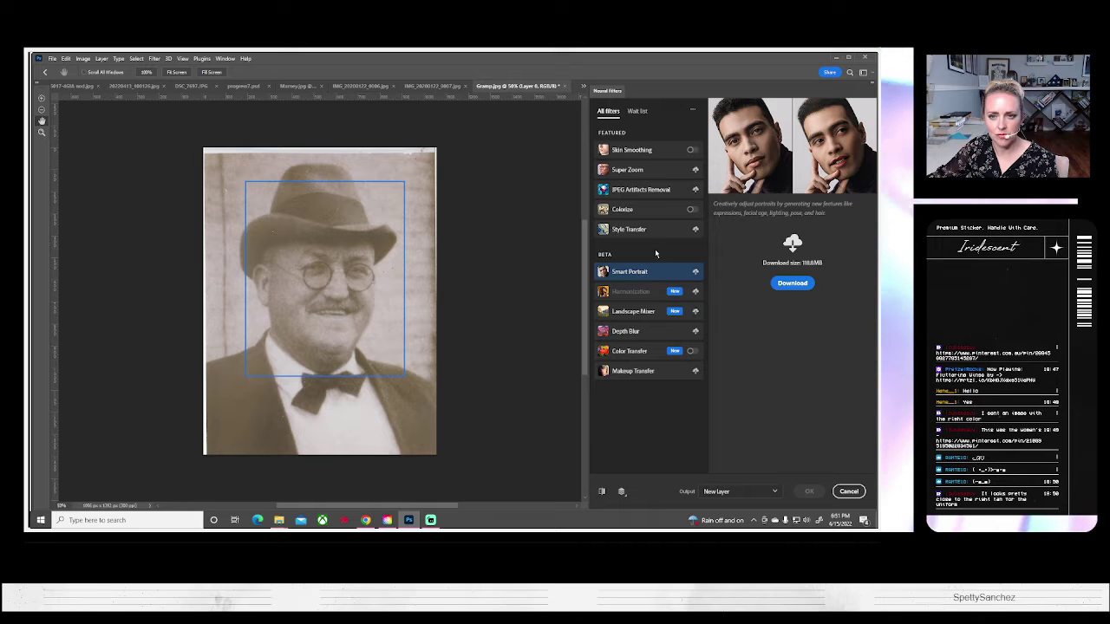
click(691, 209)
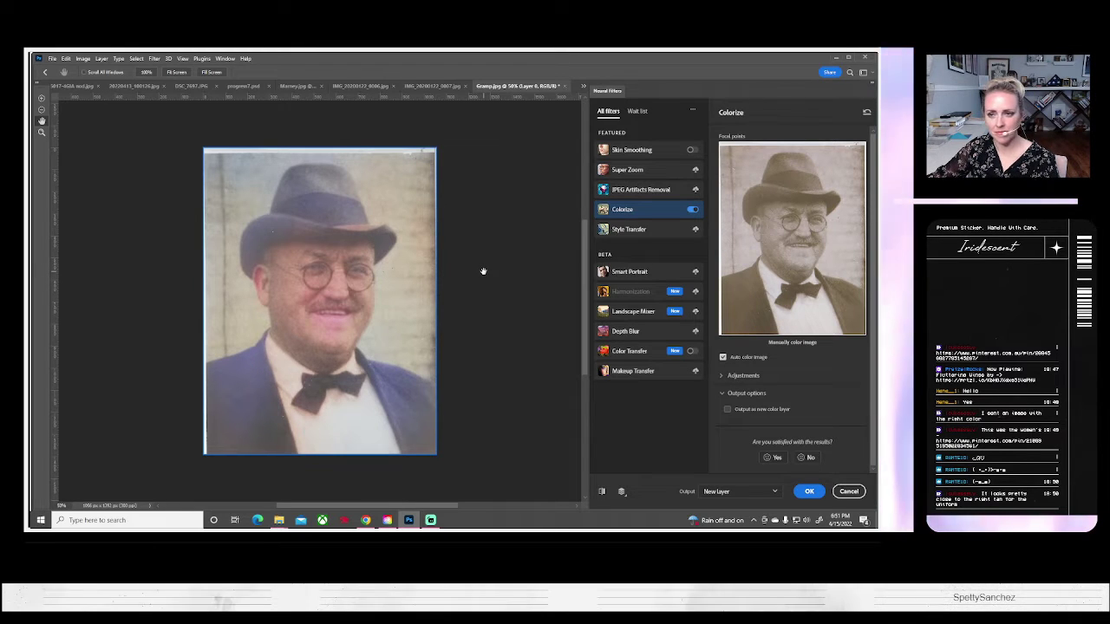
click(808, 492)
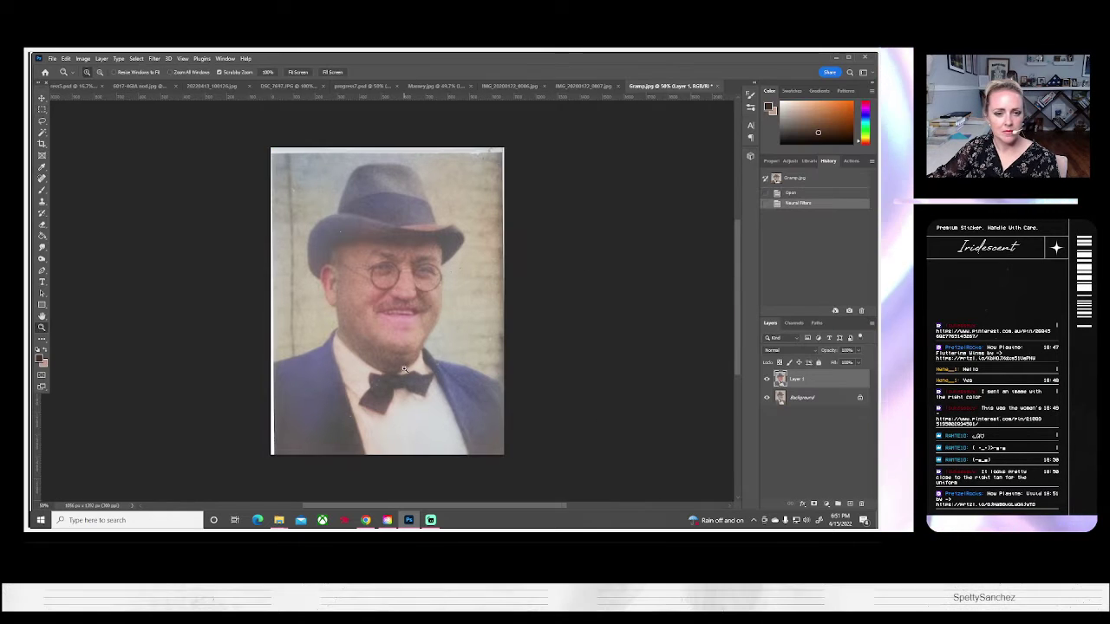
Compare the man's portrait before and after colorizing by repeatedly hiding and showing the colorized layer.
click(766, 380)
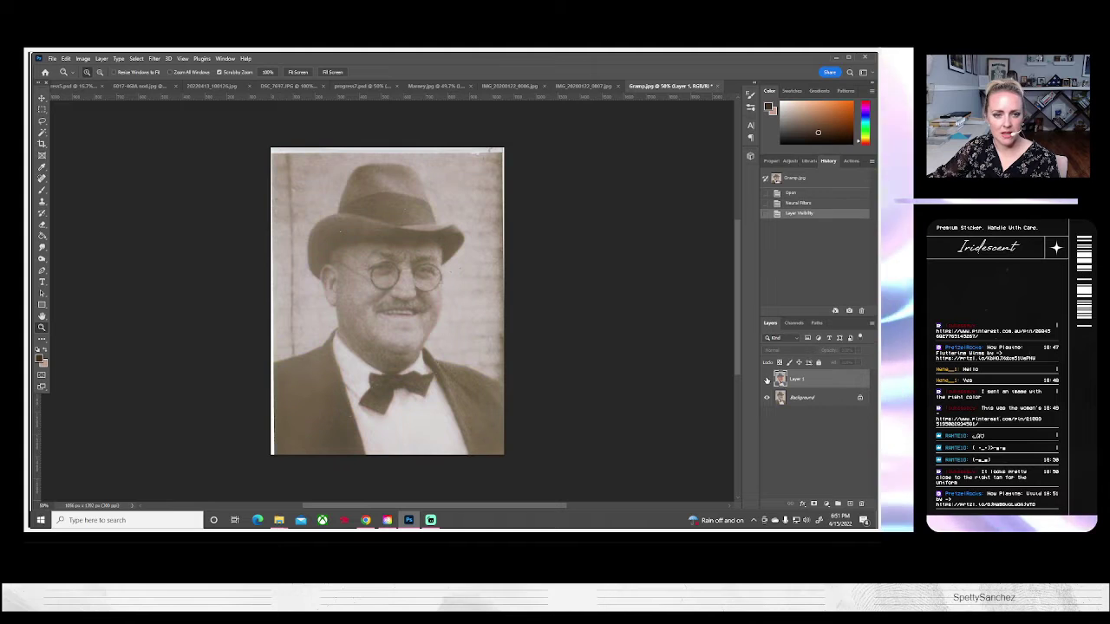
click(766, 380)
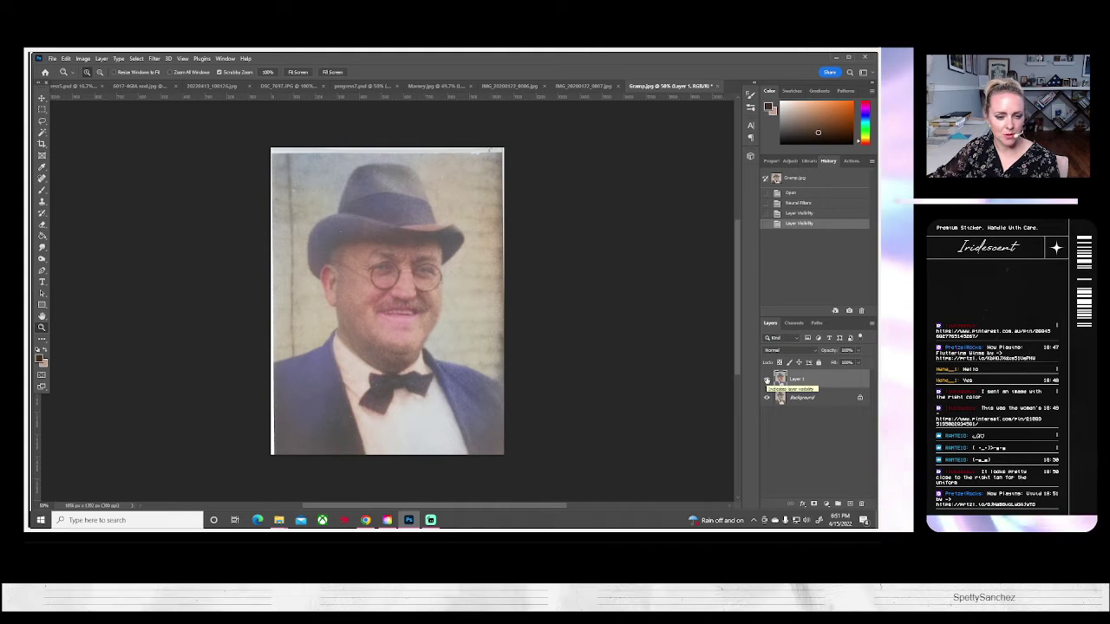
click(767, 380)
click(766, 379)
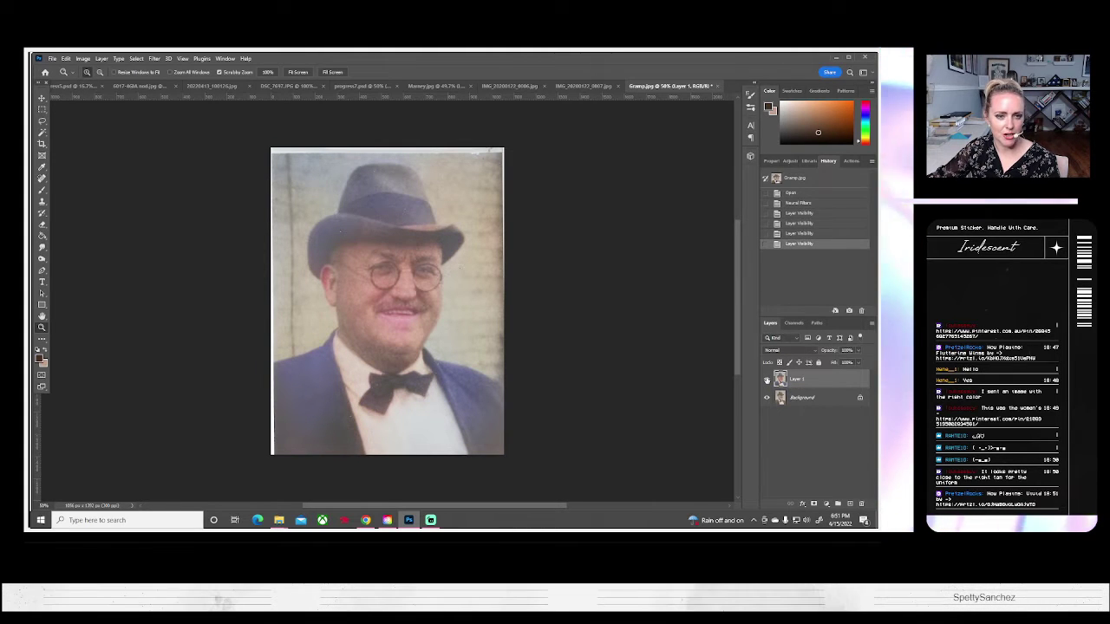
click(767, 380)
click(767, 380)
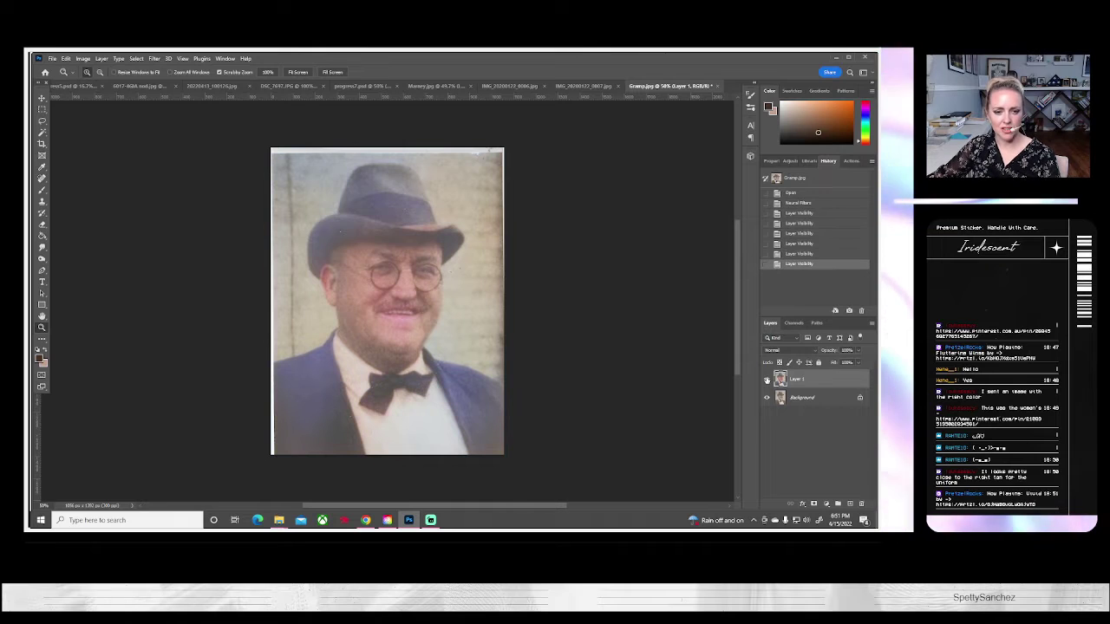
click(766, 379)
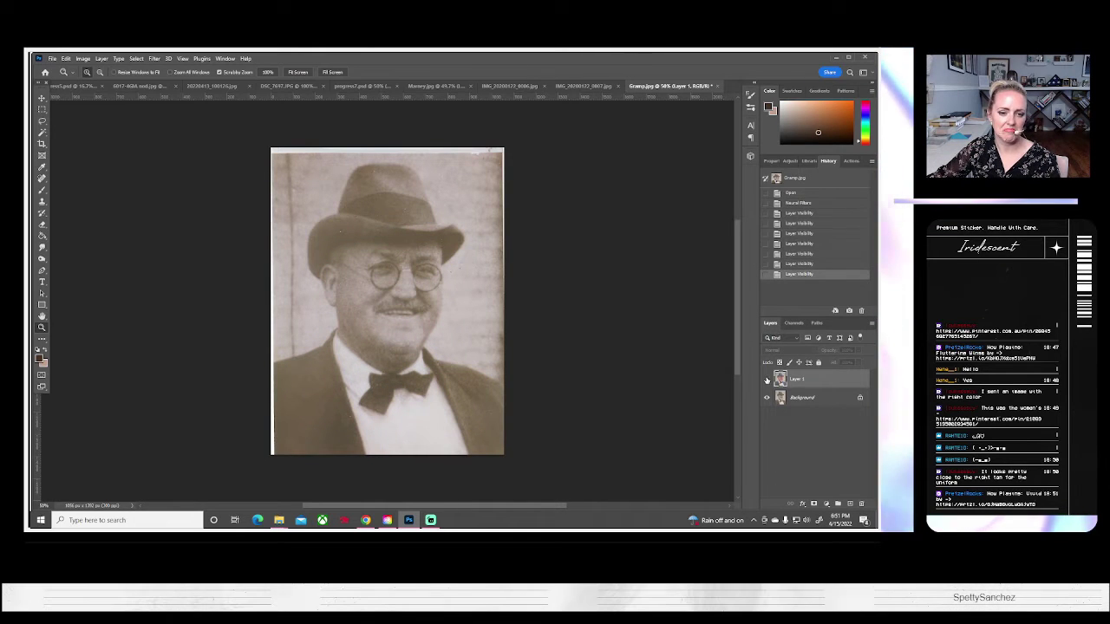
click(766, 380)
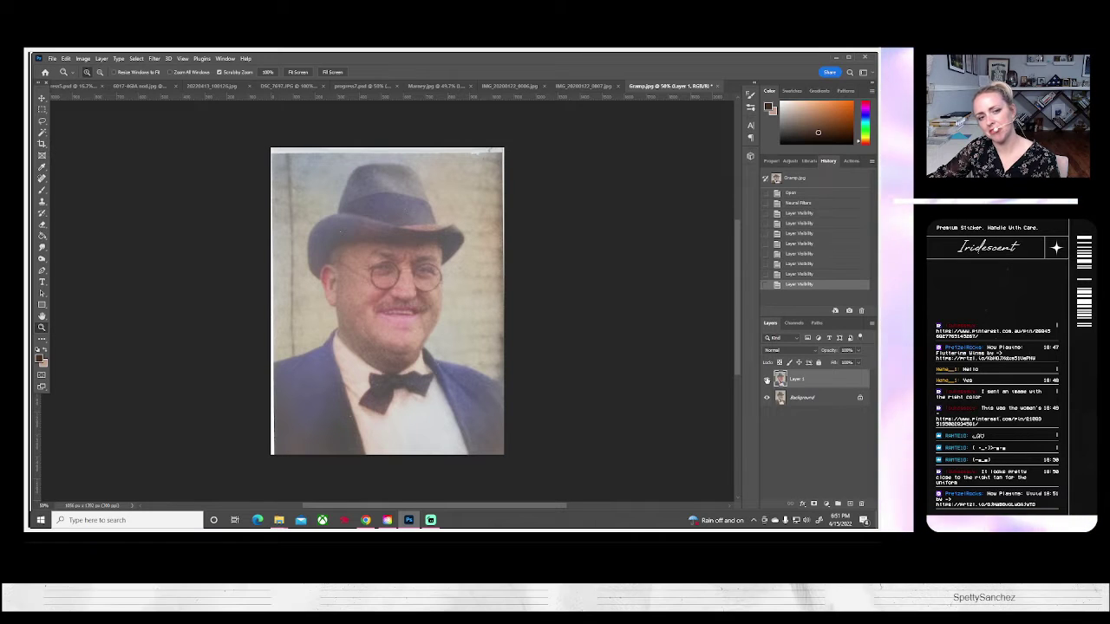
Apply the Colorize neural filter with Auto color image to the photo of the couple holding a flag, output to a new layer.
click(228, 86)
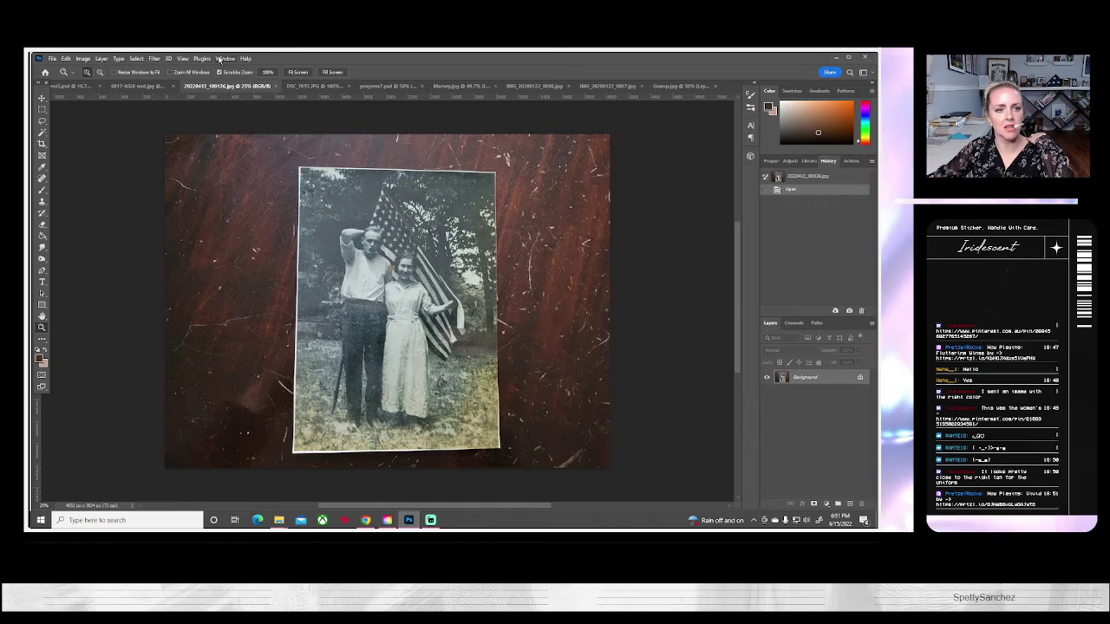
click(154, 58)
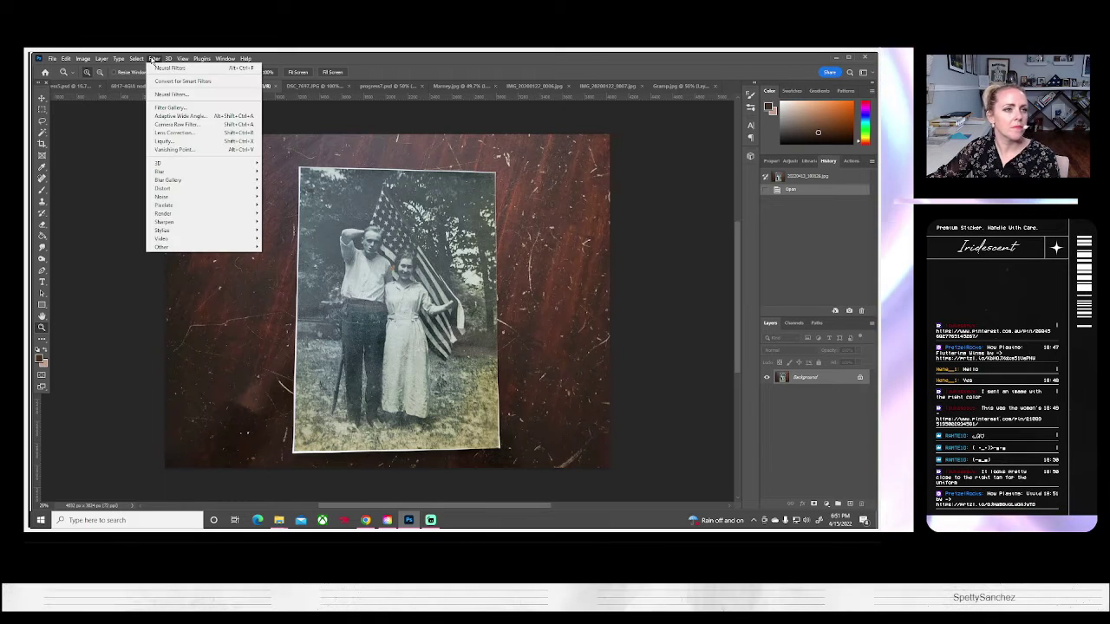
click(165, 95)
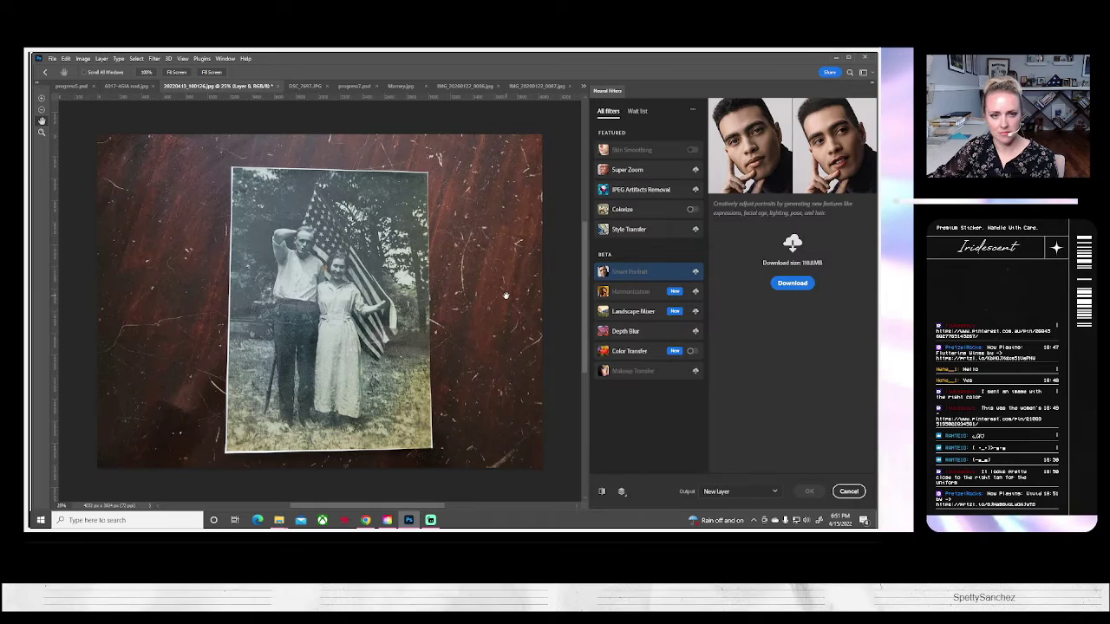
click(691, 209)
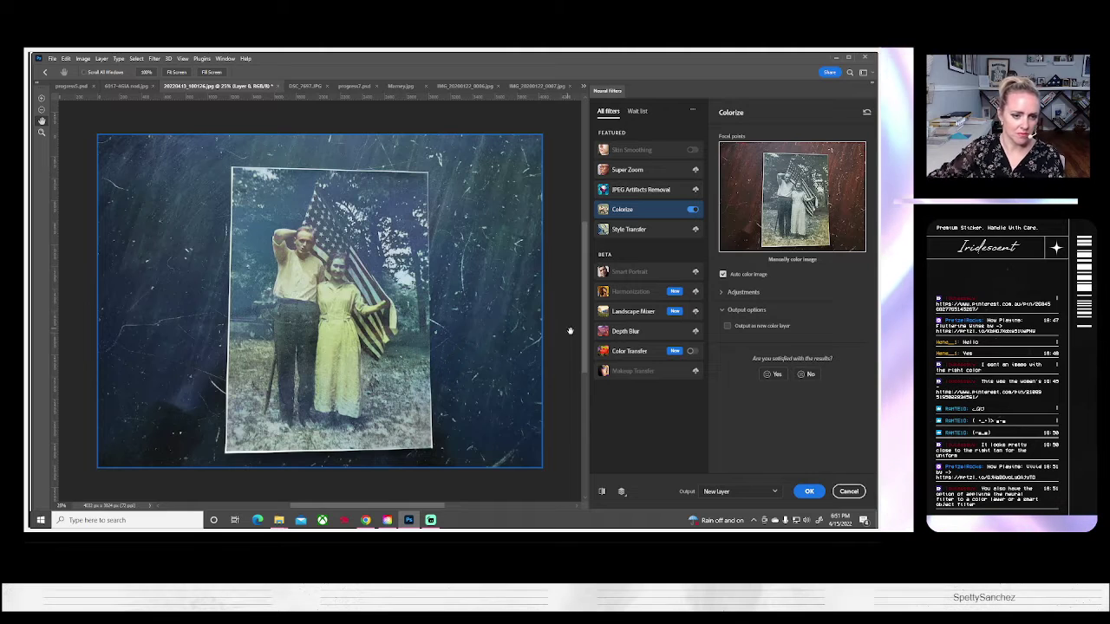
click(809, 492)
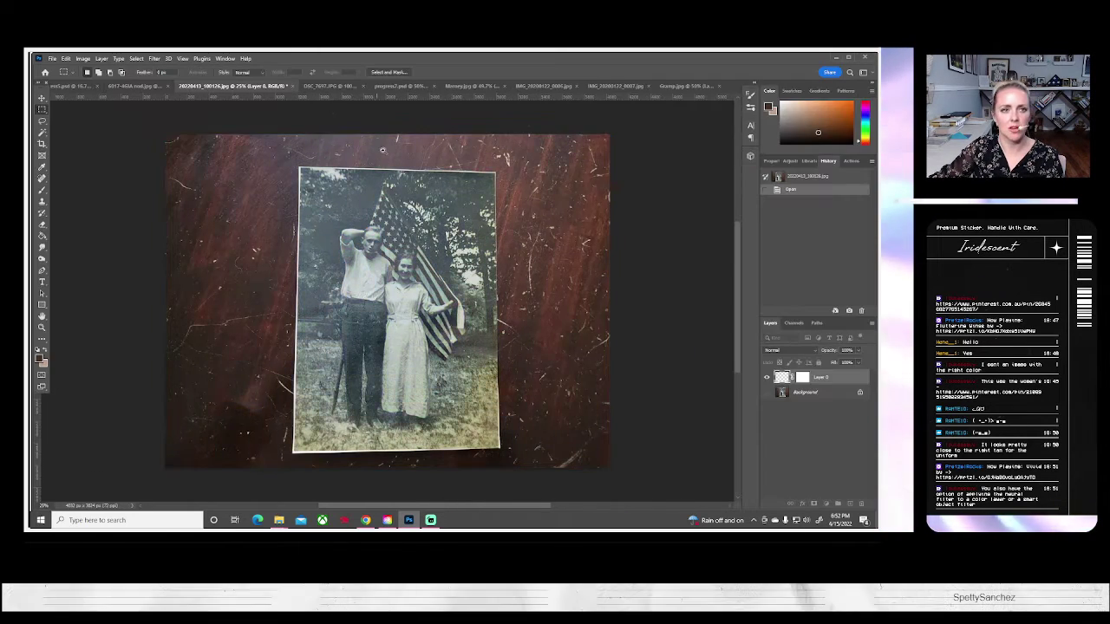
Switch to the painted flag composite progress2.psd and examine the woman's face up close at 100%.
click(312, 86)
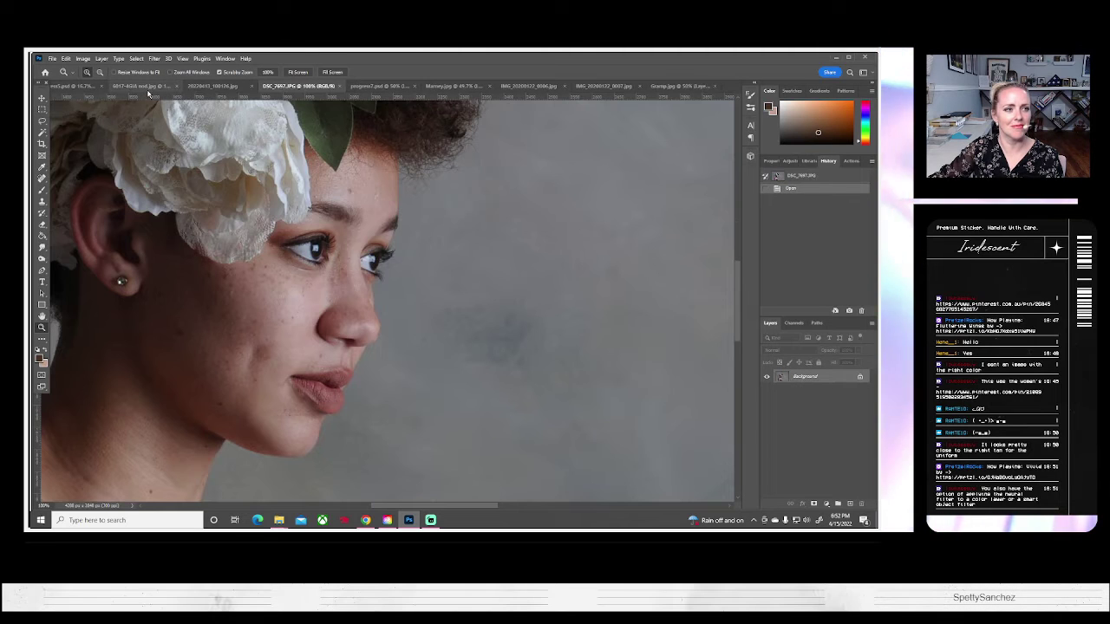
click(371, 86)
scroll(489, 364, up, 2)
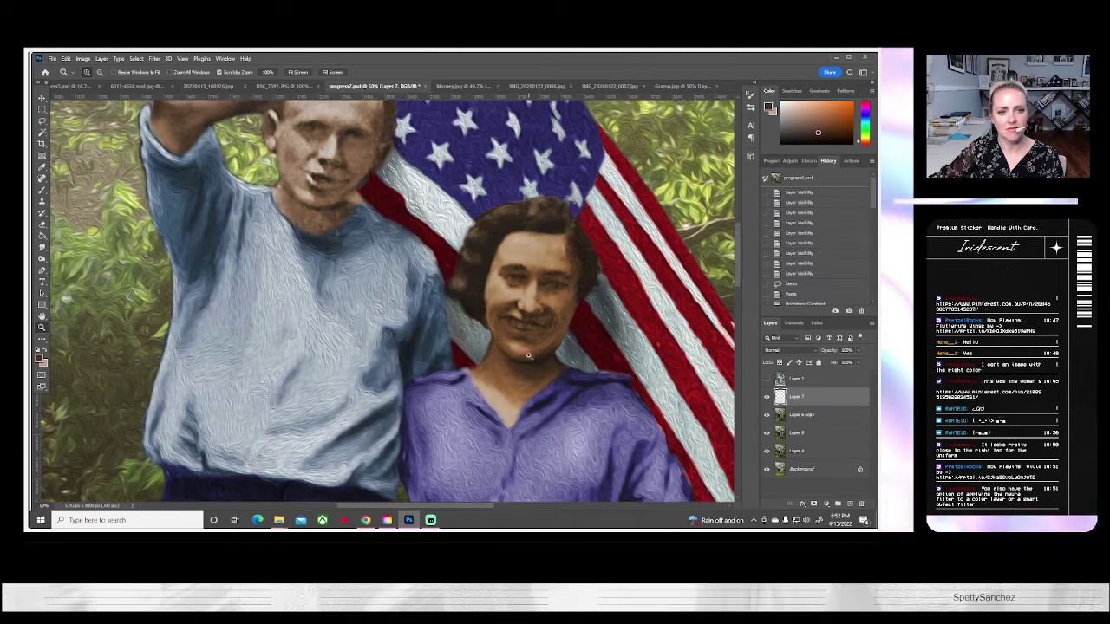
scroll(489, 364, down, 3)
click(544, 318)
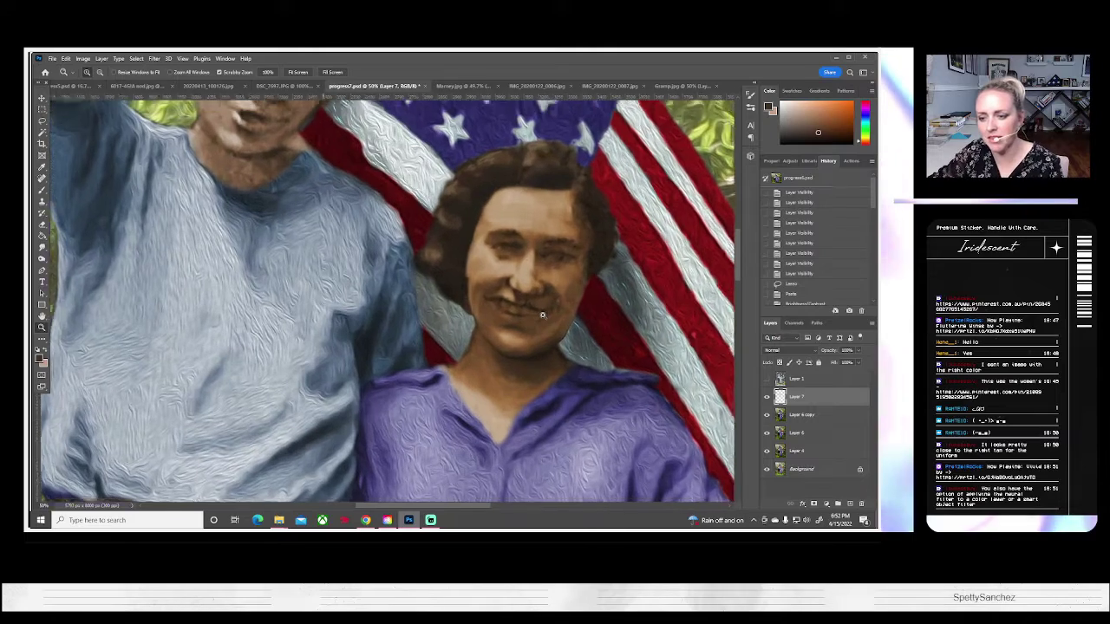
drag(553, 337, 487, 351)
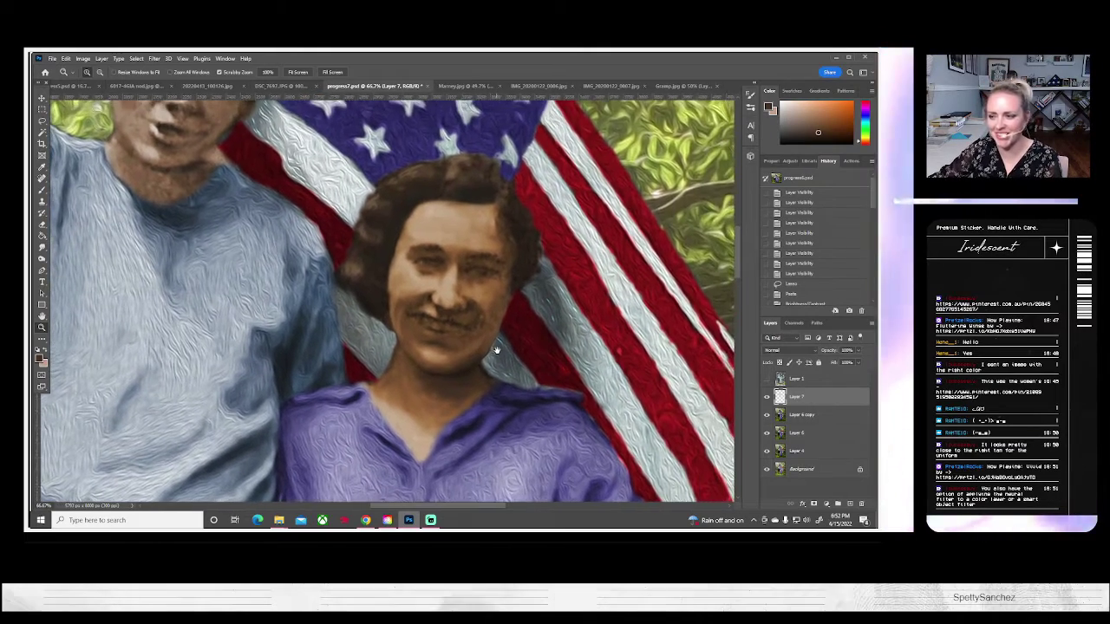
click(463, 341)
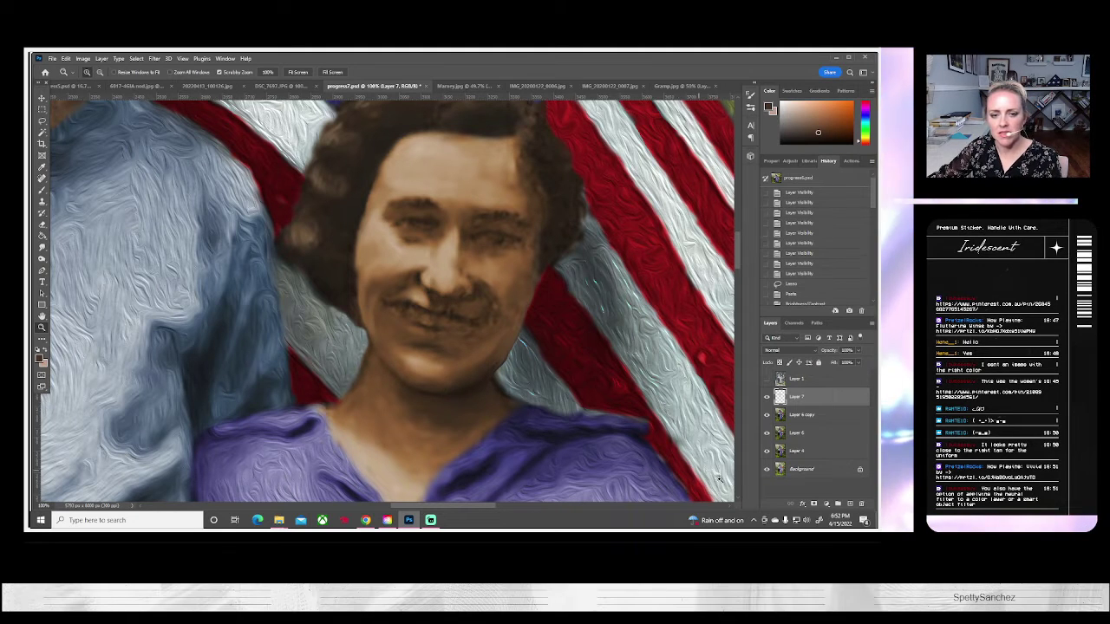
Check the woman's face with Layer 7 hidden and shown, and merge Layer 7 with Layer 6 copy.
click(766, 397)
click(766, 397)
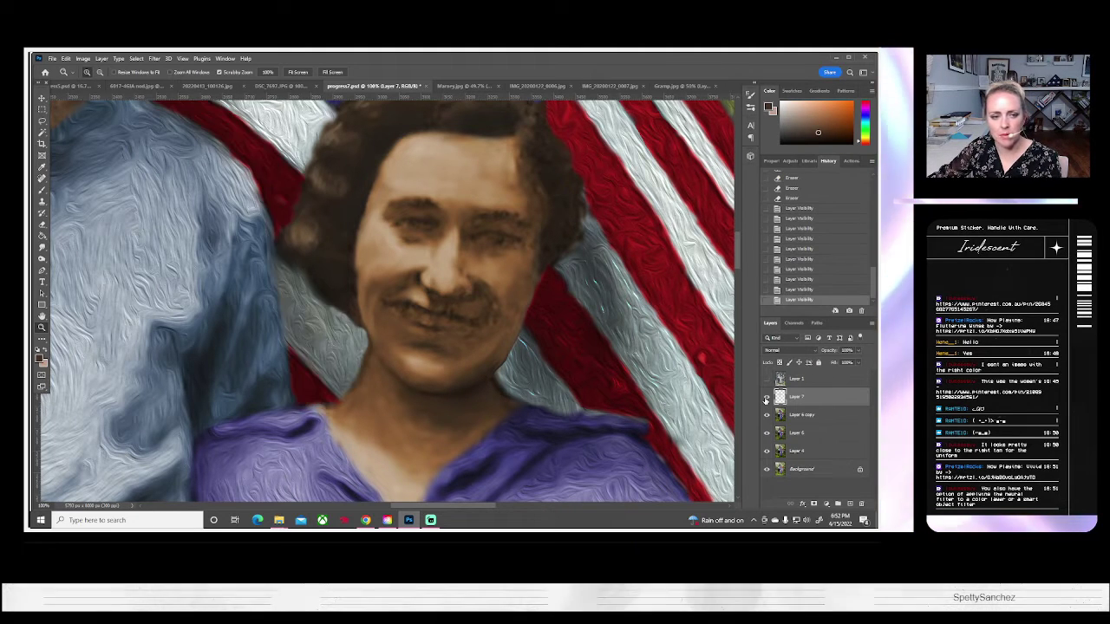
right_click(803, 419)
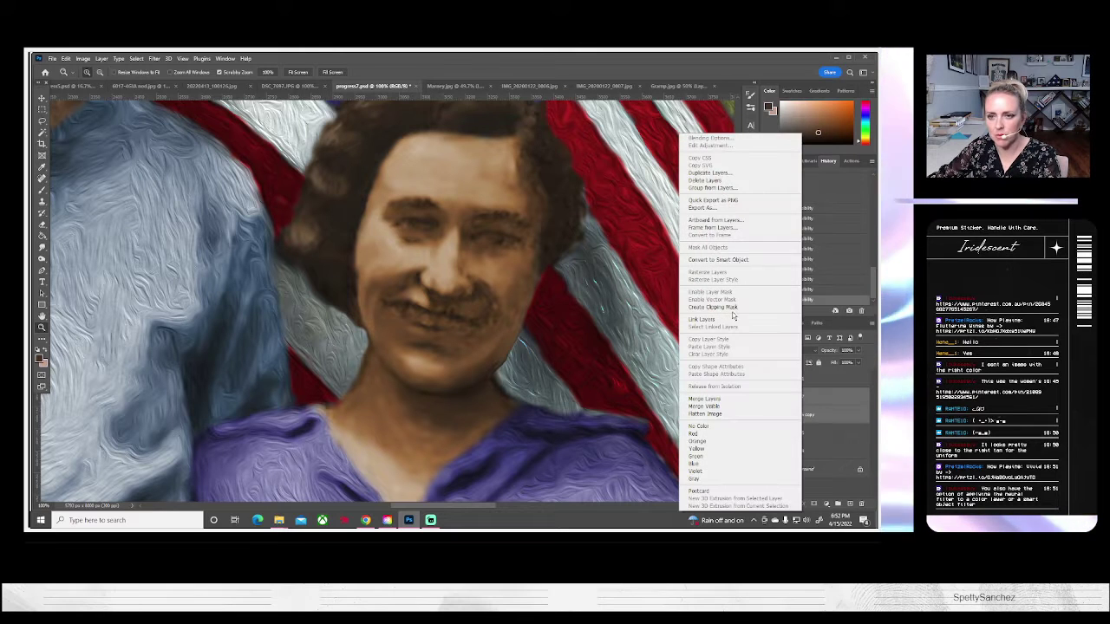
click(702, 398)
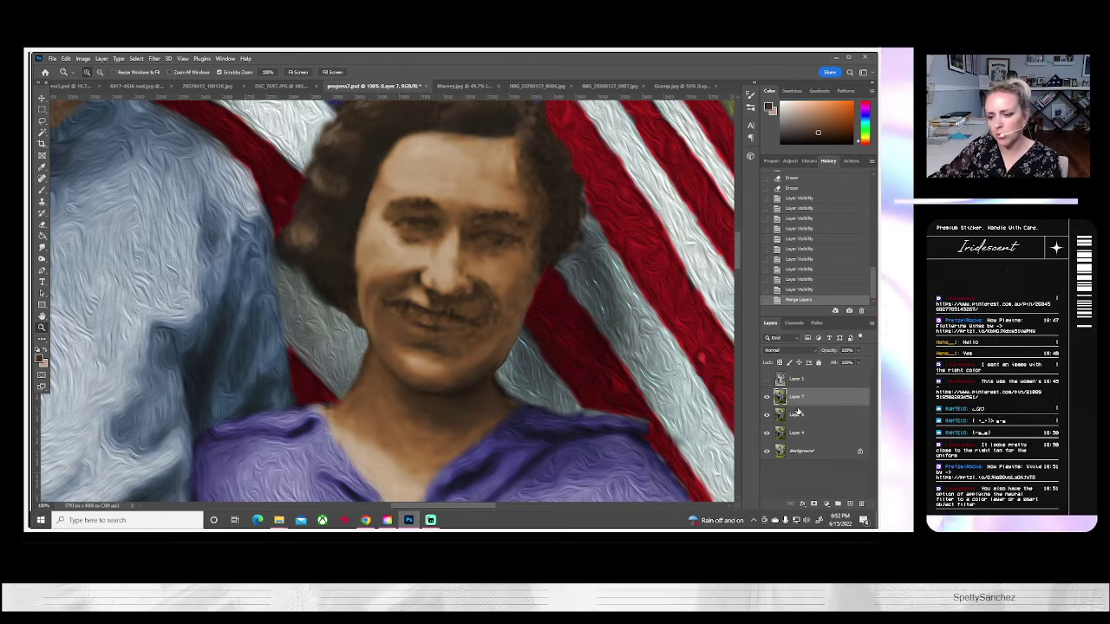
Lasso the woman's face and neck on the merged layer and copy the selection onto a new layer.
click(43, 122)
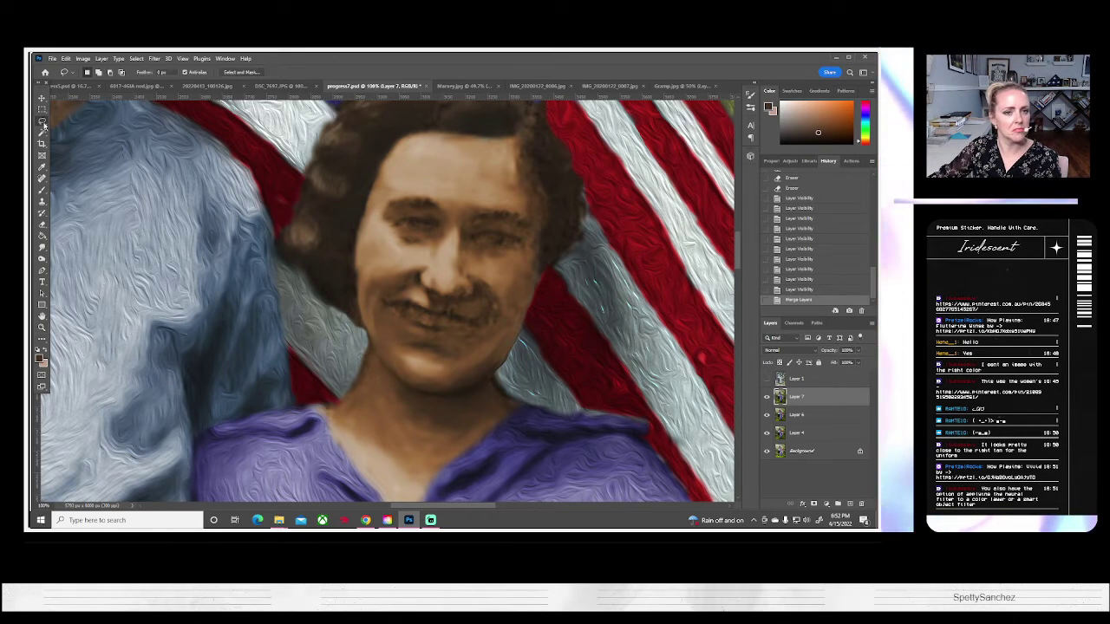
mouse_move(352, 293)
mouse_down()
mouse_move(334, 353)
mouse_move(313, 389)
mouse_up()
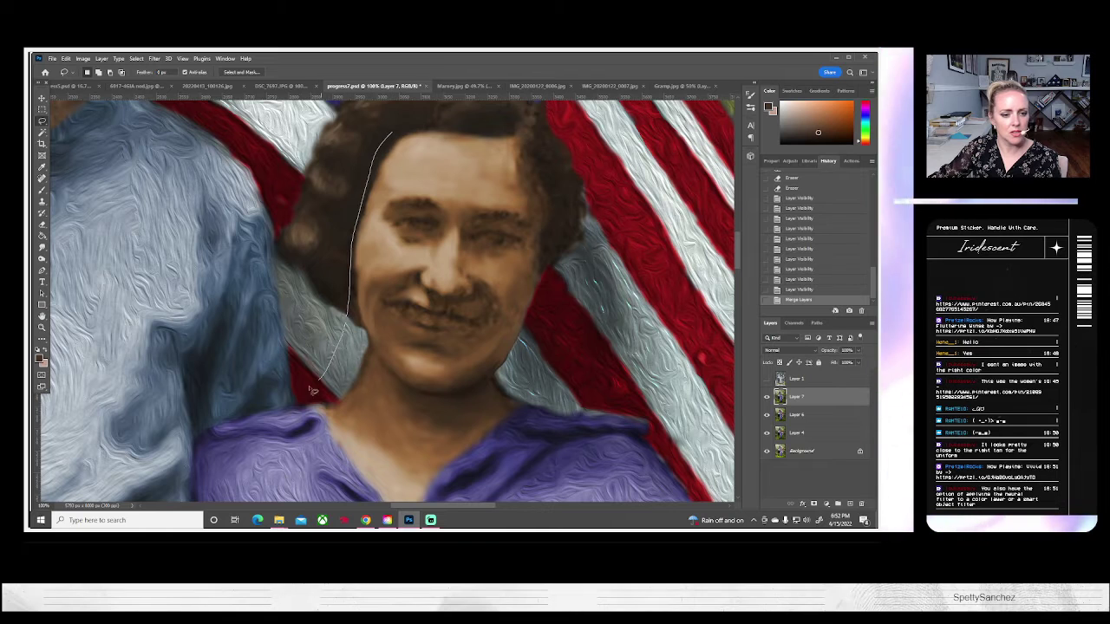
drag(333, 478, 387, 528)
mouse_move(499, 465)
mouse_down()
mouse_move(546, 424)
mouse_move(538, 350)
mouse_up()
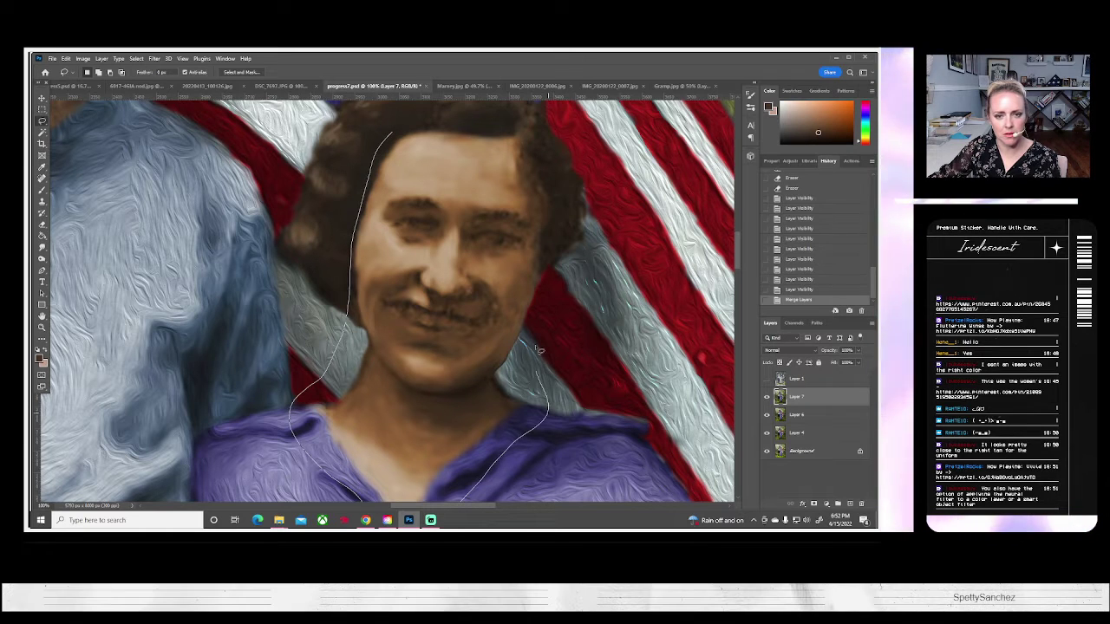
mouse_move(558, 196)
mouse_down()
mouse_move(520, 122)
mouse_move(489, 118)
mouse_up()
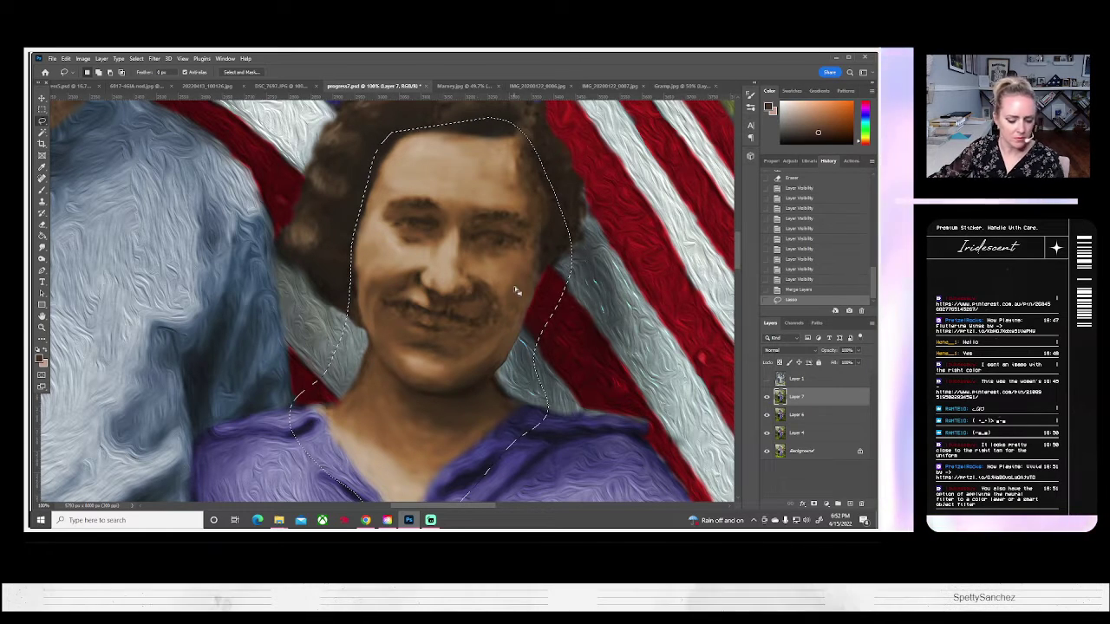
key(ctrl+c)
key(ctrl+v)
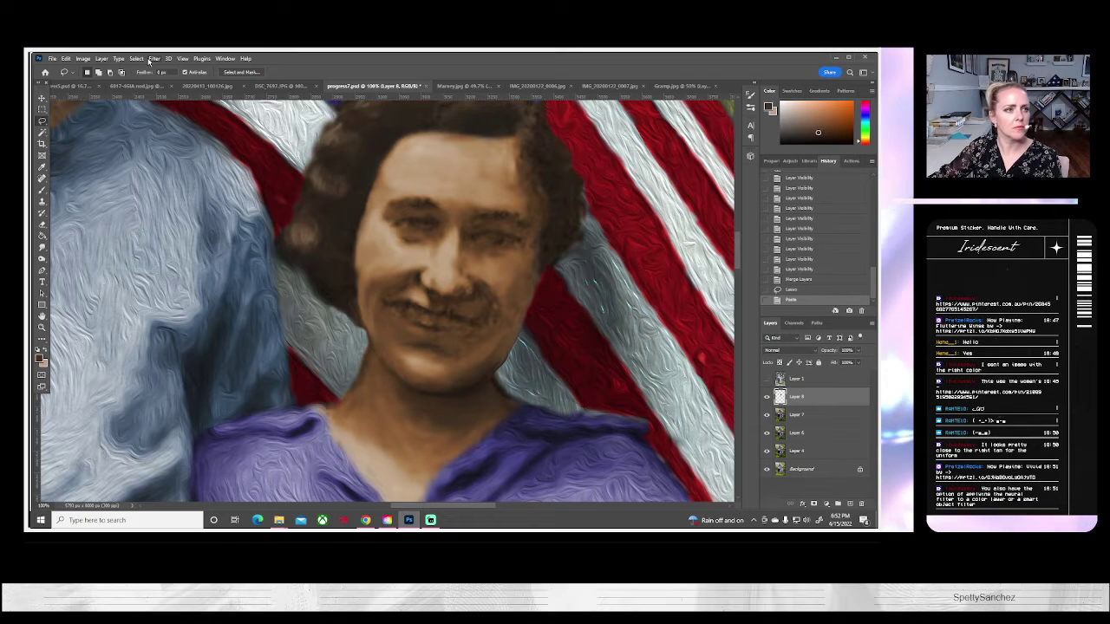
Try the Skin Smoothing neural filter with increased smoothness on the woman's face, look over Super Zoom and Harmonization, and cancel the filters.
click(153, 58)
click(170, 94)
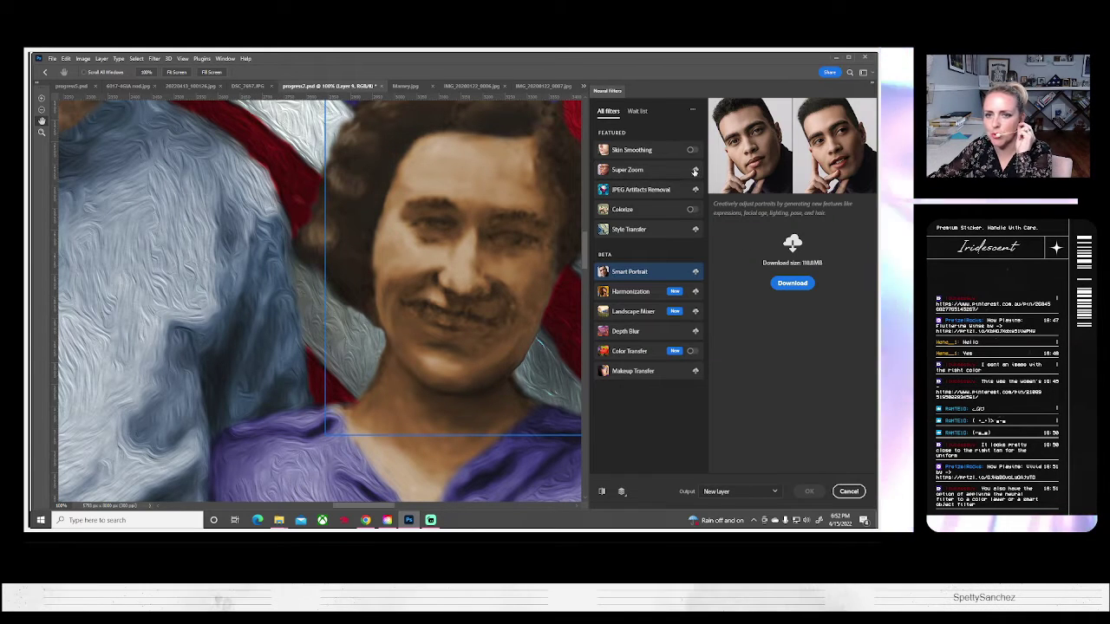
click(691, 150)
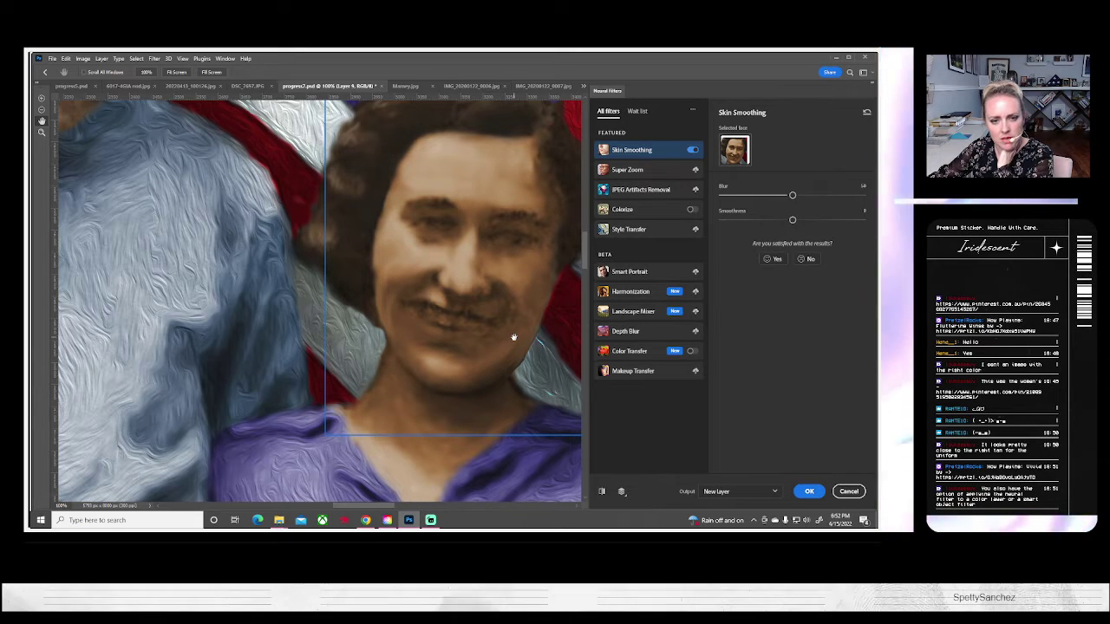
drag(792, 219, 837, 220)
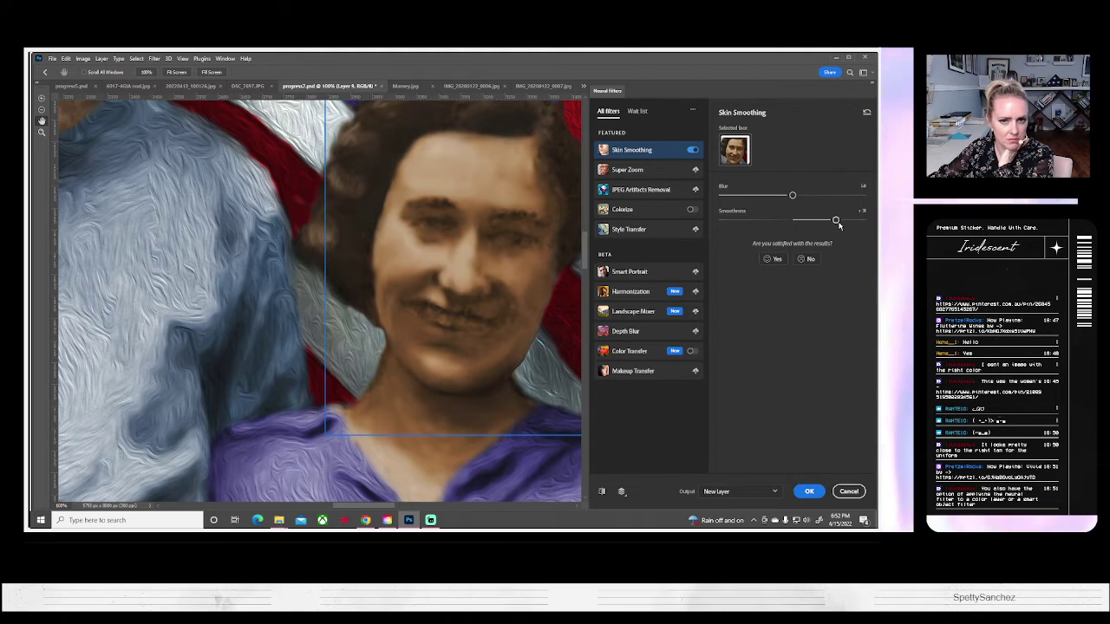
mouse_move(835, 219)
mouse_down()
mouse_move(722, 220)
mouse_move(849, 220)
mouse_up()
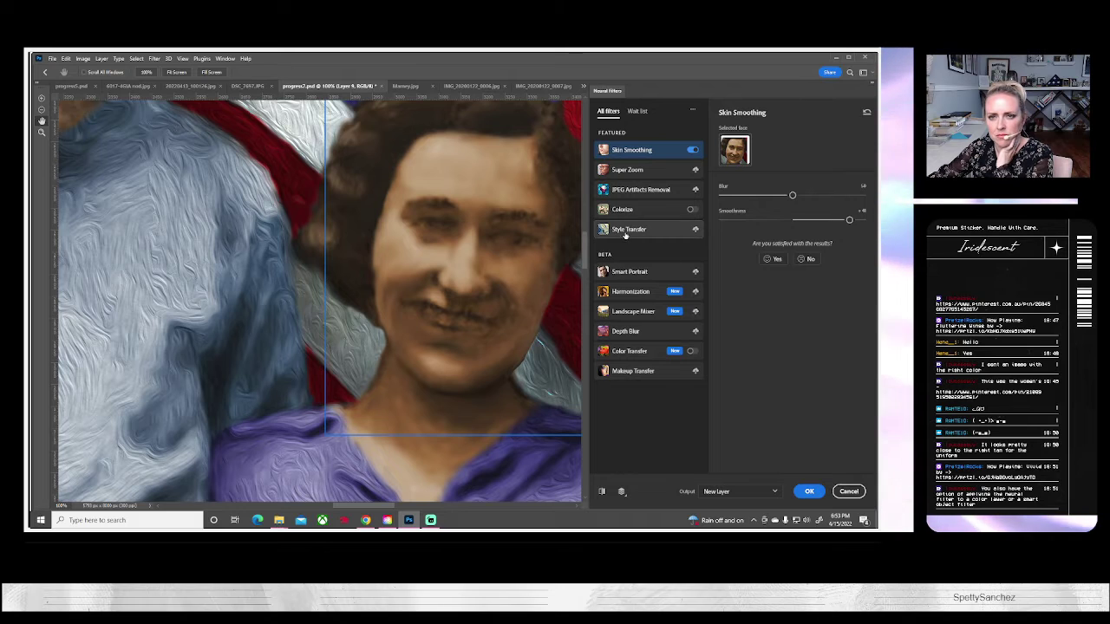
click(665, 173)
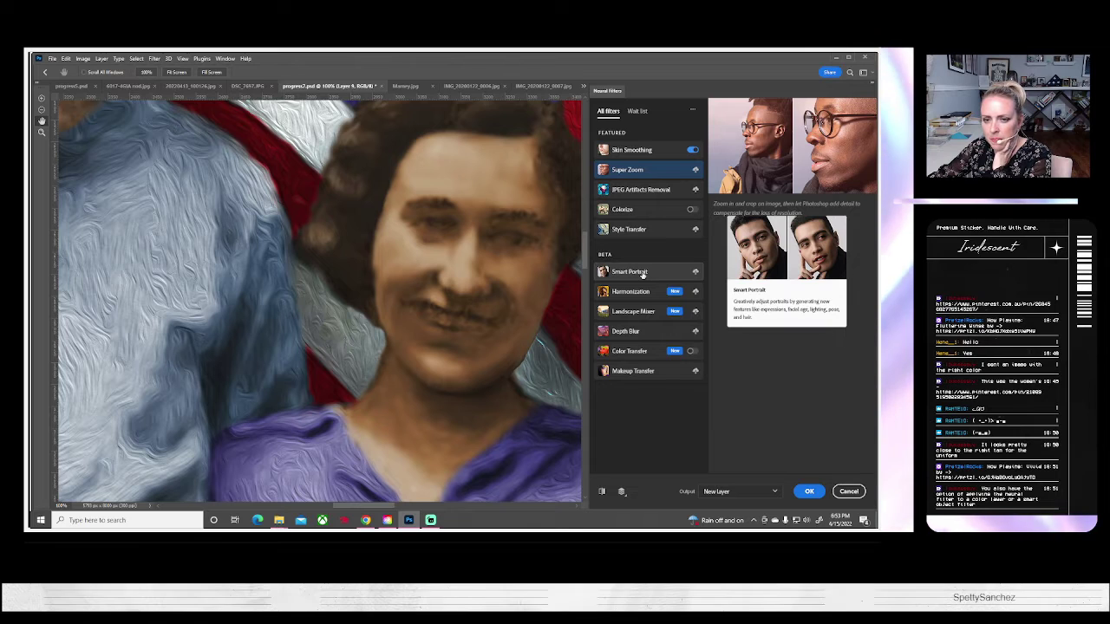
mouse_move(644, 295)
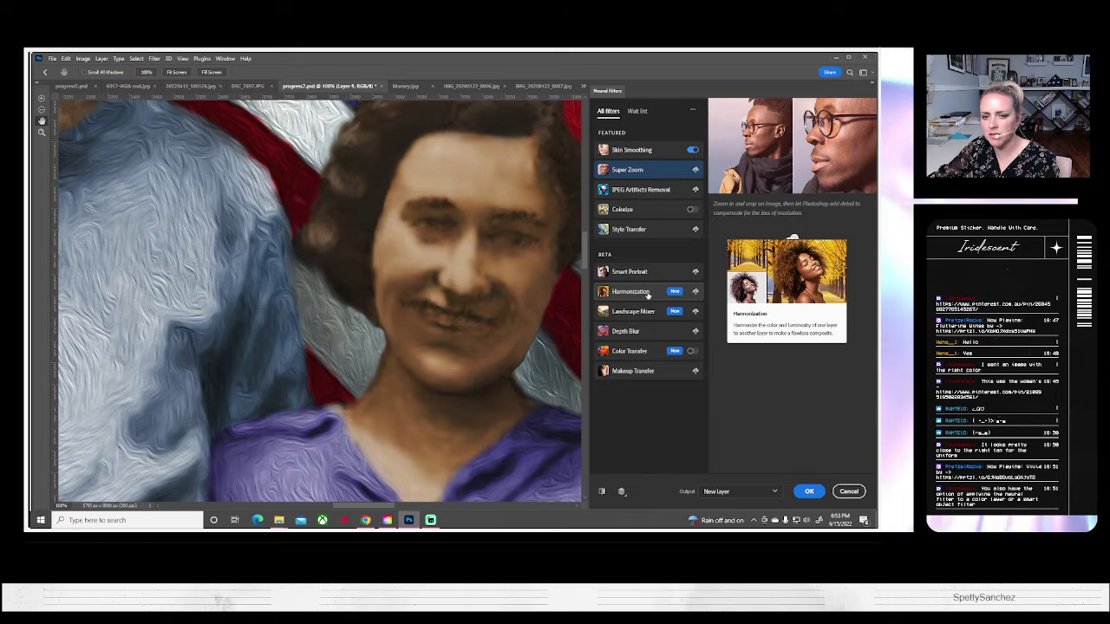
click(847, 492)
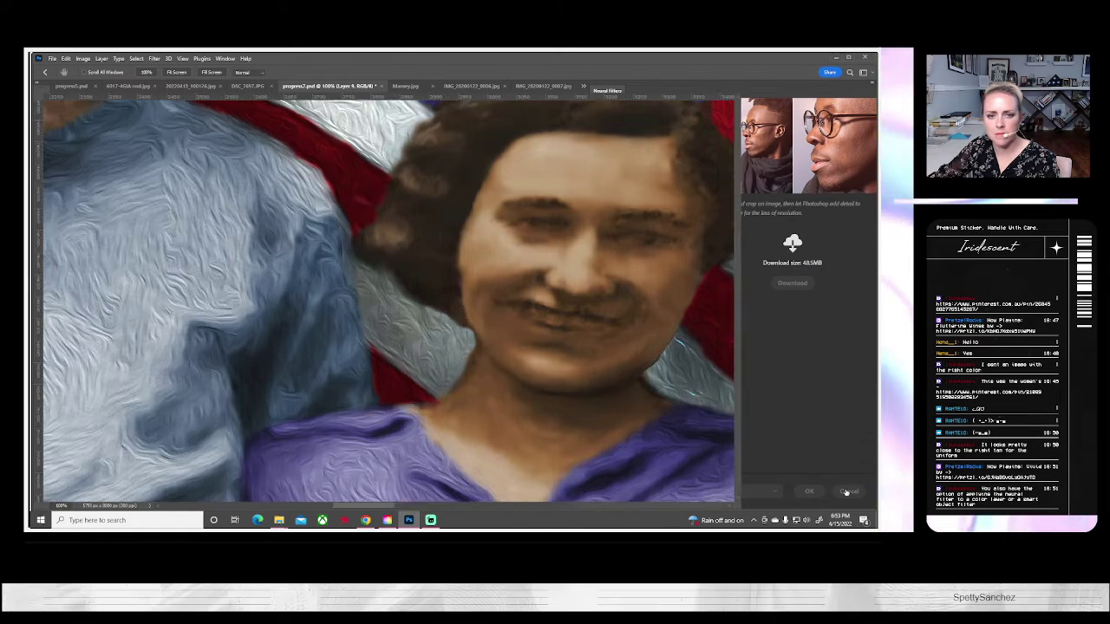
Open the matted balloon-girl composite, close it, and open the darker version, 21 Came Before Me.jpg, instead.
click(52, 58)
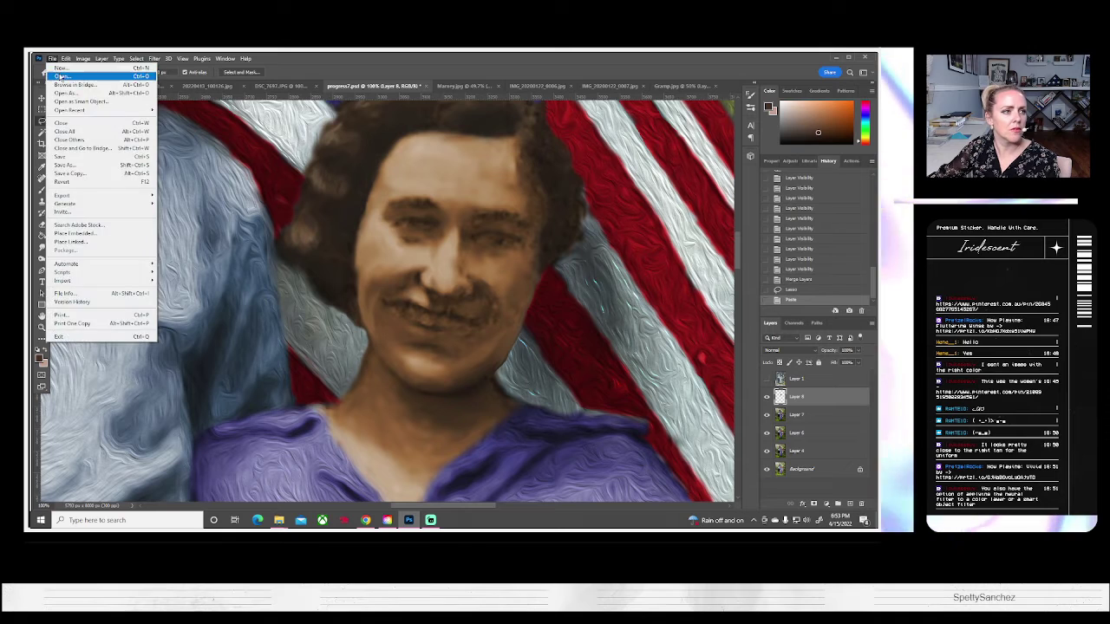
click(62, 76)
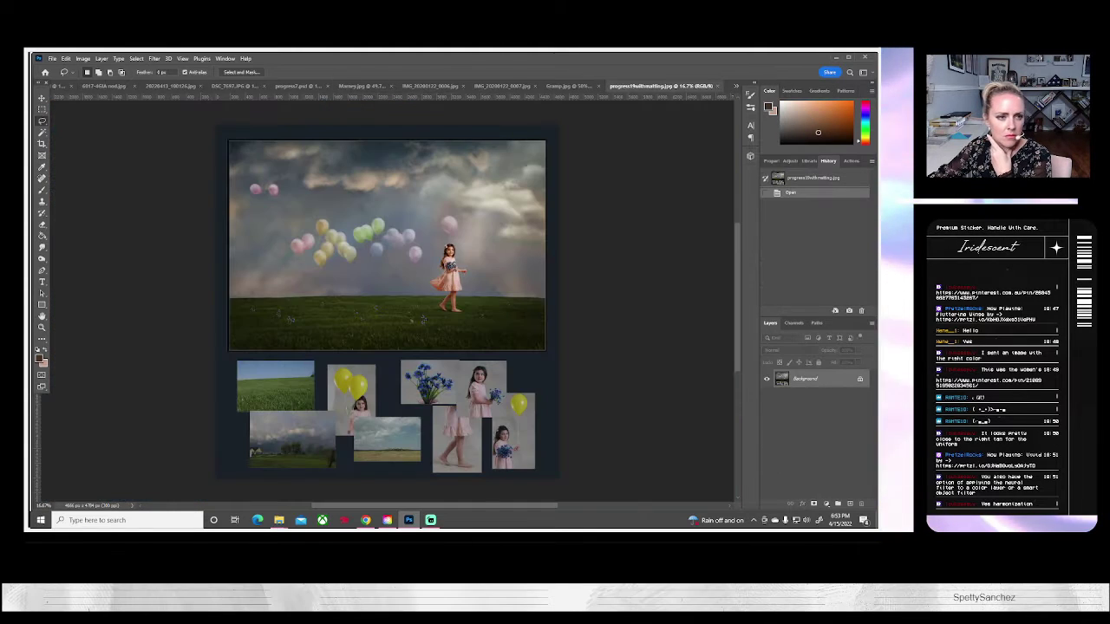
click(720, 89)
click(52, 59)
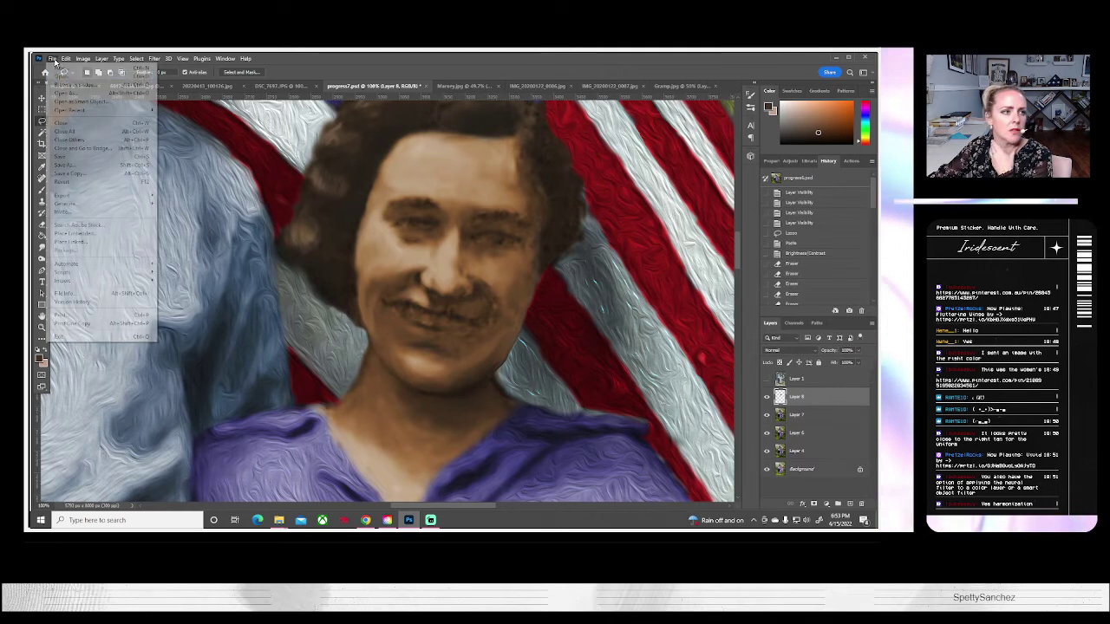
click(68, 103)
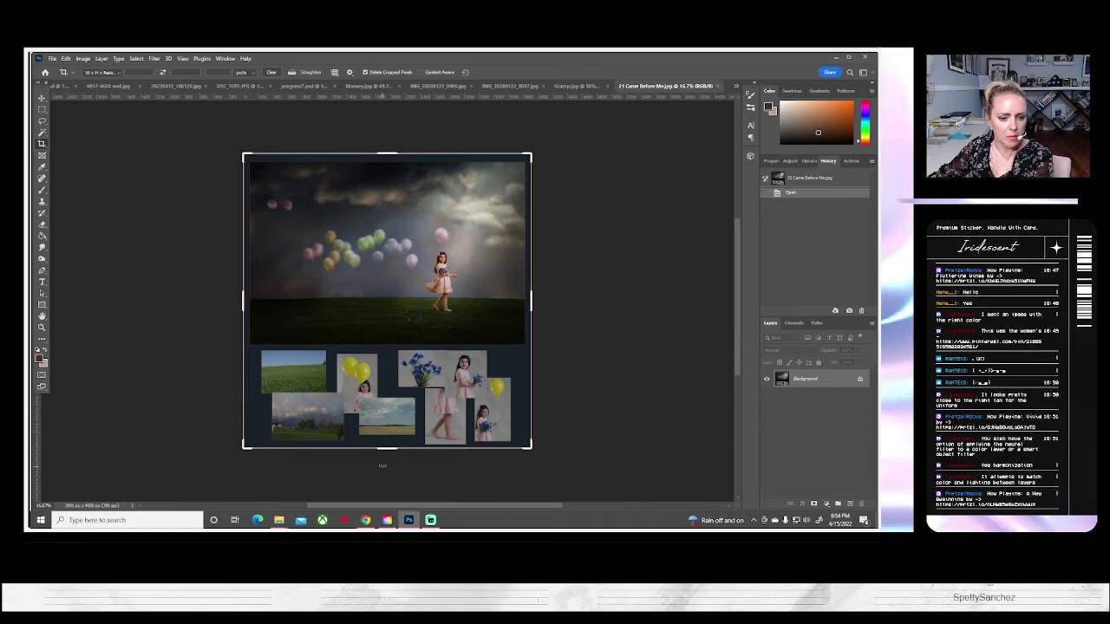
Crop the strip of reference photos off the bottom of the balloon-girl composite and duplicate the background layer.
drag(390, 447, 391, 401)
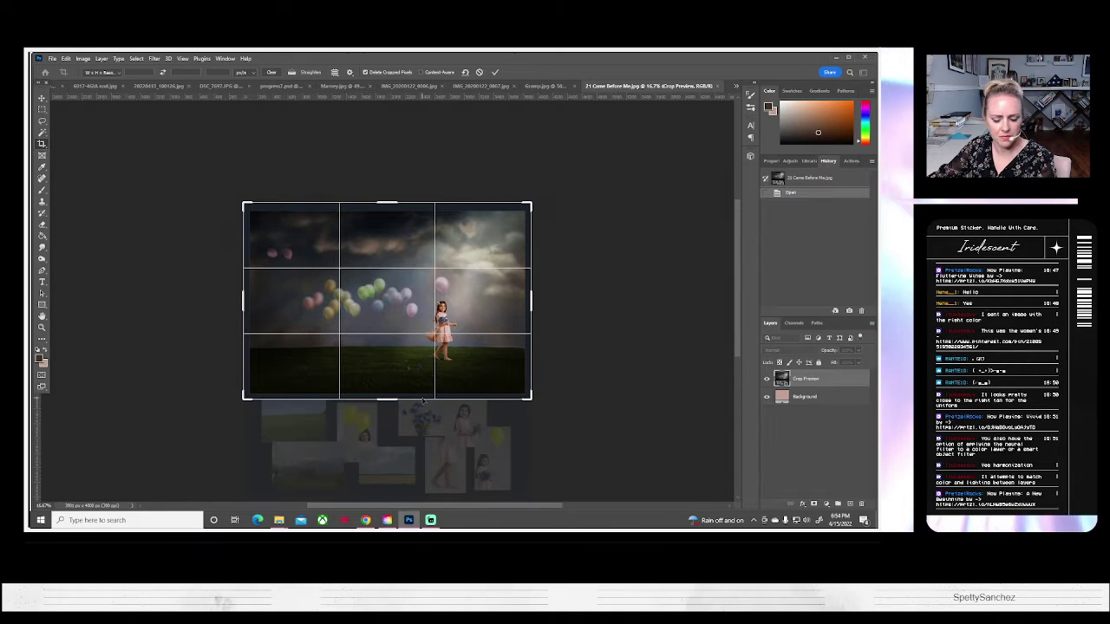
key(Return)
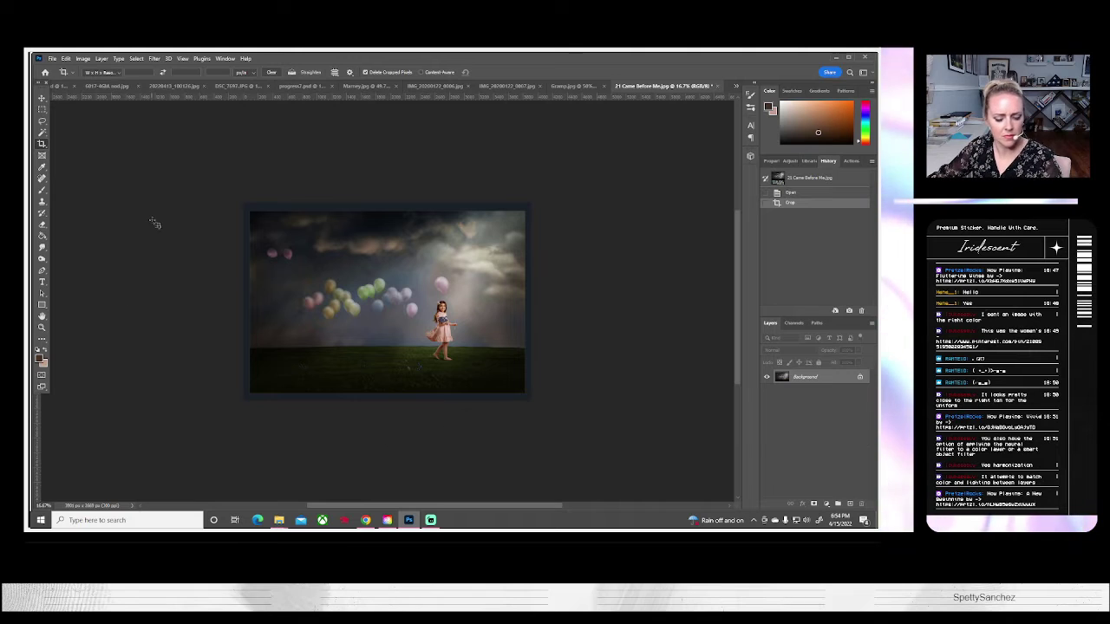
right_click(809, 379)
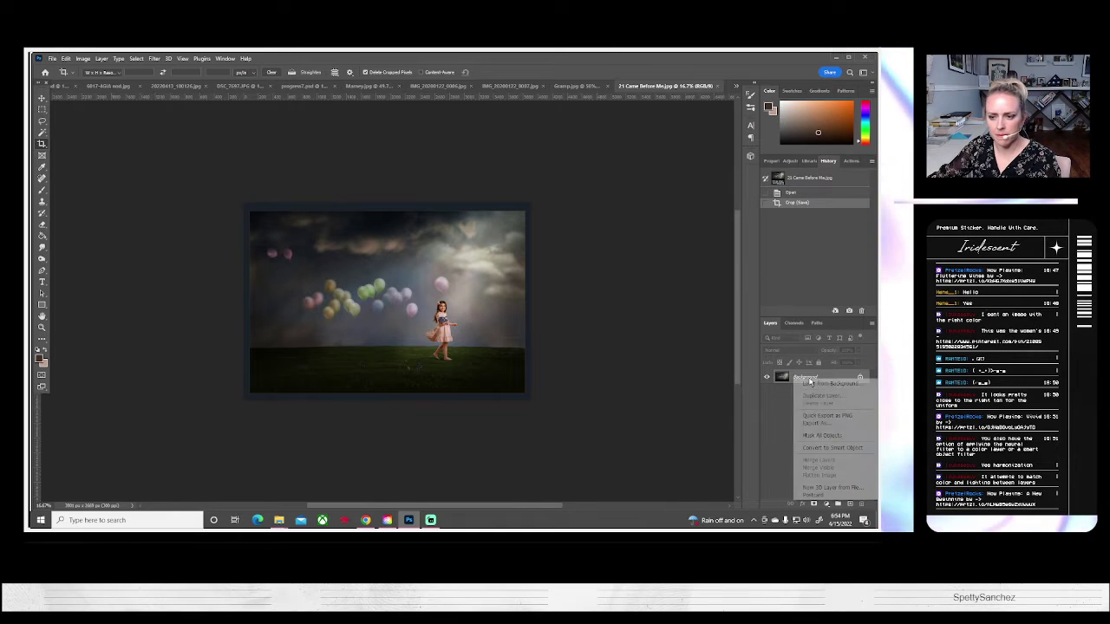
click(821, 395)
key(Return)
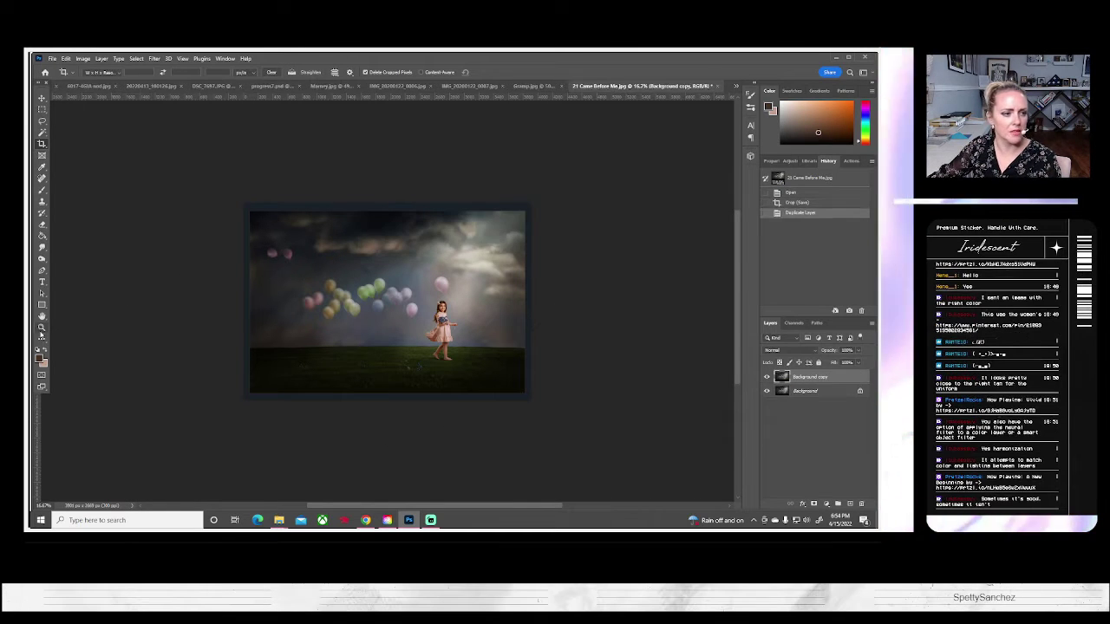
Open Neural Filters on the duplicated balloon-girl layer and download the Harmonization filter.
click(41, 328)
click(331, 288)
click(328, 286)
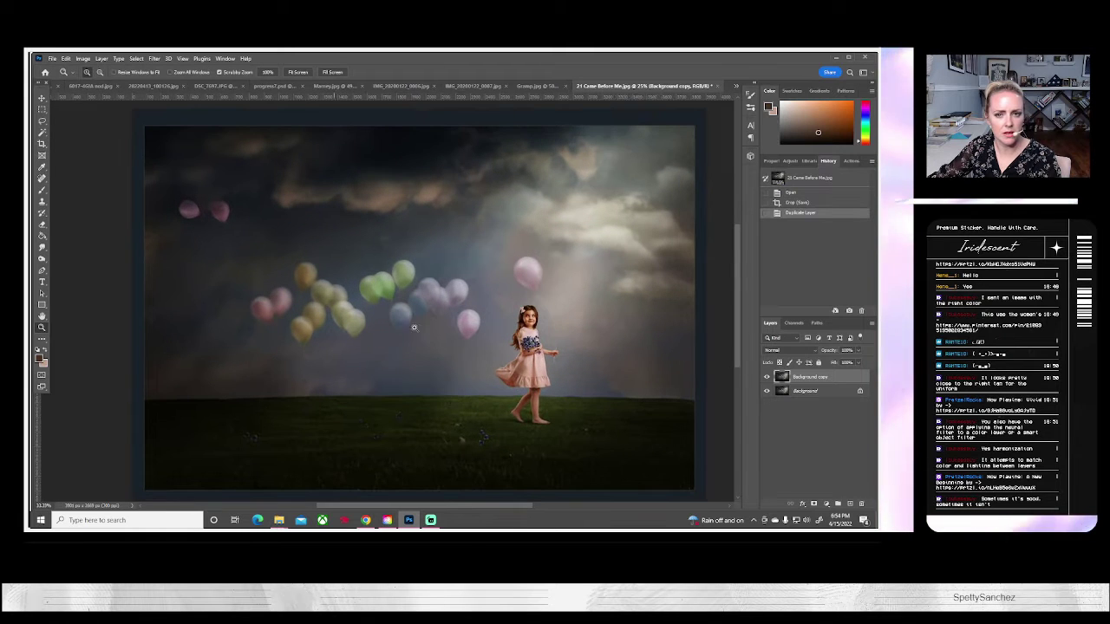
drag(534, 385, 495, 367)
click(154, 58)
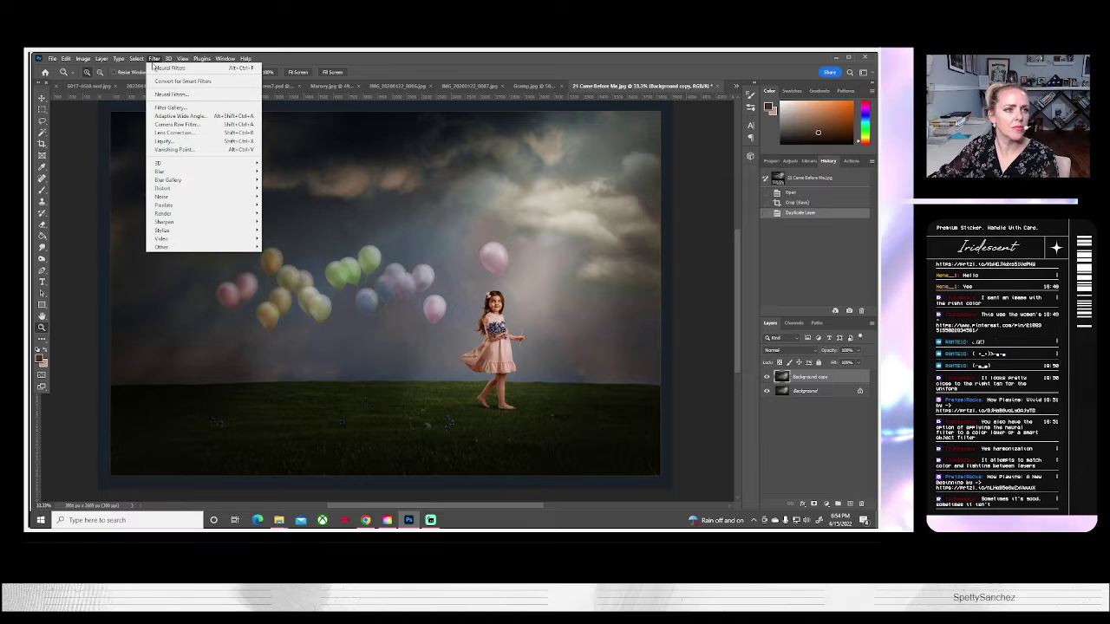
click(157, 96)
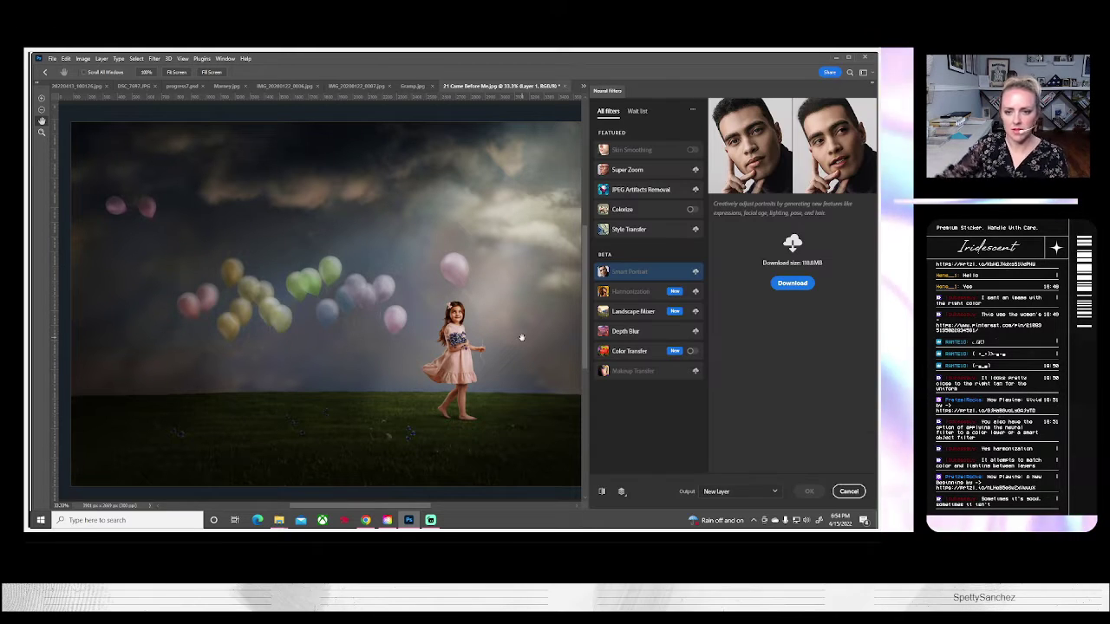
click(676, 294)
click(803, 284)
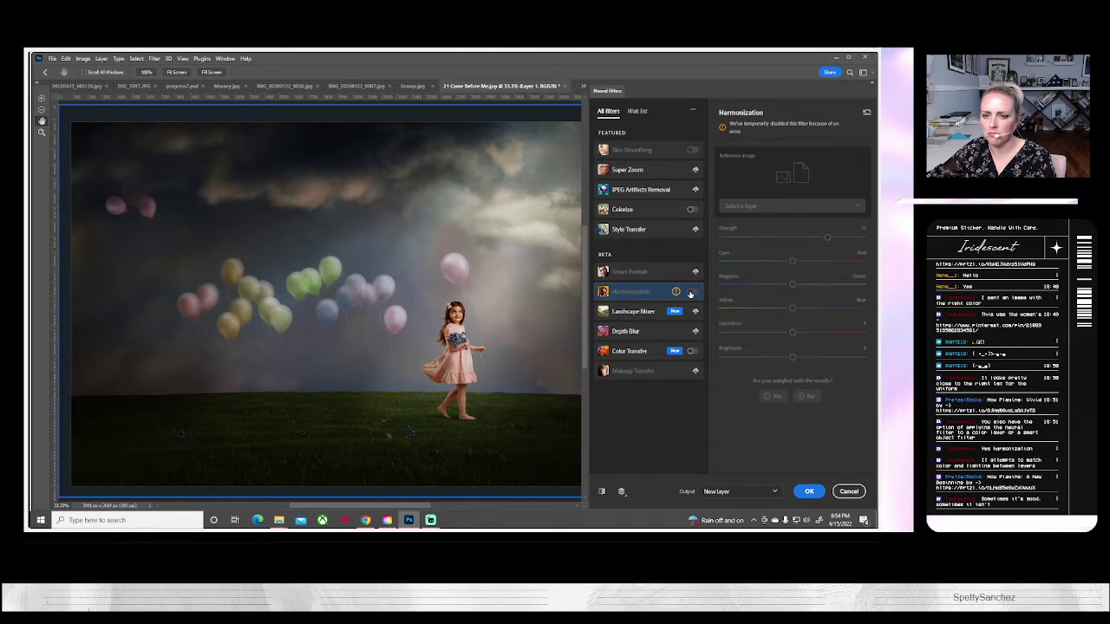
Download the Landscape Mixer neural filter and try the sunlit green hills preset at strength 100 on the balloon-girl image.
click(665, 320)
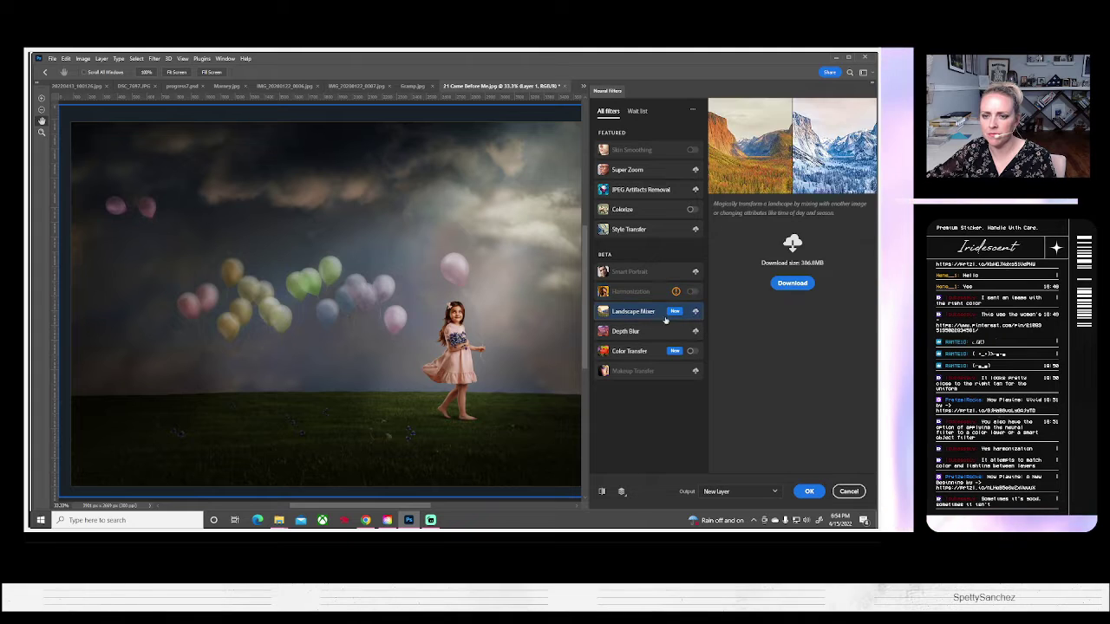
mouse_move(644, 330)
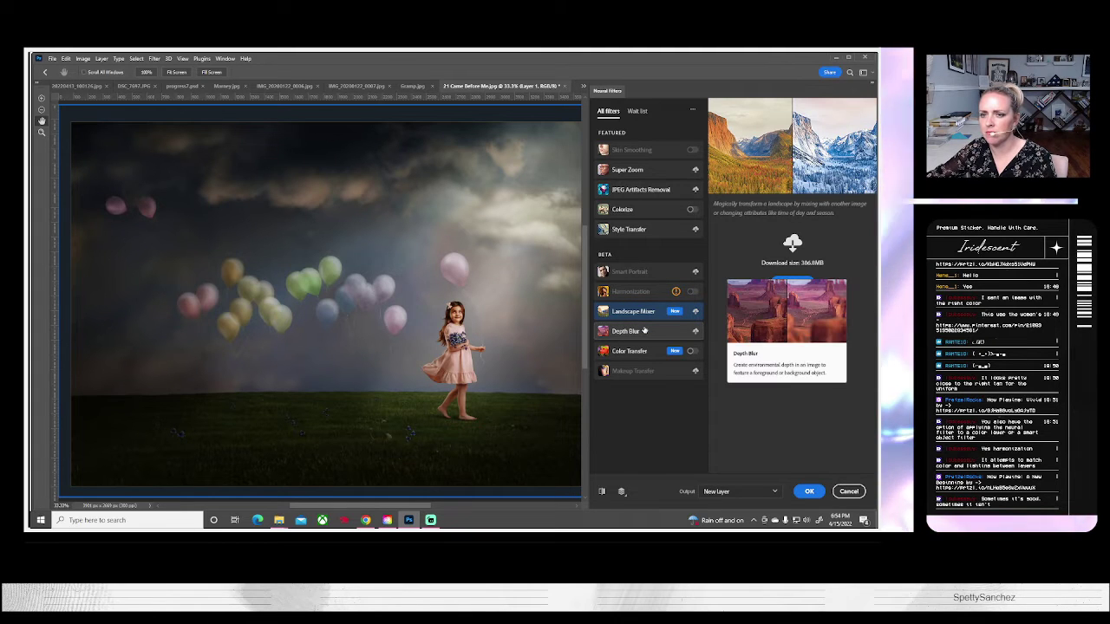
mouse_move(677, 318)
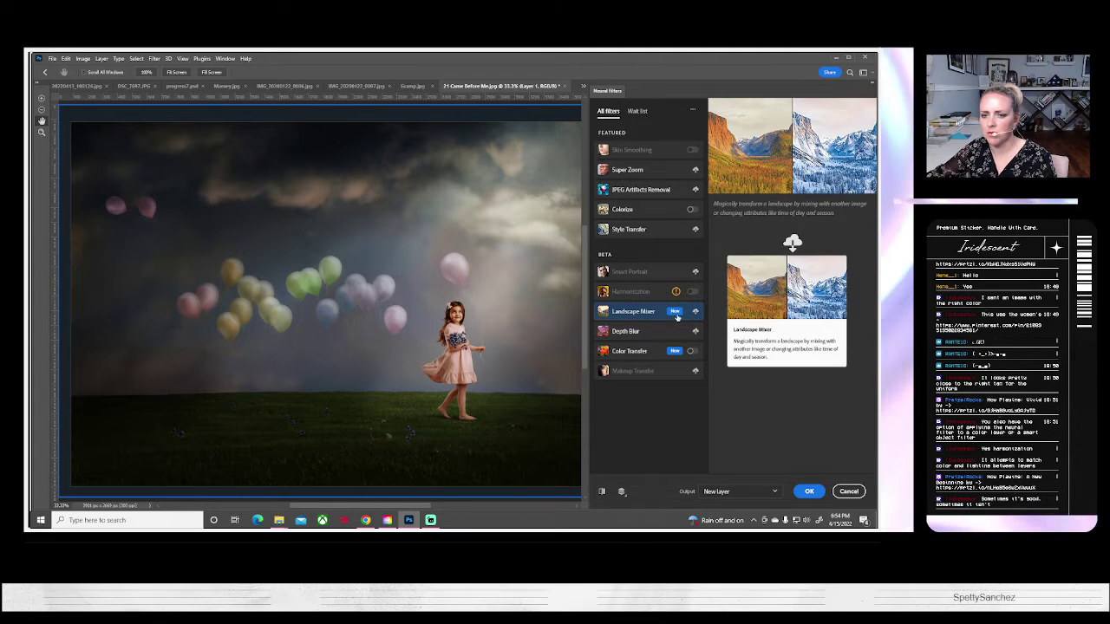
click(796, 283)
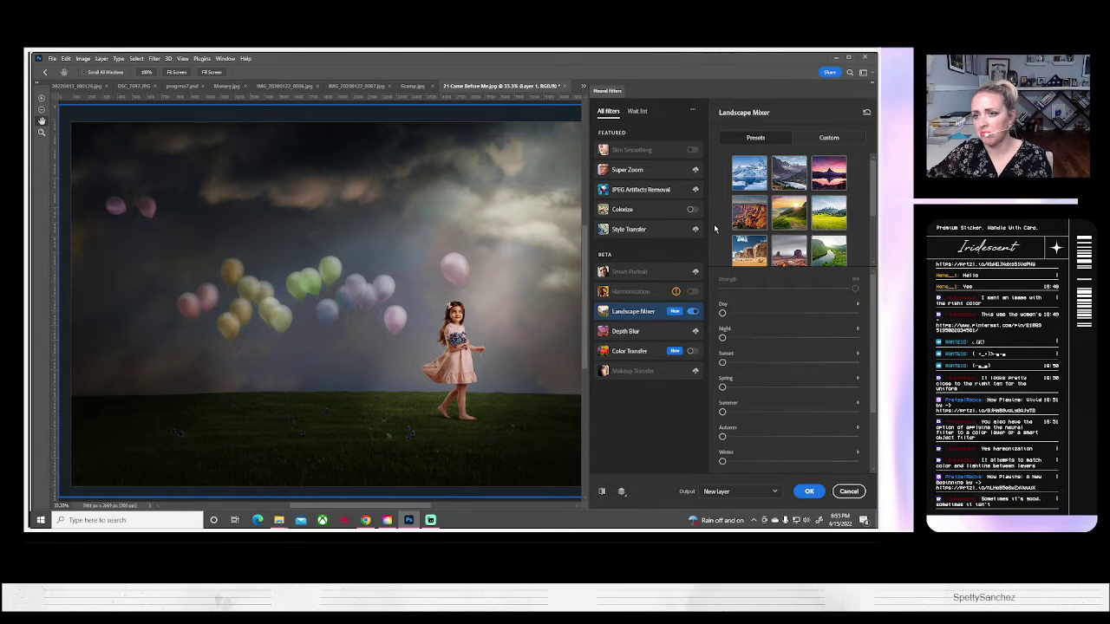
click(789, 213)
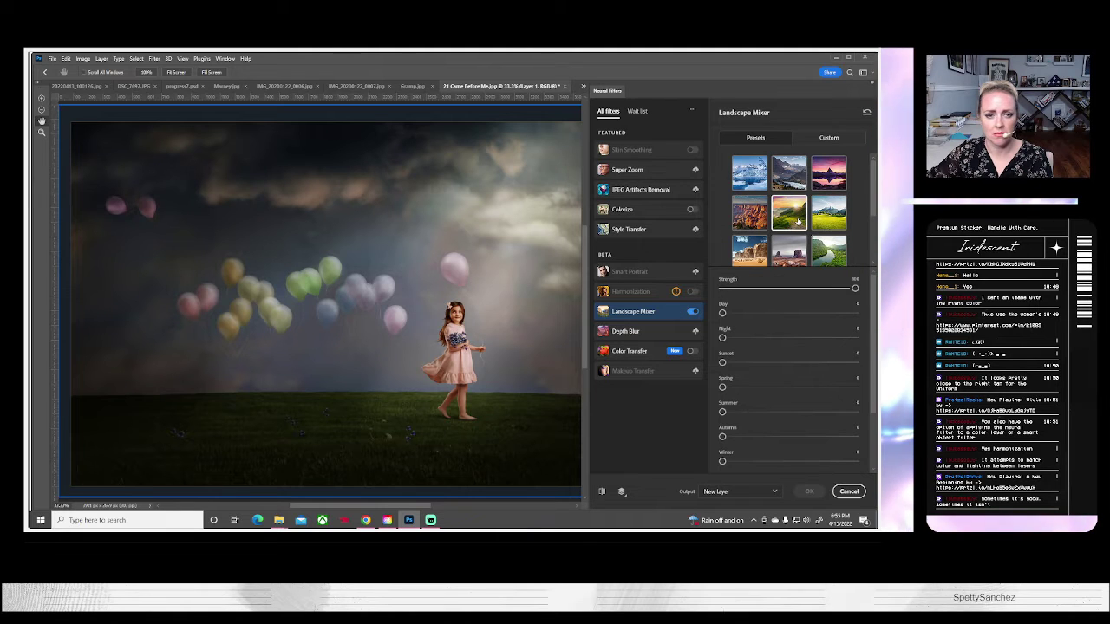
scroll(752, 245, down, 2)
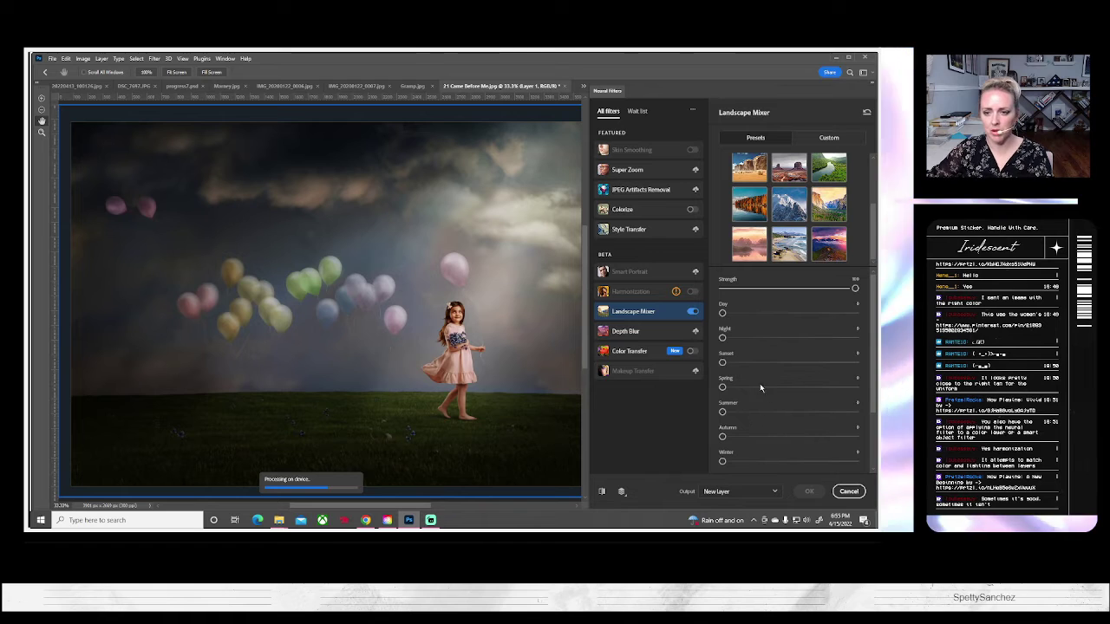
drag(724, 314, 834, 314)
double_click(834, 314)
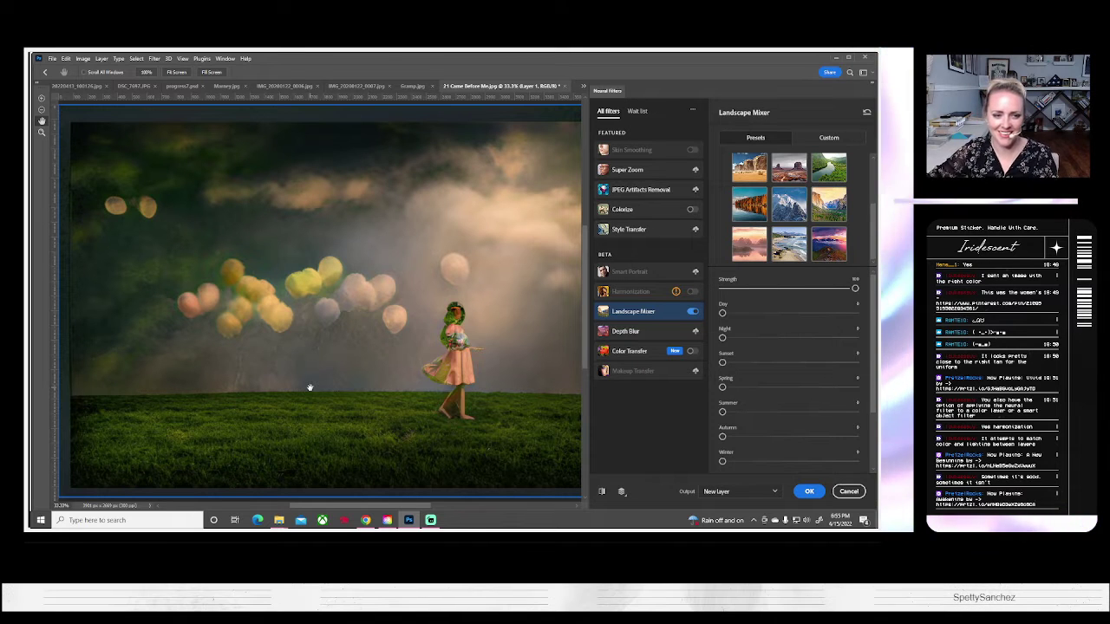
Look over the Landscape Mixer result and the Color Transfer options, and cancel the neural filters.
scroll(315, 387, down, 2)
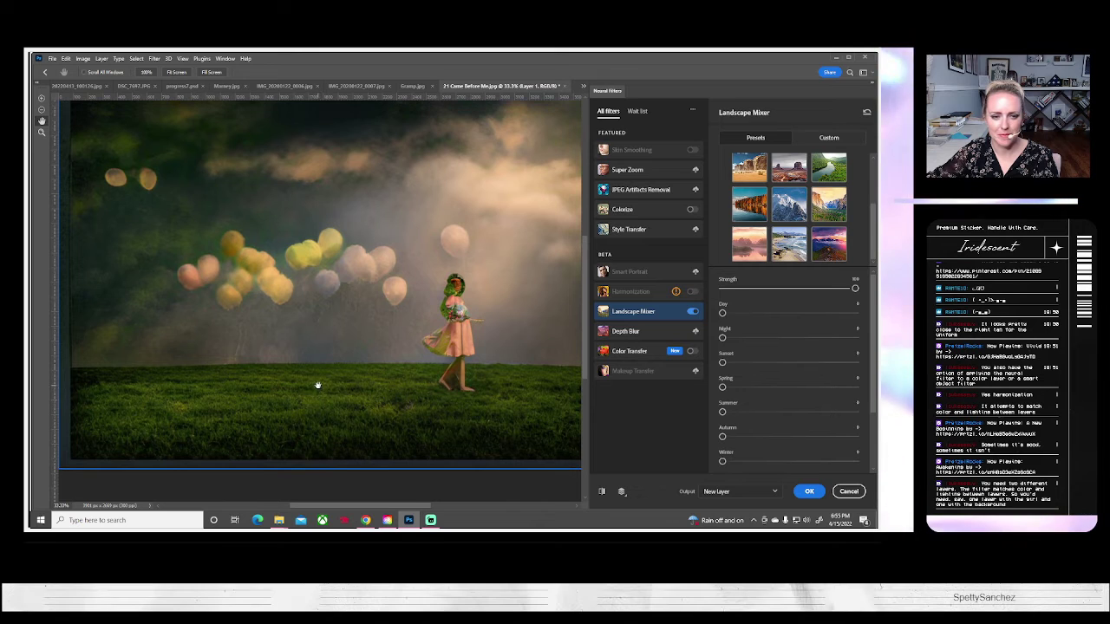
scroll(317, 385, up, 3)
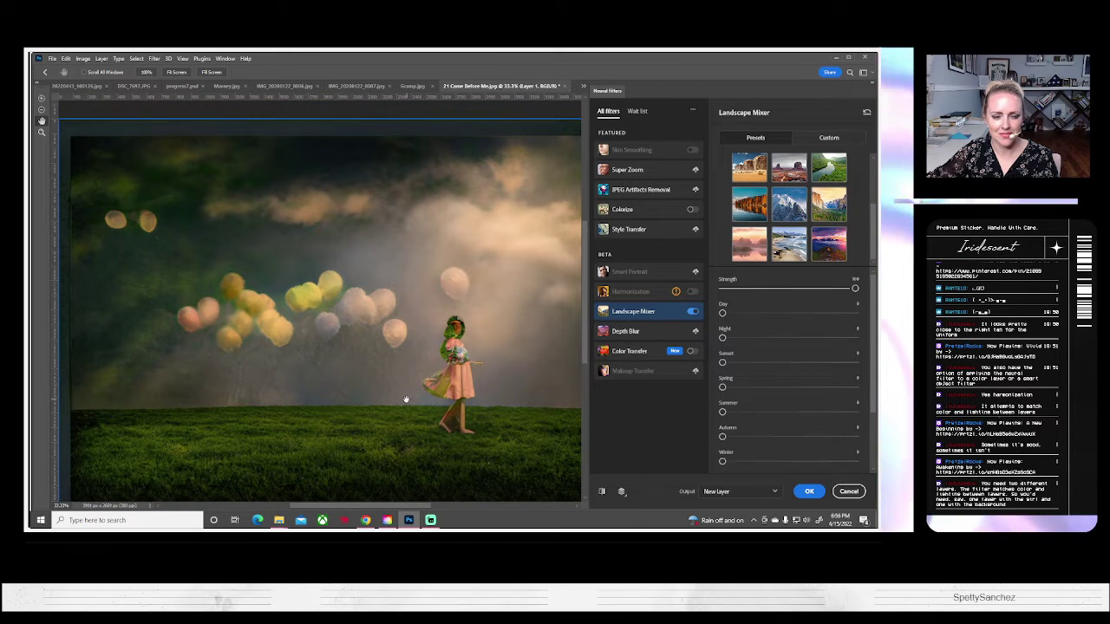
drag(406, 400, 437, 382)
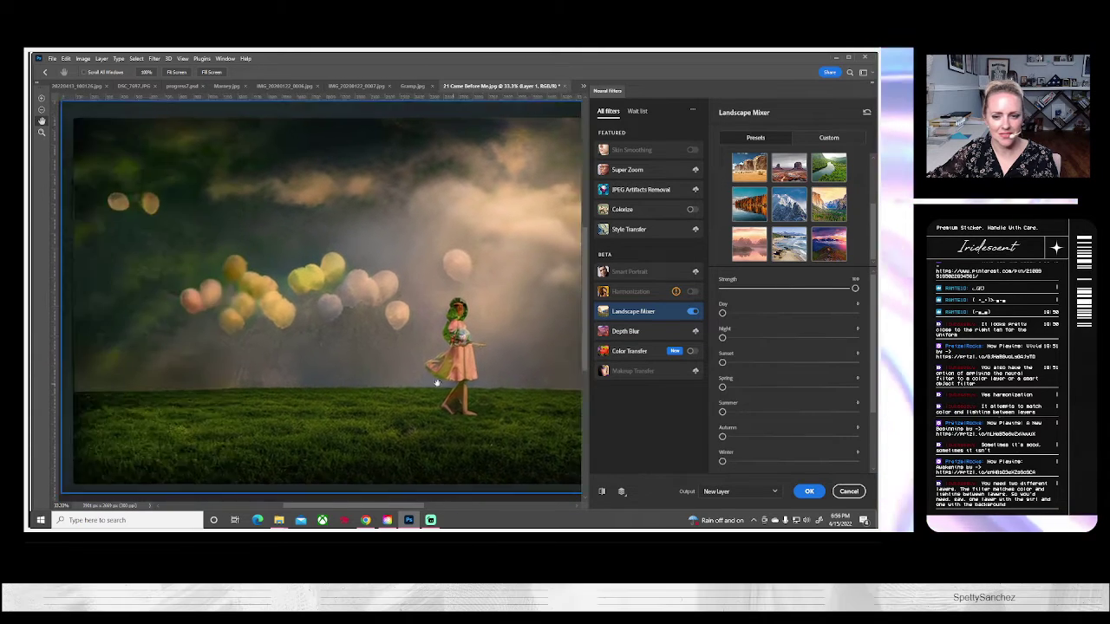
click(626, 351)
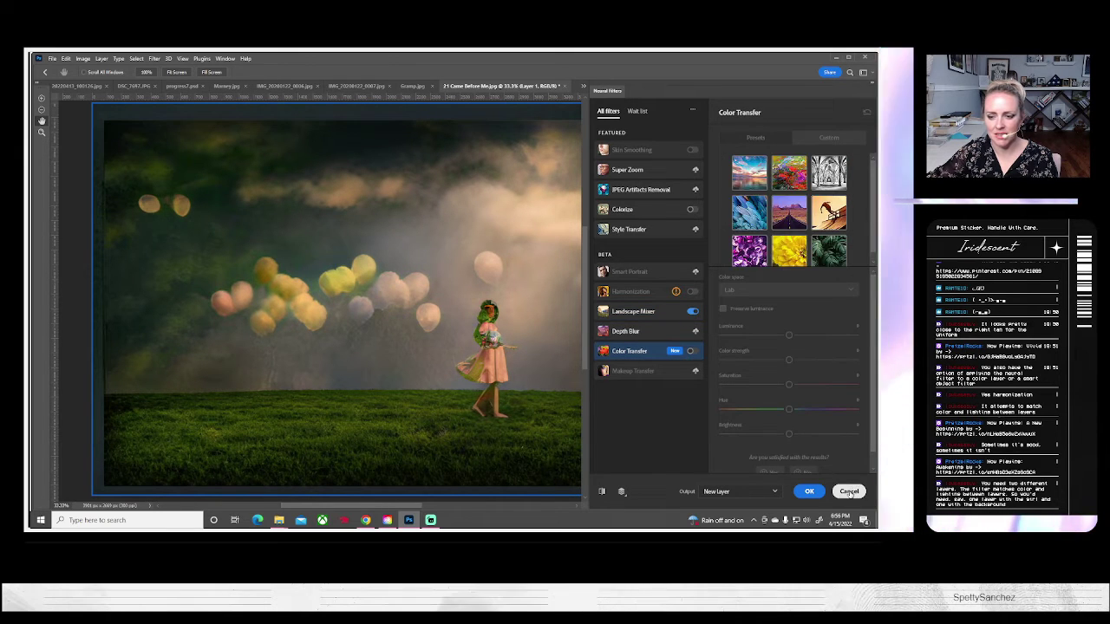
click(849, 492)
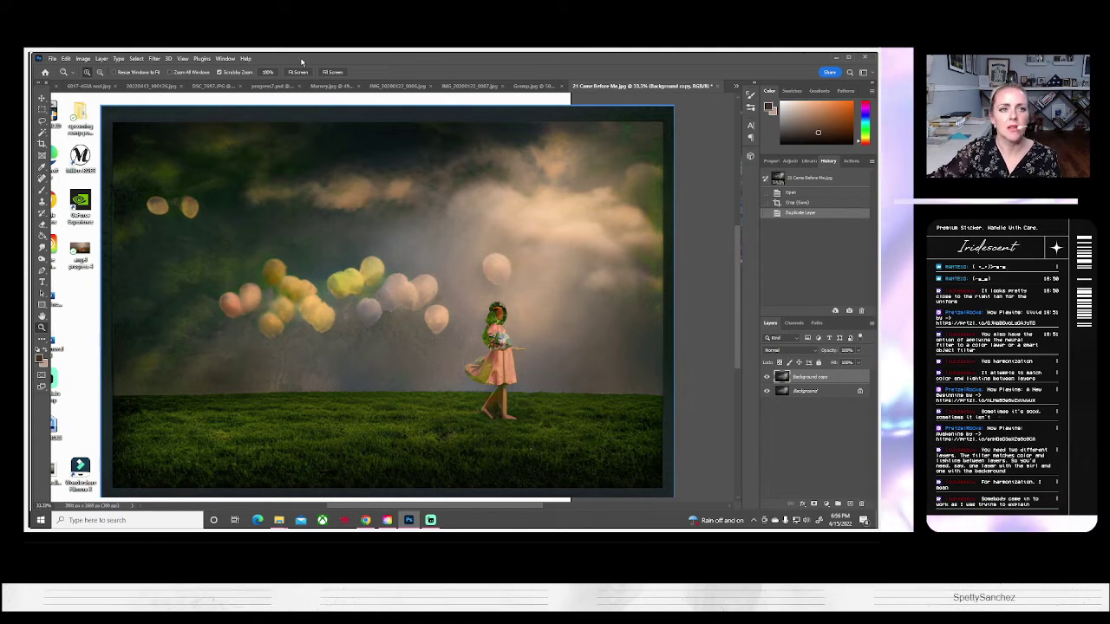
Close 21 Came Before Me.jpg, Gramp.jpg and IMG_20200122_0007.jpg without saving their changes.
click(716, 85)
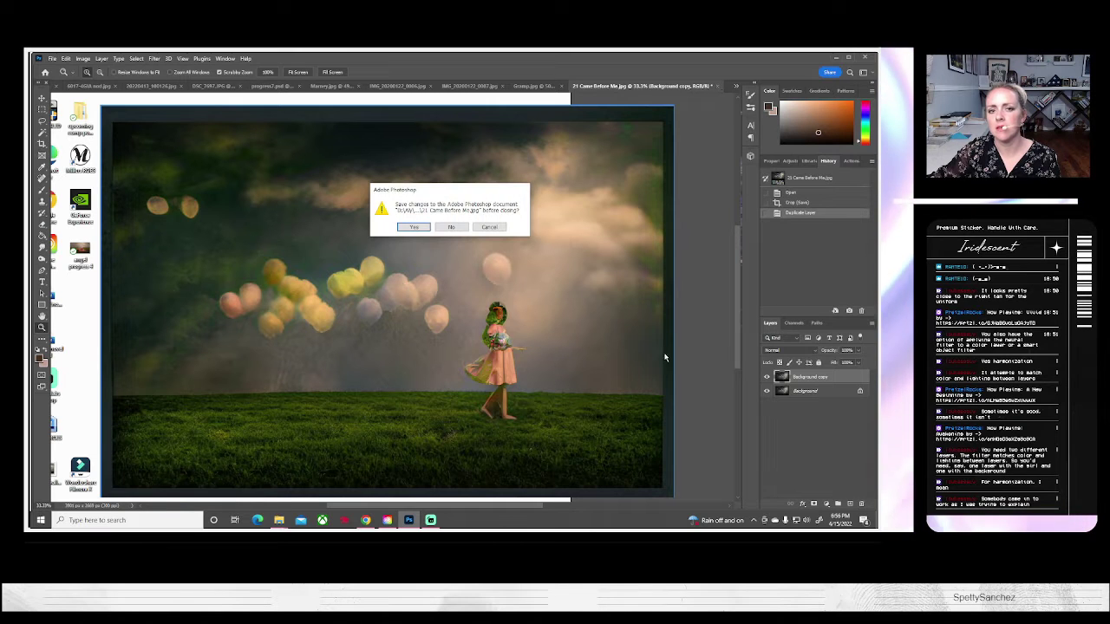
click(454, 230)
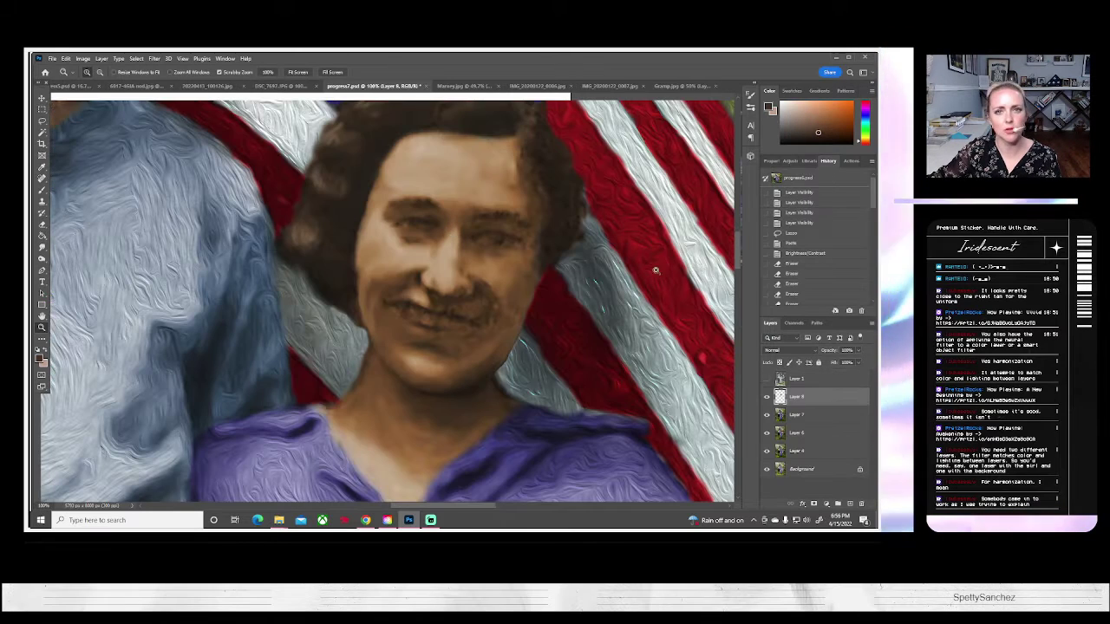
click(680, 86)
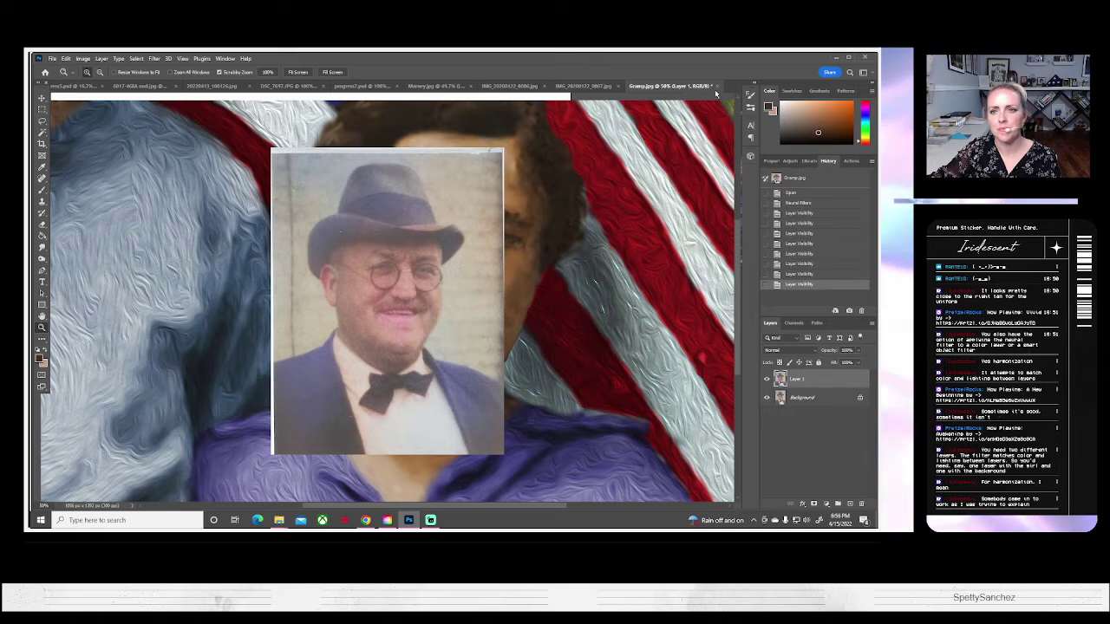
click(712, 86)
click(447, 227)
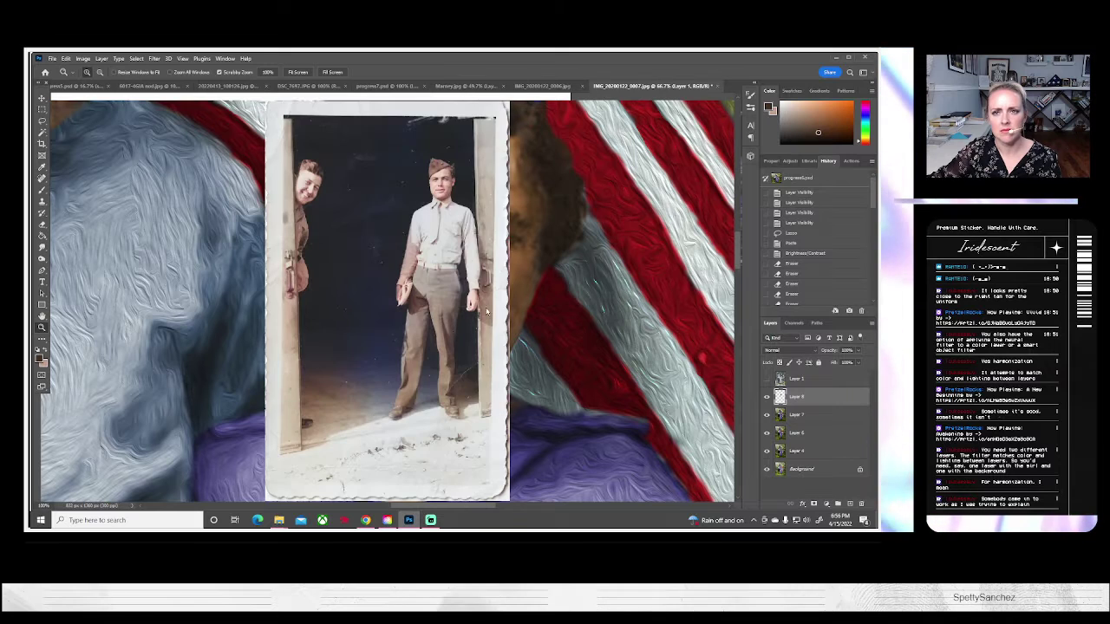
click(717, 87)
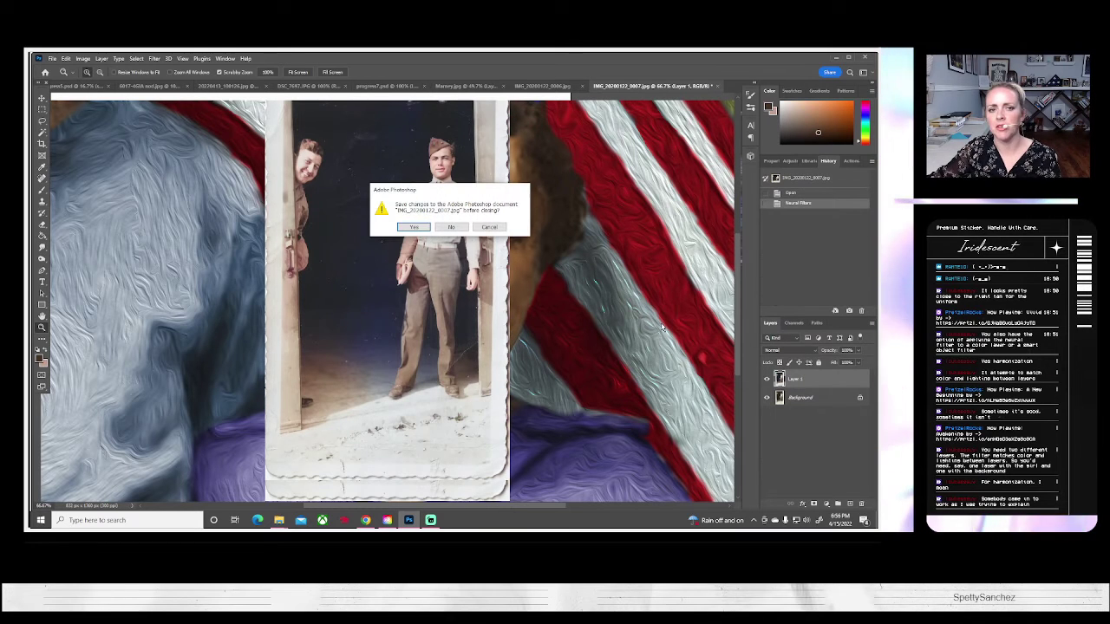
click(450, 228)
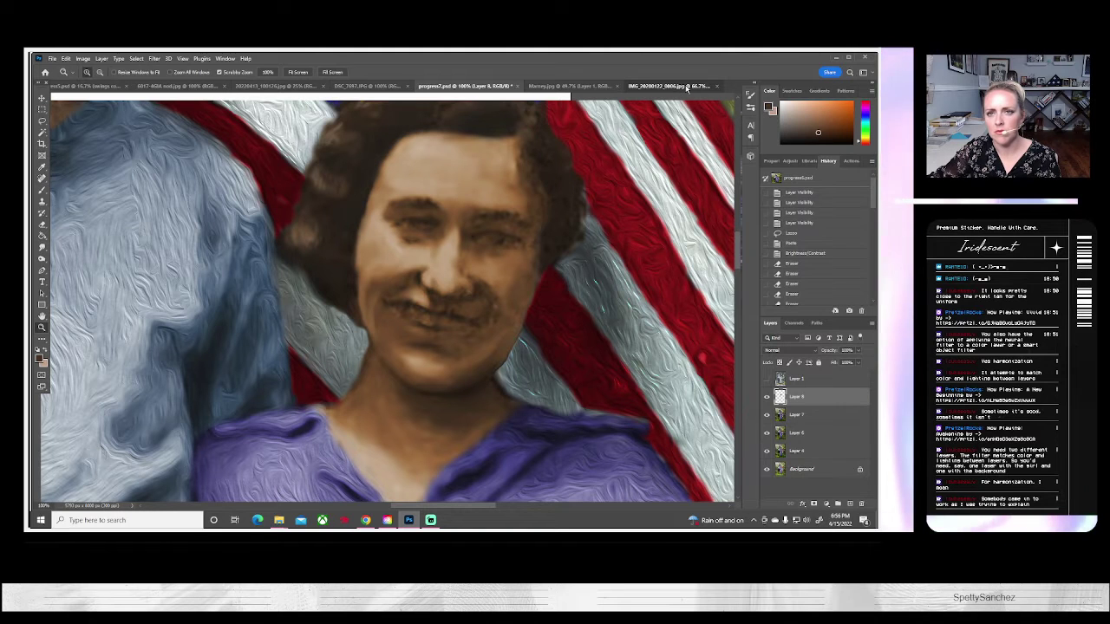
Bring up IMG_20200122_0006.jpg, minimizing and restoring the program window to redraw the colorized couple photo.
click(685, 87)
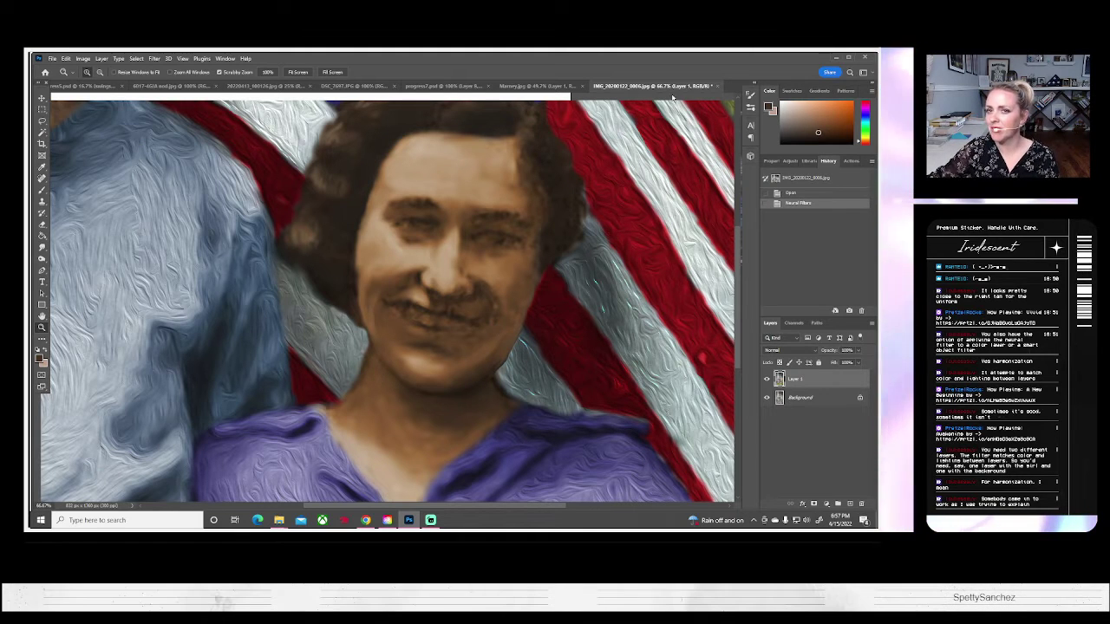
click(412, 521)
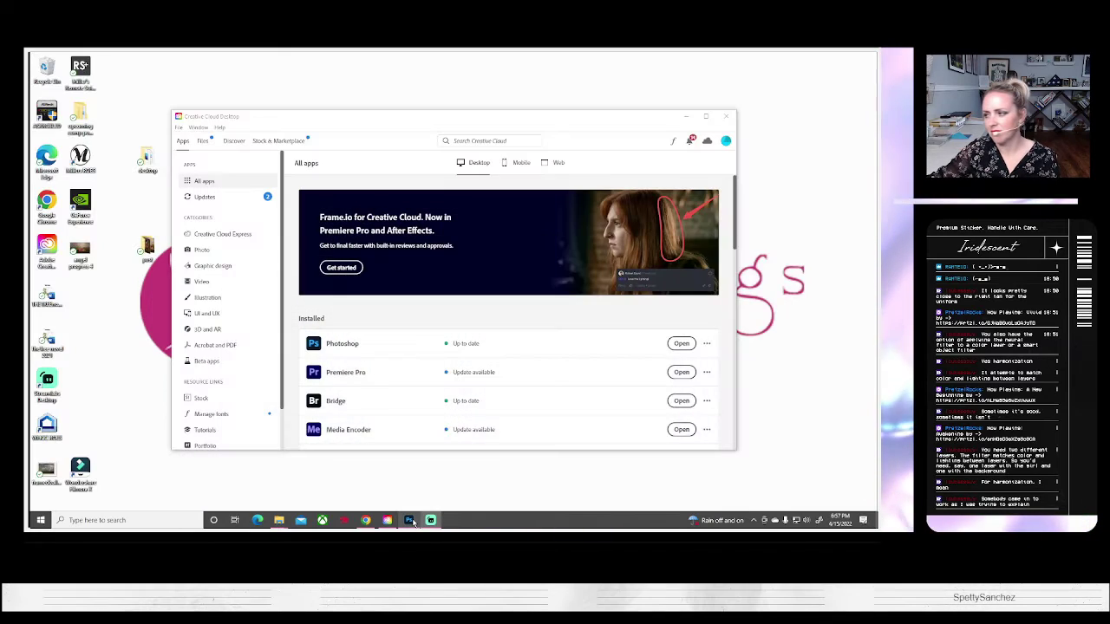
click(412, 521)
click(412, 521)
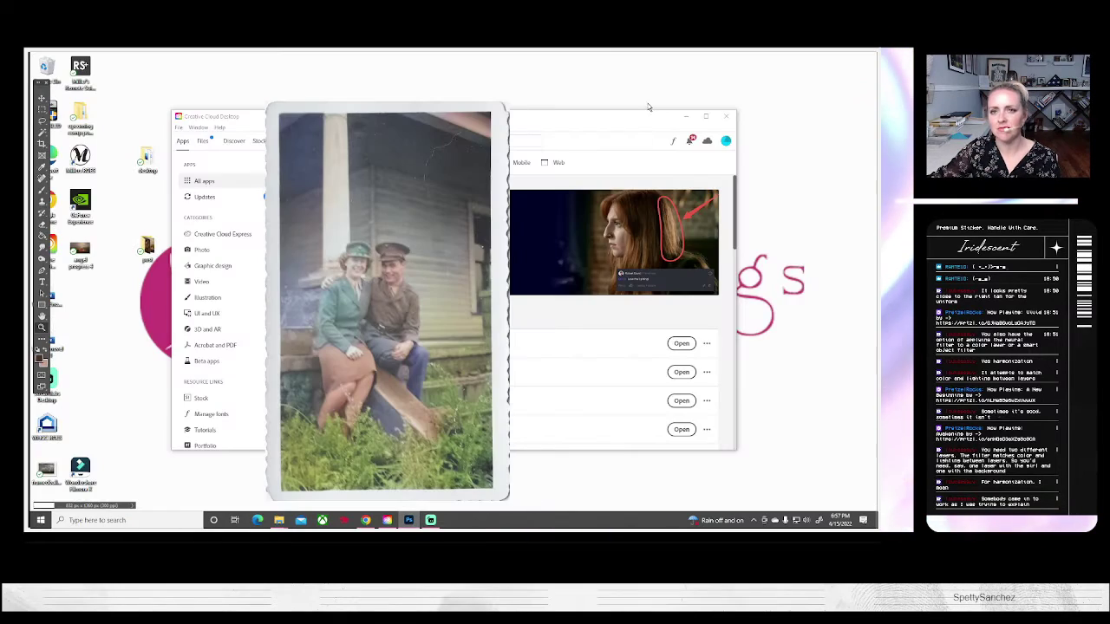
click(409, 521)
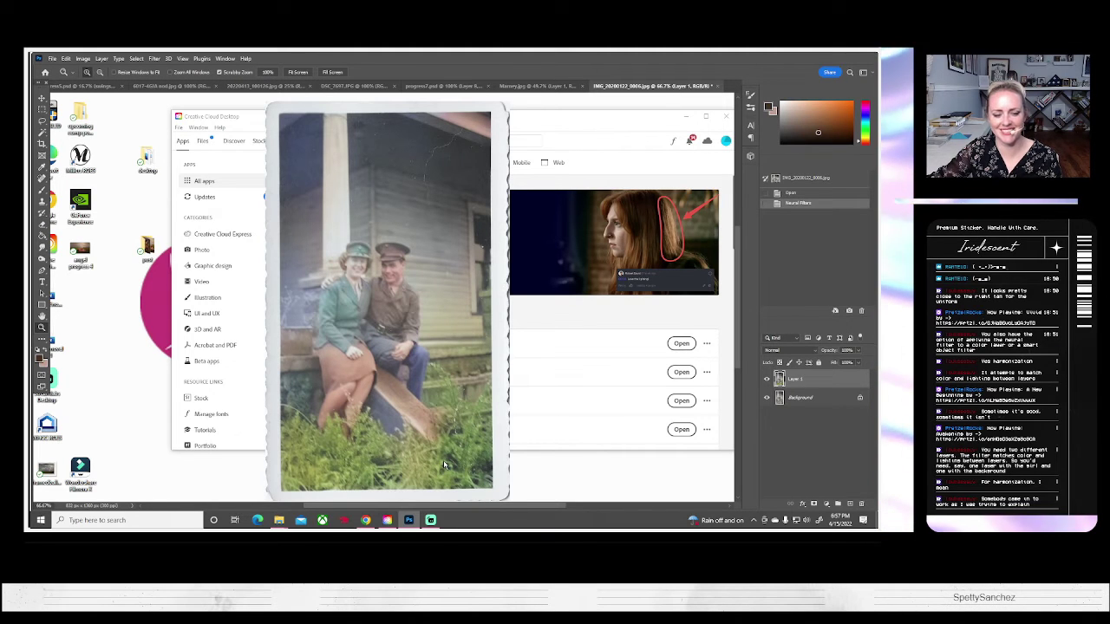
click(408, 520)
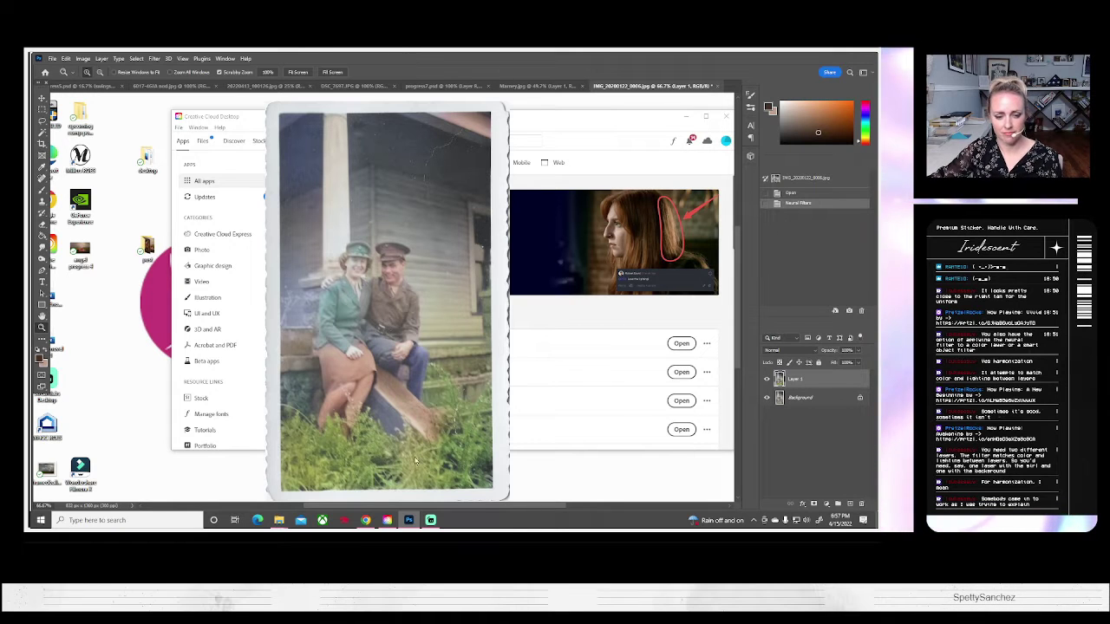
click(408, 520)
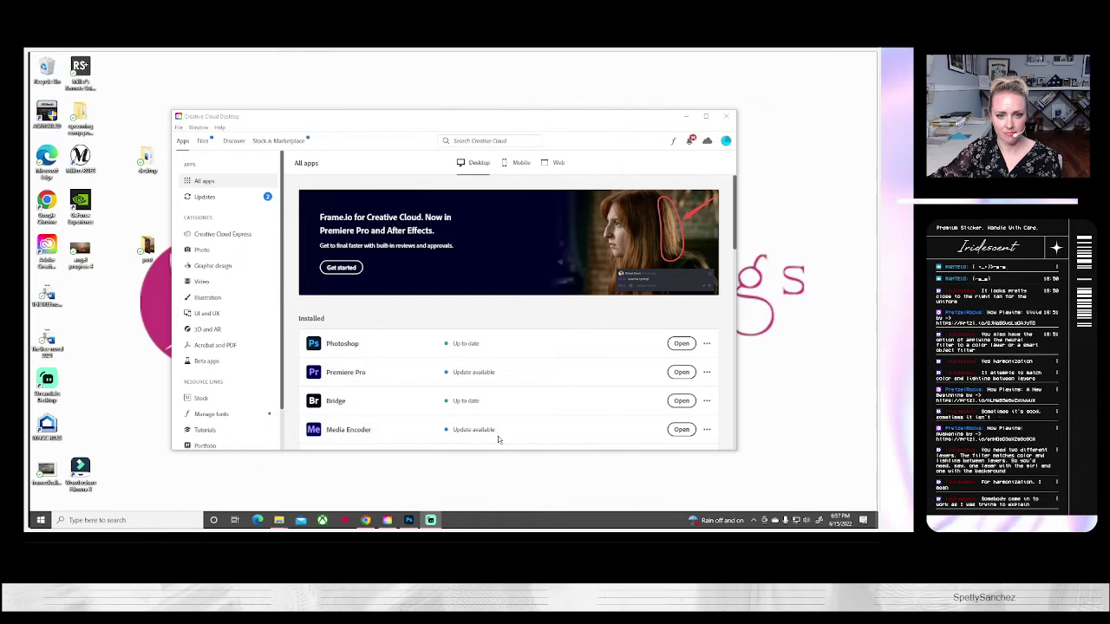
click(409, 519)
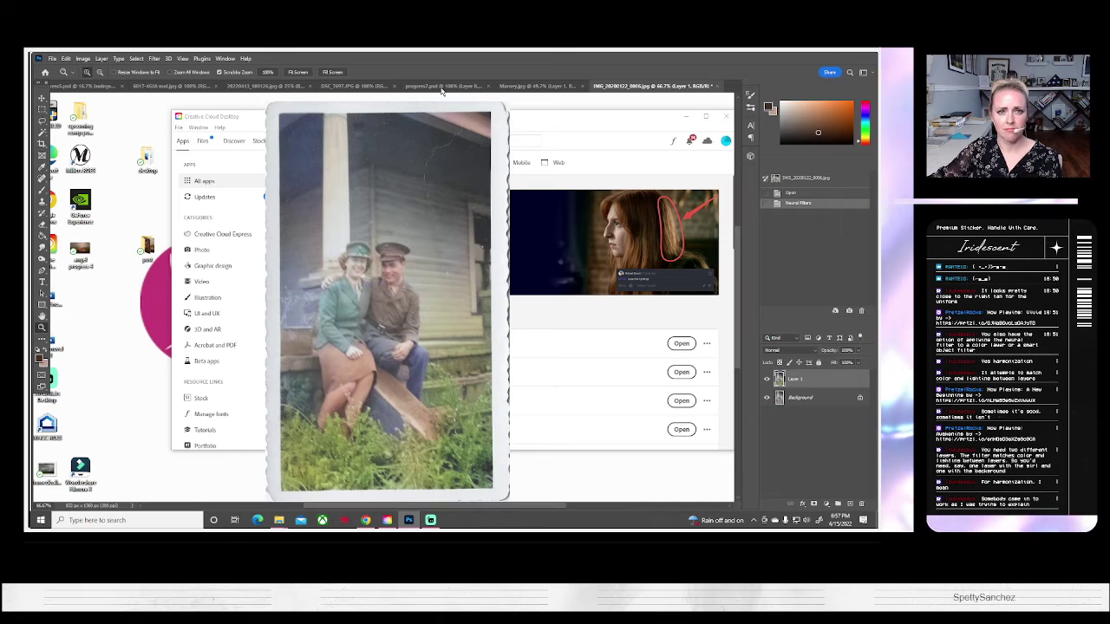
Close IMG_20200122_0006.jpg without saving and bring up the colorized photo of the woman sitting on rocks.
click(720, 88)
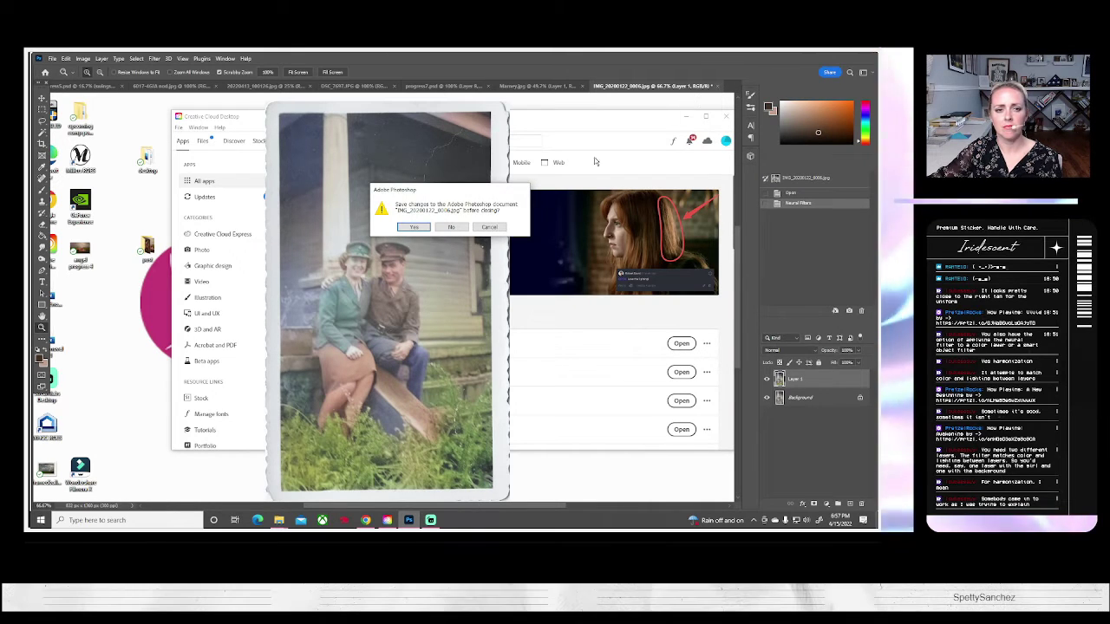
click(449, 228)
key(ctrl+Tab)
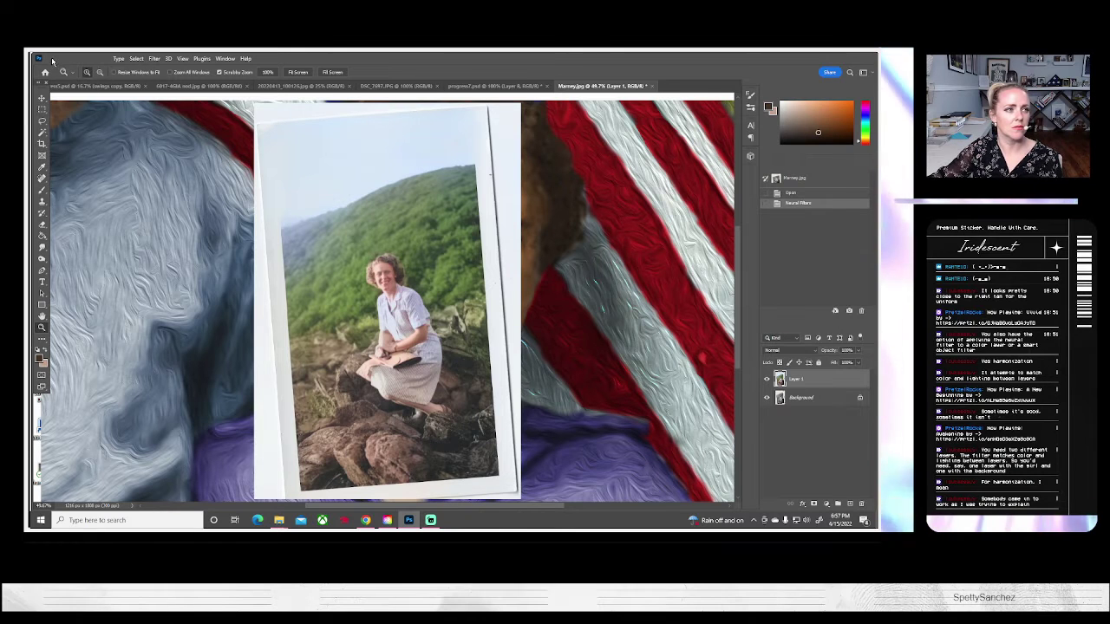
Save the colorized photo of the woman on rocks as a Photoshop file with Maximize Compatibility on, and close the original without saving.
click(52, 58)
click(73, 165)
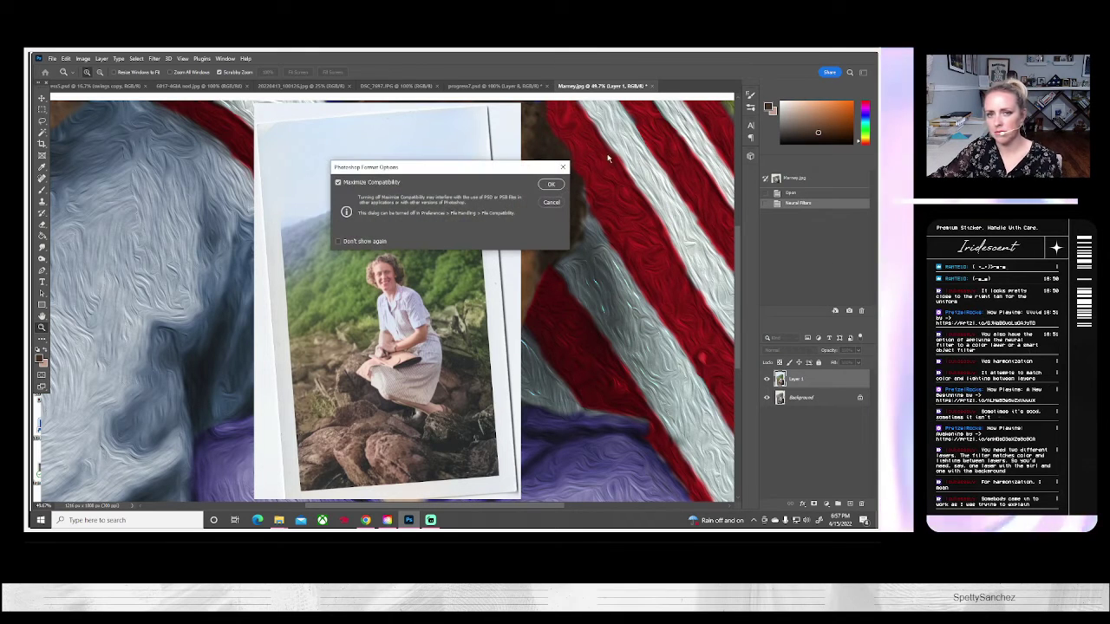
click(547, 180)
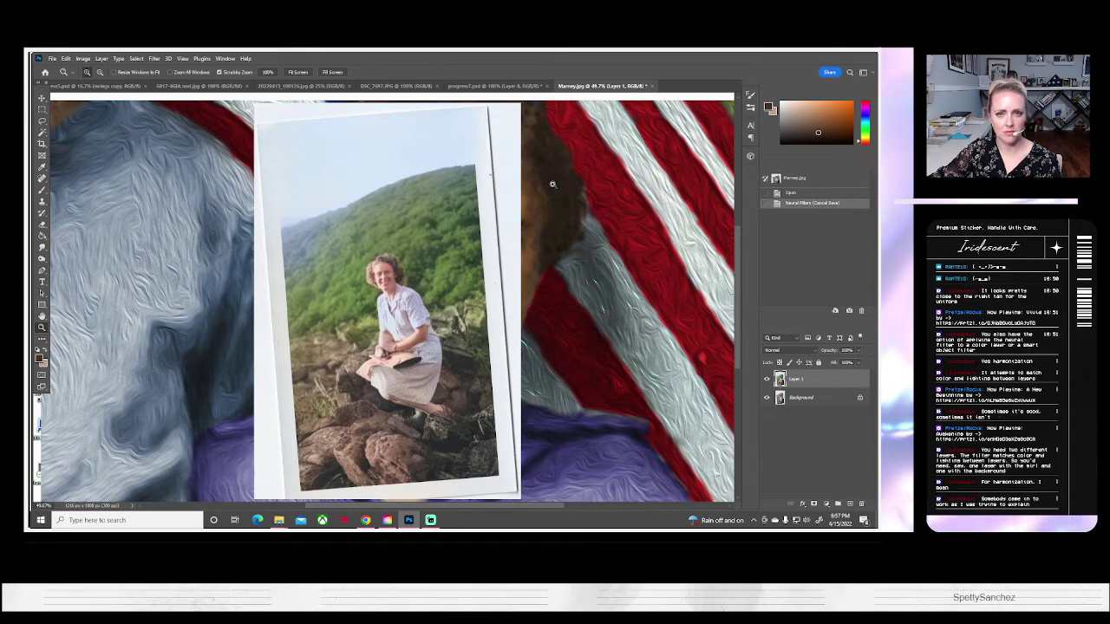
click(651, 86)
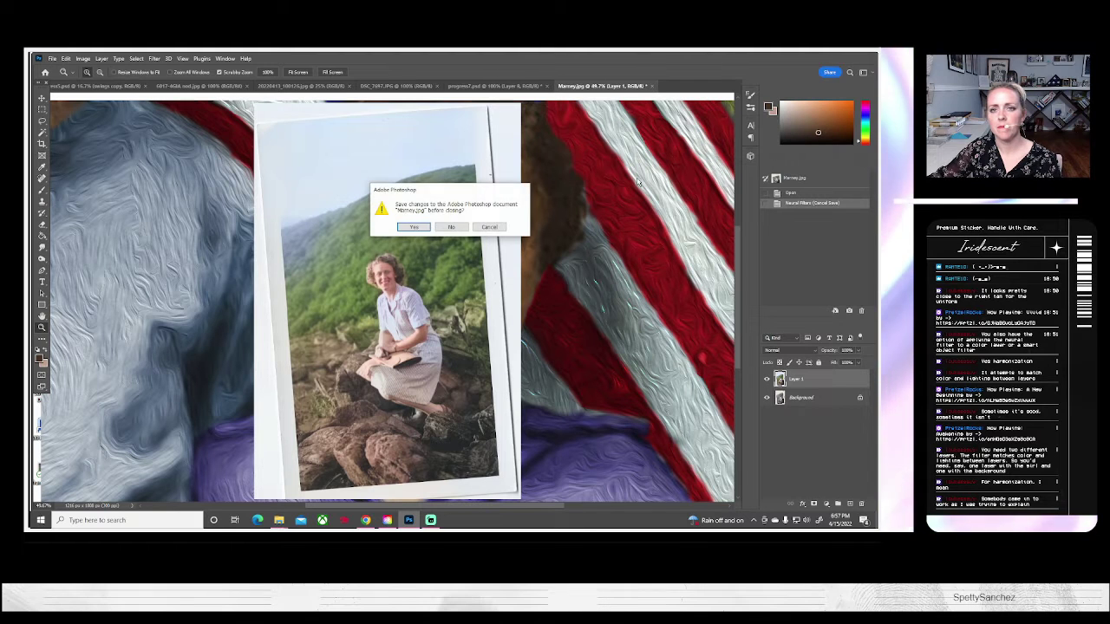
click(451, 227)
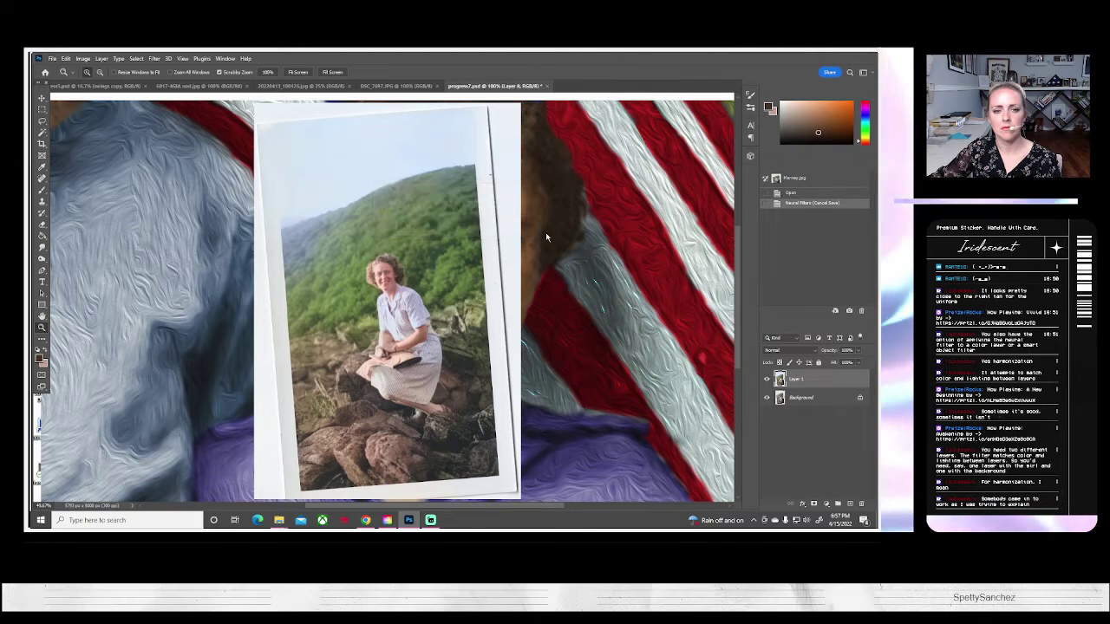
Look through the other open images, from the flower portrait to the girl with the balloon, and return to progress7.psd.
click(394, 86)
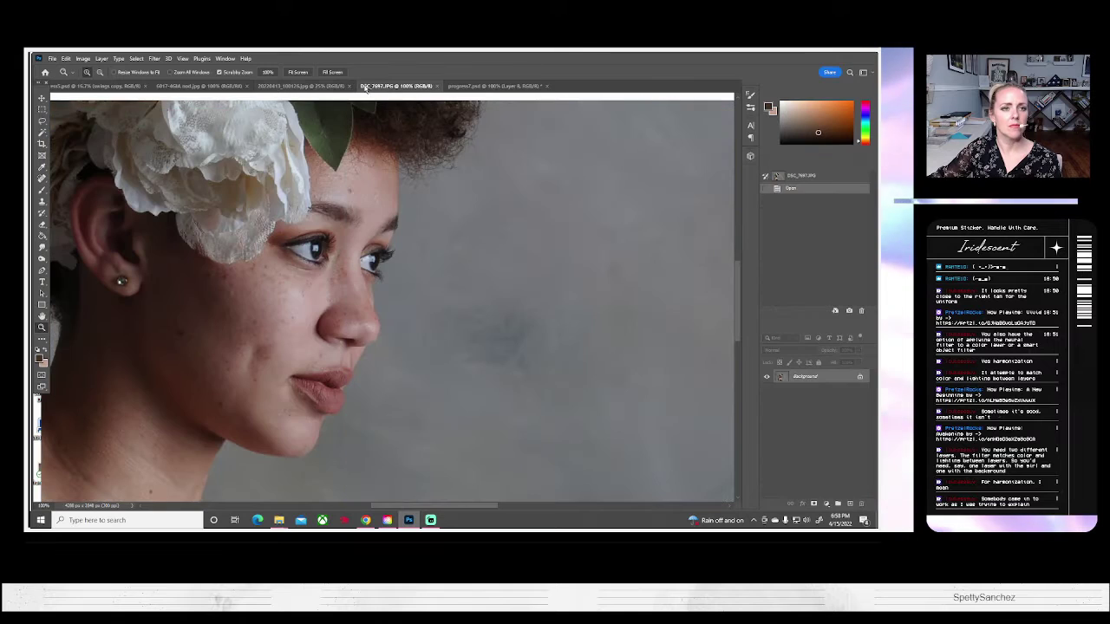
click(325, 86)
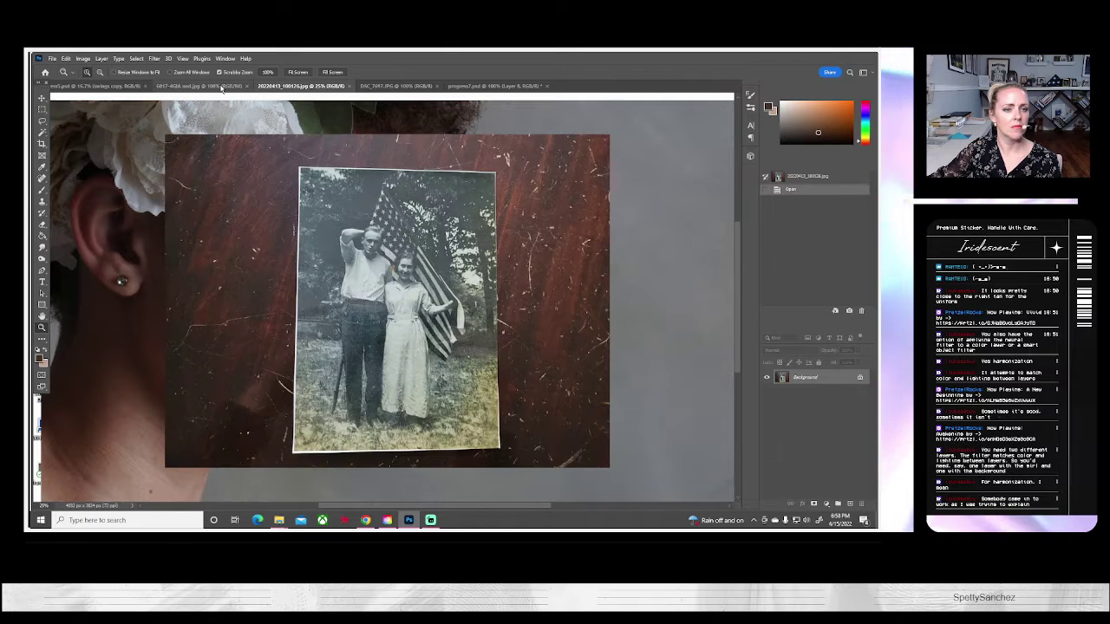
click(178, 85)
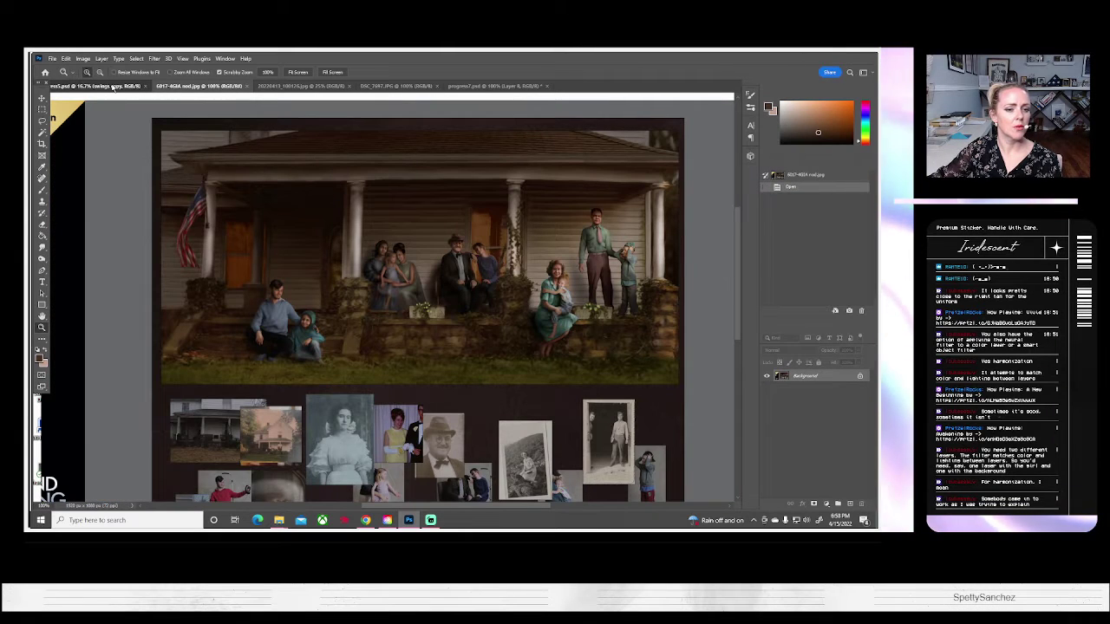
click(112, 87)
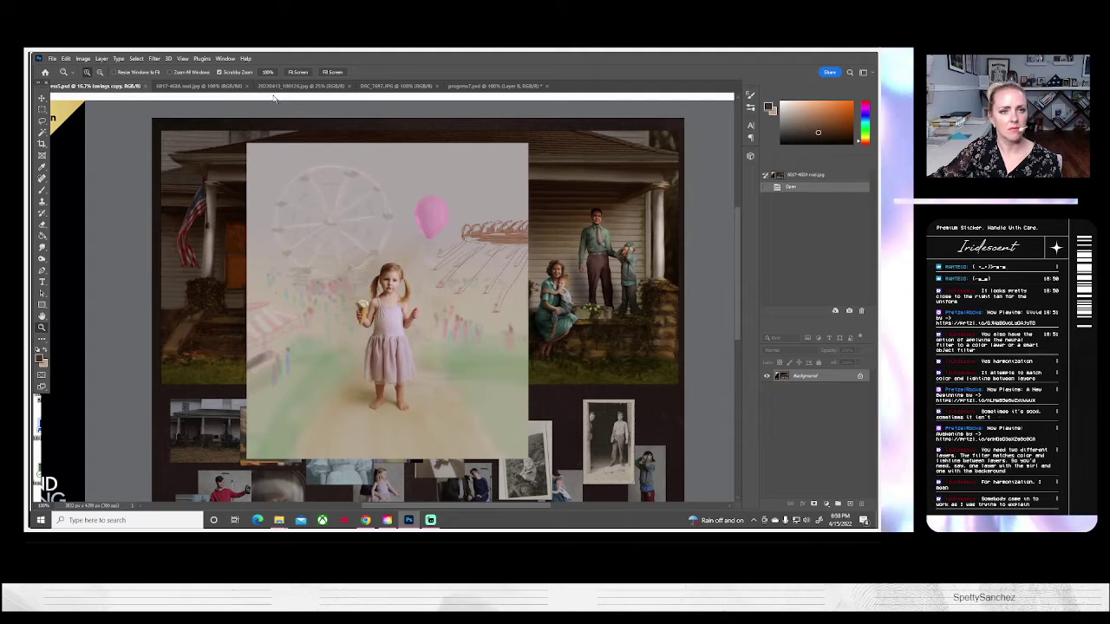
click(478, 86)
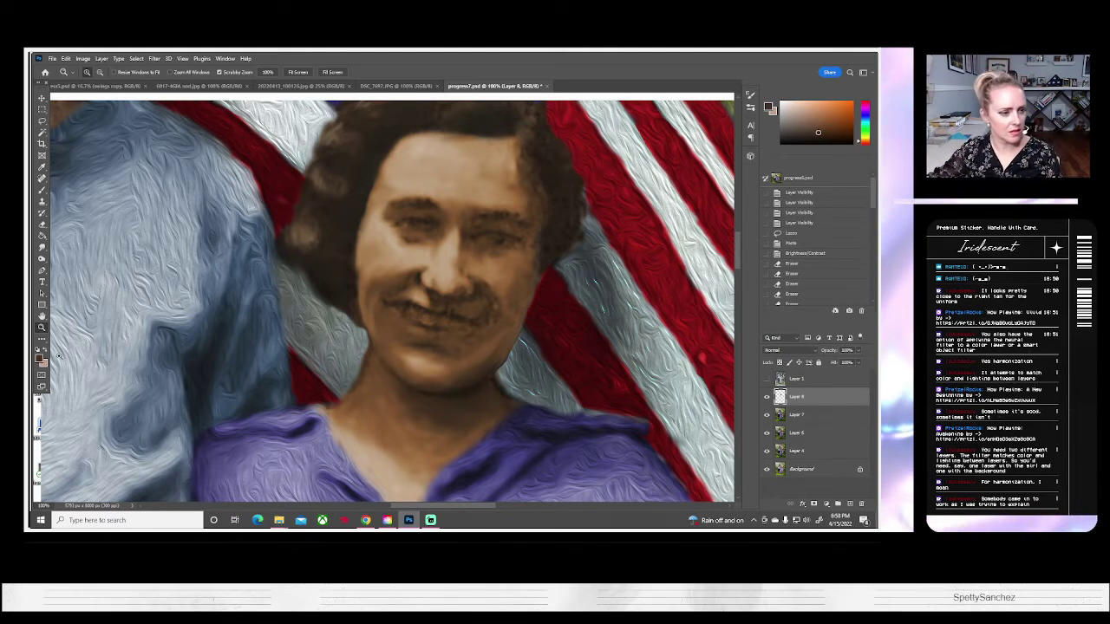
Fit progress7.psd to the screen and examine the whole composite of the couple with the flag.
click(295, 72)
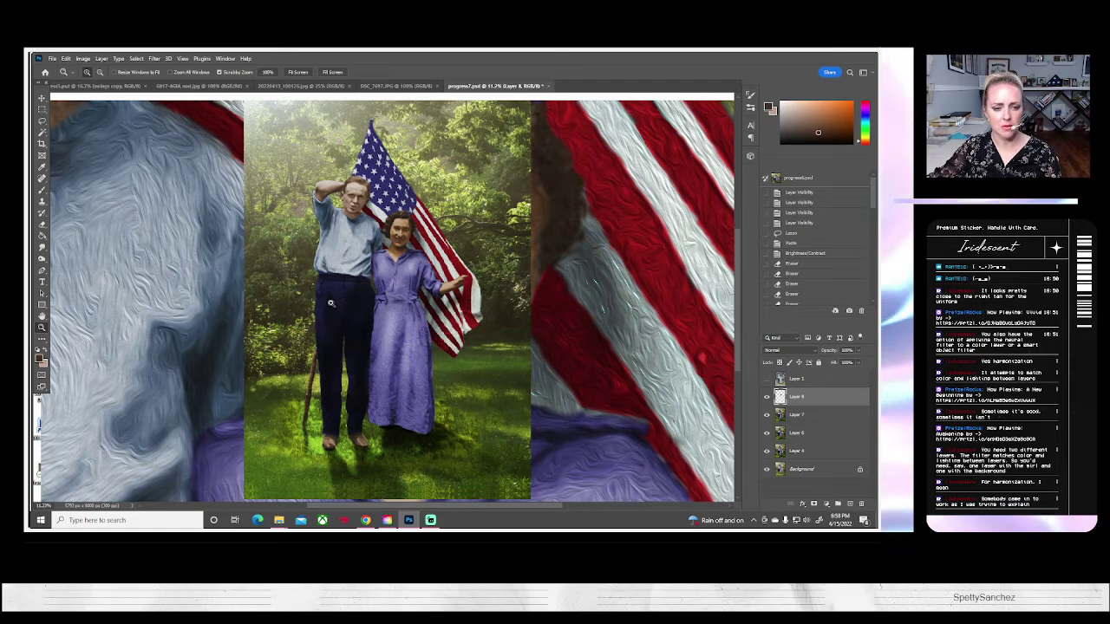
scroll(331, 303, down, 1)
scroll(335, 302, down, 2)
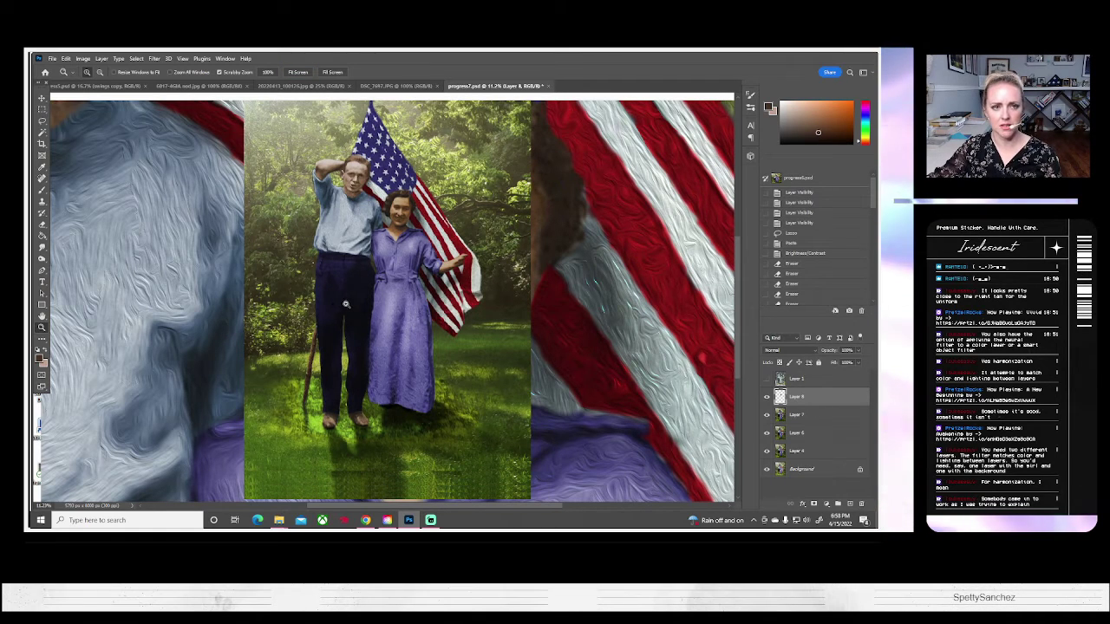
scroll(345, 304, down, 1)
scroll(345, 300, down, 1)
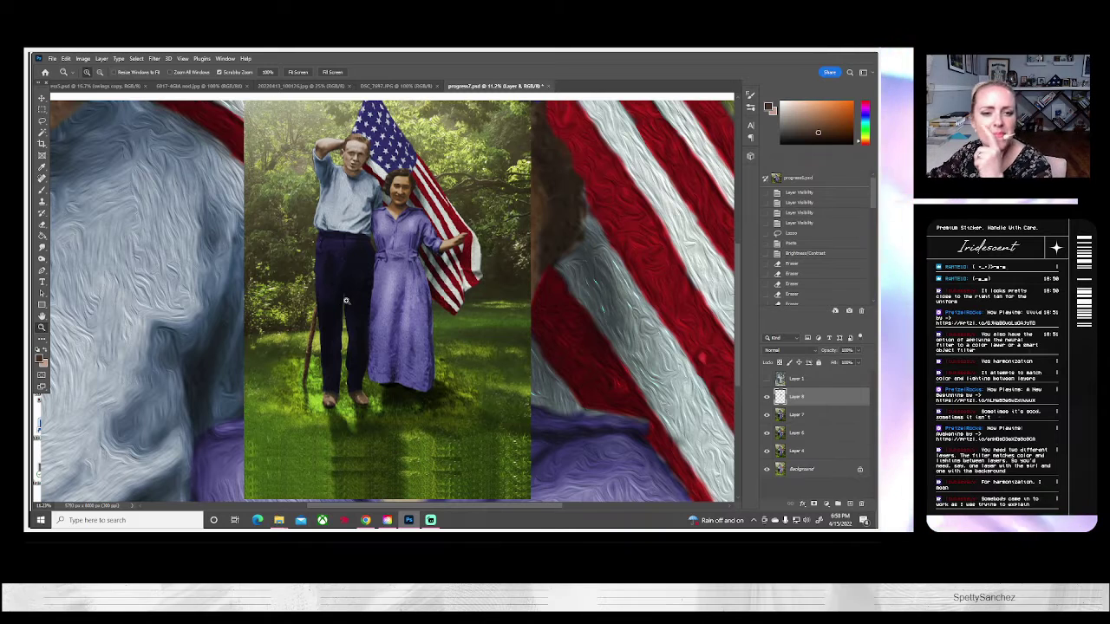
scroll(345, 301, down, 1)
scroll(345, 301, up, 1)
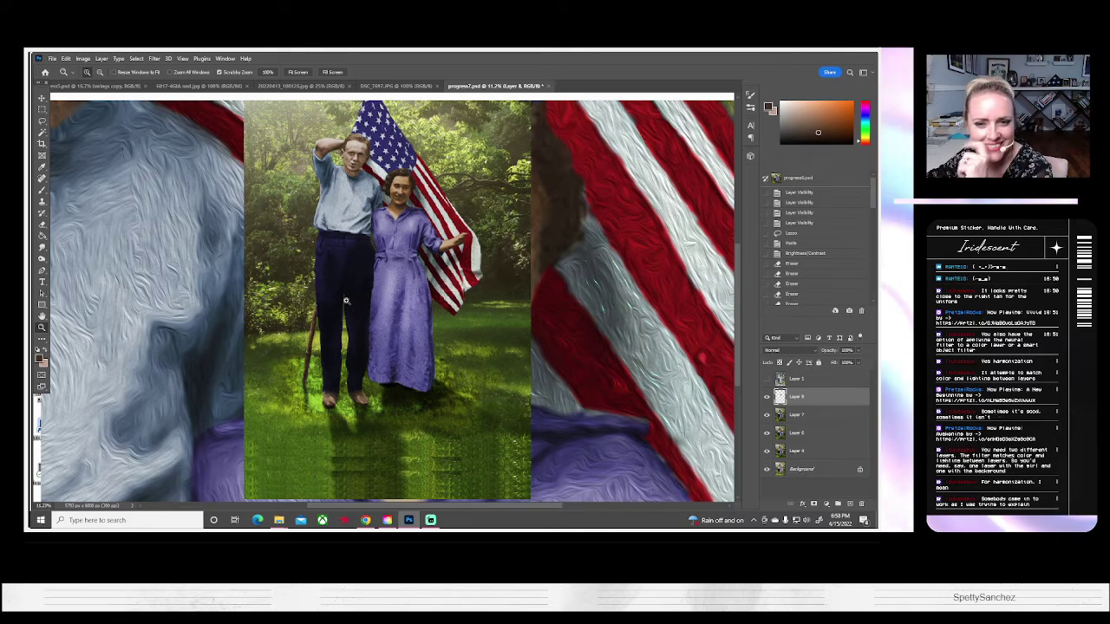
scroll(345, 301, up, 2)
scroll(345, 301, up, 1)
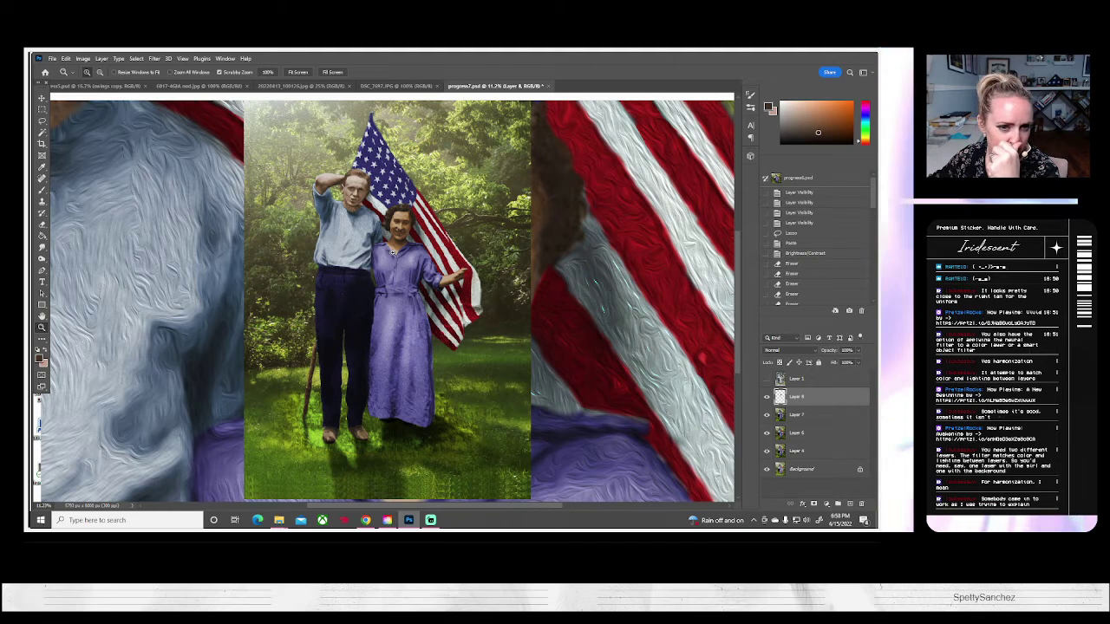
click(393, 253)
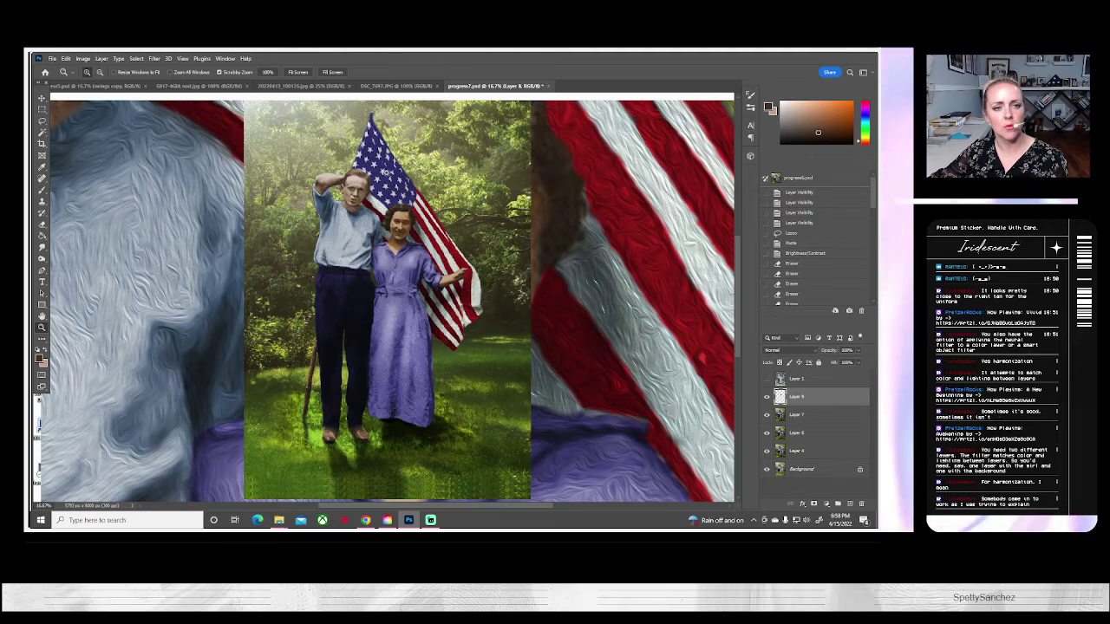
Hide and show Layer 8 repeatedly to compare the couple composite with and without it.
click(767, 397)
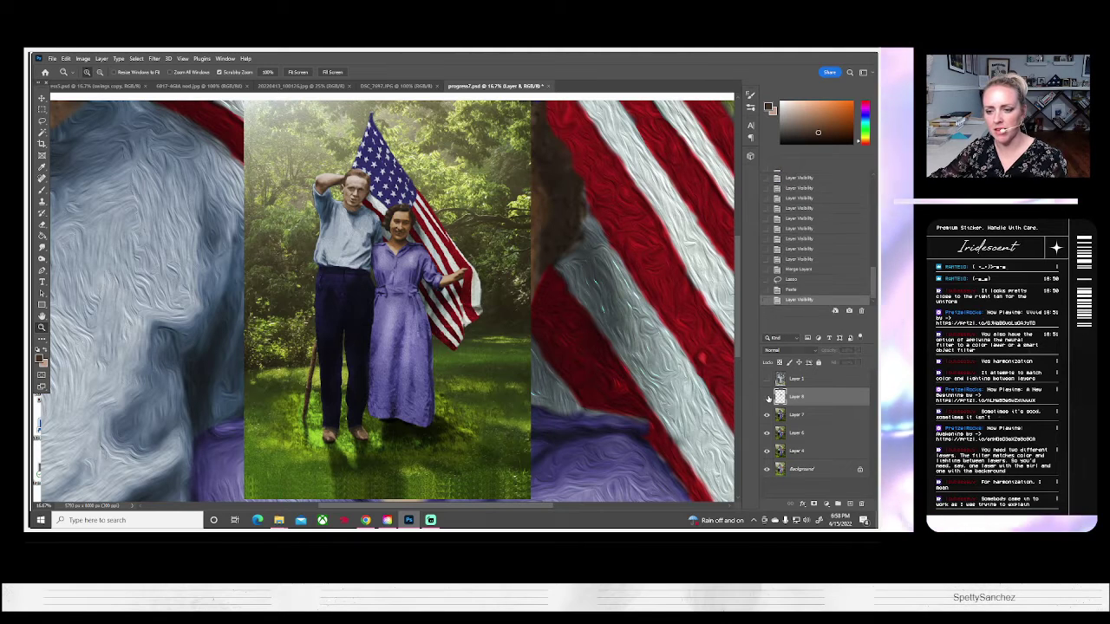
click(767, 397)
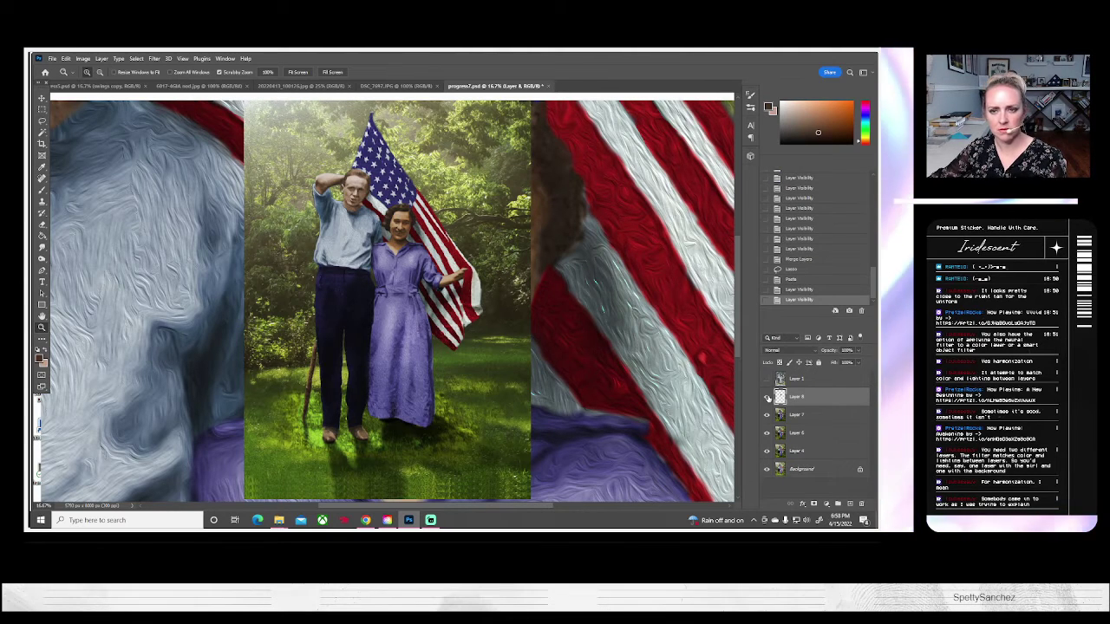
click(767, 397)
click(766, 397)
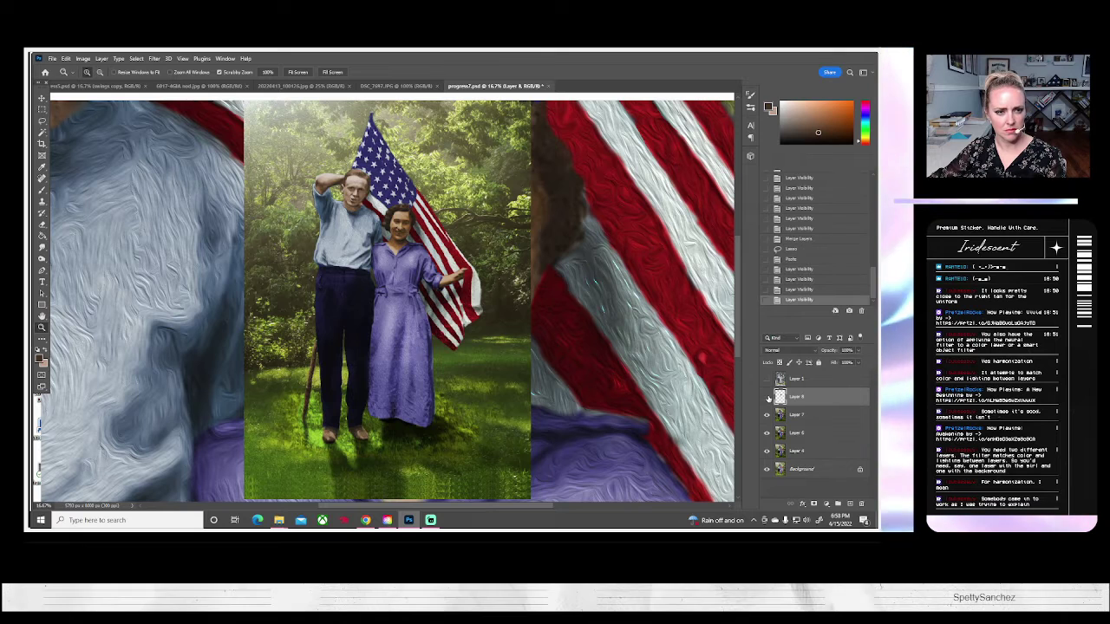
click(767, 397)
click(766, 397)
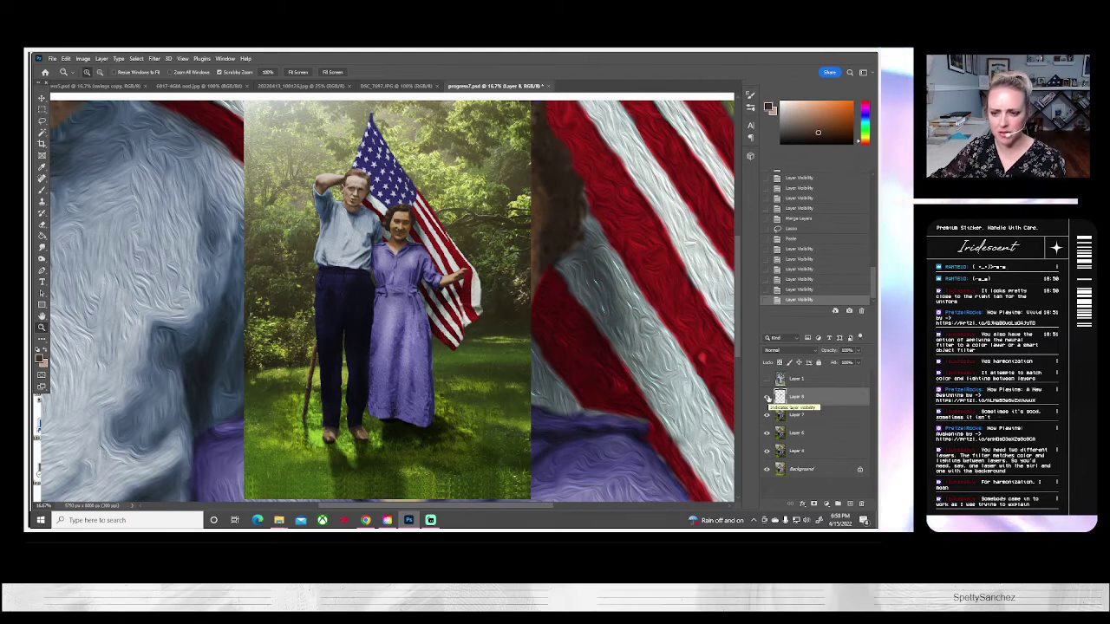
click(767, 397)
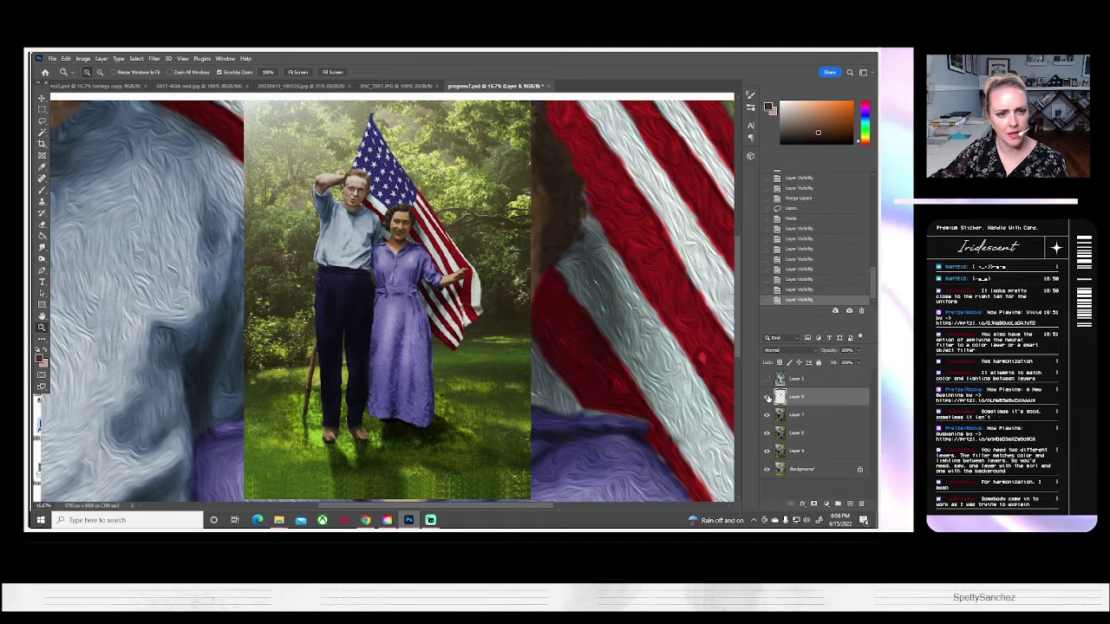
click(767, 397)
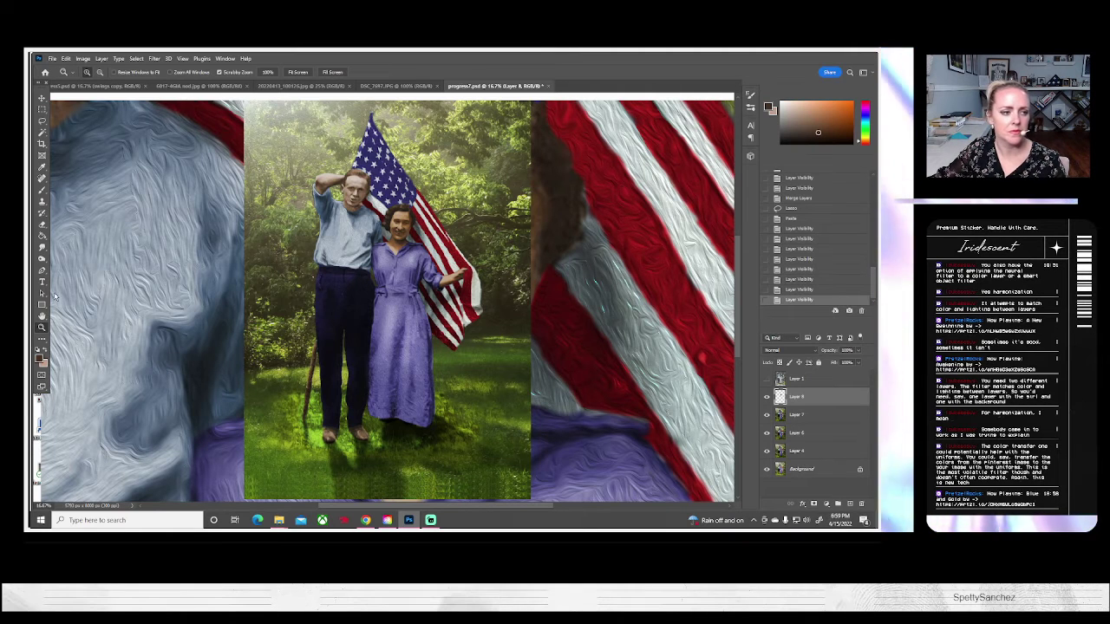
Zoom in on the woman in the couple composite and minimize and restore the program window to redraw the canvas.
click(395, 252)
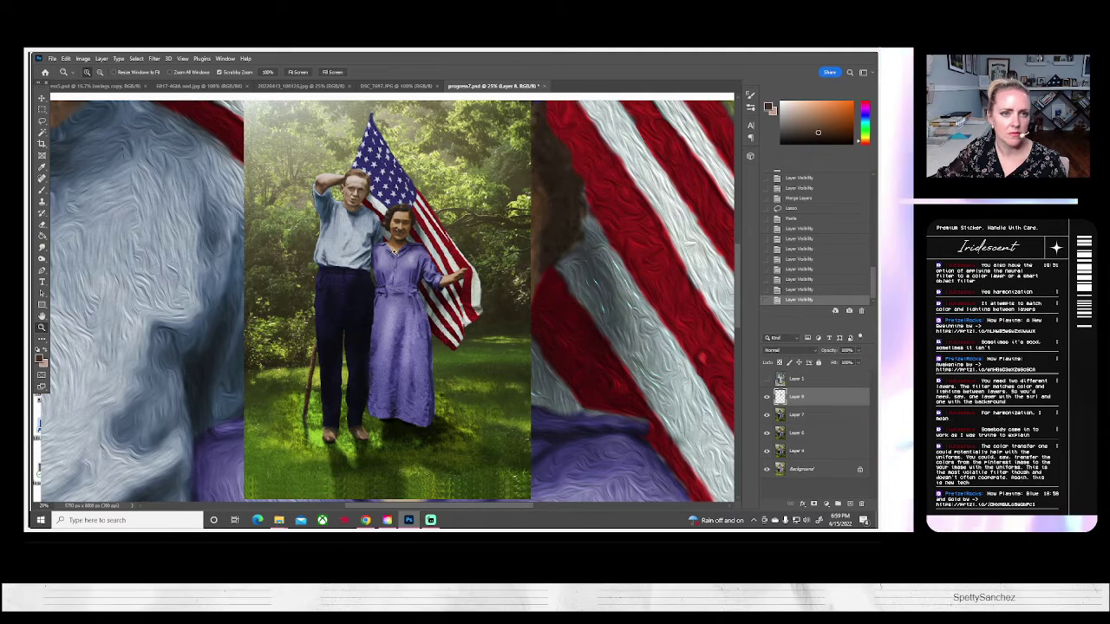
click(395, 251)
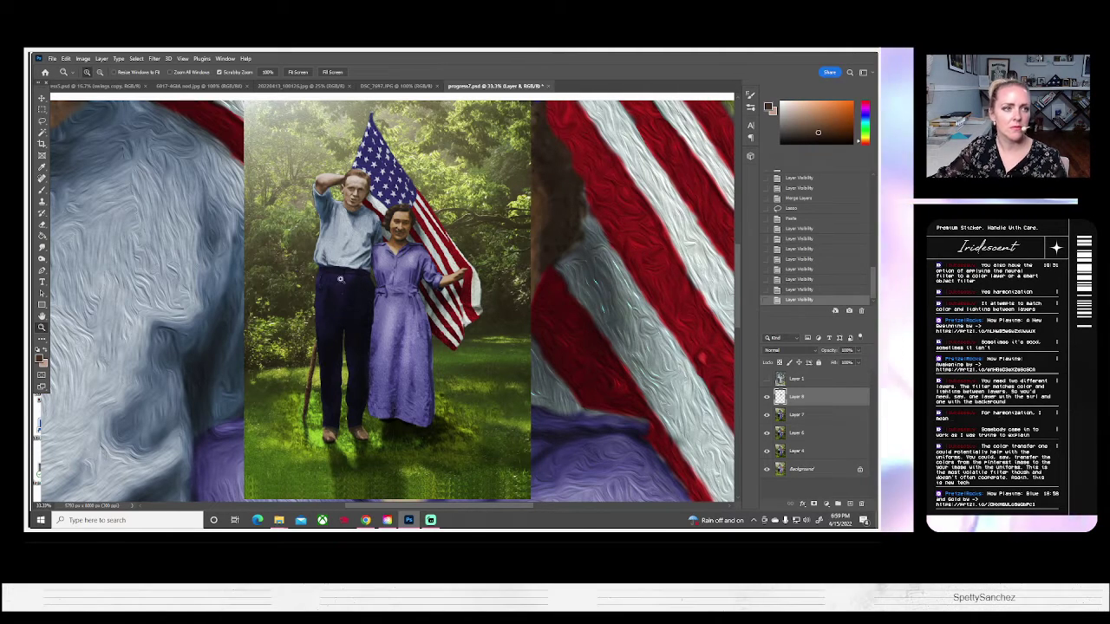
click(407, 522)
click(407, 522)
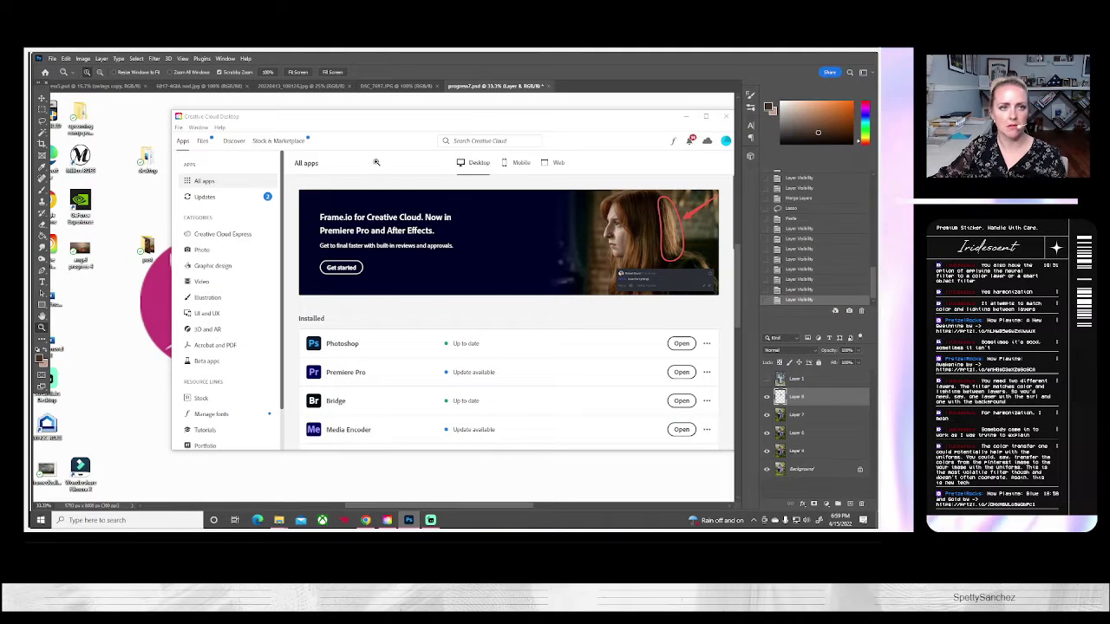
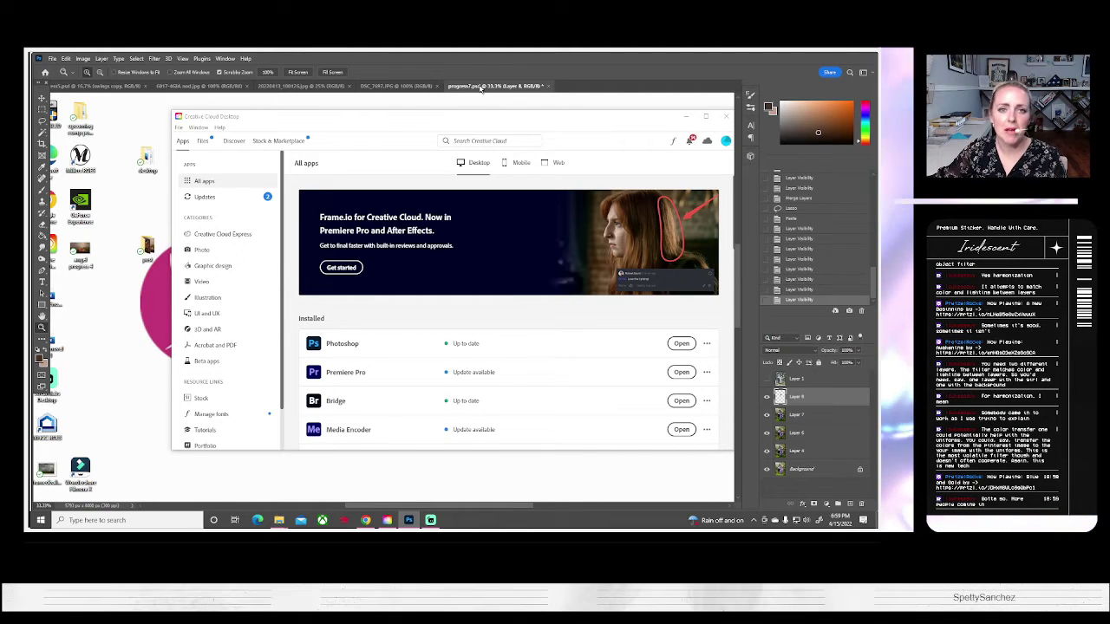
click(417, 521)
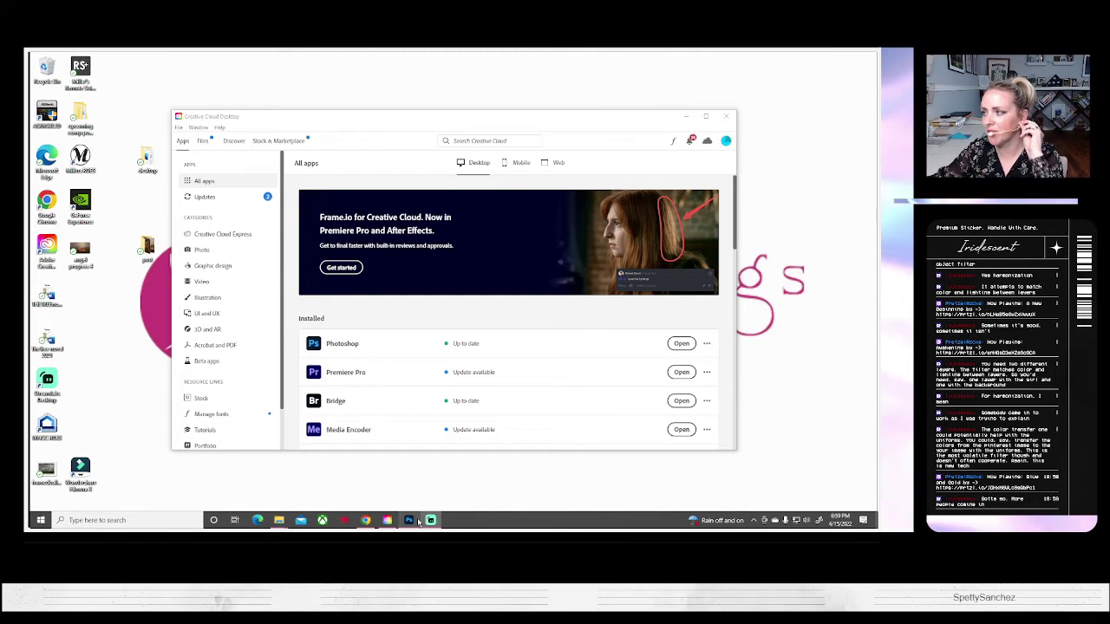
click(416, 520)
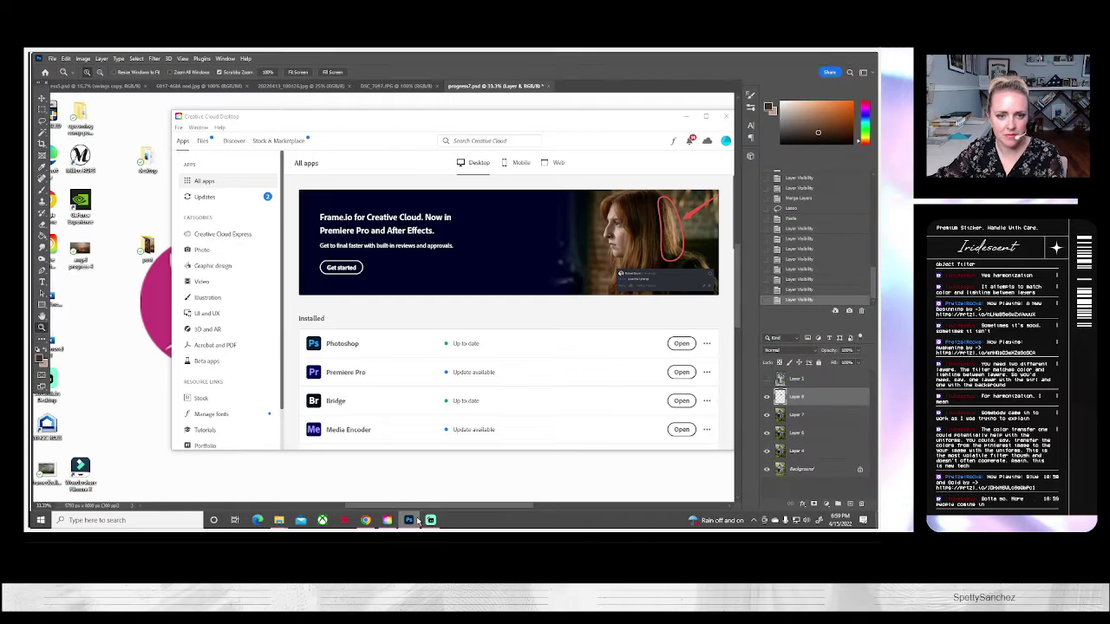
click(408, 521)
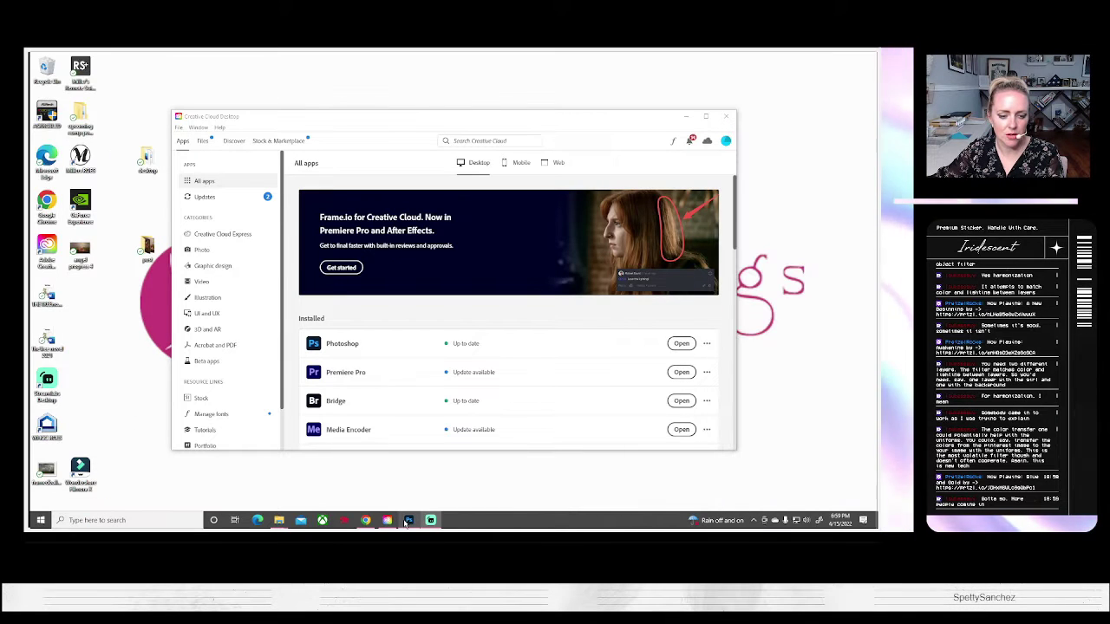
right_click(405, 523)
click(406, 520)
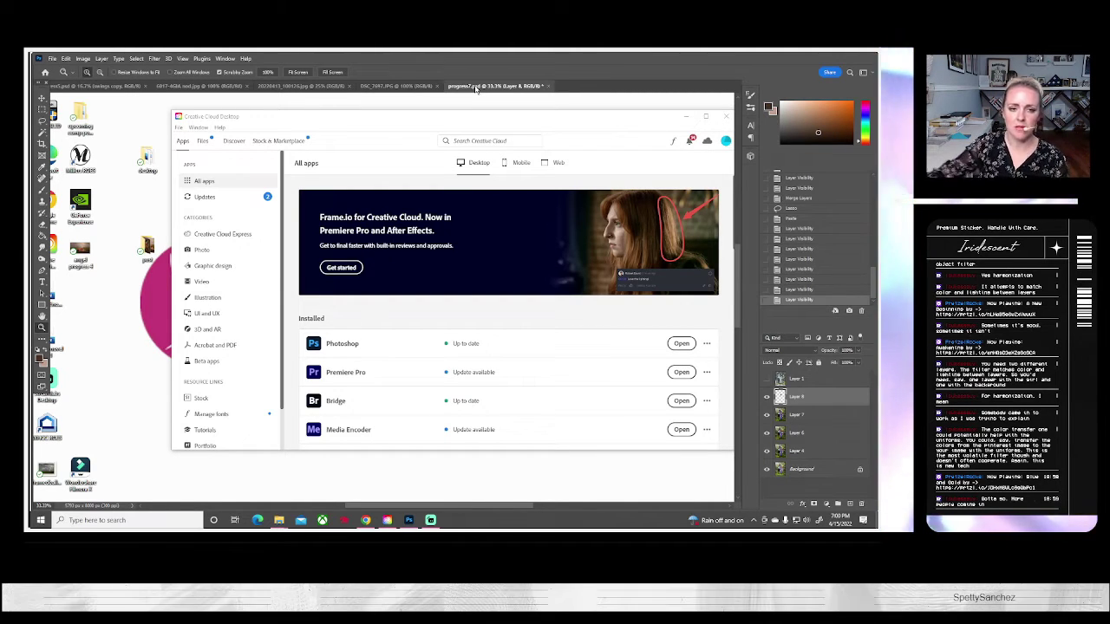
Try again to redraw the canvas by minimizing and restoring the program window and toggling the Creative Cloud Desktop window.
mouse_move(281, 521)
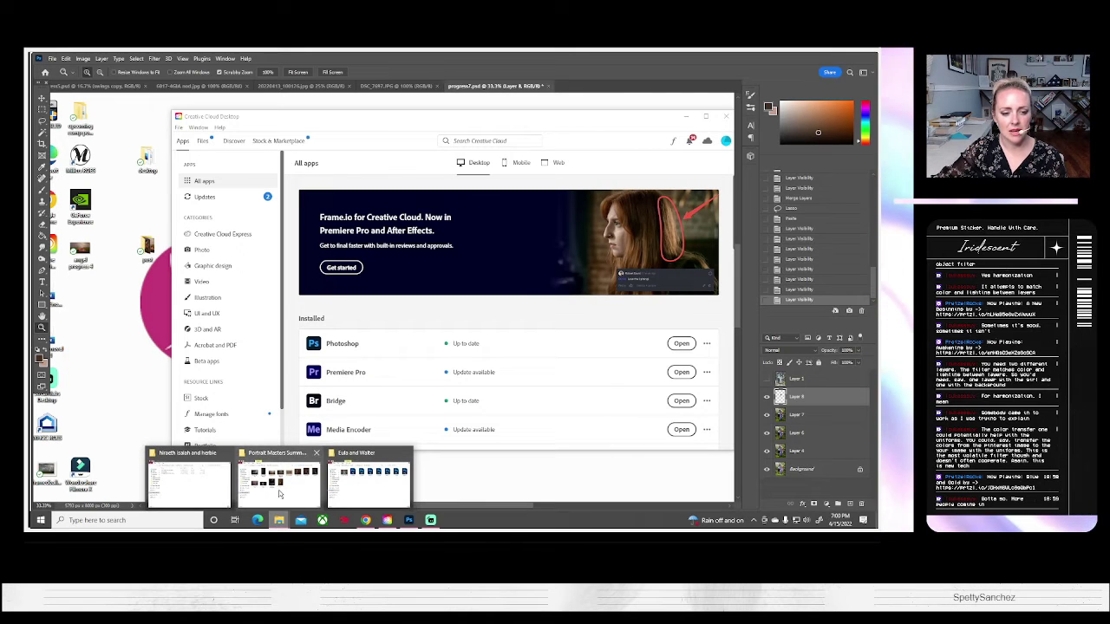
mouse_move(210, 473)
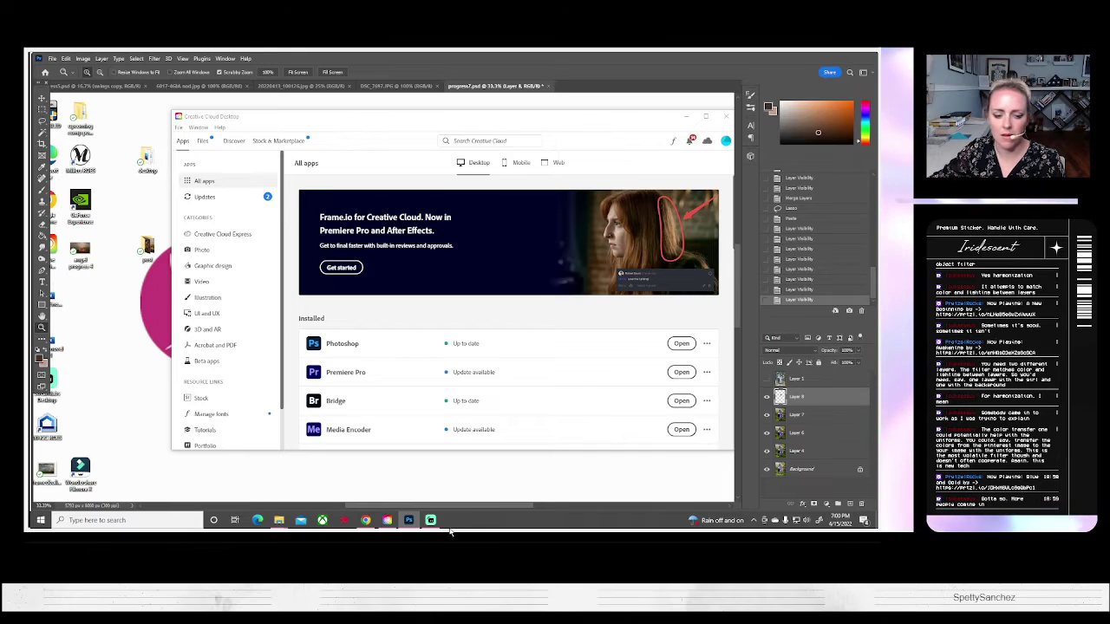
click(408, 524)
right_click(408, 524)
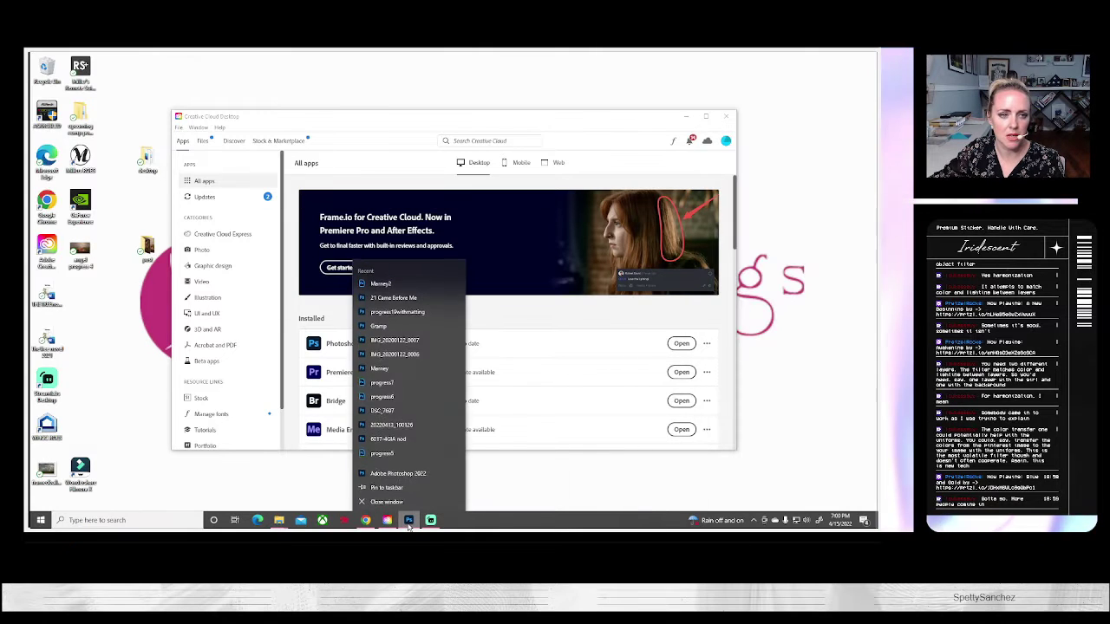
click(409, 520)
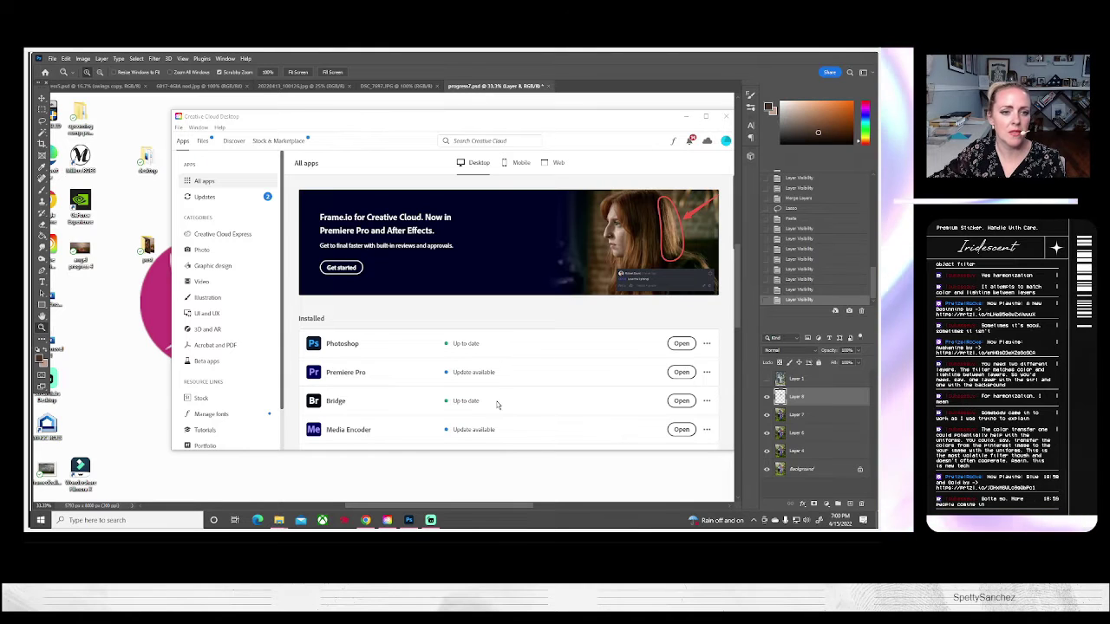
click(388, 523)
click(386, 521)
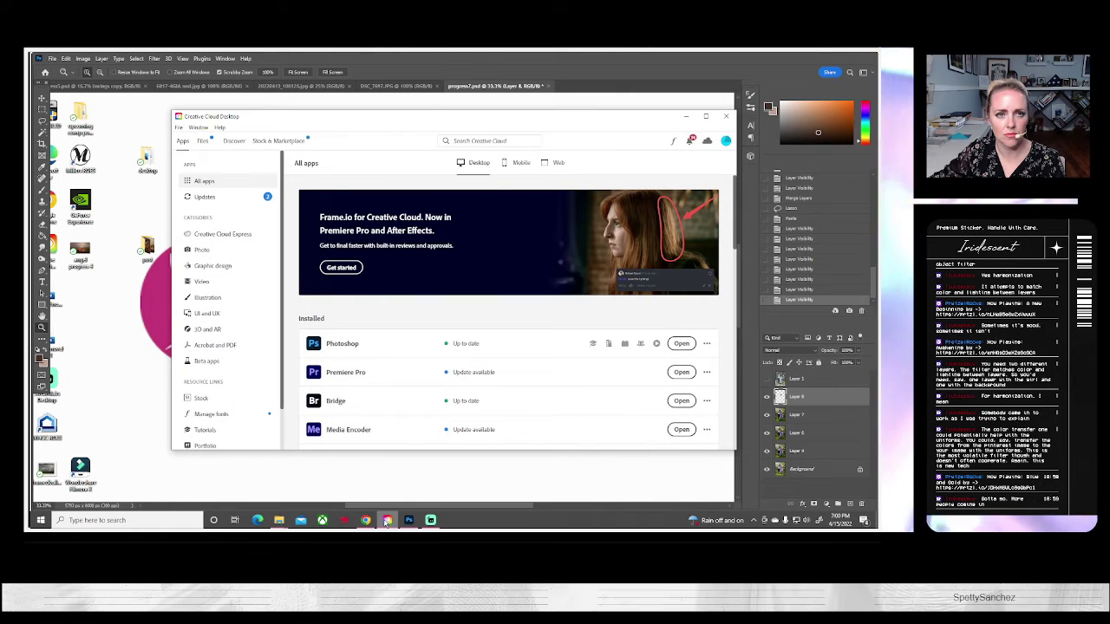
Try to save progress7.psd with Maximize Compatibility enabled, and cancel closing the document.
click(489, 90)
click(53, 59)
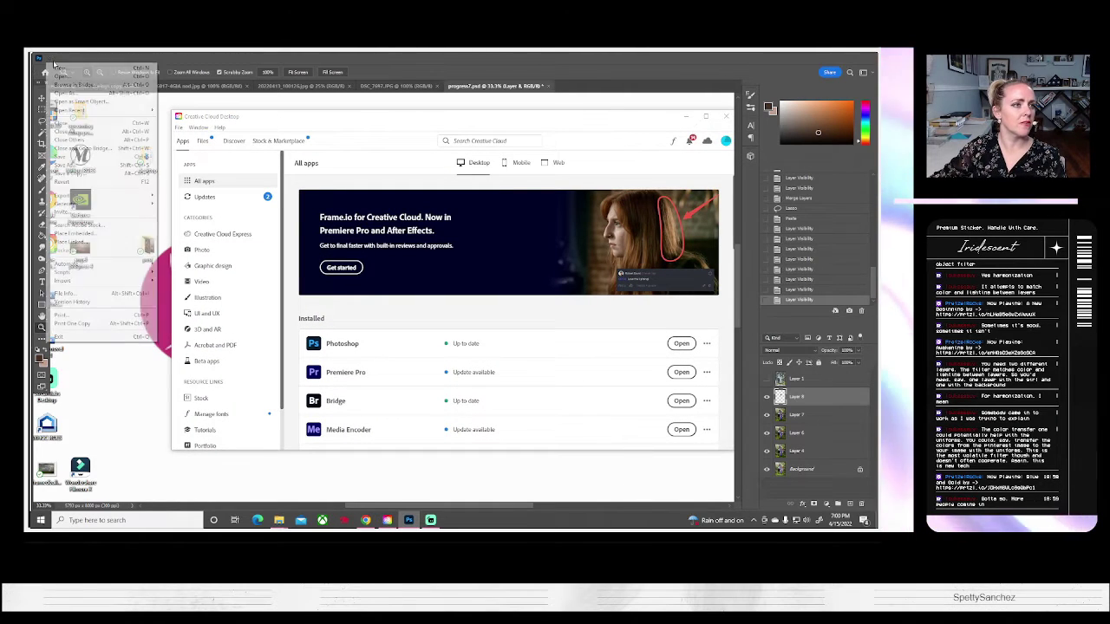
click(70, 166)
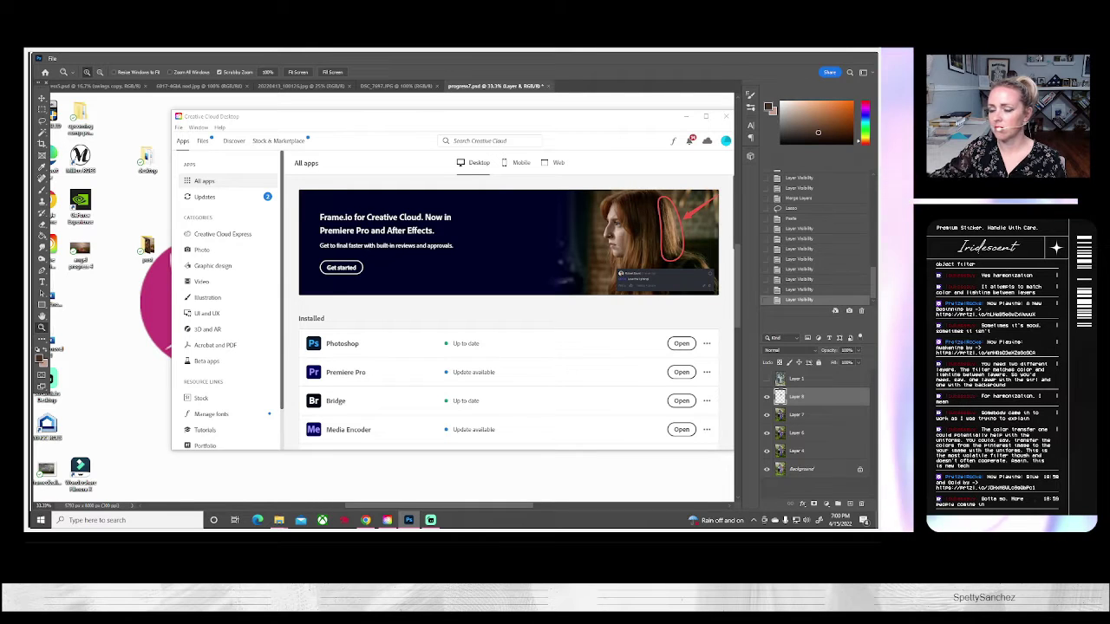
key(ctrl+s)
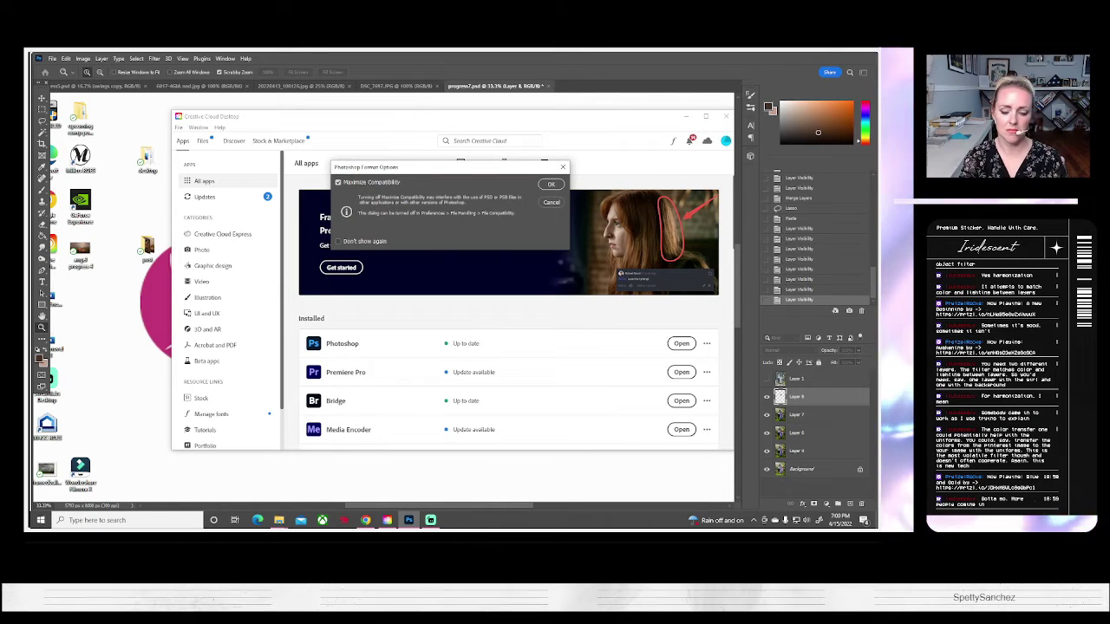
key(Return)
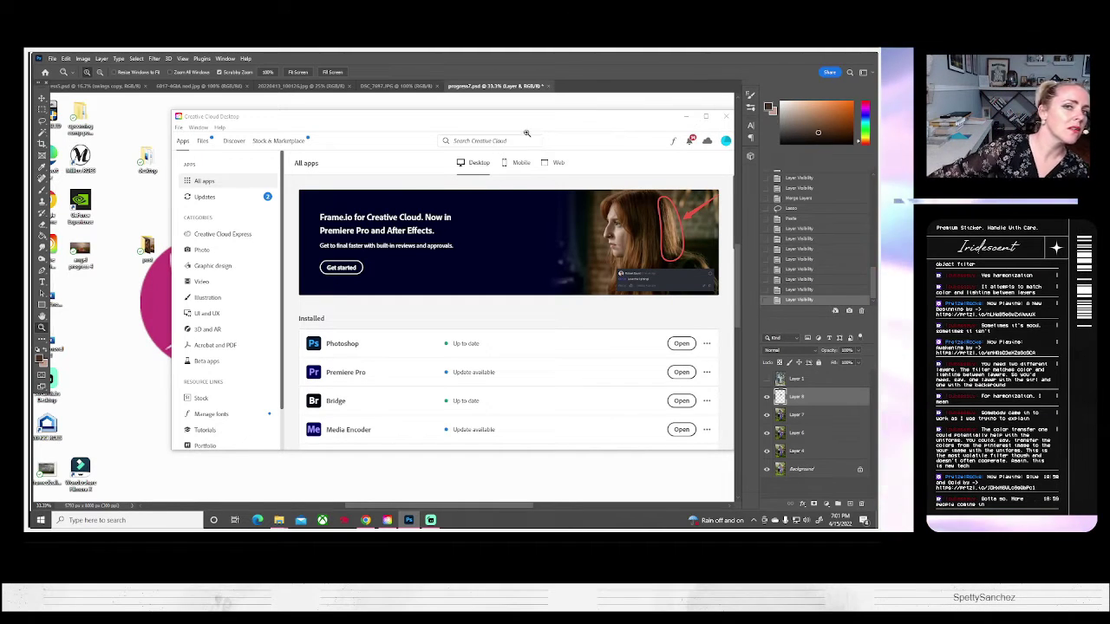
click(549, 90)
click(490, 227)
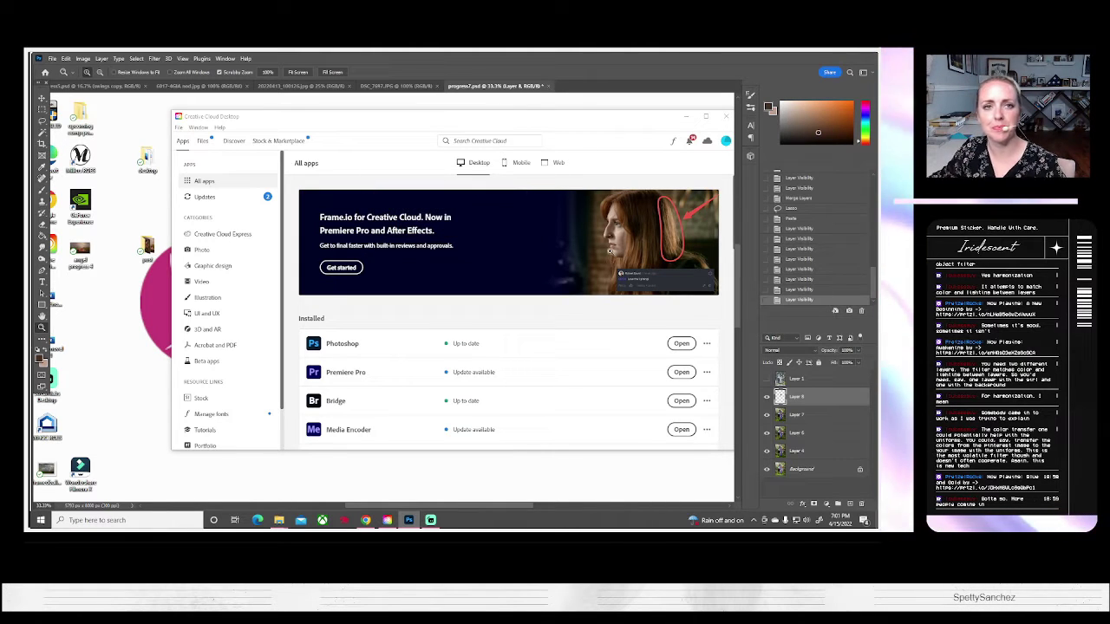
Try again to save progress7.psd with Maximize Compatibility, and back out of closing it when asked to save changes.
click(52, 59)
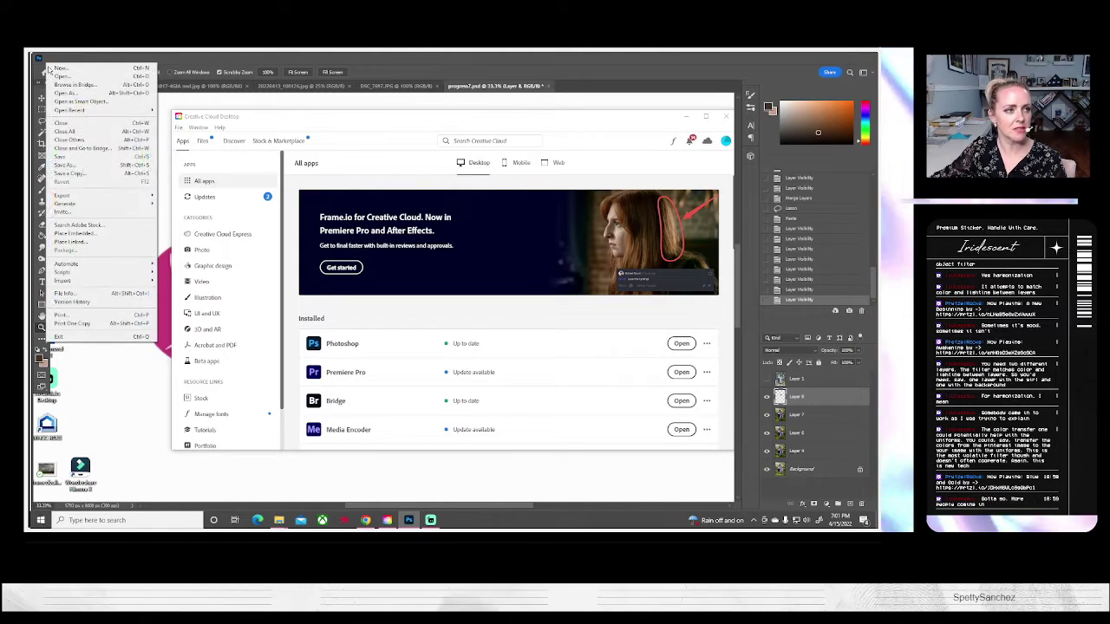
click(63, 167)
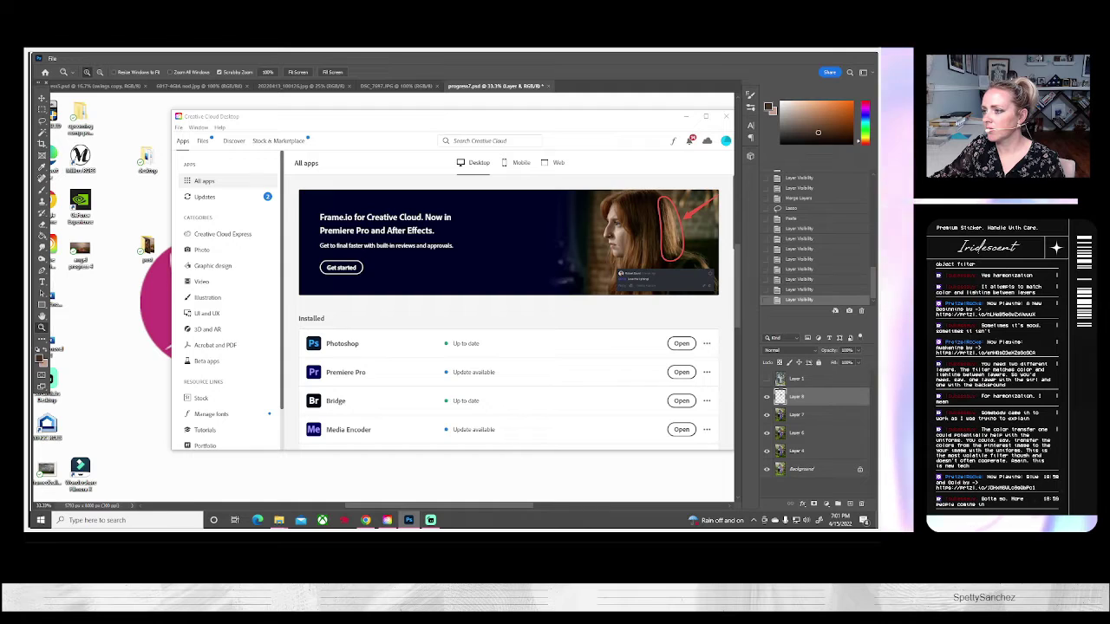
key(ctrl+s)
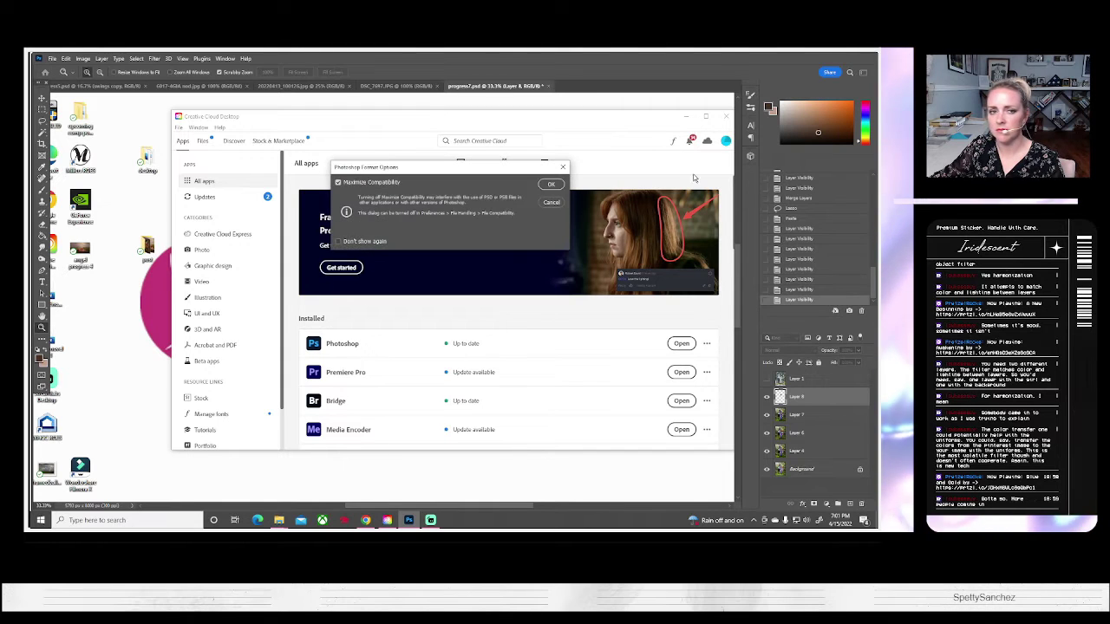
click(552, 184)
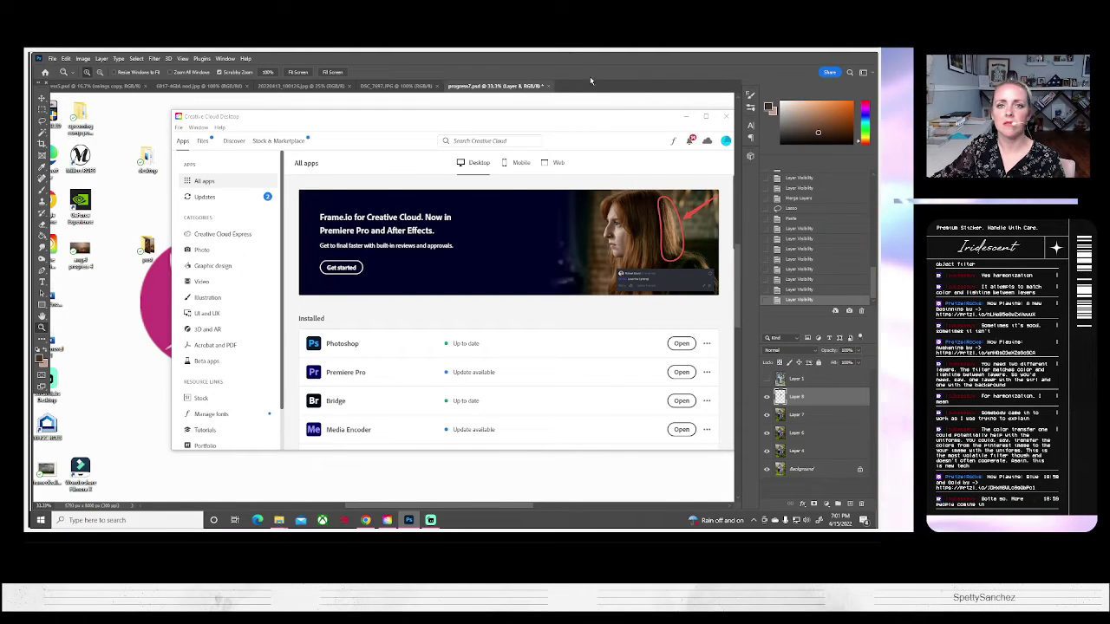
click(552, 85)
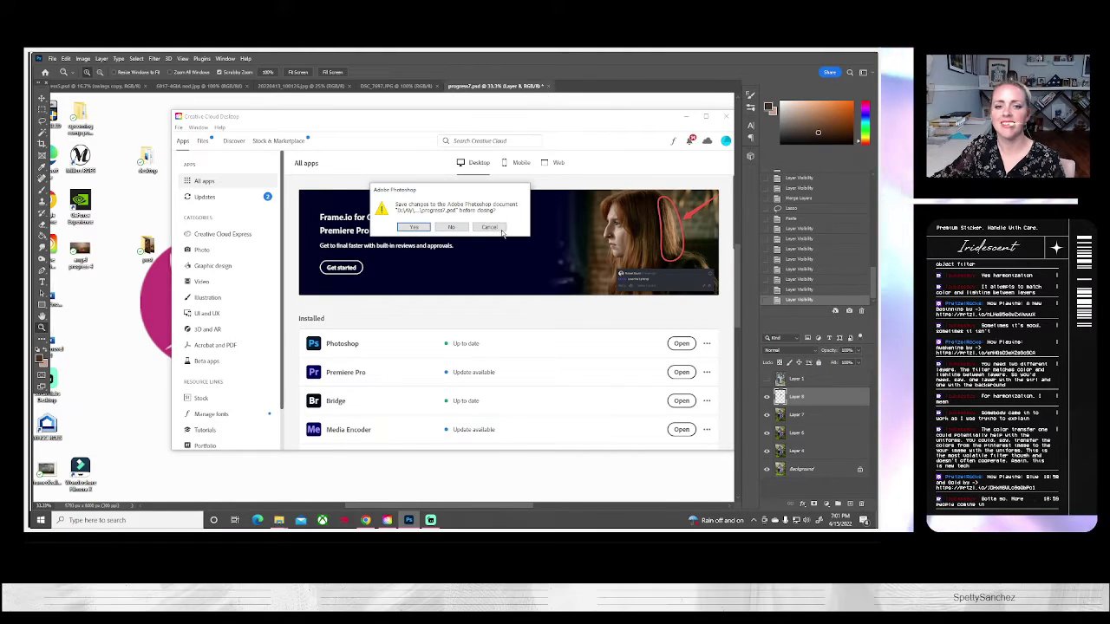
click(491, 227)
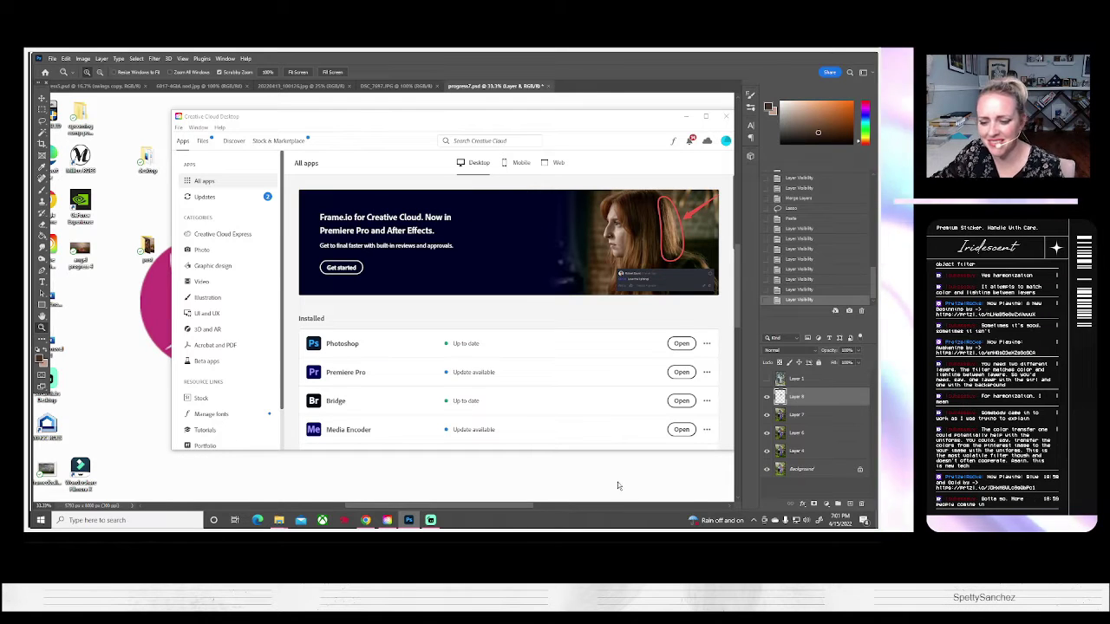
Minimize Photoshop and bring it back from Creative Cloud Desktop to try to redraw the canvas.
click(408, 520)
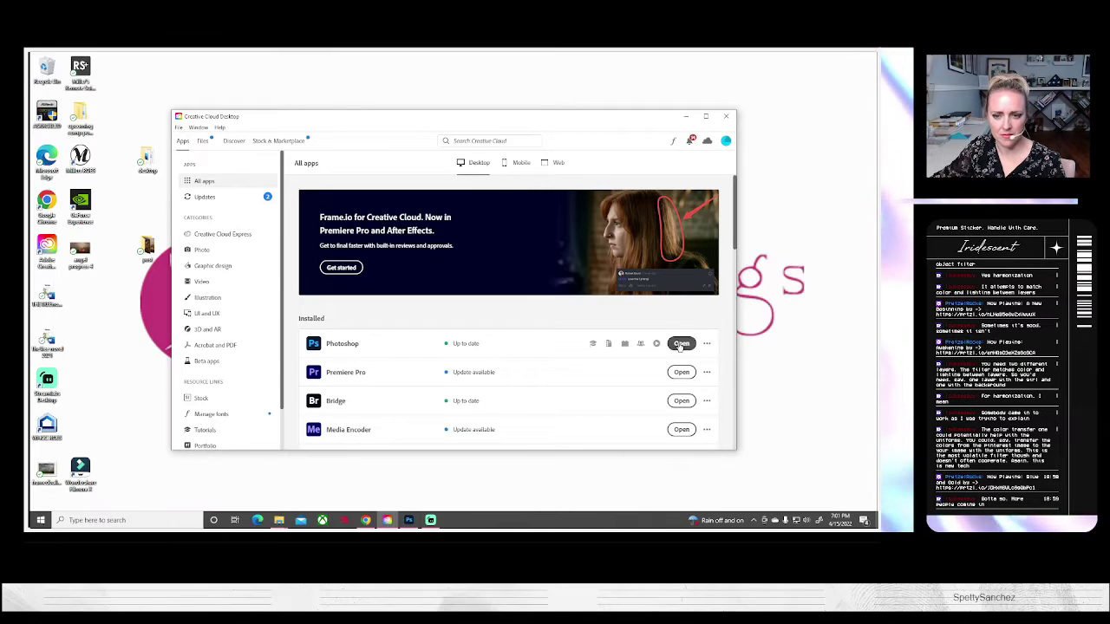
click(682, 344)
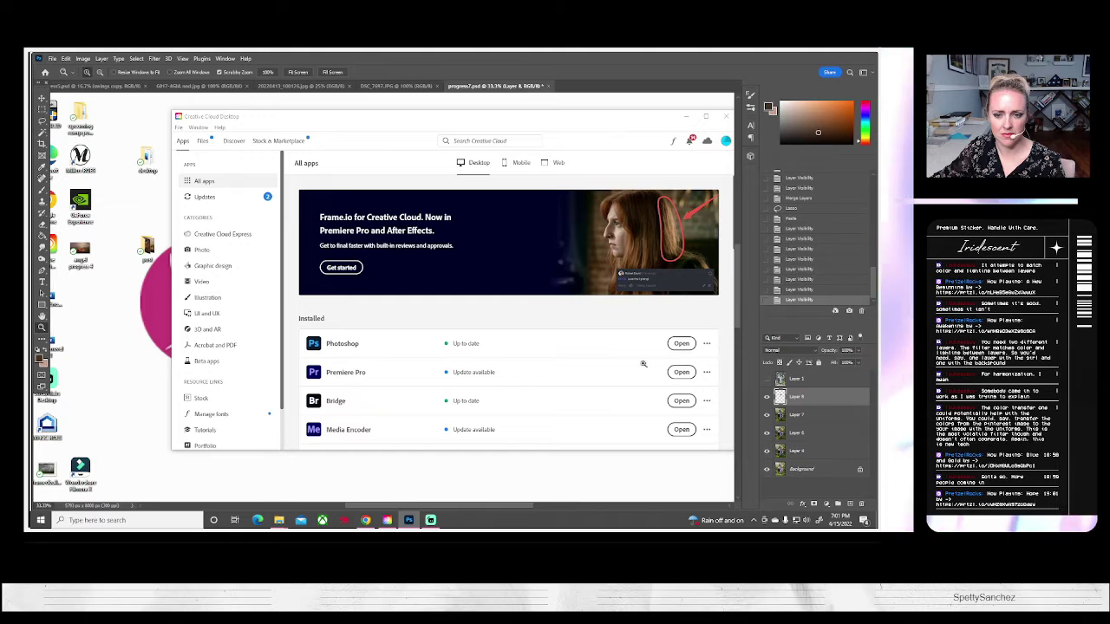
click(408, 521)
click(409, 521)
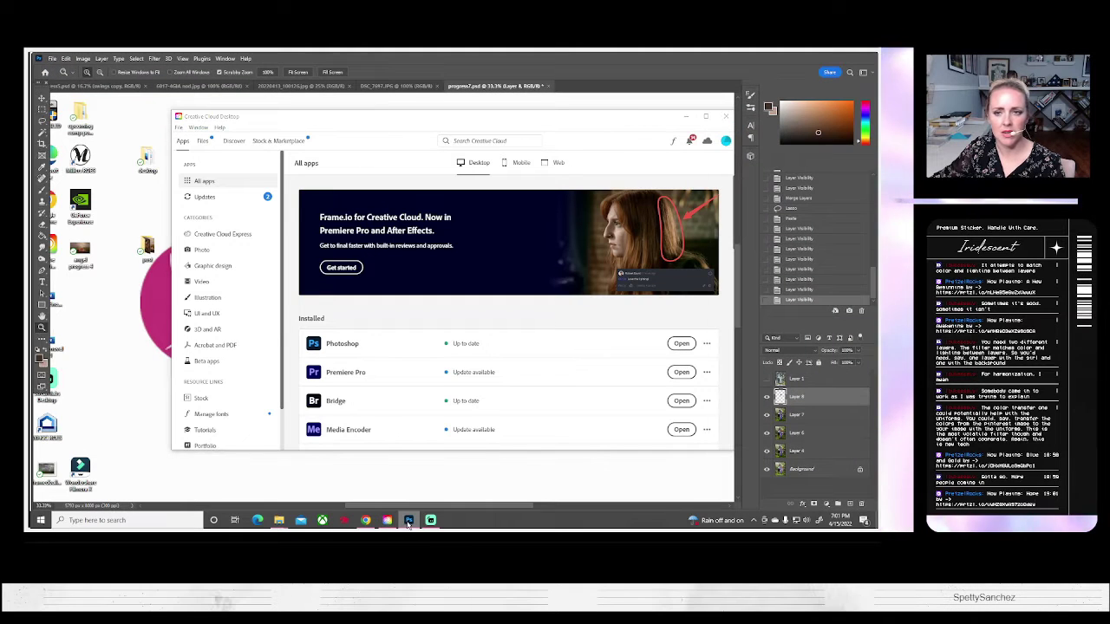
Try to close progress7.psd while saving its changes with Maximize Compatibility enabled.
click(549, 88)
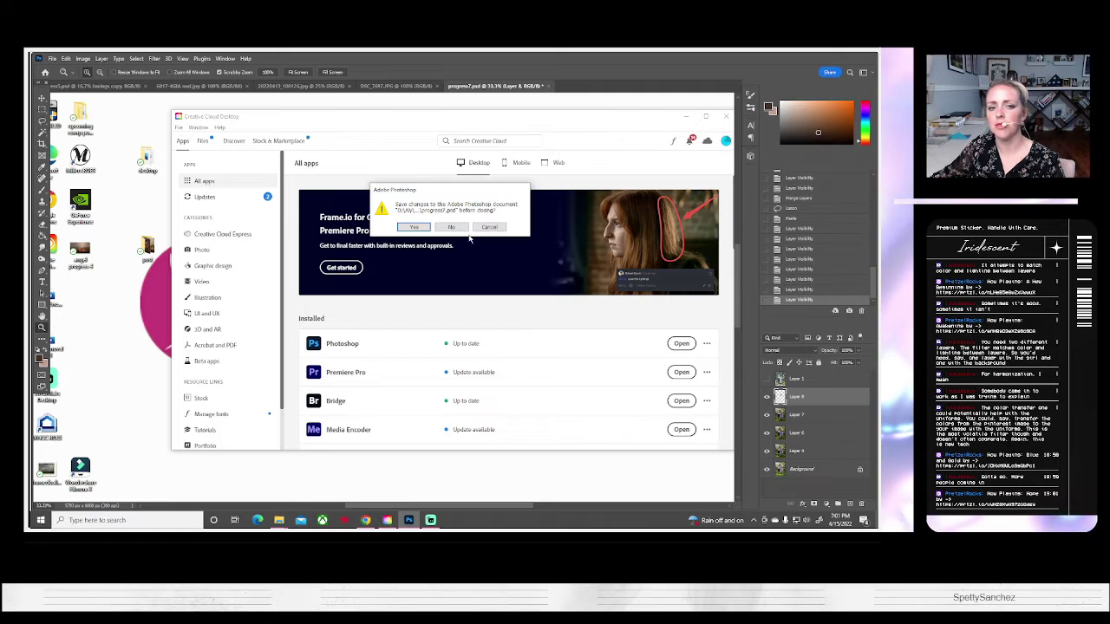
click(419, 227)
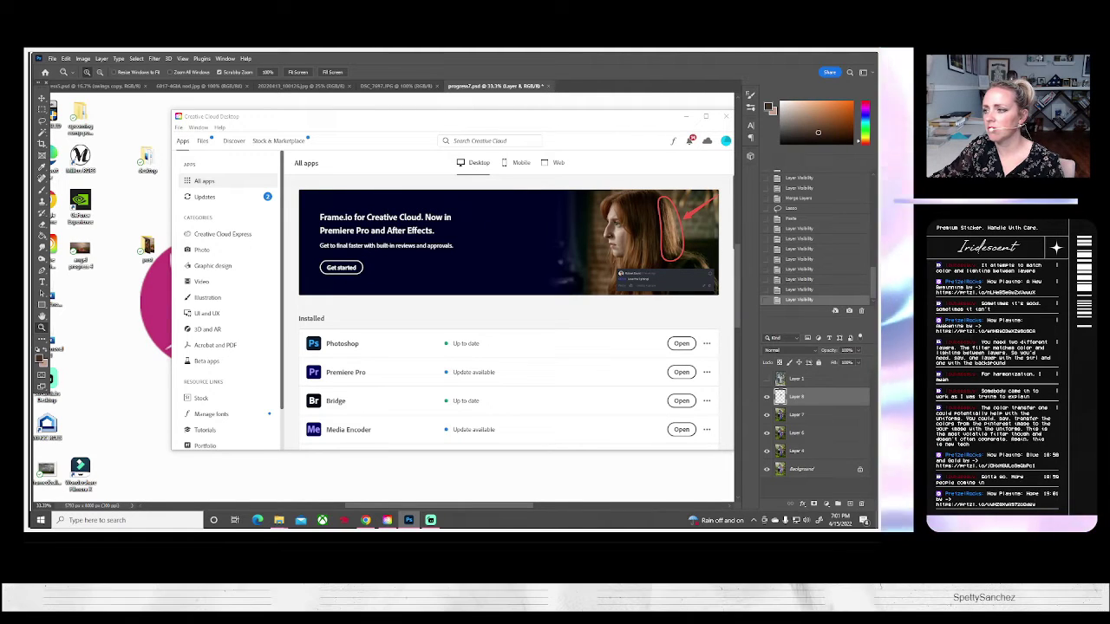
key(ctrl+s)
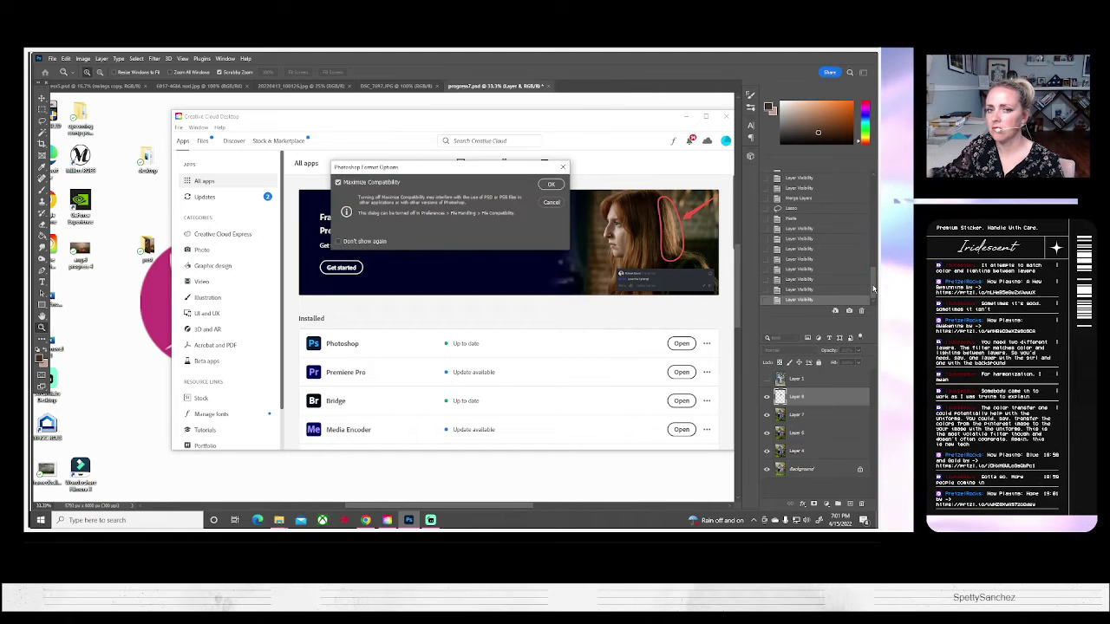
click(549, 183)
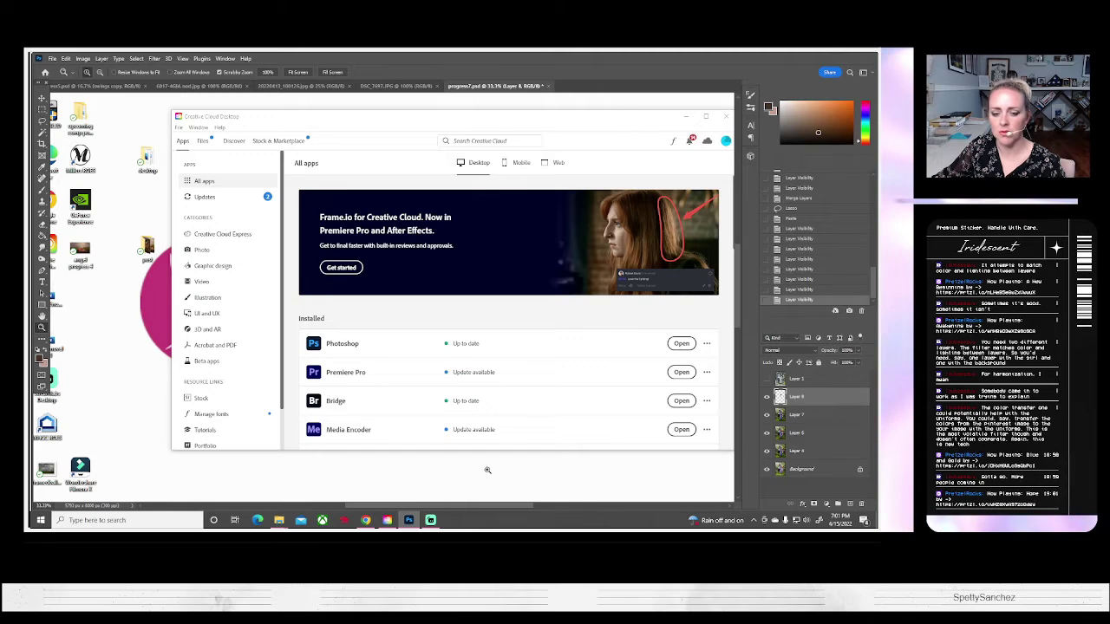
Quit Photoshop without saving the changes to progress7.psd.
right_click(408, 522)
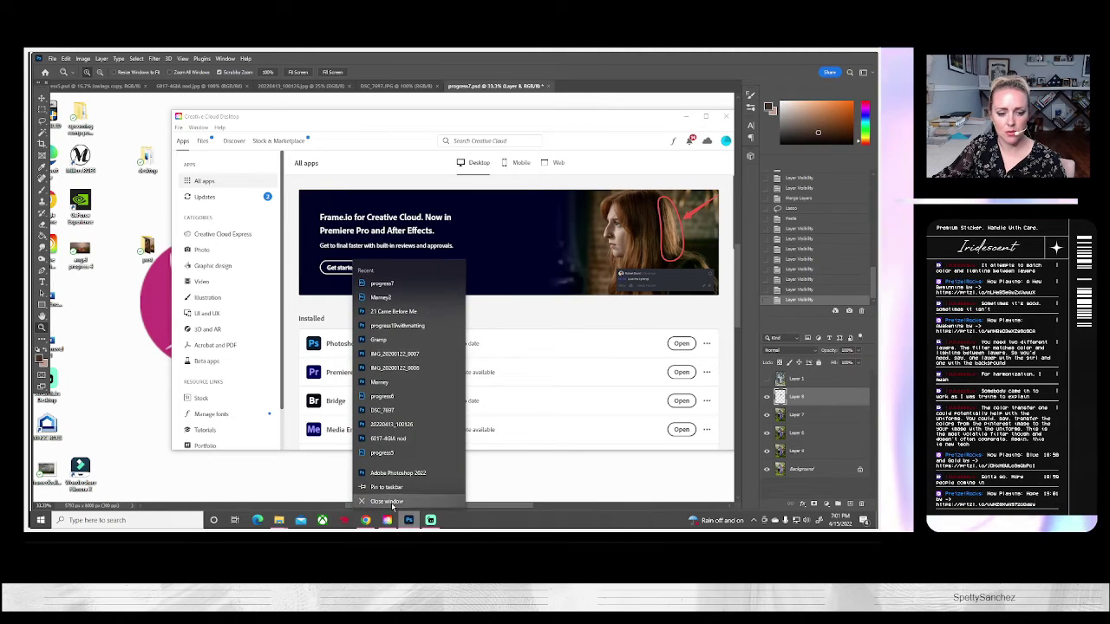
click(392, 507)
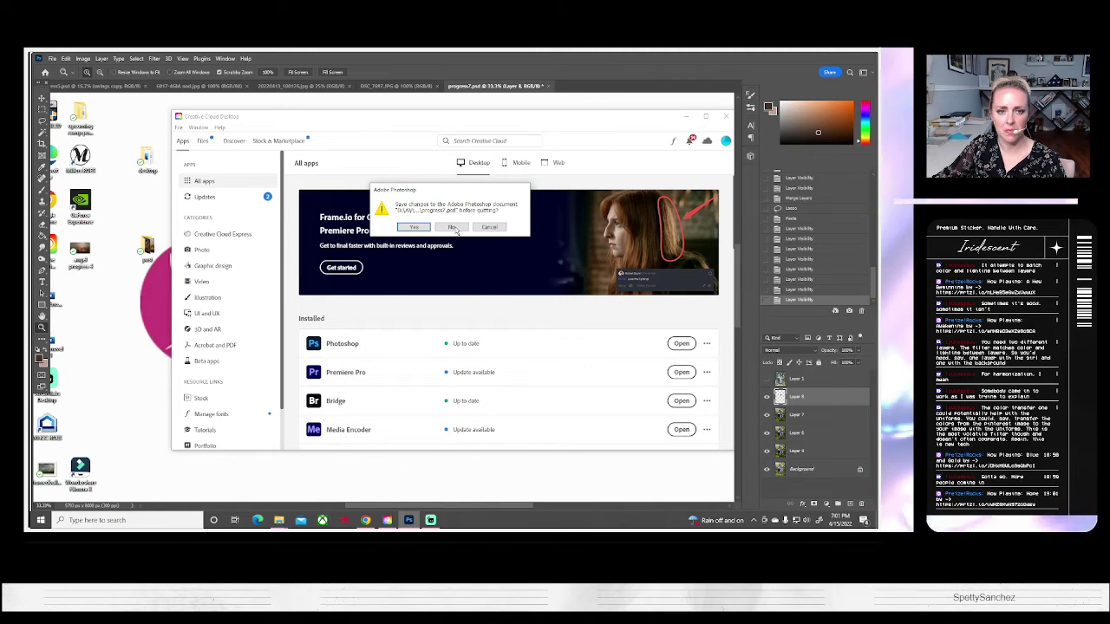
click(451, 227)
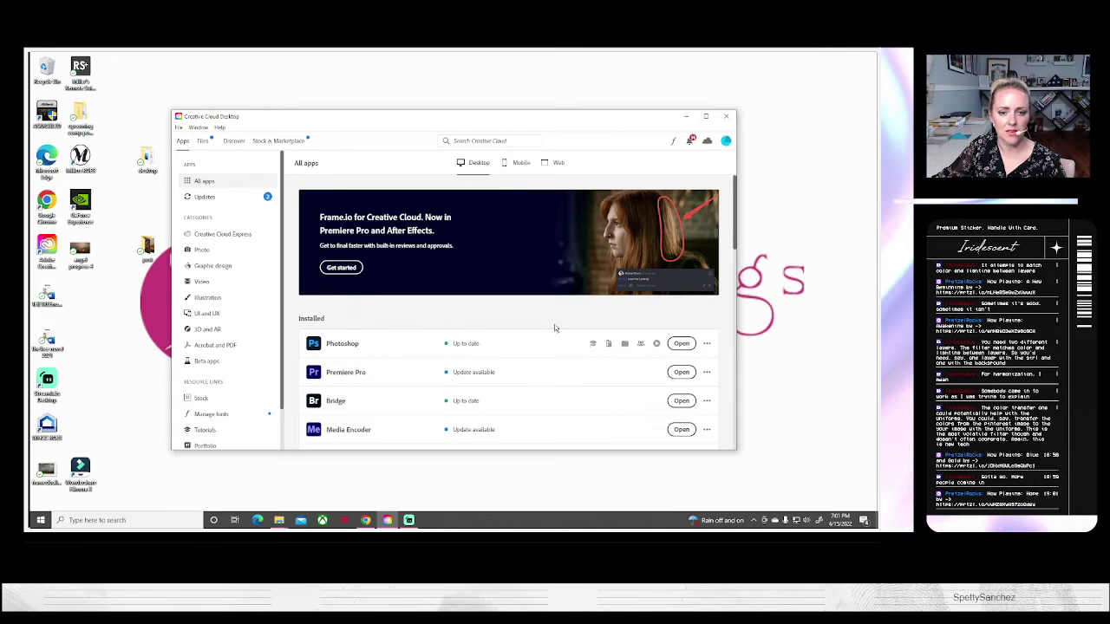
Relaunch Photoshop from Creative Cloud Desktop and reopen the recent file progress7.psd.
click(682, 344)
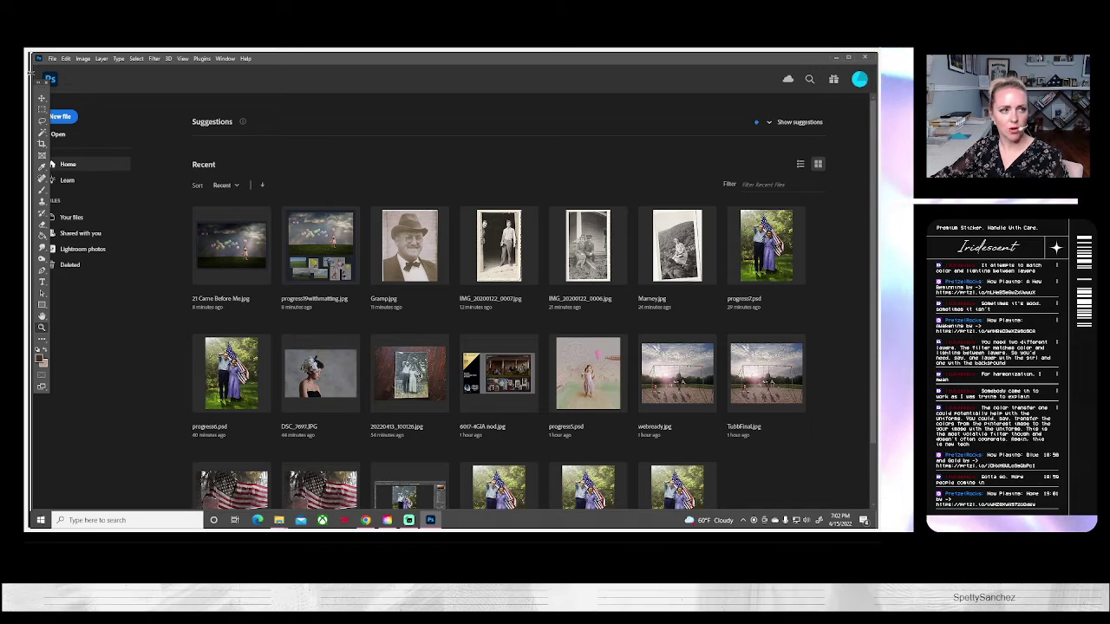
click(53, 58)
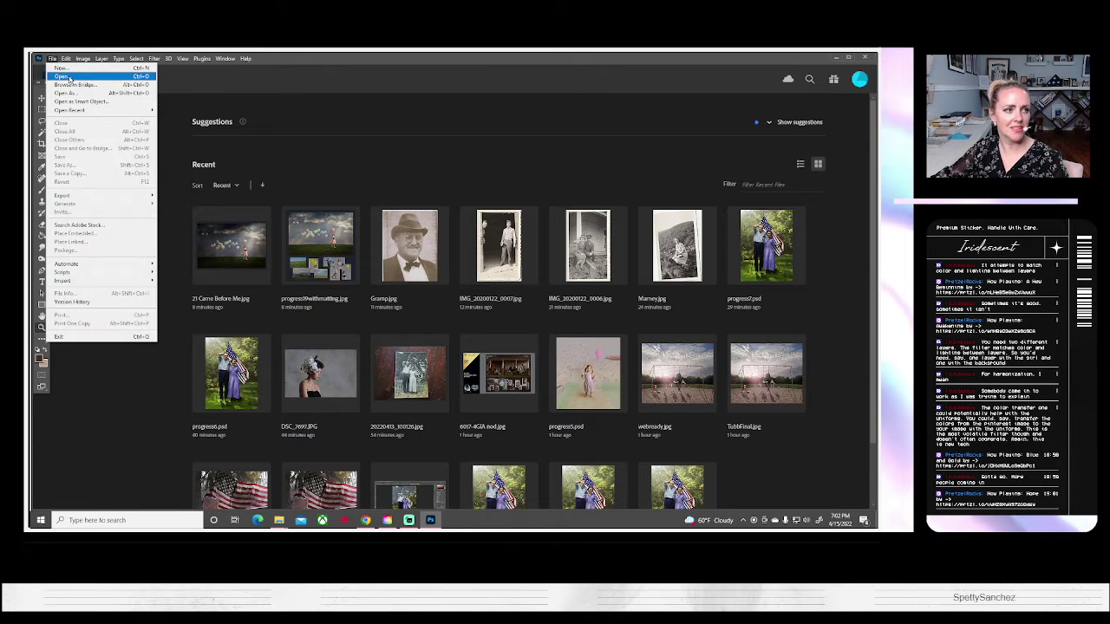
click(341, 111)
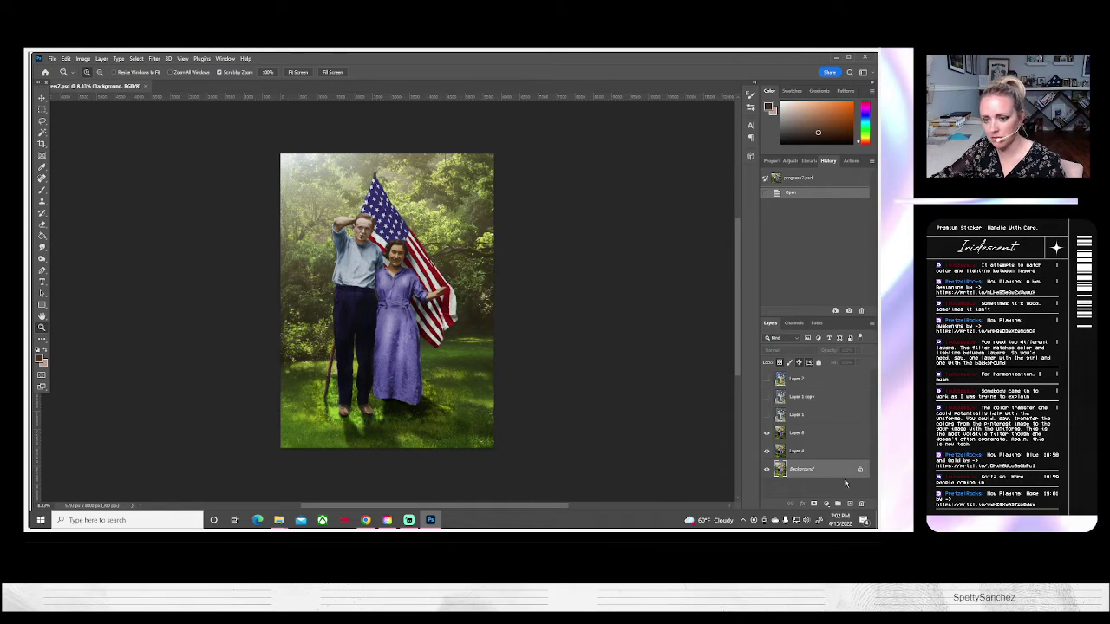
Compare the couple composite by toggling the visibility of Layer 6 and of the hidden layer directly above it.
click(766, 434)
click(766, 433)
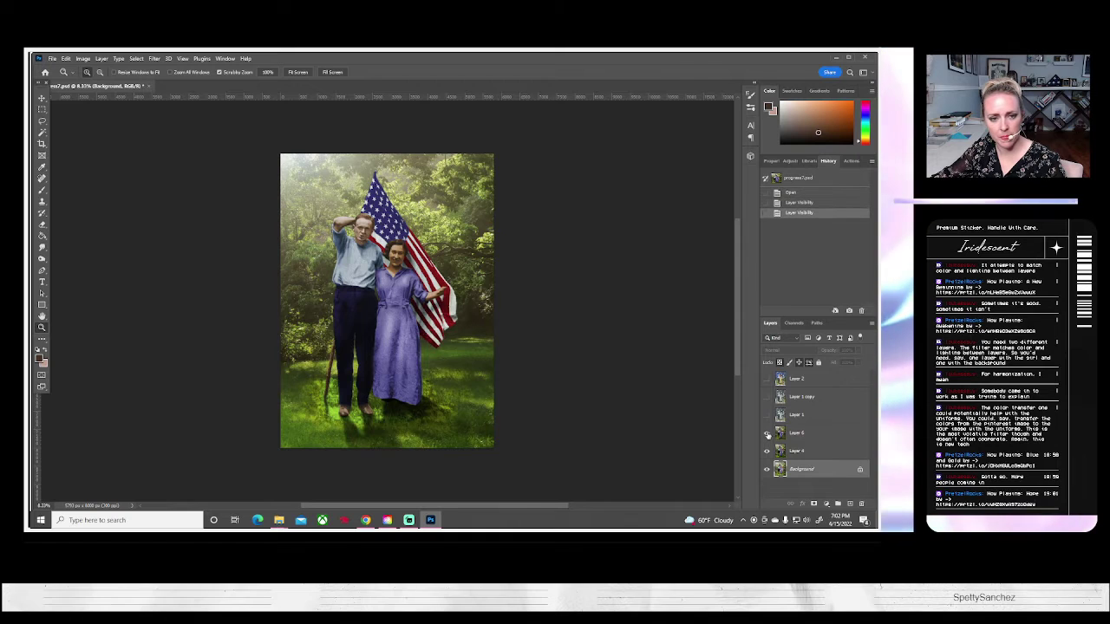
click(766, 433)
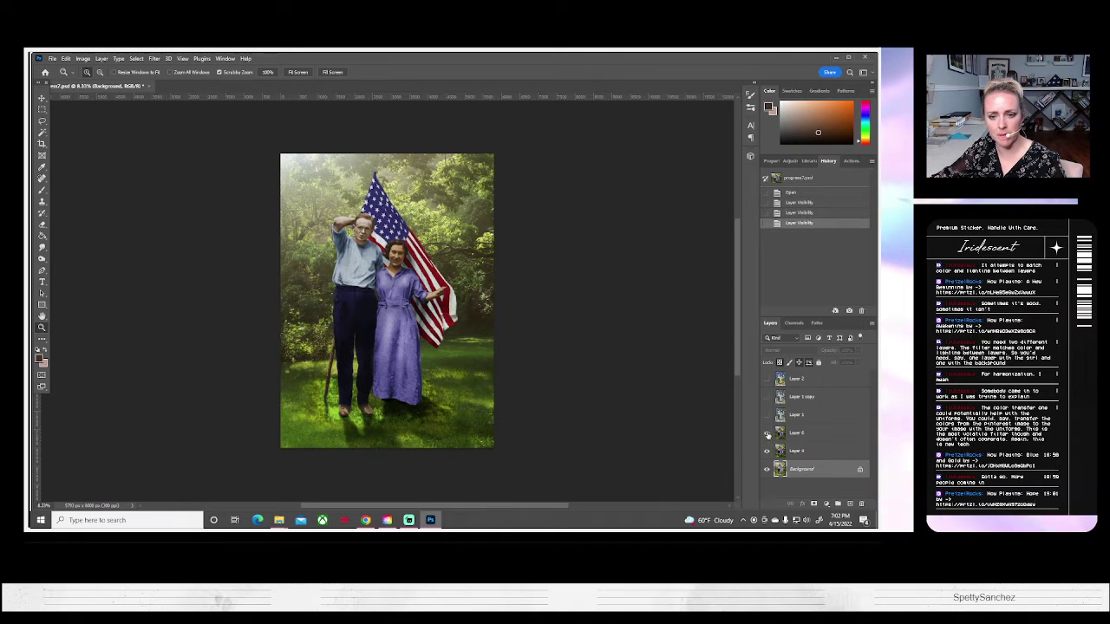
click(766, 434)
click(766, 414)
click(767, 414)
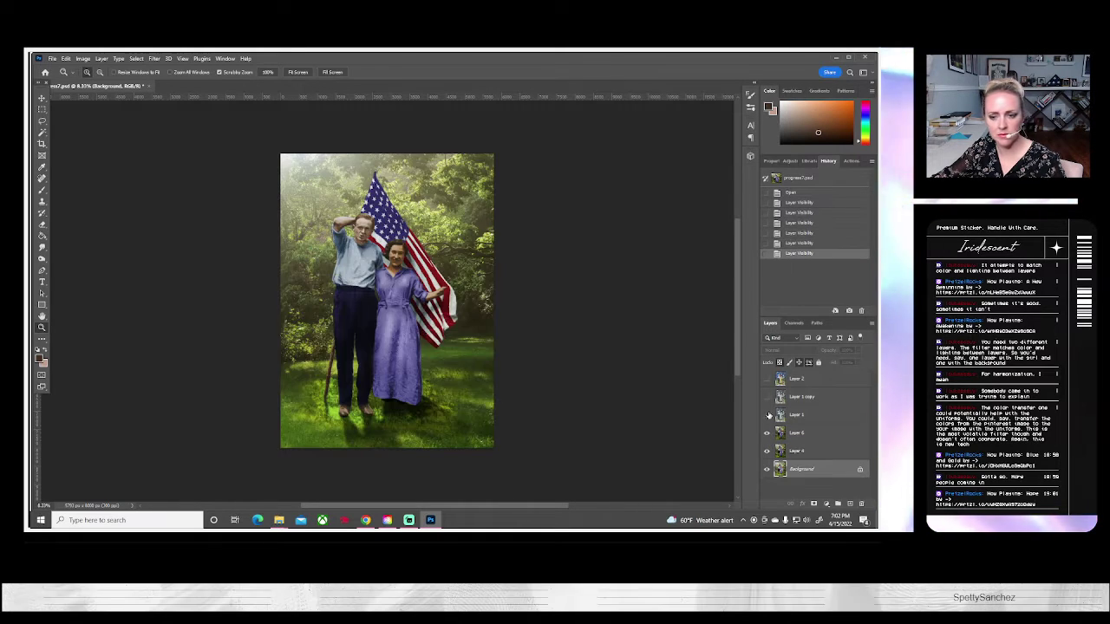
Delete the two topmost hidden layers, Layer 2 and Layer 1 copy.
click(795, 395)
shift+click(797, 379)
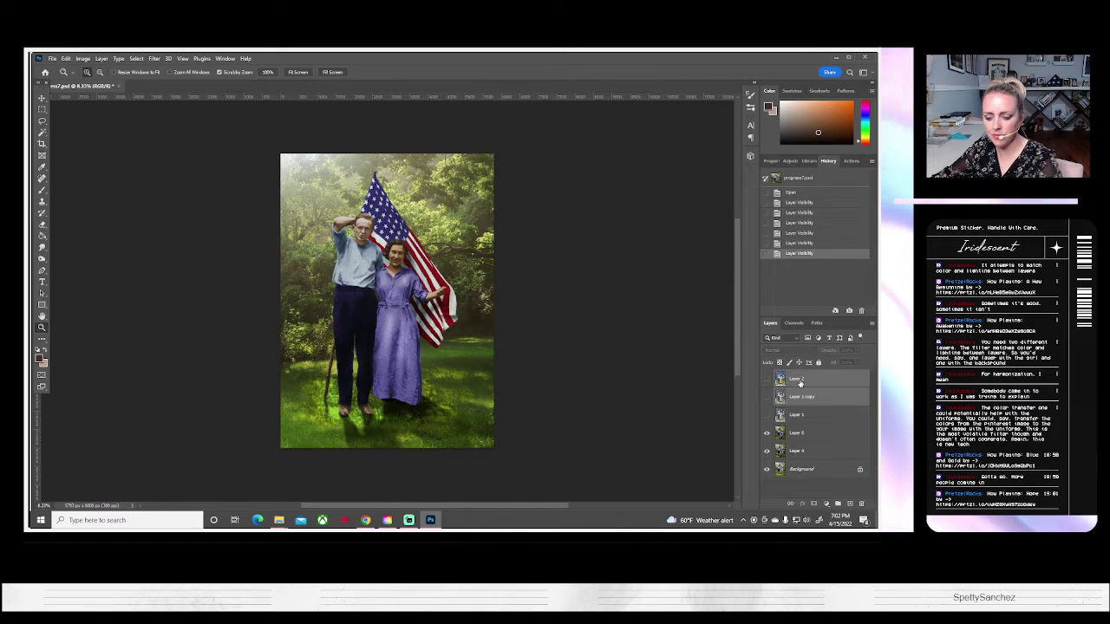
key(Delete)
Check Layer 6 by hiding and showing it, and duplicate it under the default name.
click(767, 397)
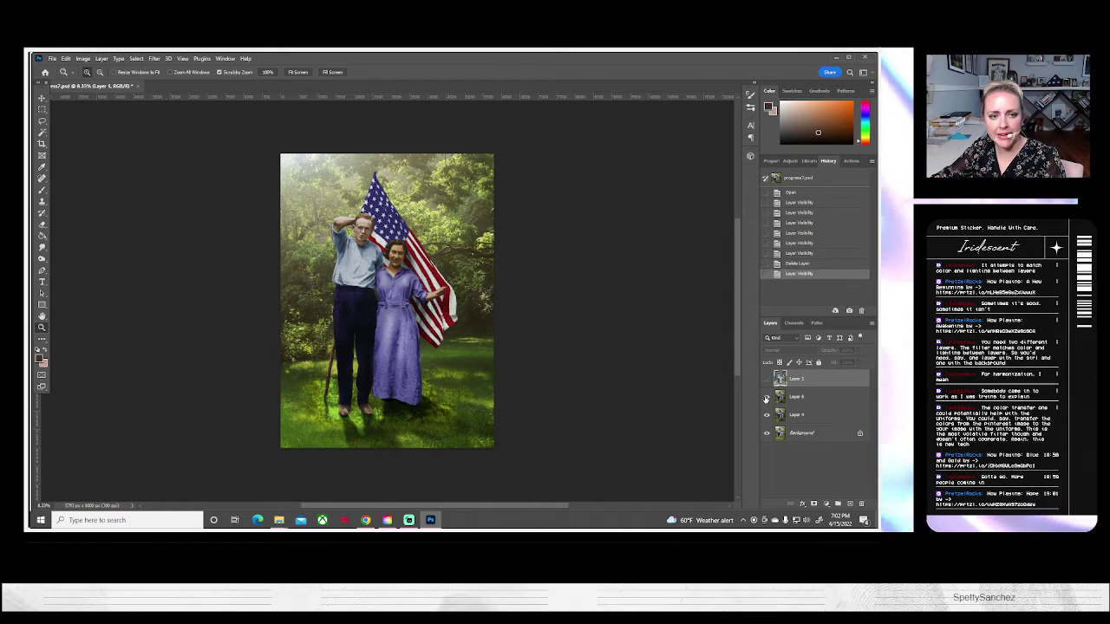
click(767, 397)
right_click(790, 397)
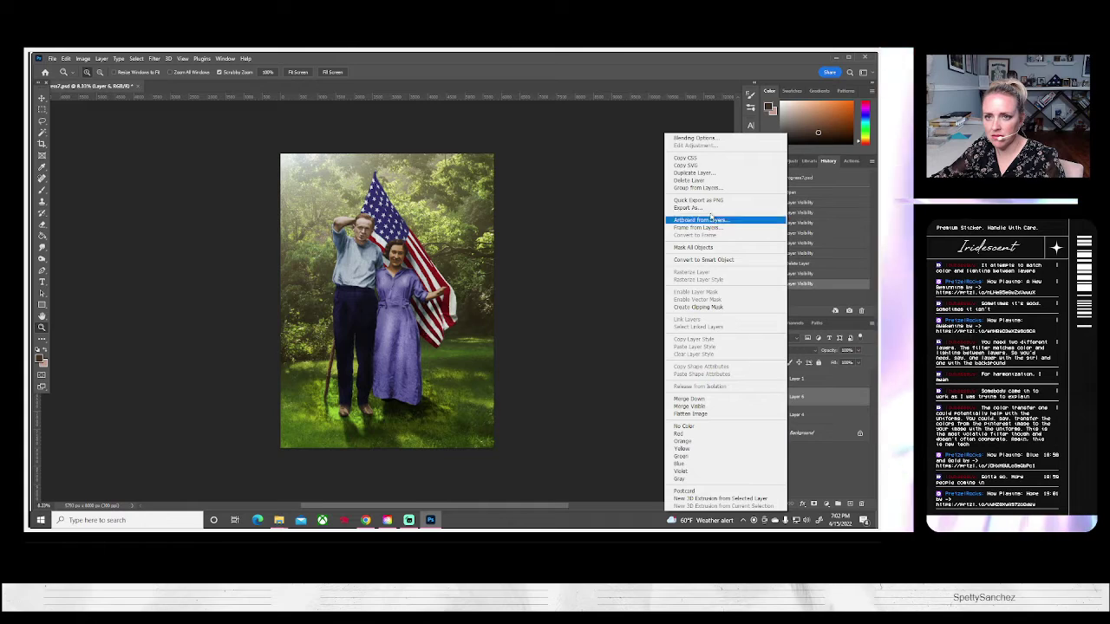
click(693, 173)
click(525, 183)
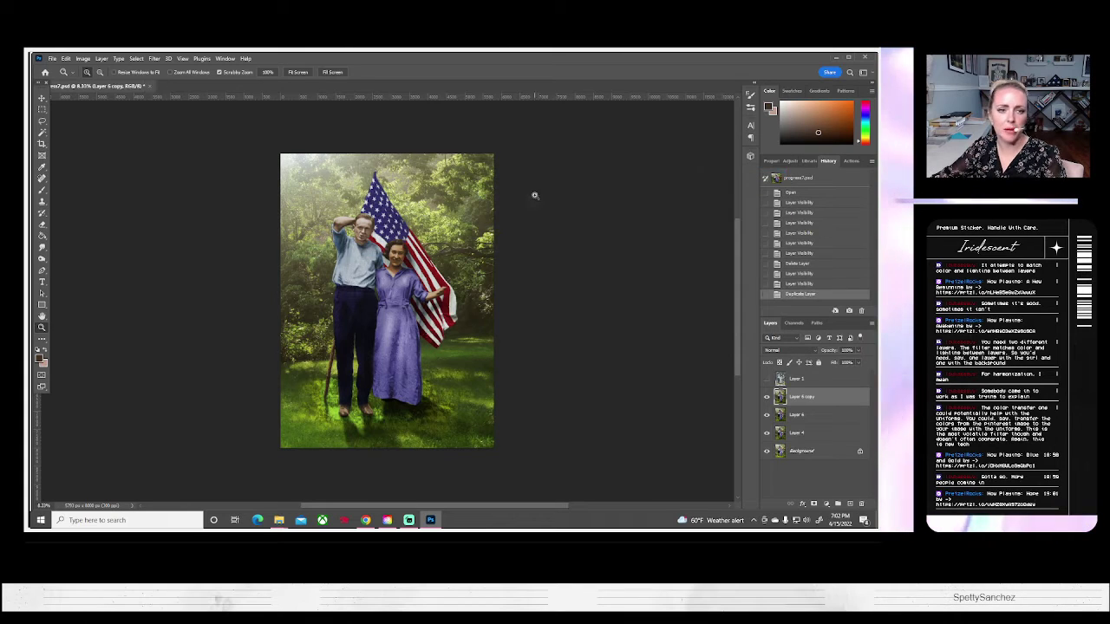
Lasso the strip of flag between the man's and woman's heads, down to her shoulder, and copy it onto a new layer.
click(362, 249)
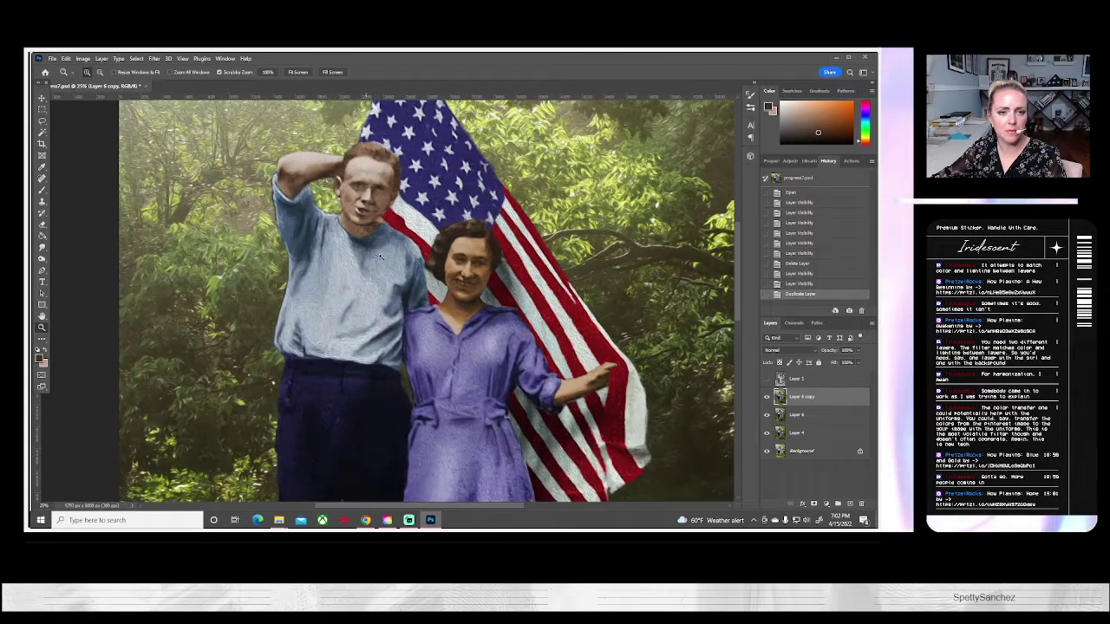
click(41, 122)
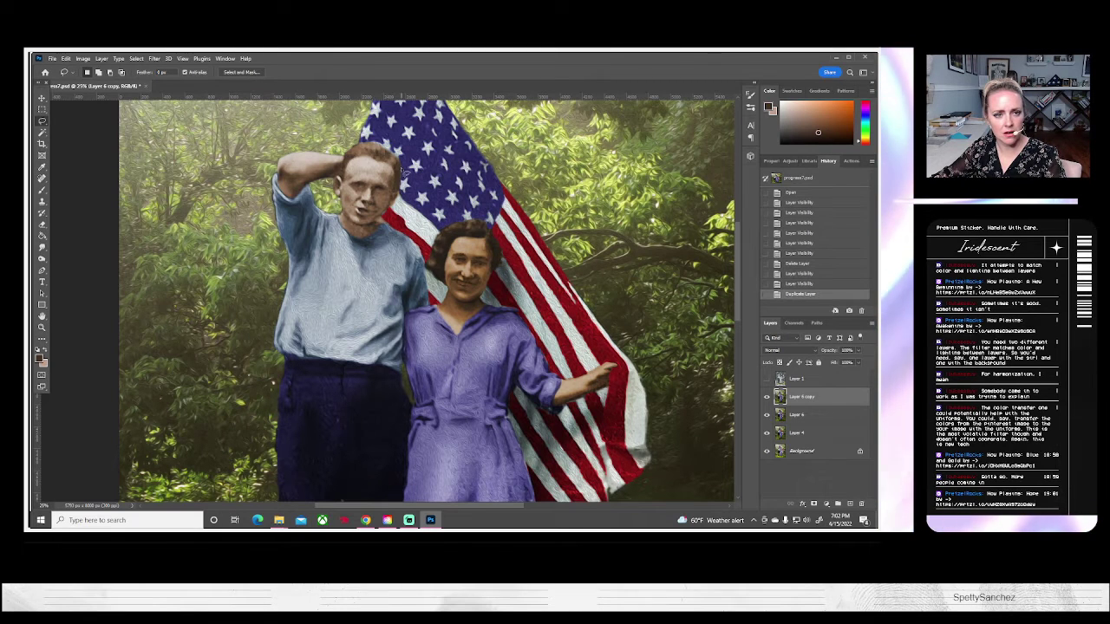
mouse_move(380, 210)
mouse_down()
mouse_move(415, 258)
mouse_move(424, 305)
mouse_move(447, 314)
mouse_move(455, 306)
mouse_move(397, 170)
mouse_up()
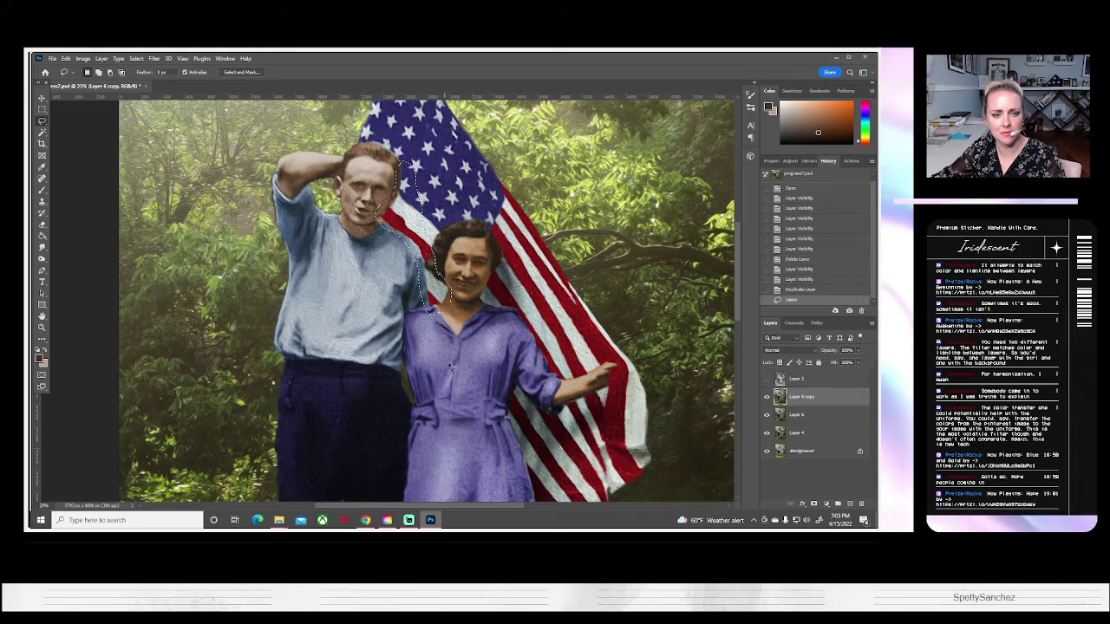
key(ctrl+c)
key(ctrl+v)
Darken the copied flag strip on Layer 7 by lowering its brightness with Brightness/Contrast.
click(82, 58)
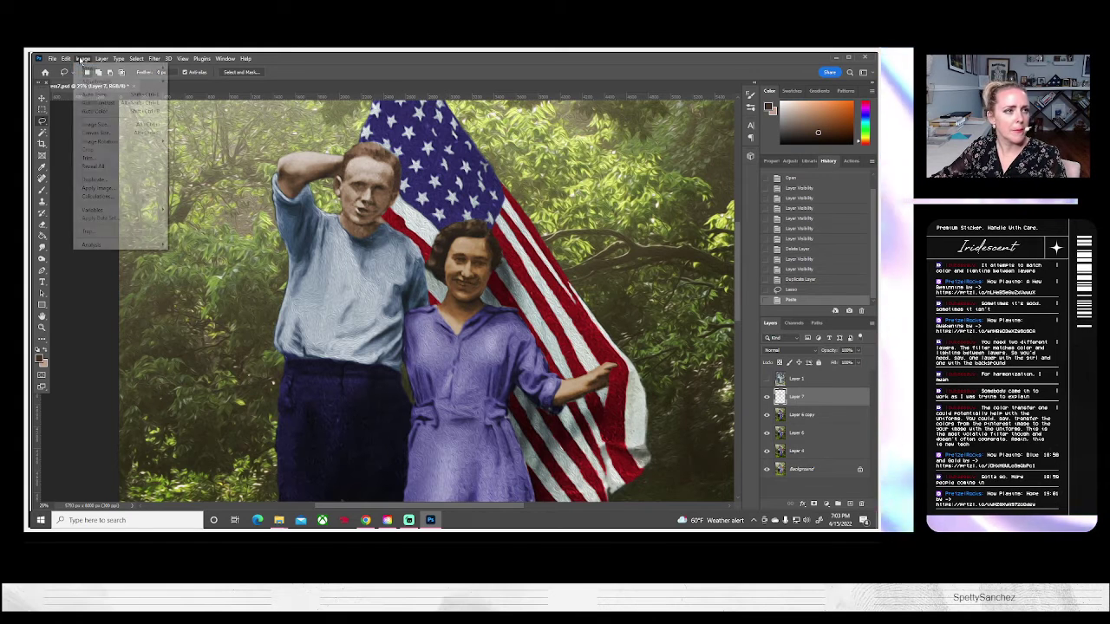
mouse_move(156, 83)
click(196, 81)
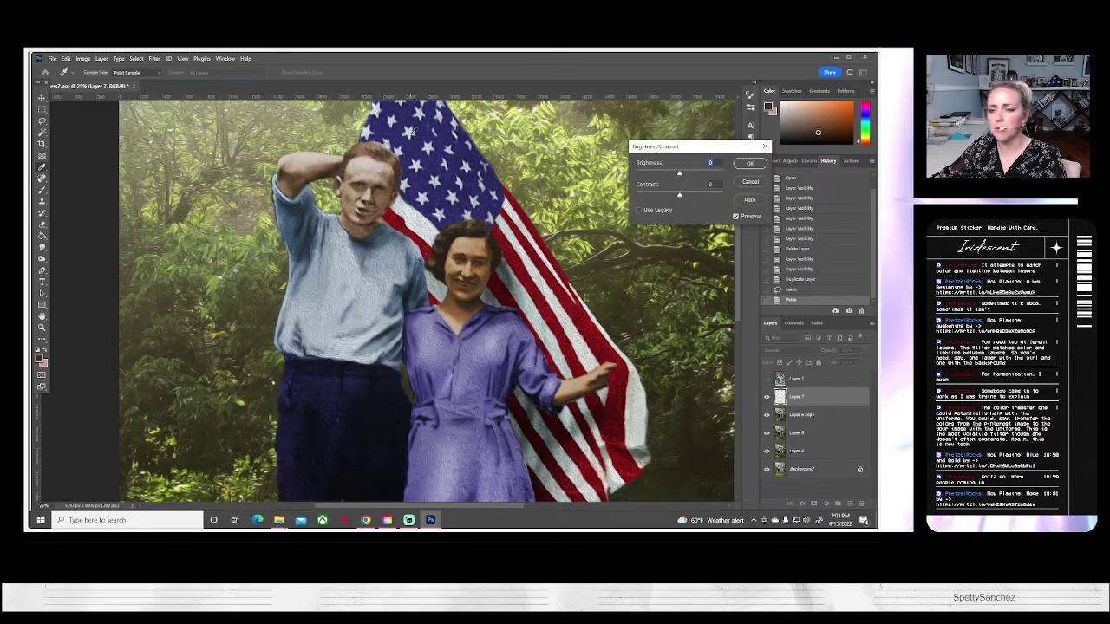
drag(679, 175, 644, 176)
click(751, 164)
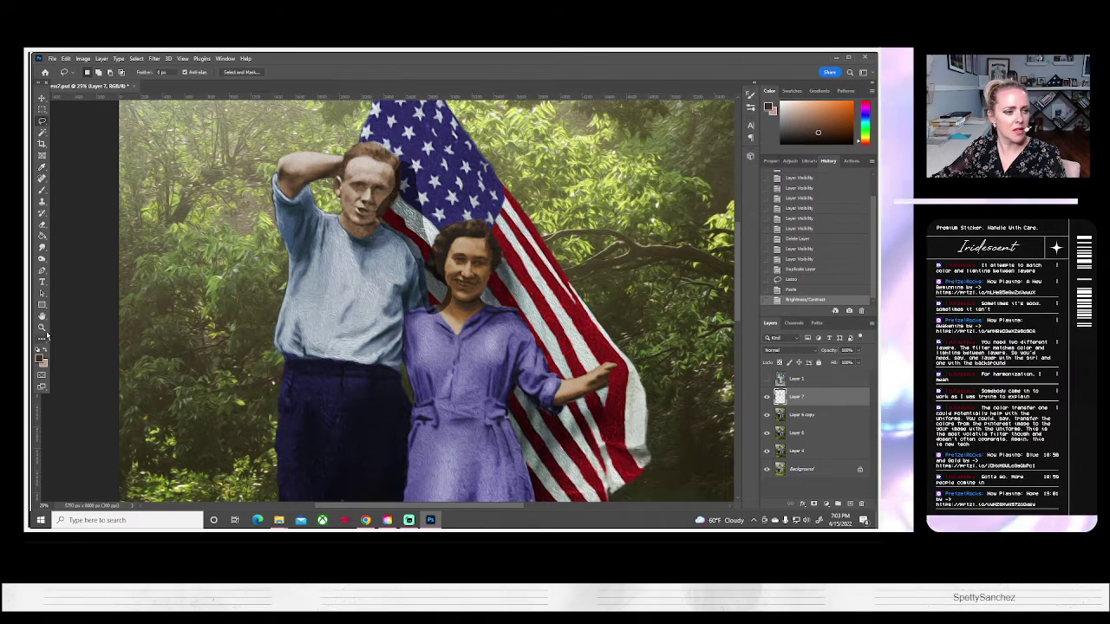
Erase the darkened overlay from the edge of the man's face and hair with a small soft eraser at 100% opacity.
click(41, 327)
click(376, 206)
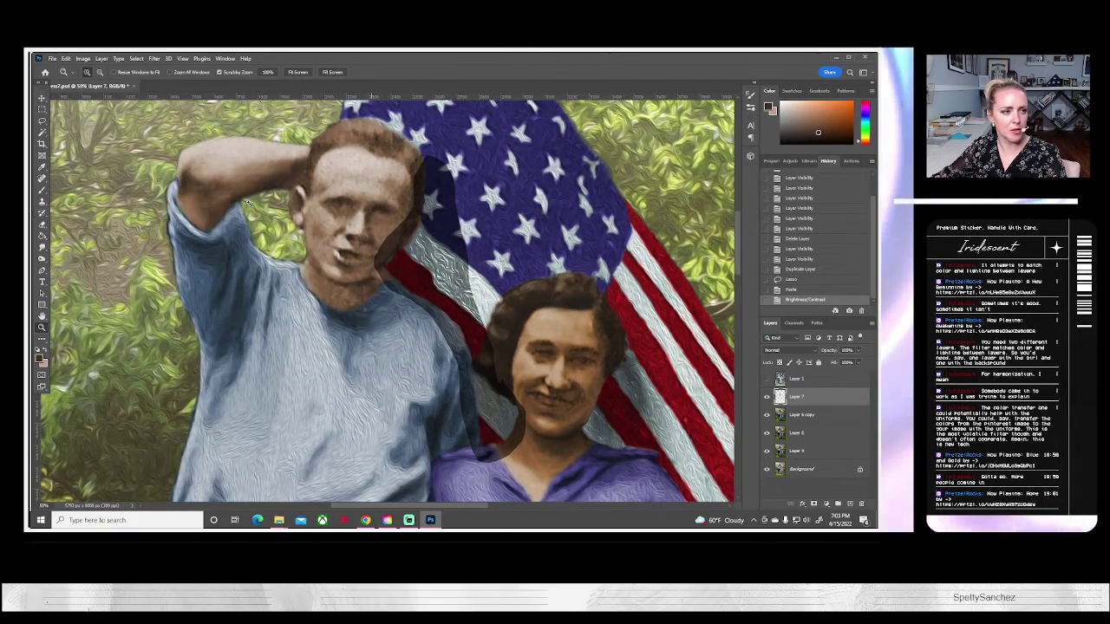
click(42, 224)
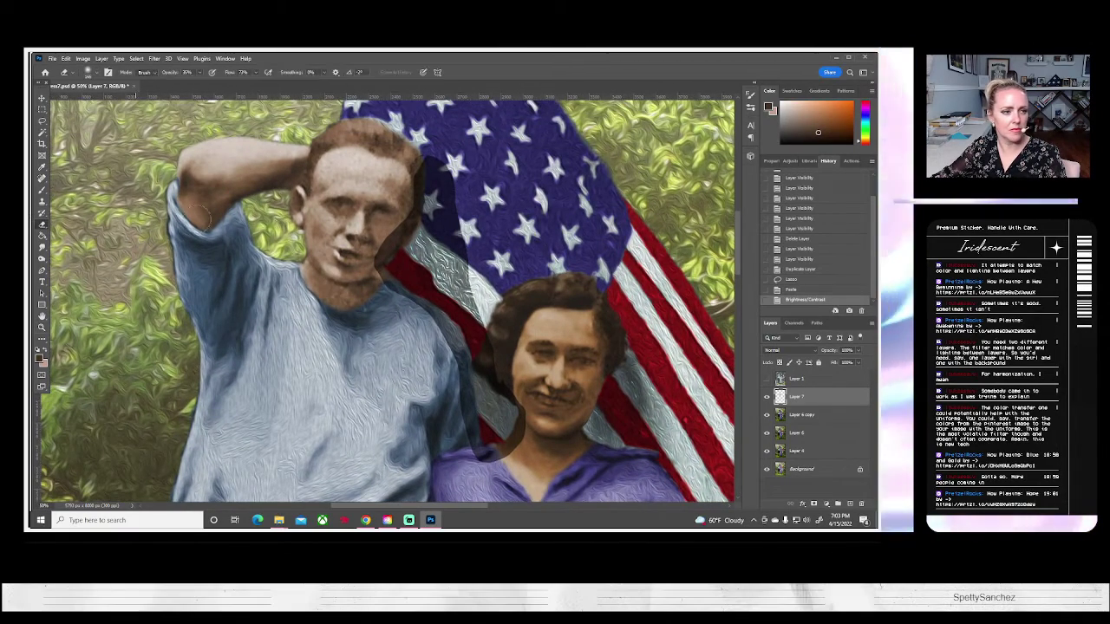
click(94, 74)
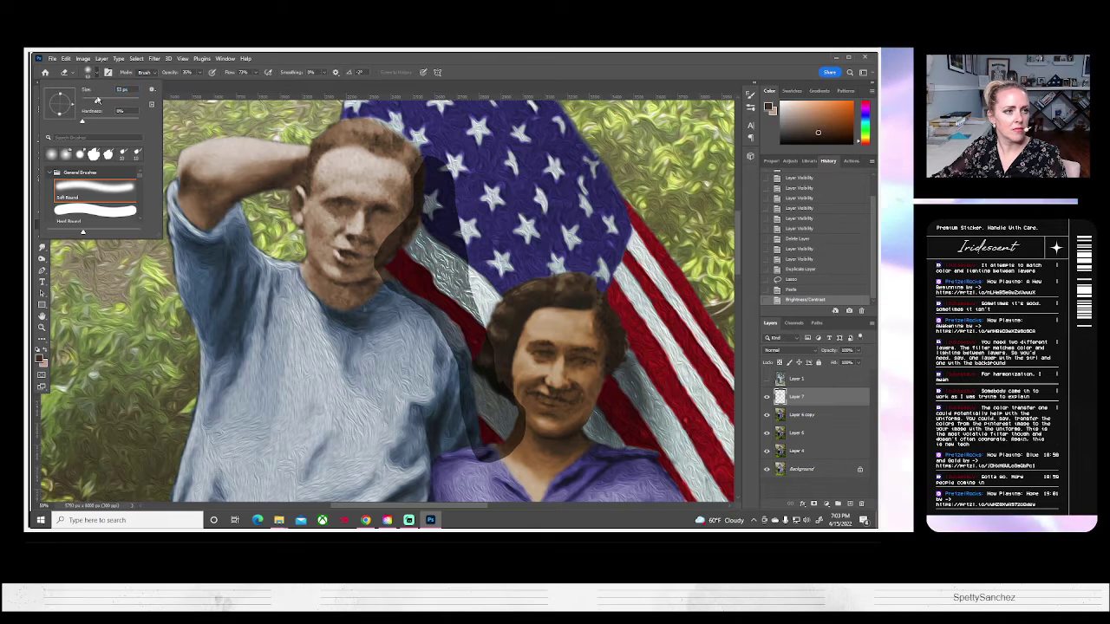
click(97, 100)
click(200, 73)
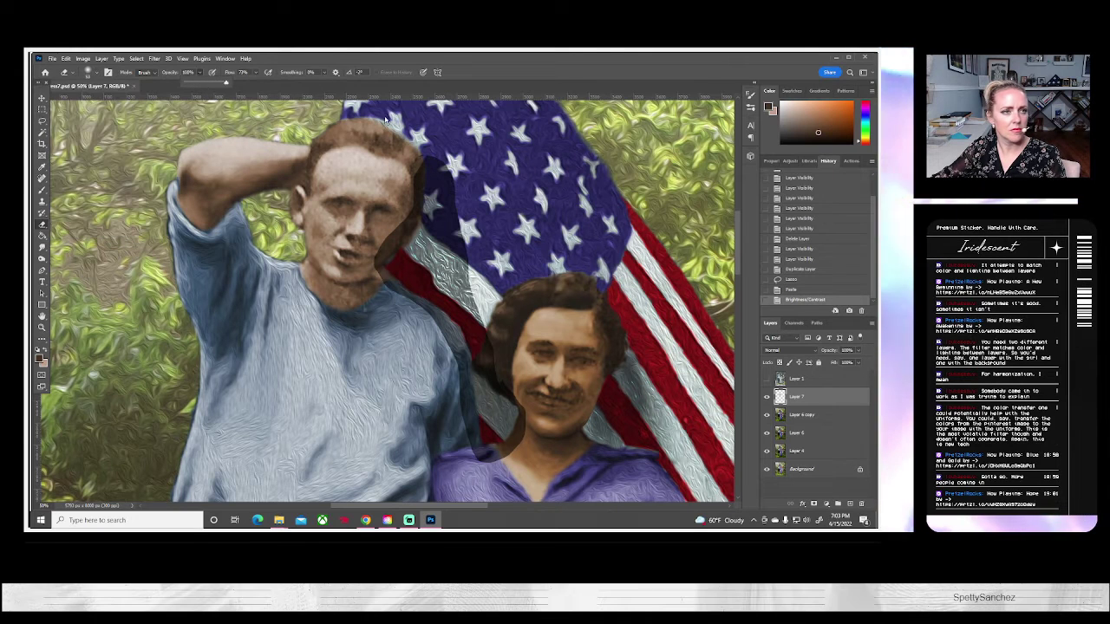
click(415, 163)
mouse_move(419, 159)
mouse_down()
mouse_move(420, 172)
mouse_move(422, 156)
mouse_move(437, 164)
mouse_move(462, 198)
mouse_up()
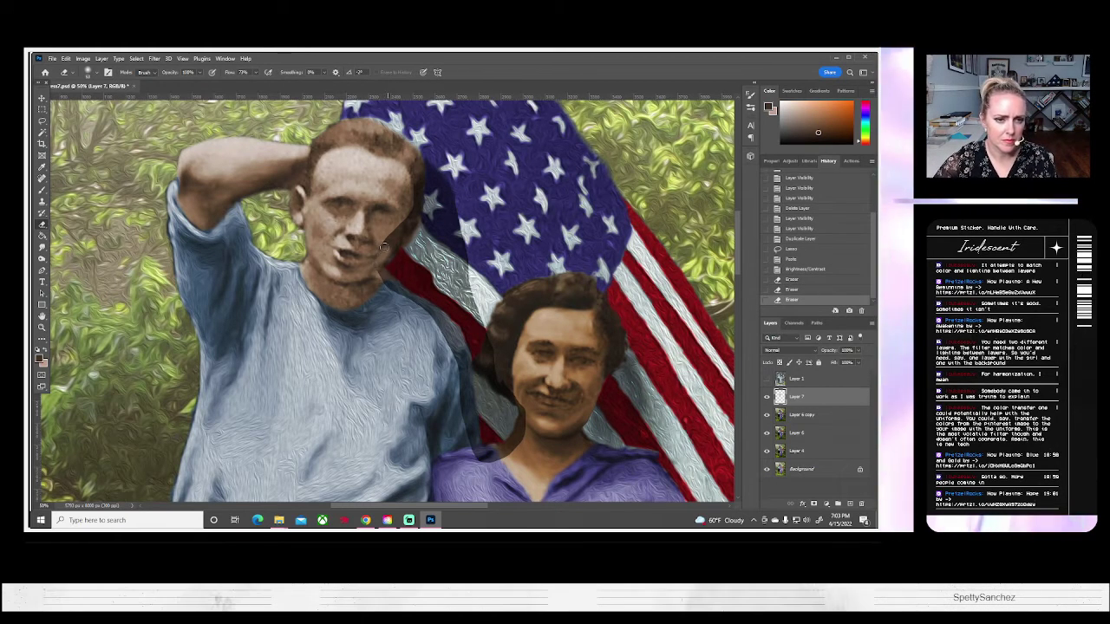
drag(382, 247, 411, 206)
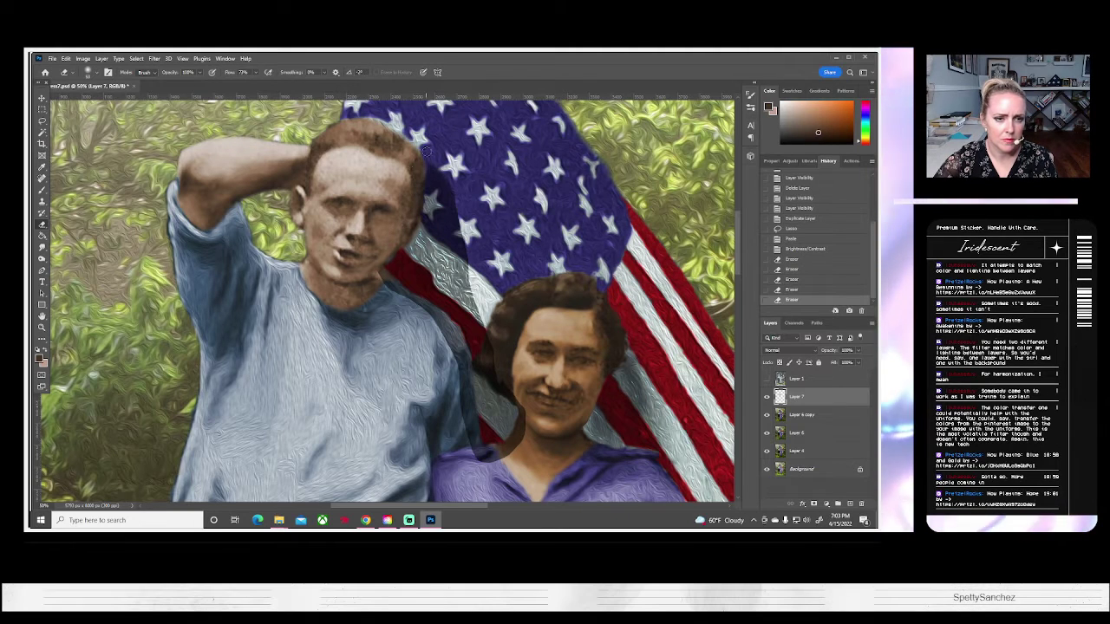
click(426, 151)
Erase the darkened overlay from the man's neck, shoulder and sleeve and from the woman's hair, face and collar.
drag(381, 262, 425, 314)
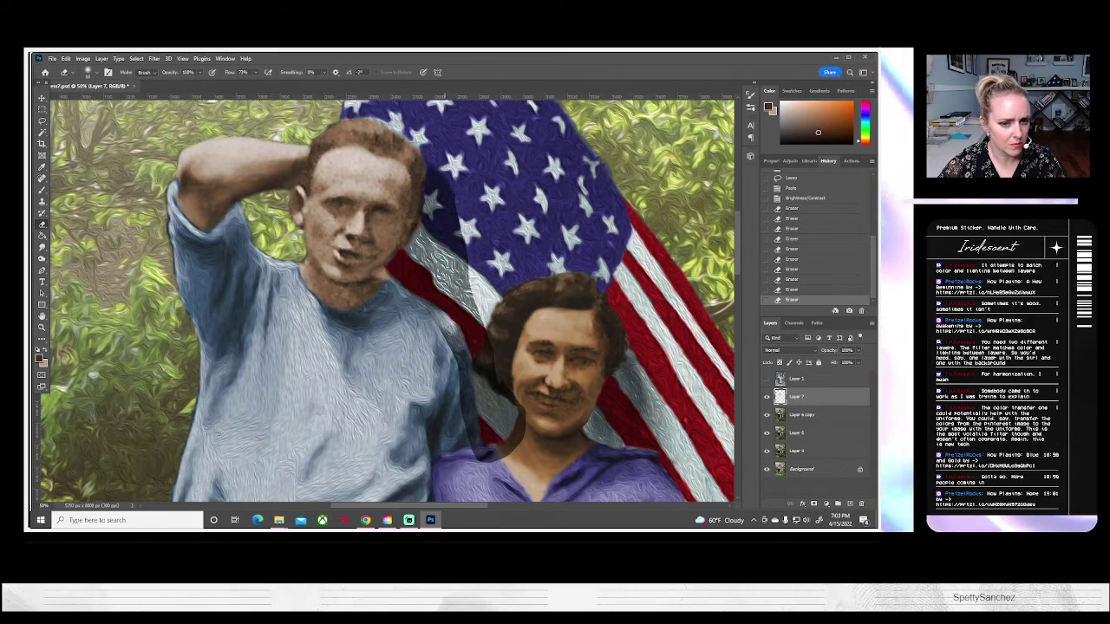
drag(442, 332, 416, 327)
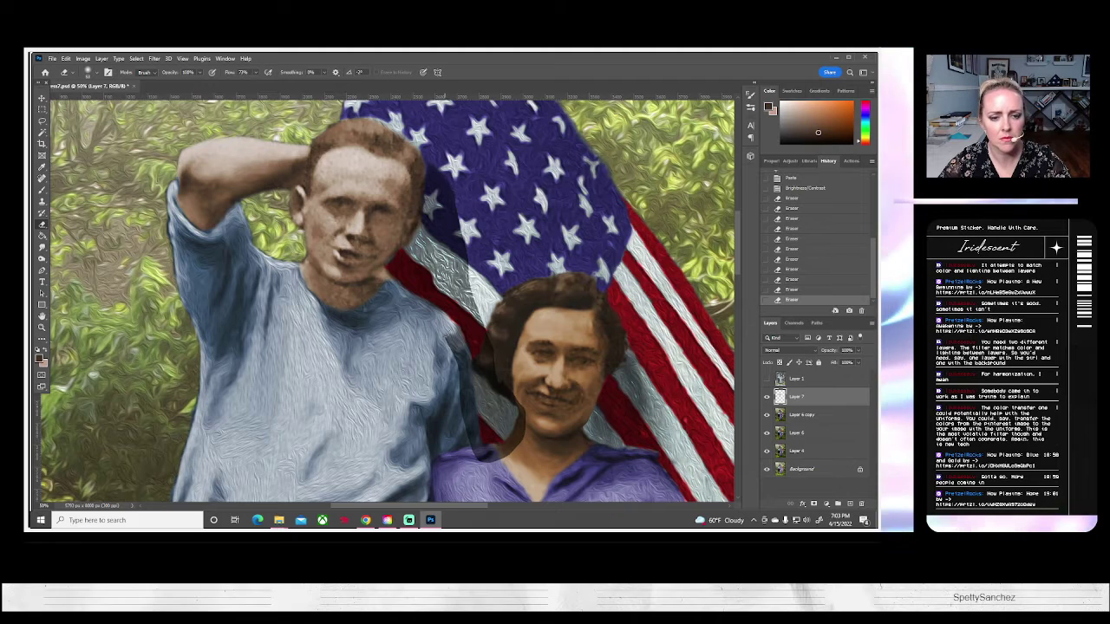
click(453, 337)
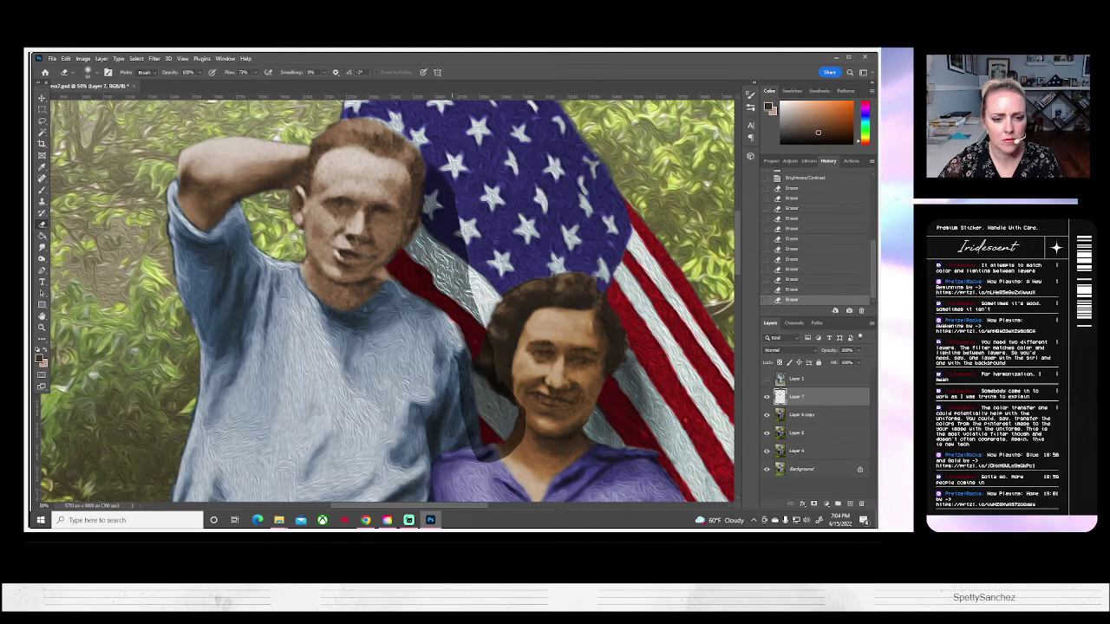
click(460, 403)
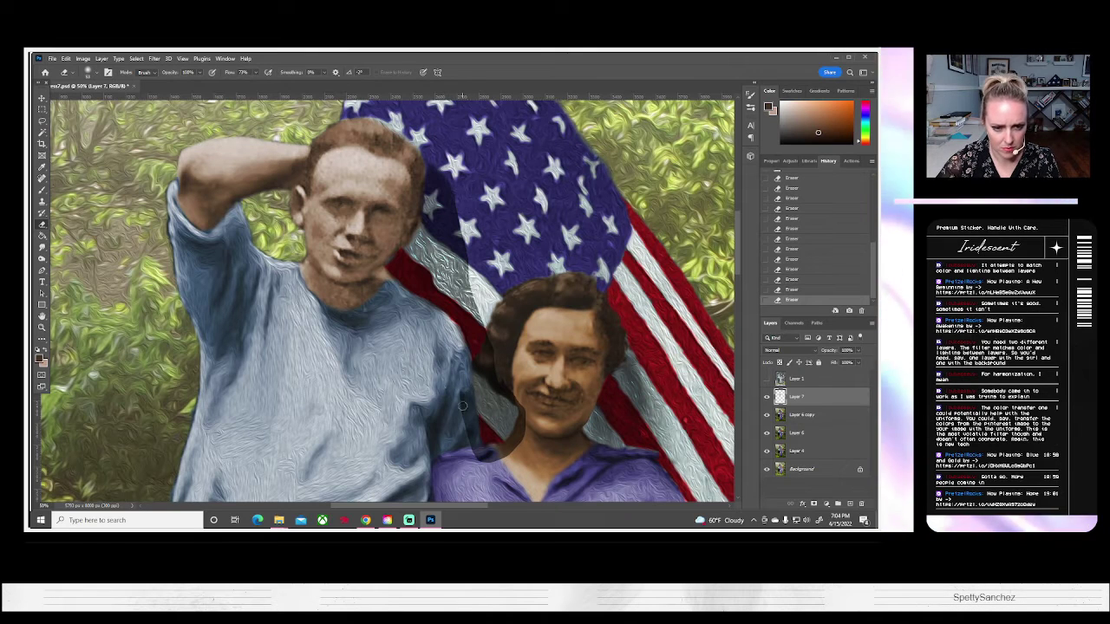
drag(465, 434, 466, 383)
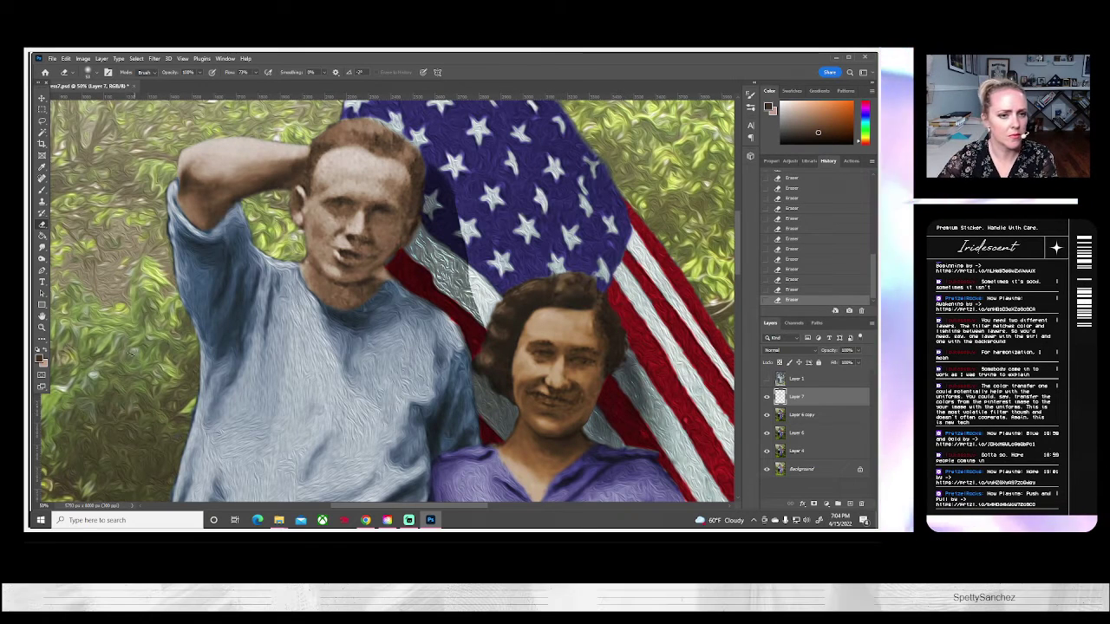
Soften the darkened strip beside the woman's head using a larger soft eraser at reduced opacity.
click(41, 327)
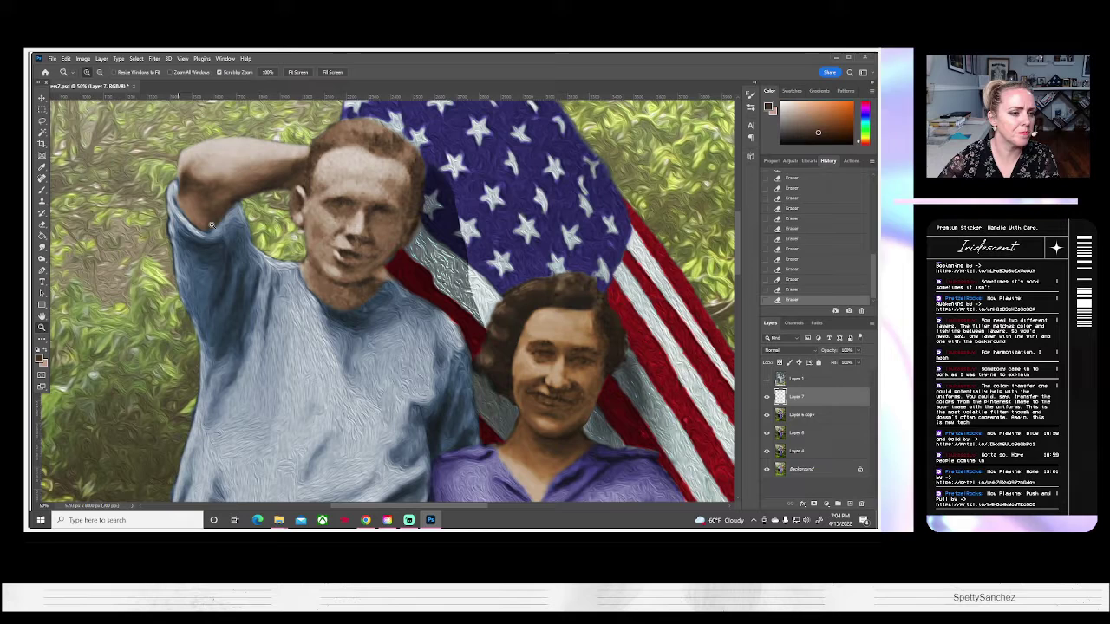
click(299, 73)
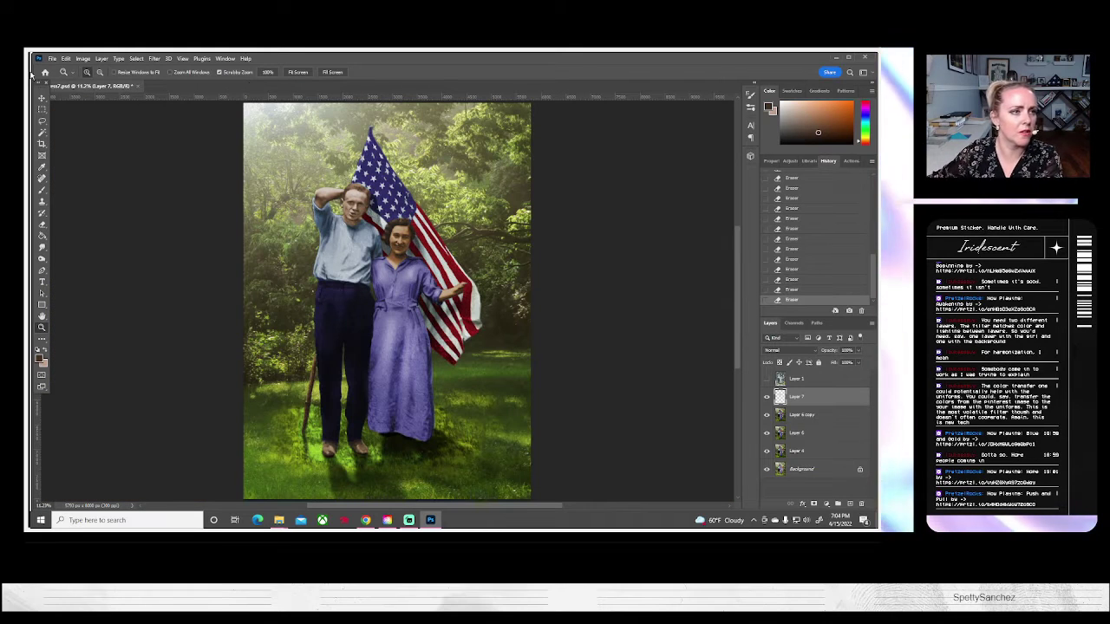
click(41, 224)
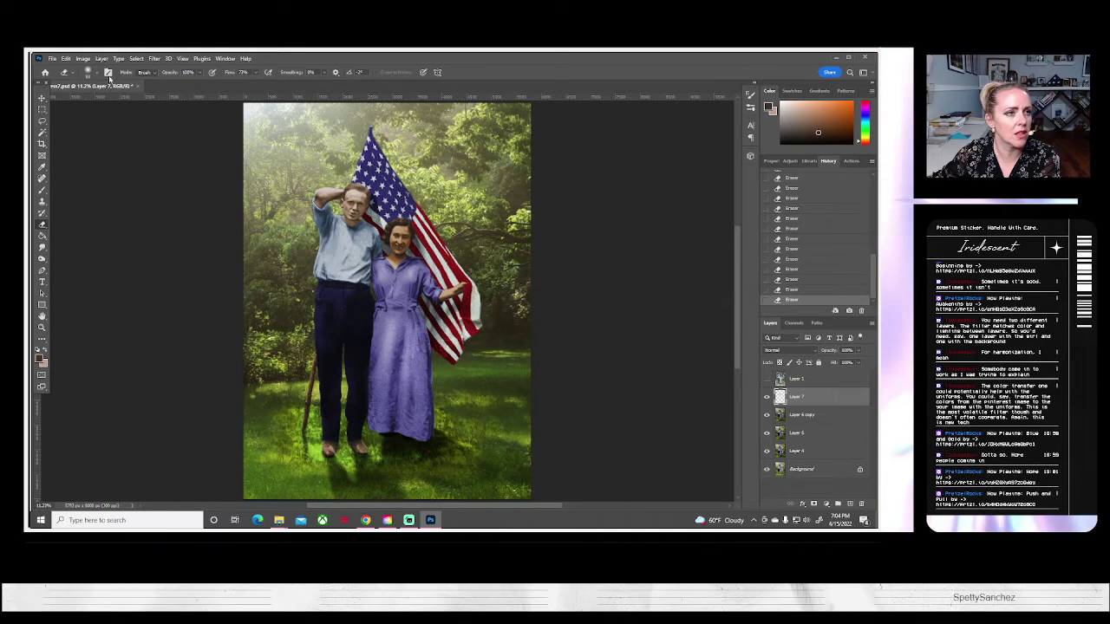
click(96, 72)
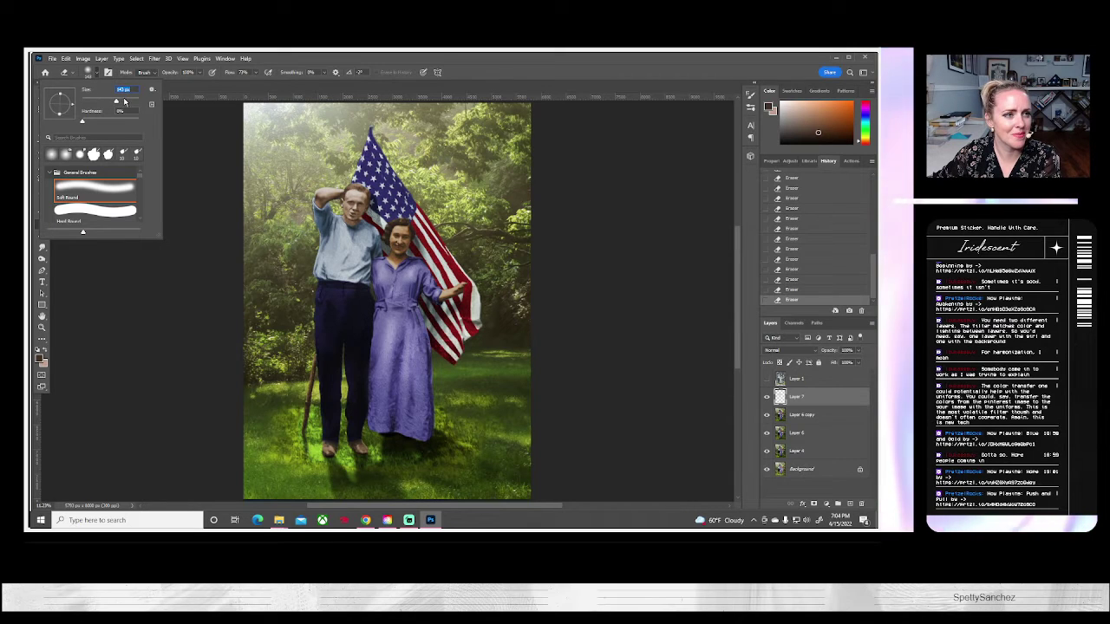
click(124, 101)
click(362, 188)
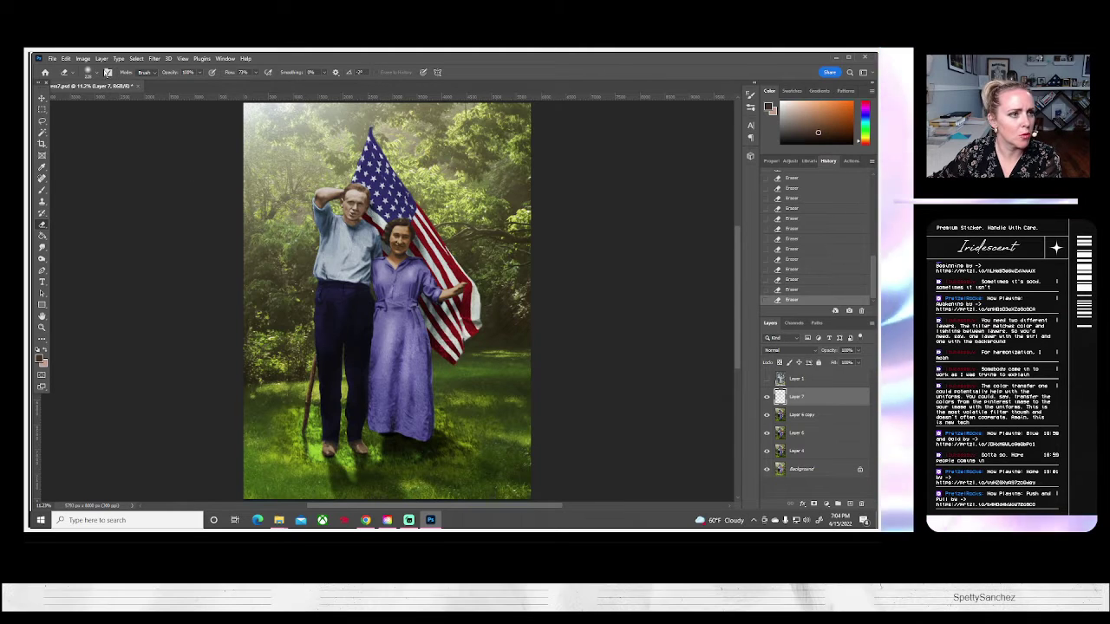
click(201, 73)
drag(180, 86, 168, 85)
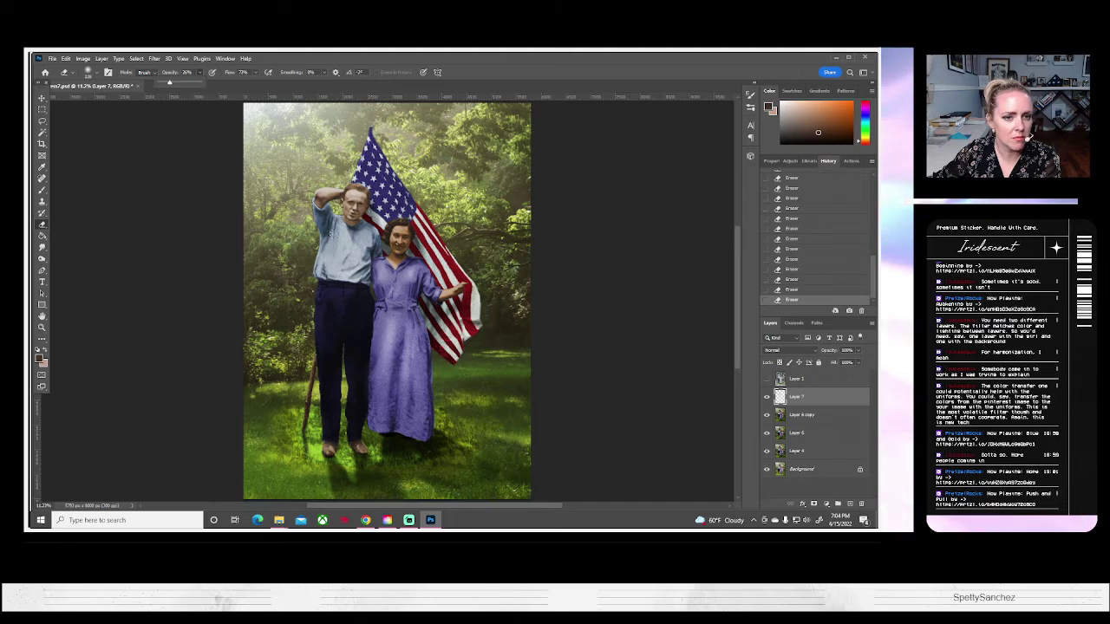
click(386, 241)
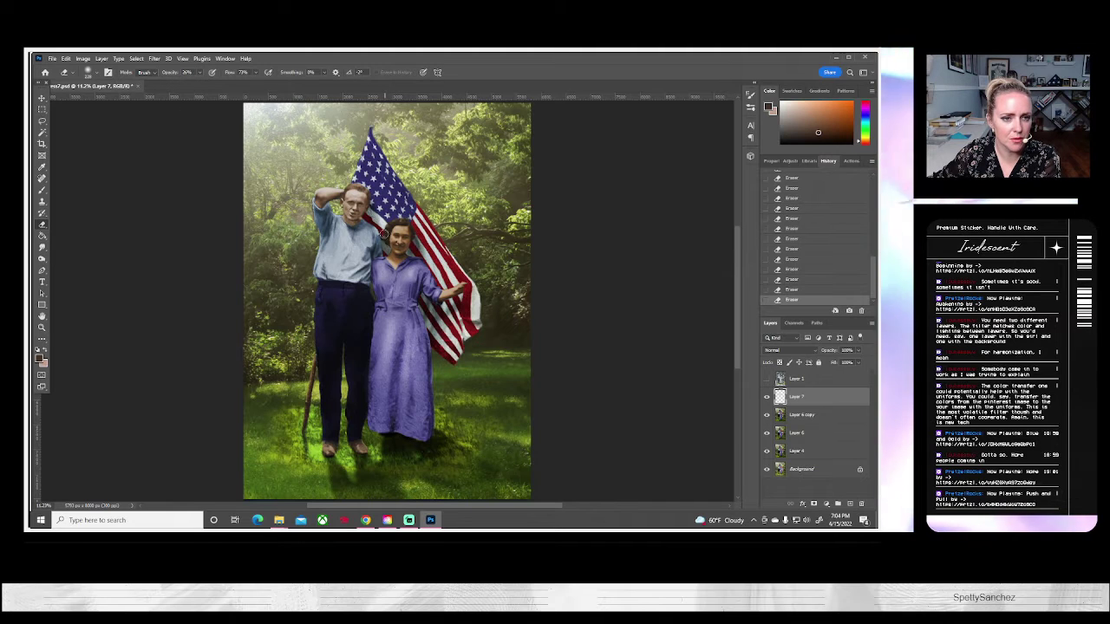
Burn the midtones of the flag strip between the man's and woman's heads to deepen its shadow.
click(42, 259)
key(o)
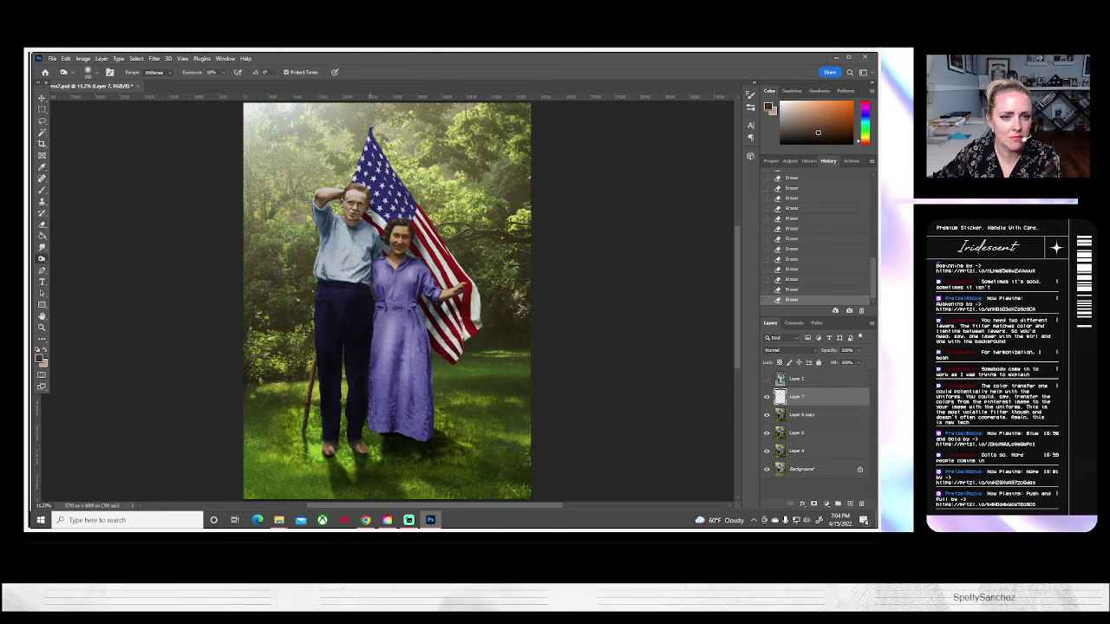
mouse_move(369, 212)
mouse_down()
mouse_move(379, 257)
mouse_move(381, 247)
mouse_up()
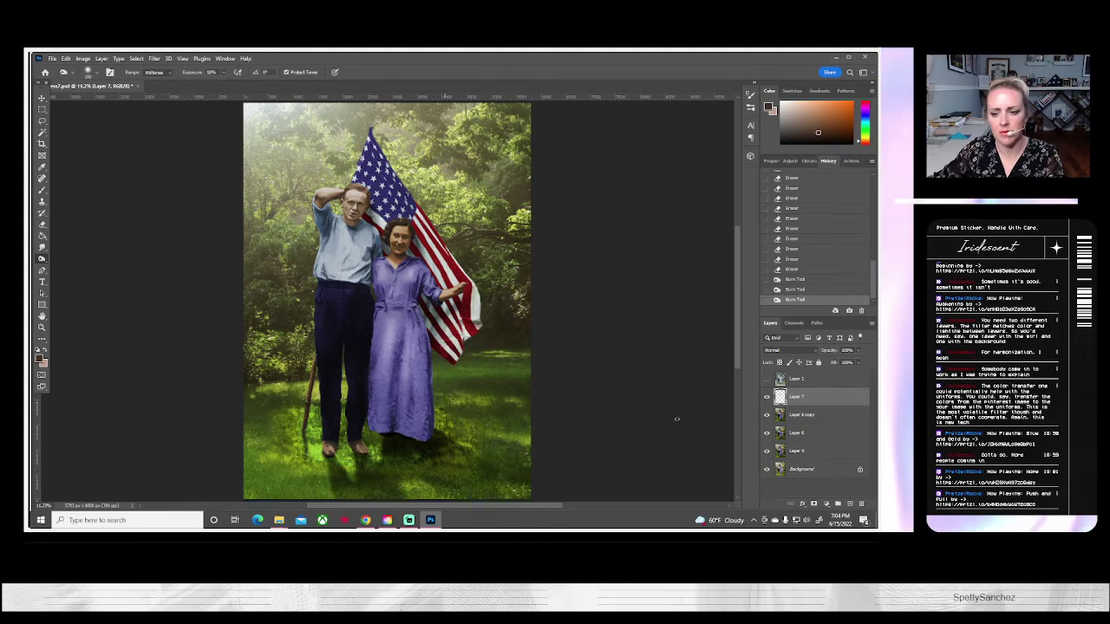
Merge Layer 7 with Layer 6 copy and duplicate the merged layer under the default name.
shift+click(802, 414)
right_click(803, 415)
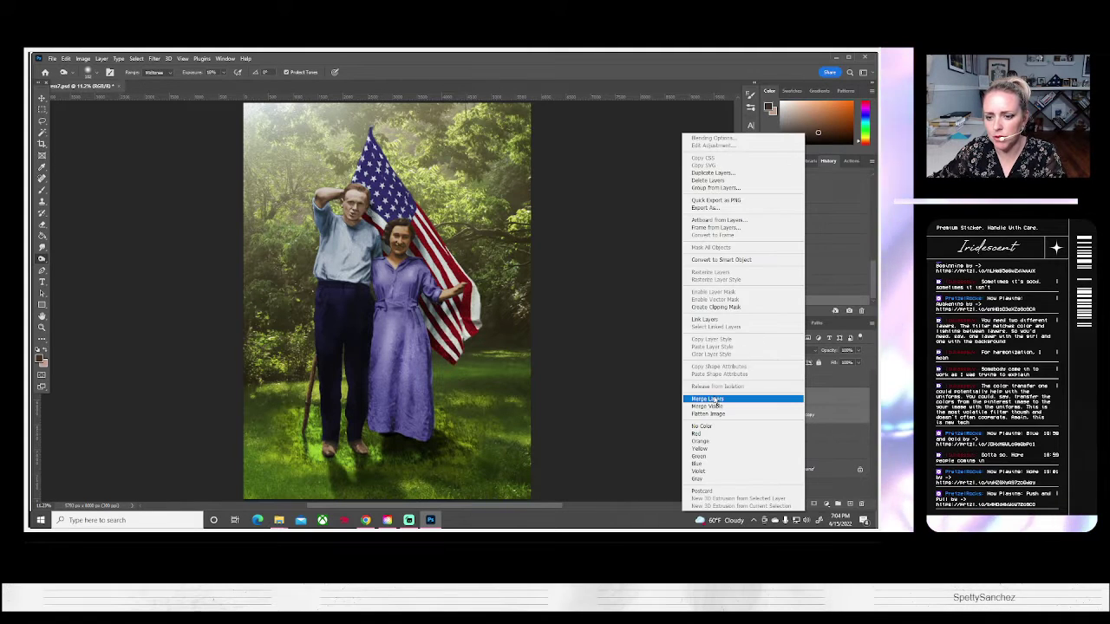
click(713, 399)
right_click(795, 395)
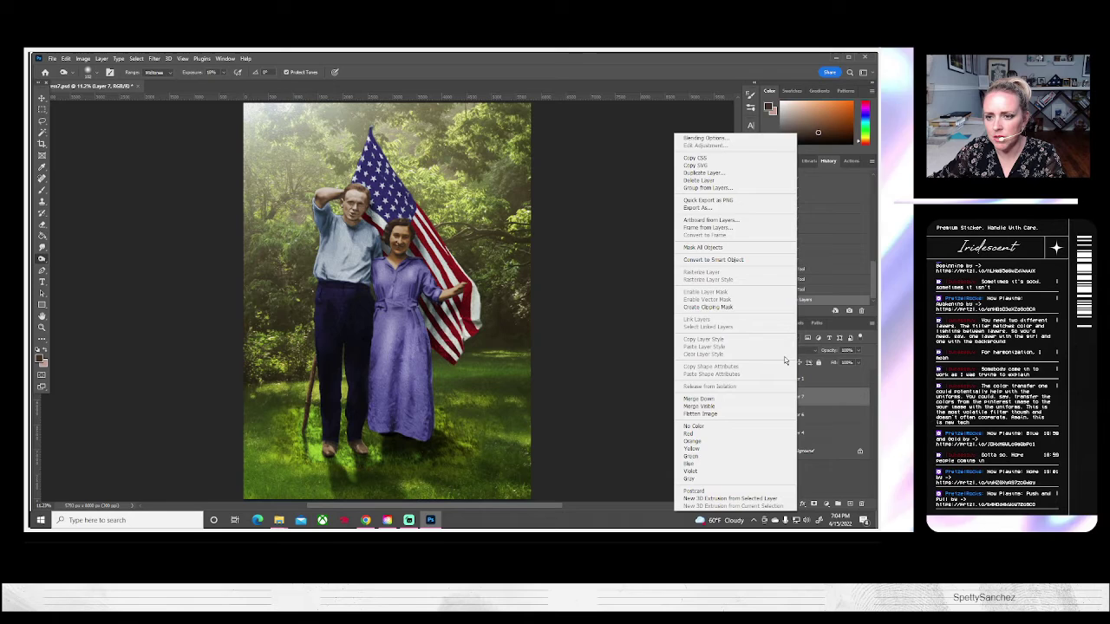
click(703, 173)
click(527, 184)
Save the document with Save As under the name progress7.psd.
click(52, 59)
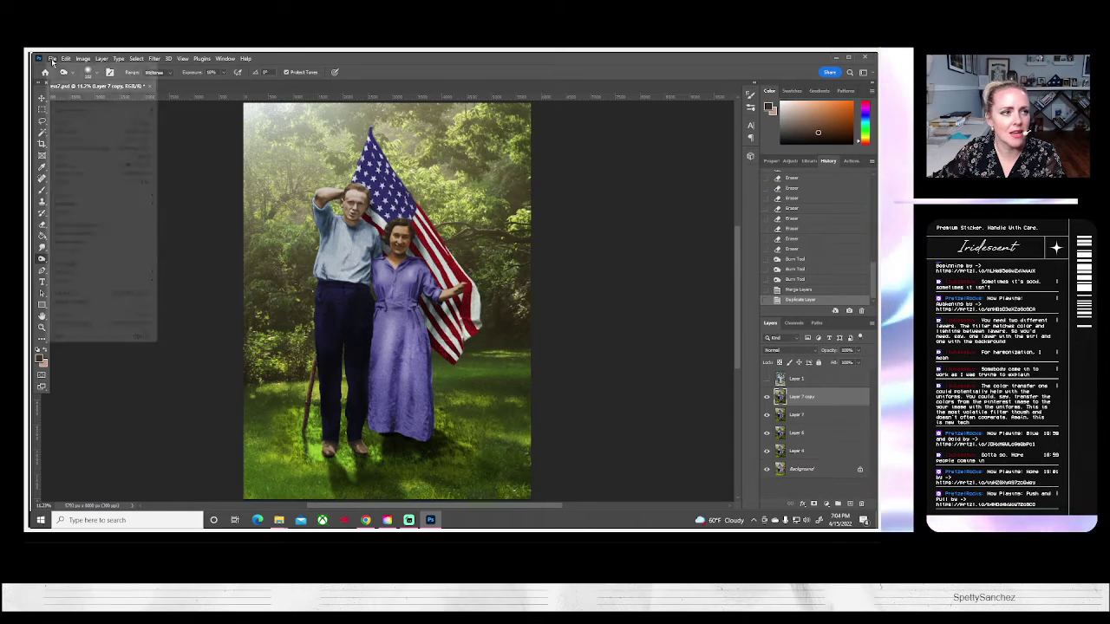
click(69, 165)
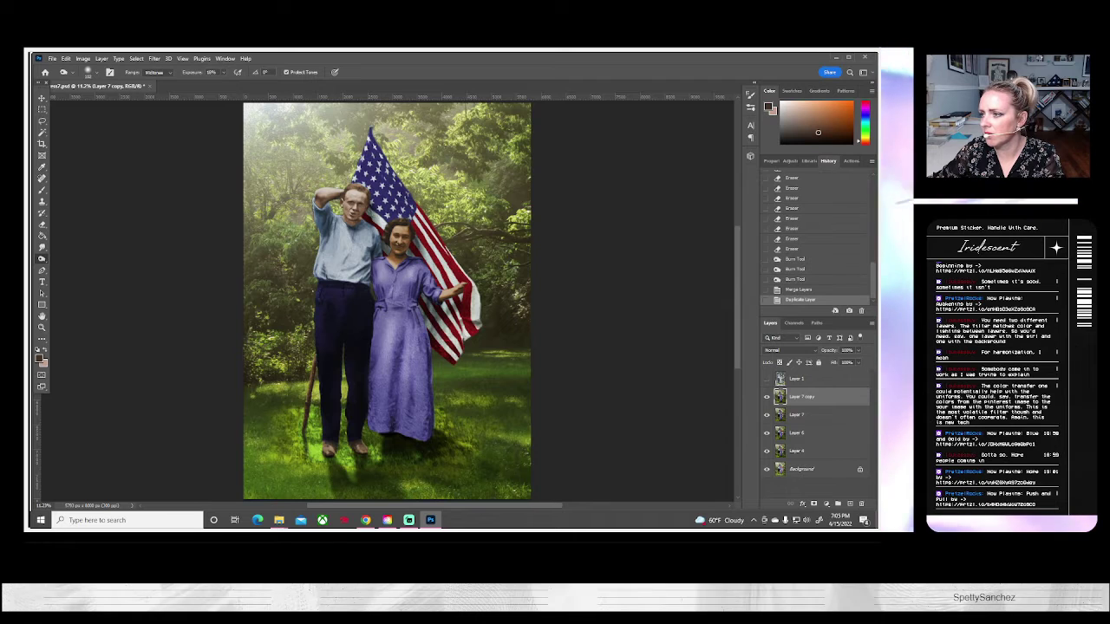
click(549, 183)
click(550, 183)
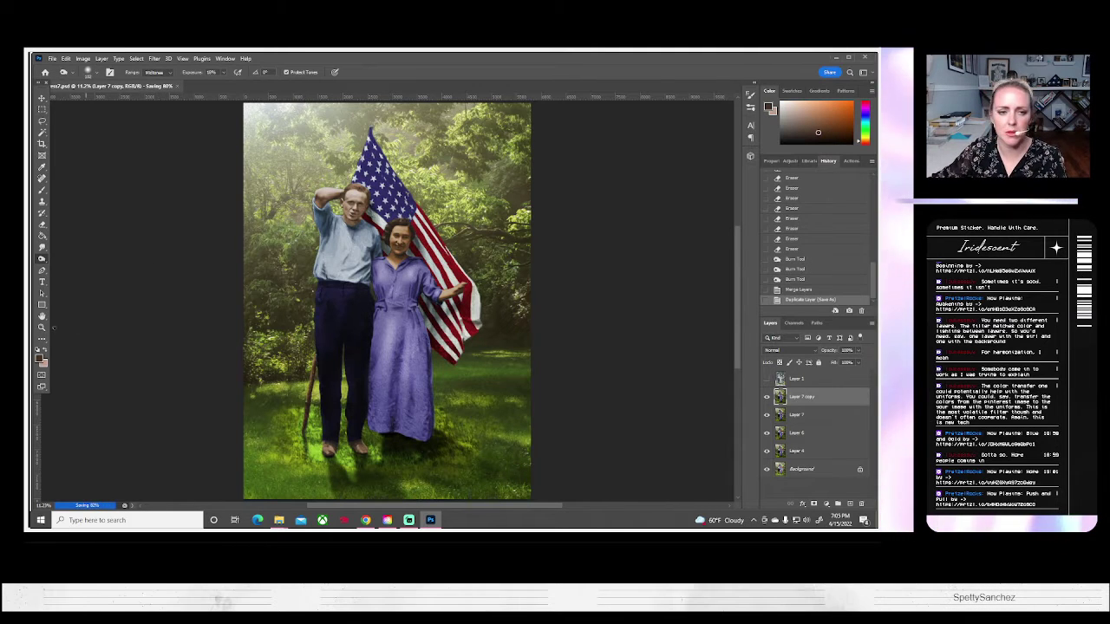
Examine the man's and woman's faces and the flag area between them up close.
key(z)
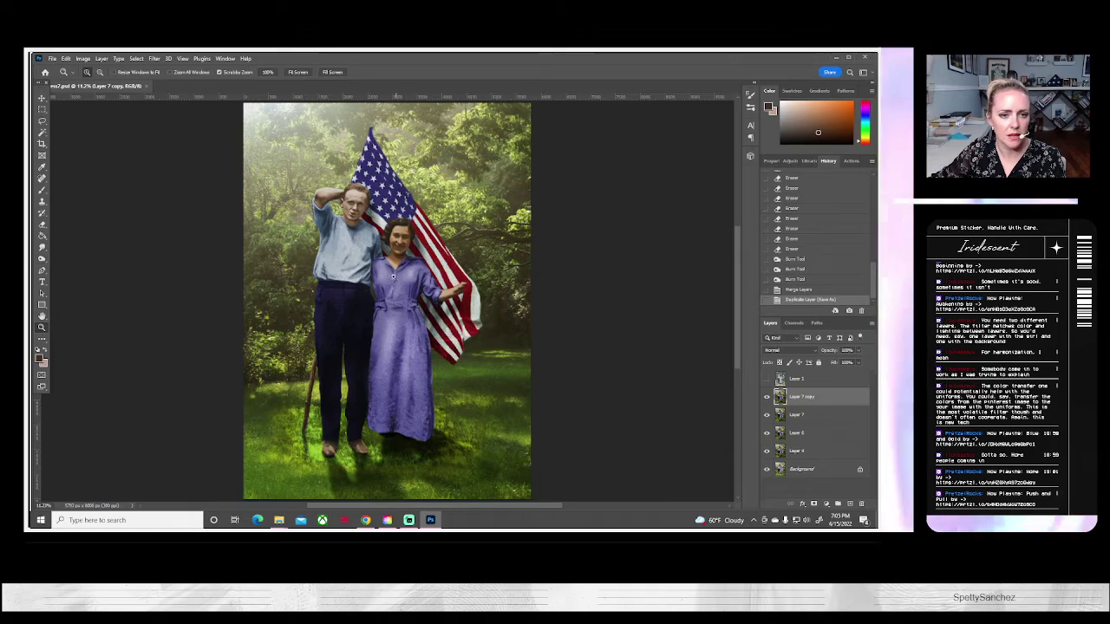
drag(355, 218, 345, 269)
scroll(458, 321, up, 1)
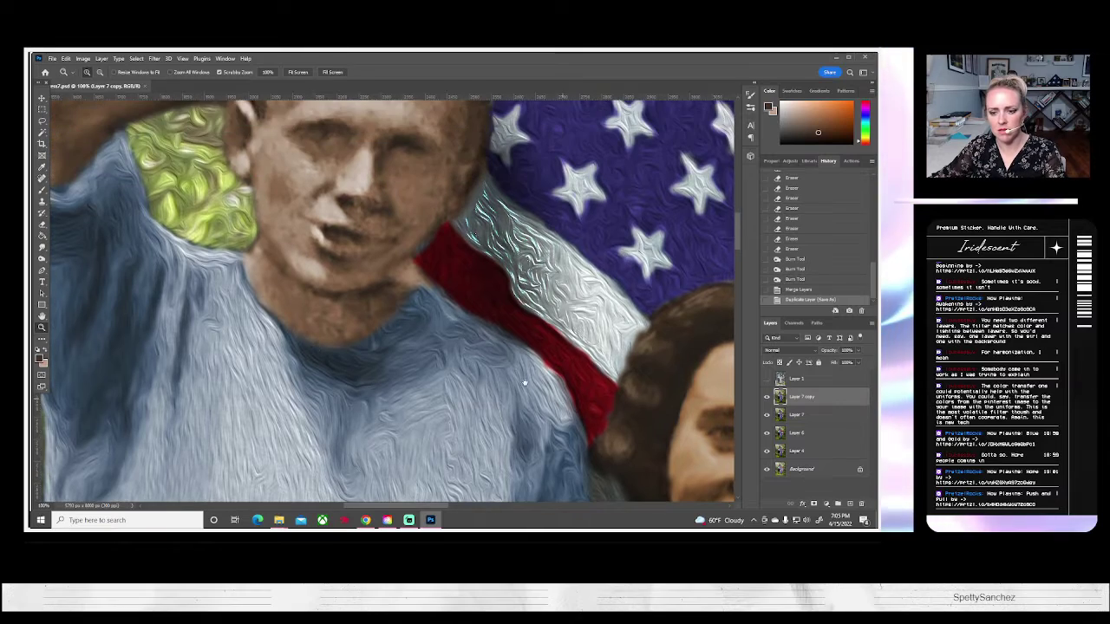
drag(524, 382, 249, 214)
drag(512, 337, 502, 305)
click(494, 300)
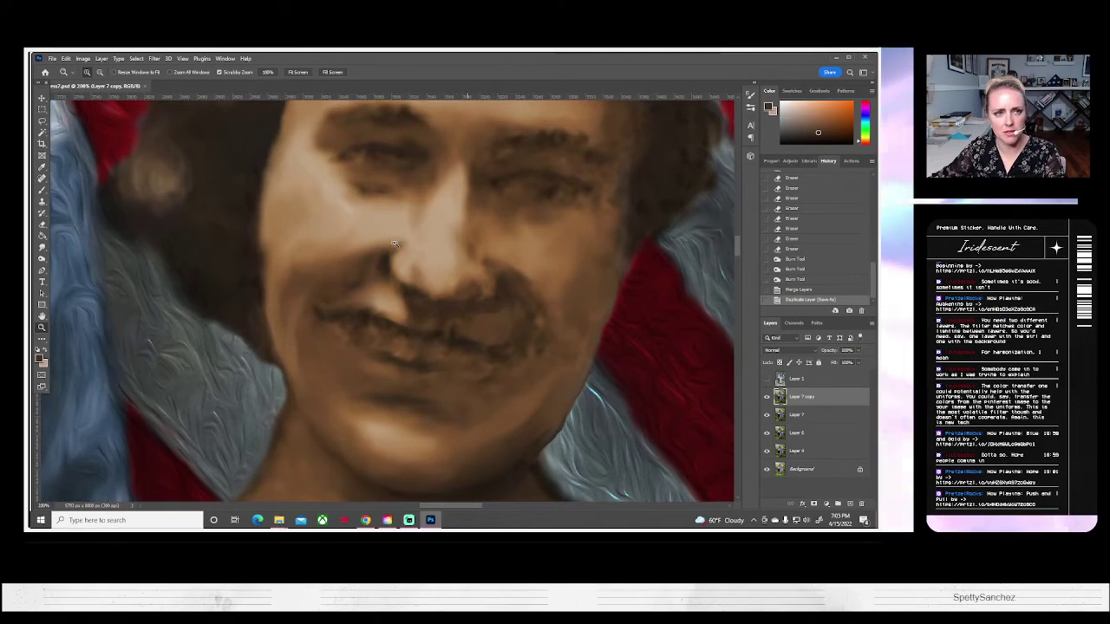
click(100, 72)
click(400, 327)
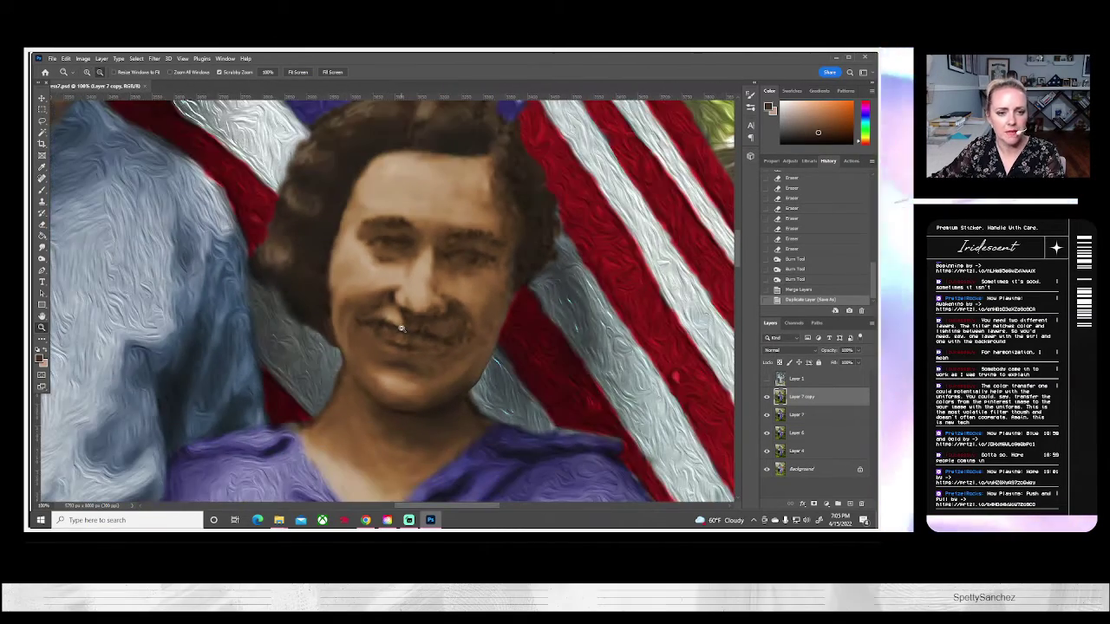
click(401, 329)
click(414, 332)
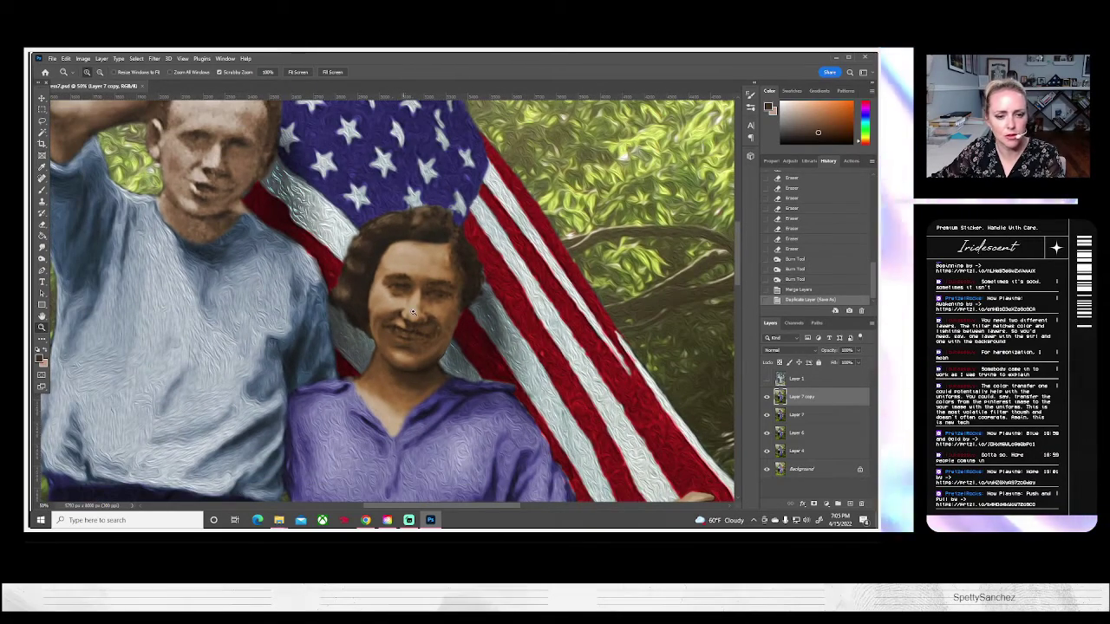
click(414, 314)
click(412, 312)
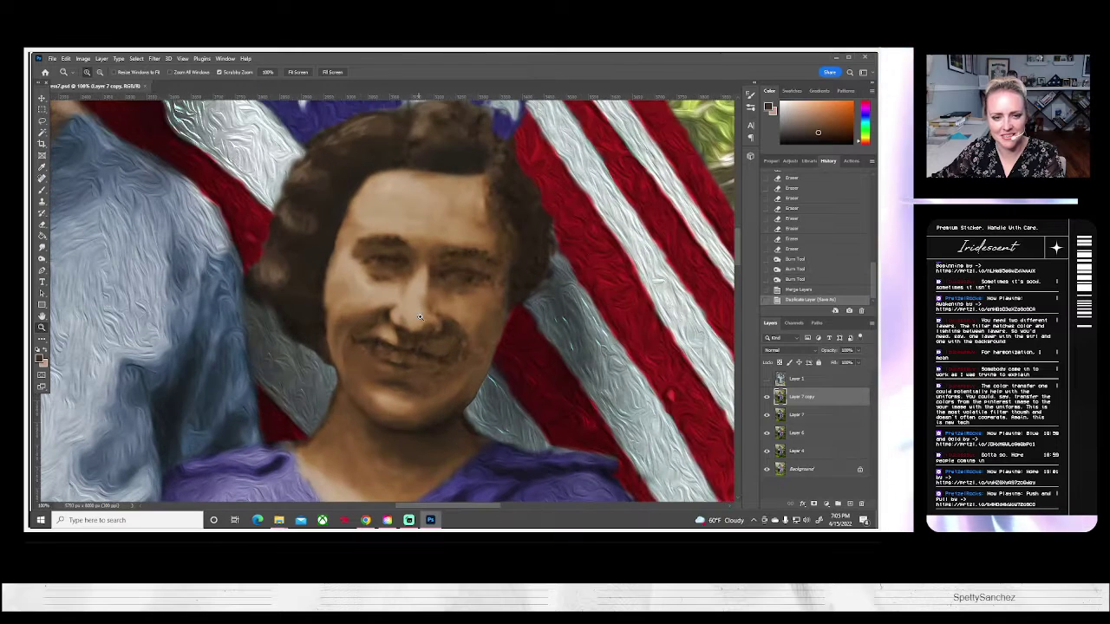
scroll(417, 314, down, 2)
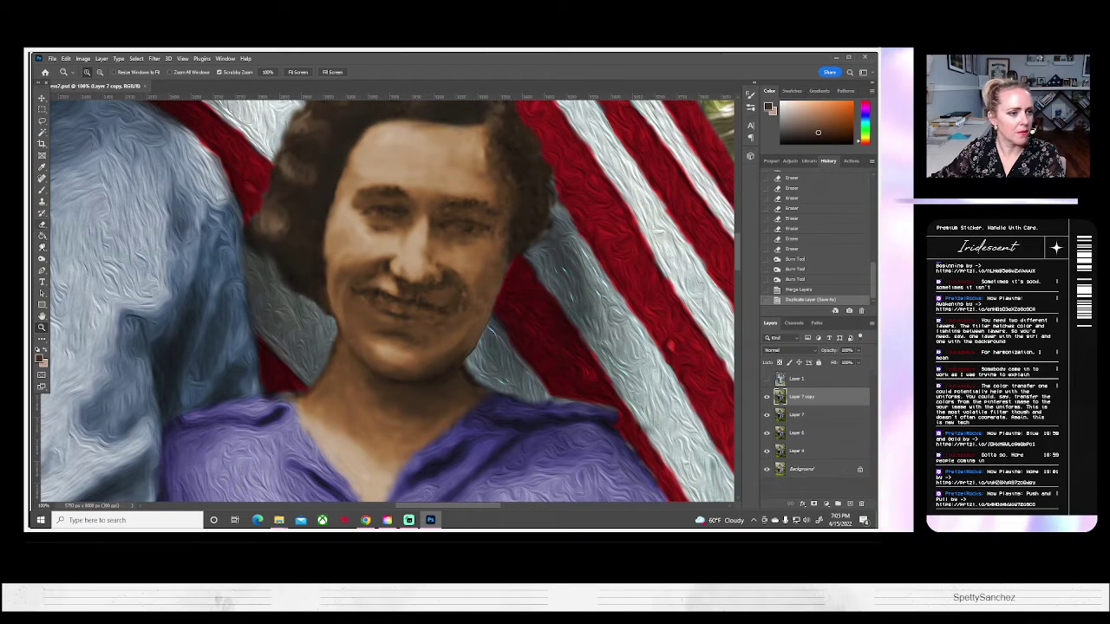
Burn the midtones of both of the woman's eyes on Layer 7 copy with a smaller soft brush at 0% hardness.
click(42, 248)
click(41, 259)
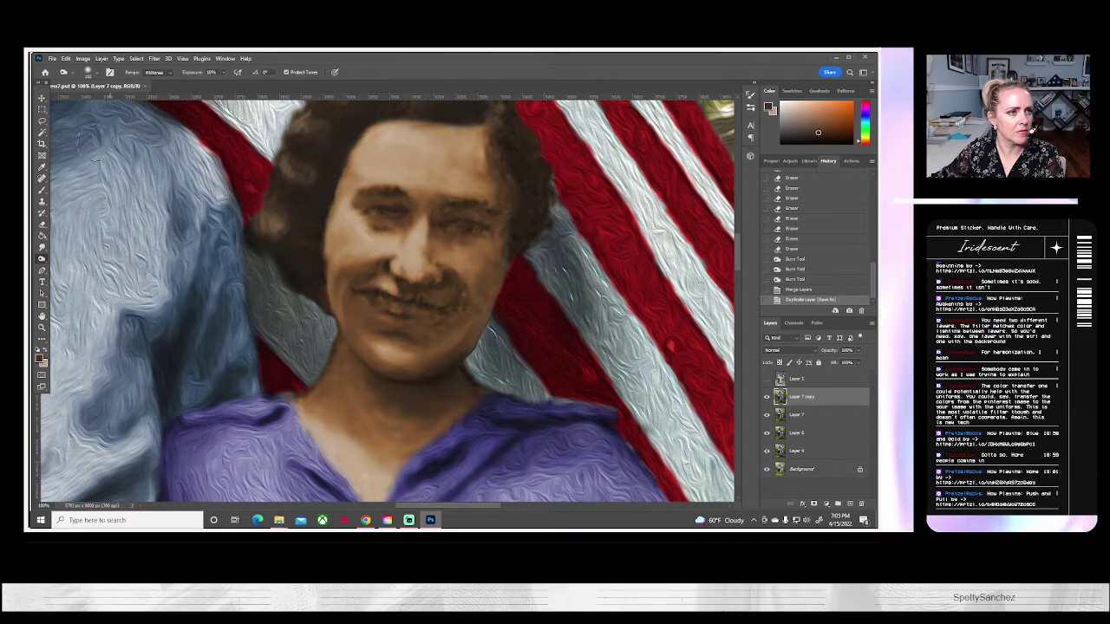
right_click(42, 260)
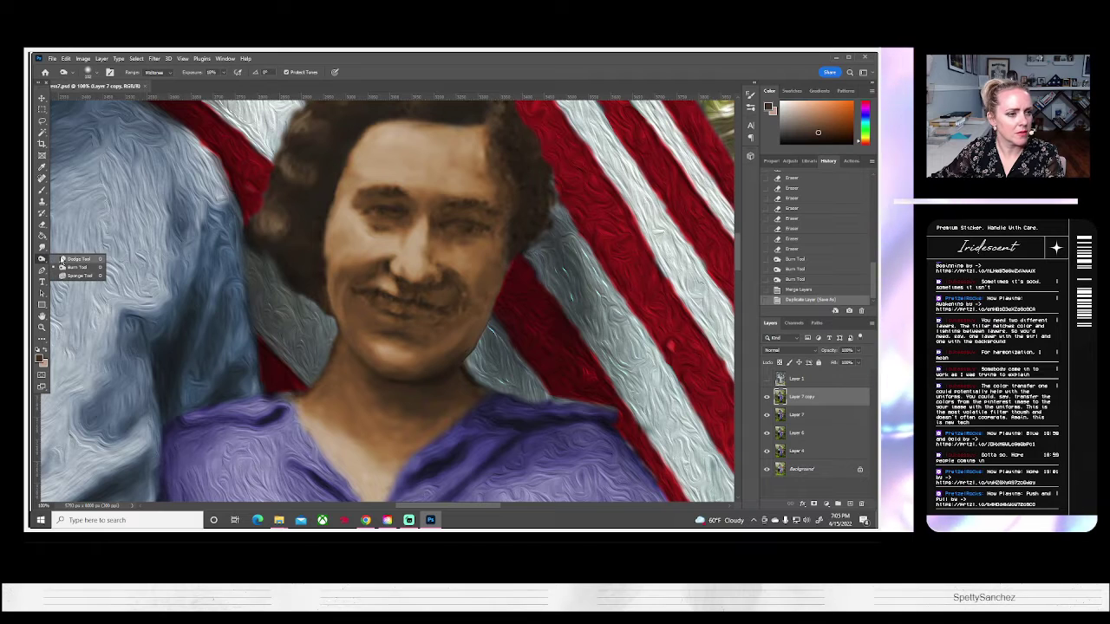
click(63, 259)
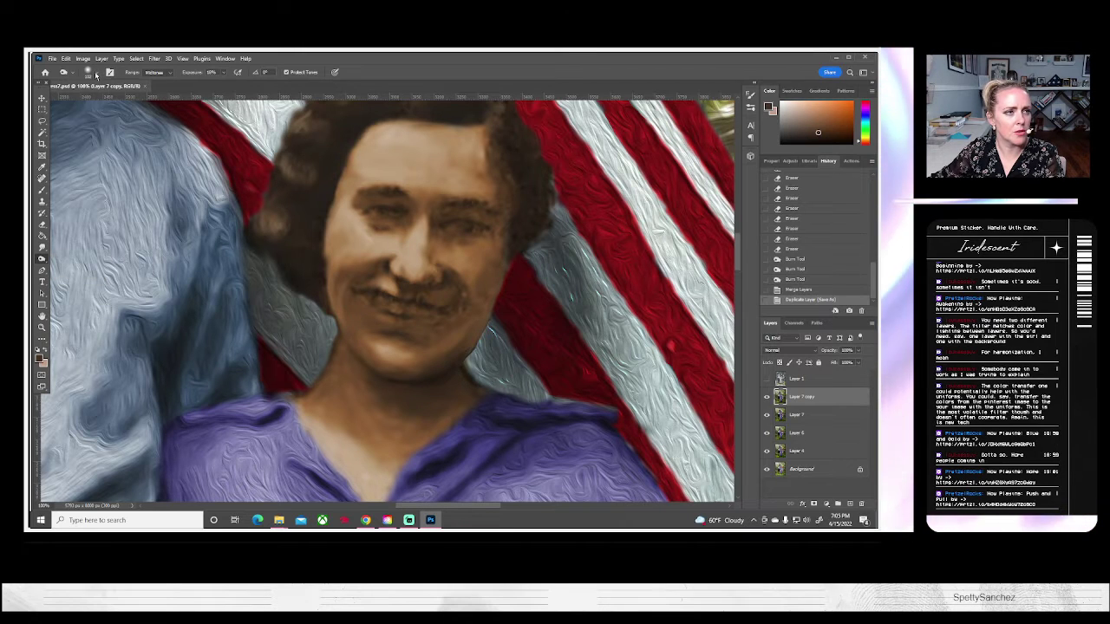
click(90, 73)
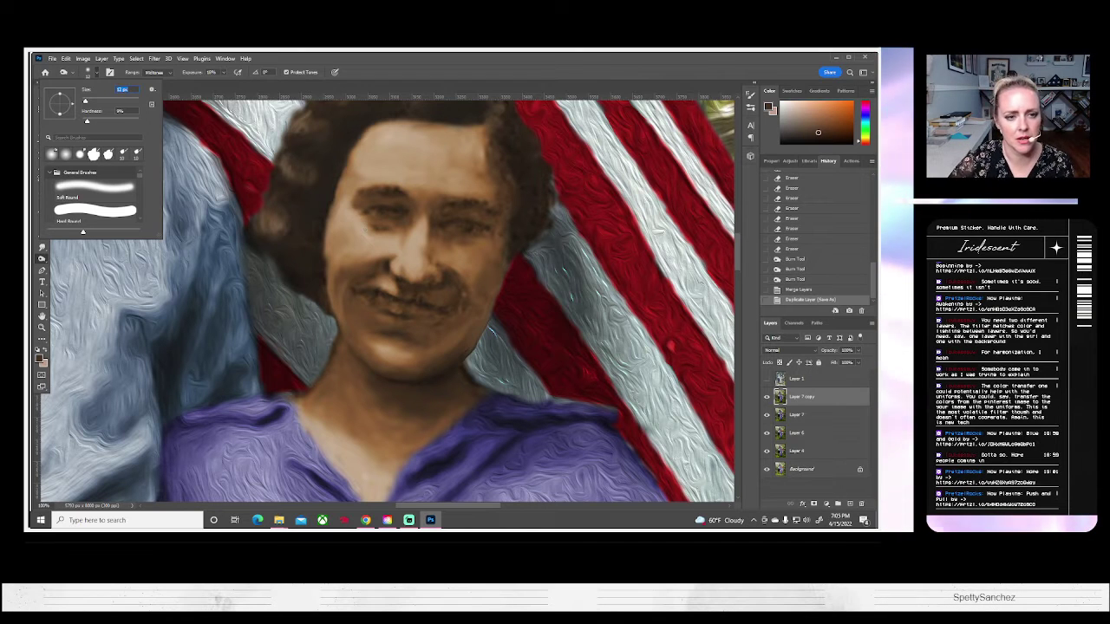
click(375, 226)
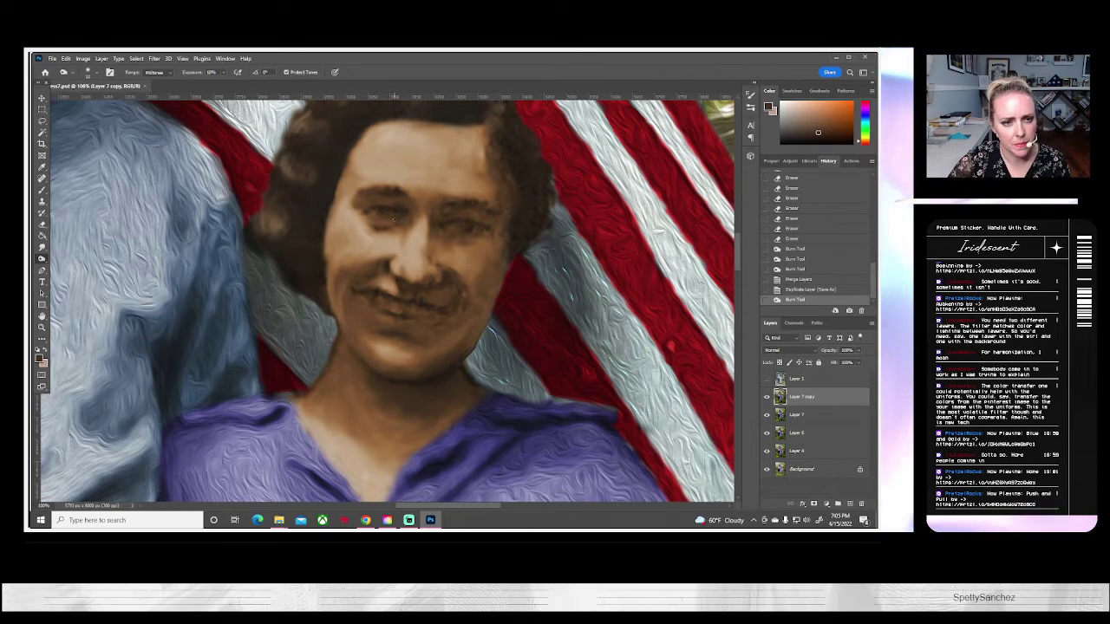
mouse_move(359, 213)
mouse_down()
mouse_move(400, 218)
mouse_move(373, 218)
mouse_move(415, 226)
mouse_move(390, 214)
mouse_up()
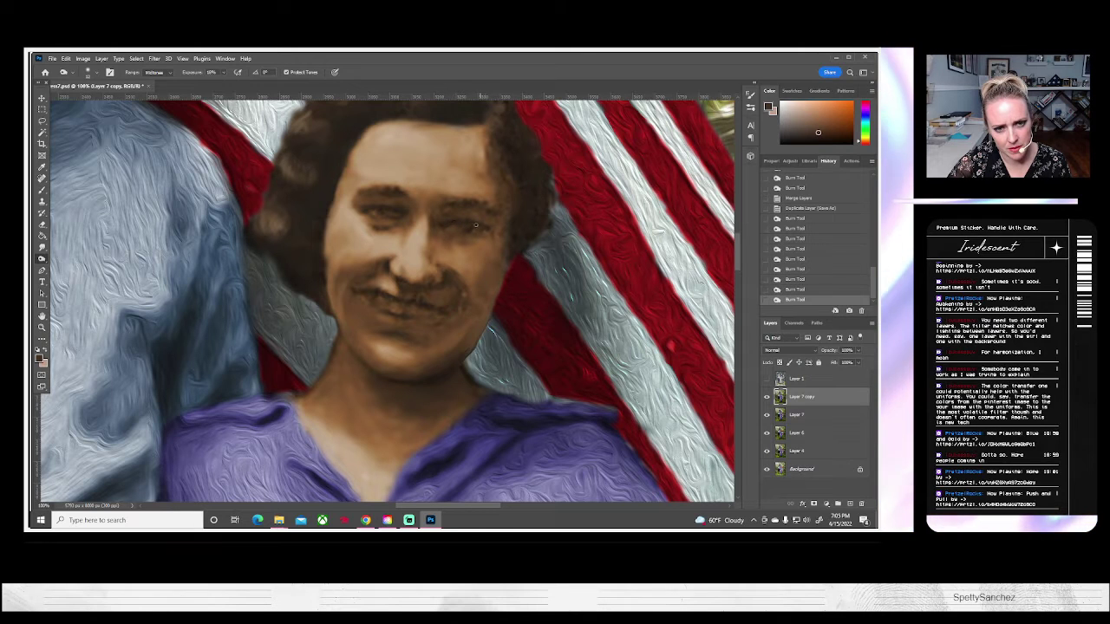
drag(490, 232, 467, 229)
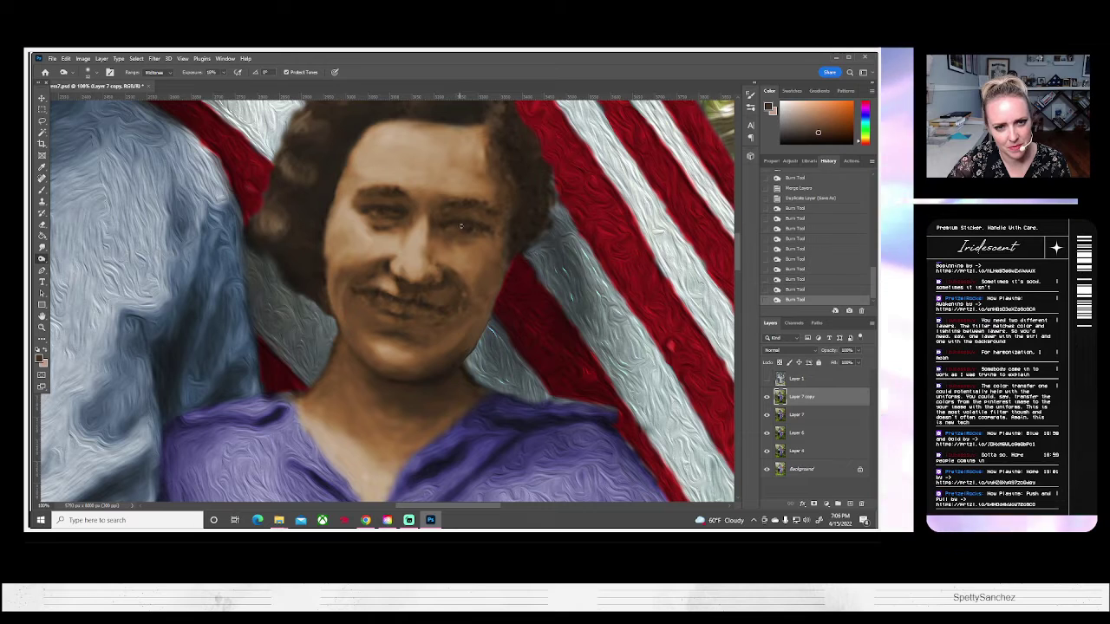
drag(460, 226, 472, 229)
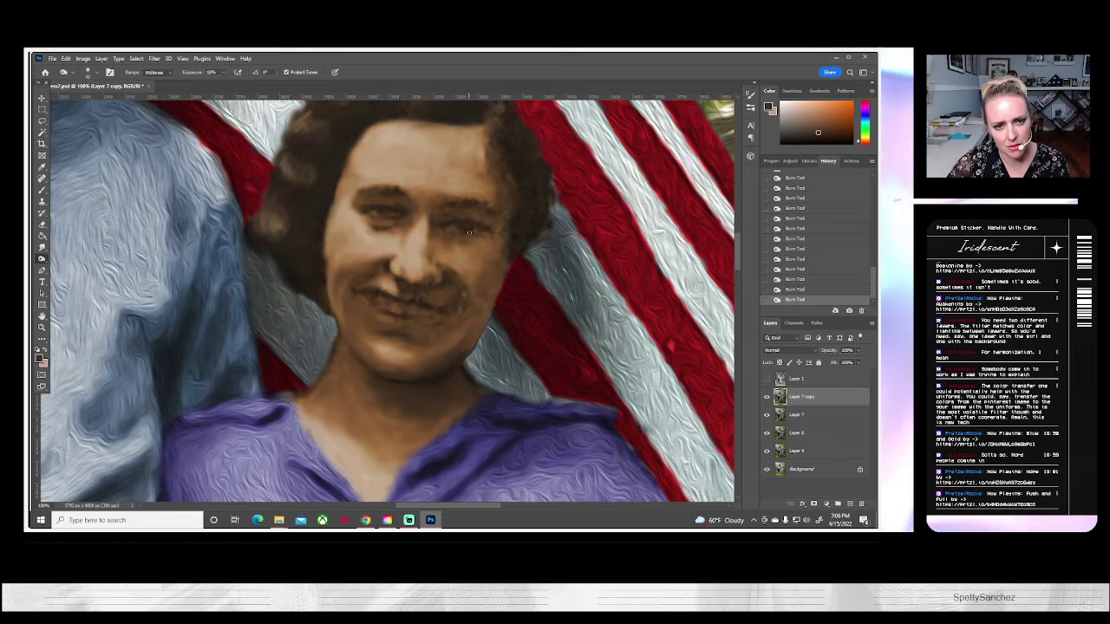
Refine the woman's shaded eye with one Dodge touch and Burn strokes around the eye and beside the nose, undoing one Burn stroke.
scroll(419, 158, up, 1)
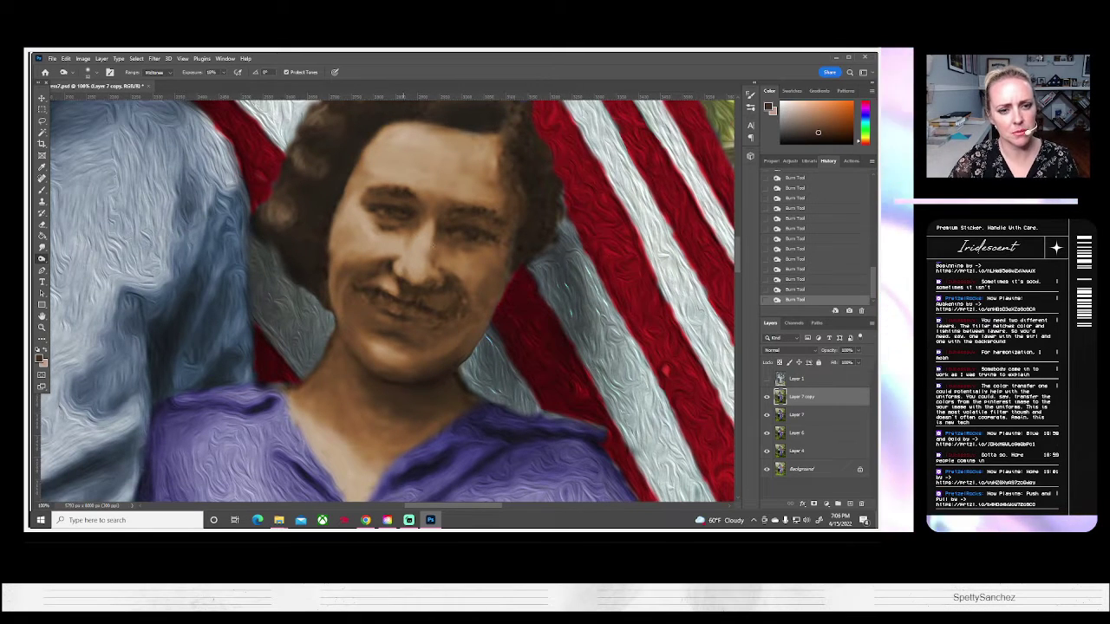
scroll(450, 243, up, 1)
alt+click(451, 238)
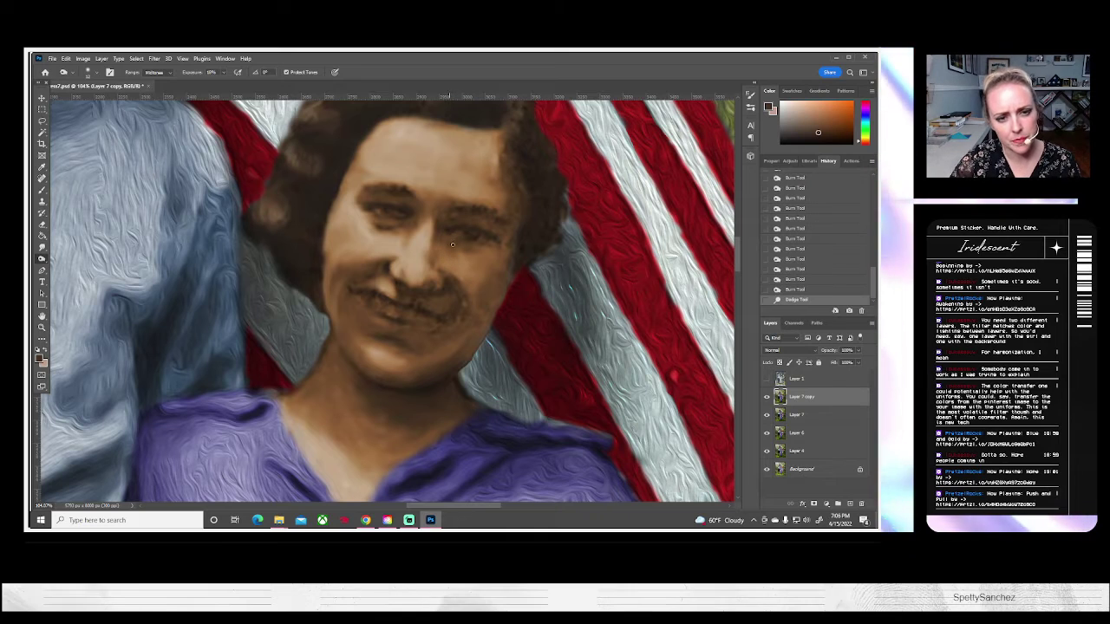
click(450, 246)
click(453, 248)
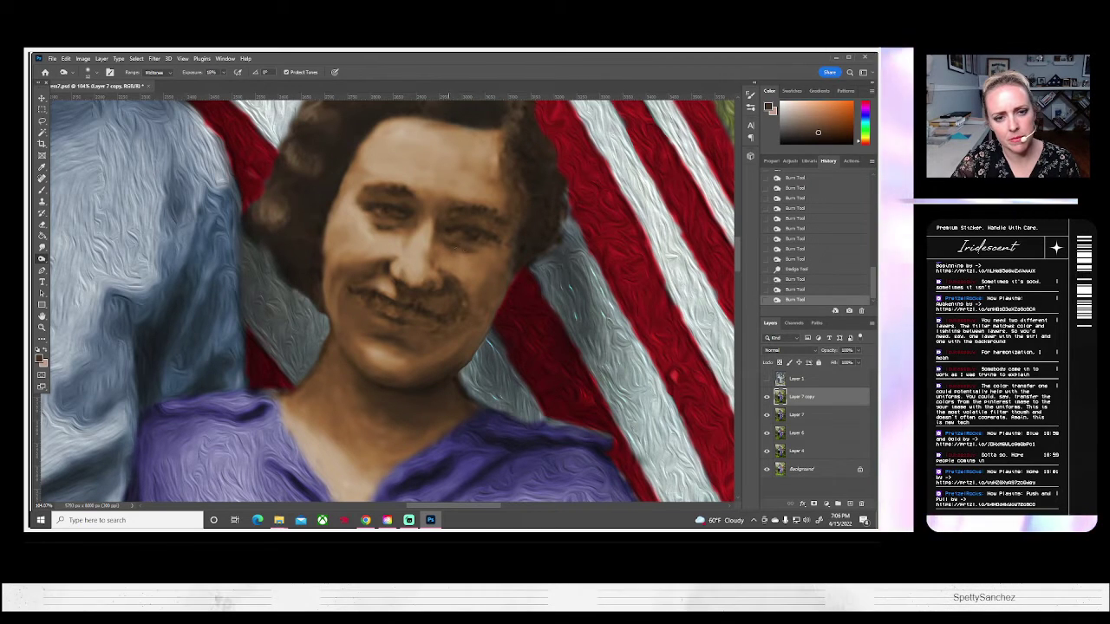
key(ctrl+z)
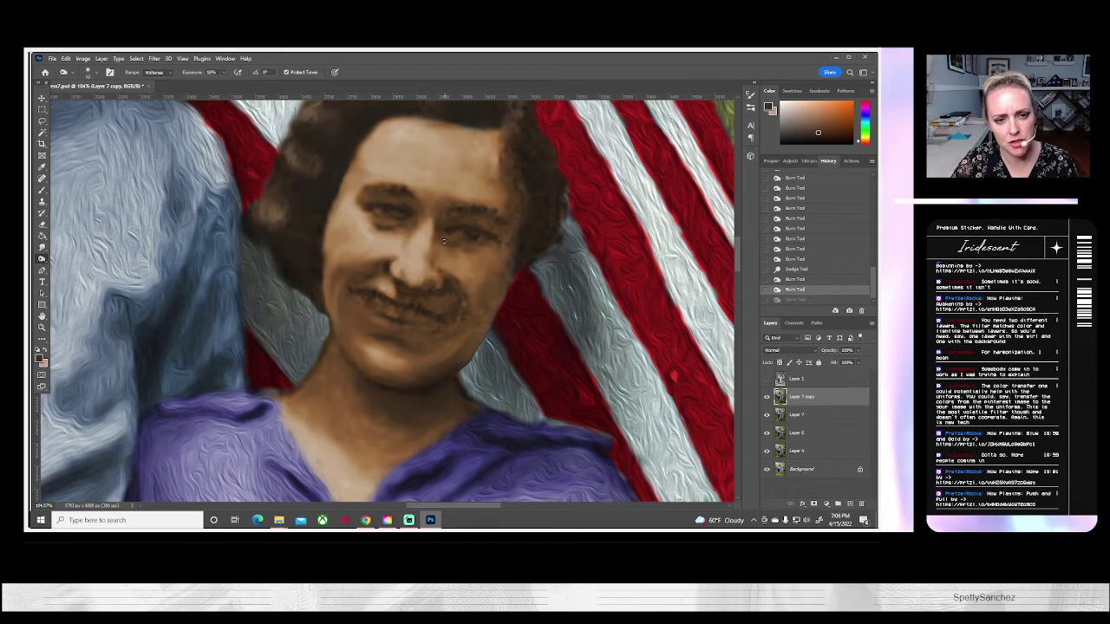
click(448, 245)
mouse_move(472, 221)
mouse_down()
mouse_move(450, 210)
mouse_move(495, 222)
mouse_move(555, 179)
mouse_up()
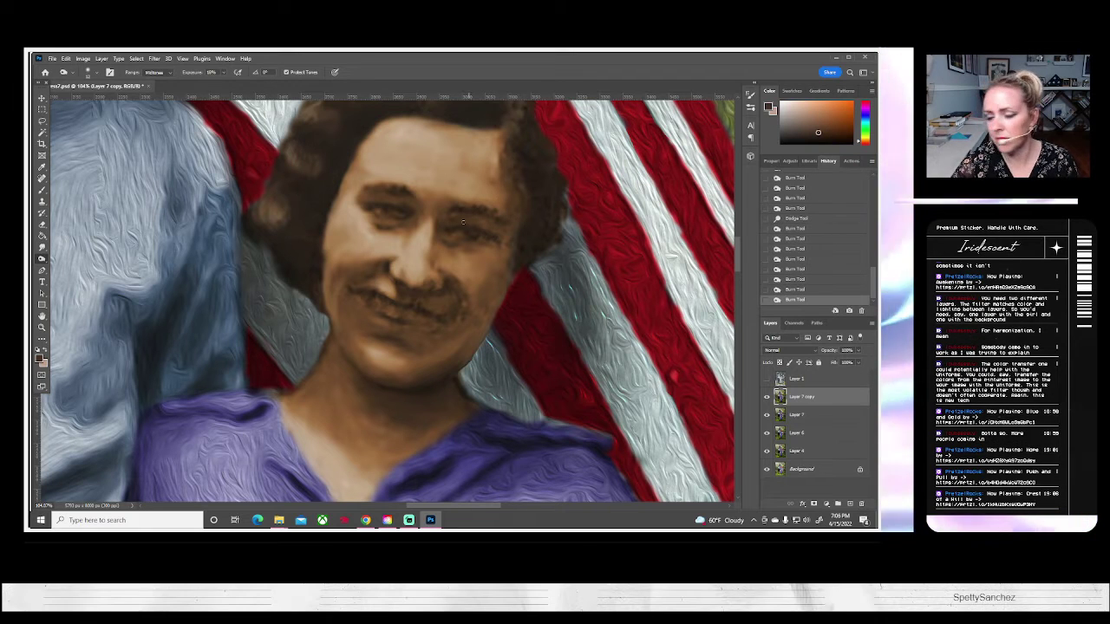
Burn the midtones along the base of the woman's nose and around her mouth, and step back the last two Burn strokes.
click(408, 285)
click(416, 286)
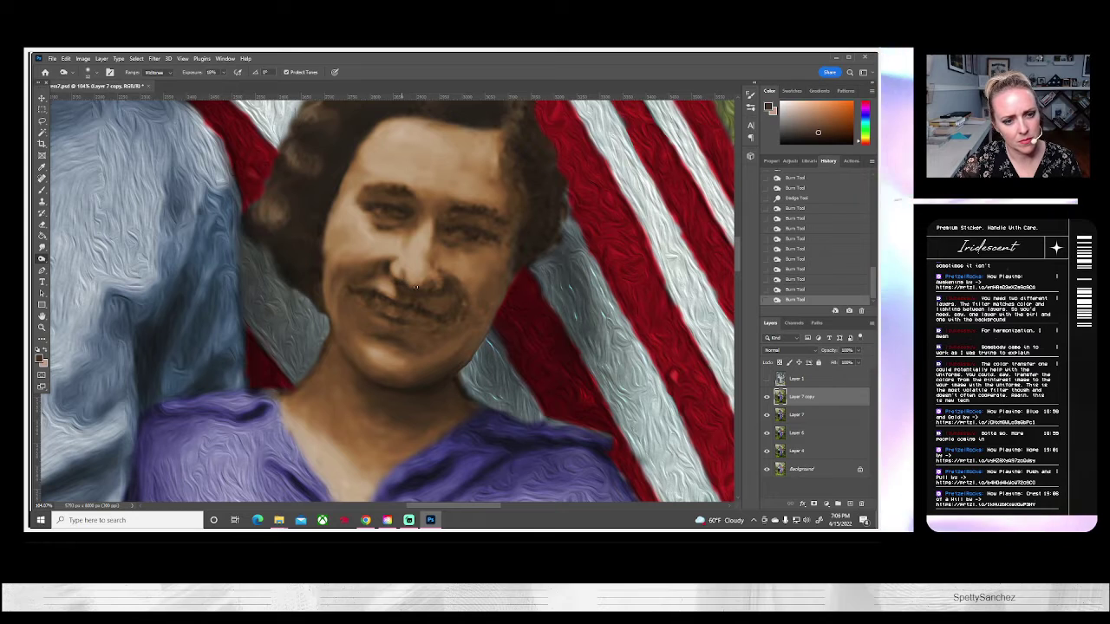
click(399, 276)
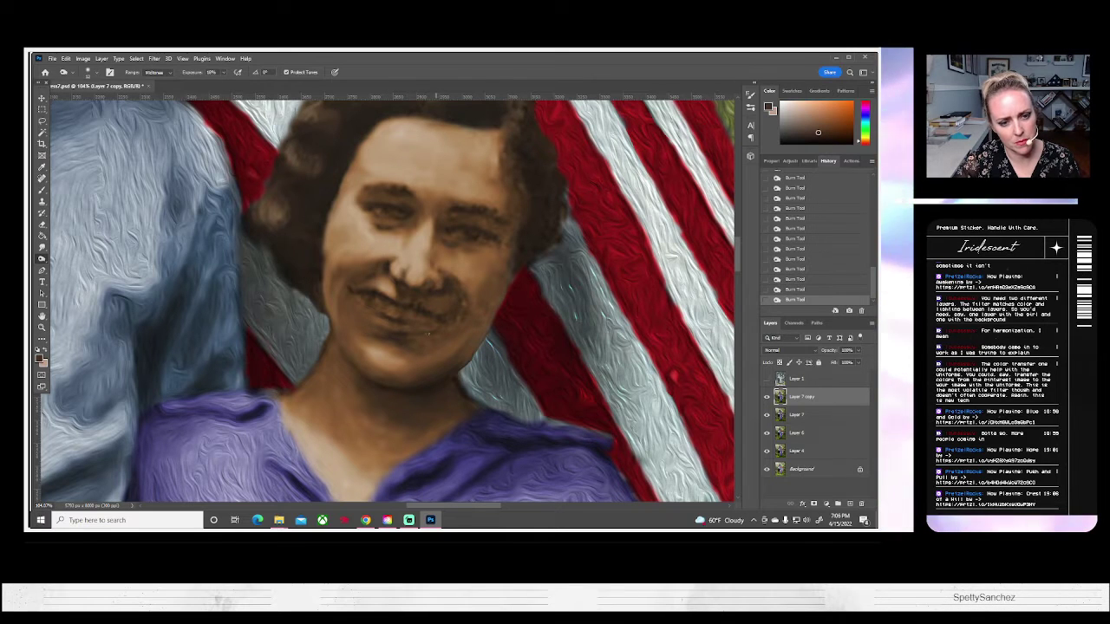
key(ctrl+z)
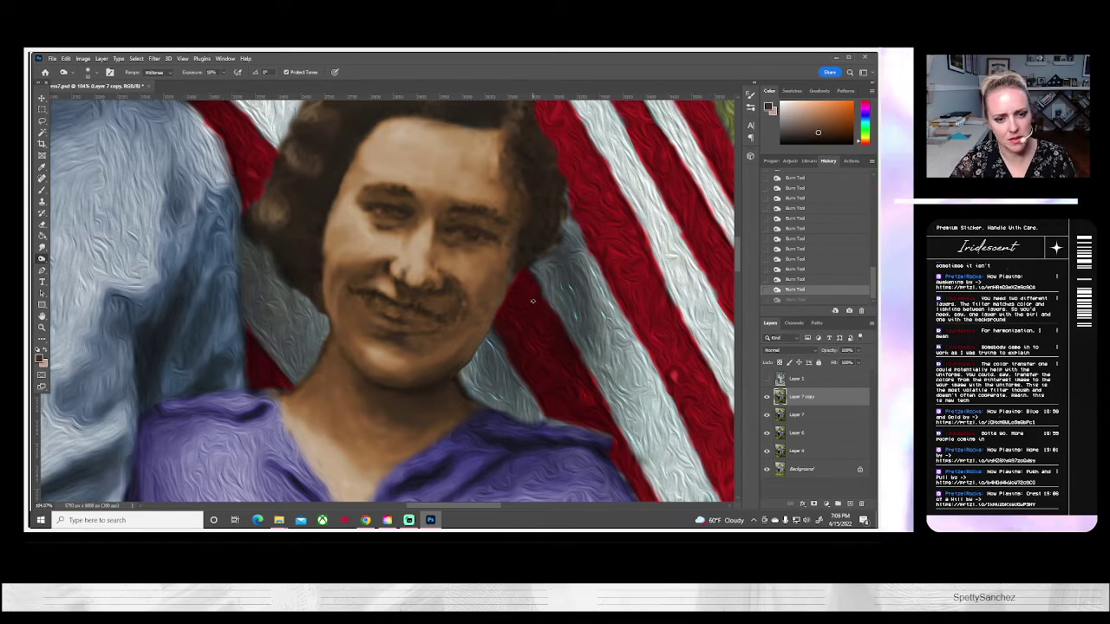
click(800, 279)
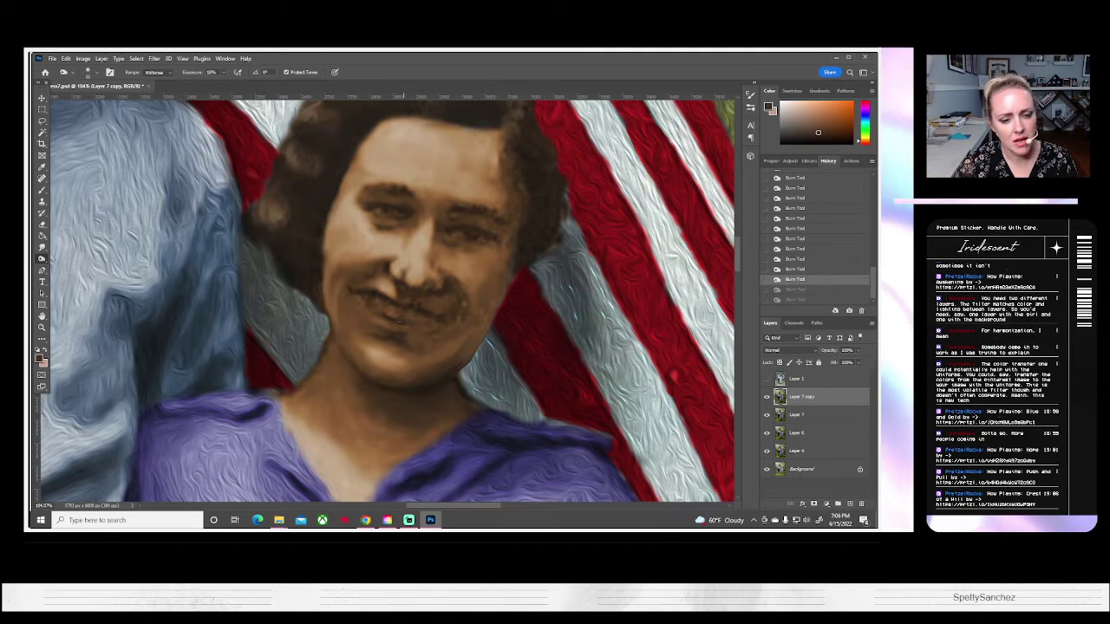
Burn a small shadow beneath the woman's lower lip and smudge the shading around her mouth, nostril and cheek smooth.
drag(397, 334, 393, 334)
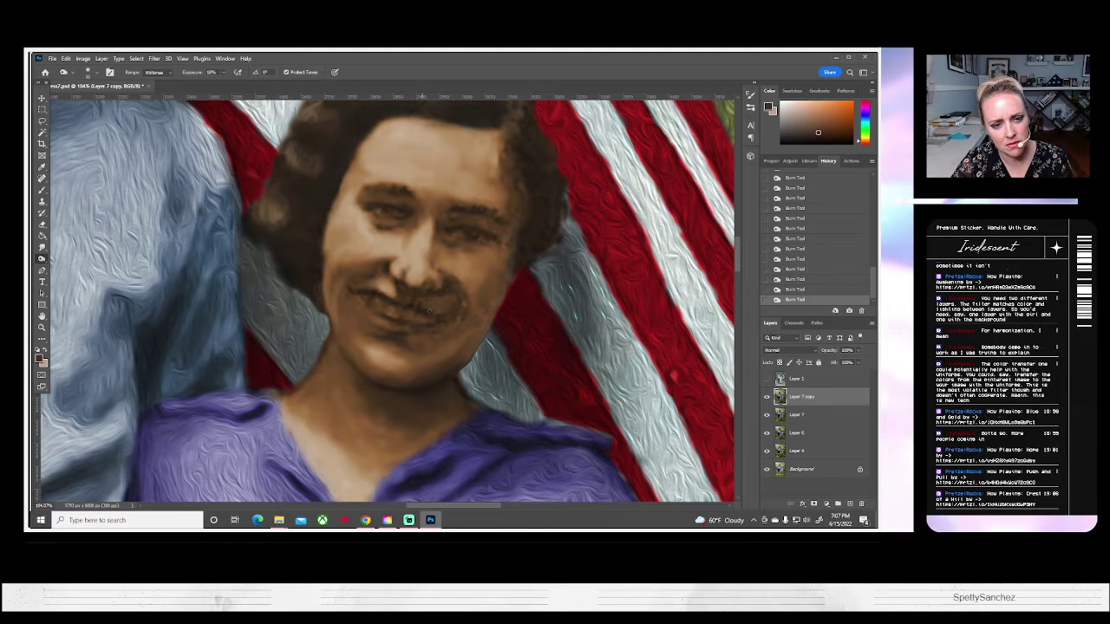
click(42, 247)
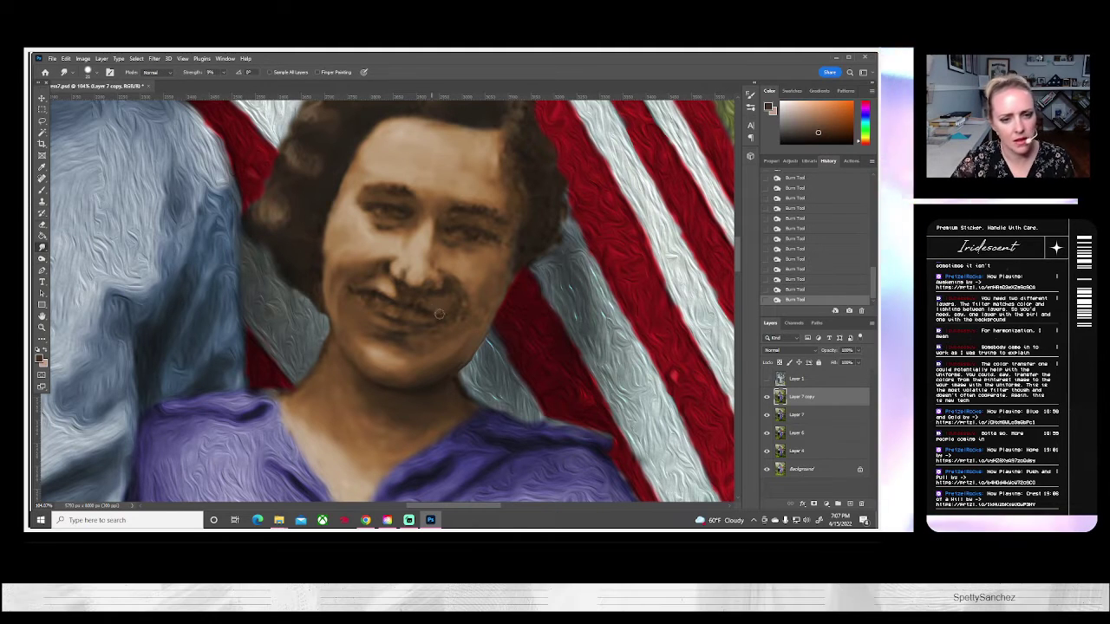
mouse_move(430, 309)
mouse_down()
mouse_move(462, 302)
mouse_move(429, 295)
mouse_move(439, 308)
mouse_move(463, 280)
mouse_move(464, 301)
mouse_move(447, 276)
mouse_up()
drag(457, 284, 436, 262)
drag(441, 265, 430, 267)
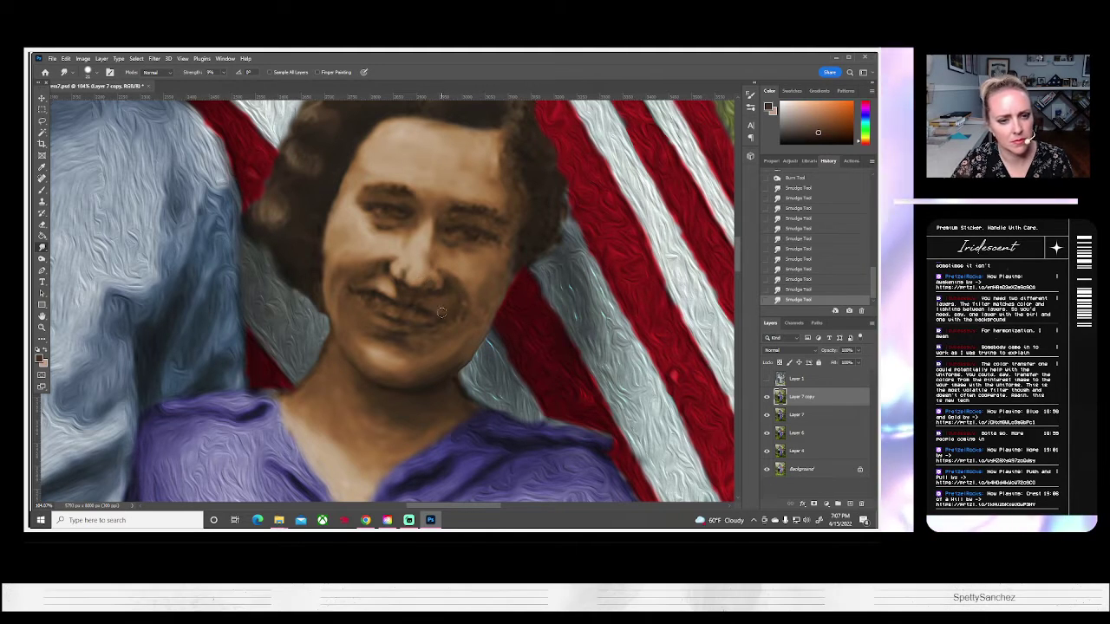
drag(441, 312, 421, 318)
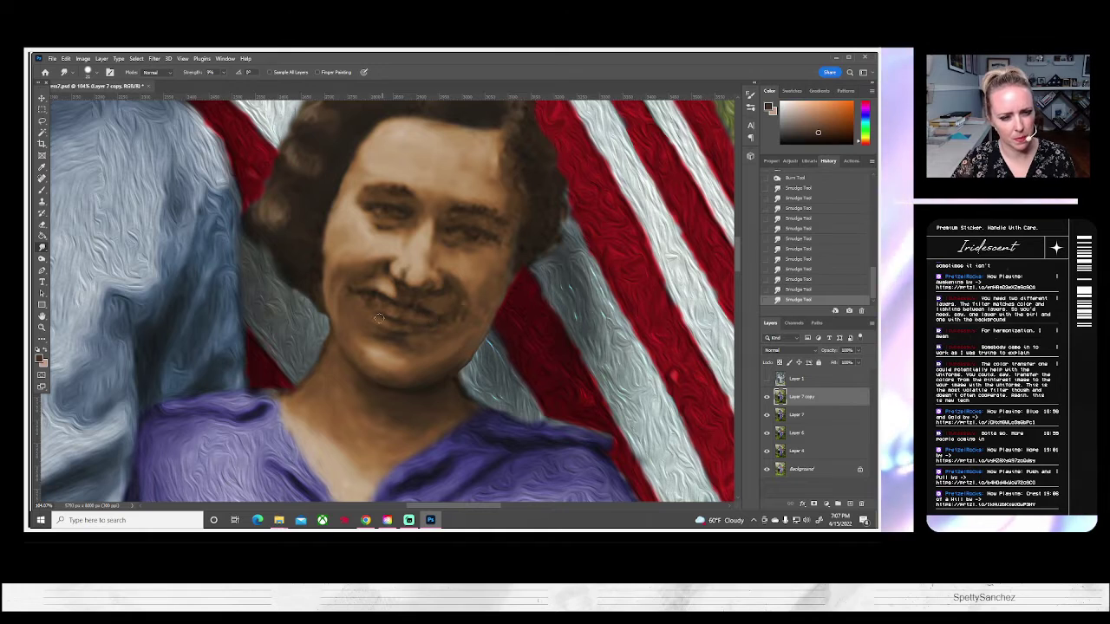
Paint sampled skin tones with the Brush tool along the shadowed nostril edge on the flag side of the woman's nose.
click(43, 191)
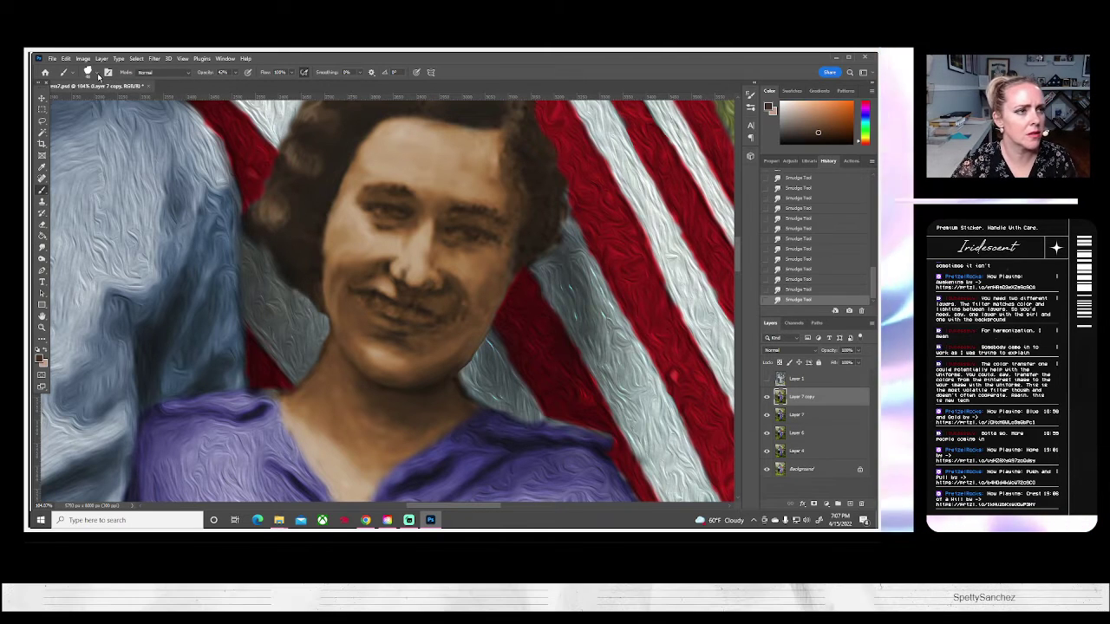
click(97, 74)
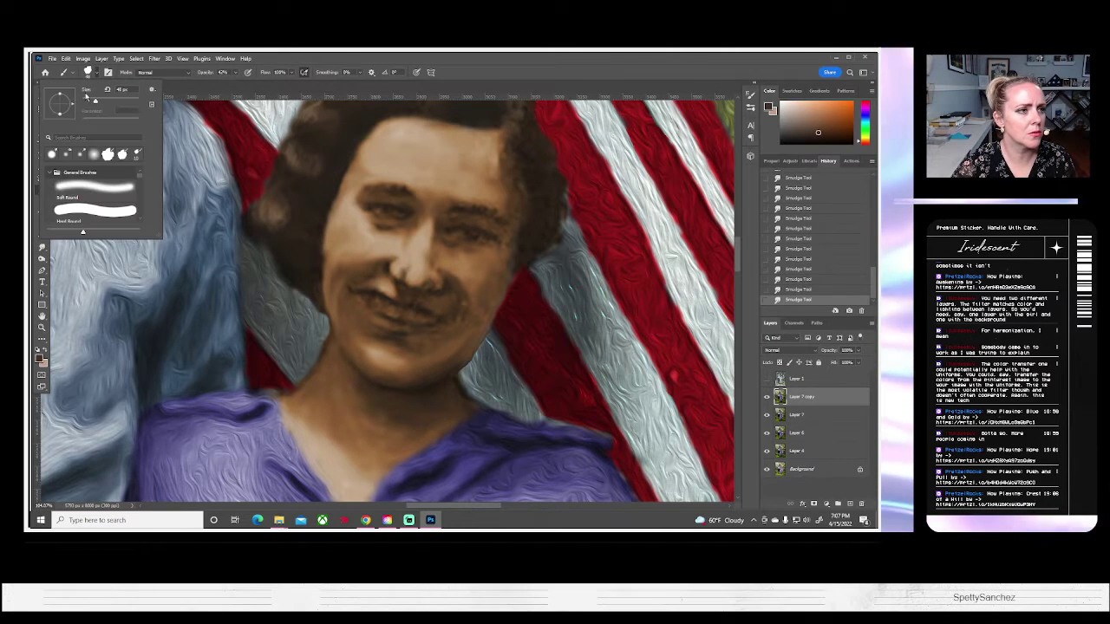
alt+click(442, 281)
alt+click(442, 281)
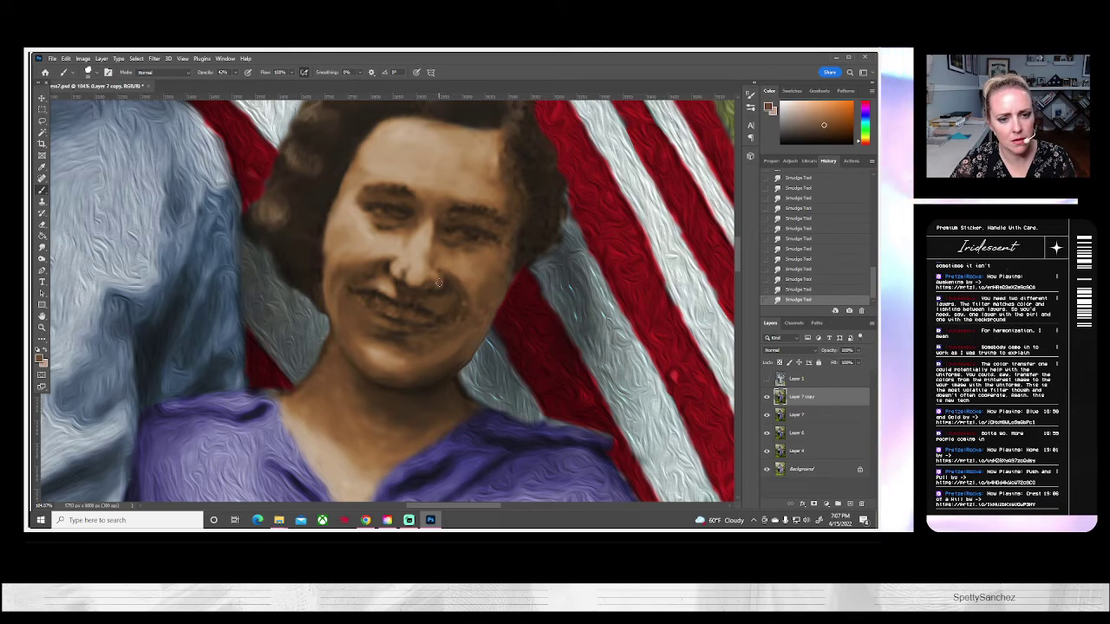
click(431, 285)
click(433, 284)
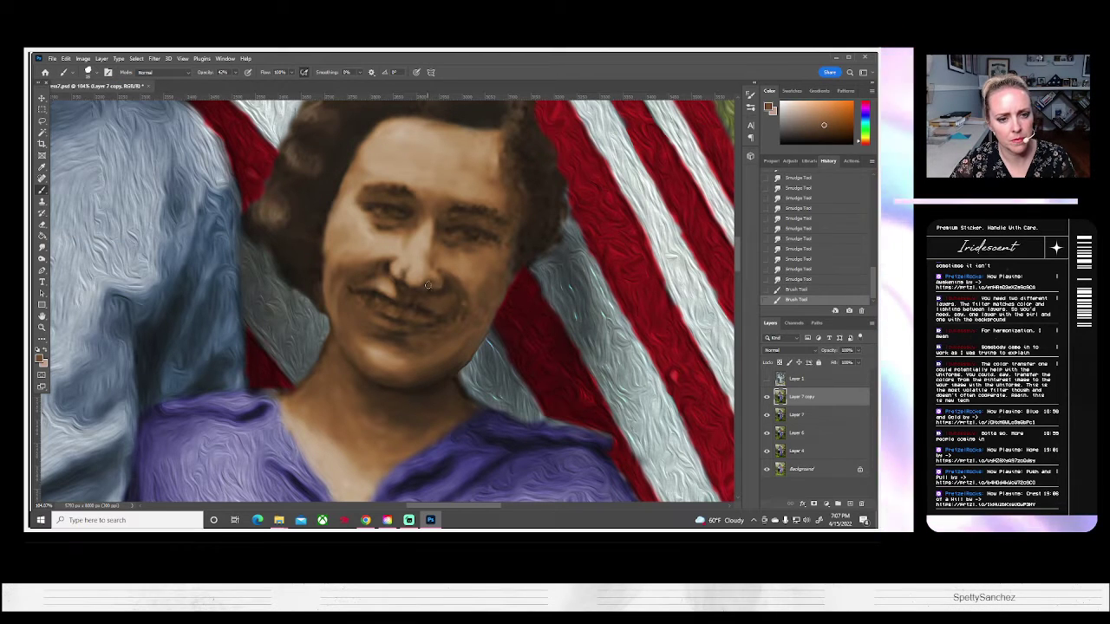
click(431, 285)
click(431, 286)
click(429, 286)
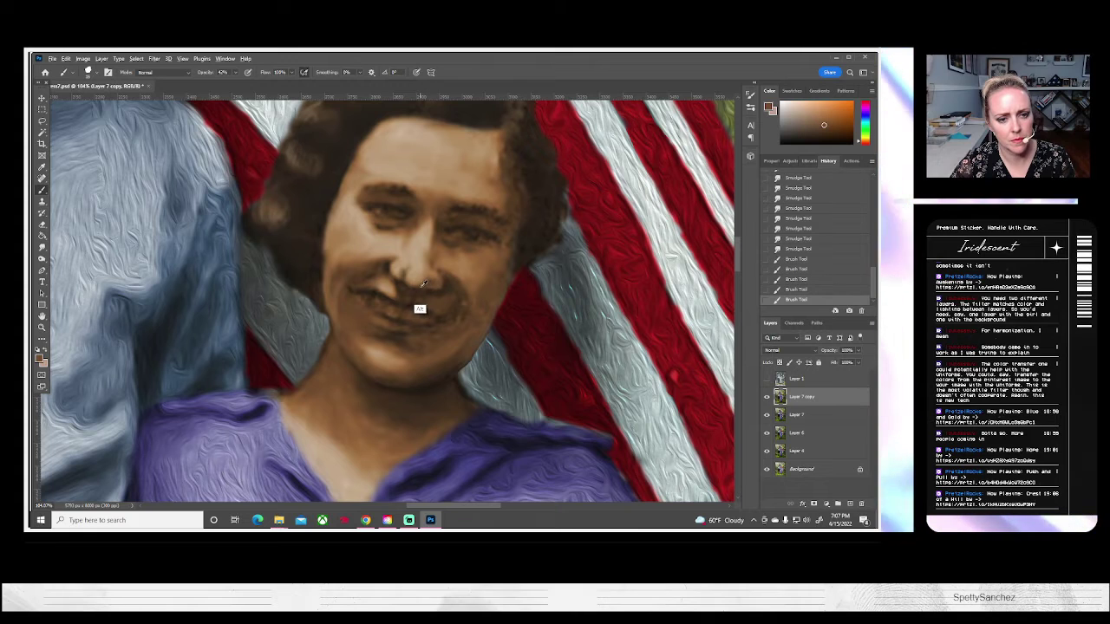
alt+click(424, 284)
click(422, 286)
click(426, 286)
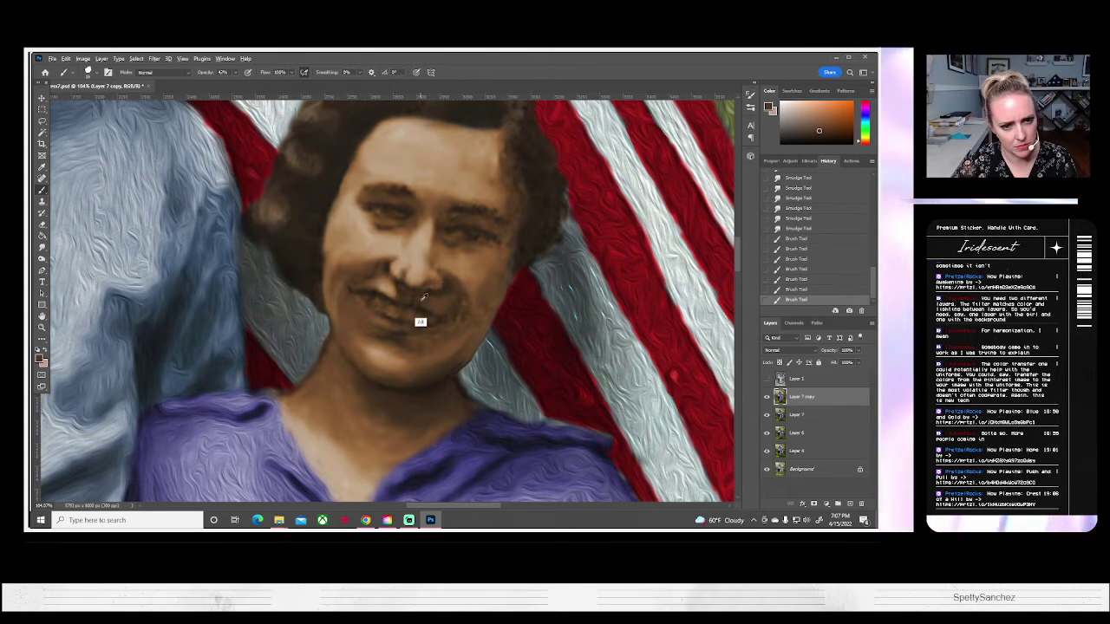
Sample brown tones near the mouth and chin and dab them over the area between the nose and upper lip.
alt+click(414, 299)
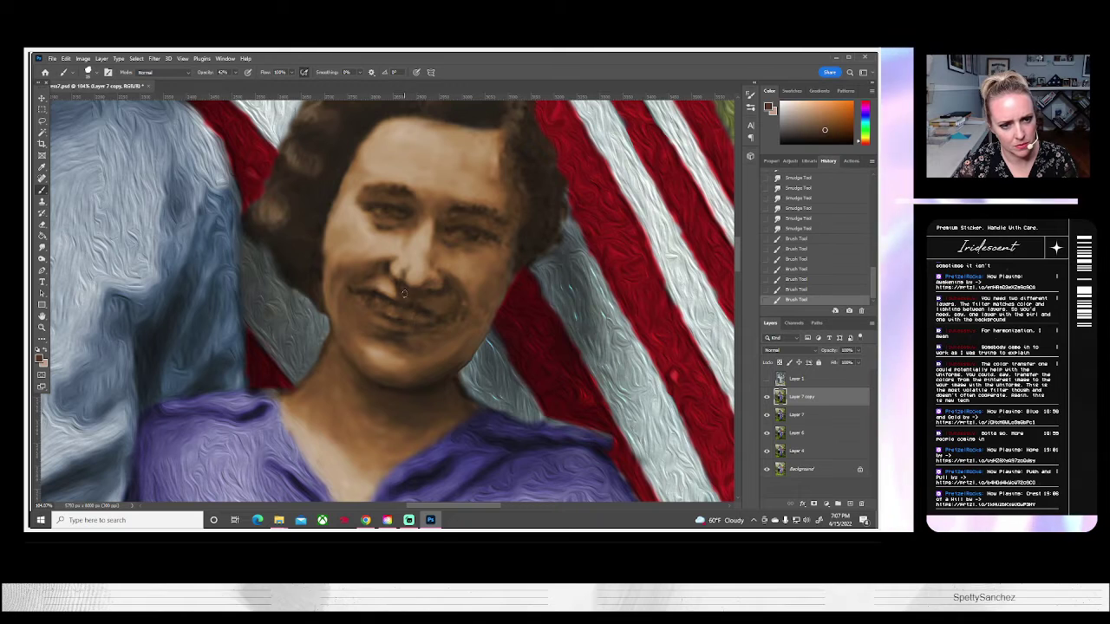
alt+click(431, 333)
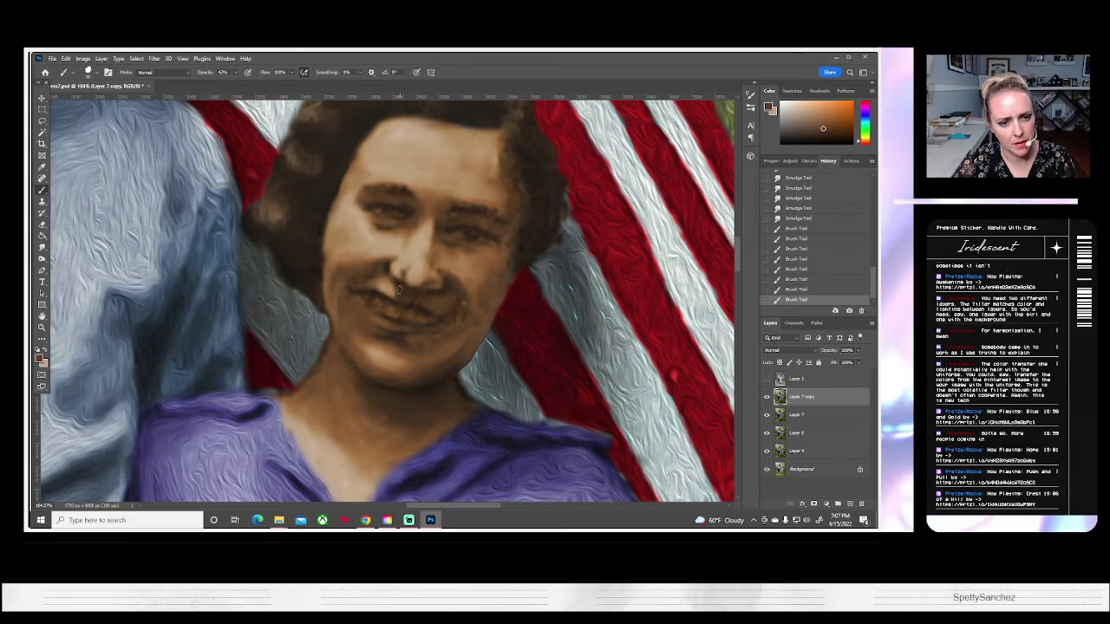
click(399, 289)
click(399, 288)
click(400, 288)
click(399, 287)
click(399, 286)
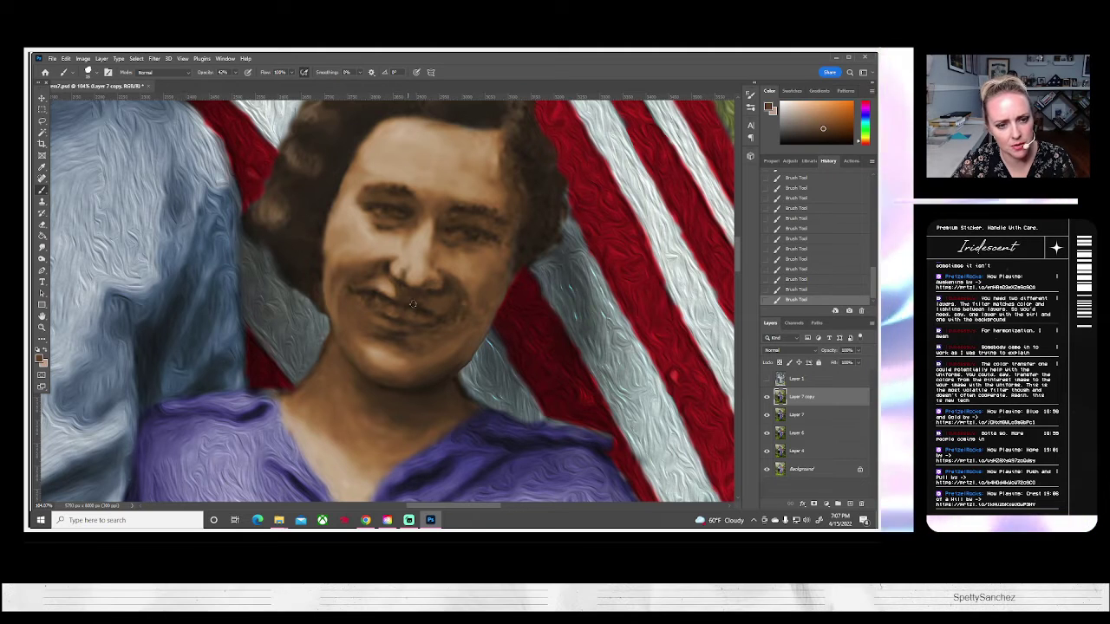
Refine the shading around the nose base and upper lip with the Brush tool, using dark and mid browns sampled nearby.
alt+click(407, 286)
alt+click(403, 281)
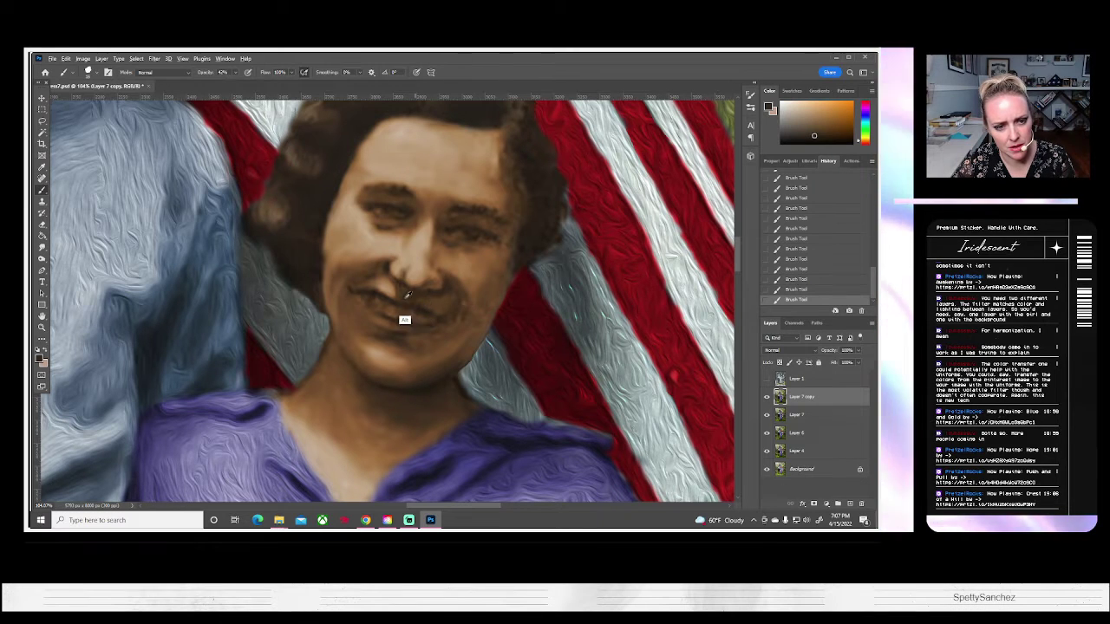
alt+click(426, 301)
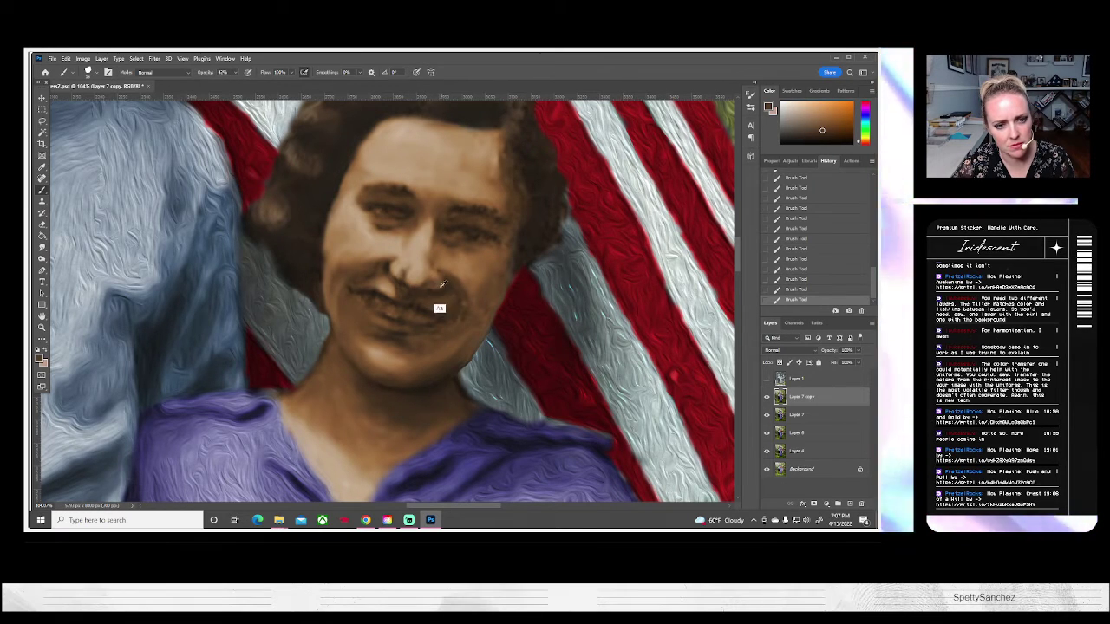
alt+click(437, 306)
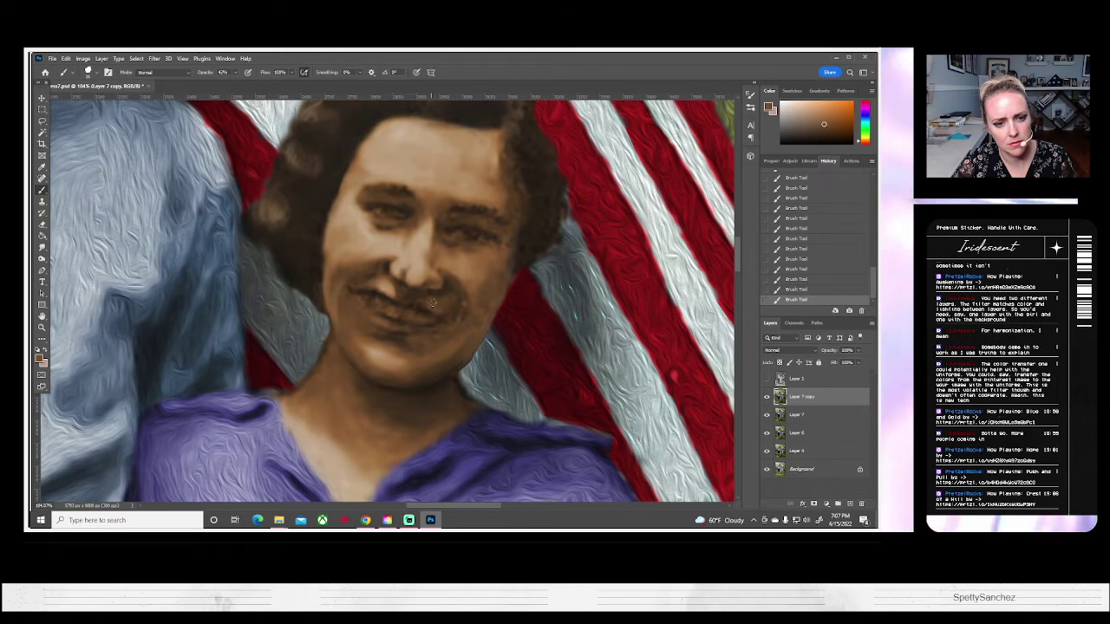
Reduce the brush size and set the foreground color to pale beige d6c6b8.
click(88, 72)
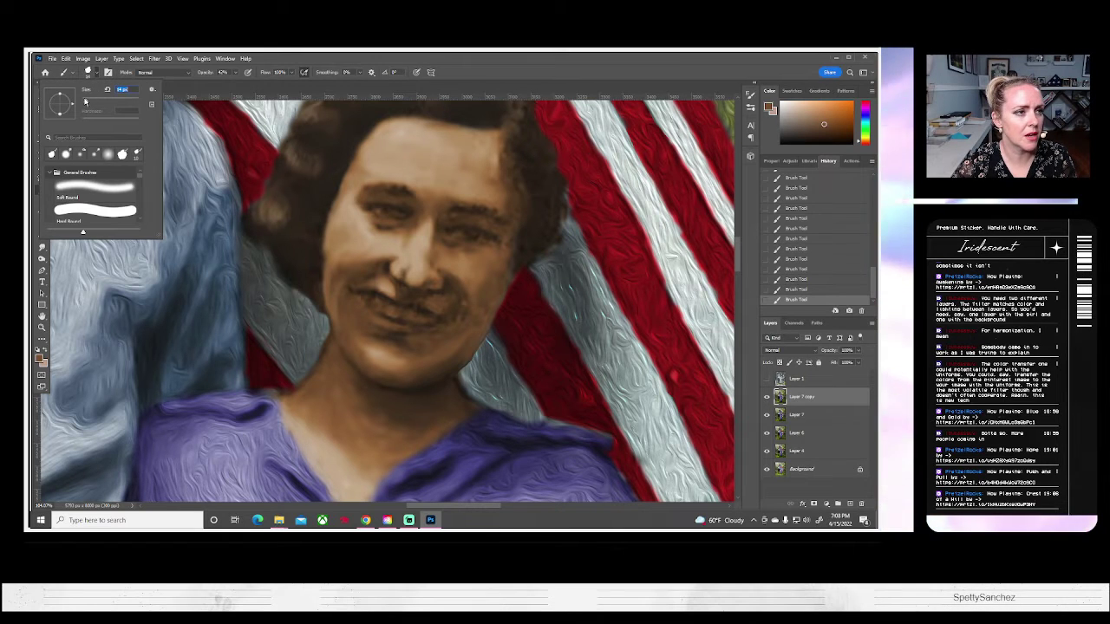
alt+click(380, 209)
click(39, 358)
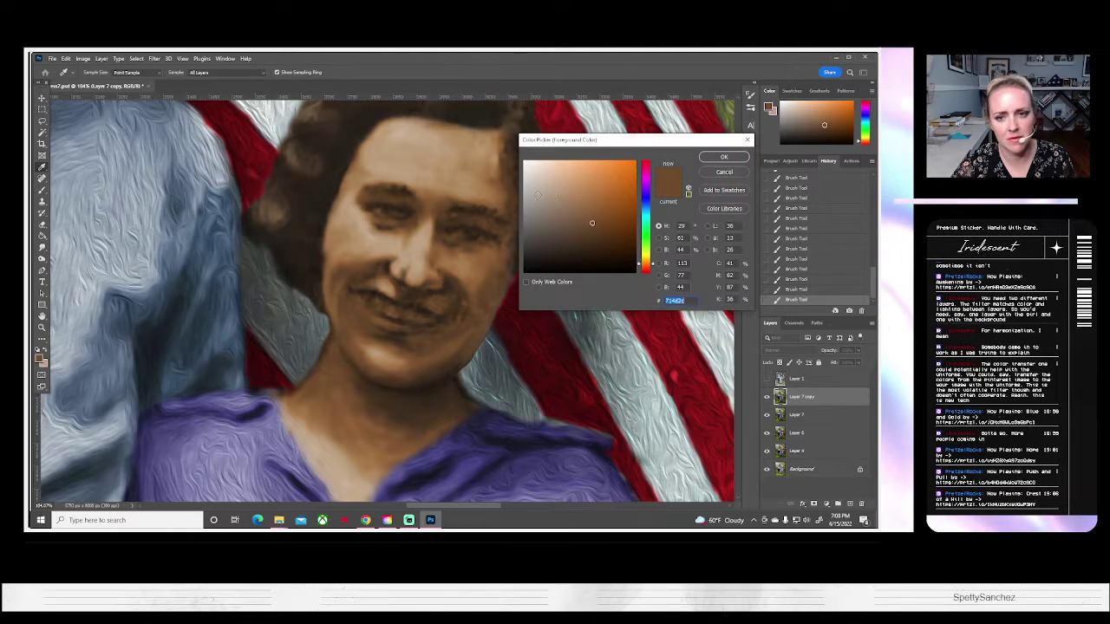
click(724, 157)
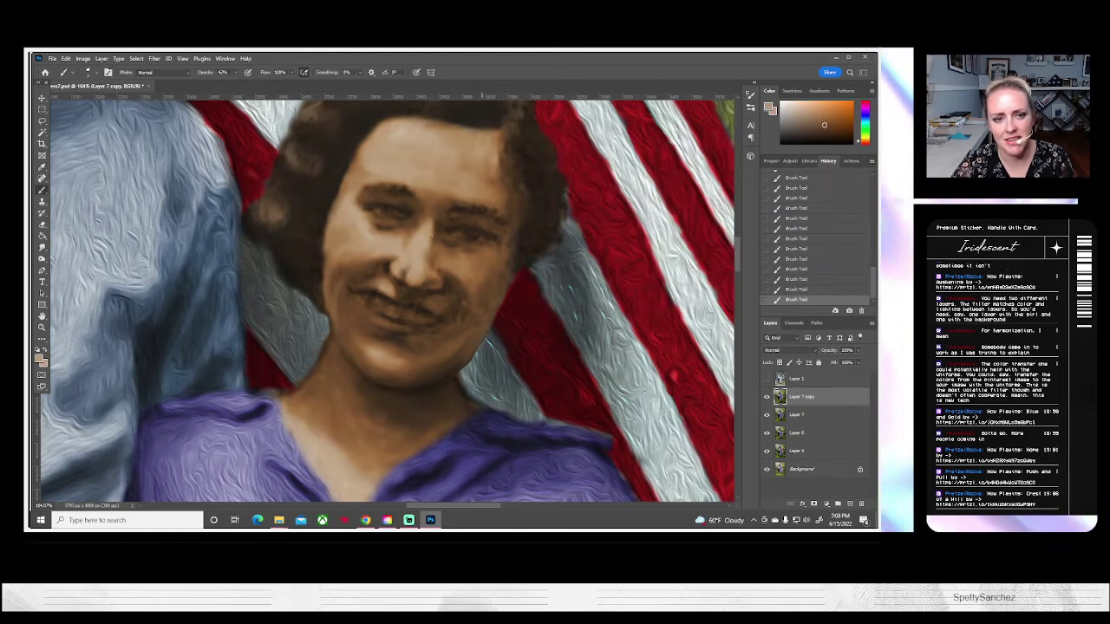
click(39, 358)
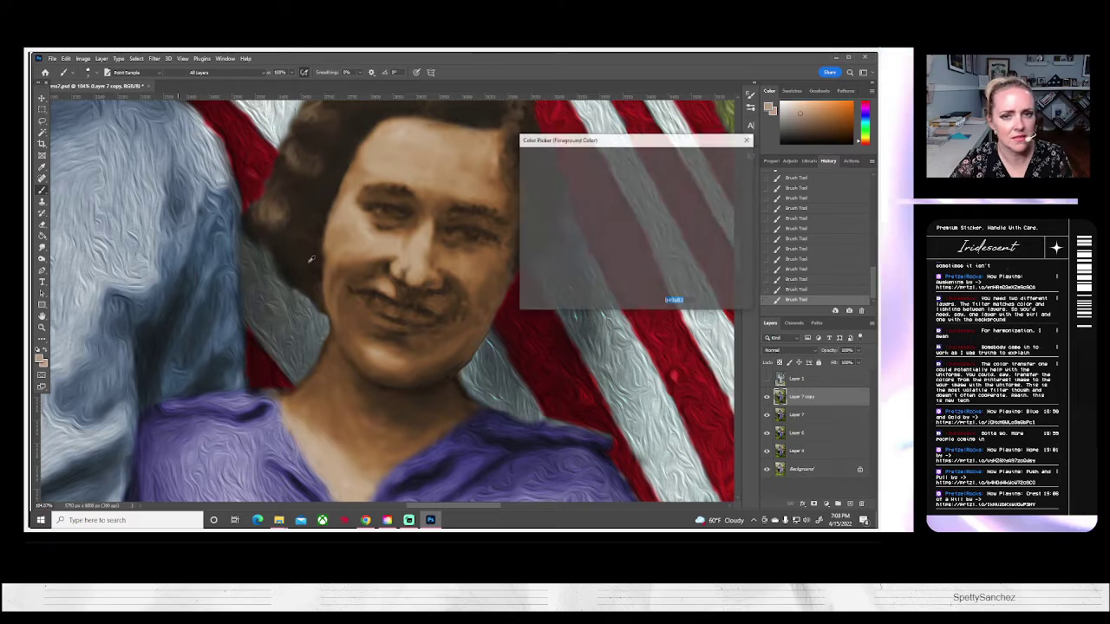
click(539, 178)
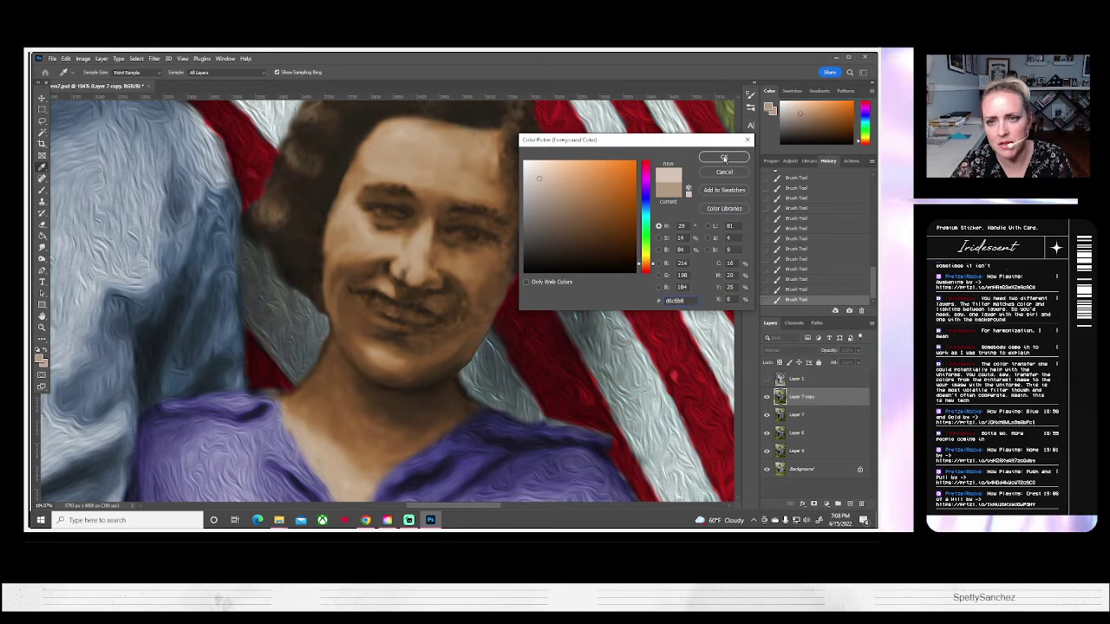
click(724, 157)
Undo the last brush stroke, lower the brush opacity and paint faint pale highlights on the woman's teeth.
scroll(381, 209, up, 1)
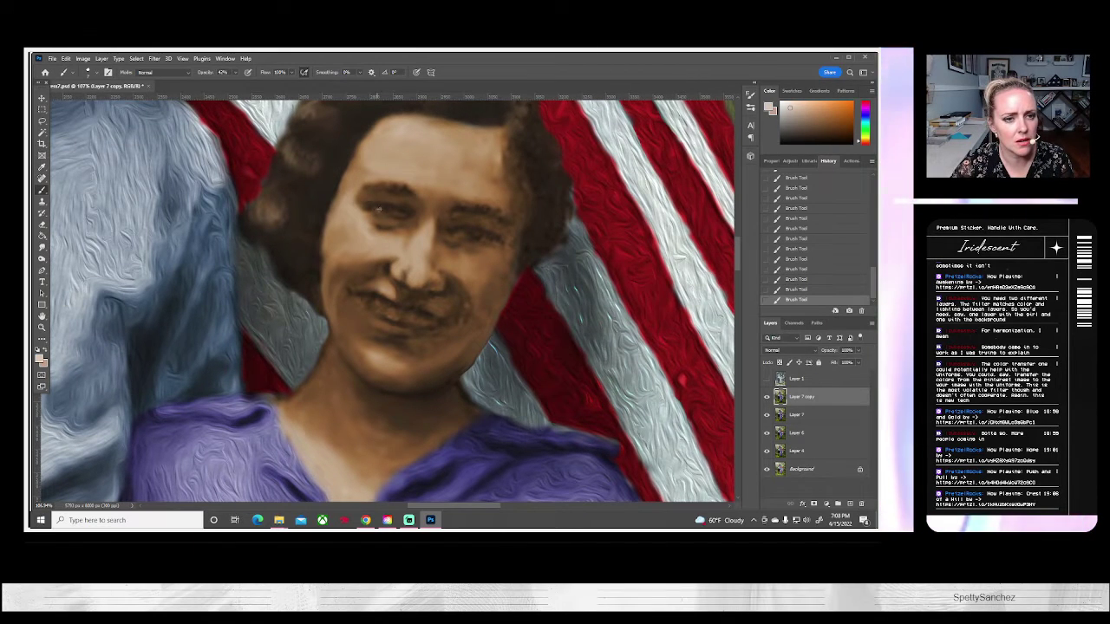
key(ctrl+z)
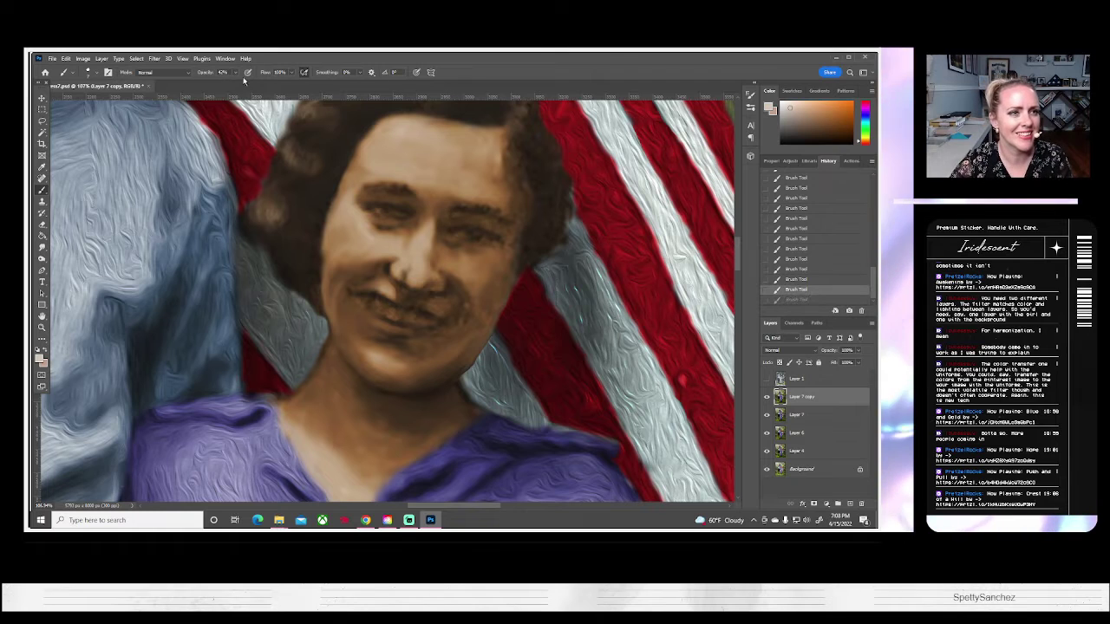
click(222, 83)
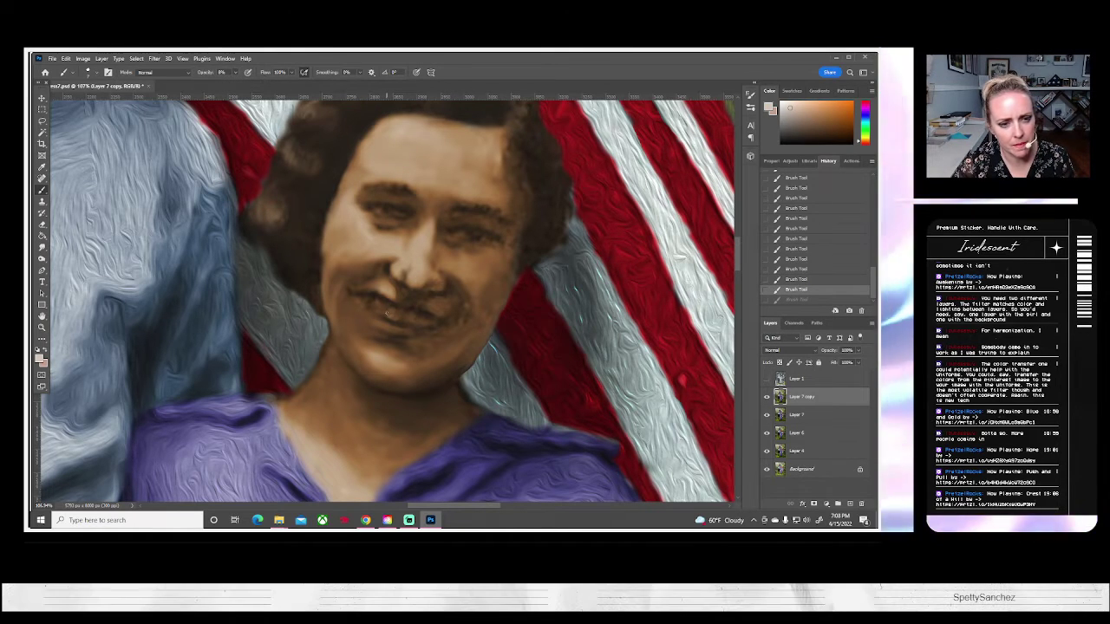
drag(388, 311, 394, 315)
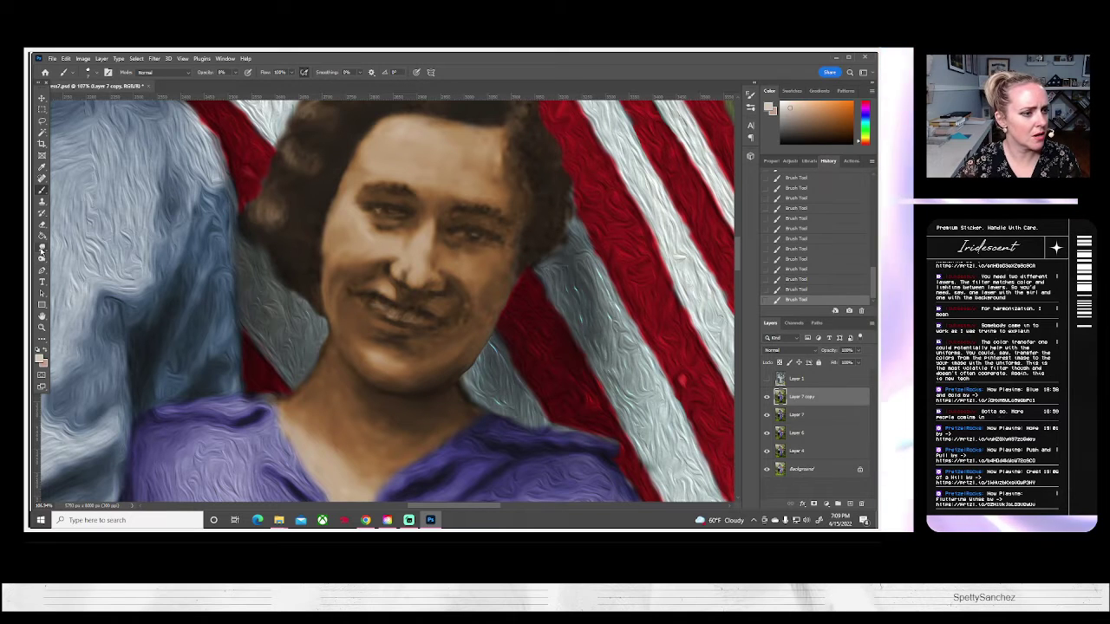
Smudge the painted highlights and edges across the woman's mouth, and blend the shadow under her chin.
click(42, 248)
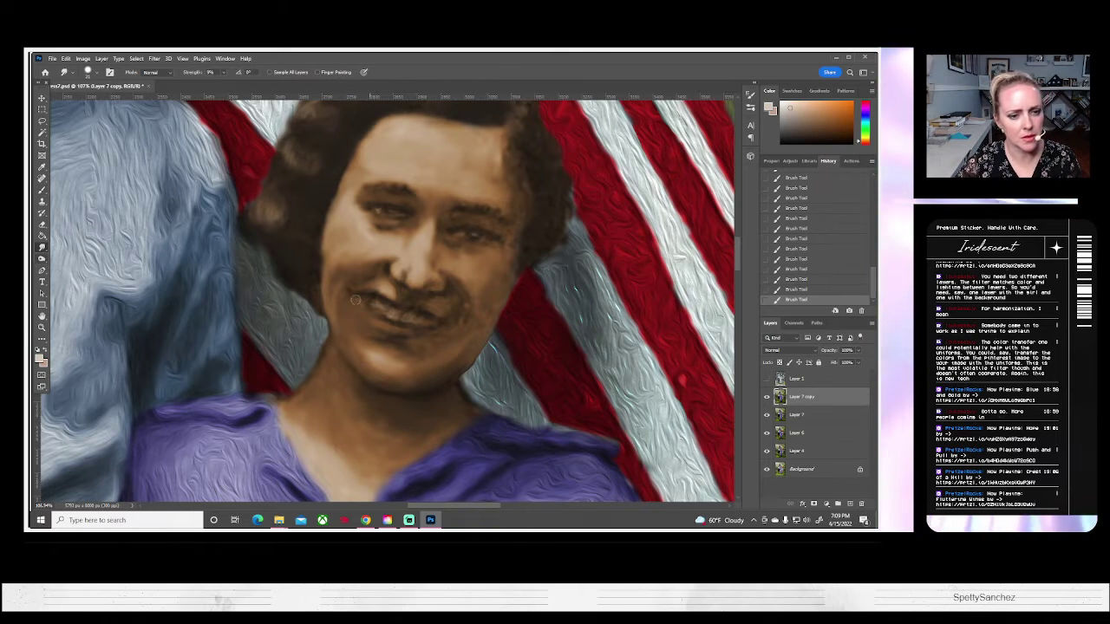
mouse_move(382, 306)
mouse_down()
mouse_move(399, 318)
mouse_move(381, 318)
mouse_move(412, 322)
mouse_move(374, 304)
mouse_move(445, 298)
mouse_move(433, 309)
mouse_move(448, 293)
mouse_move(447, 310)
mouse_up()
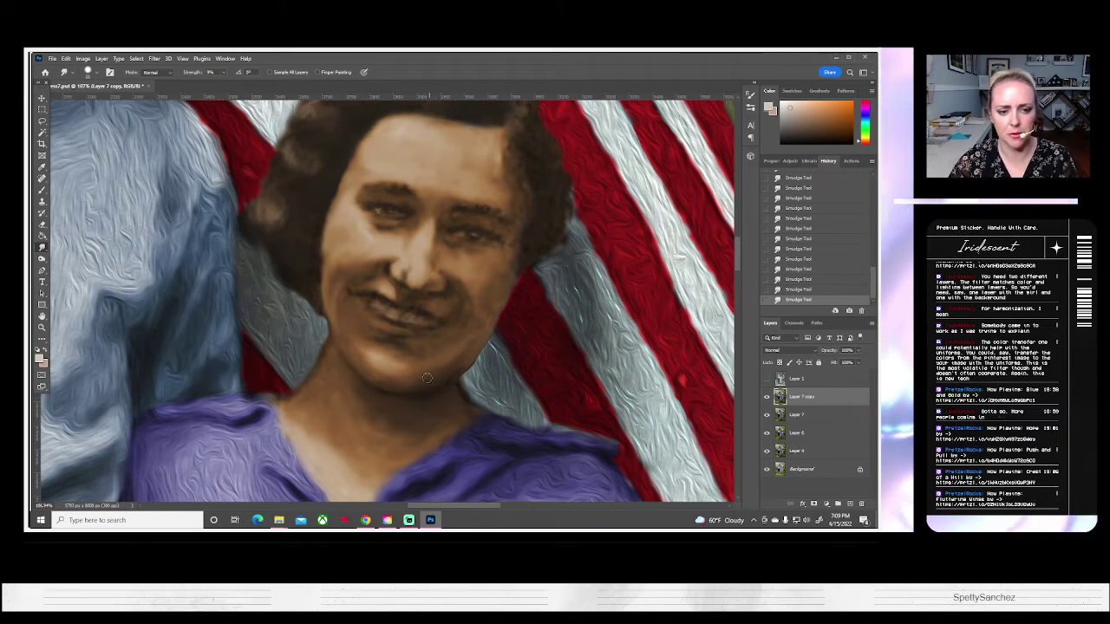
drag(420, 381, 395, 399)
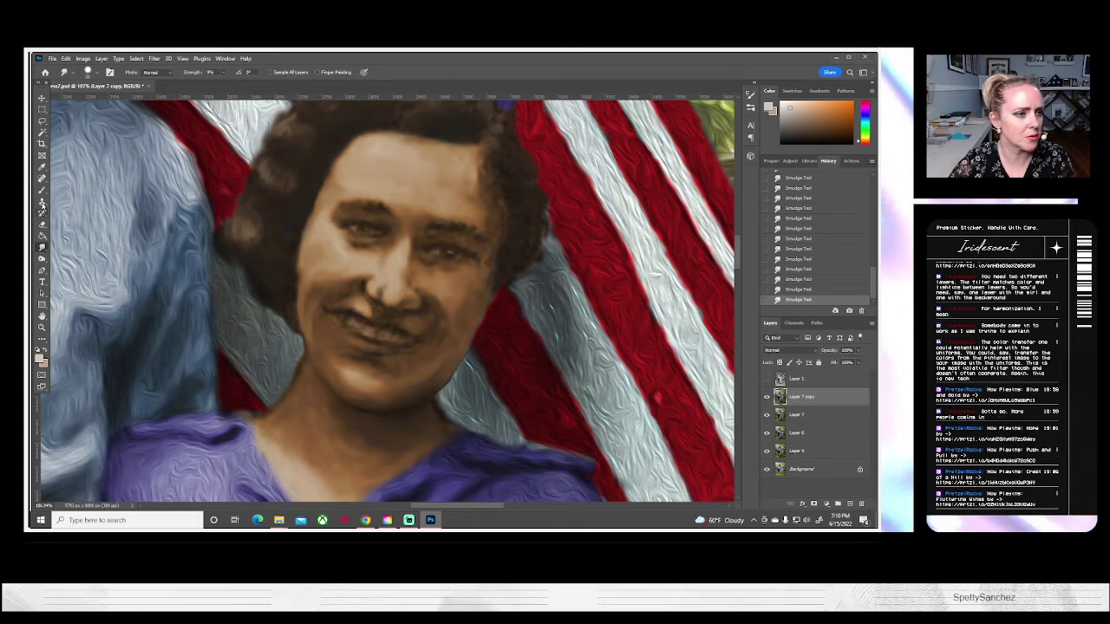
Enlarge the brush, sample a dark brown beside the mouth and paint soft shading down the flag-side cheek and jaw.
click(42, 189)
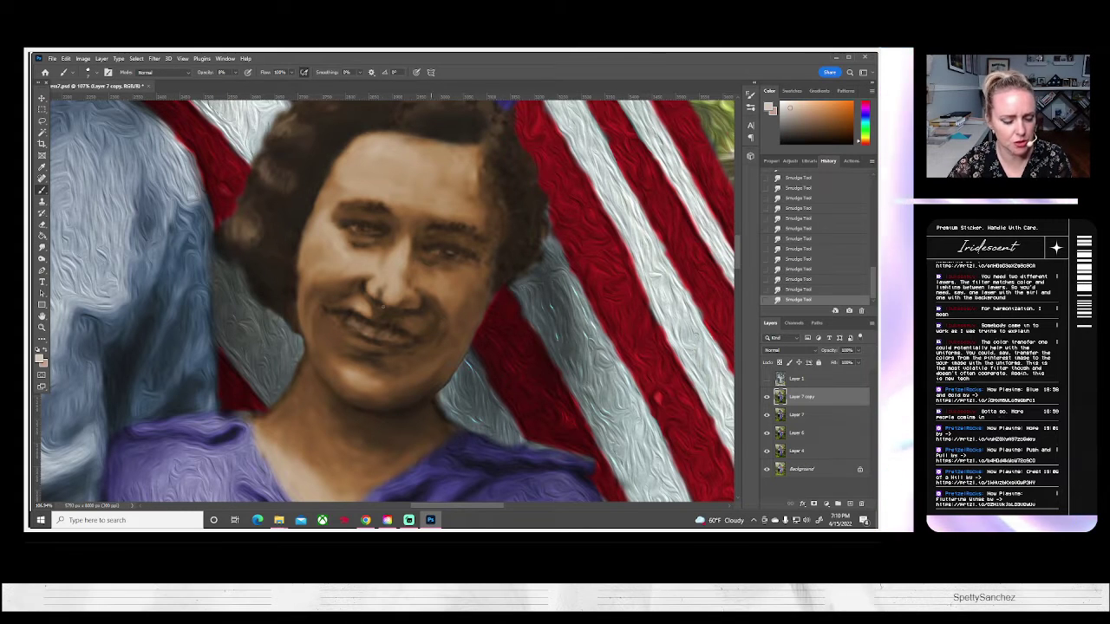
click(93, 73)
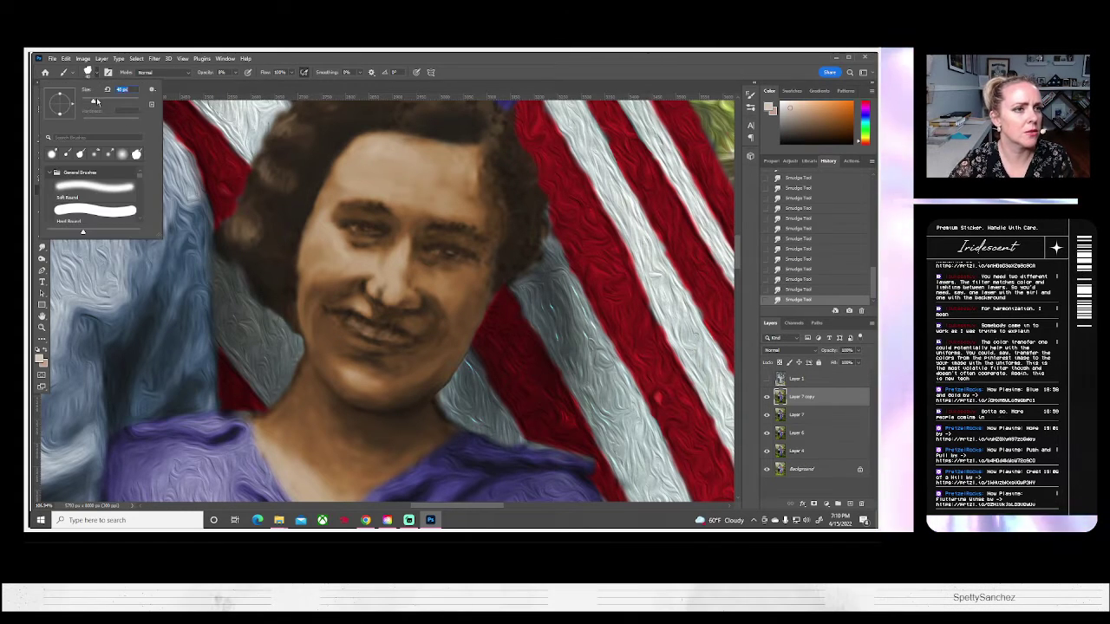
alt+click(441, 316)
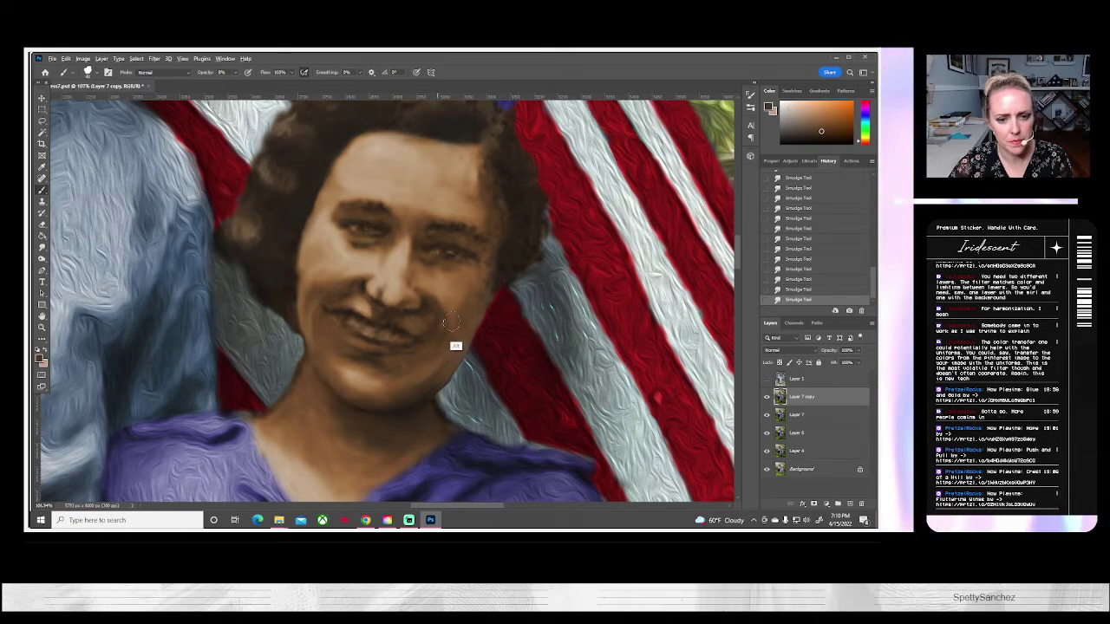
drag(481, 309, 424, 389)
mouse_move(449, 364)
mouse_down()
mouse_move(440, 374)
mouse_move(444, 366)
mouse_up()
drag(452, 355, 441, 369)
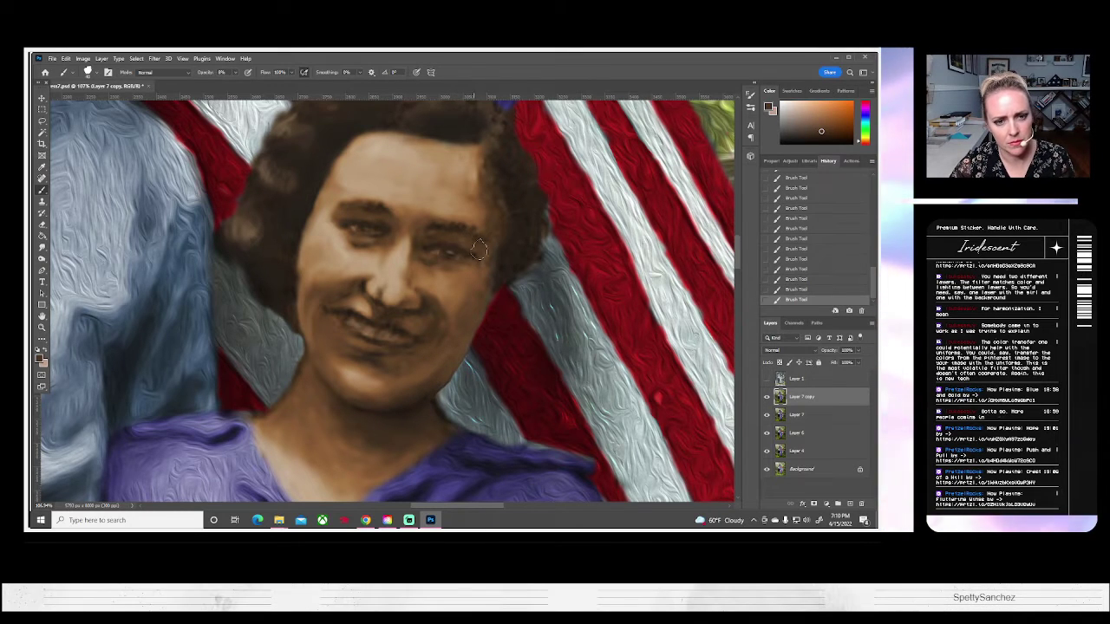
Retouch the nose and cheek with sampled light and dark skin tones, undoing the last brush stroke.
alt+click(335, 260)
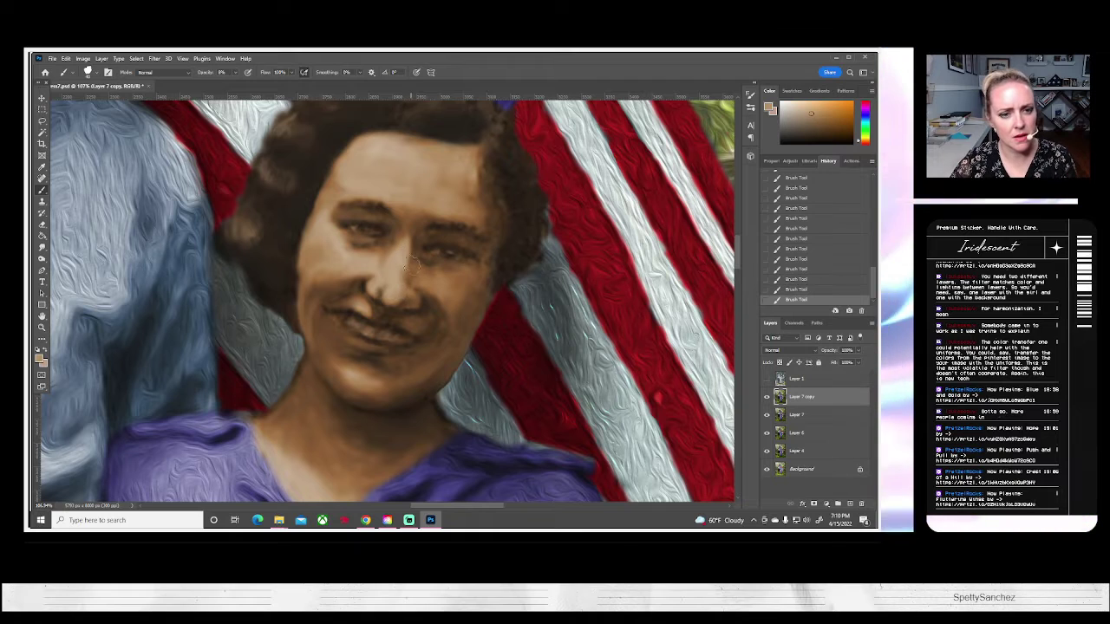
alt+click(414, 243)
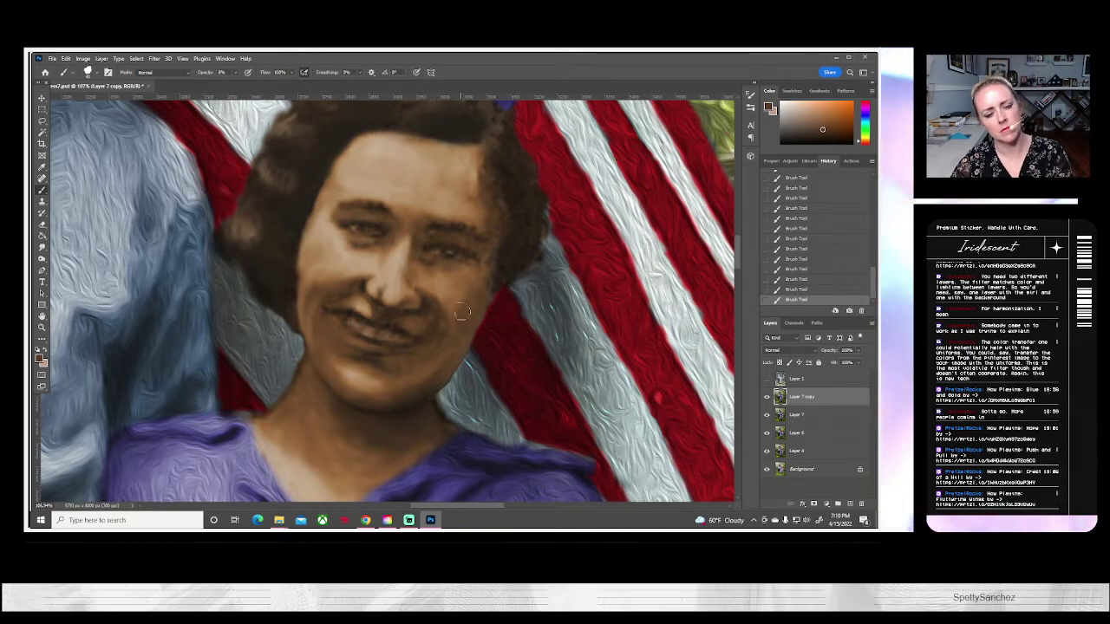
key(ctrl+z)
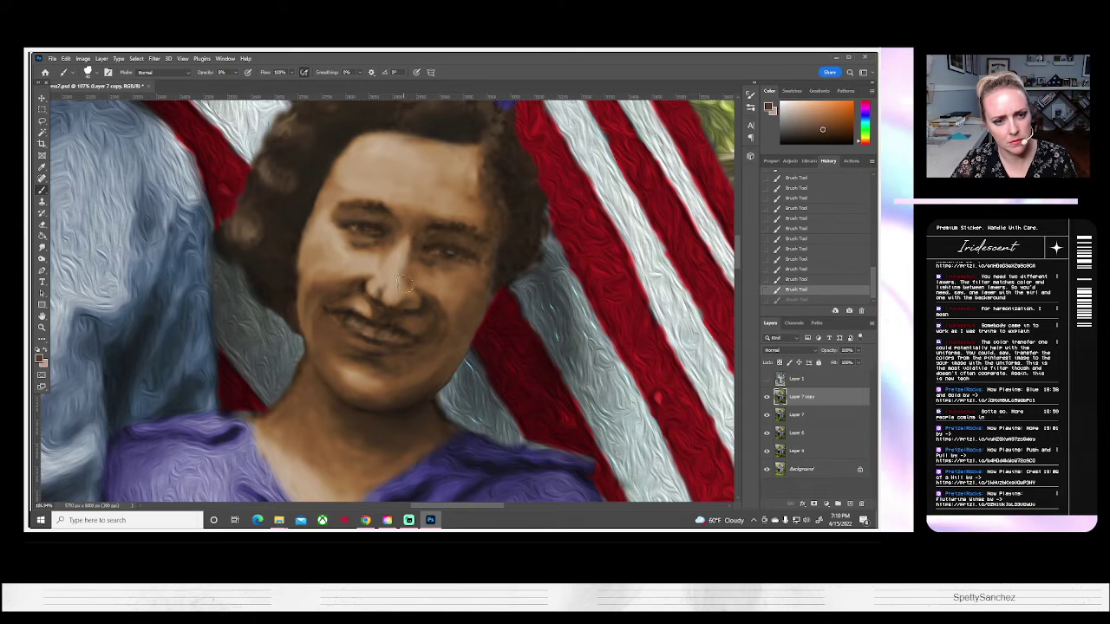
Add a last brush stroke to the nose, then smudge the nose, its bridge up to the forehead and the upper lip.
click(405, 304)
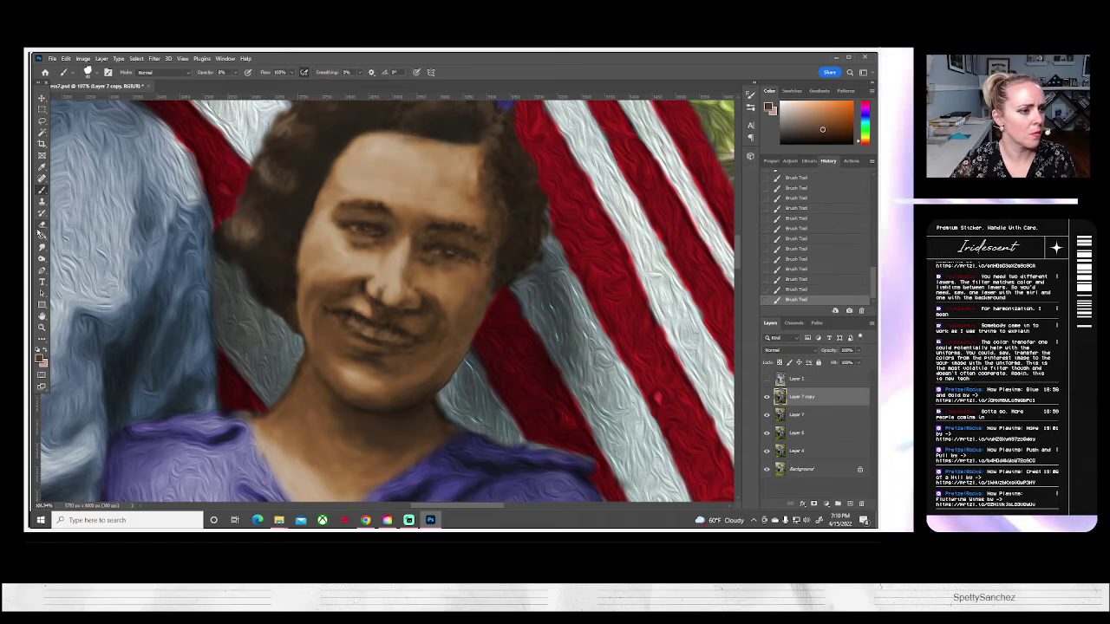
click(42, 247)
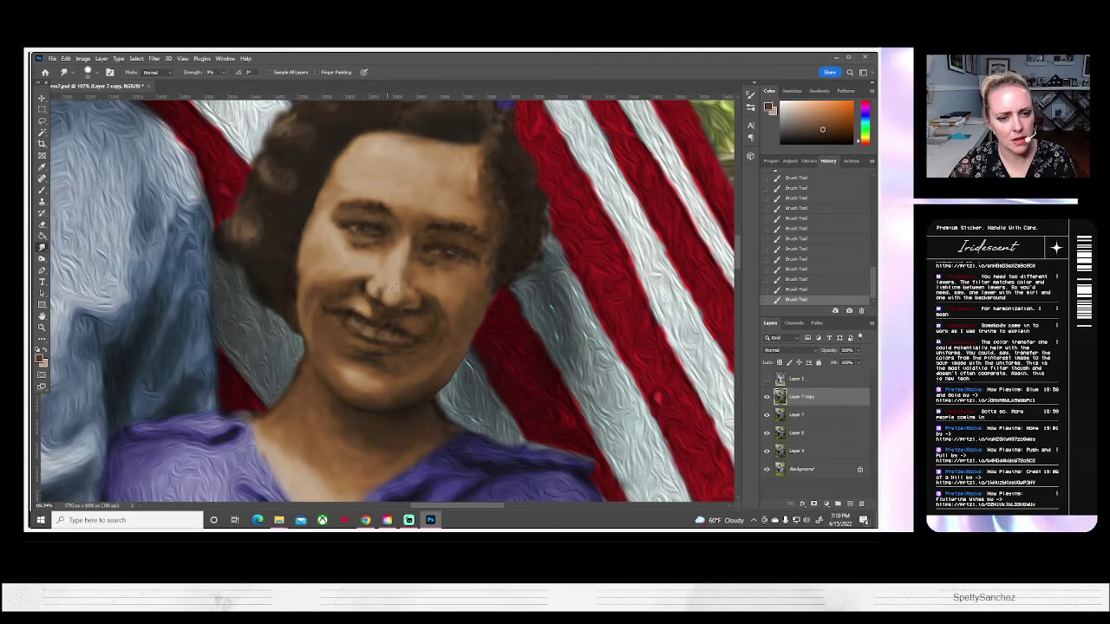
drag(385, 299, 420, 276)
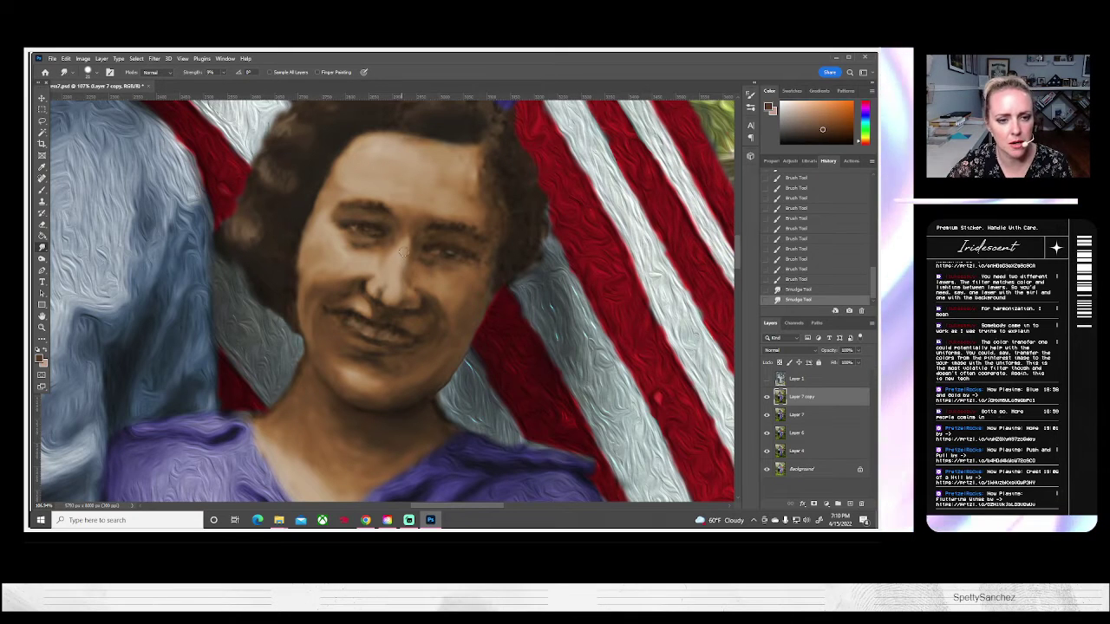
mouse_move(396, 265)
mouse_down()
mouse_move(412, 301)
mouse_move(422, 244)
mouse_move(413, 236)
mouse_move(388, 259)
mouse_move(399, 203)
mouse_up()
drag(402, 196, 405, 188)
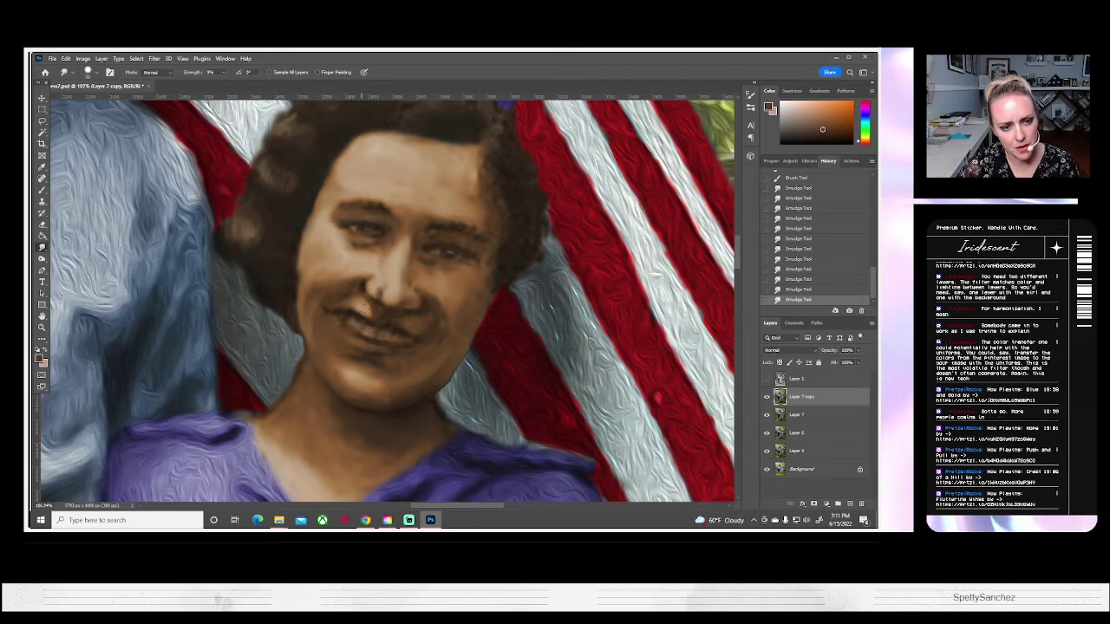
drag(371, 312, 374, 315)
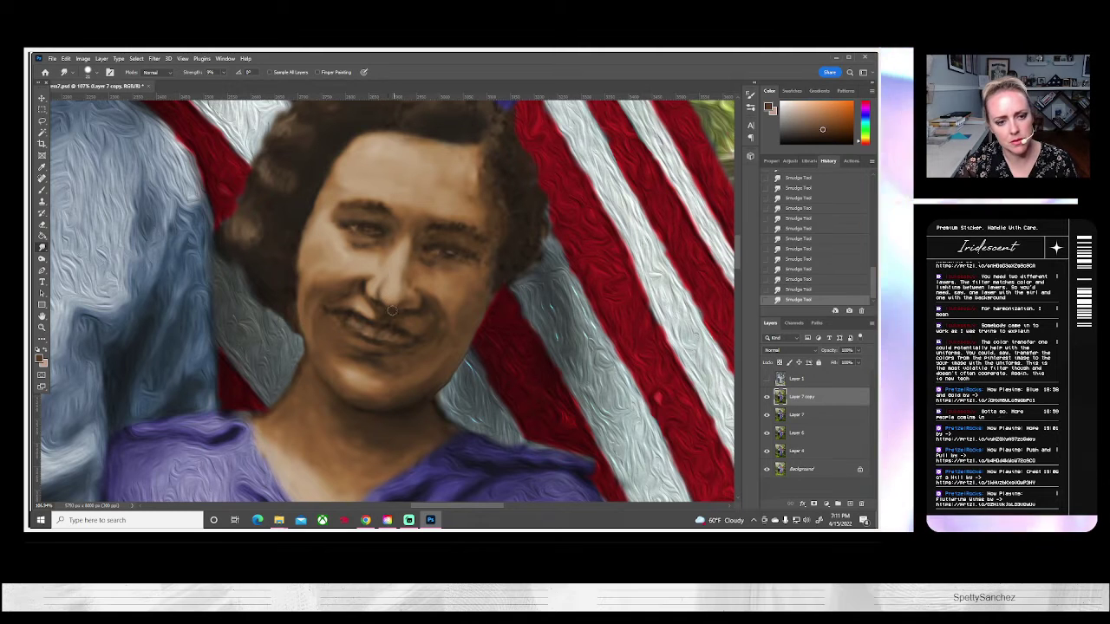
Briefly show the top reference layer to compare the face, then smudge the shaded edge of the nostril.
click(767, 379)
click(767, 379)
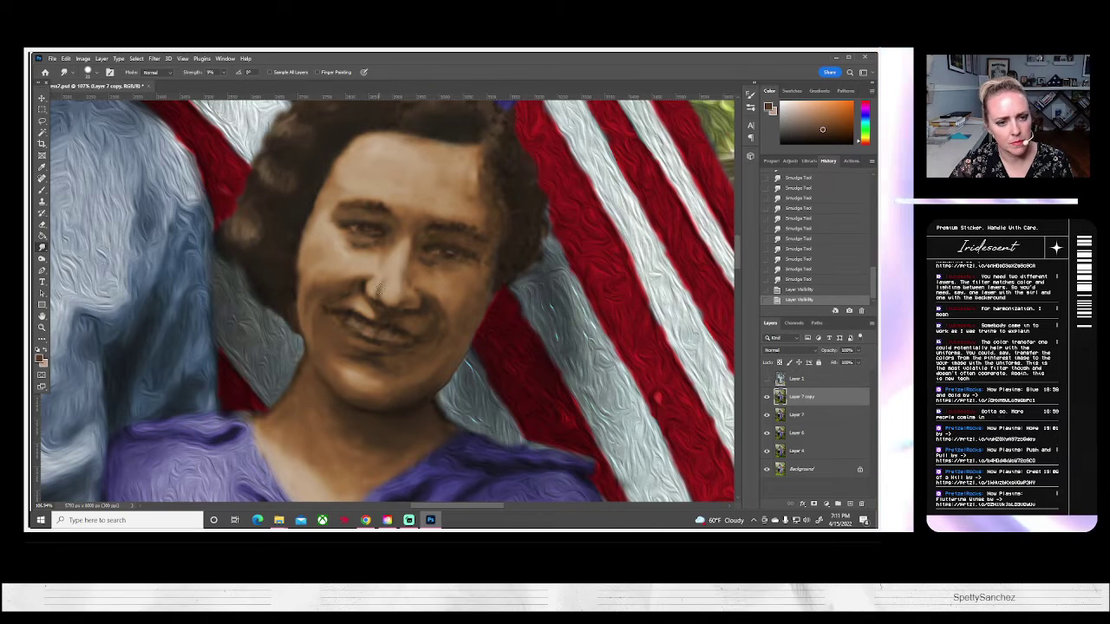
drag(379, 289, 375, 284)
drag(381, 287, 373, 283)
drag(380, 286, 372, 281)
drag(378, 285, 377, 285)
drag(373, 282, 378, 286)
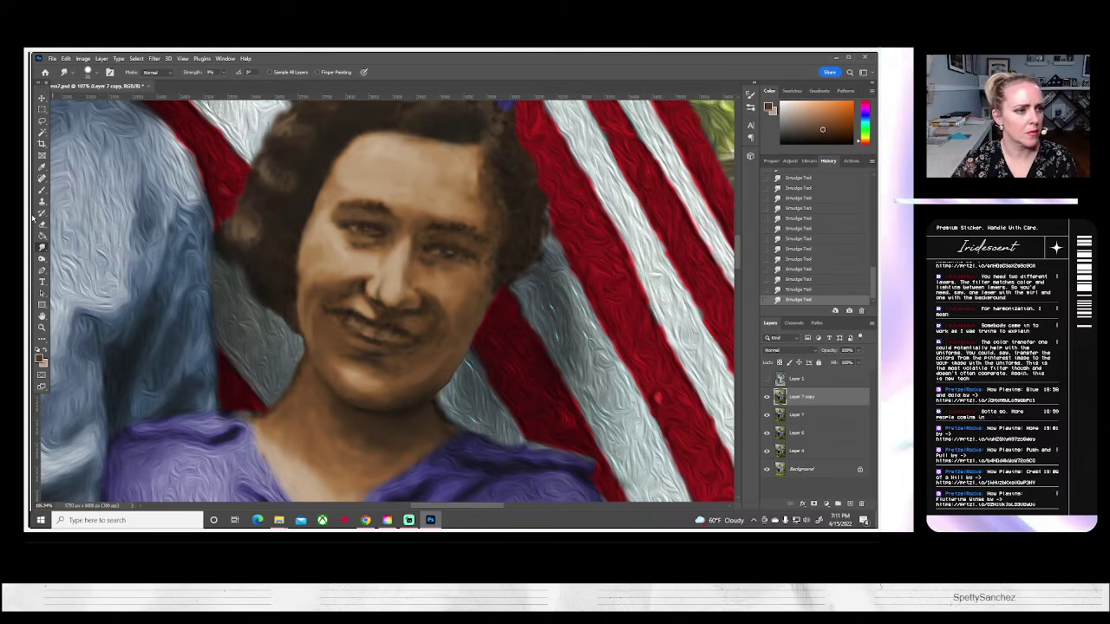
Sample a light skin tone beside the nose and brush it softly over the flag-side cheek, mouth area and chin.
click(42, 190)
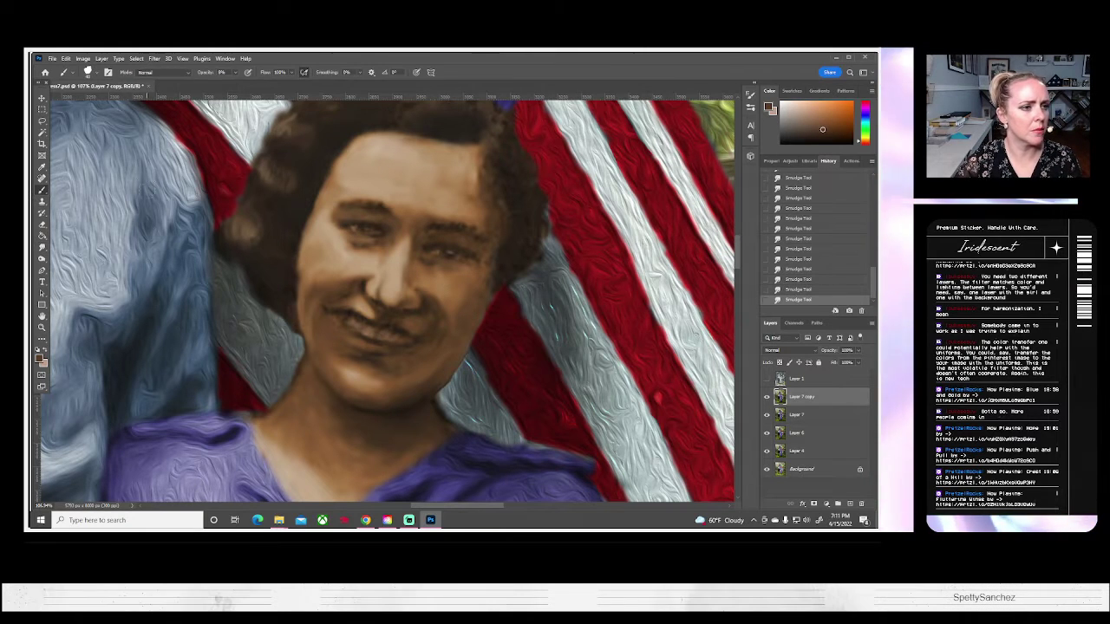
alt+click(364, 290)
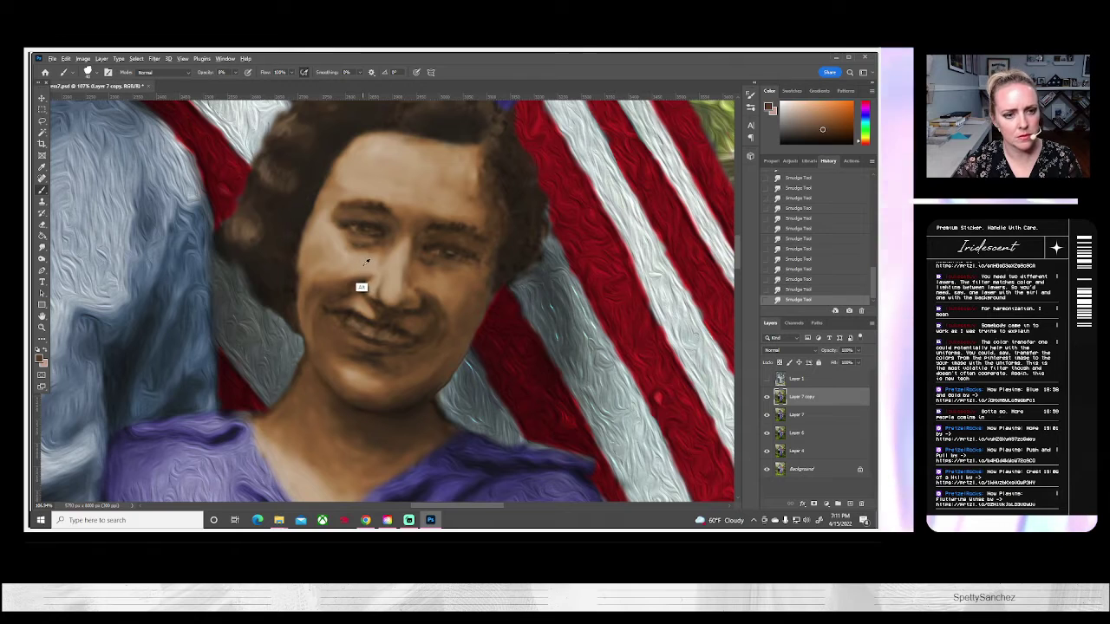
mouse_move(433, 291)
mouse_down()
mouse_move(442, 301)
mouse_move(437, 285)
mouse_up()
drag(437, 277, 444, 279)
drag(448, 276, 452, 280)
drag(403, 317, 410, 326)
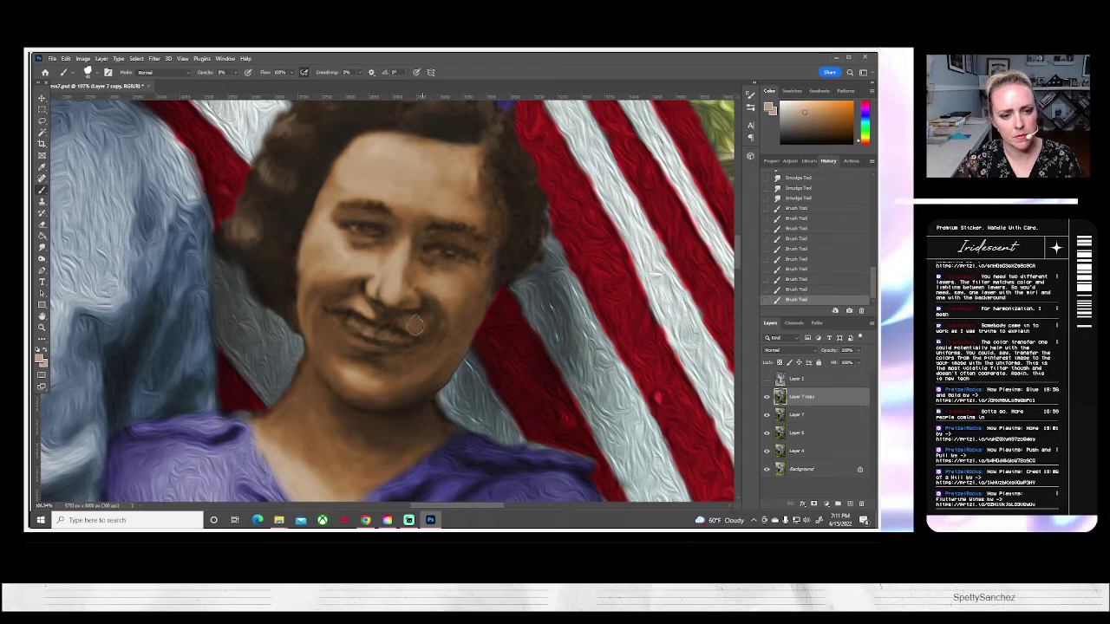
mouse_move(352, 307)
mouse_down()
mouse_move(343, 319)
mouse_move(380, 331)
mouse_up()
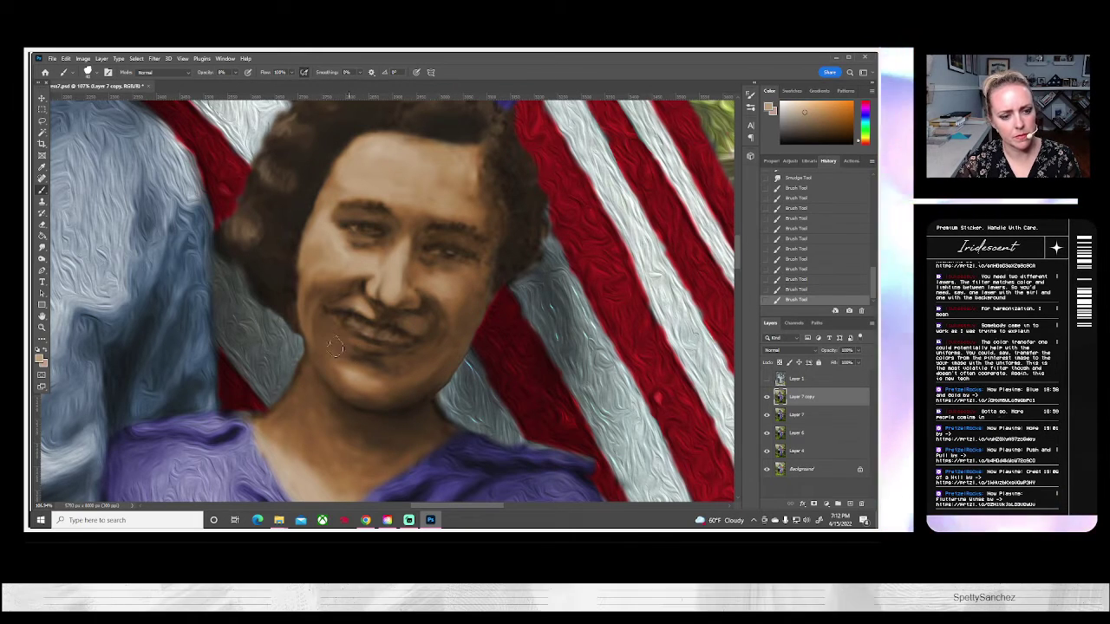
drag(335, 347, 349, 347)
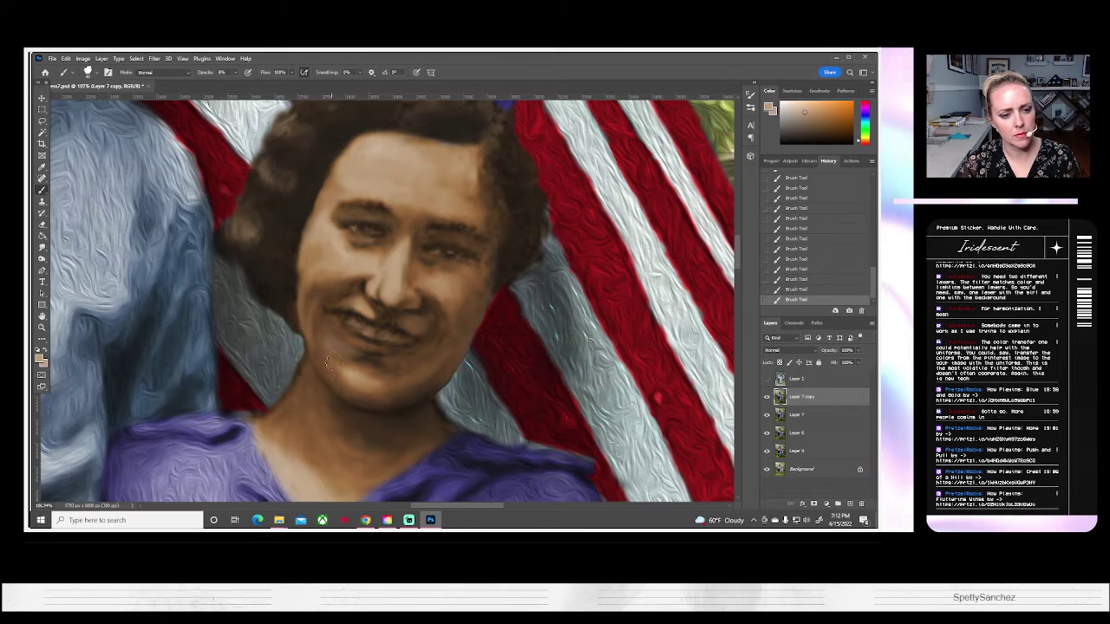
Smudge the skin from the mouth corner across the area below the lower lip and down the chin.
click(42, 249)
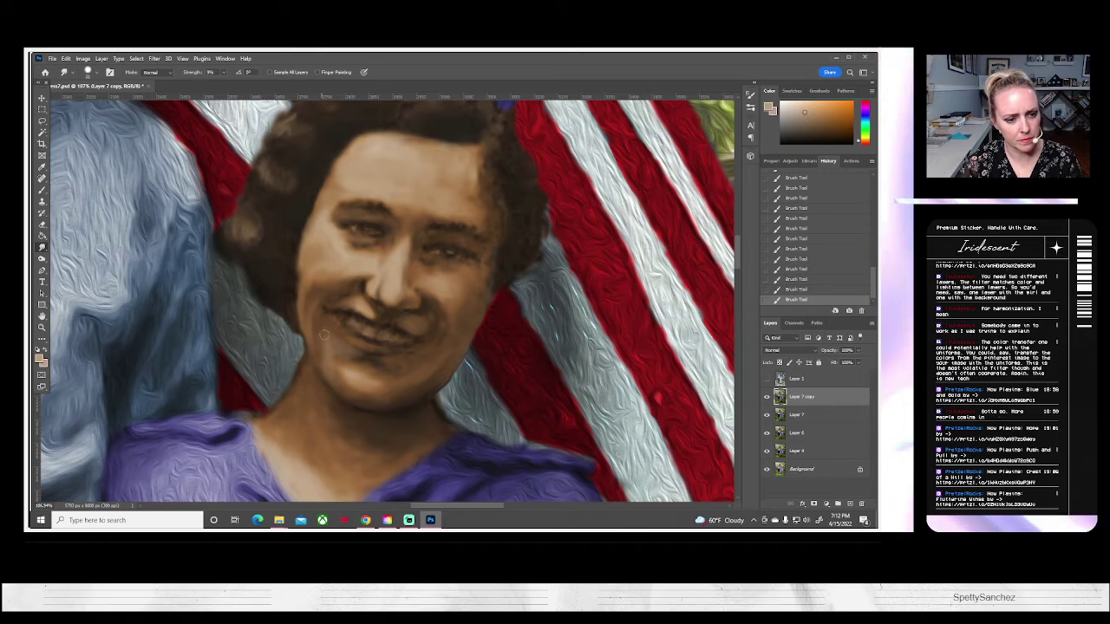
drag(324, 334, 328, 331)
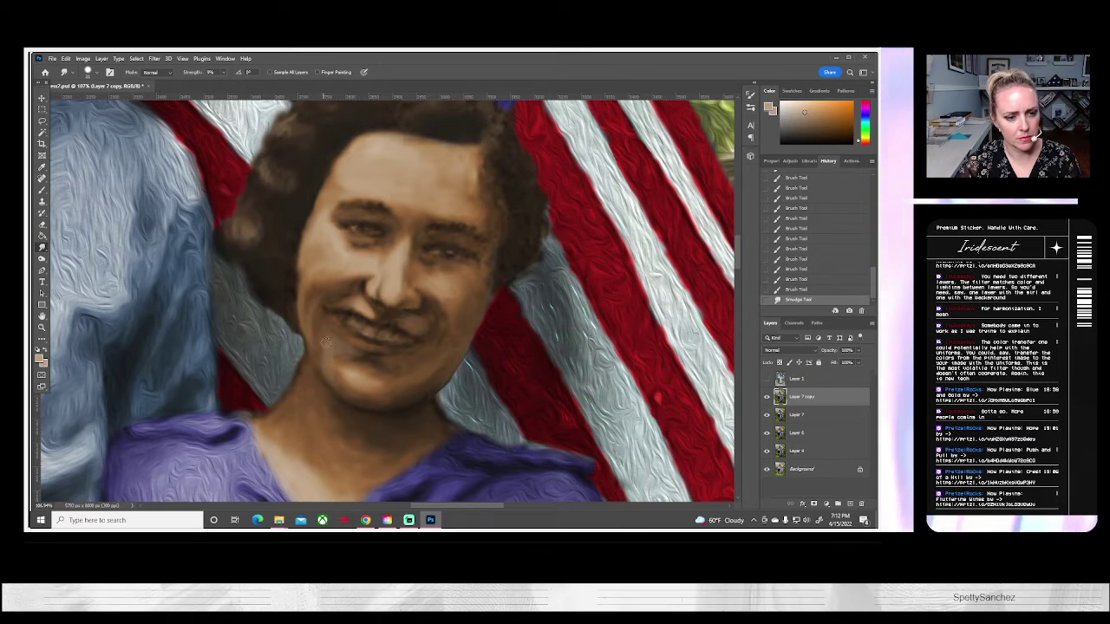
drag(326, 343, 371, 361)
drag(371, 359, 378, 364)
drag(369, 357, 355, 368)
drag(357, 367, 345, 375)
drag(347, 374, 336, 382)
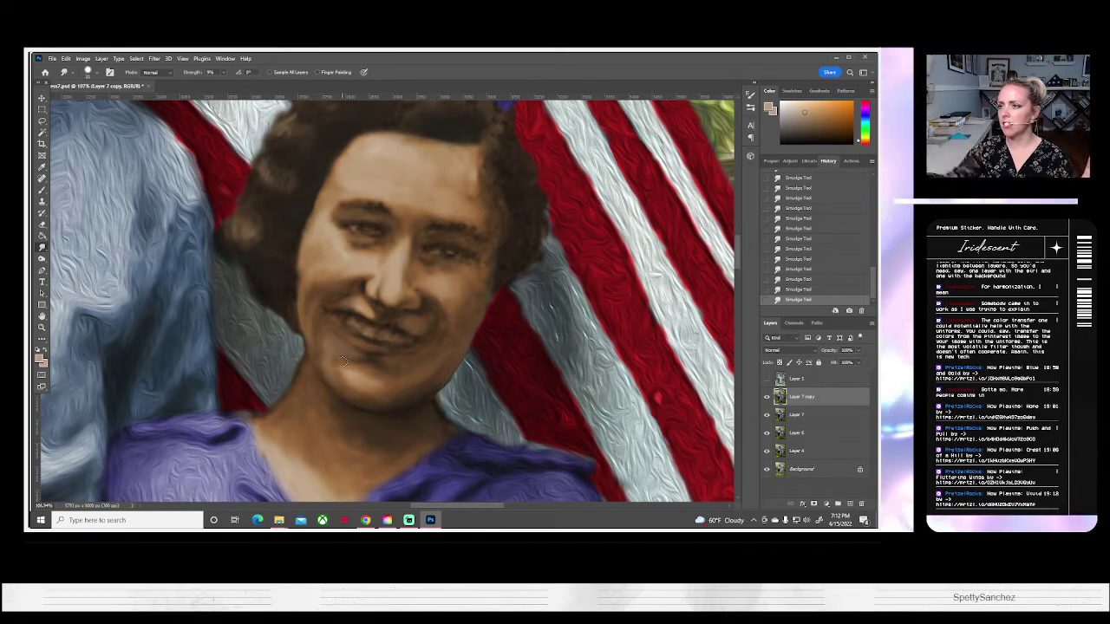
Compare the face with the top reference layer again and smudge the cheek's edge beside the hair.
click(767, 380)
click(768, 380)
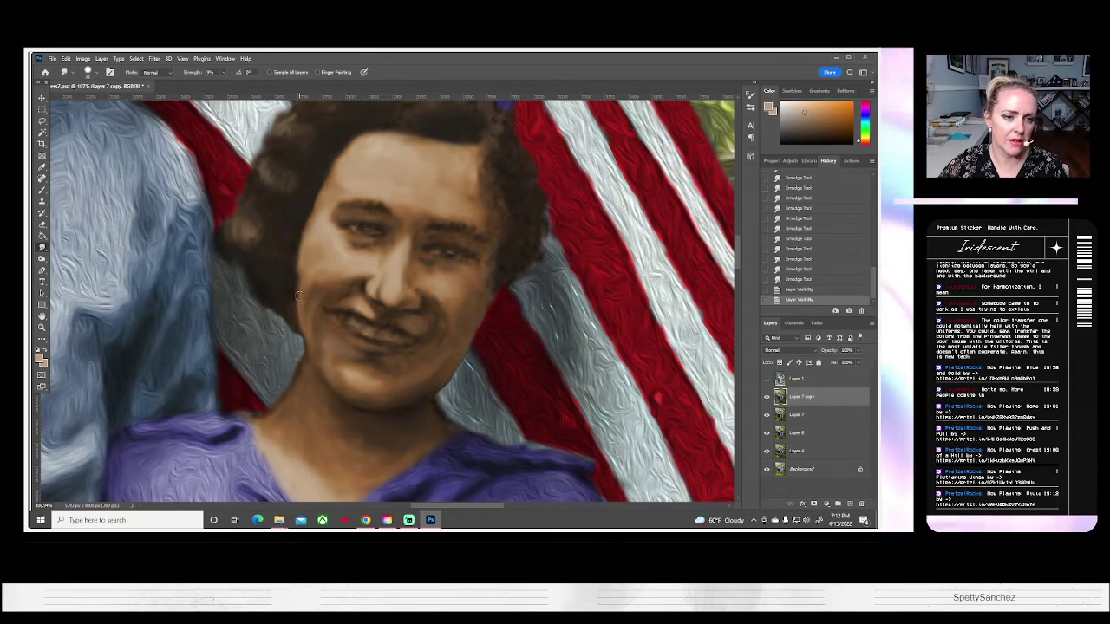
drag(299, 296, 301, 285)
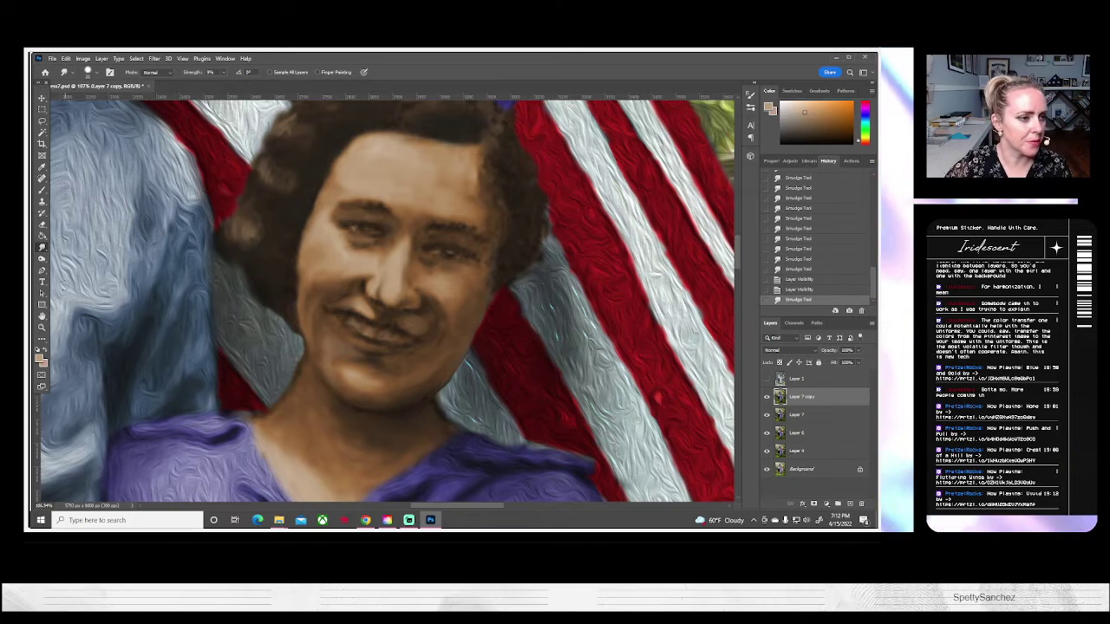
Lighten the midtones of the cheek below the eye, the side of the nose and the eyelid with the Dodge tool.
key(o)
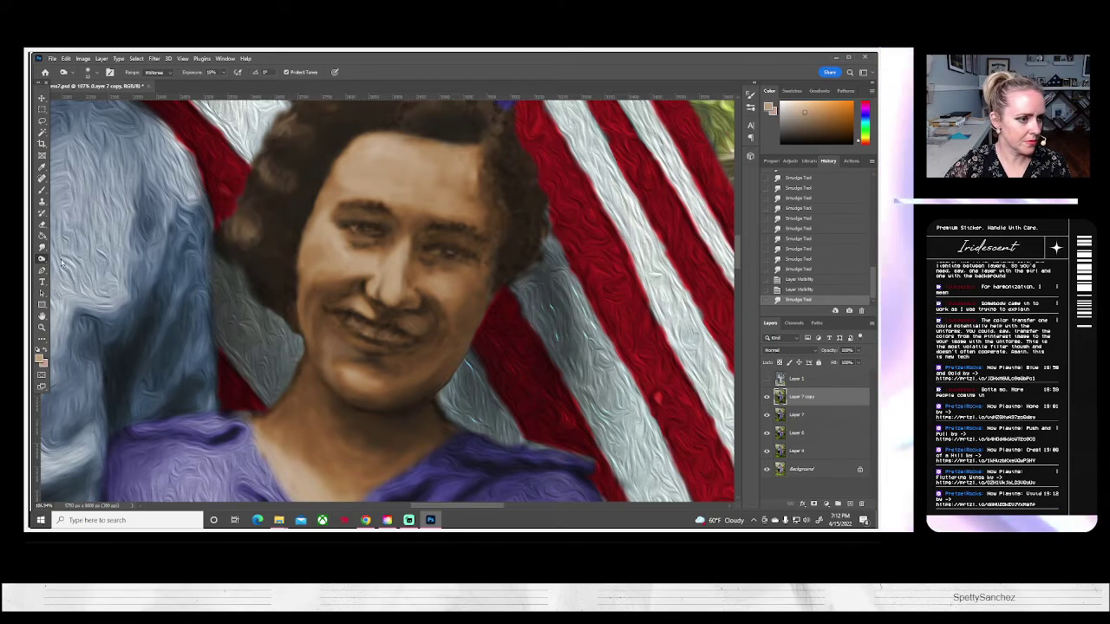
right_click(42, 259)
click(71, 258)
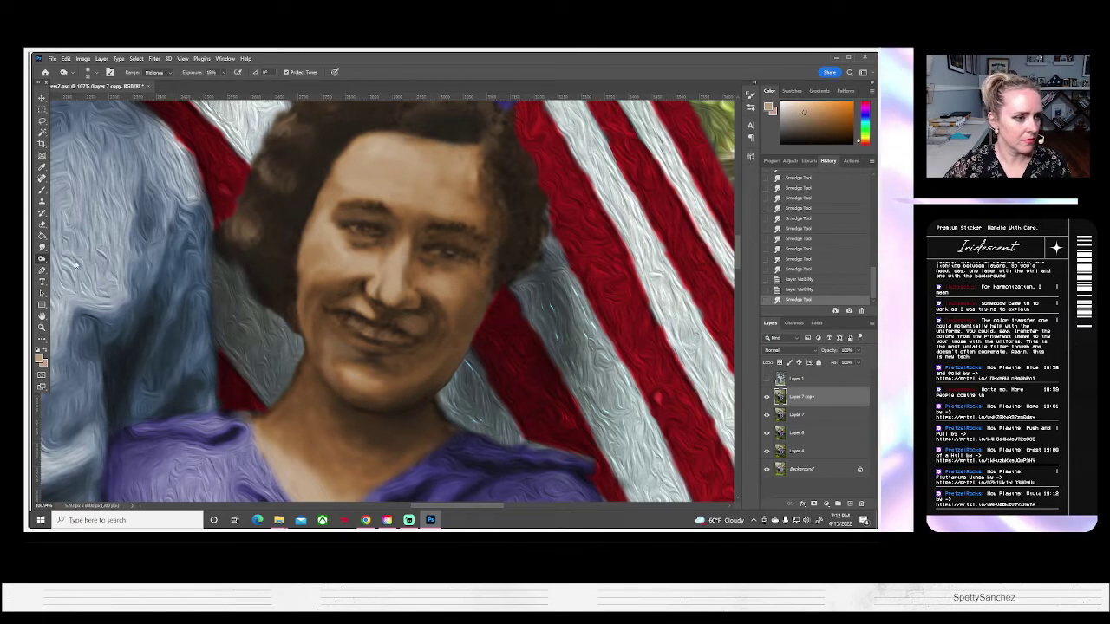
click(326, 236)
click(330, 241)
click(334, 243)
click(339, 245)
click(362, 253)
click(391, 265)
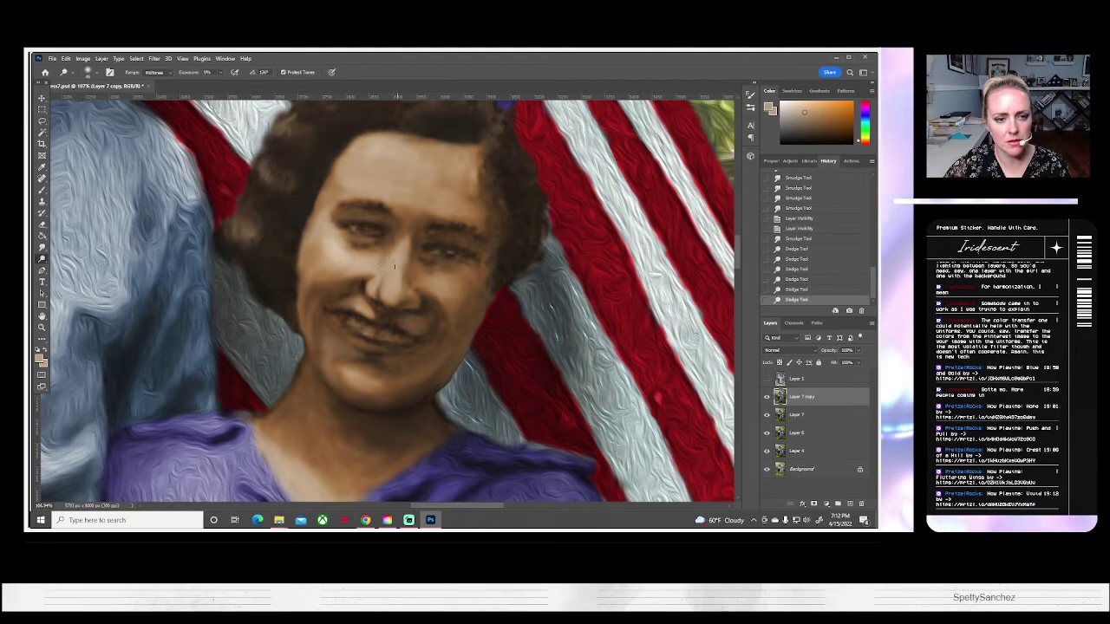
mouse_move(392, 267)
mouse_down()
mouse_move(387, 288)
mouse_move(385, 276)
mouse_up()
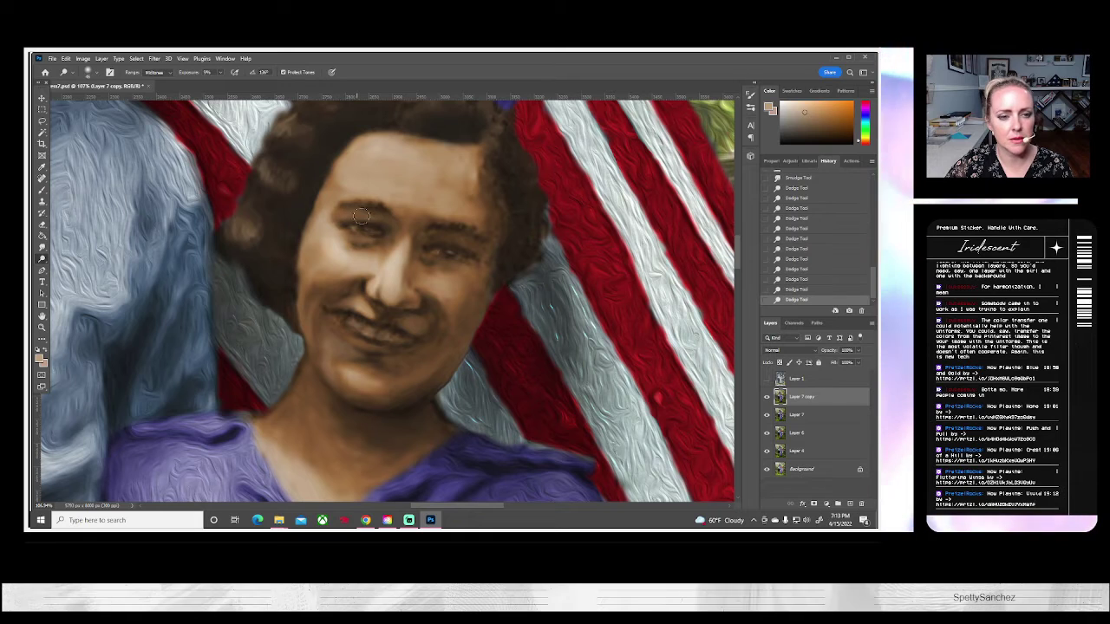
drag(360, 217, 357, 213)
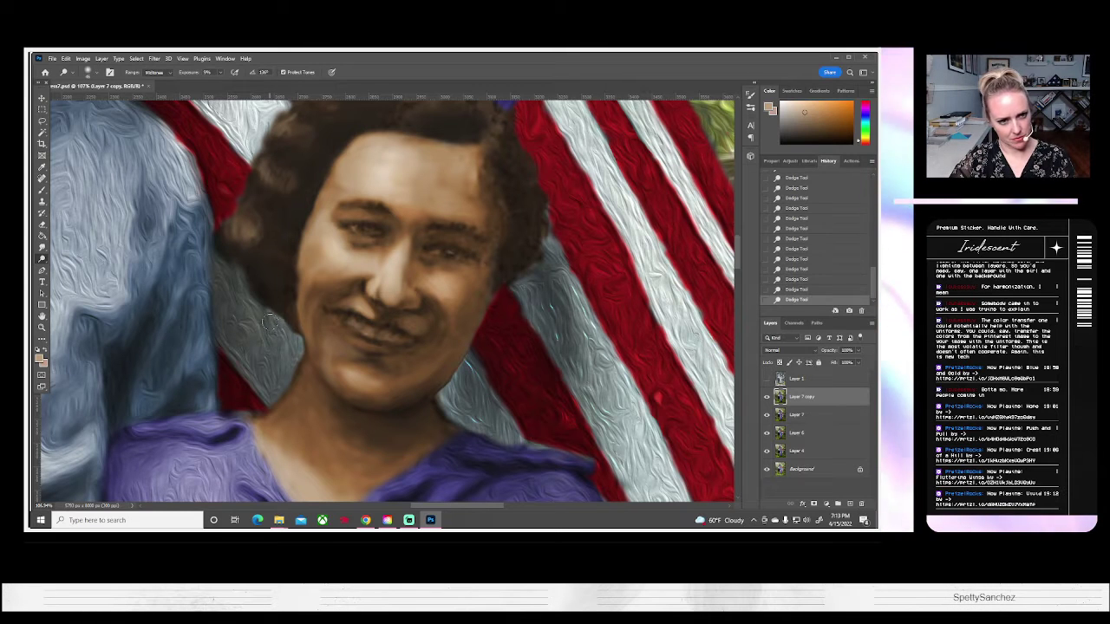
Switch to the Burn tool with a 7 px brush and darken the iris, lash line and outer corner of the eye farther from the flag.
scroll(79, 241, up, 1)
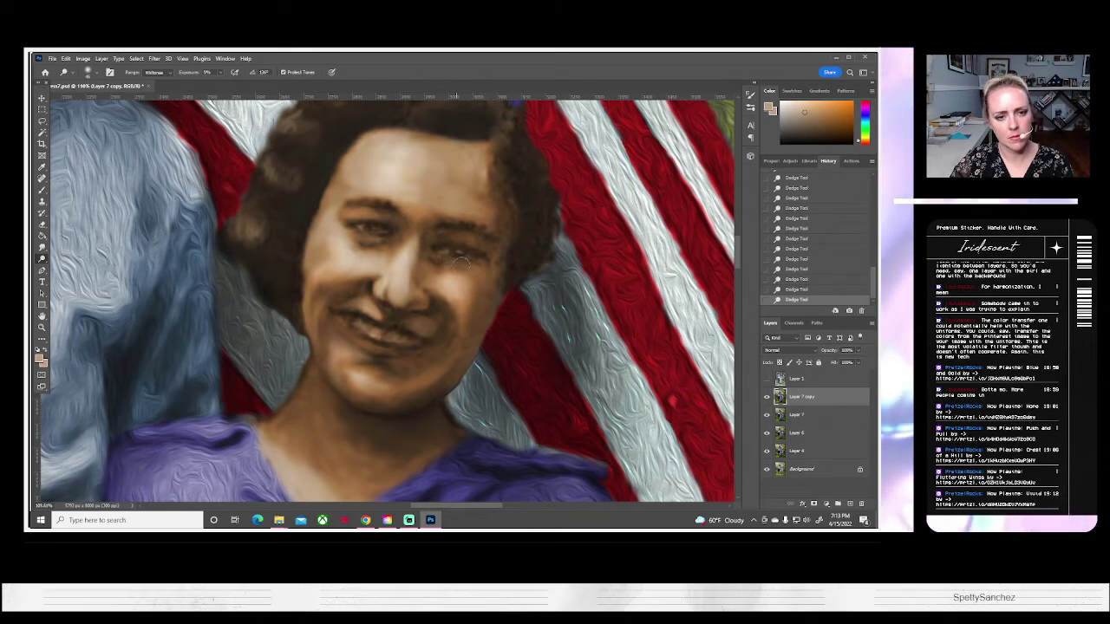
scroll(462, 263, left, 2)
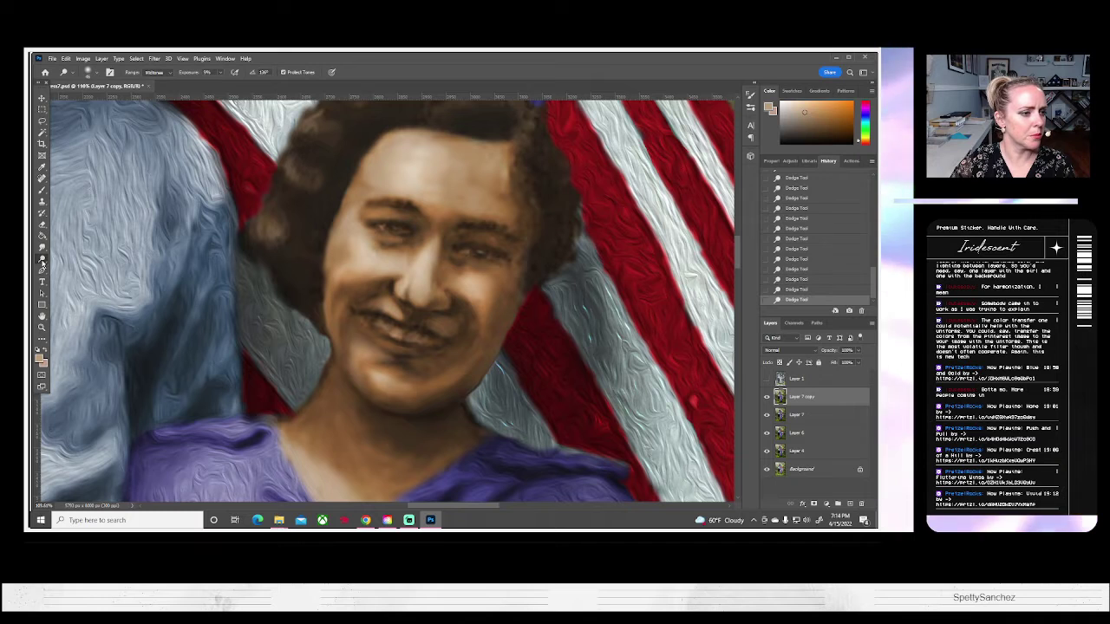
right_click(41, 260)
click(70, 267)
scroll(229, 253, left, 2)
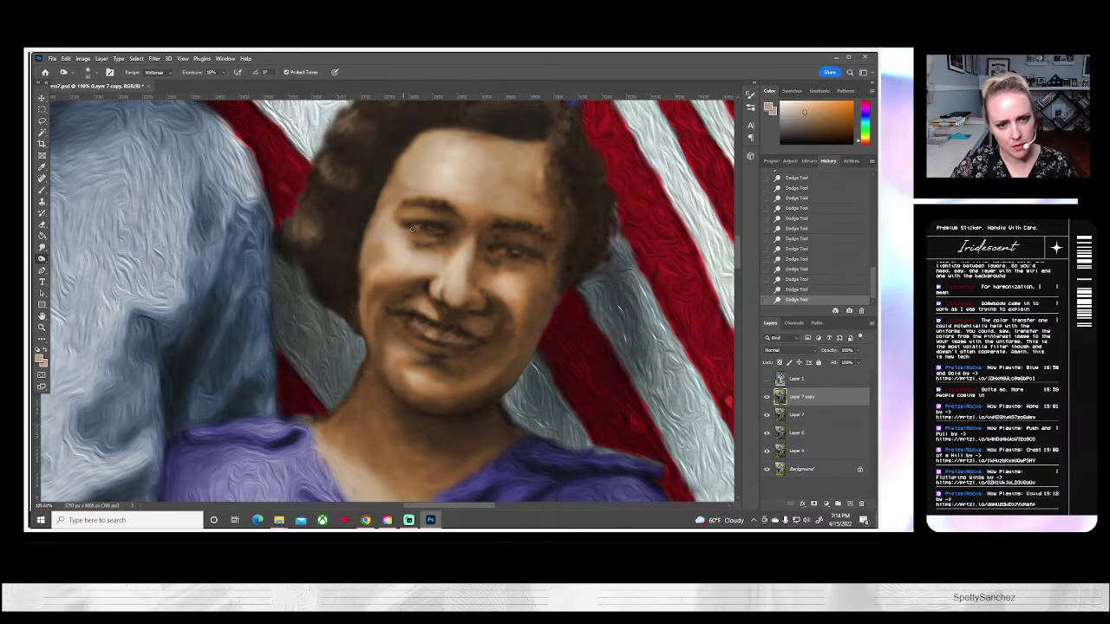
scroll(411, 229, down, 1)
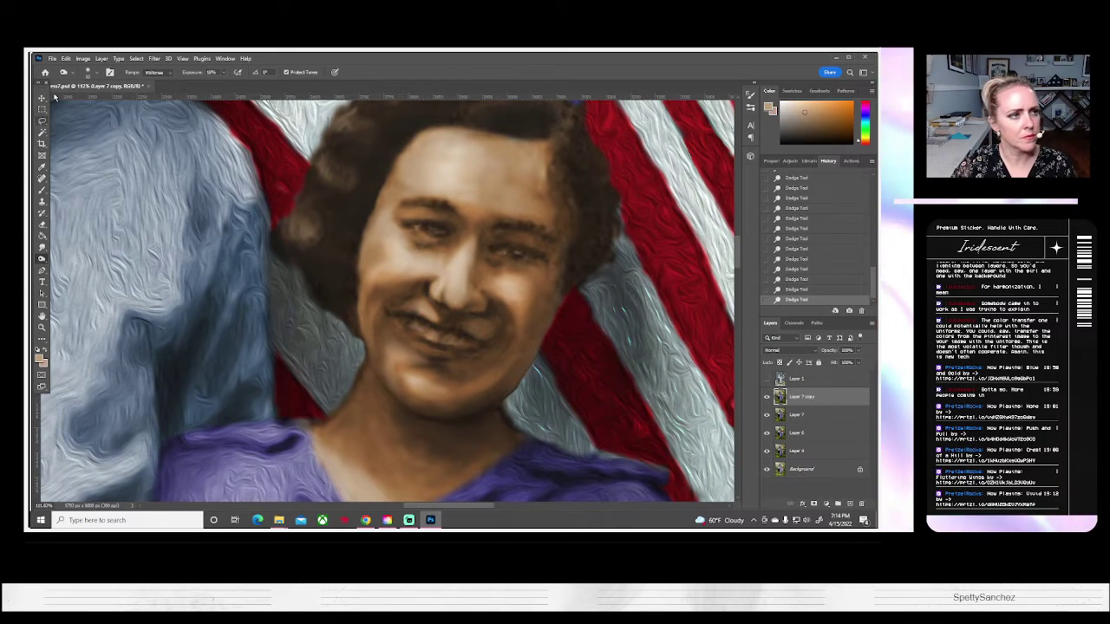
click(88, 71)
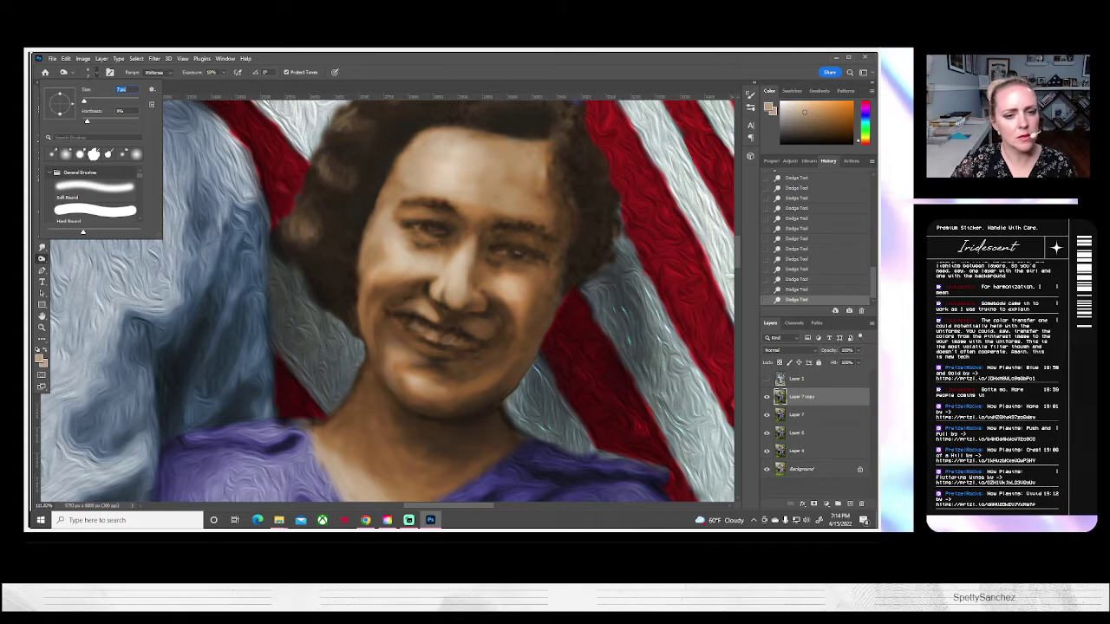
click(427, 232)
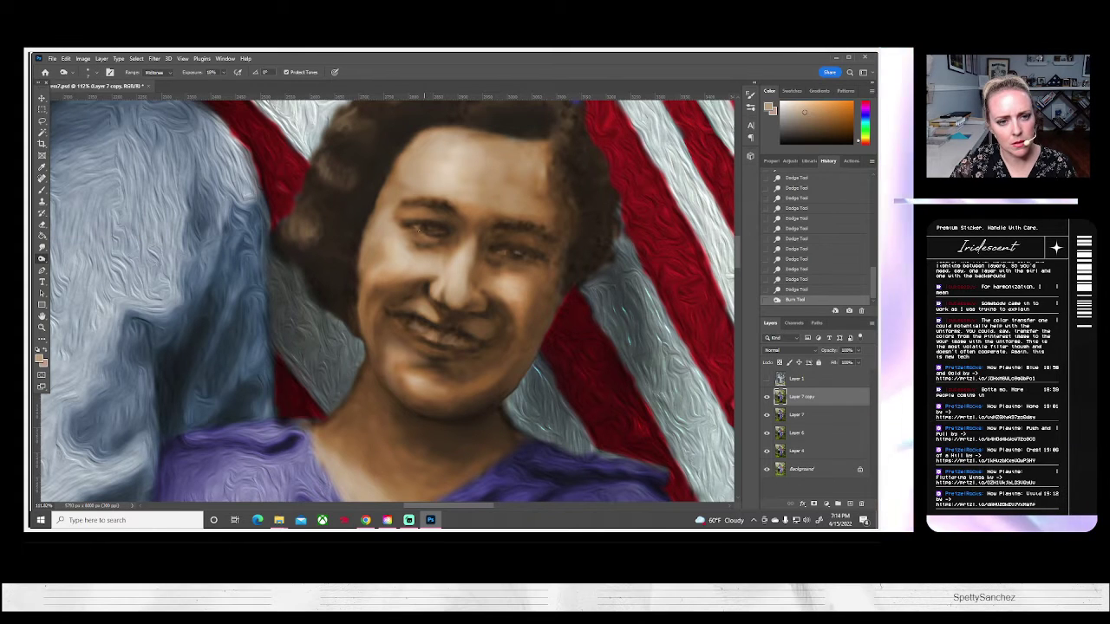
click(422, 231)
click(423, 231)
click(425, 231)
click(426, 232)
click(429, 233)
click(431, 234)
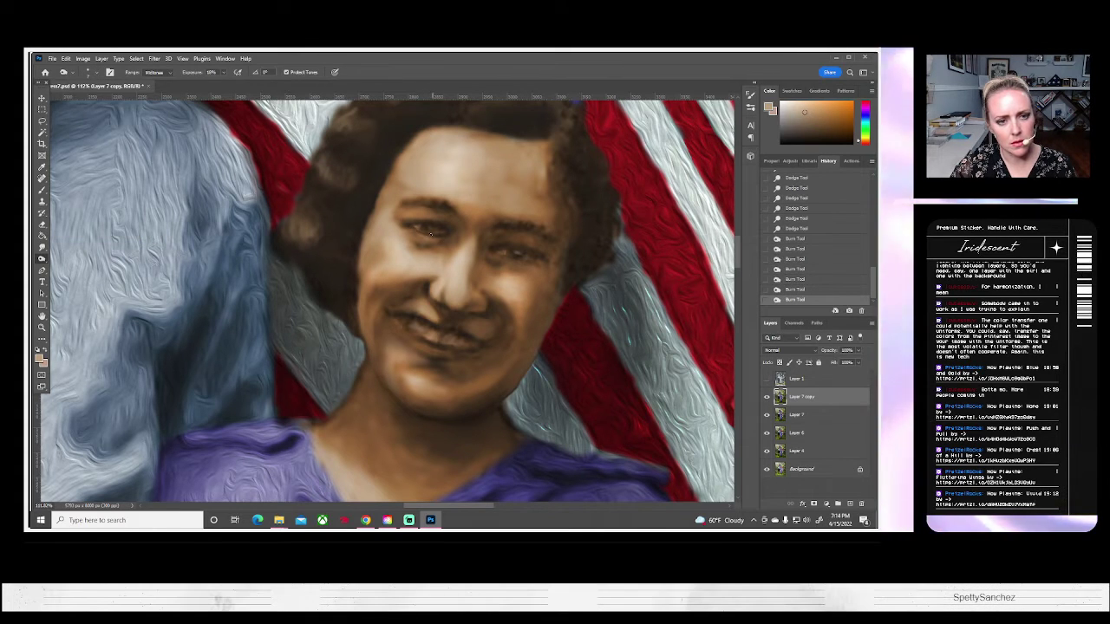
click(439, 234)
click(447, 235)
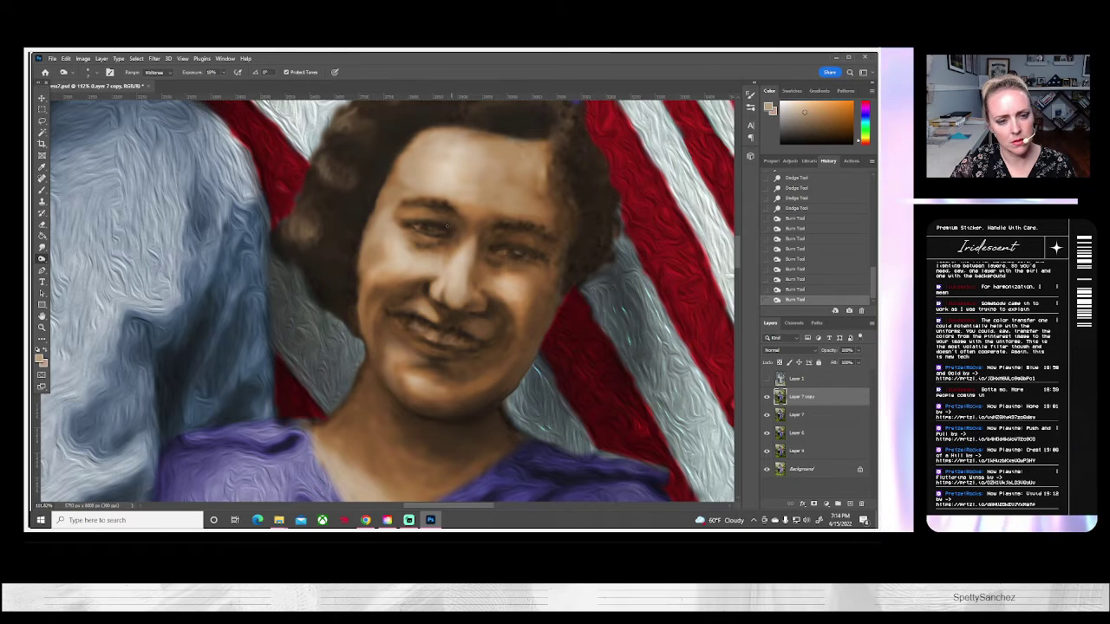
click(412, 226)
click(413, 226)
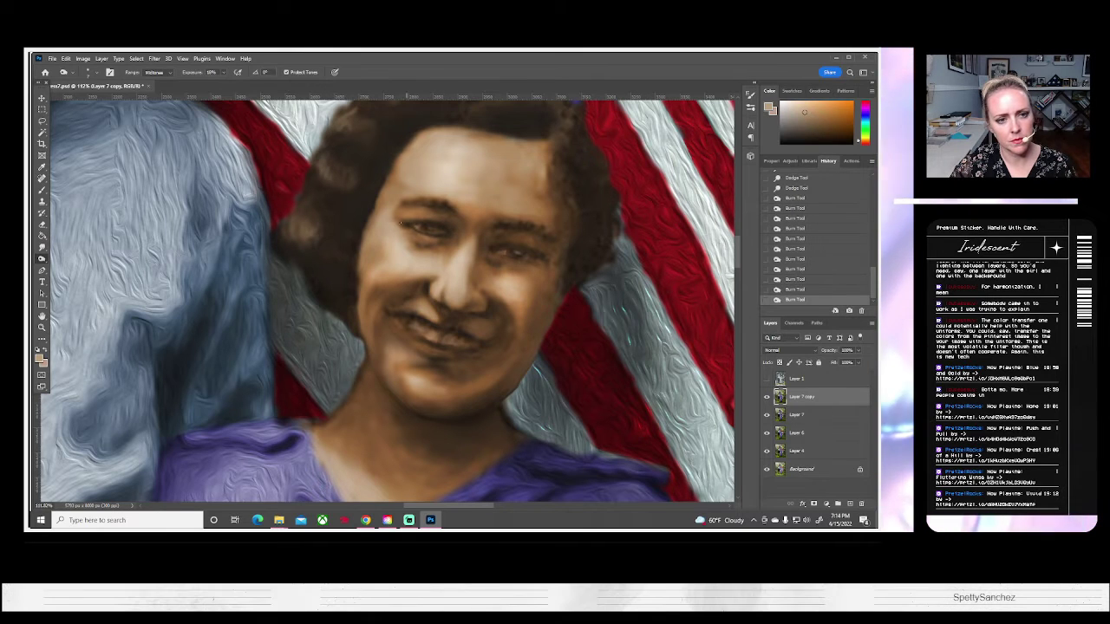
click(409, 223)
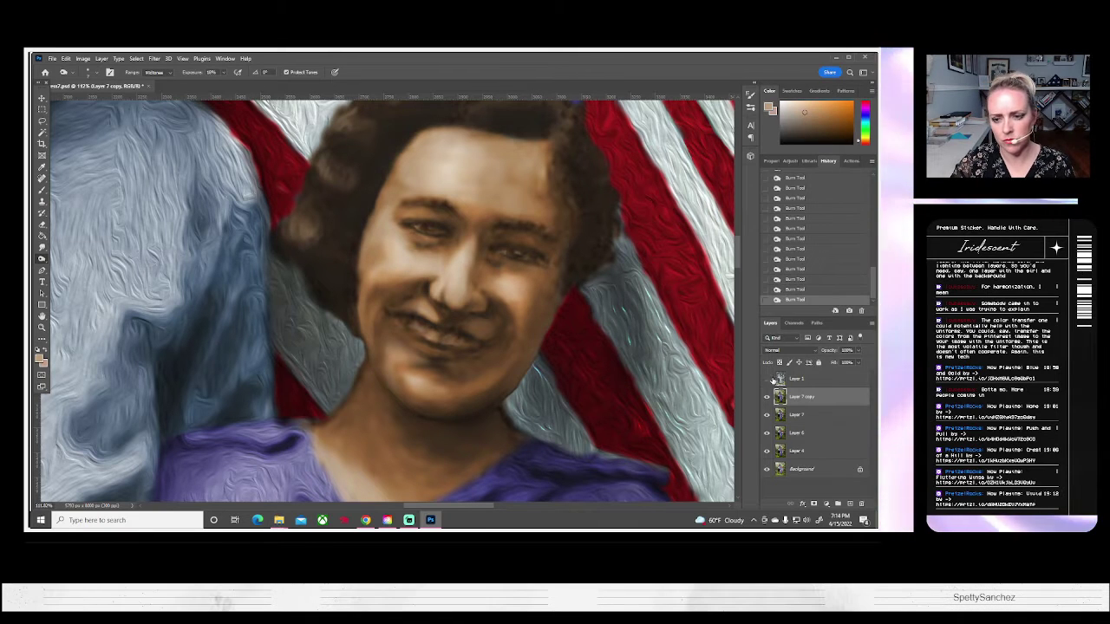
Compare the eyes with the top reference layer, burn the details of the flag-side eye and get the Zoom tool ready.
click(766, 379)
click(766, 378)
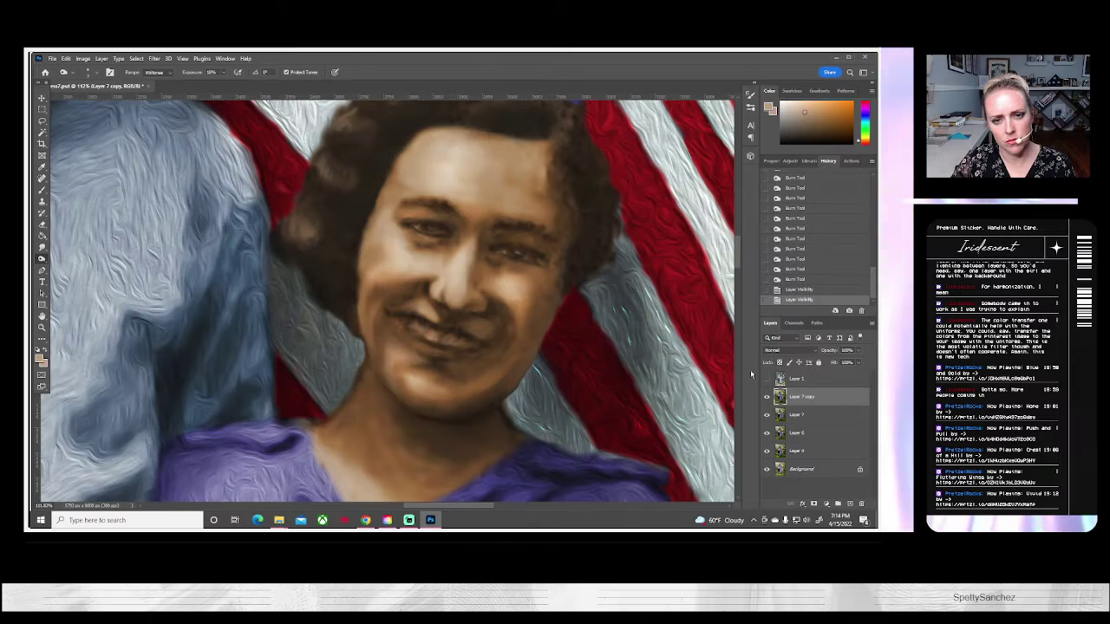
drag(535, 252, 523, 258)
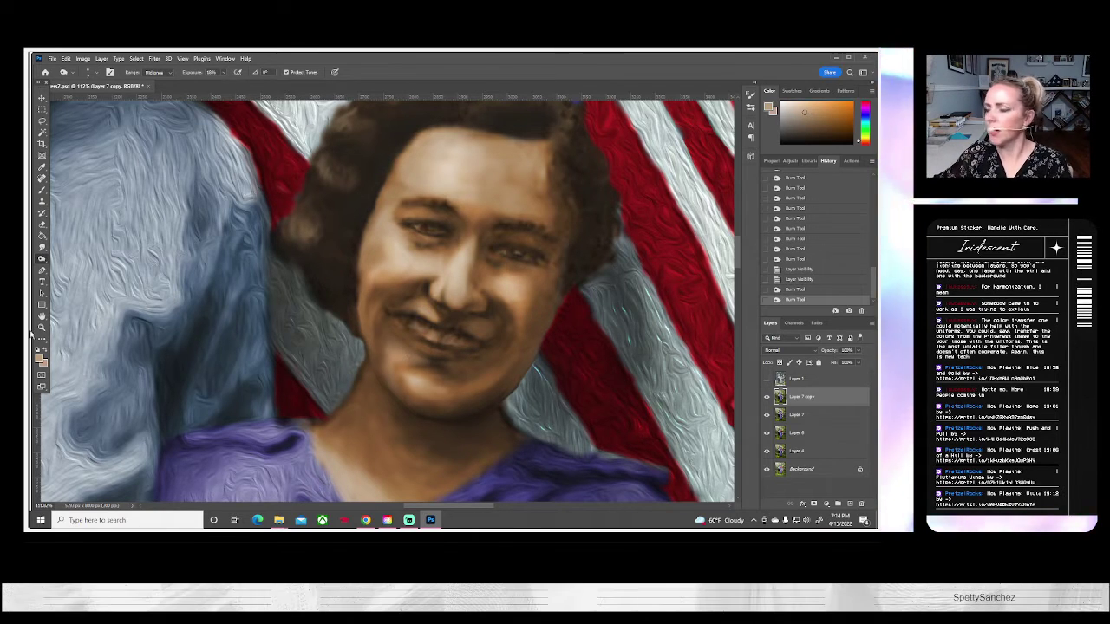
click(42, 327)
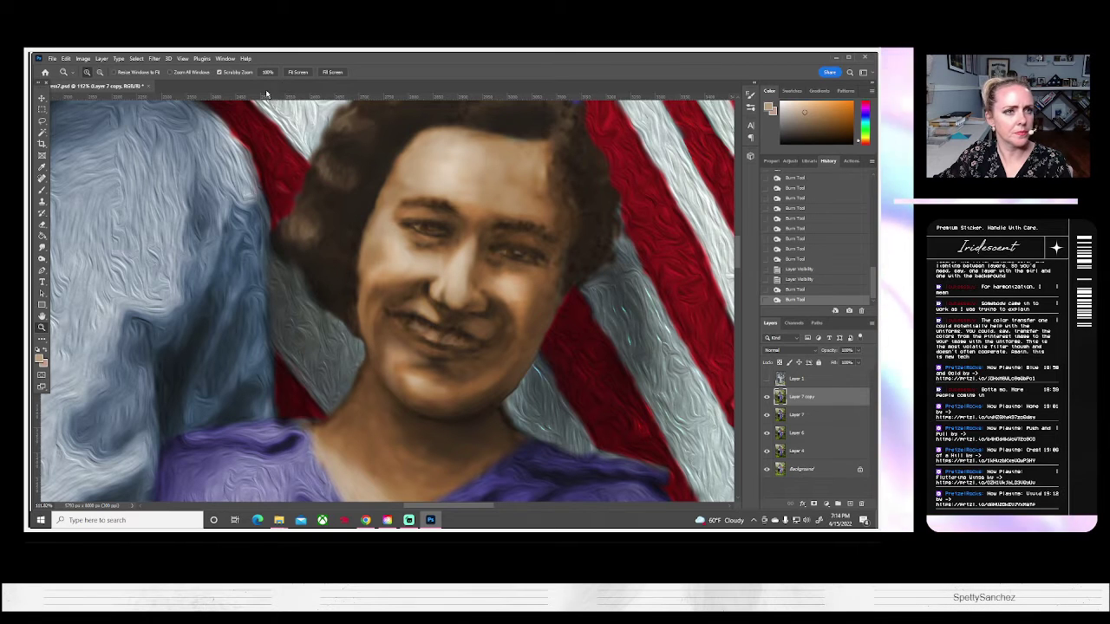
View the whole picture and compare the portrait with the original black-and-white photo on the top reference layer.
click(296, 74)
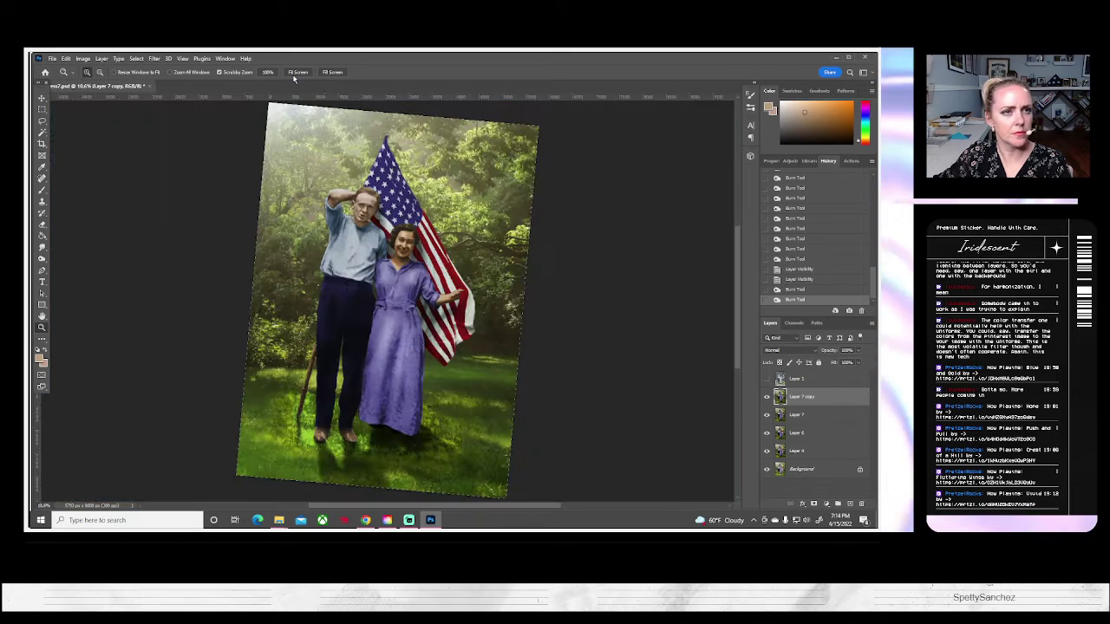
click(767, 378)
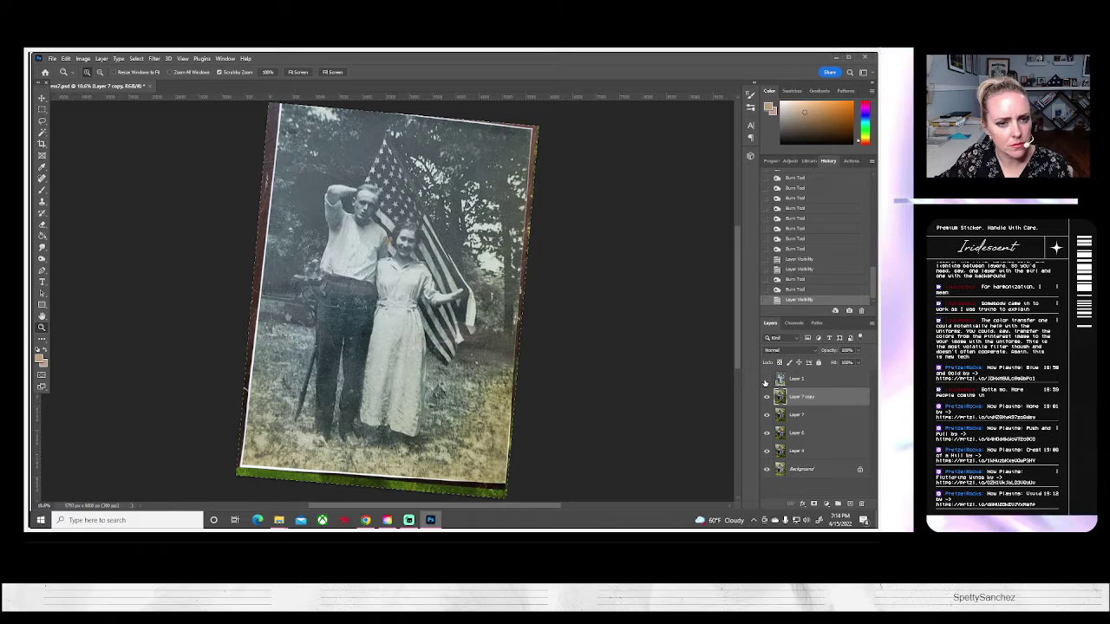
click(766, 380)
click(767, 379)
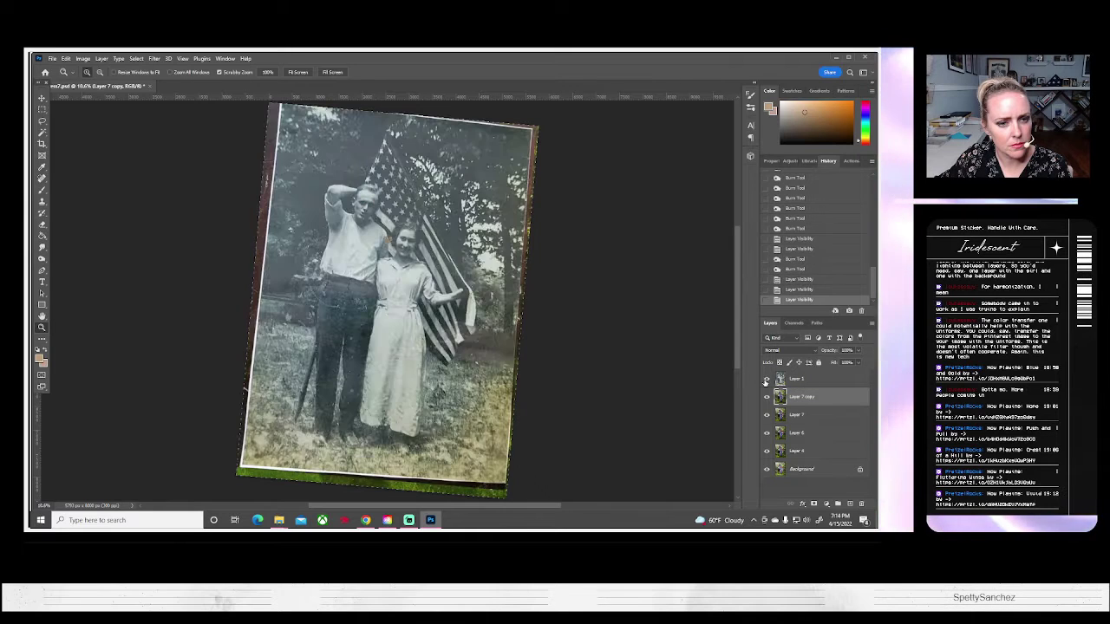
click(767, 379)
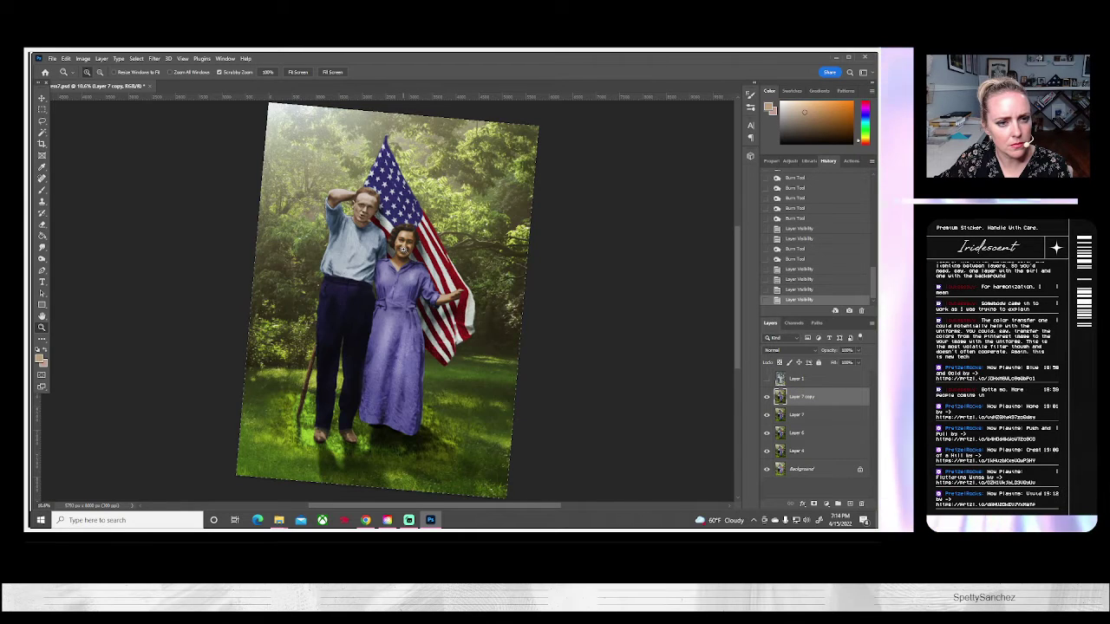
Burn the inner eye corners, lower lash line and outer corner of the eye farther from the flag with a small brush.
drag(402, 250, 417, 250)
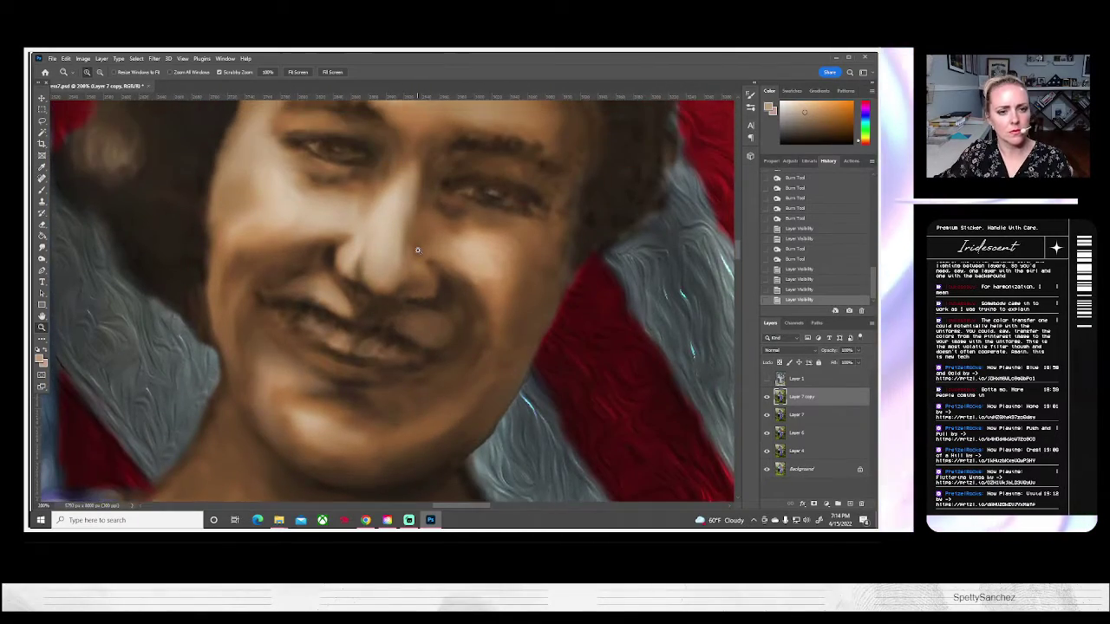
scroll(417, 250, up, 4)
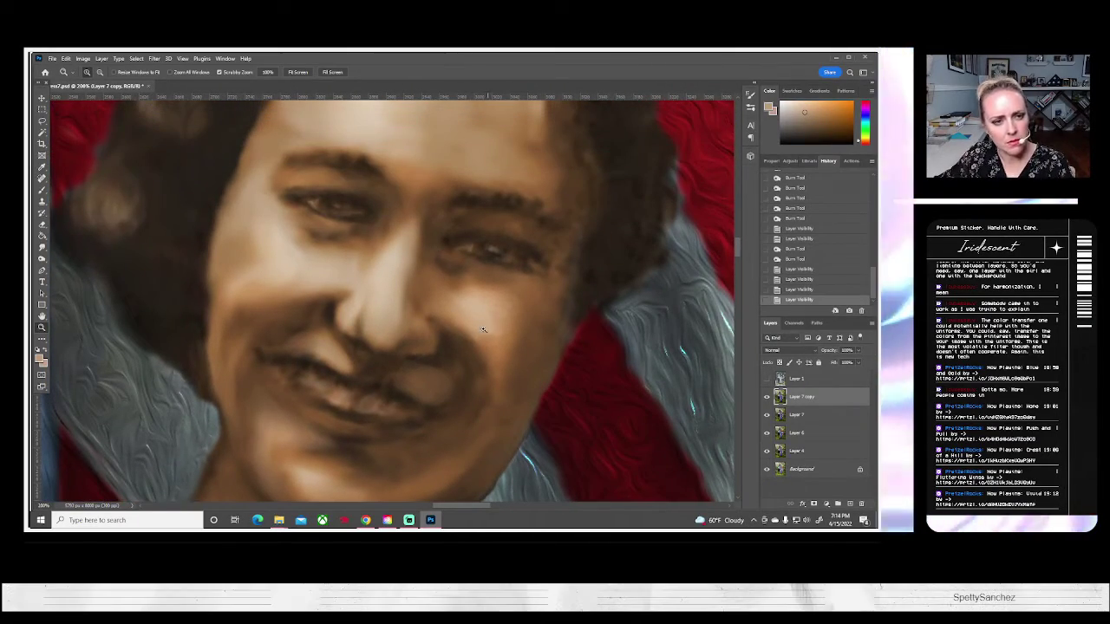
click(41, 258)
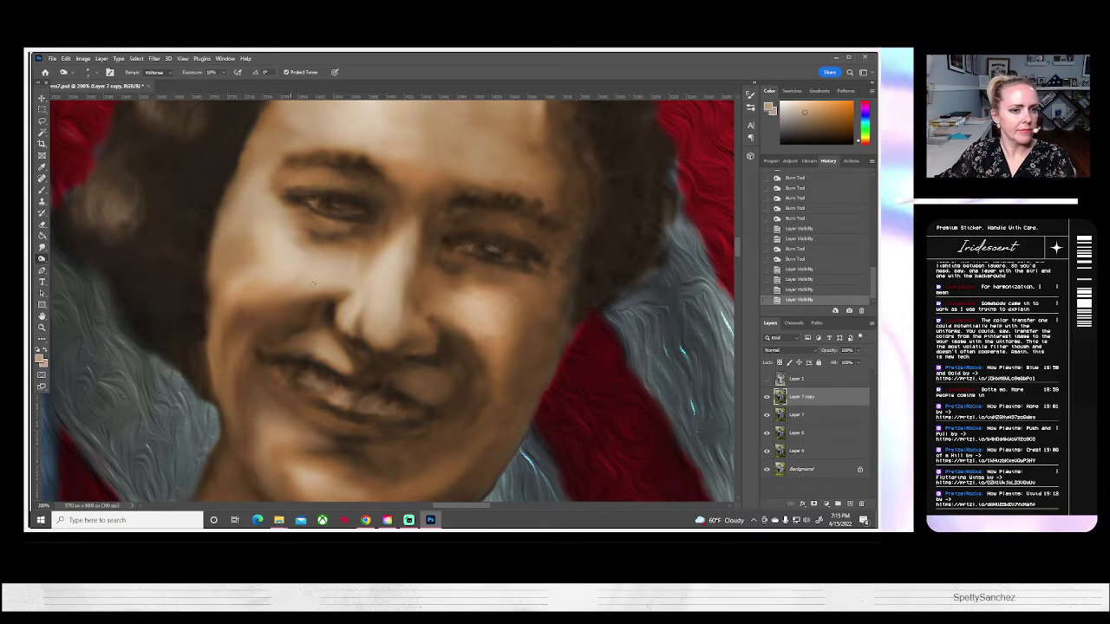
click(90, 72)
click(84, 103)
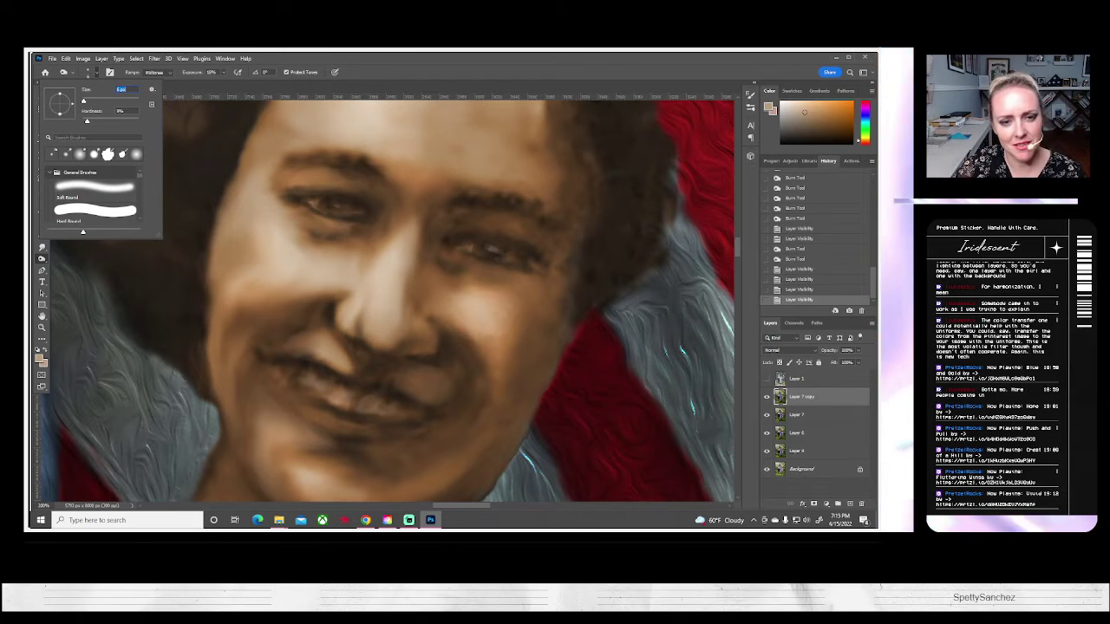
key(Return)
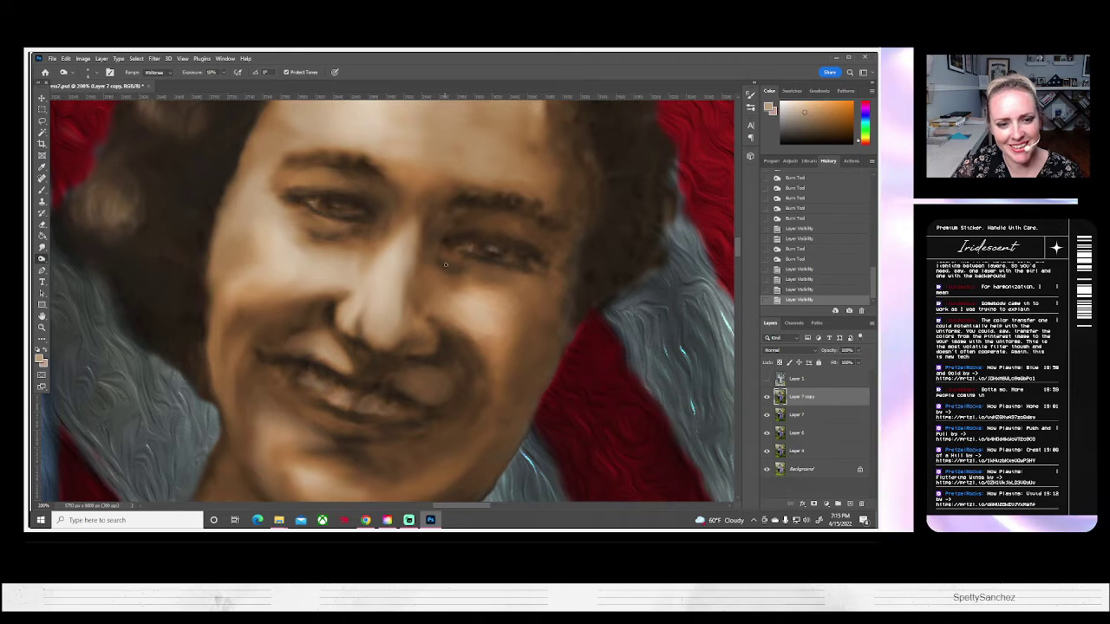
click(446, 265)
click(371, 223)
click(368, 224)
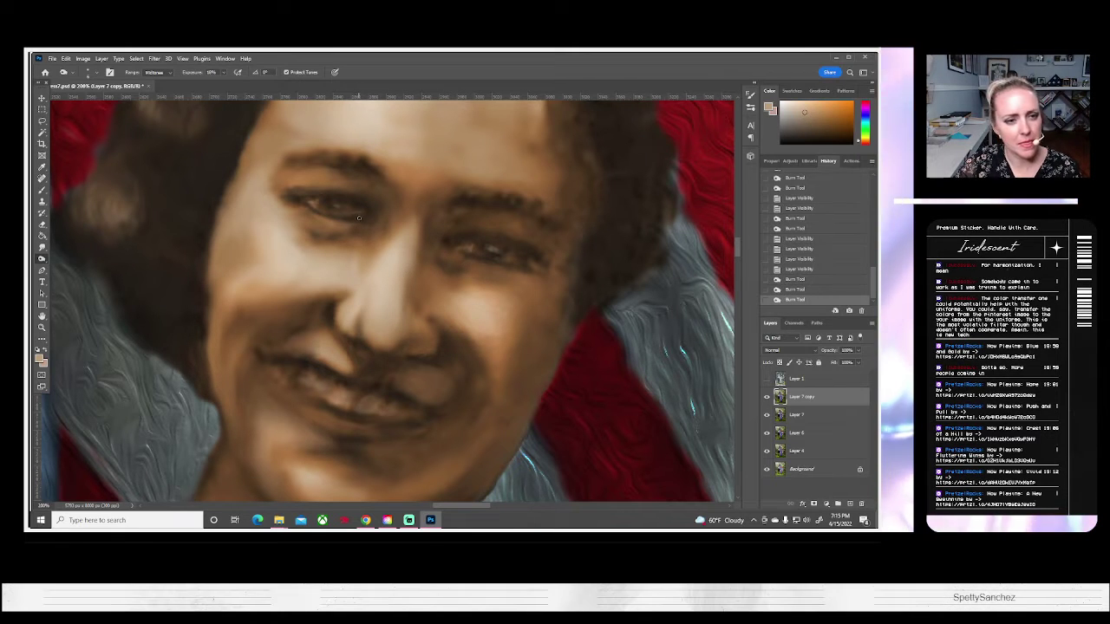
drag(348, 216, 285, 193)
click(307, 210)
click(317, 202)
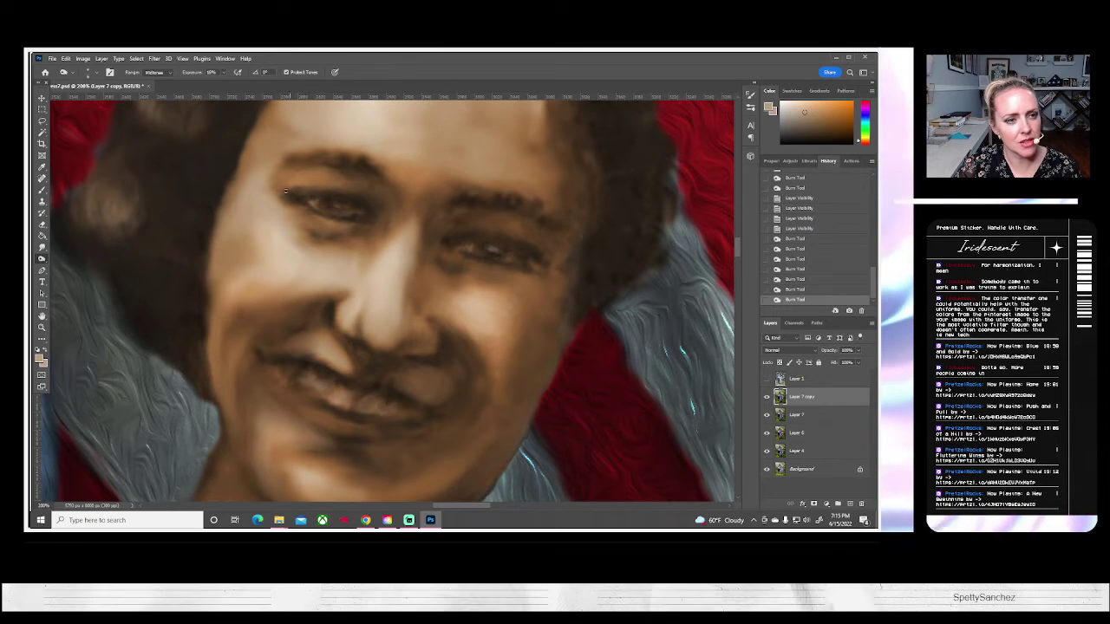
click(286, 192)
Soften the outer corner, eyelid and under-eye shading of the eye farther from the flag with a smaller Smudge brush.
click(41, 247)
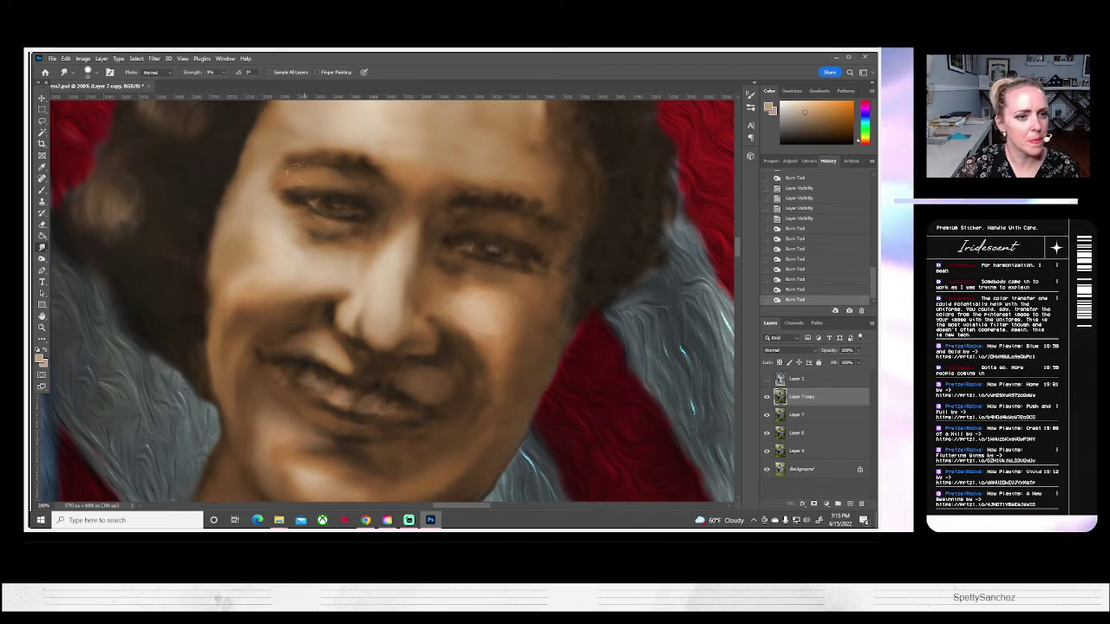
click(65, 115)
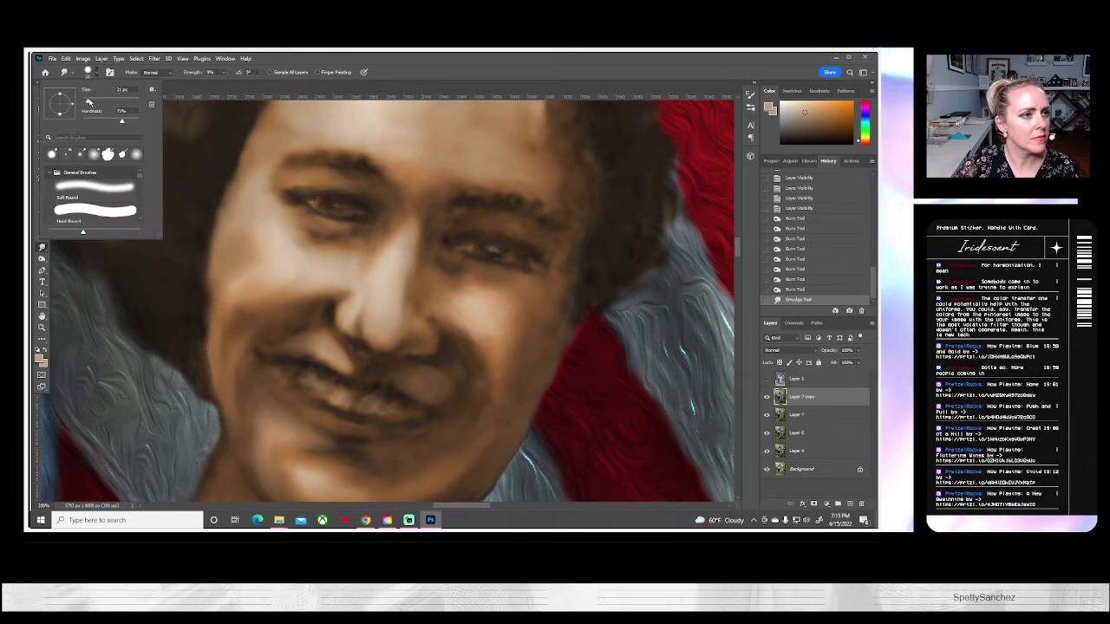
click(97, 74)
key(Return)
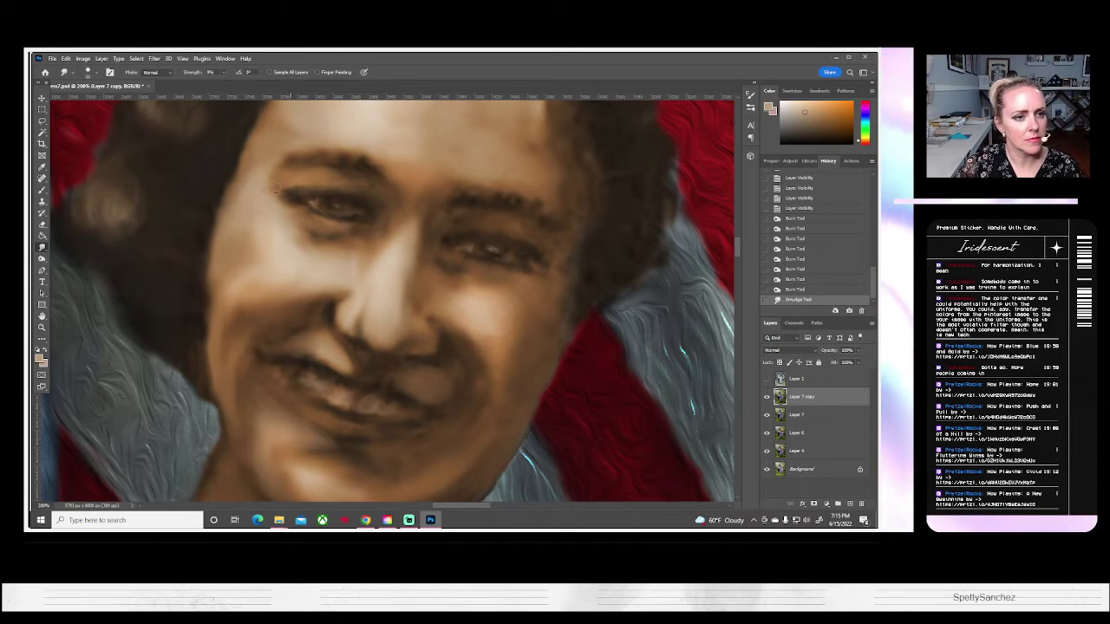
click(288, 189)
mouse_move(300, 190)
mouse_down()
mouse_move(354, 195)
mouse_move(361, 183)
mouse_move(329, 174)
mouse_move(358, 177)
mouse_move(314, 170)
mouse_move(357, 163)
mouse_move(301, 166)
mouse_move(384, 195)
mouse_up()
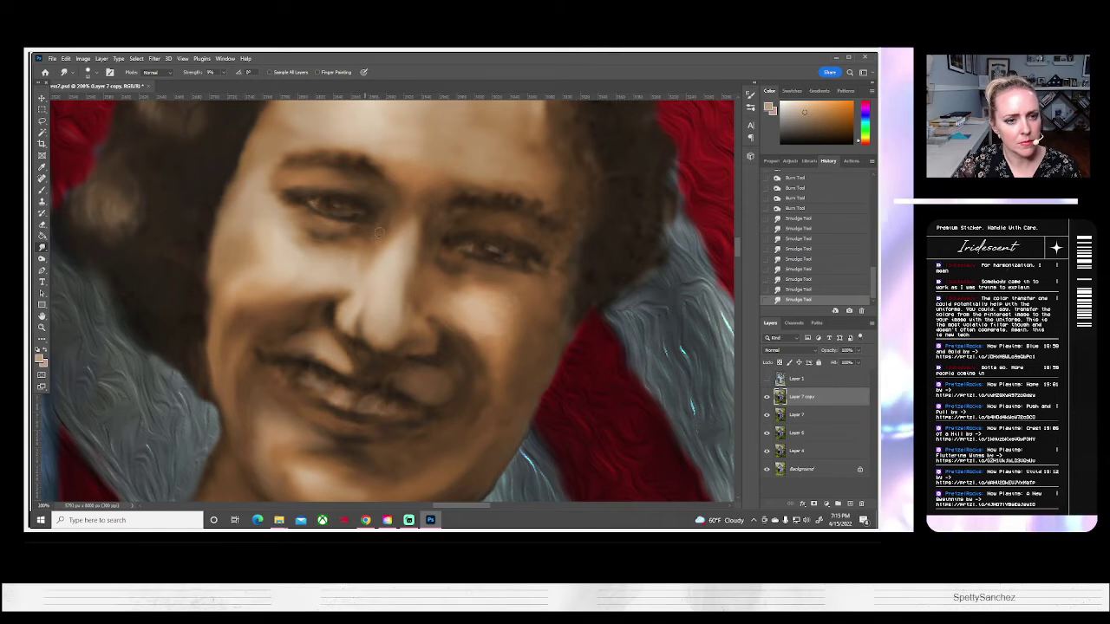
mouse_move(373, 219)
mouse_down()
mouse_move(375, 187)
mouse_move(352, 179)
mouse_move(384, 233)
mouse_move(347, 254)
mouse_up()
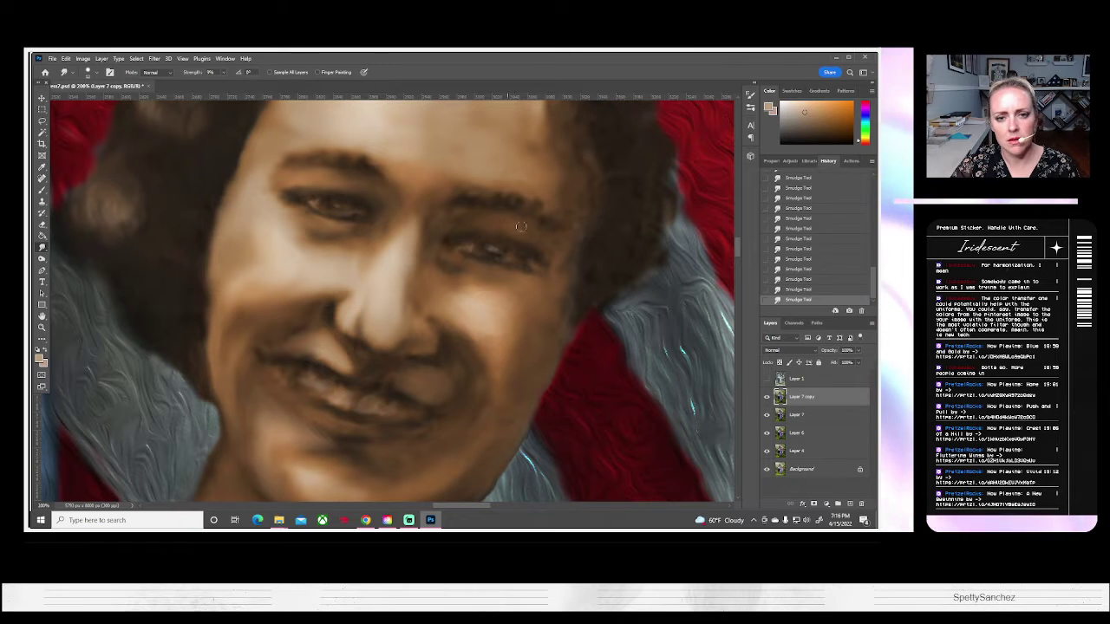
Sample the skin tone below the eyebrow farther from the flag and brush it over both upper eyelids.
click(42, 191)
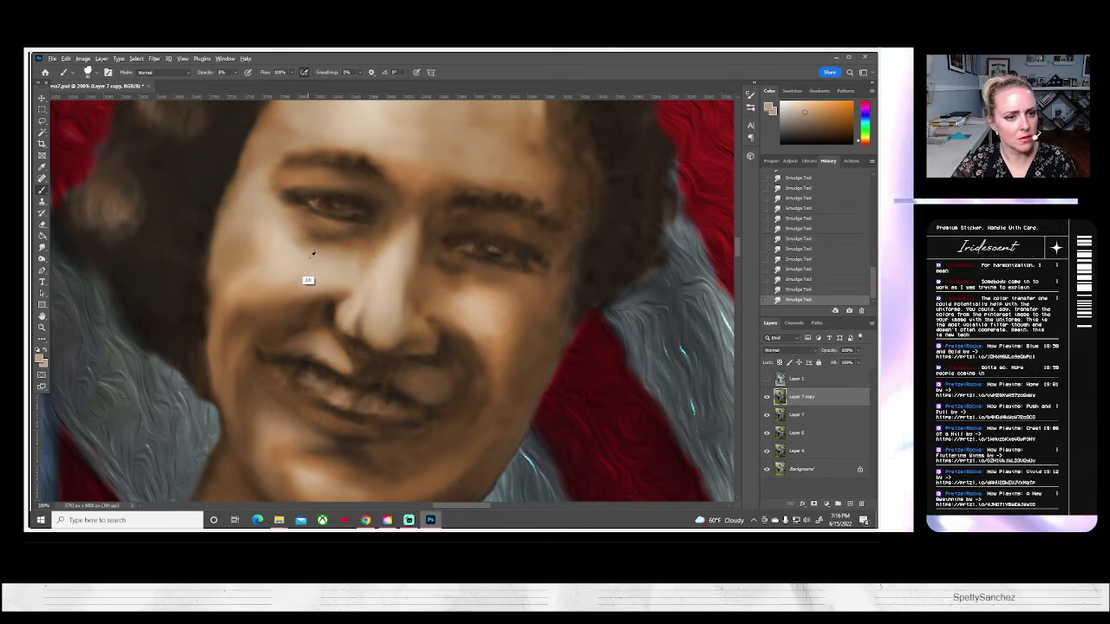
click(96, 74)
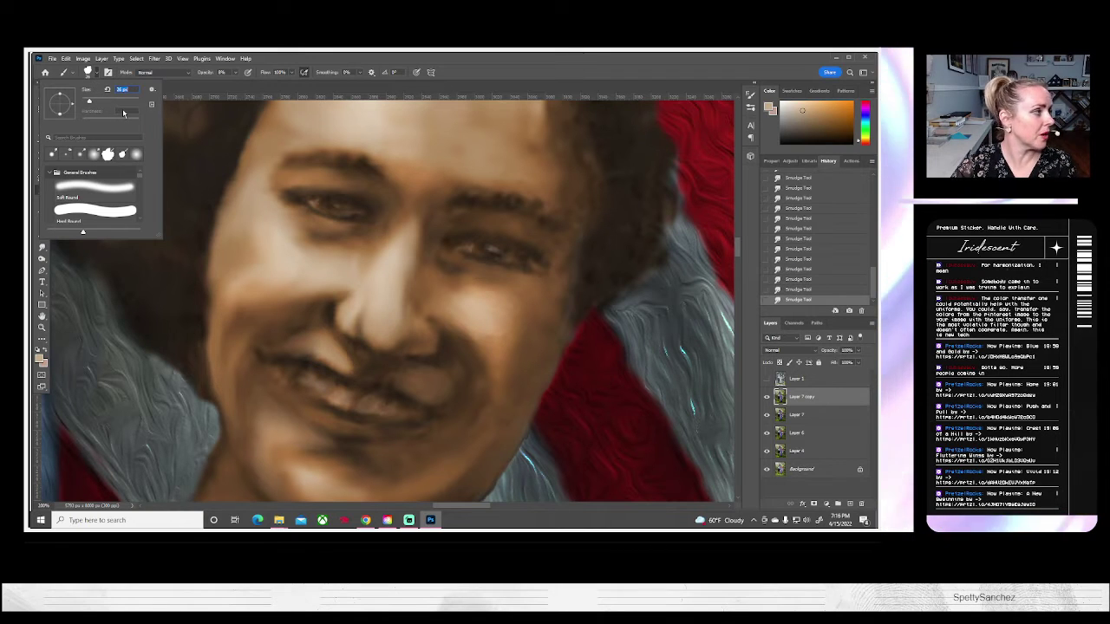
alt+click(306, 177)
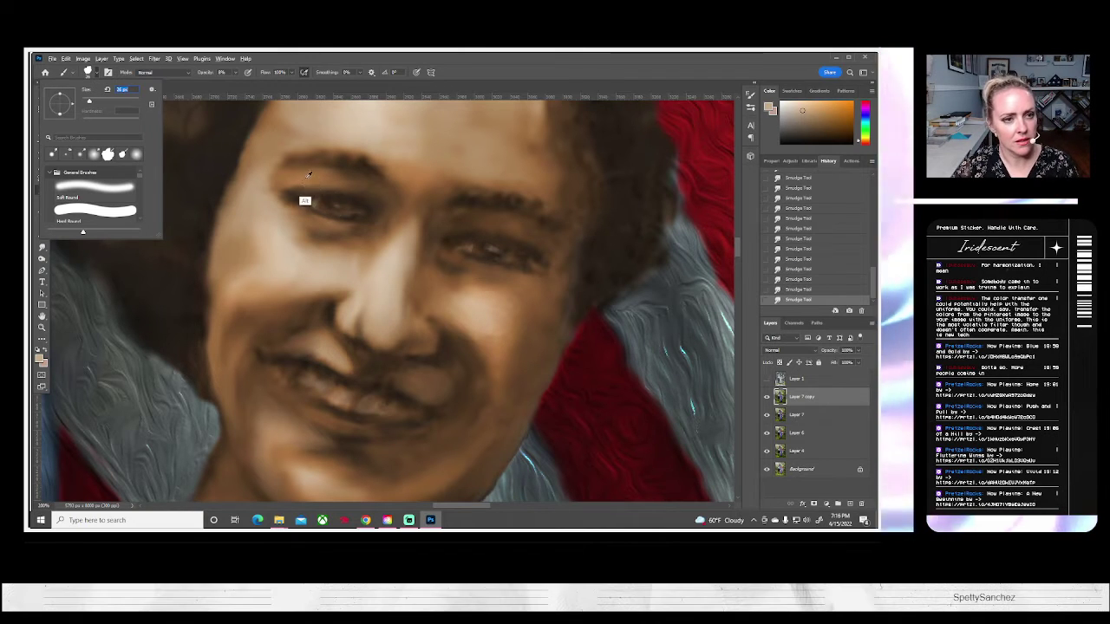
alt+click(308, 174)
drag(351, 178, 362, 184)
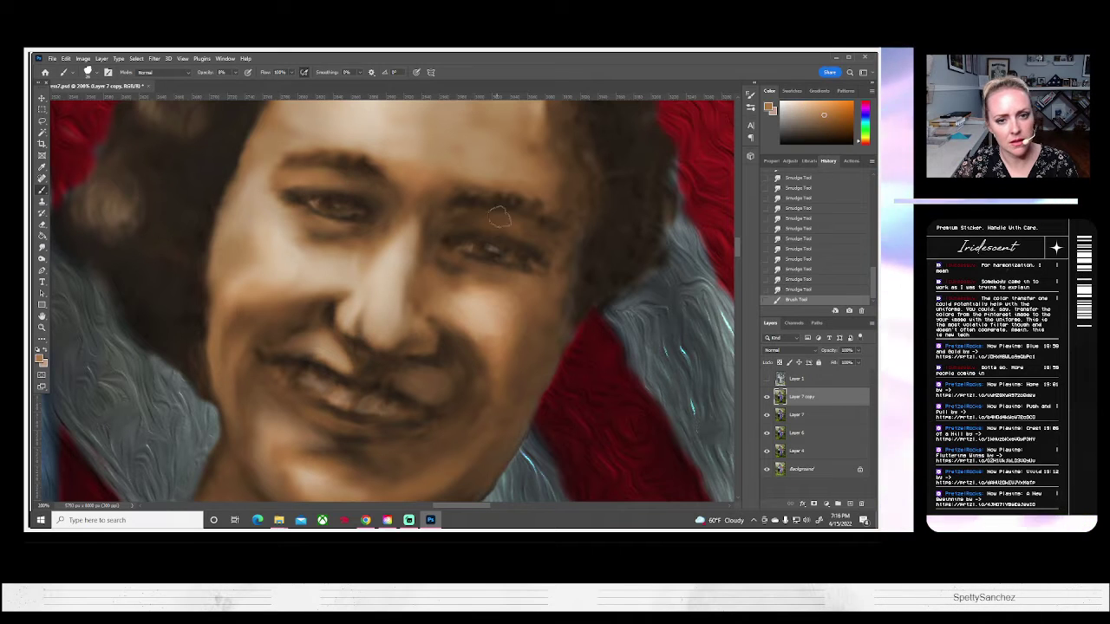
mouse_move(503, 224)
mouse_down()
mouse_move(538, 248)
mouse_move(541, 238)
mouse_move(515, 237)
mouse_move(534, 226)
mouse_up()
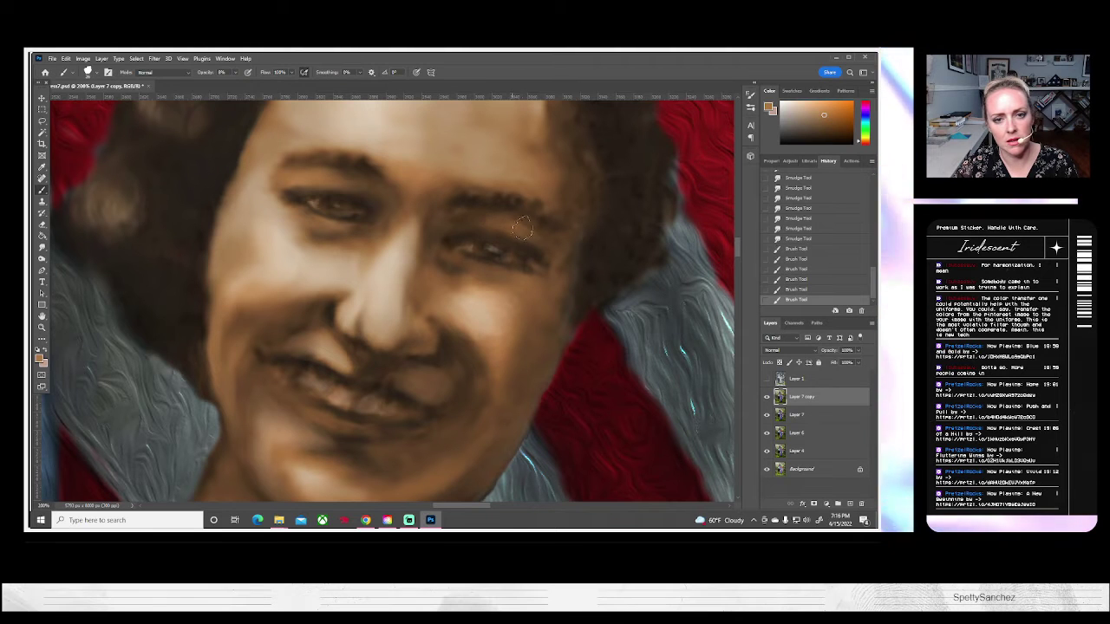
Brush skin tone beside the nose bridge and on the cheek below the far eye, and sample the dark tone between the lips.
mouse_move(454, 268)
mouse_down()
mouse_move(443, 284)
mouse_move(455, 291)
mouse_up()
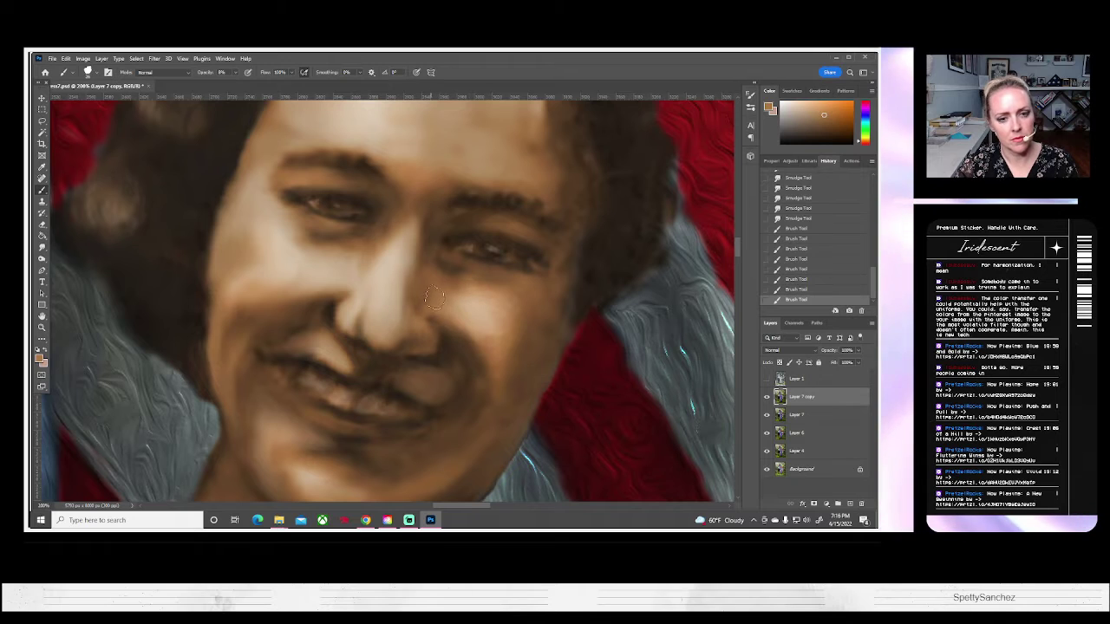
drag(302, 252, 276, 227)
drag(279, 236, 288, 224)
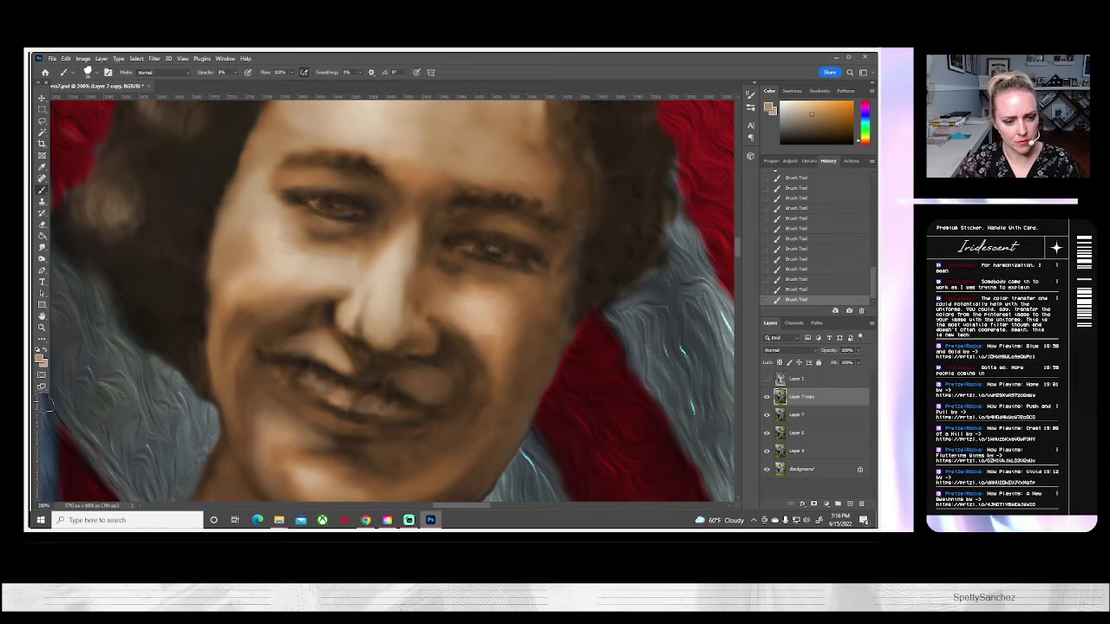
alt+click(392, 382)
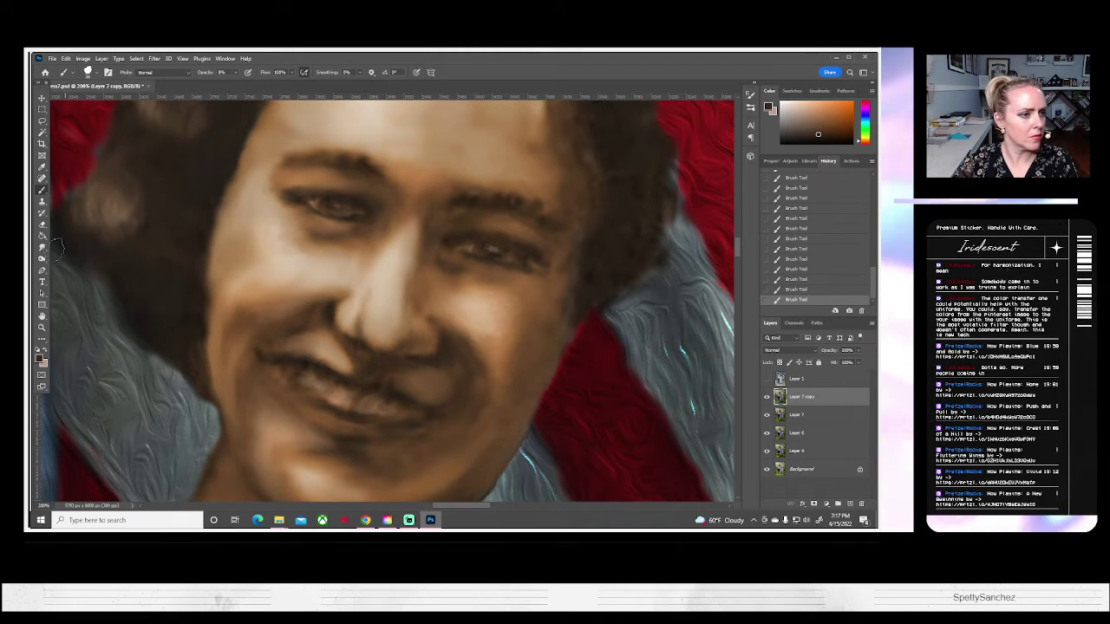
Smudge the smile lines and cheek shading on both sides of the nose and above the mouth corner.
key(r)
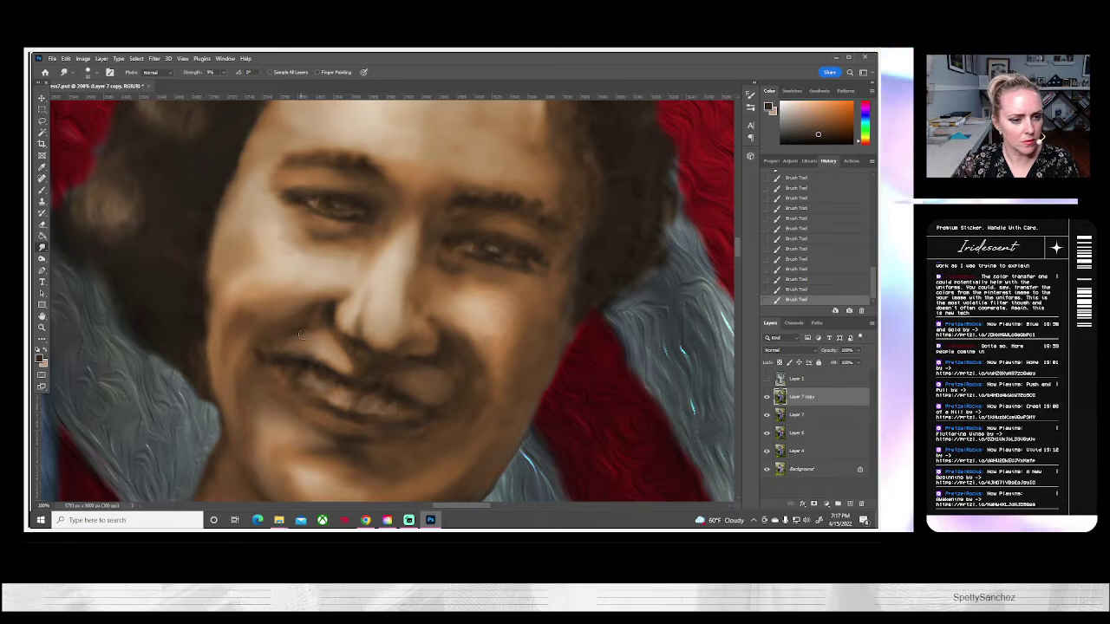
mouse_move(303, 335)
mouse_down()
mouse_move(275, 343)
mouse_move(288, 354)
mouse_up()
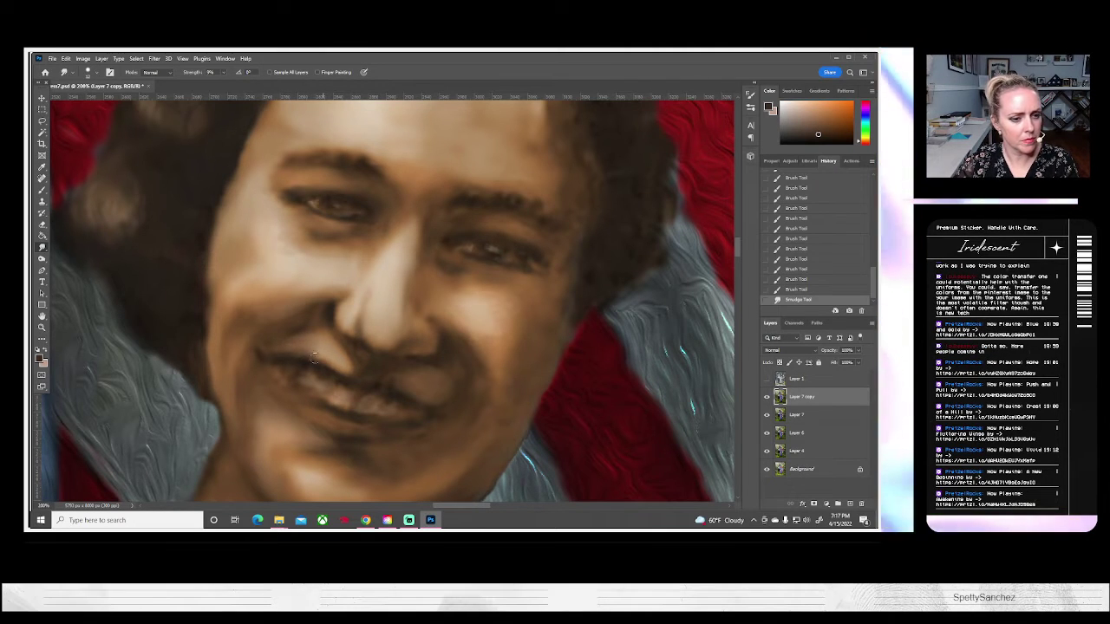
drag(314, 358, 319, 314)
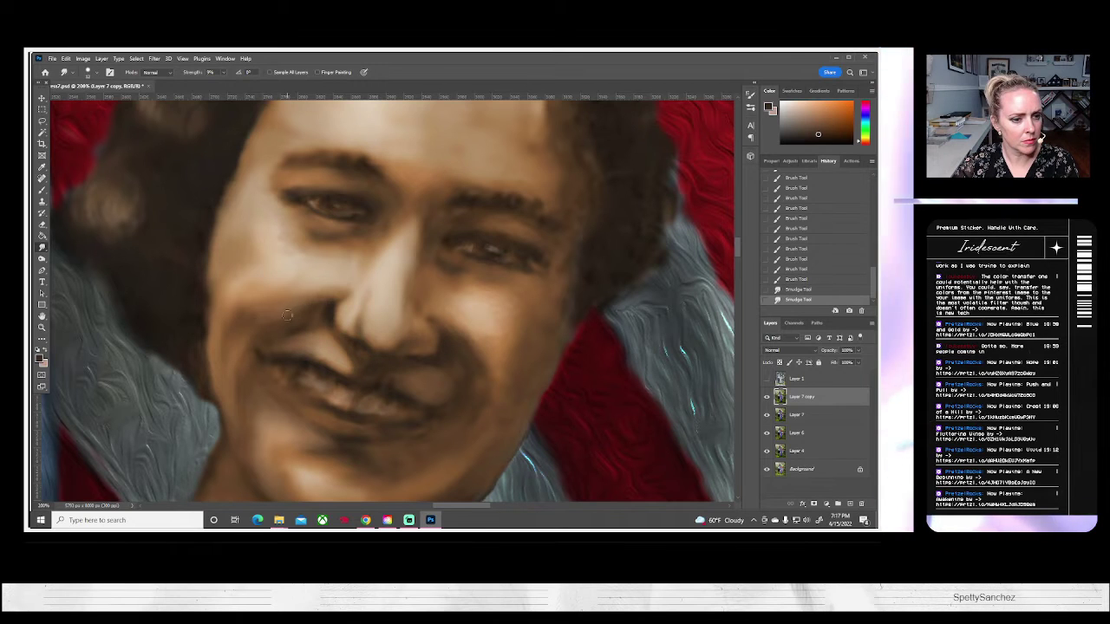
mouse_move(272, 310)
mouse_down()
mouse_move(308, 301)
mouse_move(255, 325)
mouse_move(269, 306)
mouse_move(249, 311)
mouse_move(233, 297)
mouse_move(278, 322)
mouse_move(270, 331)
mouse_move(347, 305)
mouse_up()
drag(454, 352, 461, 340)
mouse_move(459, 345)
mouse_down()
mouse_move(477, 357)
mouse_move(468, 328)
mouse_up()
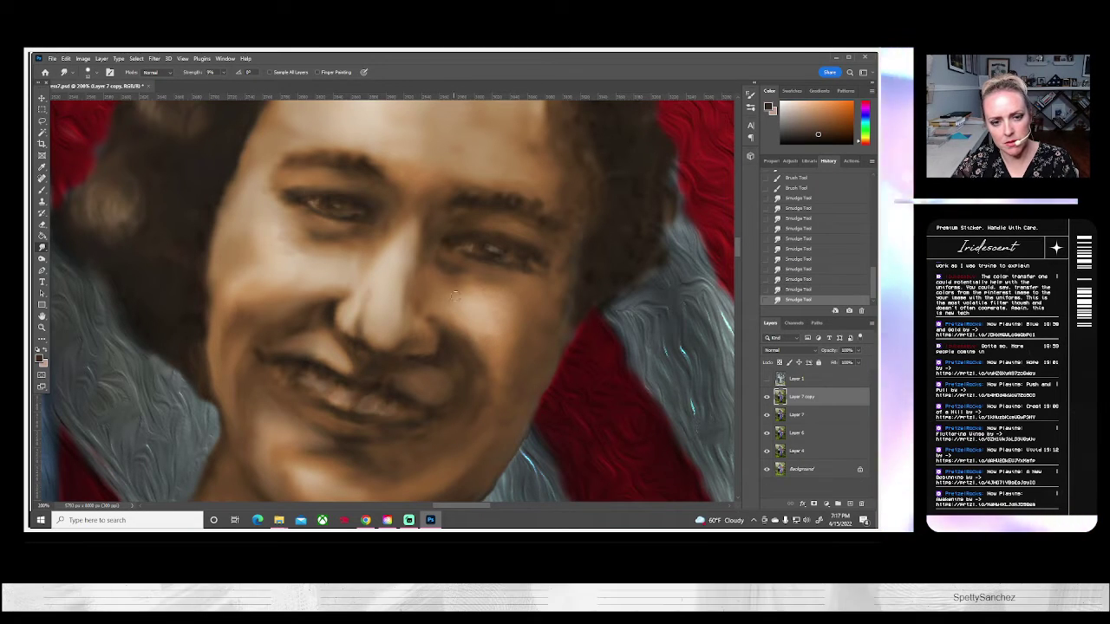
drag(440, 314, 434, 326)
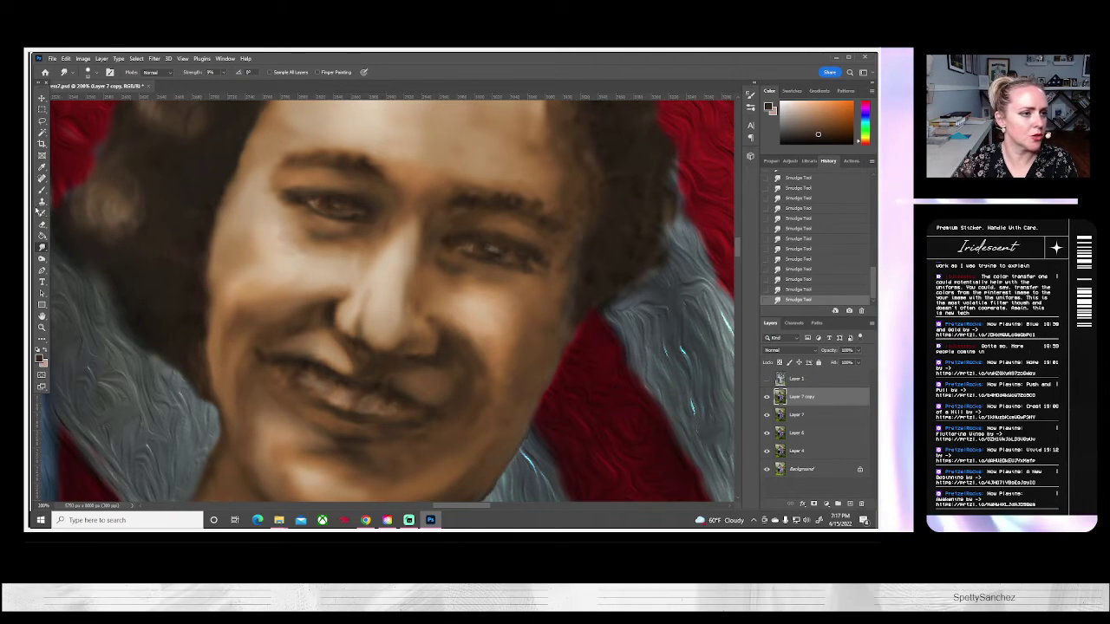
Set the Brush tool to 6 px, paint dark strokes at the dip of the upper lip and undo the last one.
click(41, 189)
click(88, 72)
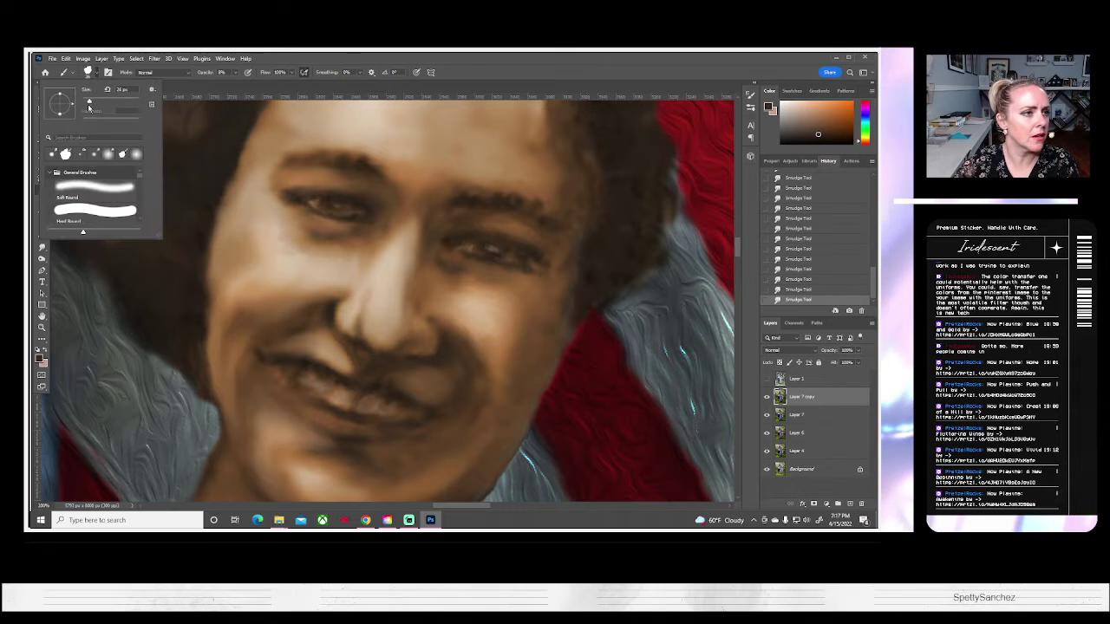
drag(87, 105, 83, 105)
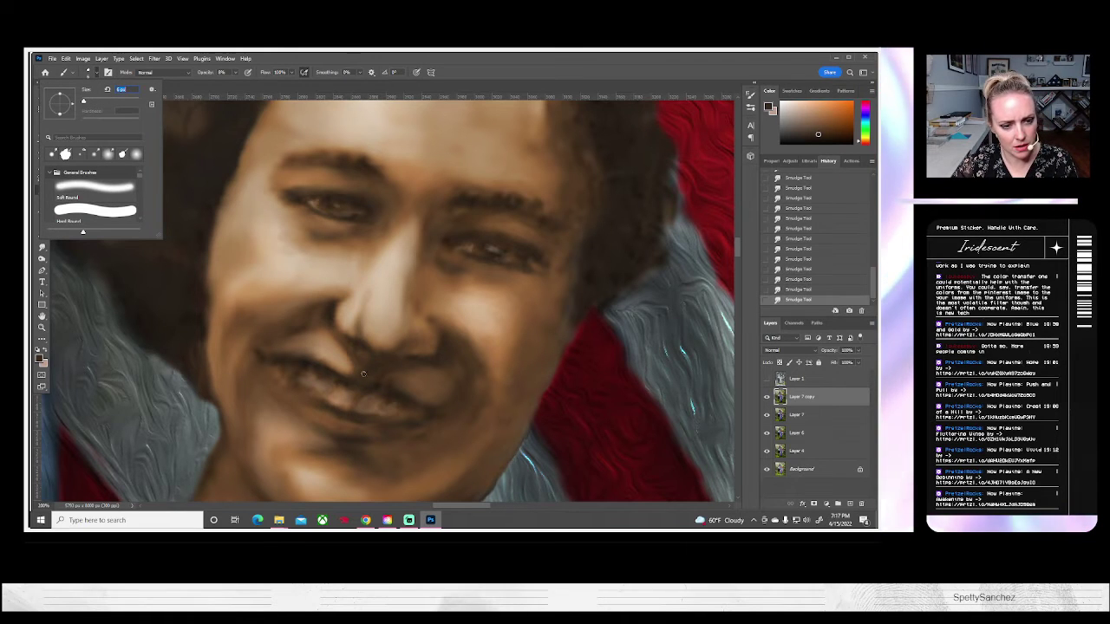
drag(362, 377, 374, 373)
key(ctrl+z)
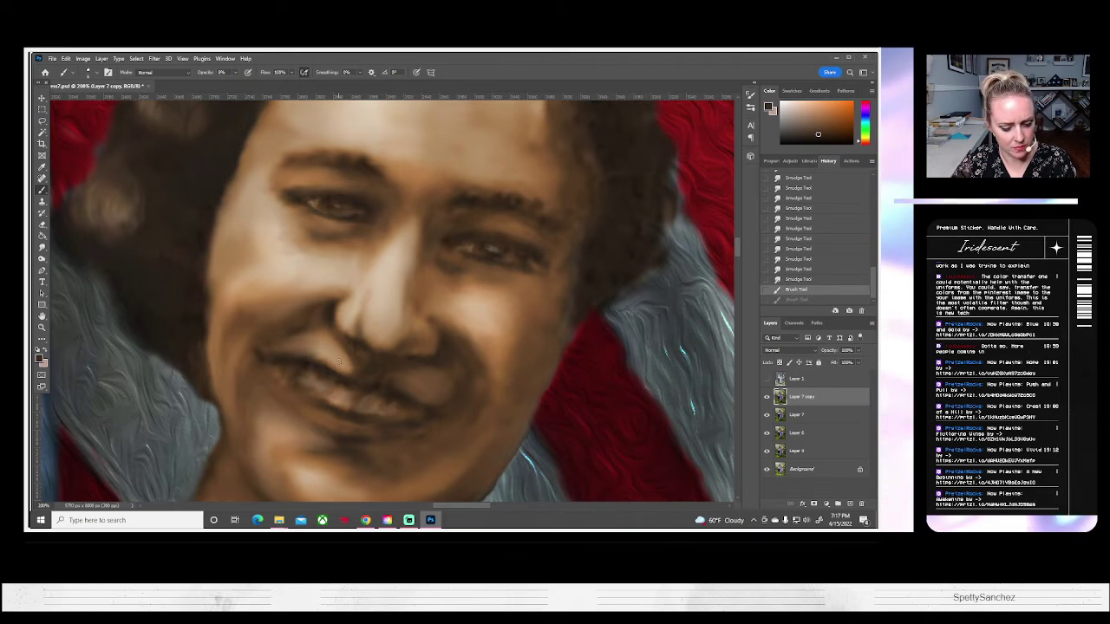
Sample the light skin tone near the mouth, brush it into the groove between nose and upper lip, and open the brush settings.
alt+click(337, 379)
click(376, 369)
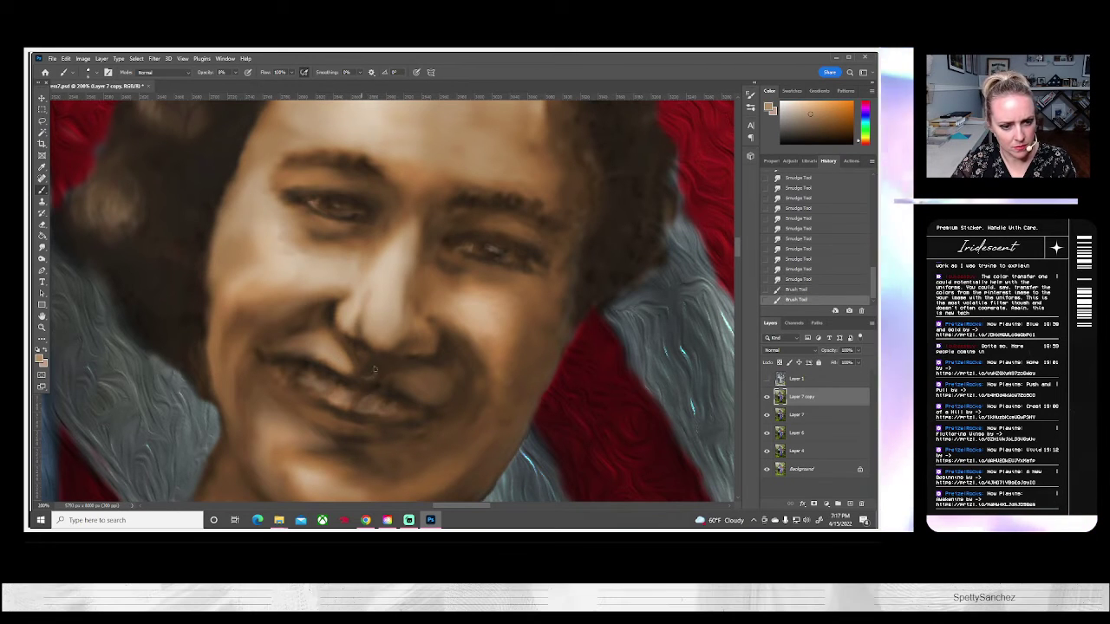
click(365, 377)
click(370, 376)
click(373, 373)
drag(373, 372, 368, 376)
drag(372, 365, 368, 373)
drag(369, 371, 371, 363)
click(371, 368)
click(369, 373)
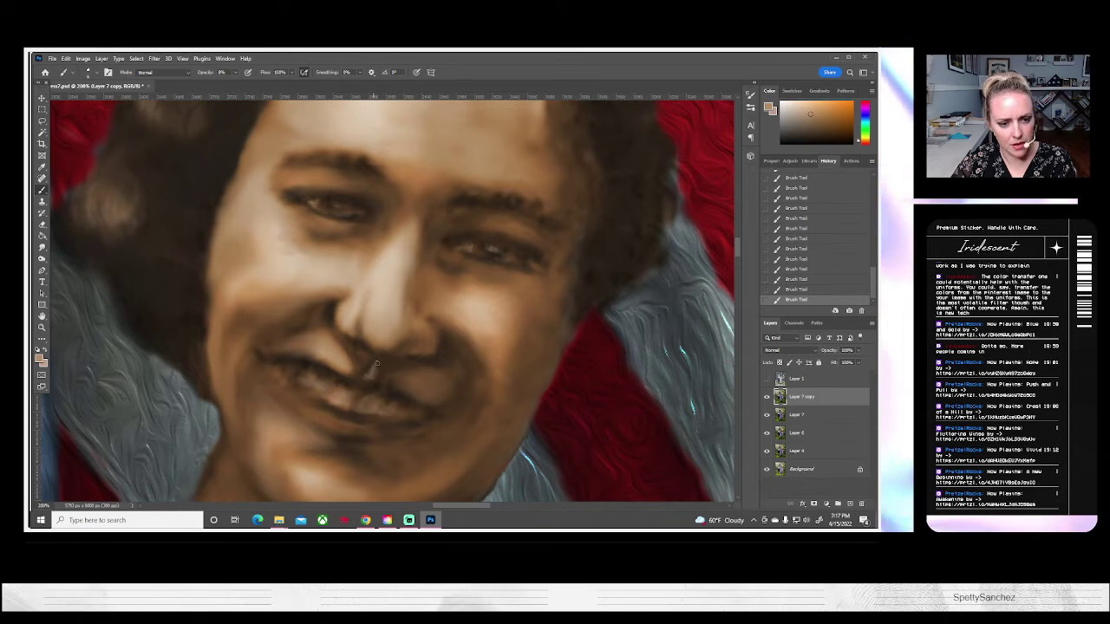
click(98, 74)
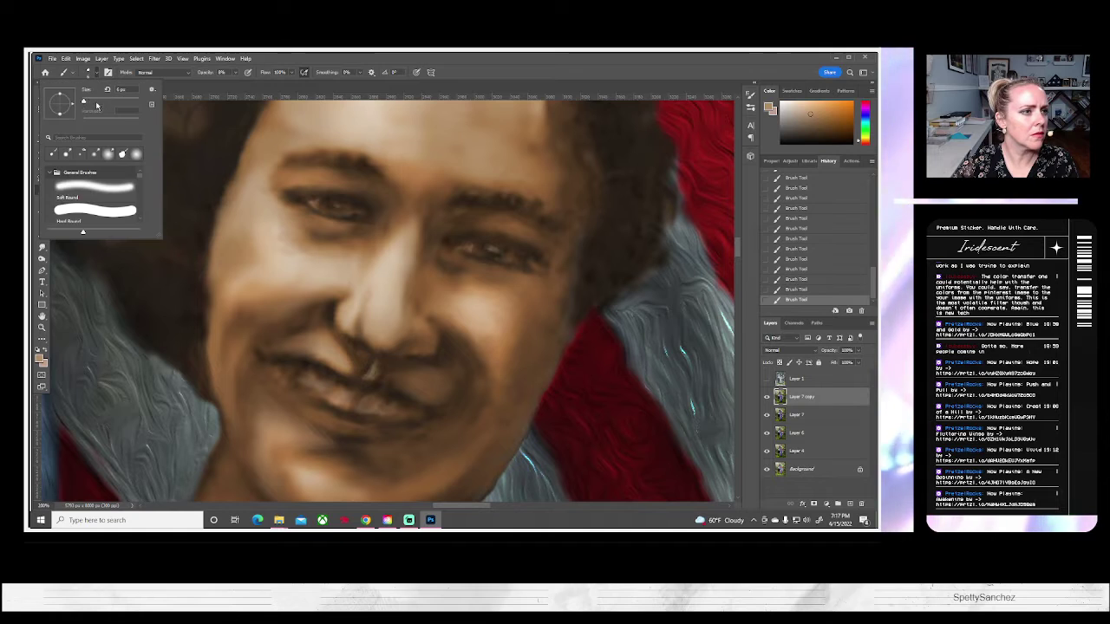
Smudge the dip of the upper lip and the skin just above it with the Smudge tool.
click(340, 379)
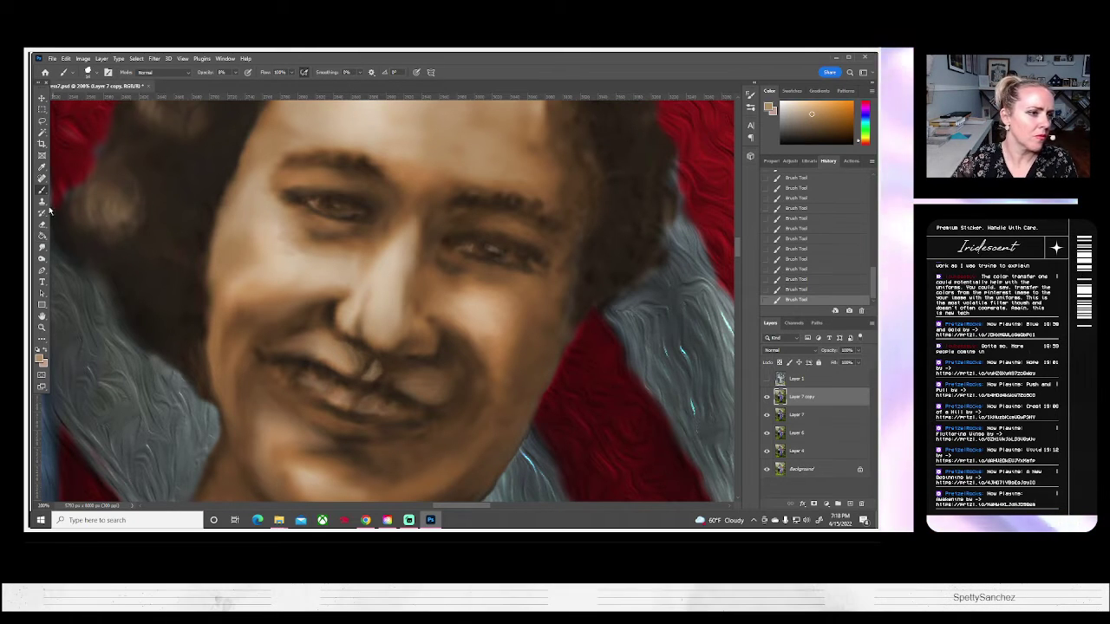
click(43, 248)
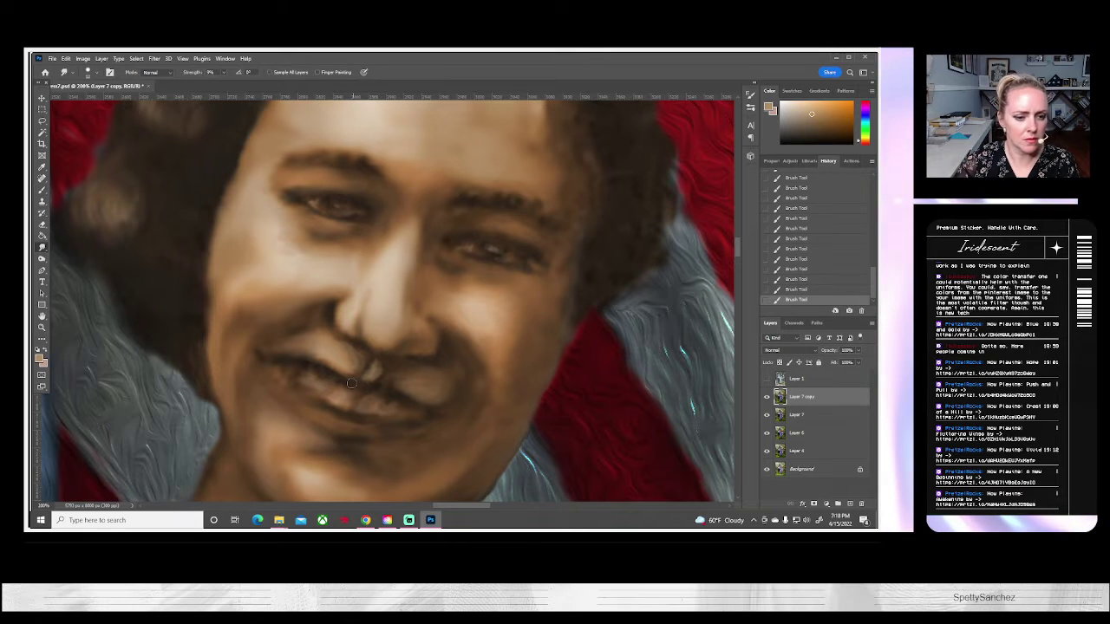
drag(358, 381, 365, 378)
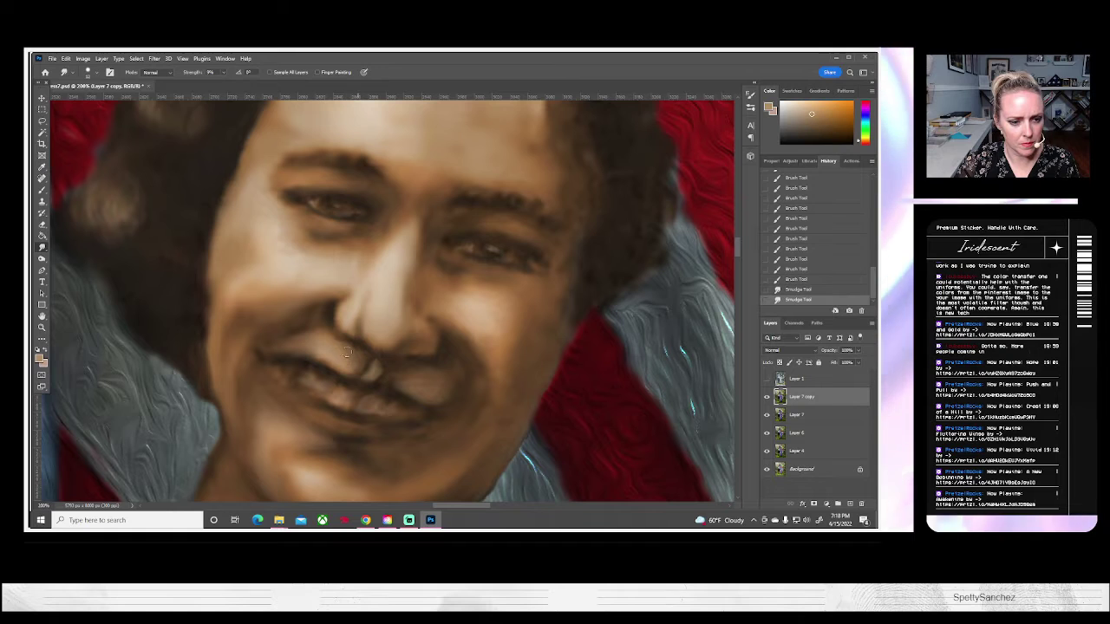
mouse_move(374, 382)
mouse_down()
mouse_move(376, 371)
mouse_move(397, 383)
mouse_move(325, 367)
mouse_up()
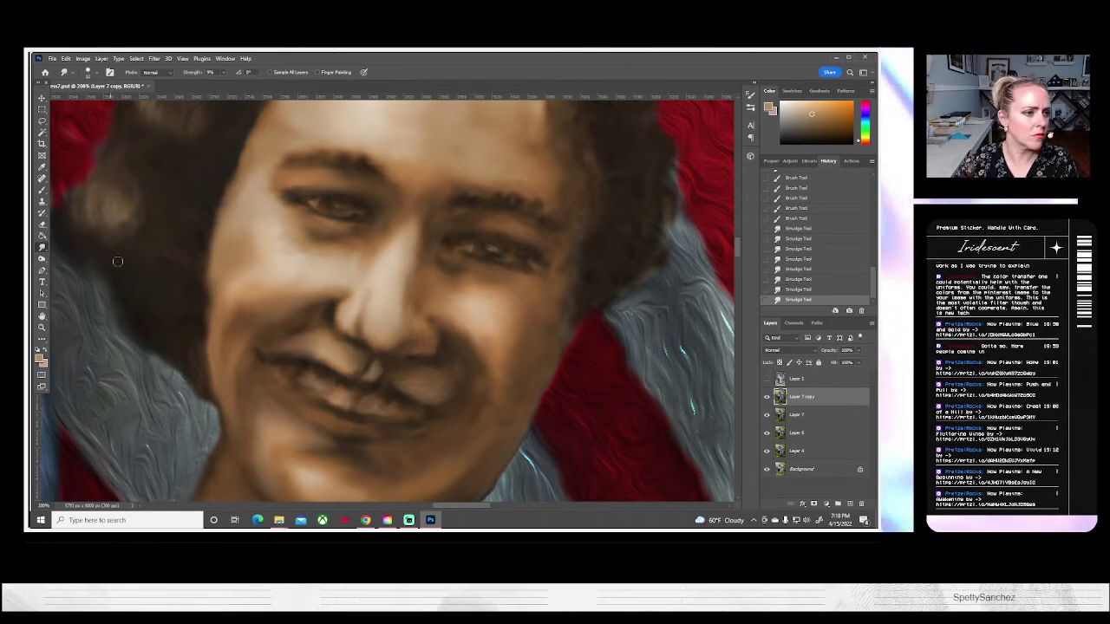
Sample the brown skin tone above the upper lip and brush it over the light groove between nose and mouth.
key(b)
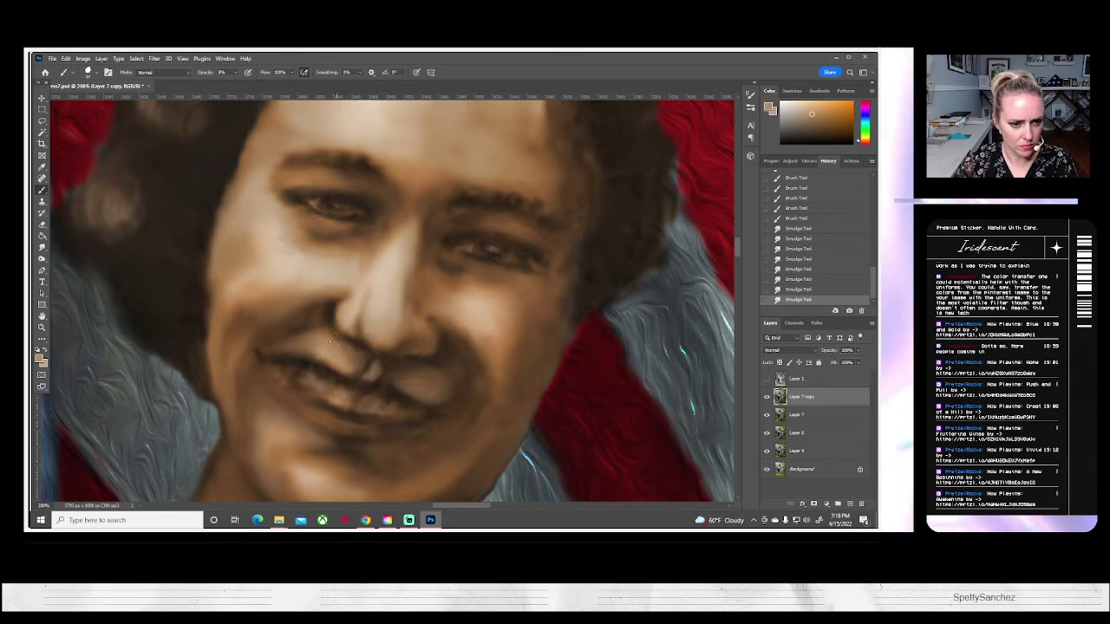
alt+click(337, 357)
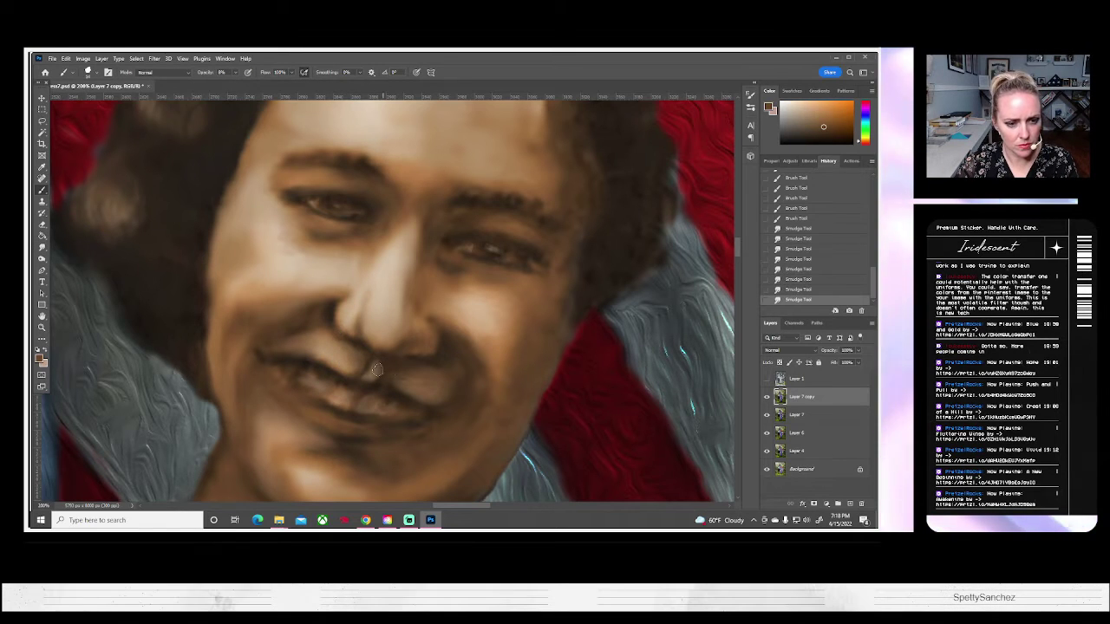
mouse_move(376, 369)
mouse_down()
mouse_move(399, 390)
mouse_move(364, 355)
mouse_up()
drag(362, 354, 372, 364)
drag(373, 359, 376, 366)
drag(373, 363, 382, 365)
drag(382, 363, 400, 369)
drag(378, 364, 356, 370)
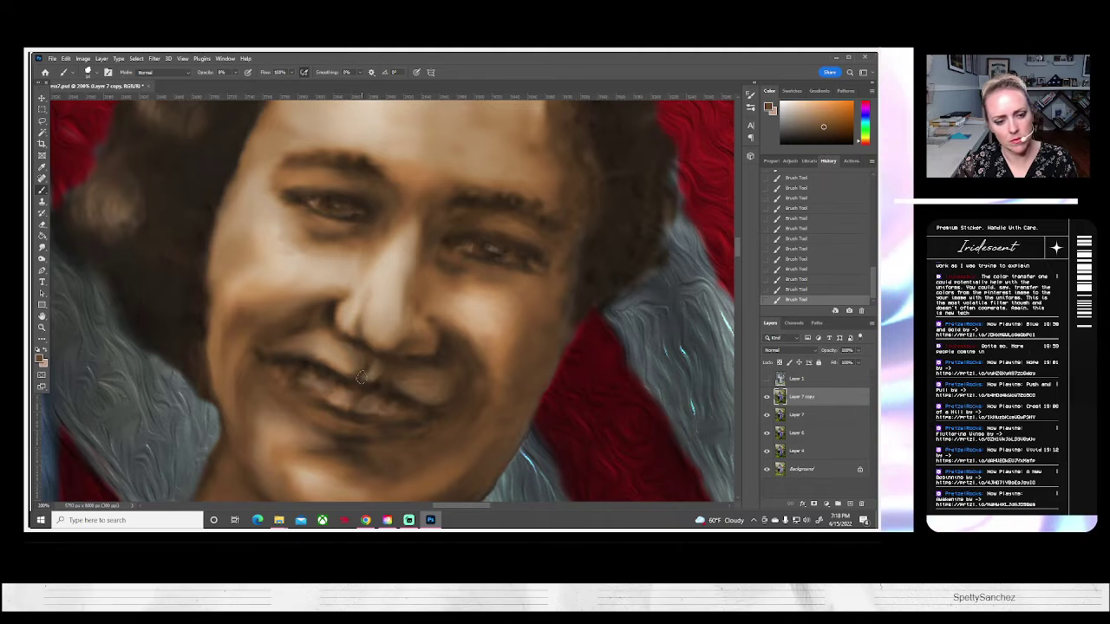
Reduce the brush size, sample the dark tone between the lips and paint fine dark strokes around the upper lip.
click(98, 73)
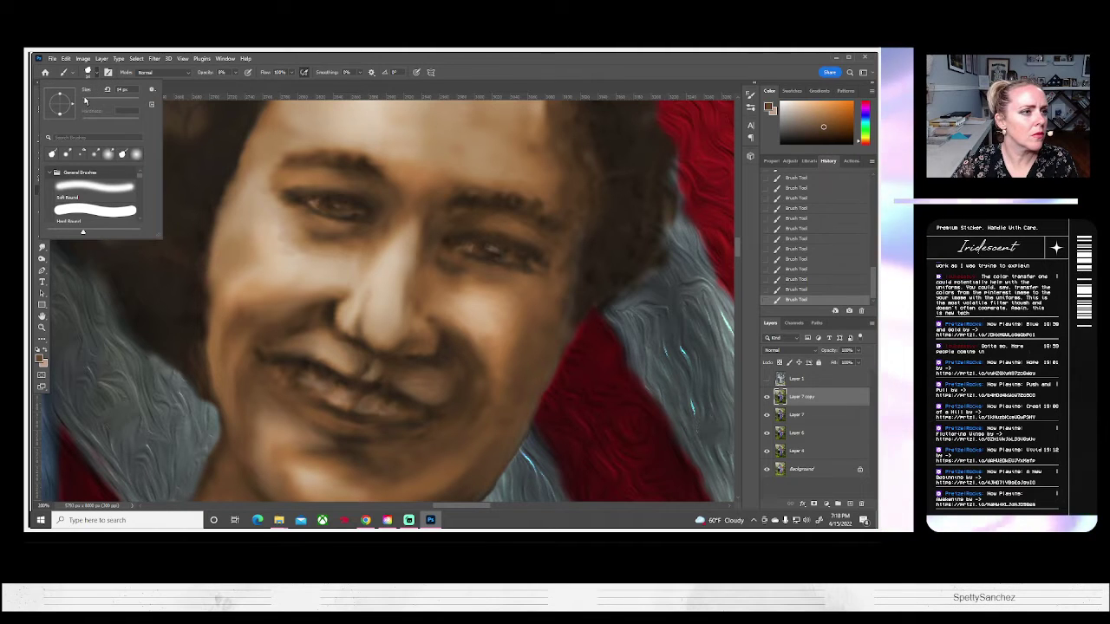
click(84, 100)
key(Return)
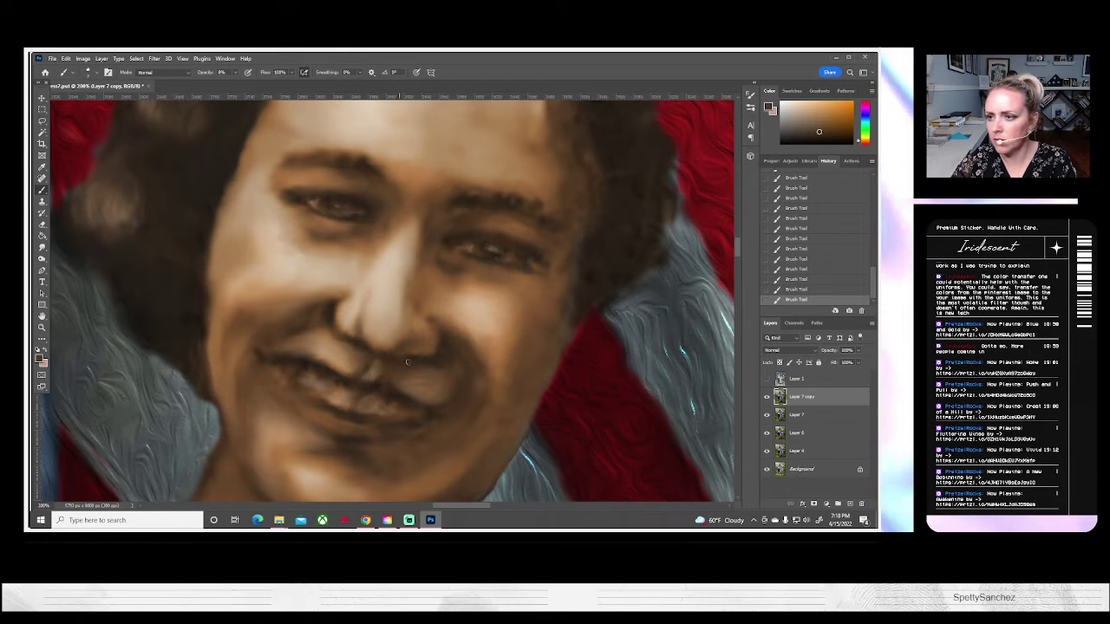
alt+click(365, 391)
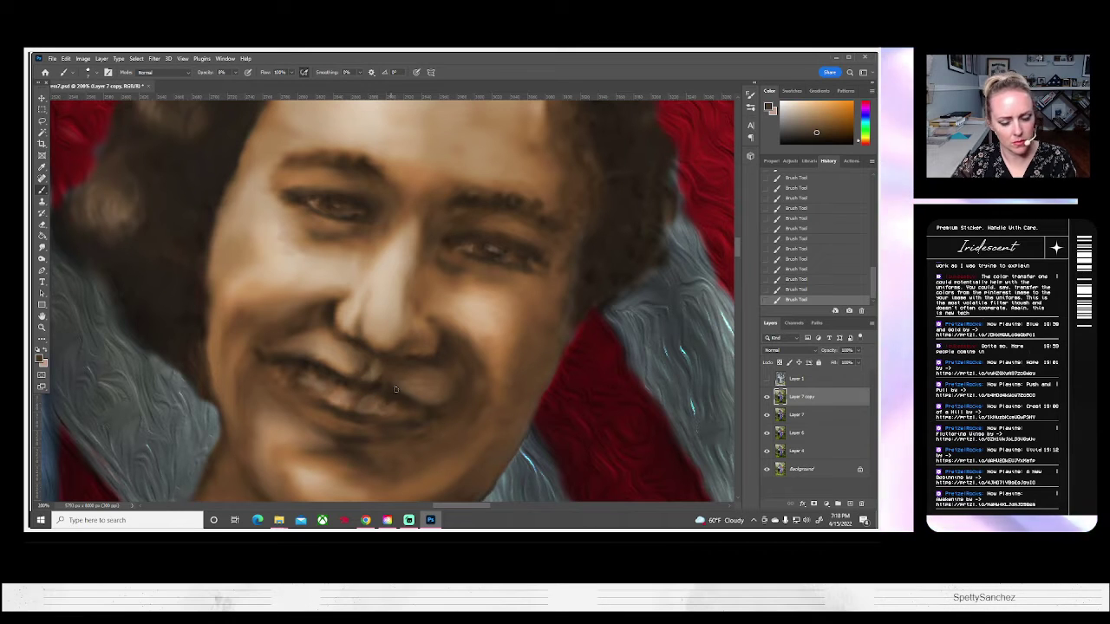
Fit the whole image on screen and compare the painting with the original photo on Layer 1 and without Layer 7 copy.
key(z)
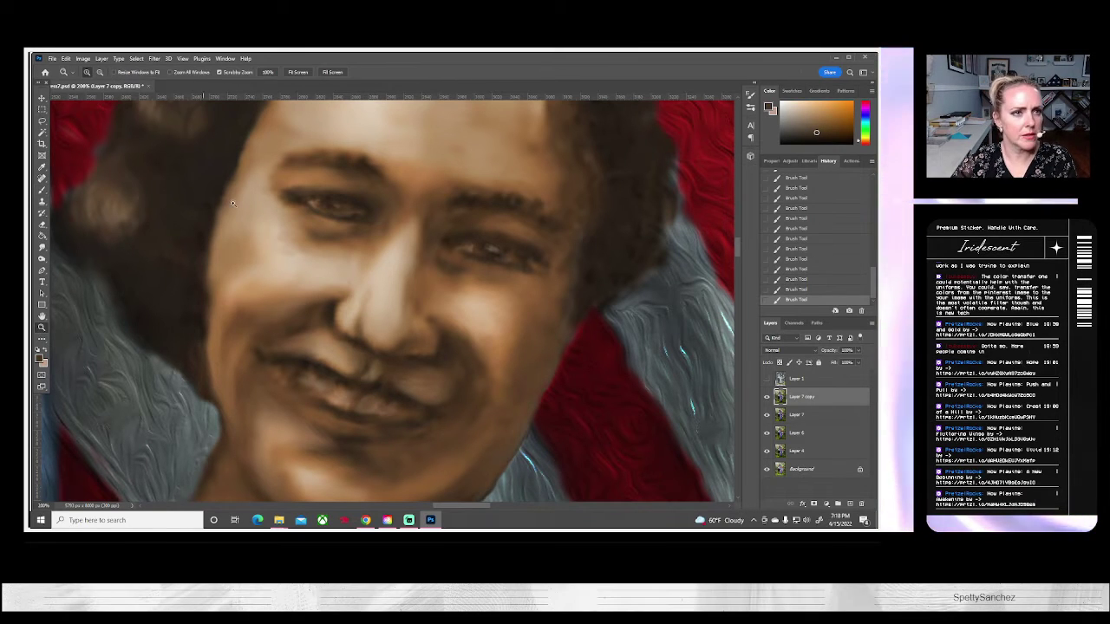
click(297, 73)
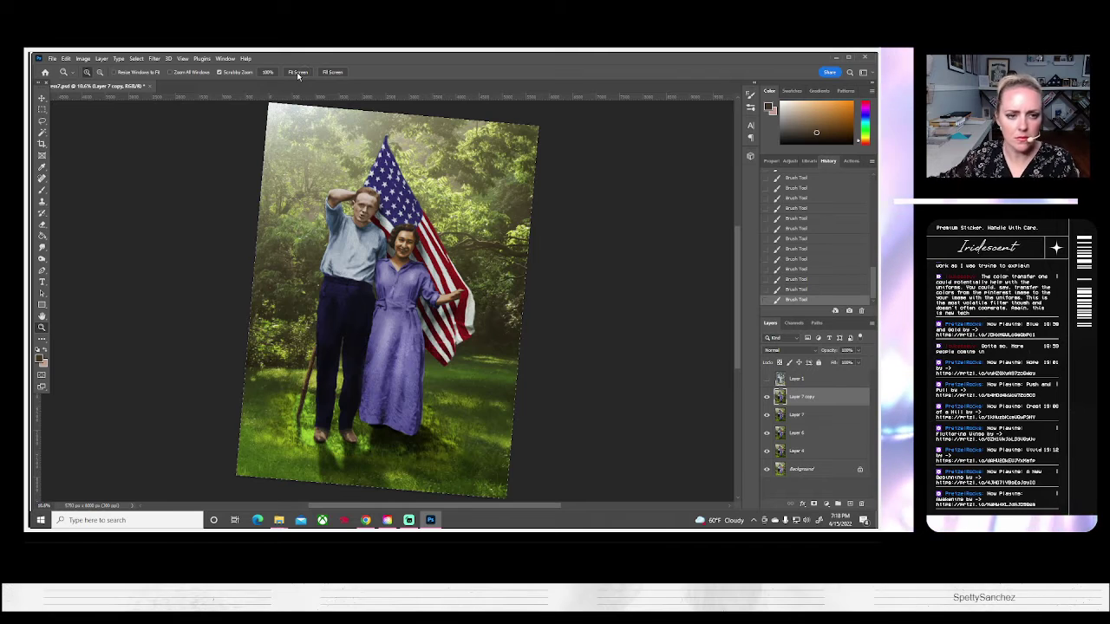
click(766, 379)
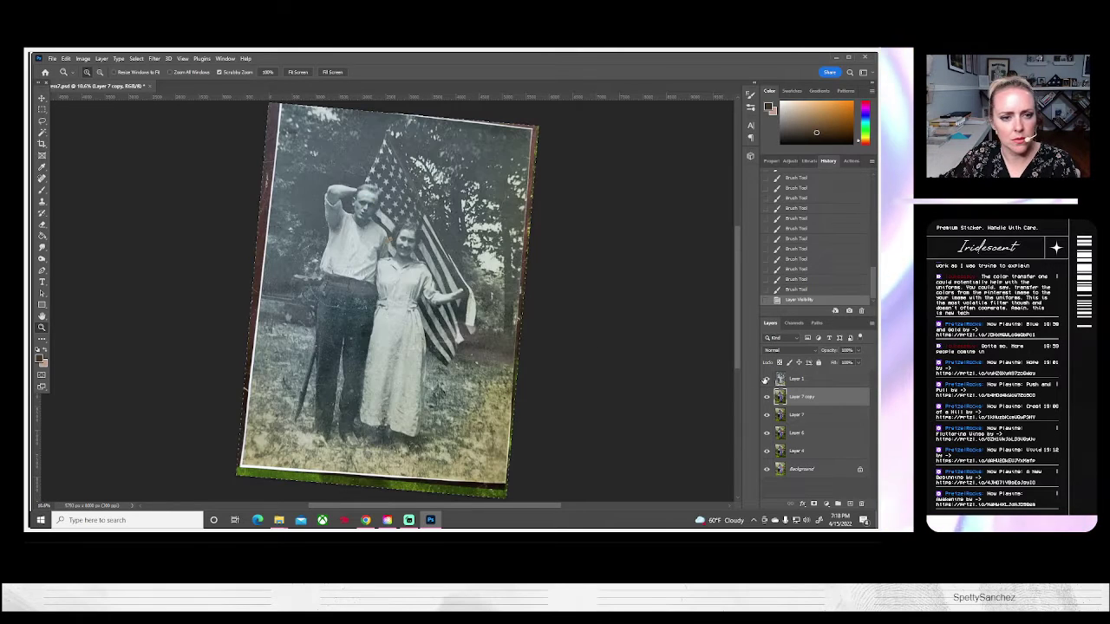
click(765, 379)
click(765, 379)
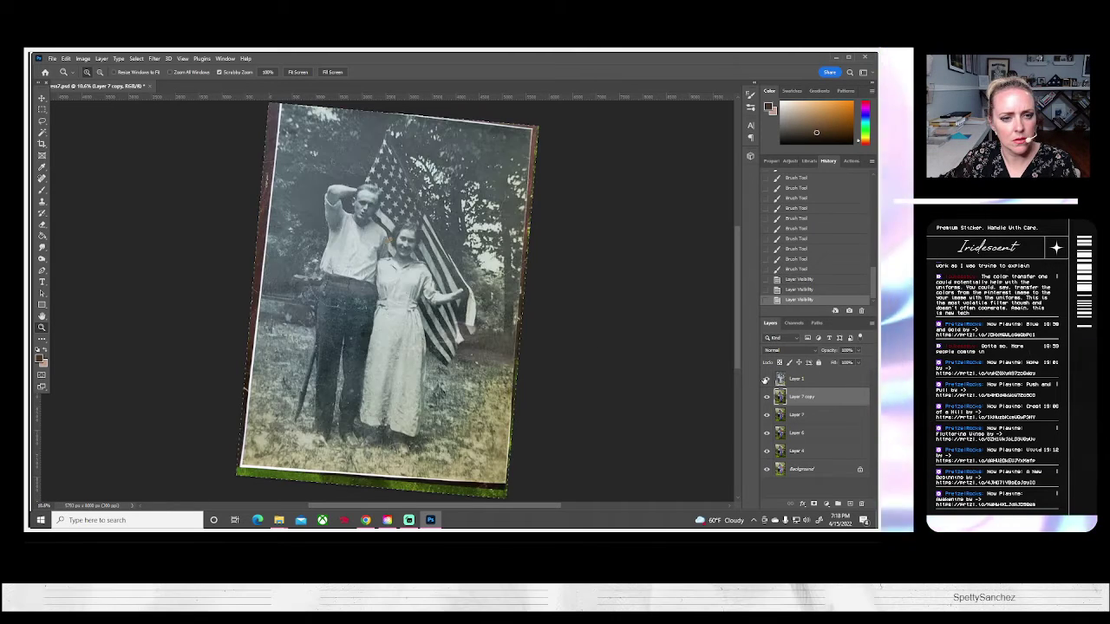
click(765, 379)
click(766, 379)
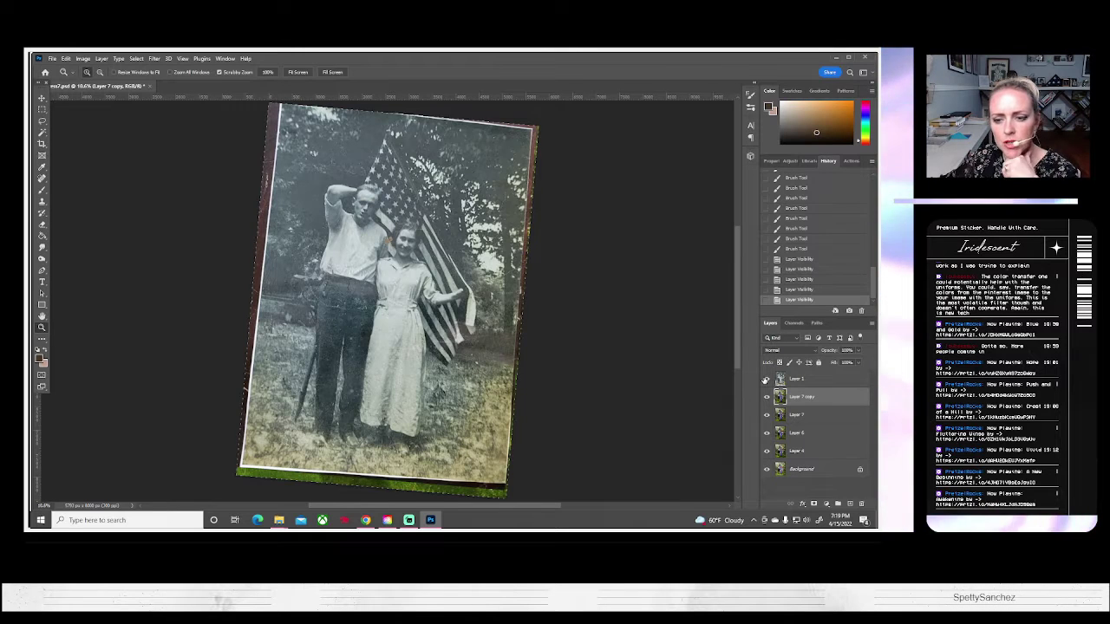
click(765, 379)
click(766, 379)
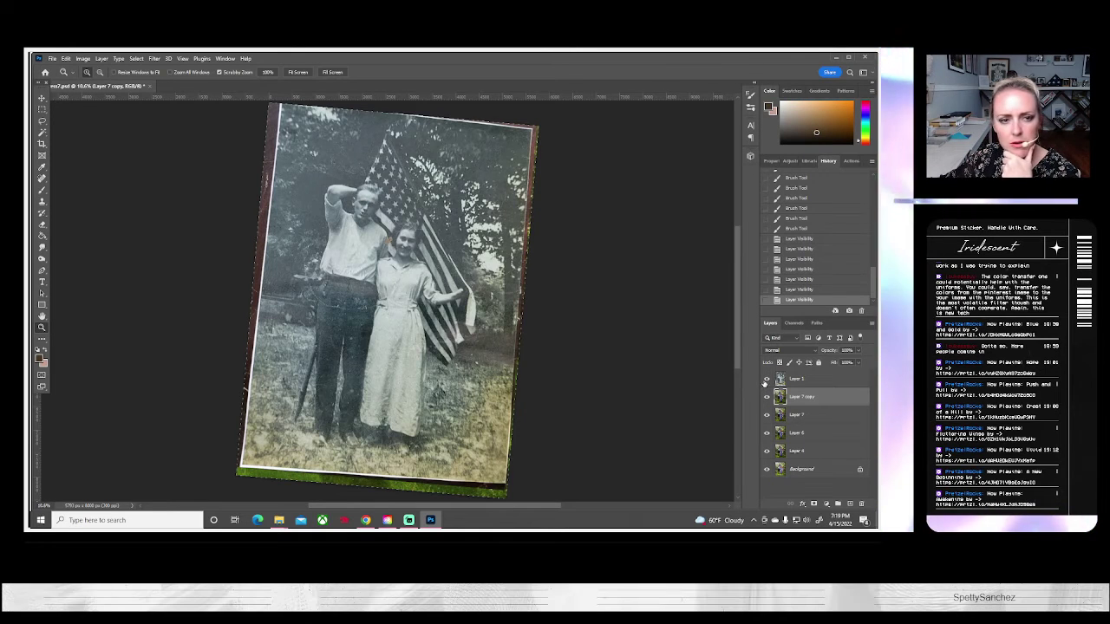
click(765, 379)
click(767, 397)
click(767, 397)
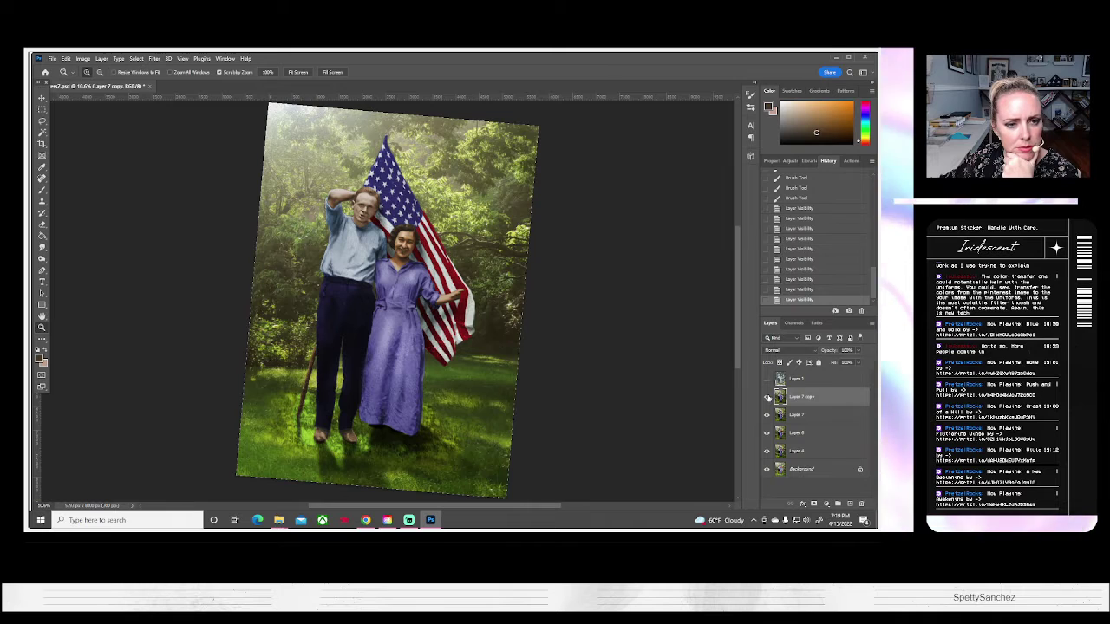
click(767, 397)
click(768, 397)
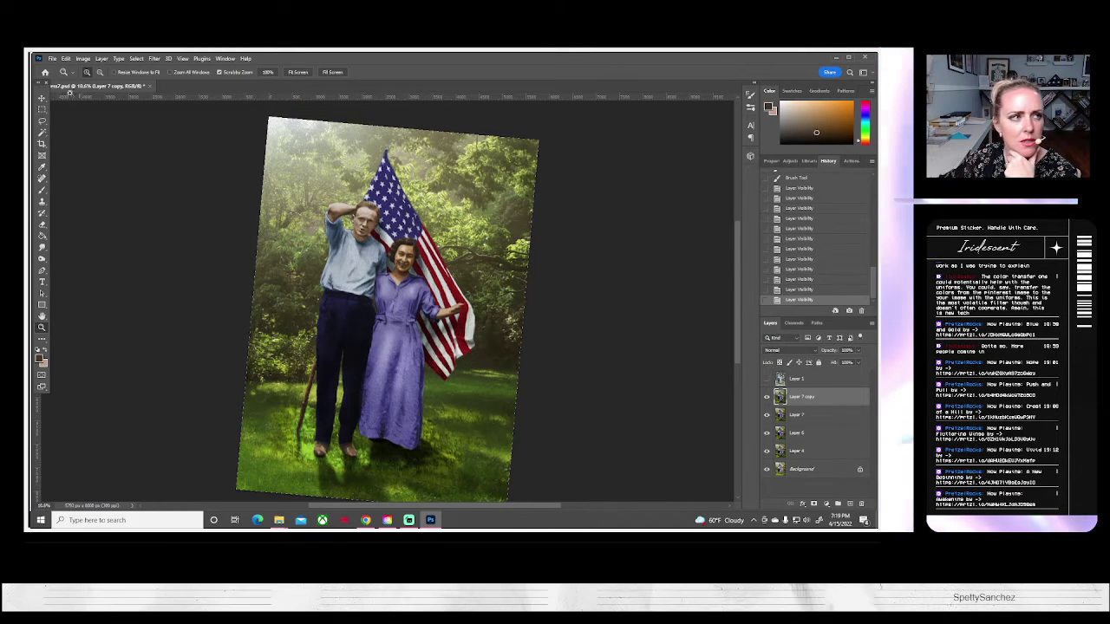
Save the Photoshop document with Maximize Compatibility enabled.
click(52, 58)
click(81, 165)
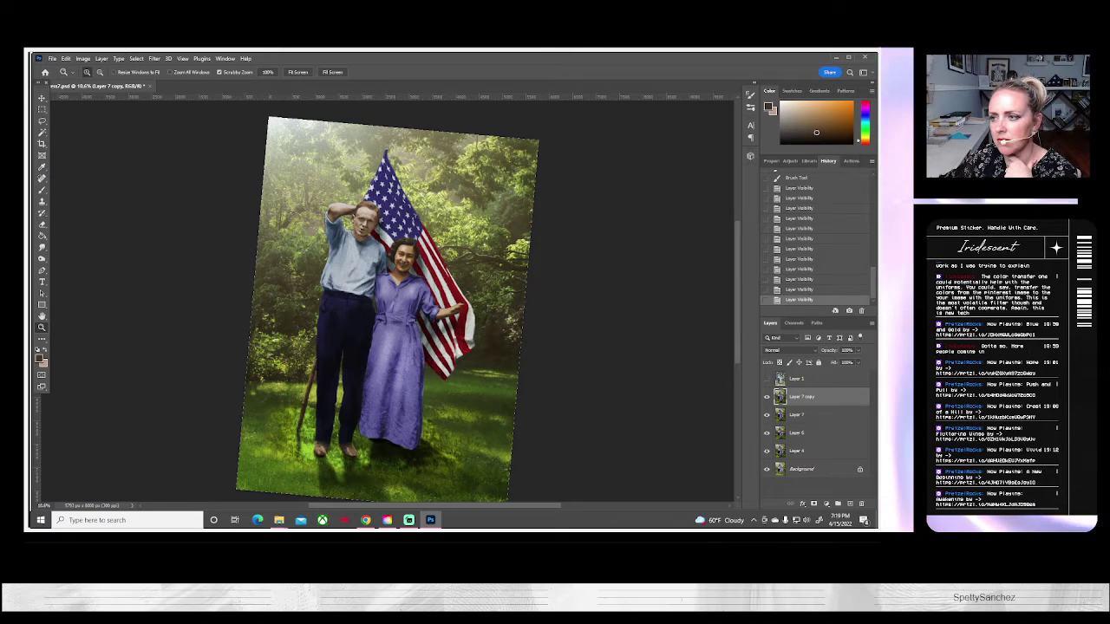
key(ctrl+s)
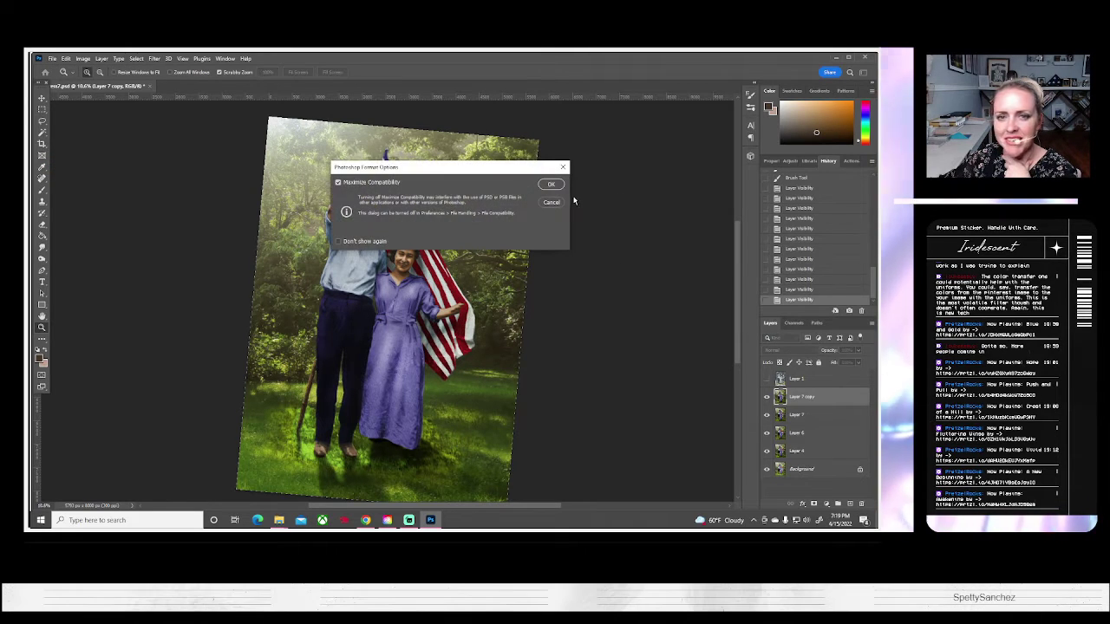
click(551, 184)
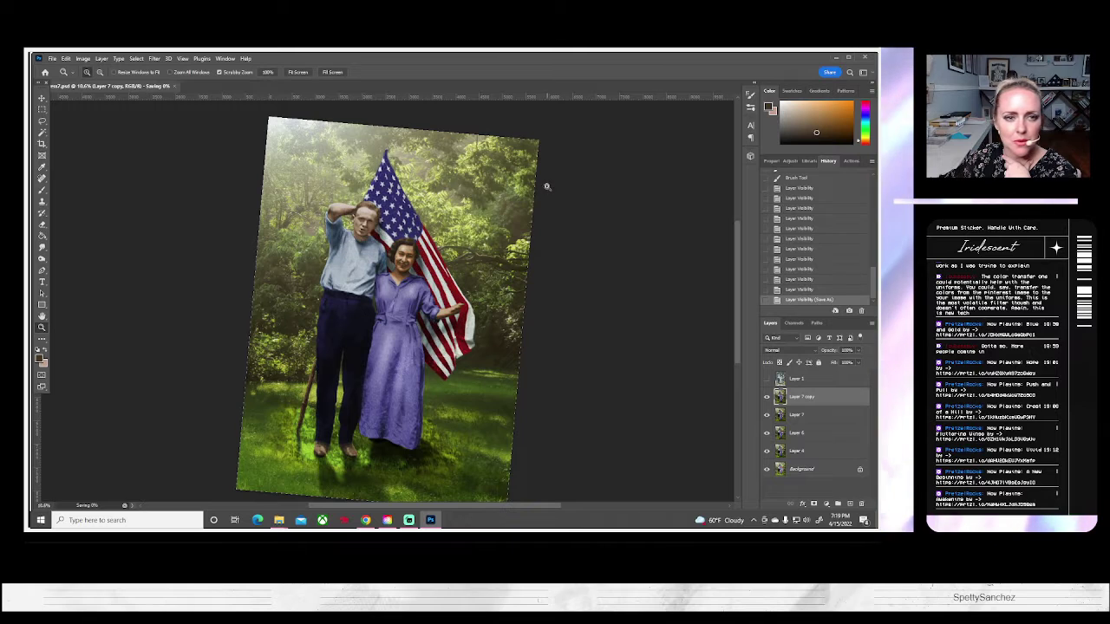
Lasso the part of the flag hanging below the woman's outstretched hand and paste a copy of it onto a new layer.
click(395, 255)
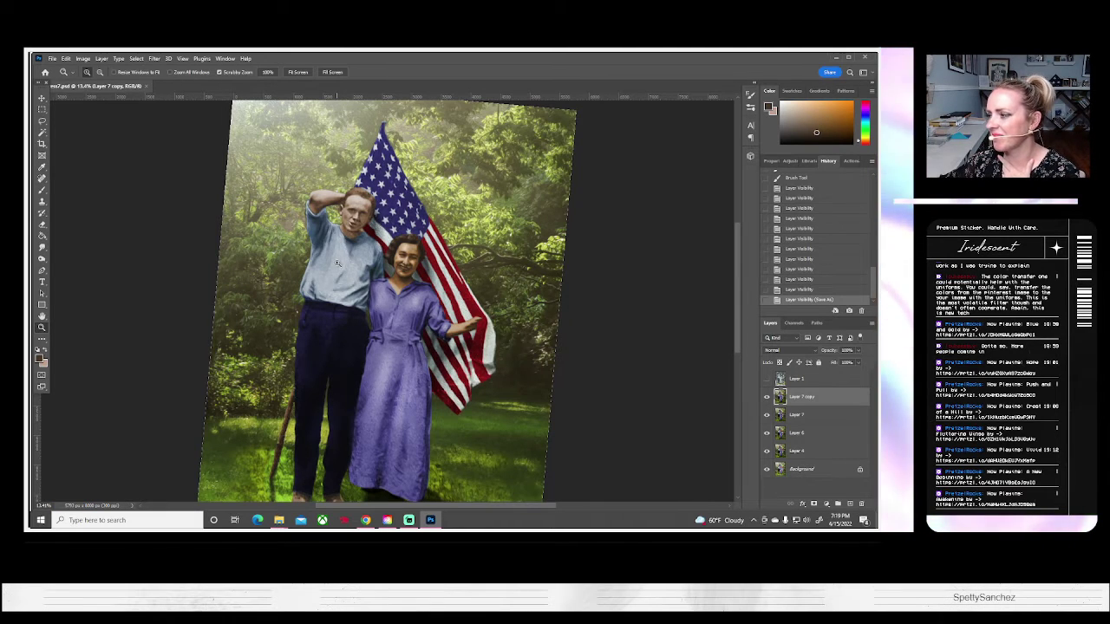
scroll(383, 258, up, 1)
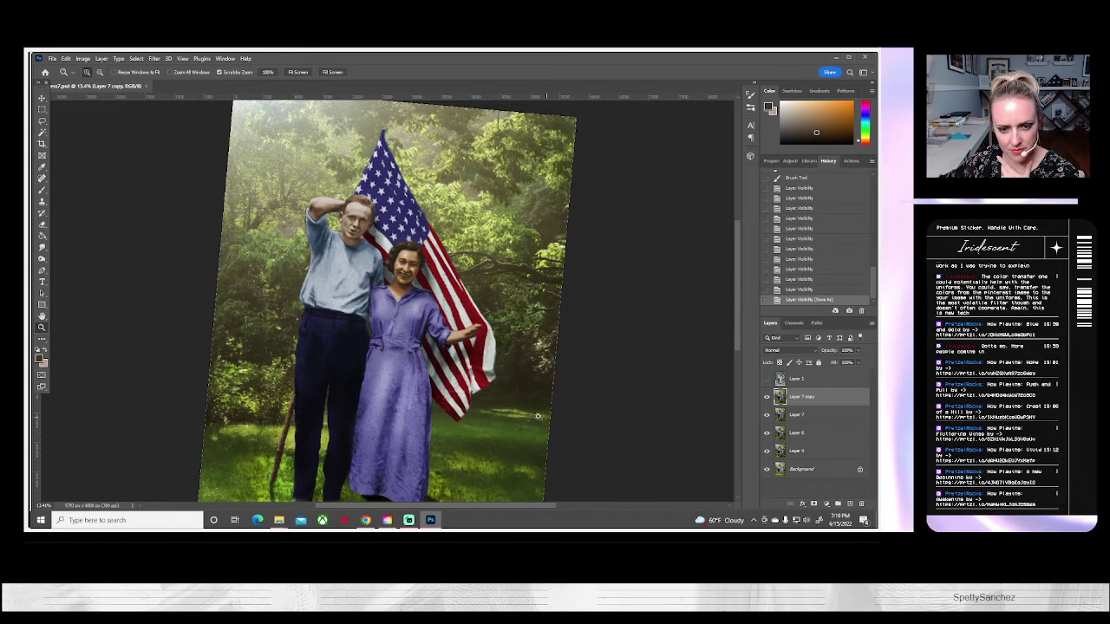
click(41, 120)
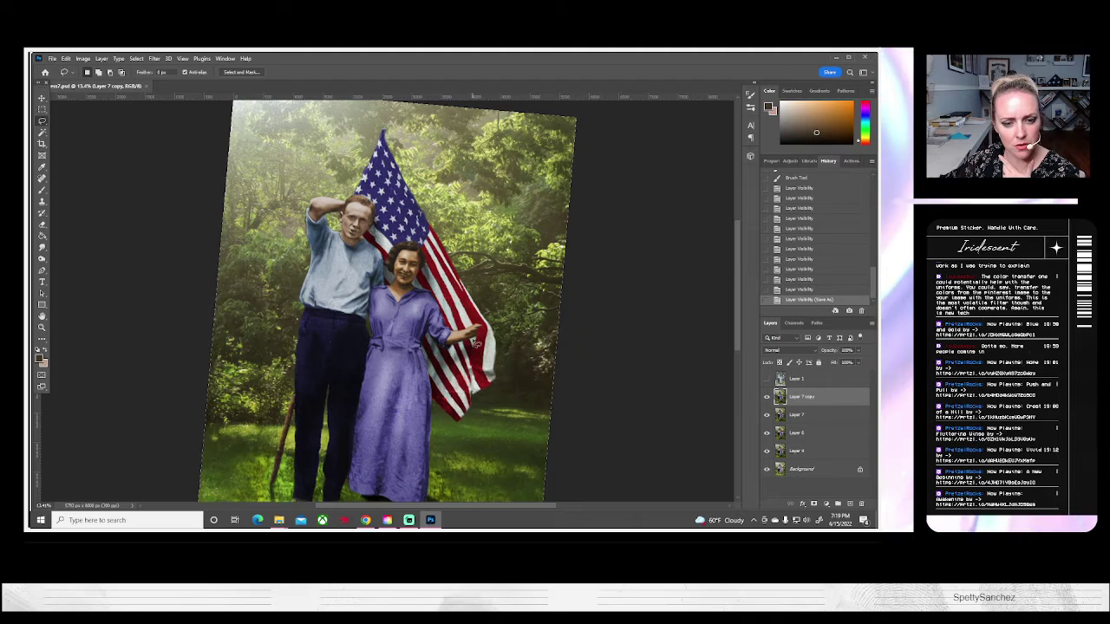
drag(473, 345, 469, 351)
click(469, 351)
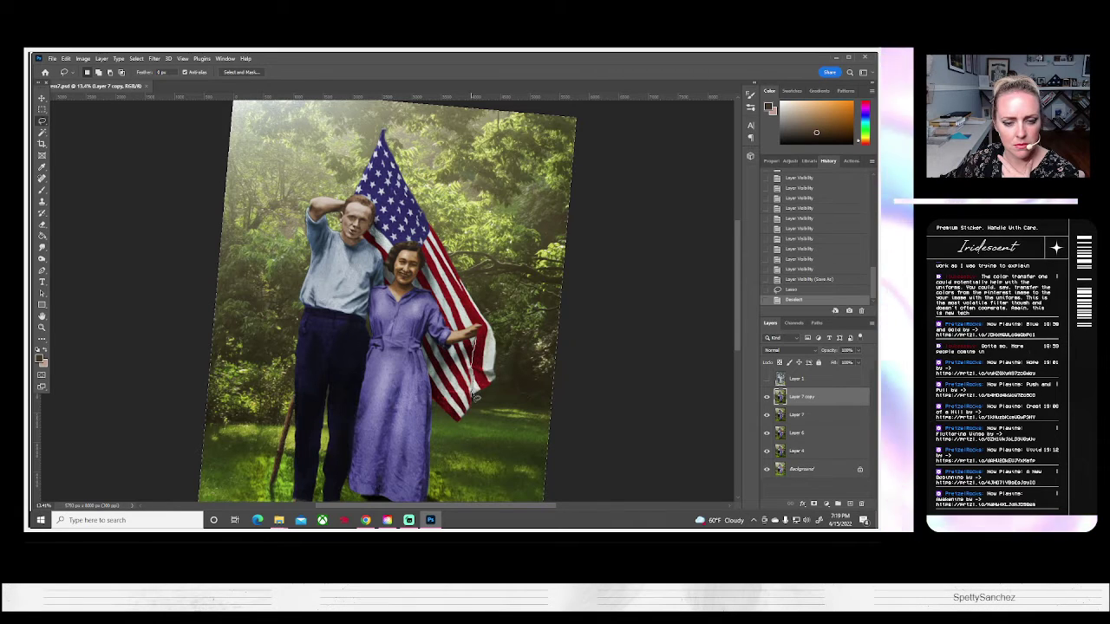
drag(475, 394, 471, 338)
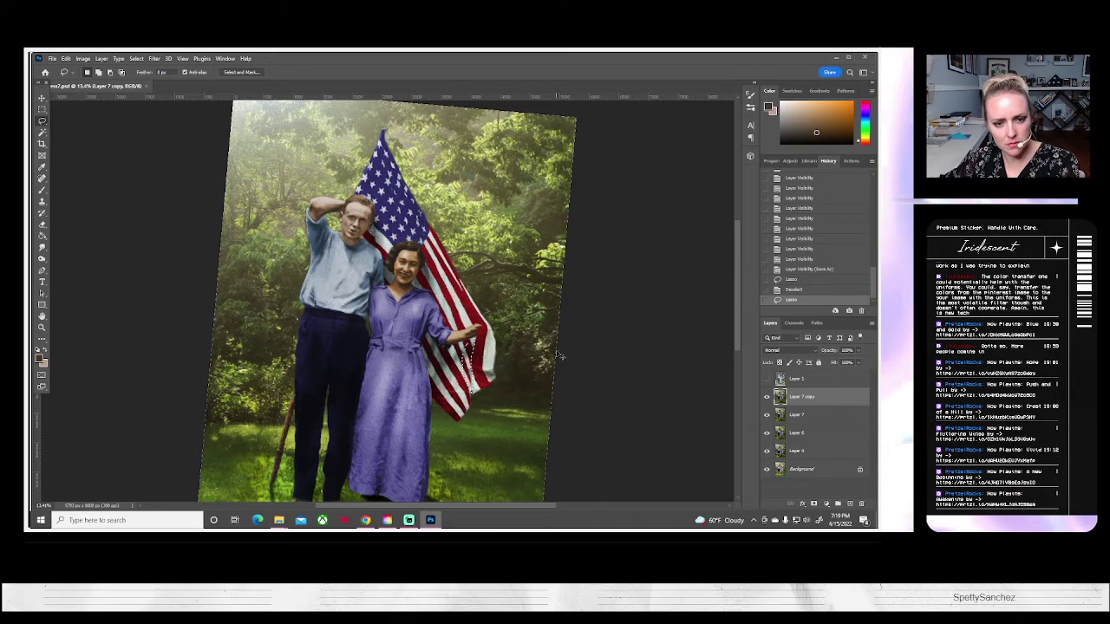
key(ctrl+v)
Darken the copied flag patch by lowering its brightness with a Brightness/Contrast adjustment.
click(84, 58)
mouse_move(113, 75)
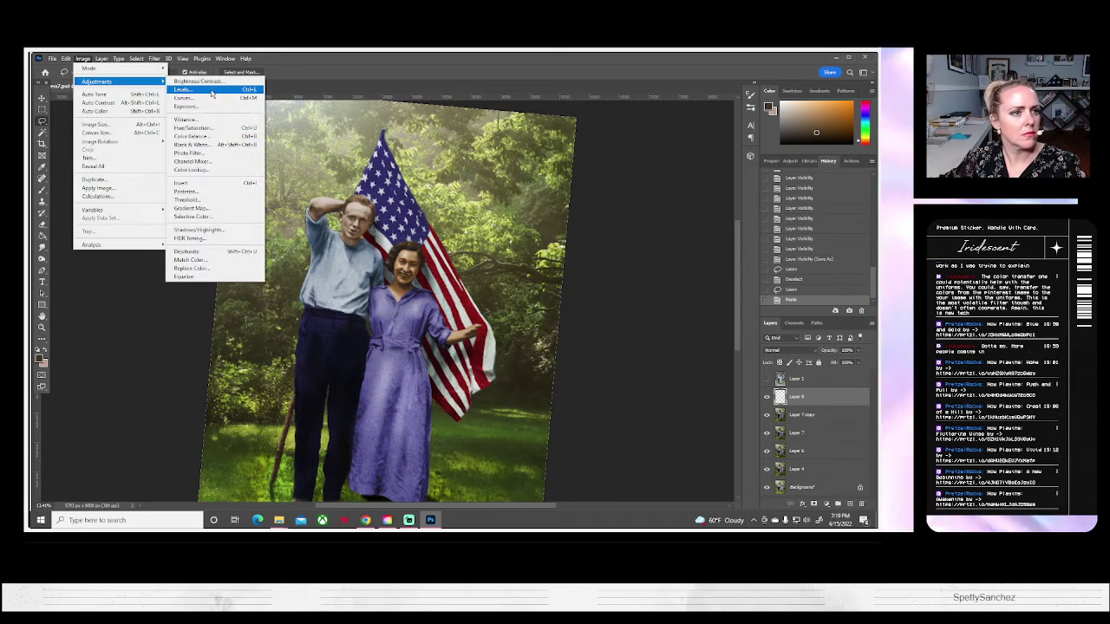
click(195, 76)
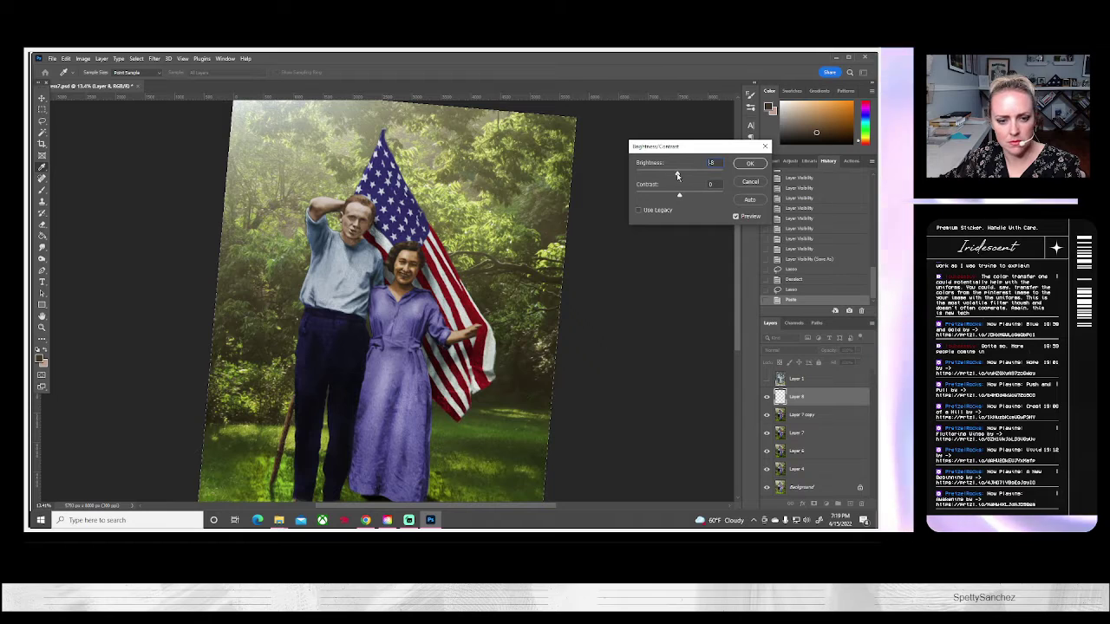
drag(677, 176, 664, 176)
click(750, 163)
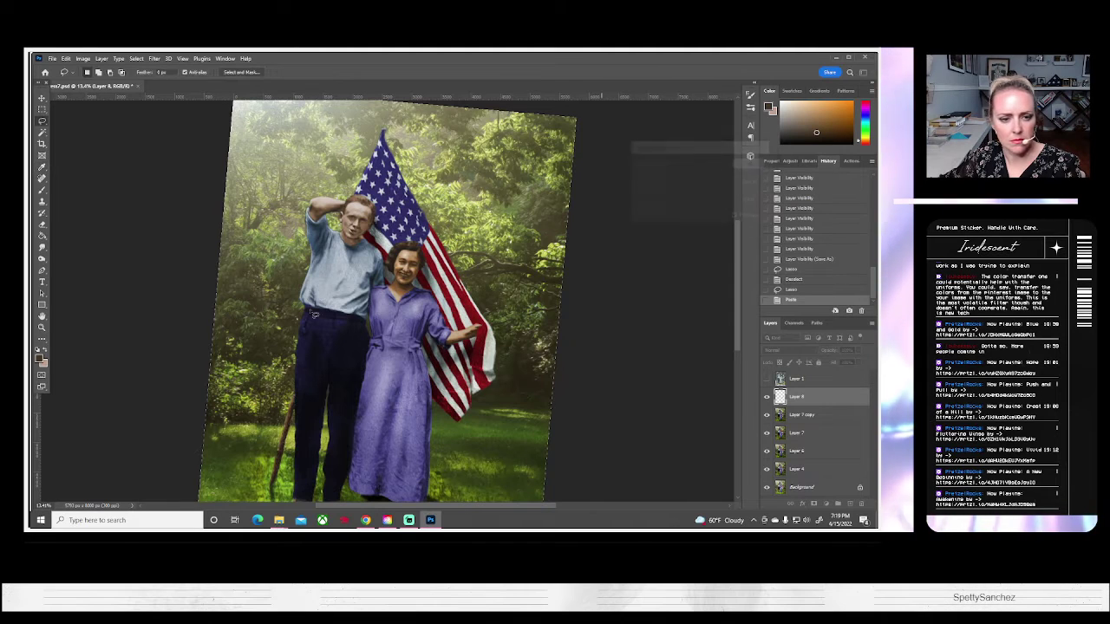
Soften the edges of the darkened flag patch with the Eraser and merge its layer with Layer 7 copy.
click(40, 329)
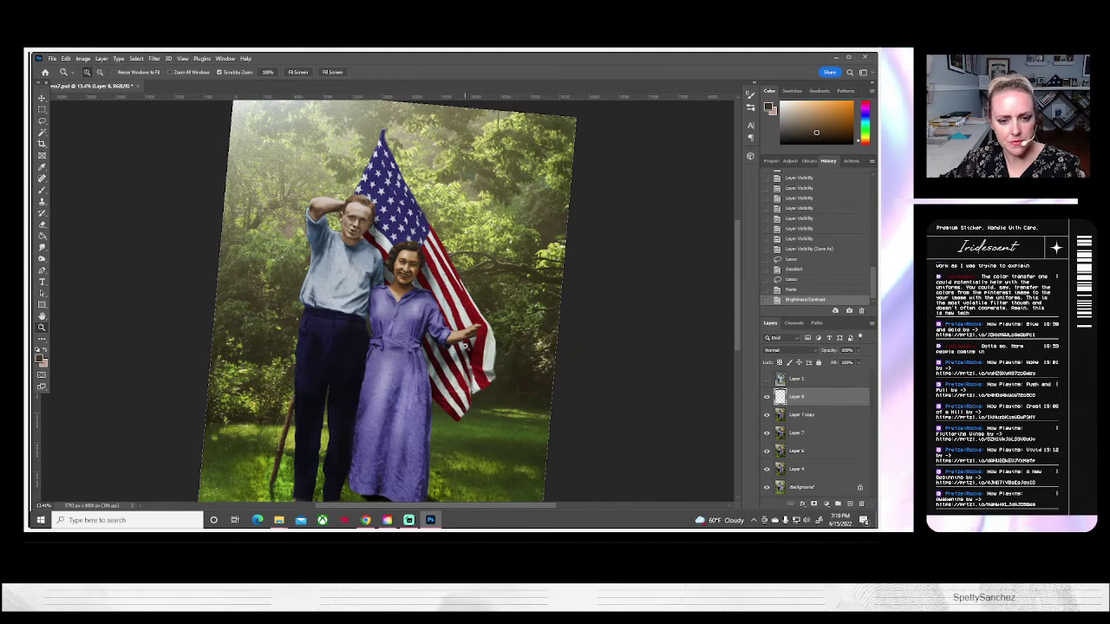
click(40, 223)
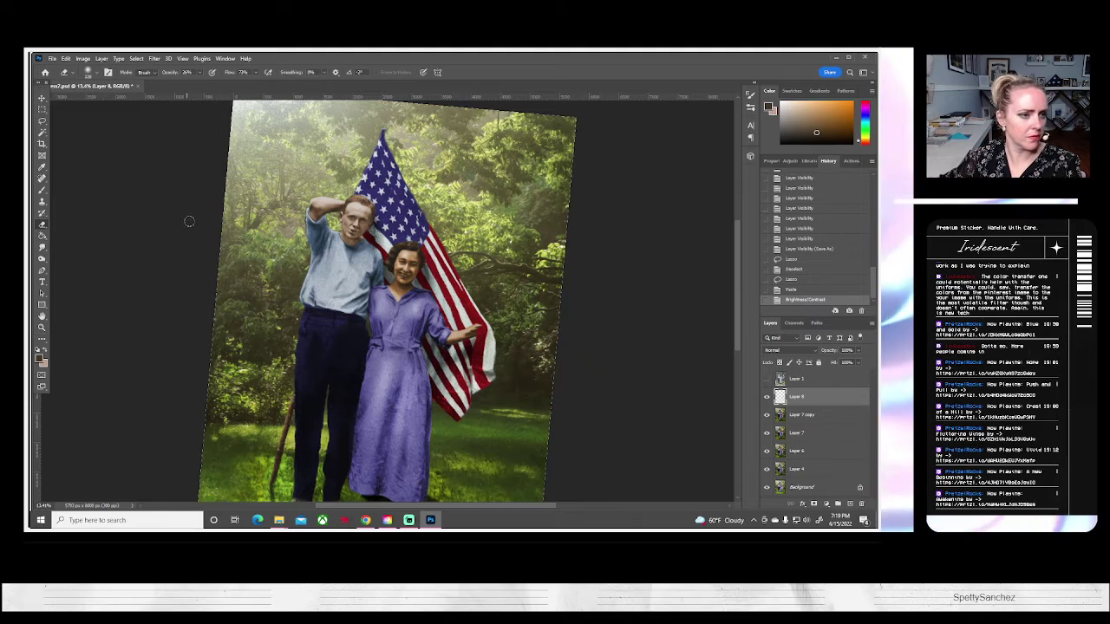
click(458, 356)
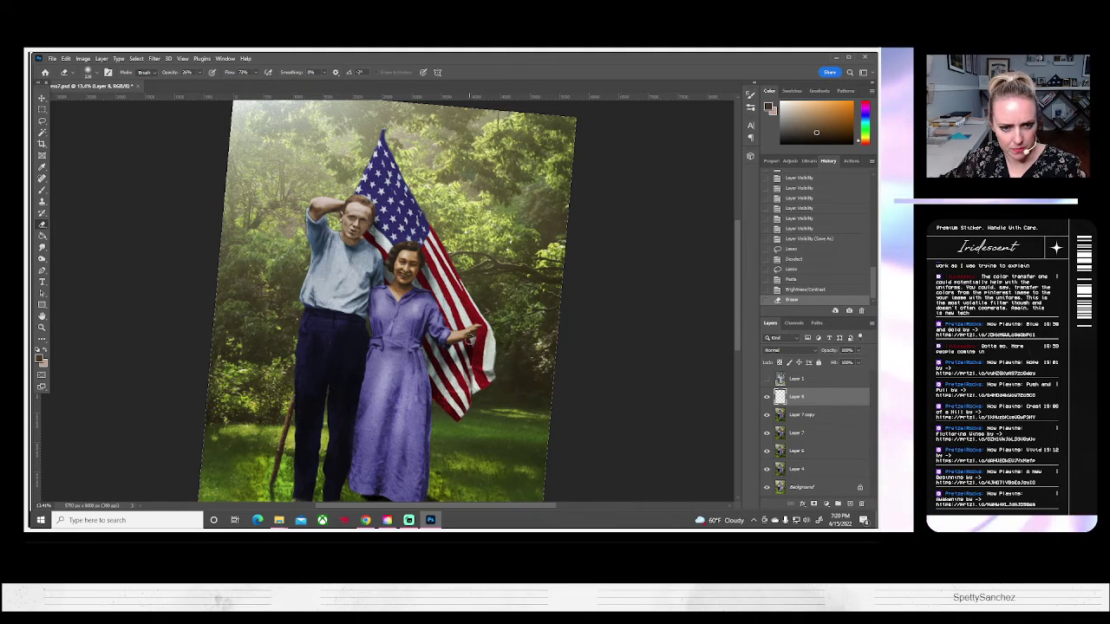
click(457, 371)
click(468, 406)
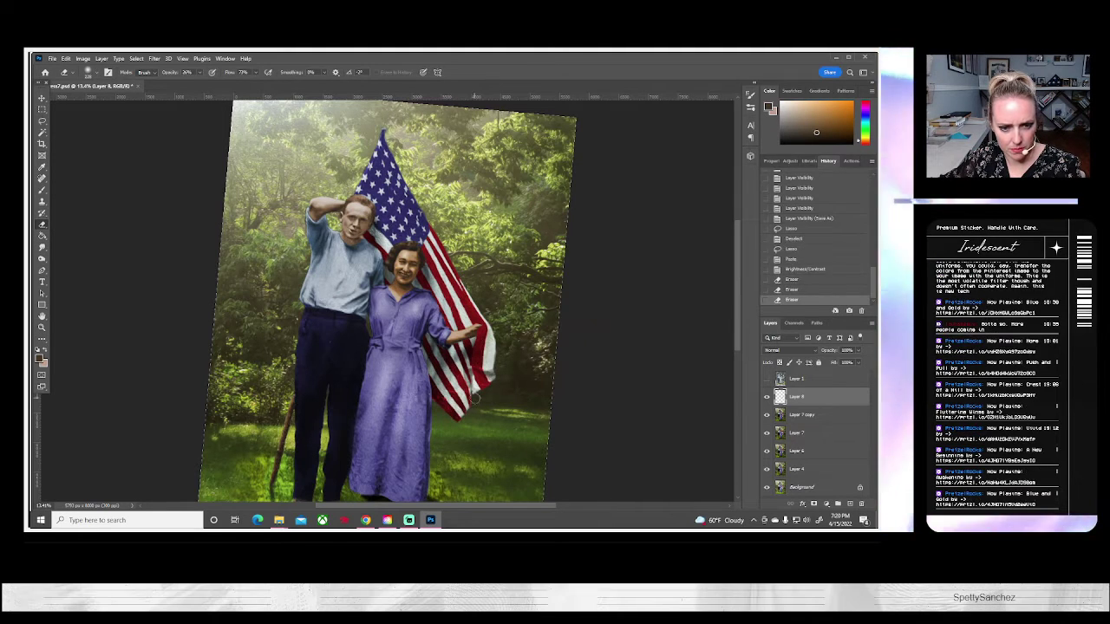
right_click(799, 419)
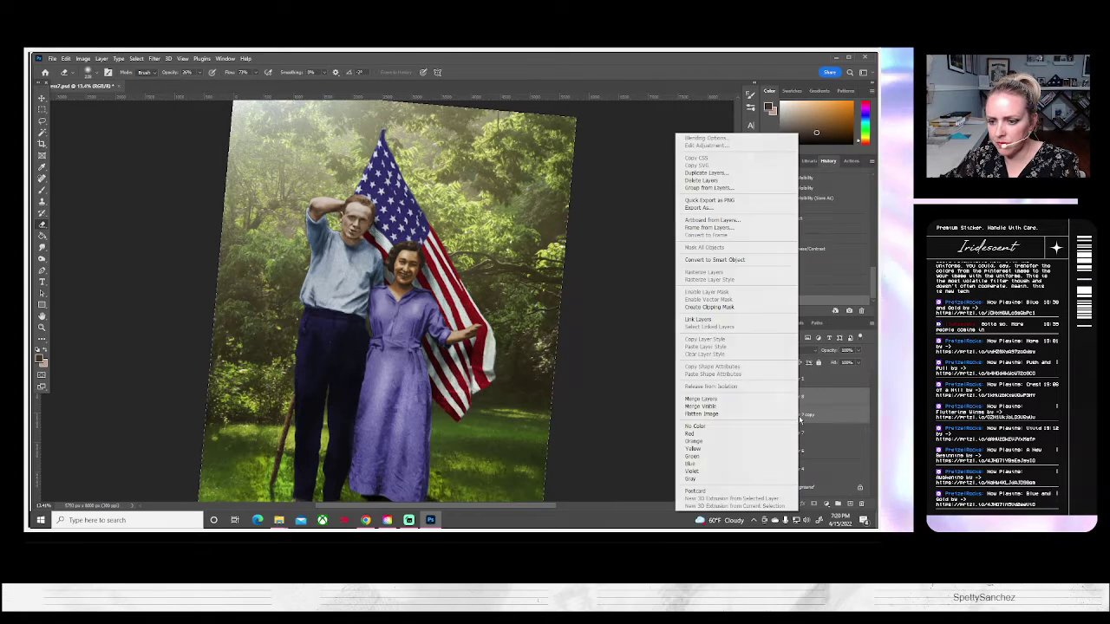
click(700, 398)
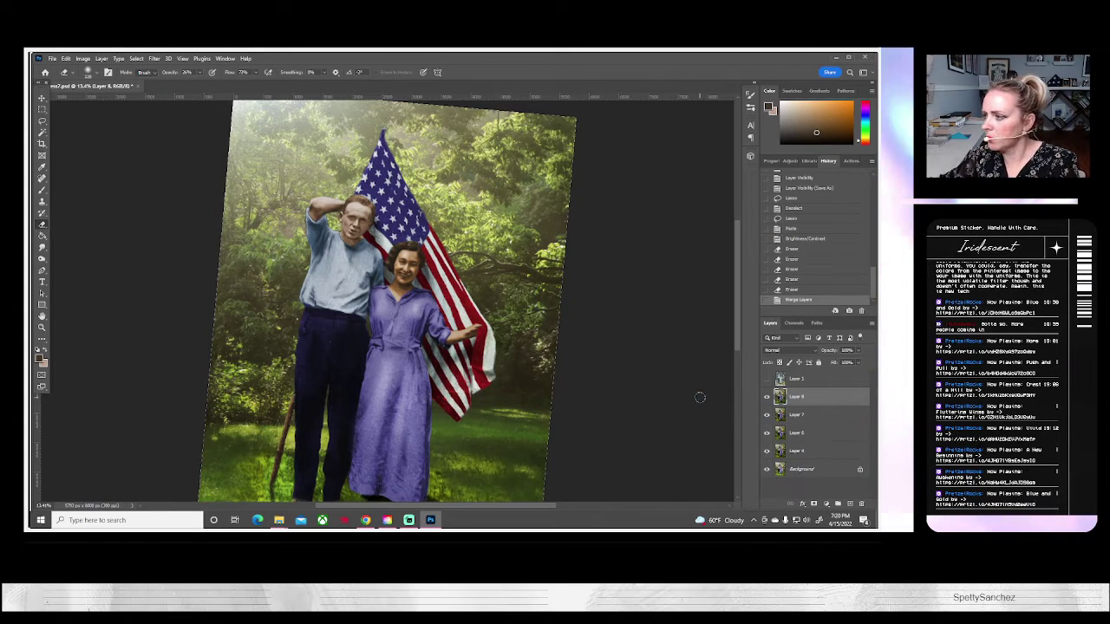
Save the document with Maximize Compatibility enabled.
click(52, 58)
click(74, 165)
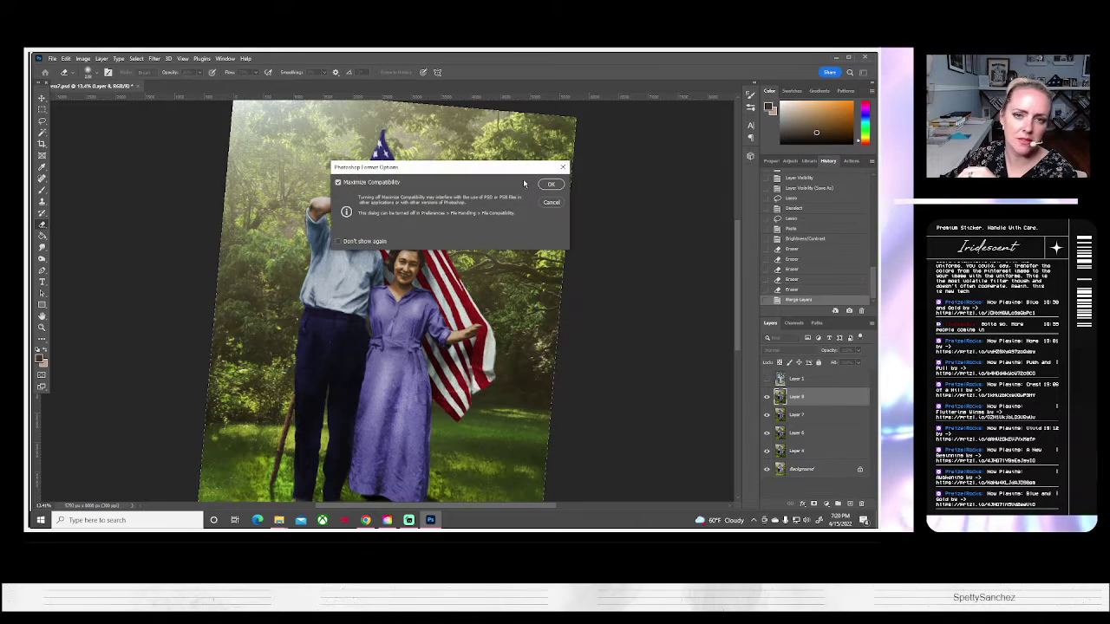
click(550, 185)
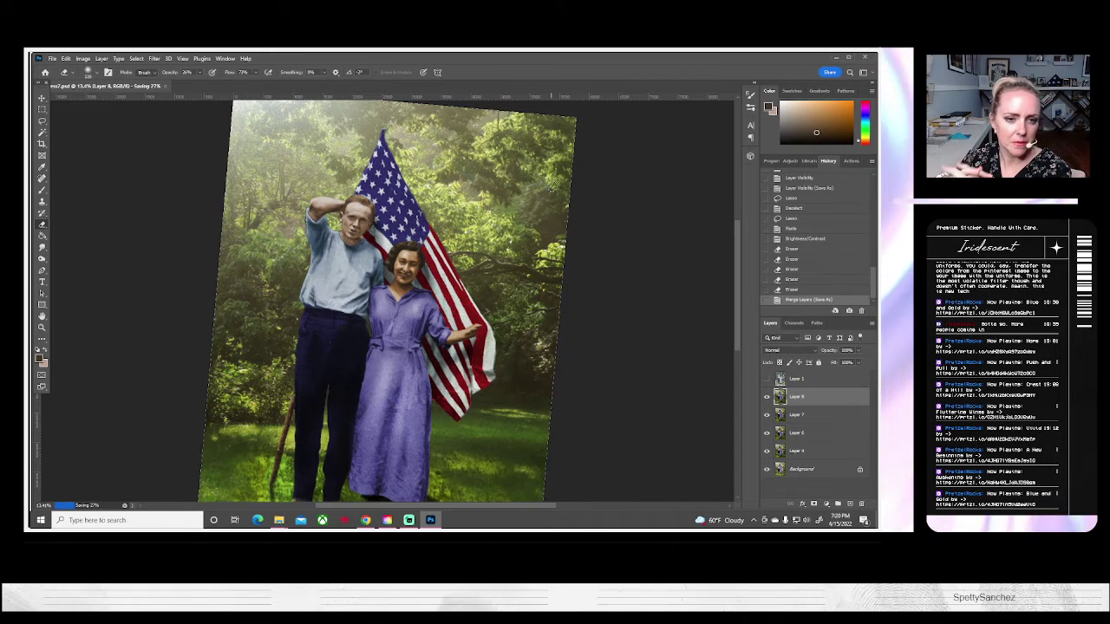
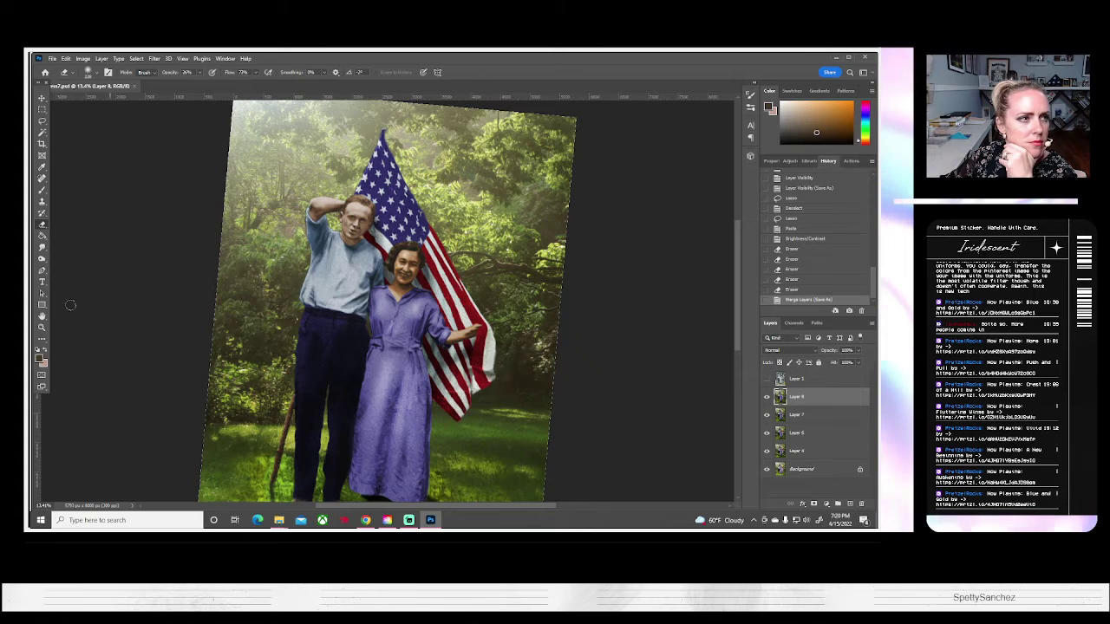
Examine the woman's face up close, comparing the painted version with the original black-and-white photo on the reference layer.
click(41, 326)
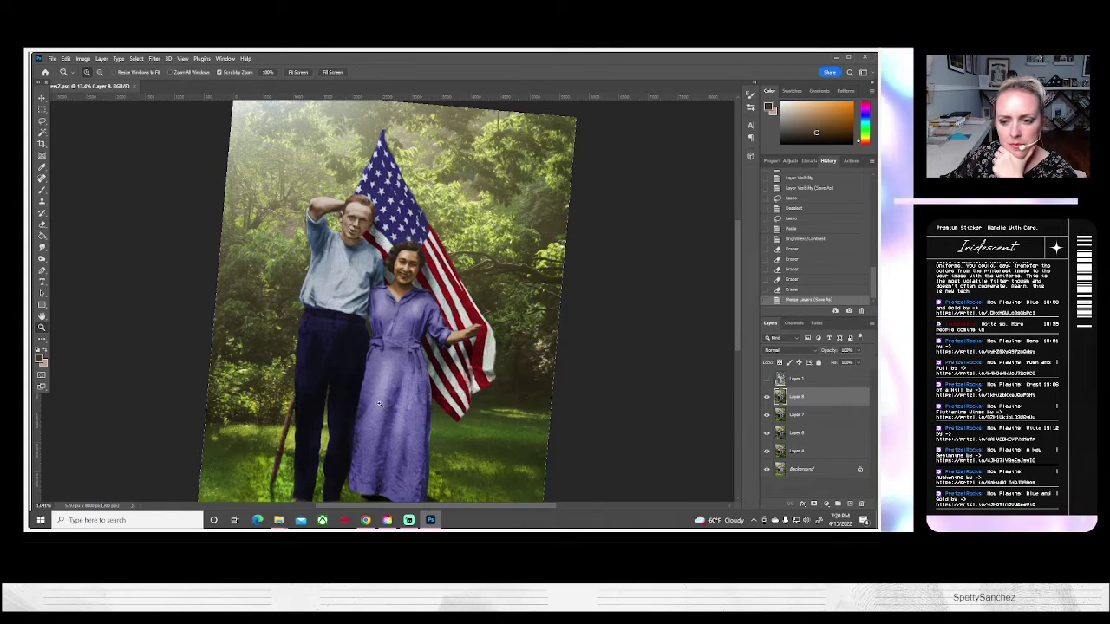
click(766, 379)
click(765, 379)
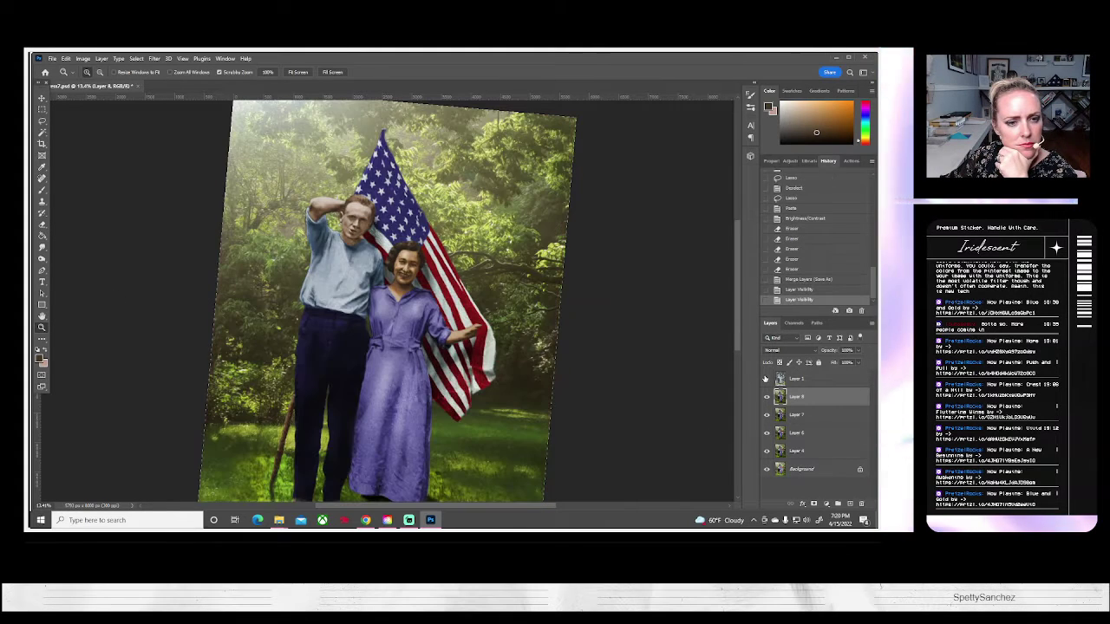
click(765, 378)
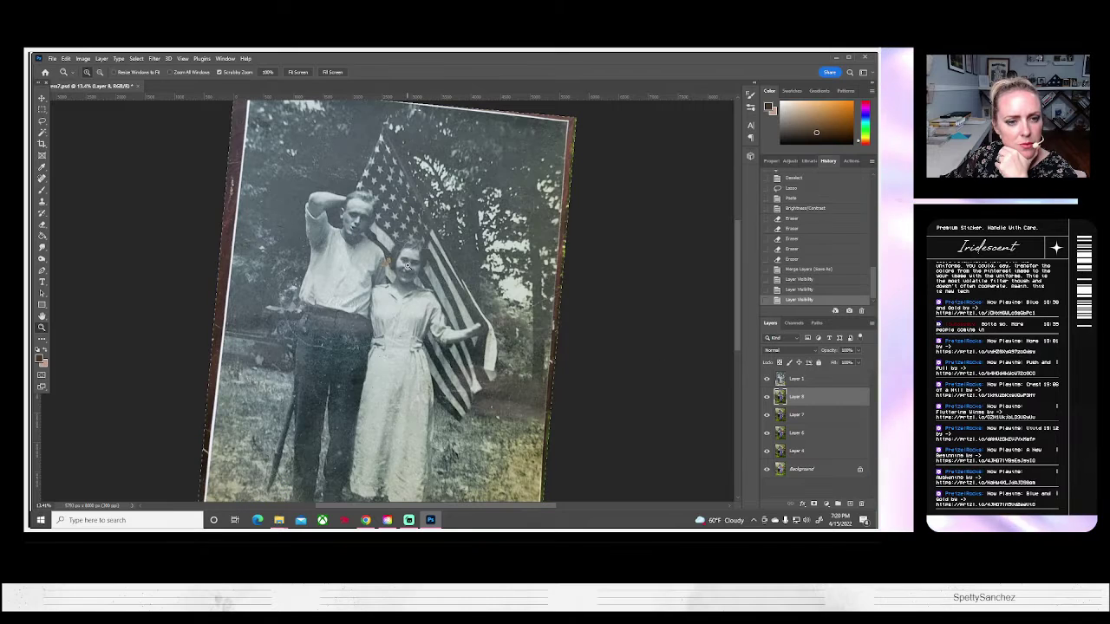
drag(395, 246, 411, 276)
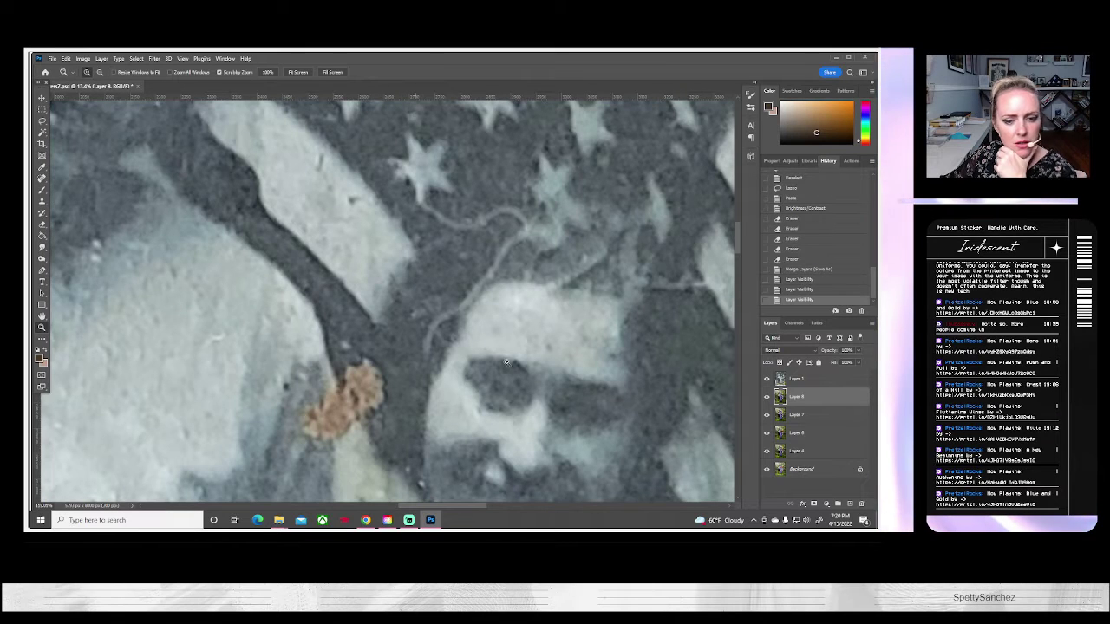
drag(507, 361, 449, 338)
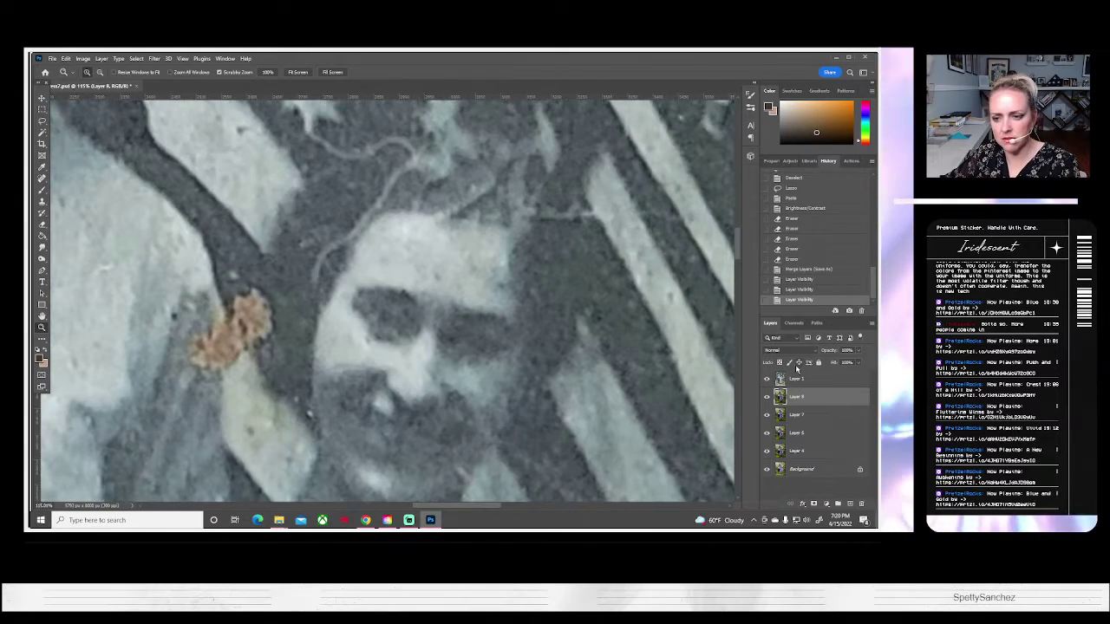
click(766, 380)
click(766, 380)
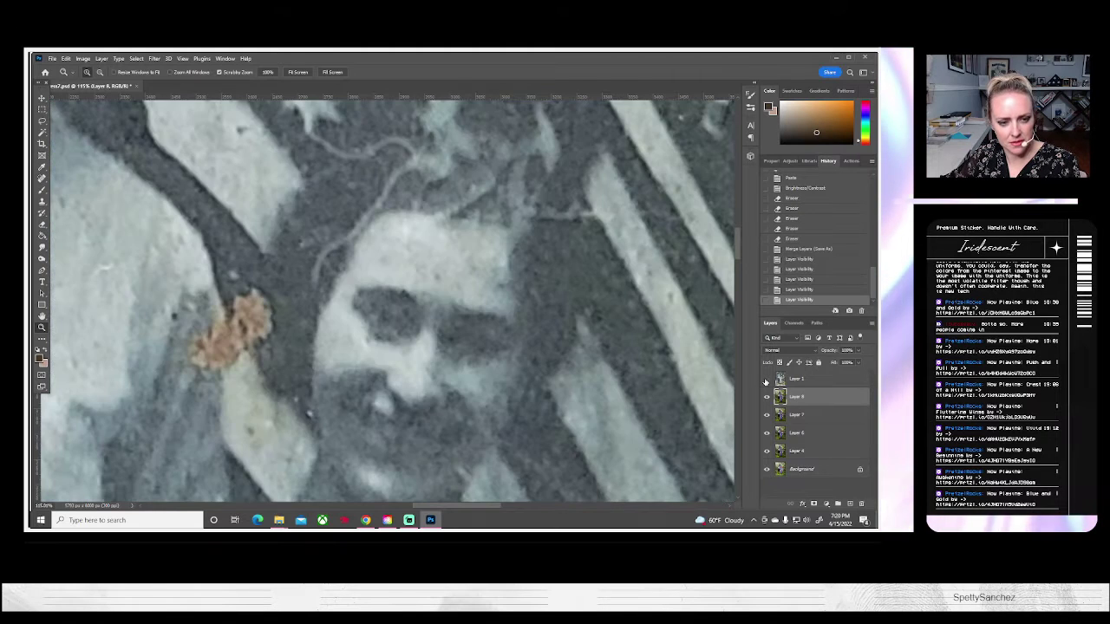
click(765, 380)
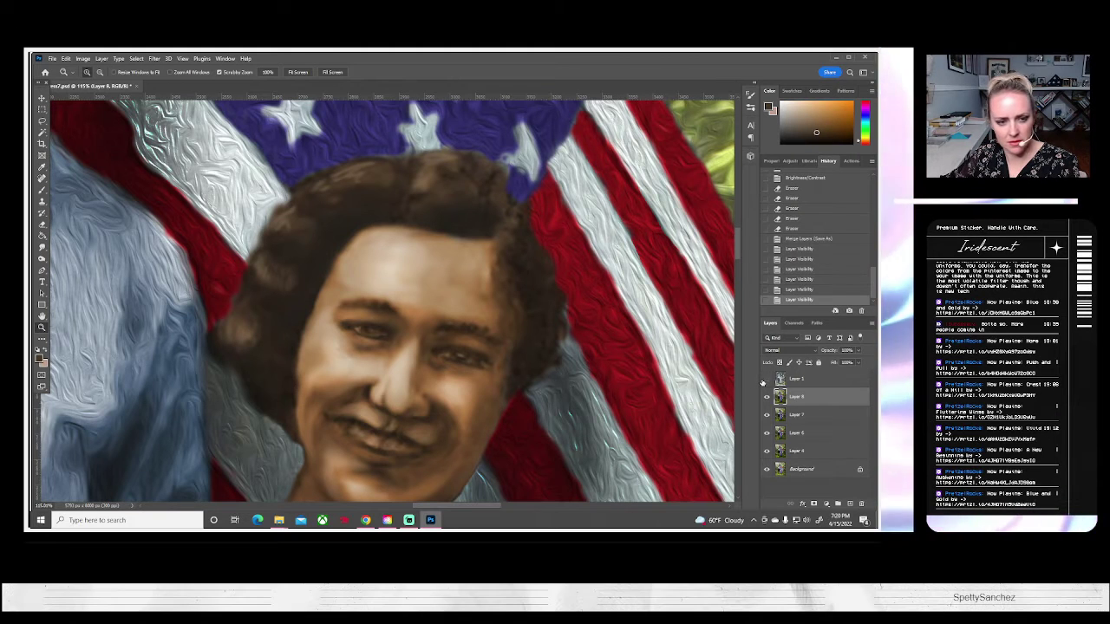
click(763, 382)
click(763, 381)
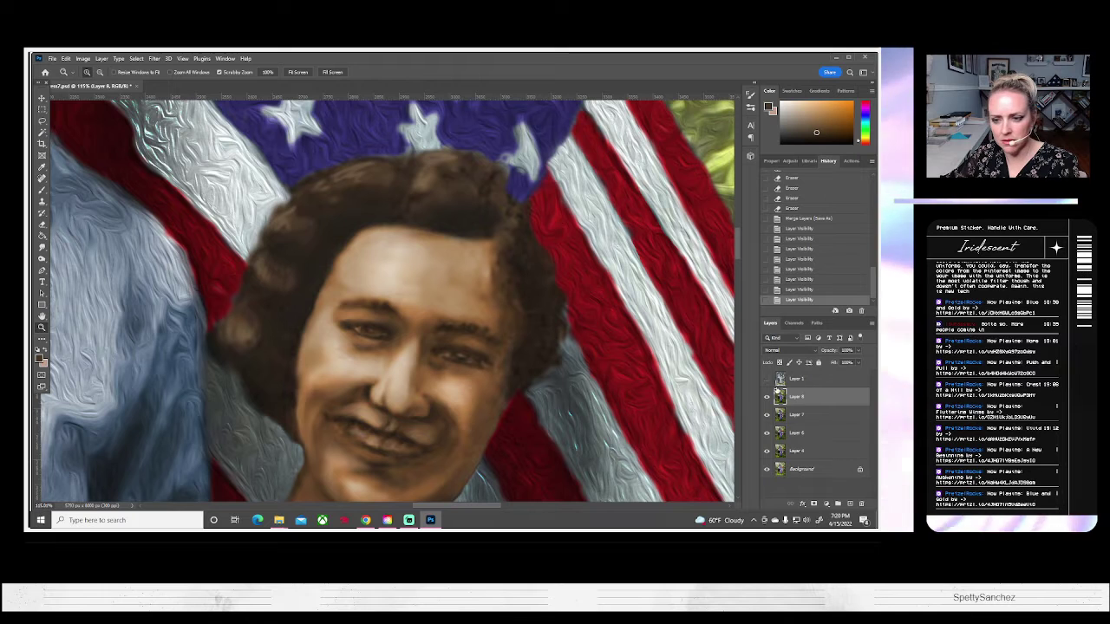
click(766, 378)
click(767, 379)
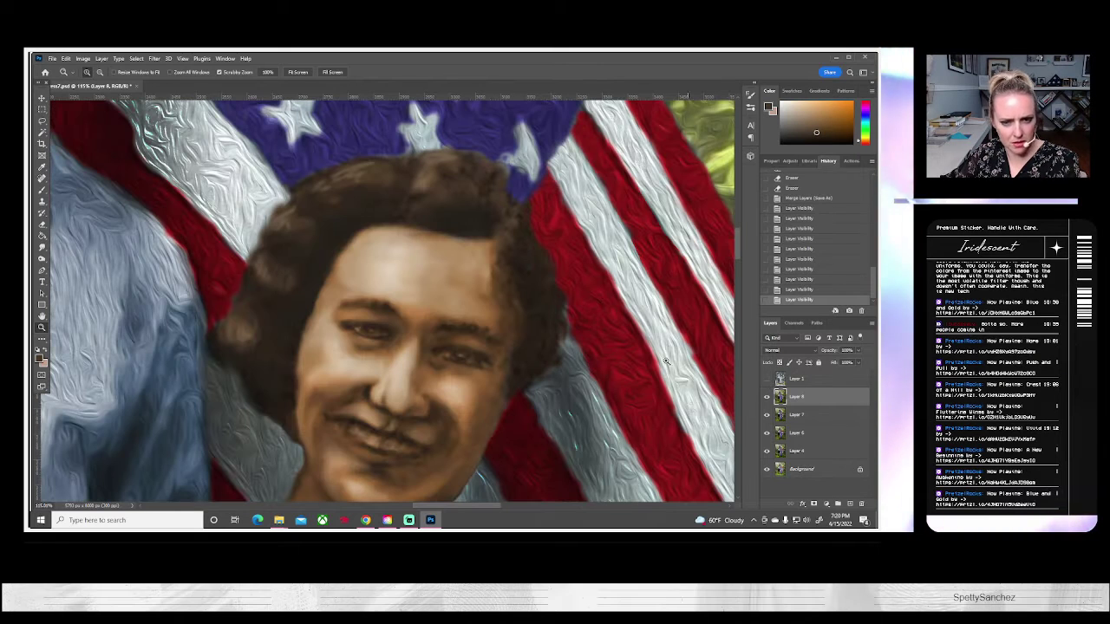
Blend the shading at the edge of the woman's right nostril with the Smudge tool.
scroll(666, 362, down, 5)
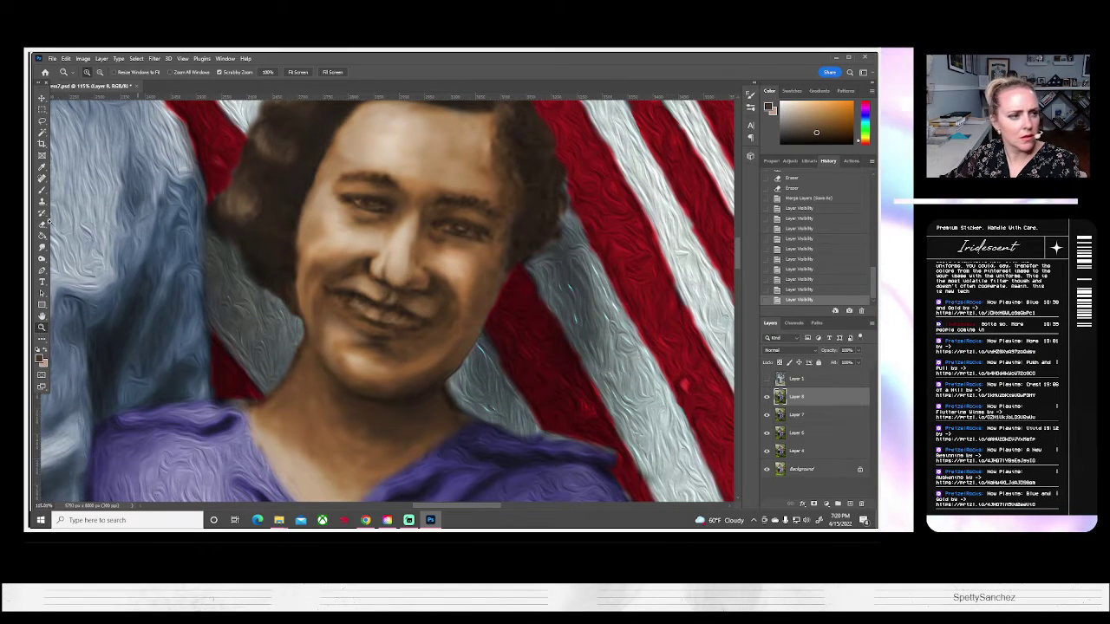
click(41, 247)
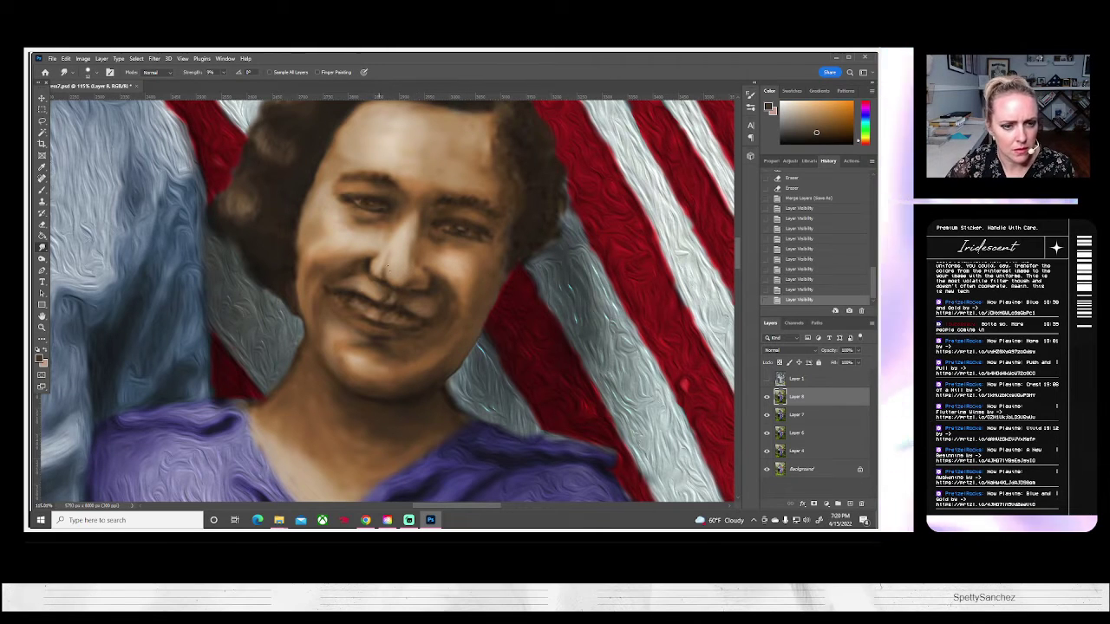
mouse_move(379, 278)
mouse_down()
mouse_move(351, 273)
mouse_move(388, 282)
mouse_up()
Sample the dark brown between the woman's lips and brush soft shadow along the underside of her nose.
key(b)
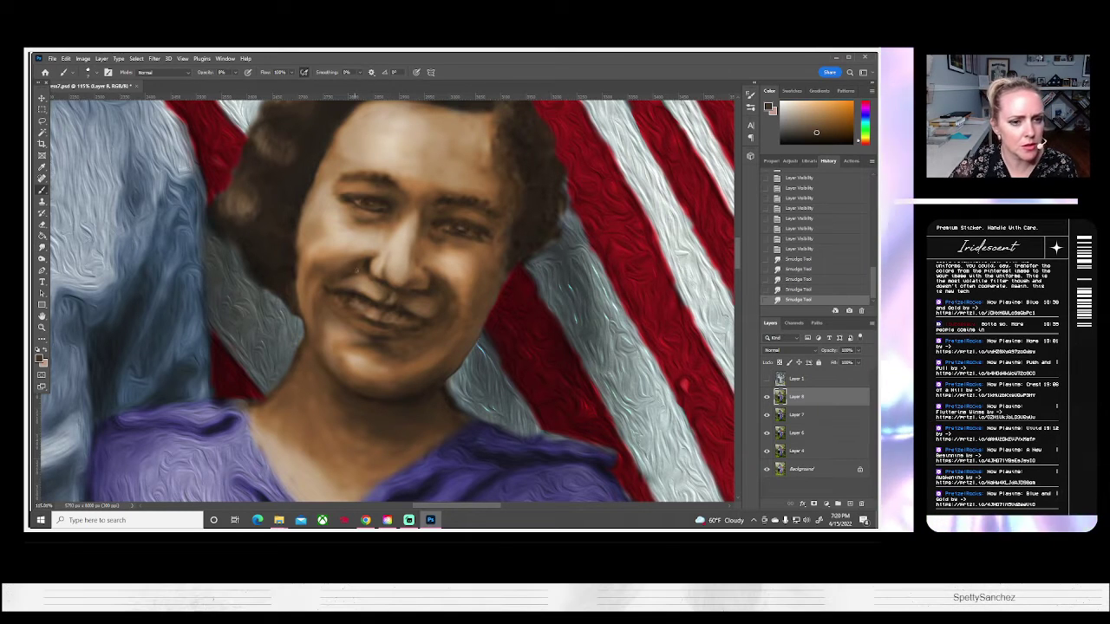
alt+click(385, 304)
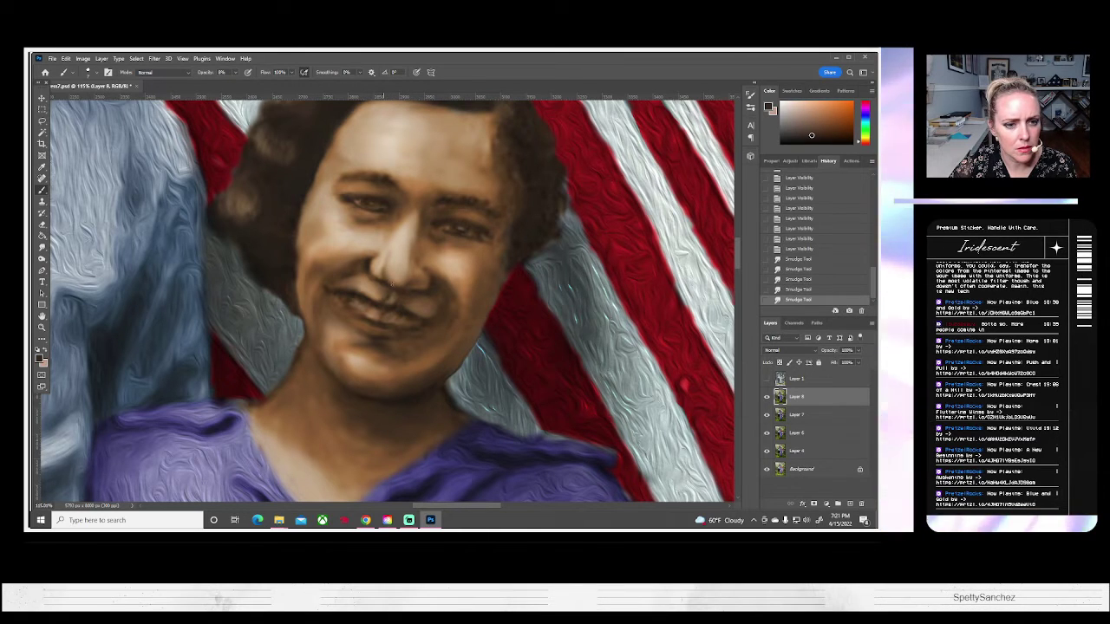
drag(383, 282, 404, 279)
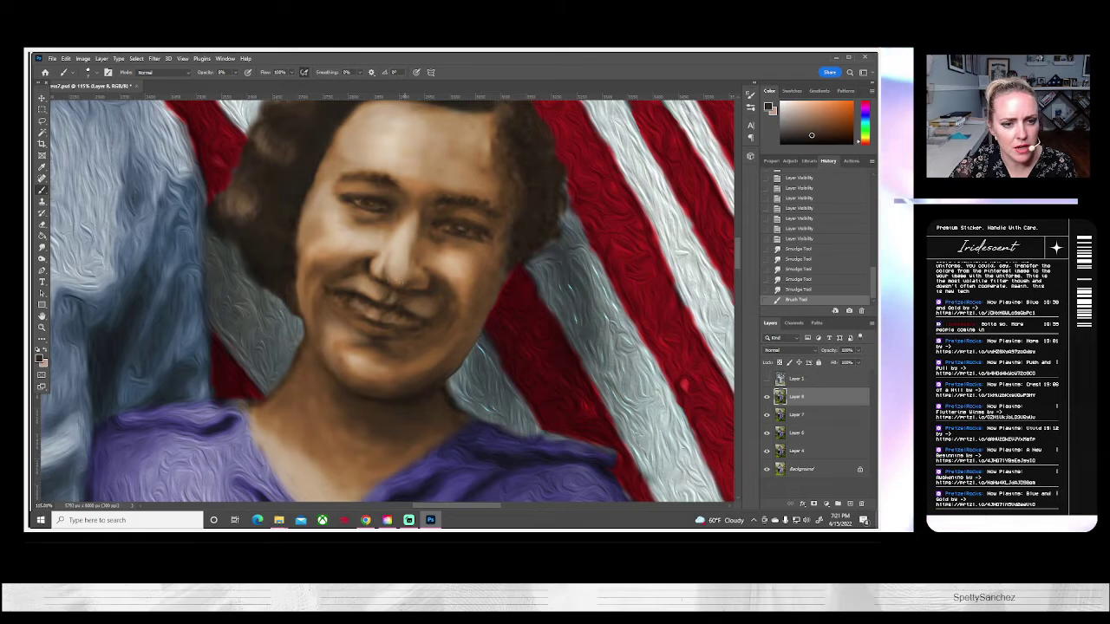
click(406, 287)
click(411, 284)
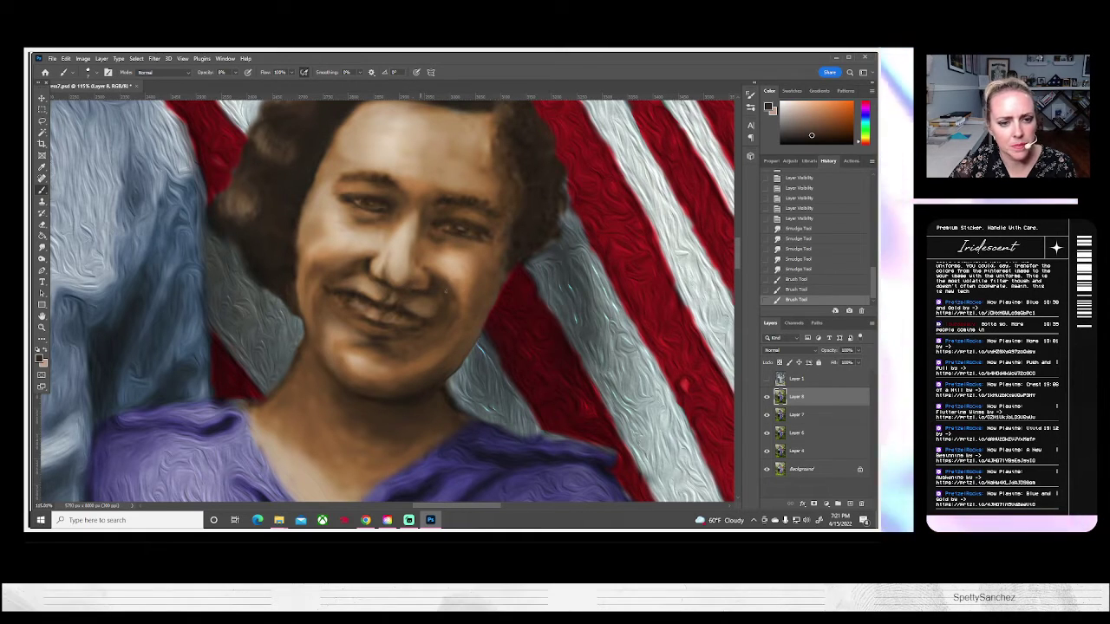
Check the nose against the reference photo, then sample the brown at the woman's right nostril and brush it around the nostril's edge.
click(767, 380)
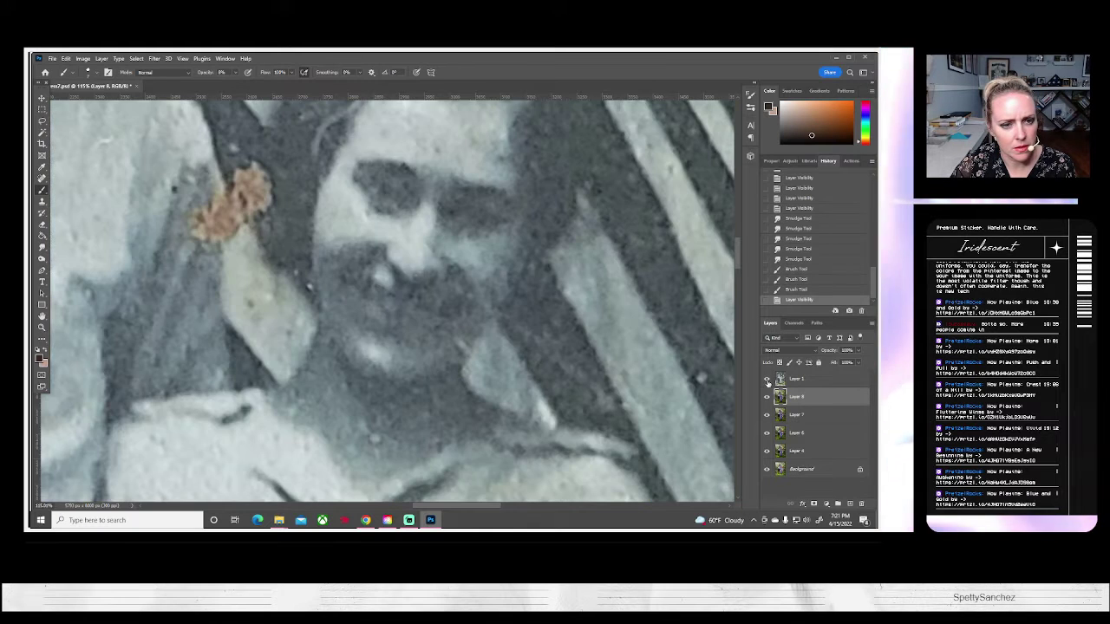
click(766, 380)
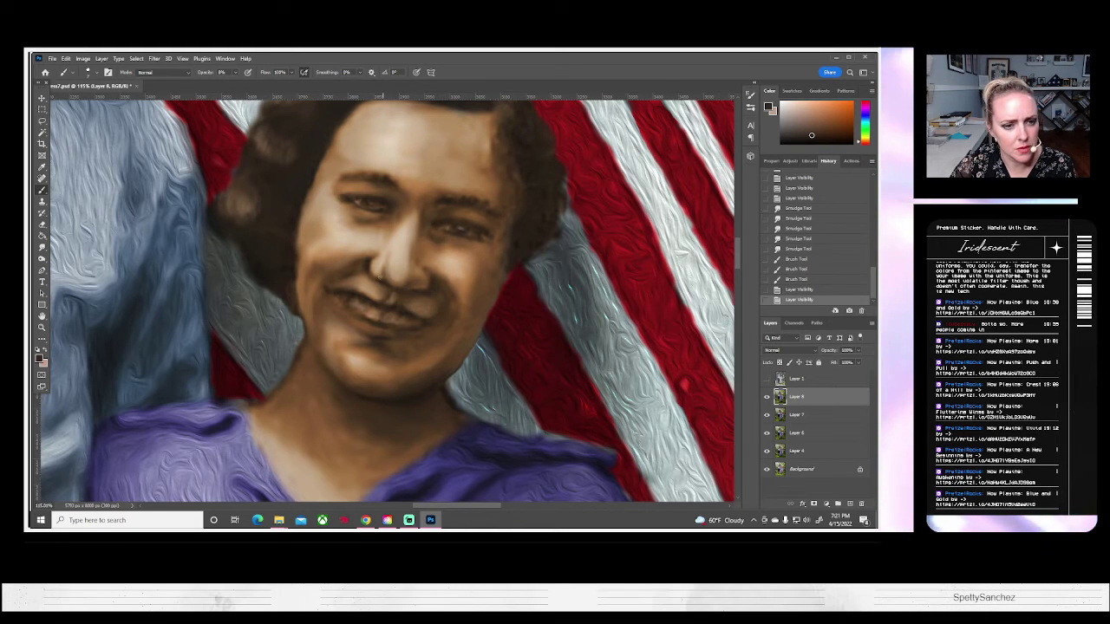
click(378, 277)
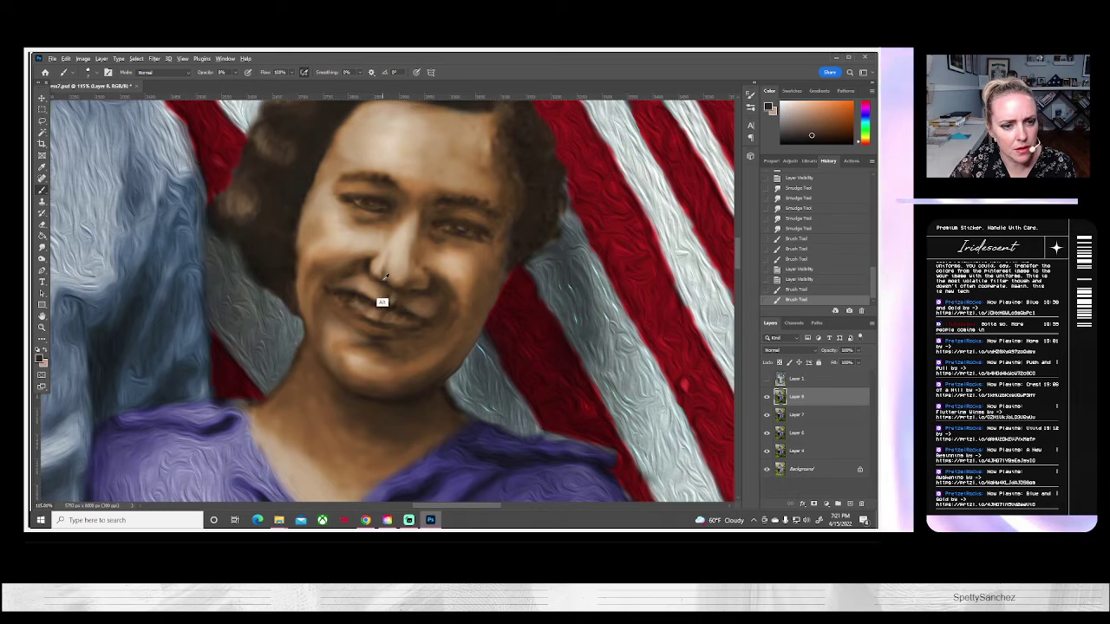
alt+click(384, 279)
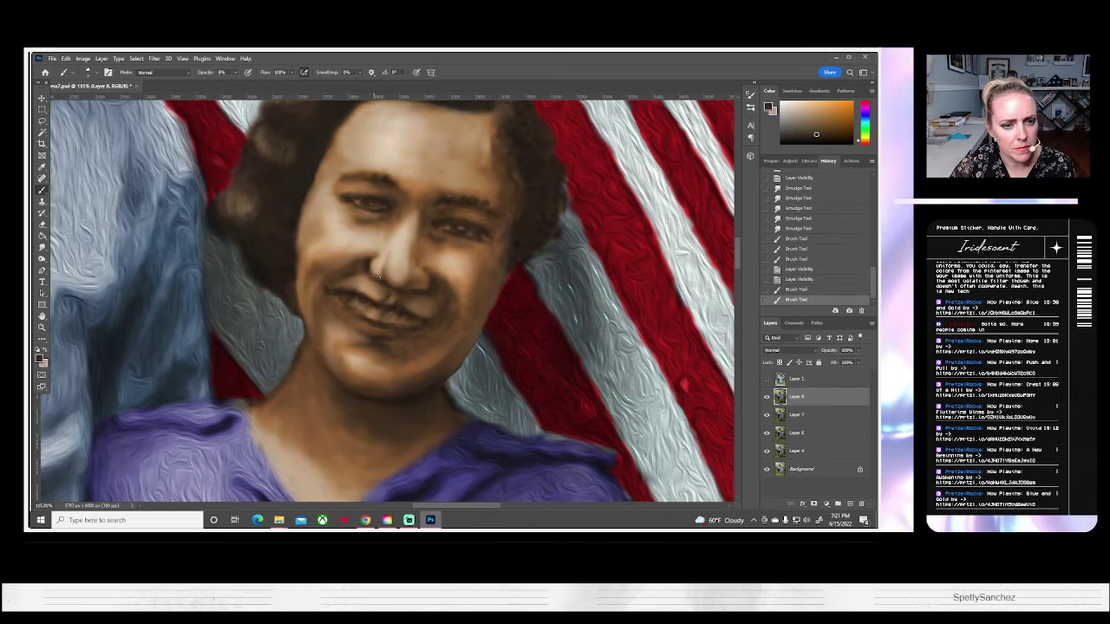
click(378, 278)
click(376, 278)
click(371, 279)
click(364, 278)
click(355, 276)
click(344, 275)
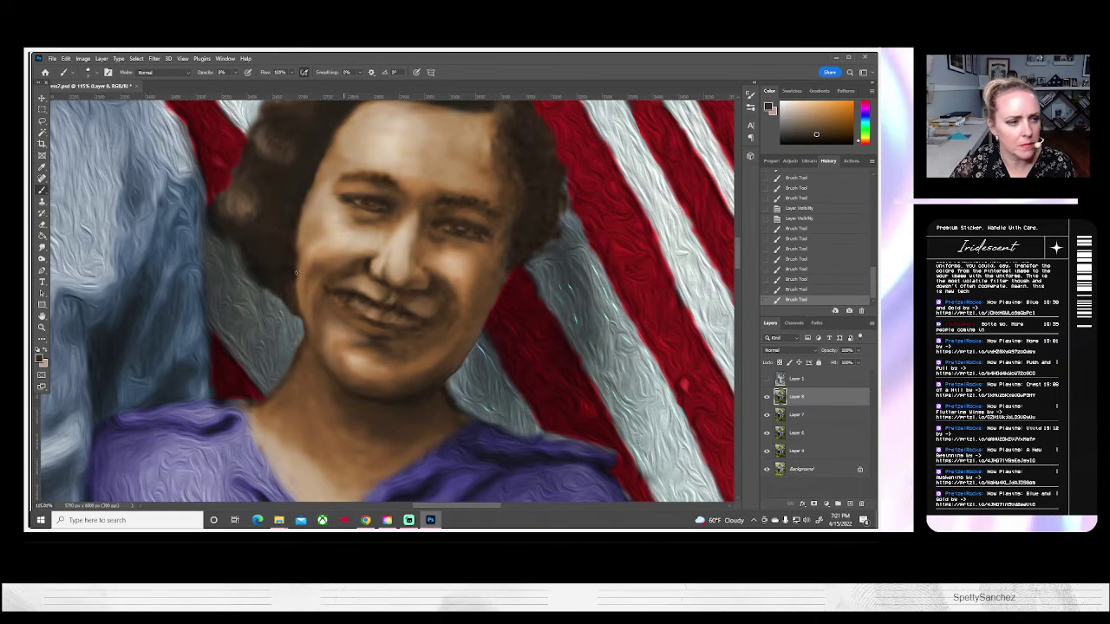
click(297, 272)
Smudge the side of the woman's nose and her right nostril to blend the new shading, checking it against the reference photo.
click(41, 247)
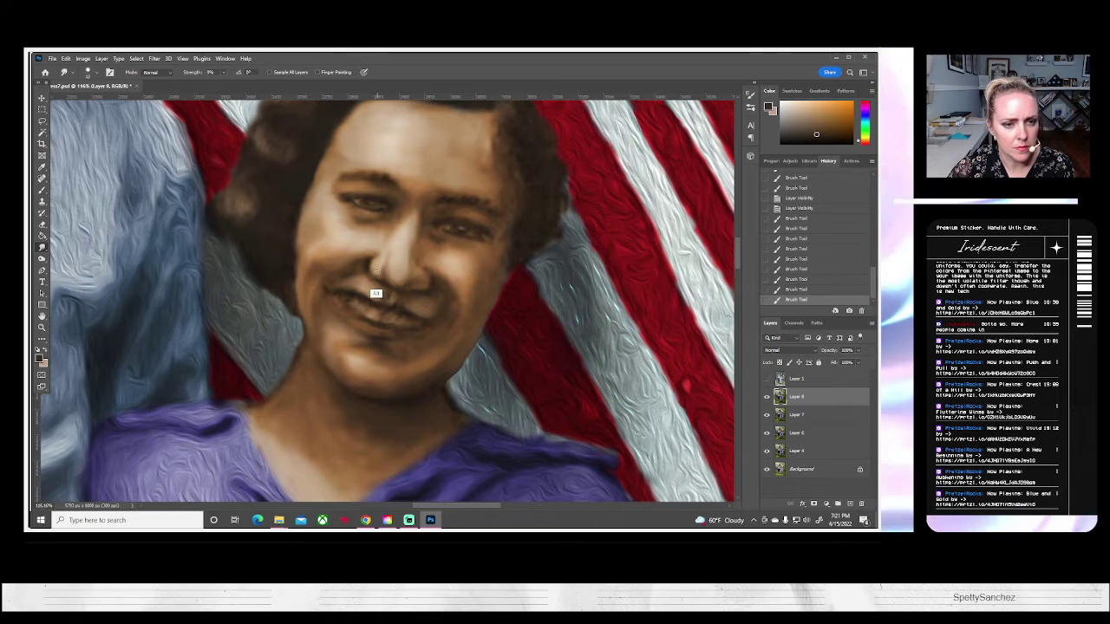
mouse_move(390, 267)
mouse_down()
mouse_move(390, 256)
mouse_move(401, 282)
mouse_move(393, 263)
mouse_move(404, 265)
mouse_move(383, 269)
mouse_move(385, 257)
mouse_move(376, 267)
mouse_up()
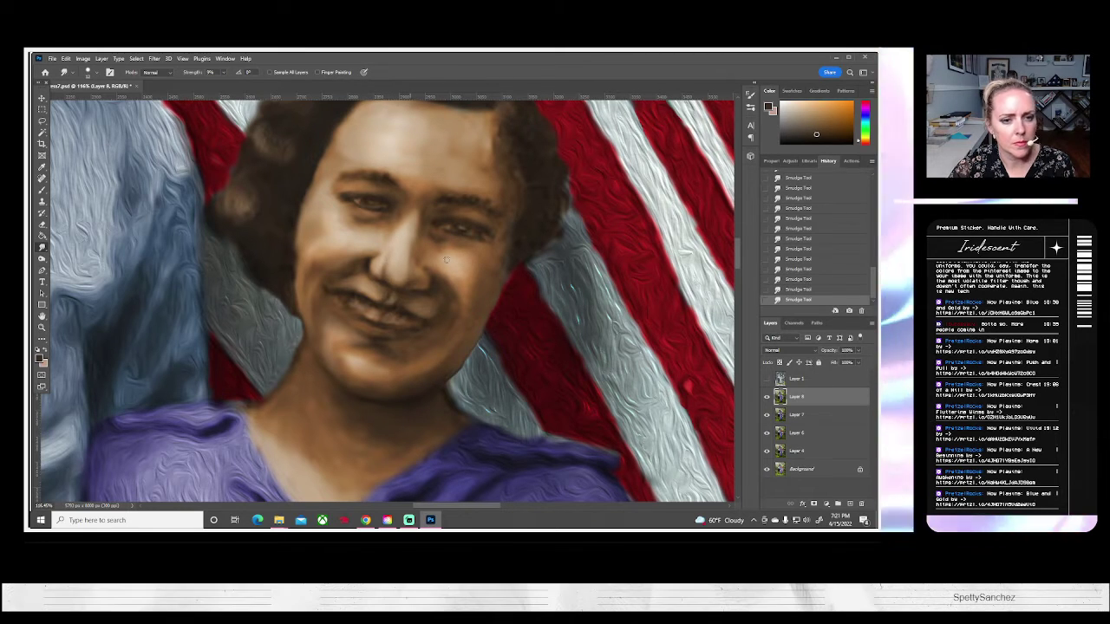
click(767, 380)
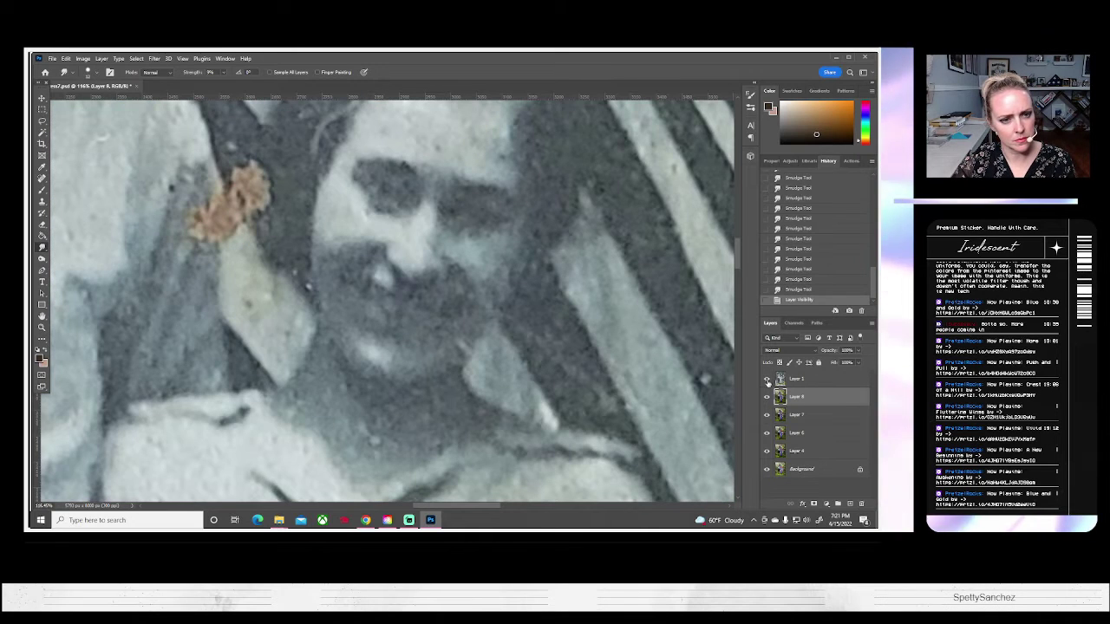
click(766, 380)
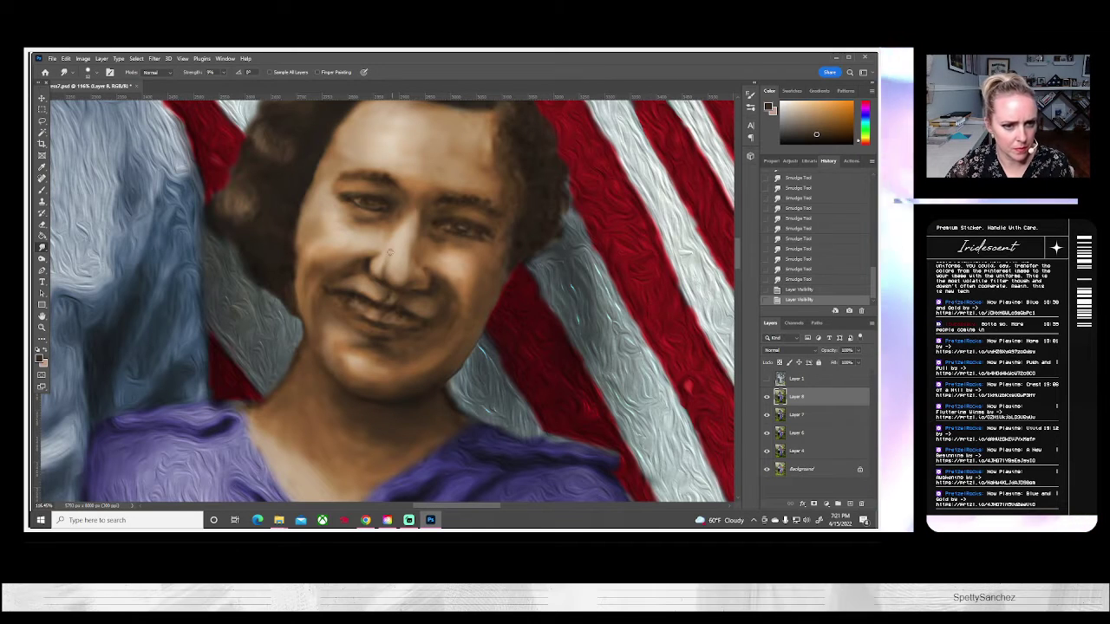
drag(390, 253, 376, 265)
drag(383, 258, 373, 267)
mouse_move(378, 263)
mouse_down()
mouse_move(369, 269)
mouse_move(382, 274)
mouse_up()
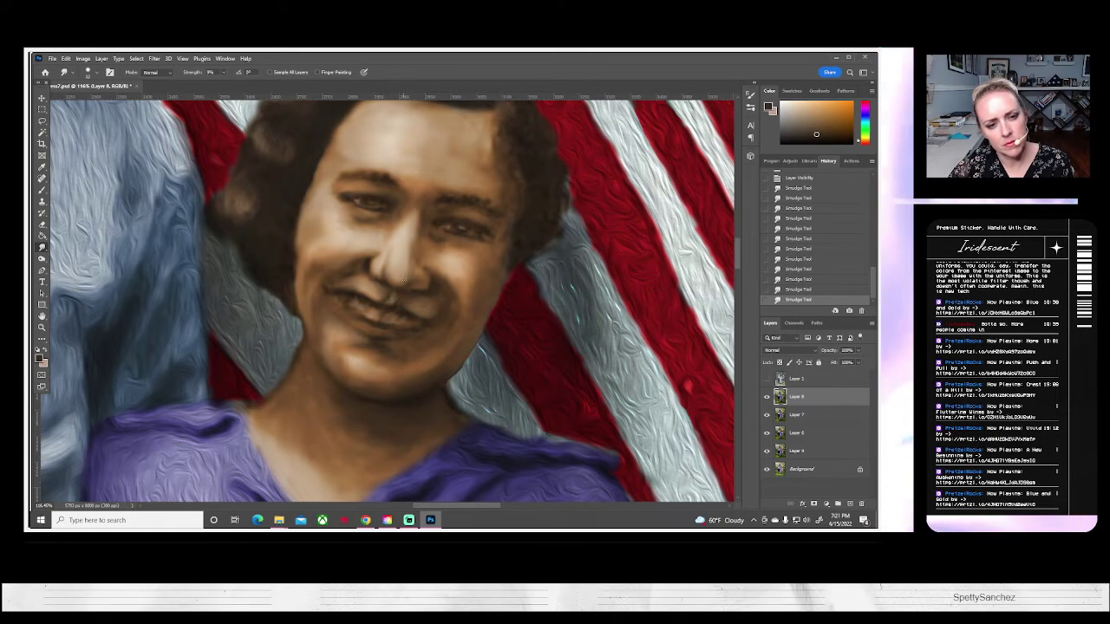
Compare with the reference photo again and smudge the underside of the nose and the edge of the woman's left nostril.
click(766, 379)
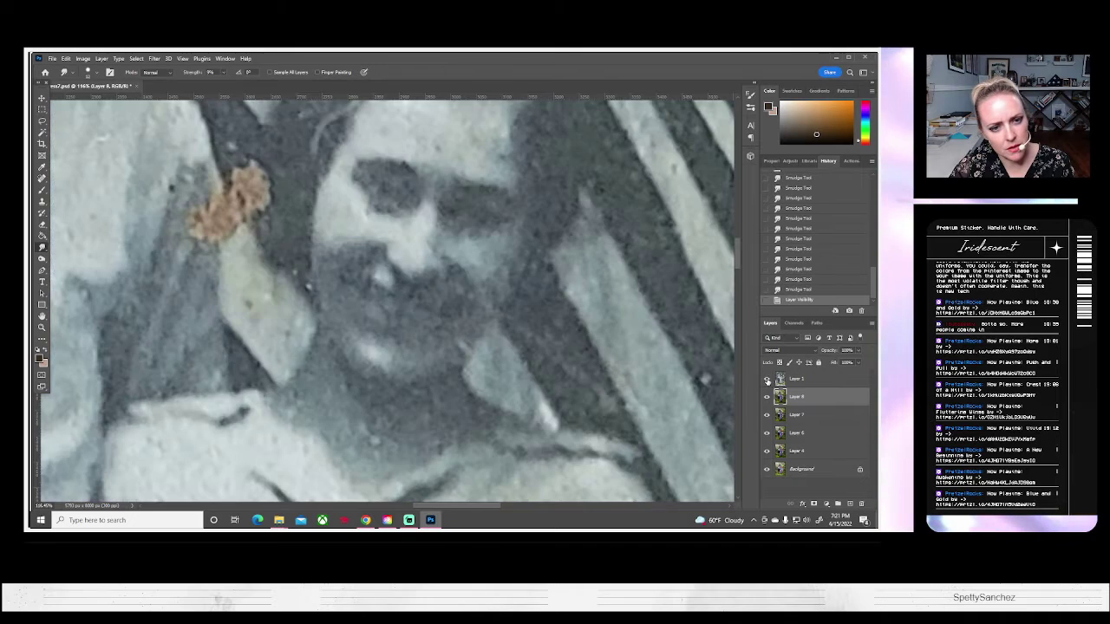
click(766, 379)
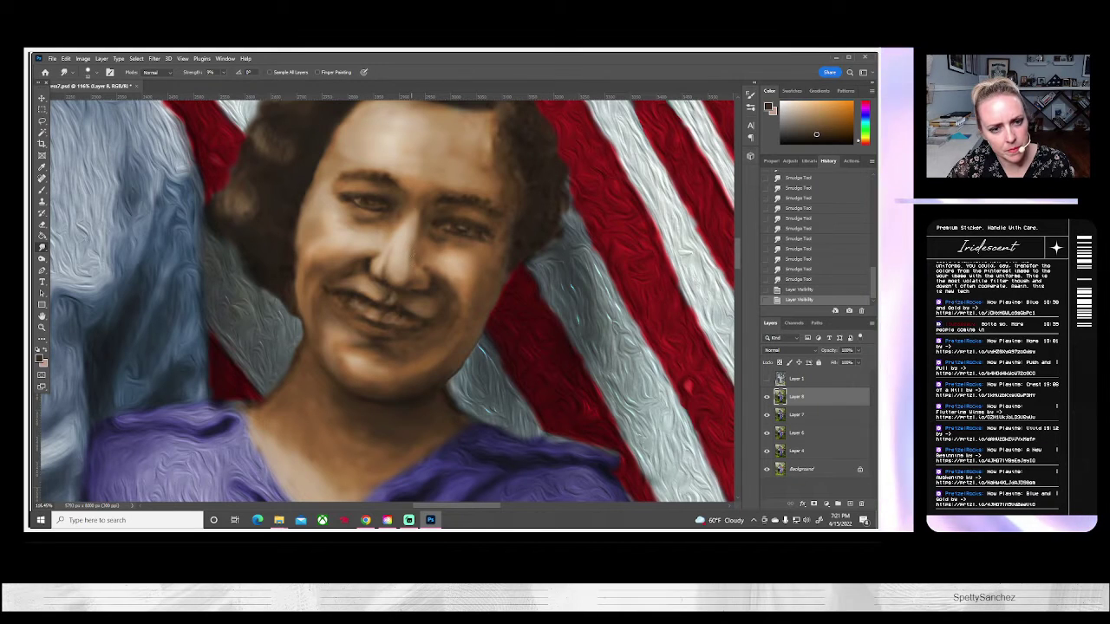
drag(411, 289, 406, 294)
drag(412, 289, 408, 294)
drag(415, 289, 411, 293)
drag(416, 290, 413, 293)
drag(418, 288, 422, 288)
drag(429, 282, 427, 285)
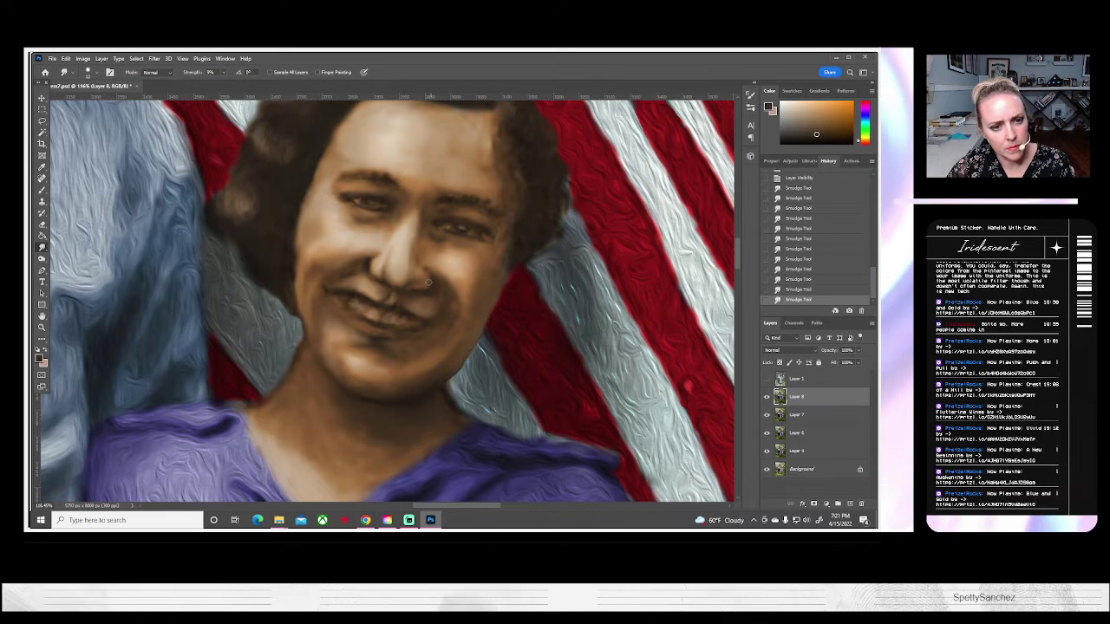
click(423, 267)
Darken the underside of the woman's nose and the edges of both nostrils with the Burn tool, using a soft brush on midtones.
key(b)
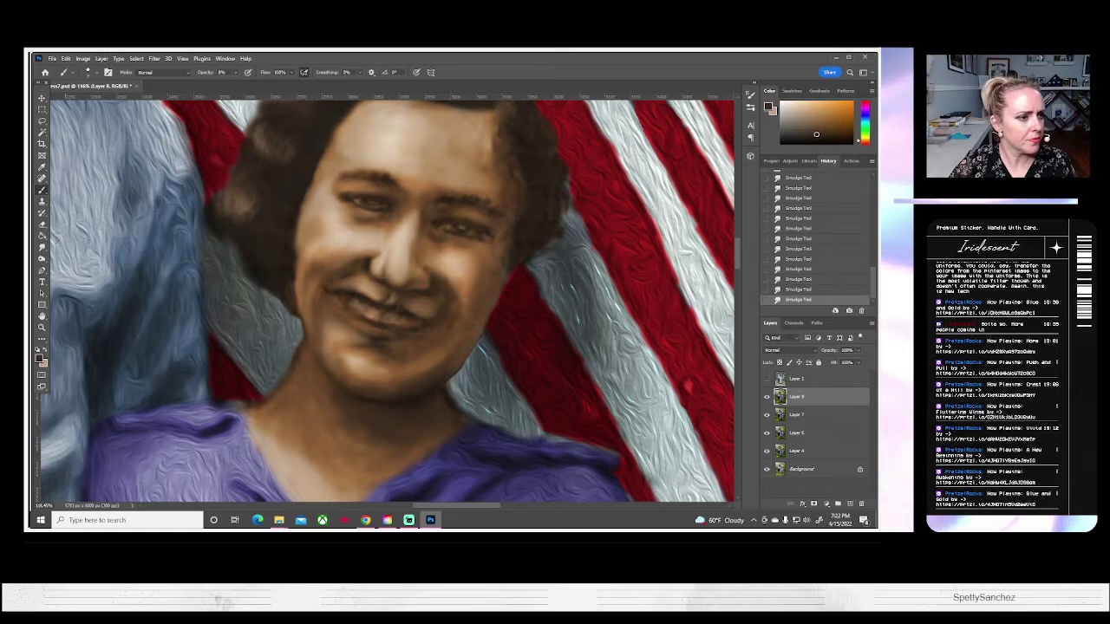
key(o)
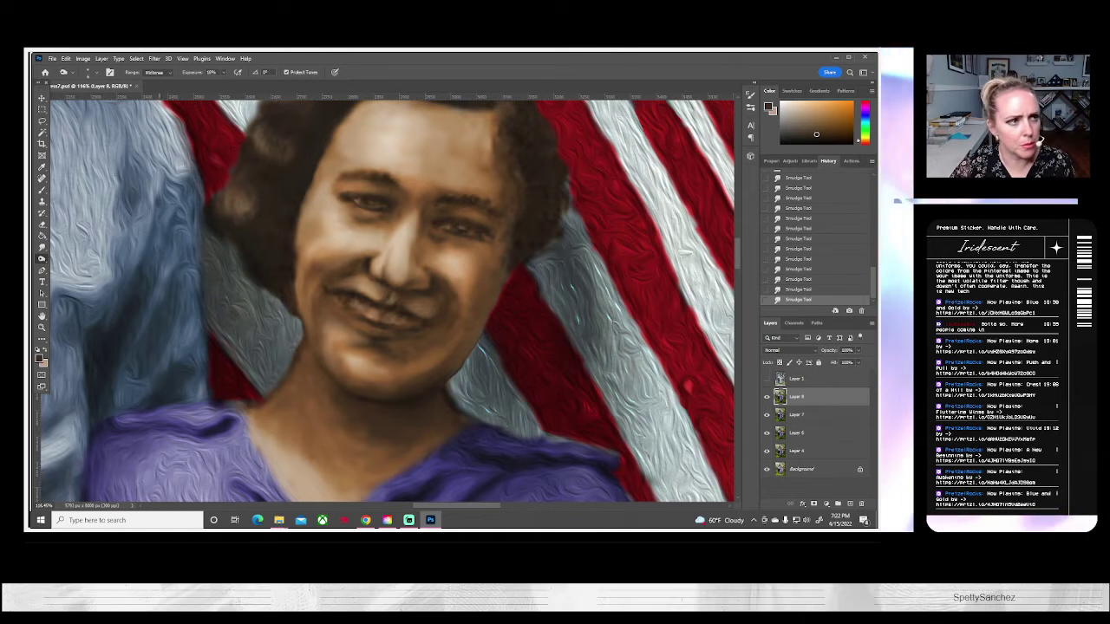
click(94, 73)
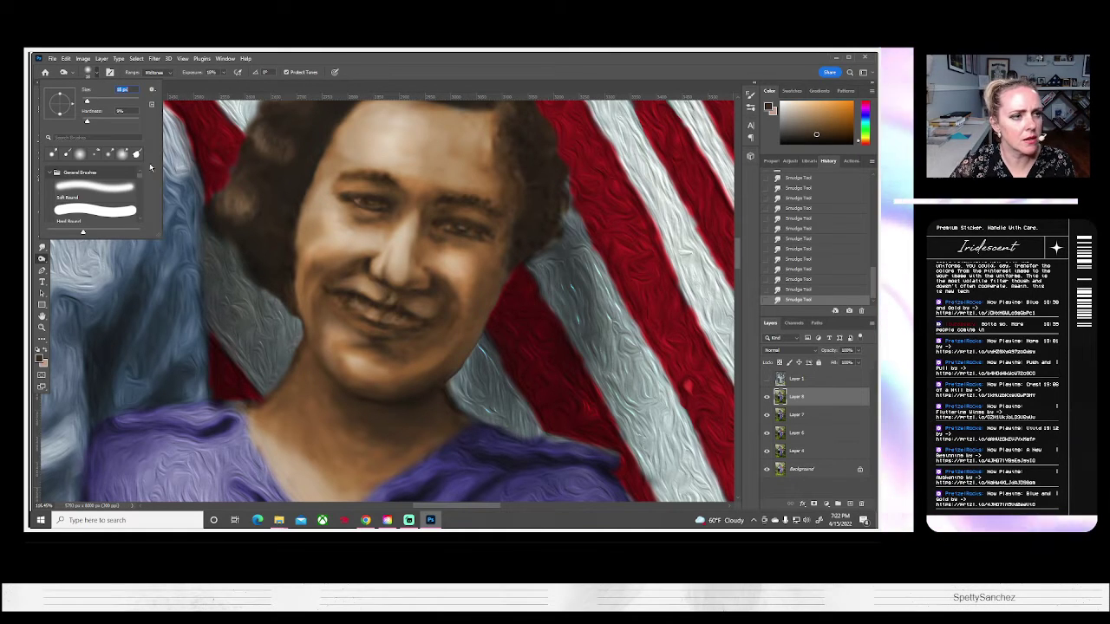
click(431, 286)
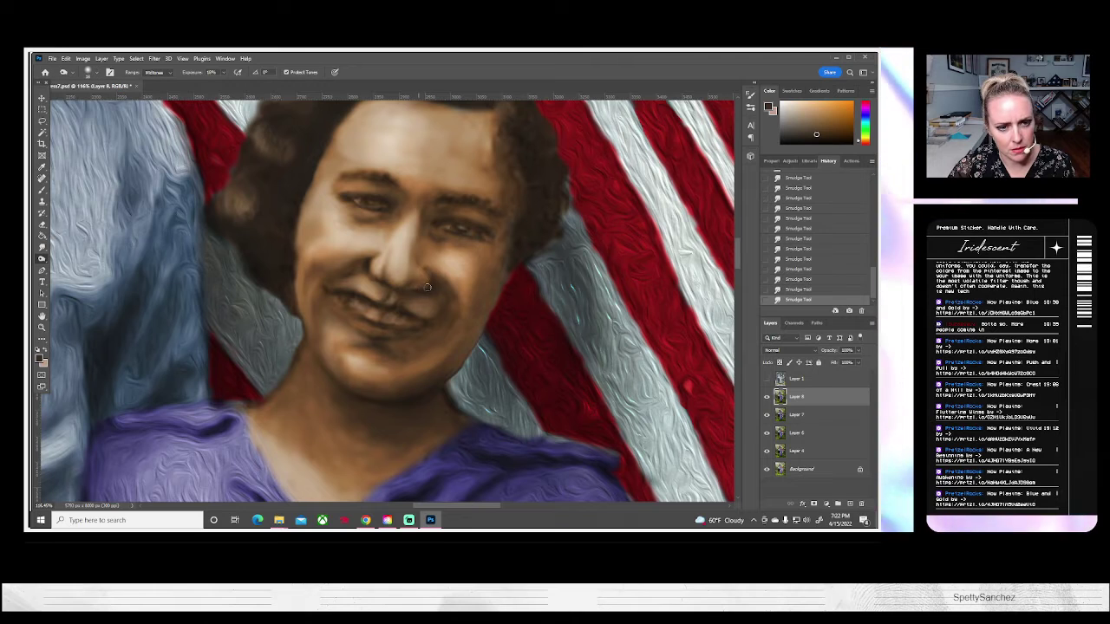
drag(427, 282, 417, 294)
click(399, 292)
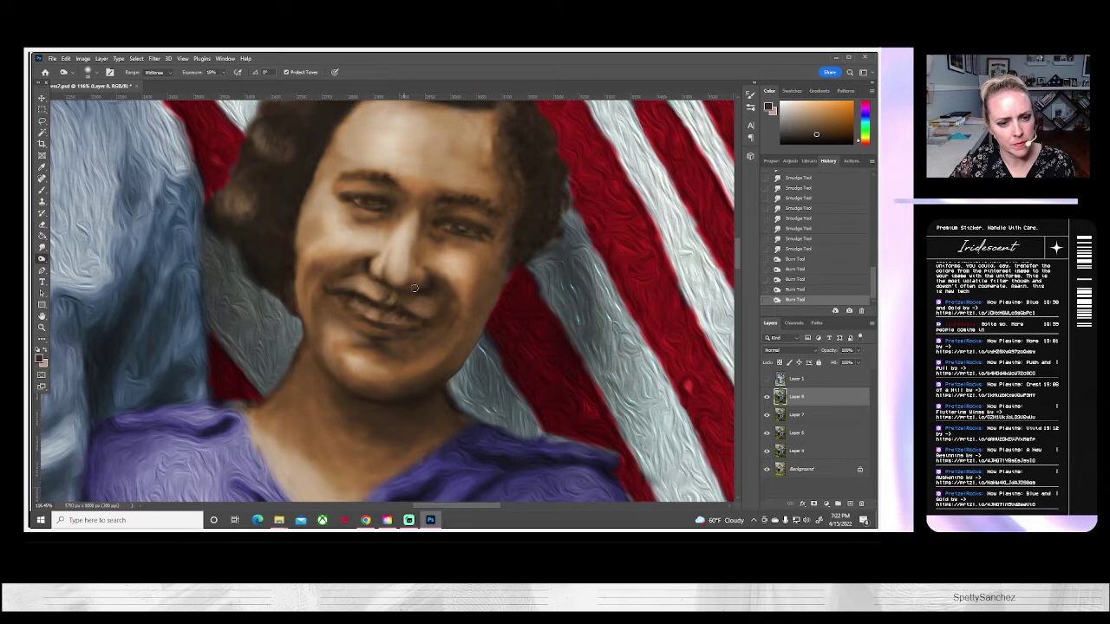
click(408, 285)
click(383, 282)
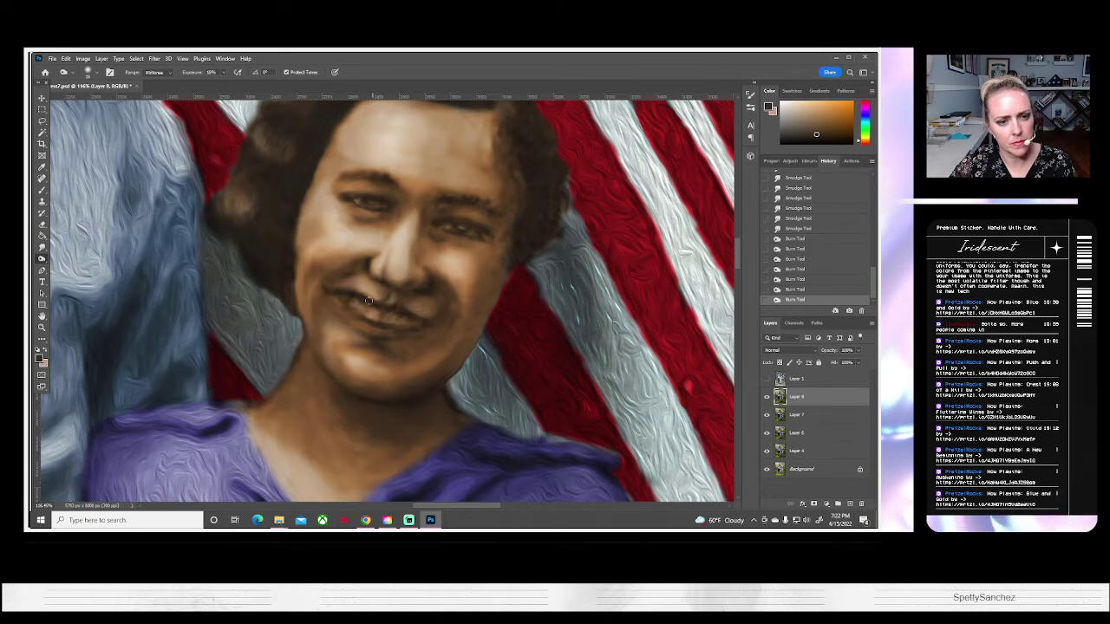
click(373, 263)
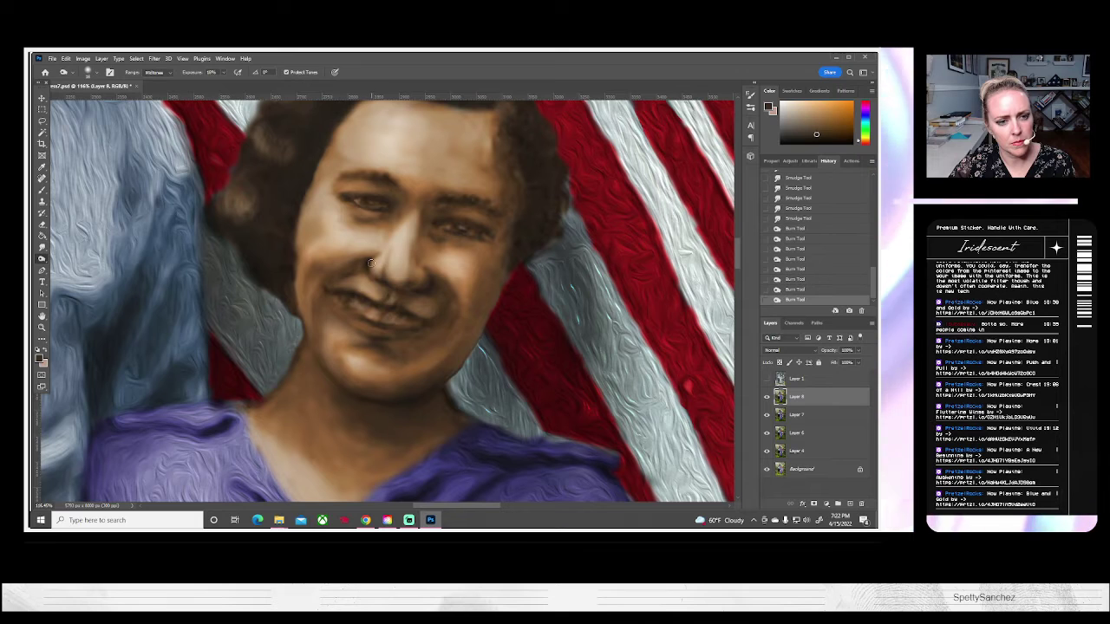
click(404, 282)
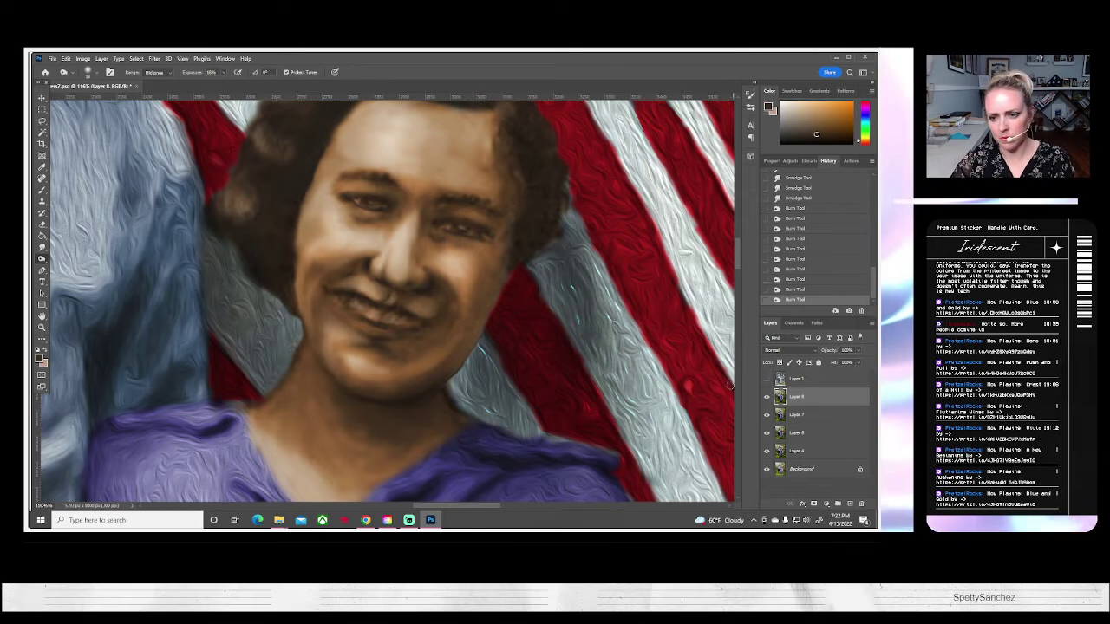
Compare the woman's face with the reference photo, then burn lightly along the tip and bridge of her nose.
click(766, 380)
click(767, 379)
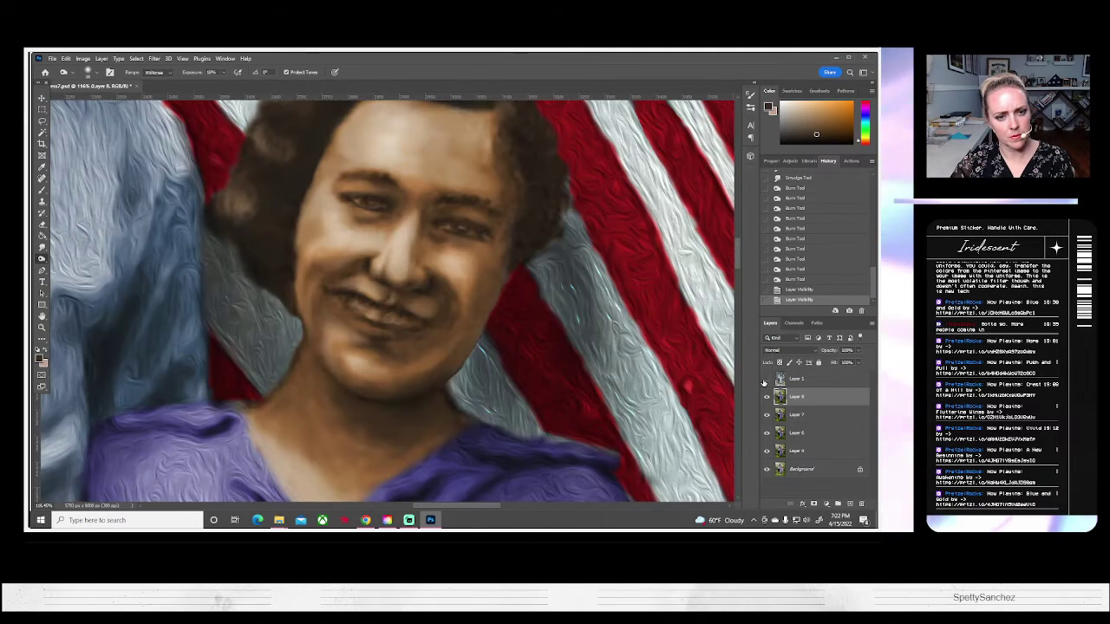
click(766, 380)
click(767, 380)
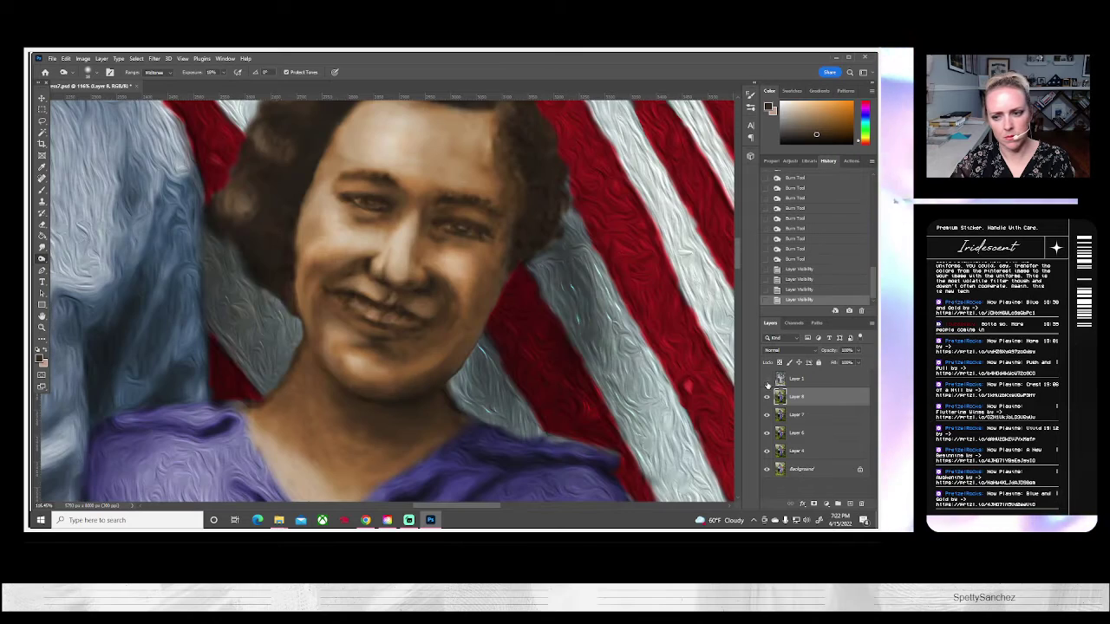
click(766, 380)
click(766, 380)
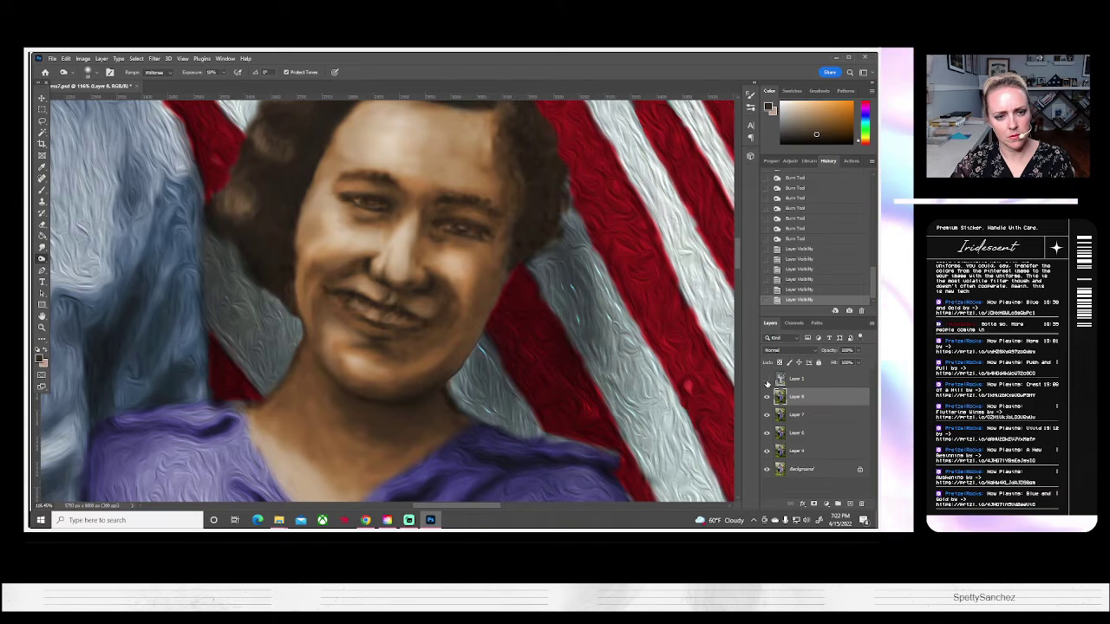
click(766, 379)
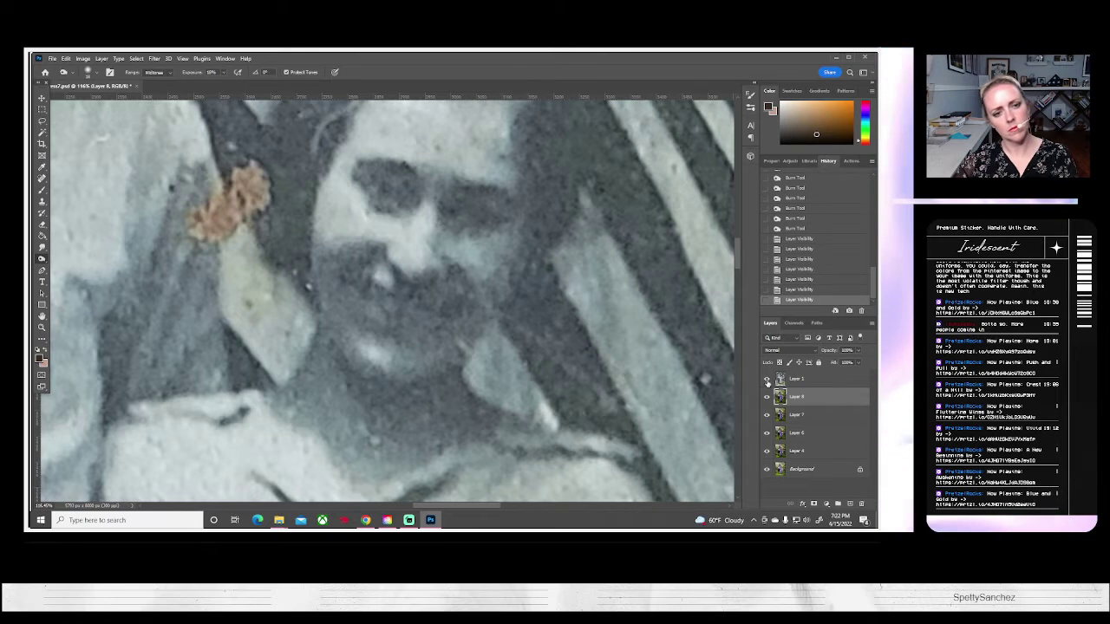
click(766, 380)
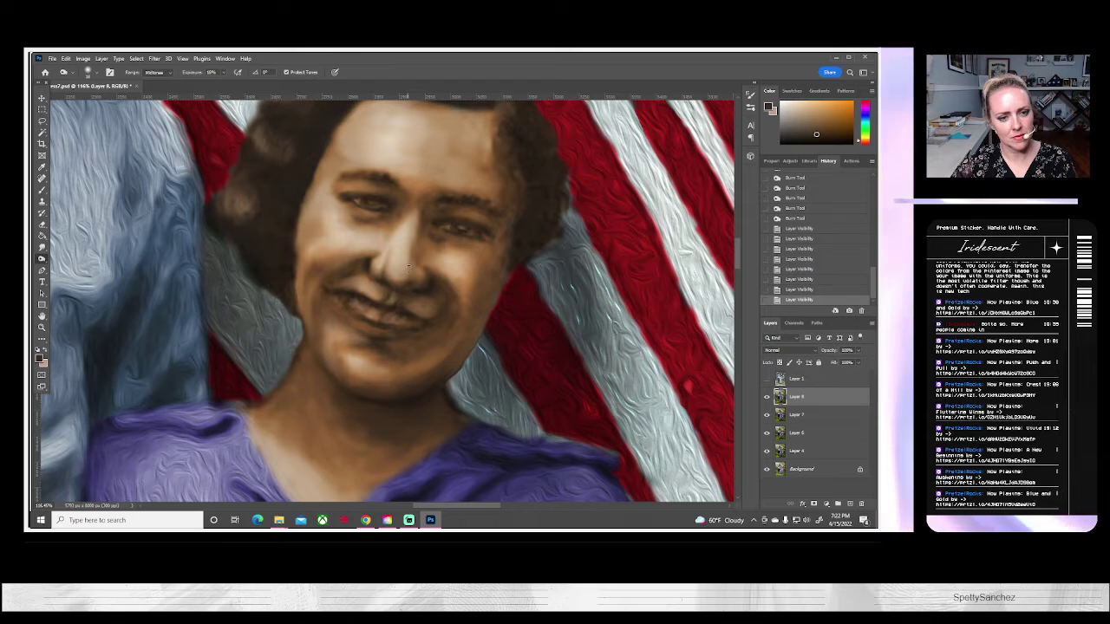
mouse_move(407, 269)
mouse_down()
mouse_move(392, 274)
mouse_move(398, 232)
mouse_up()
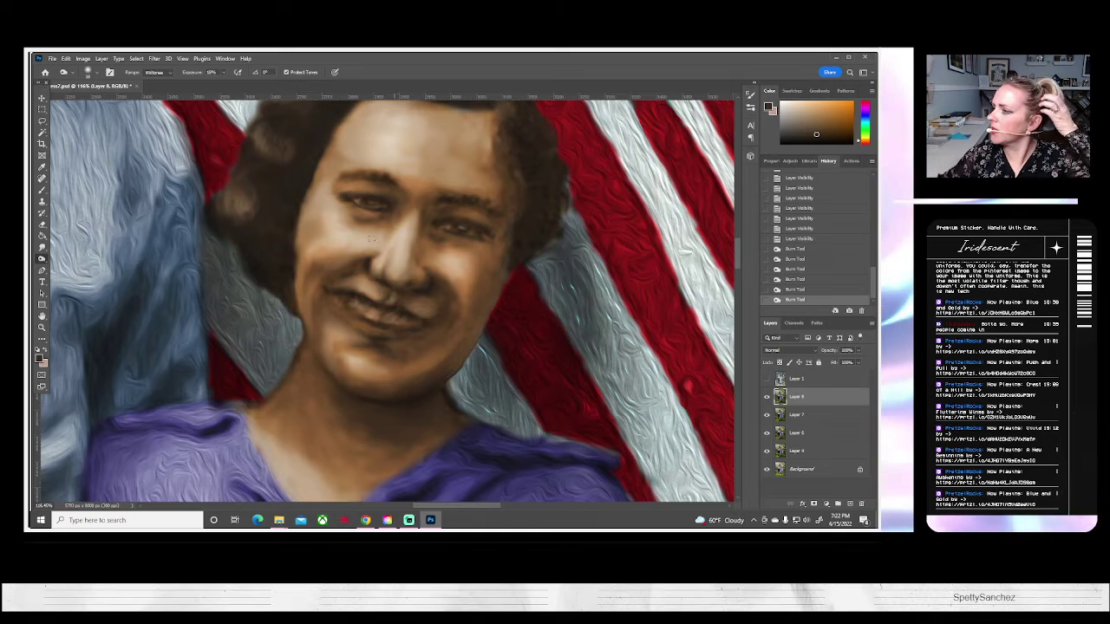
Fit the whole picture in view and compare the colorized couple with the original reference photo.
click(42, 316)
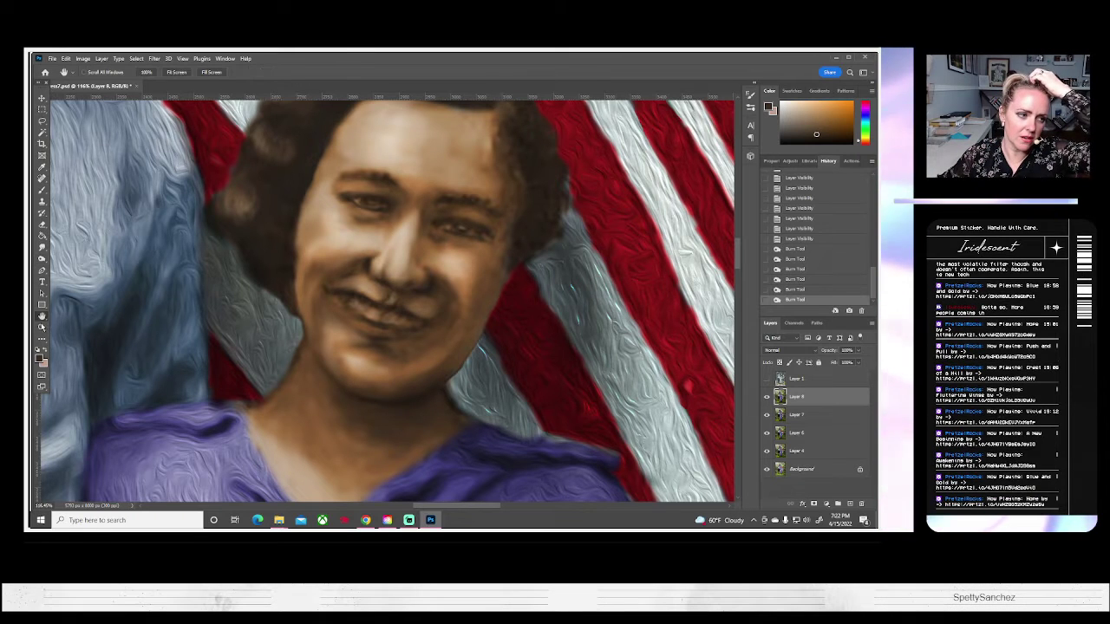
click(41, 327)
click(297, 72)
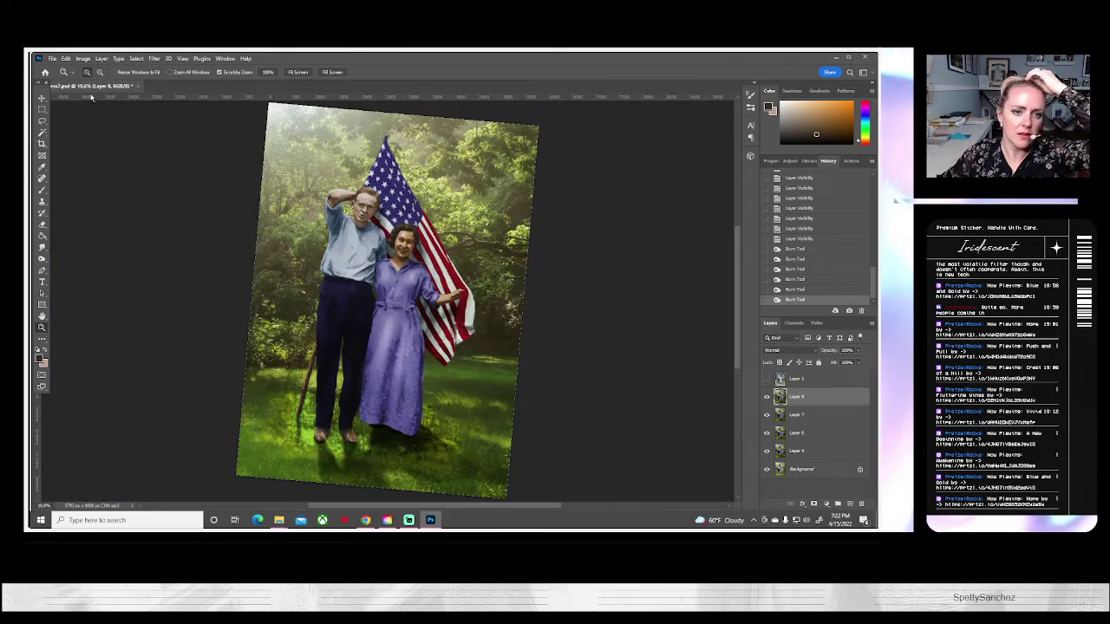
click(765, 379)
click(765, 379)
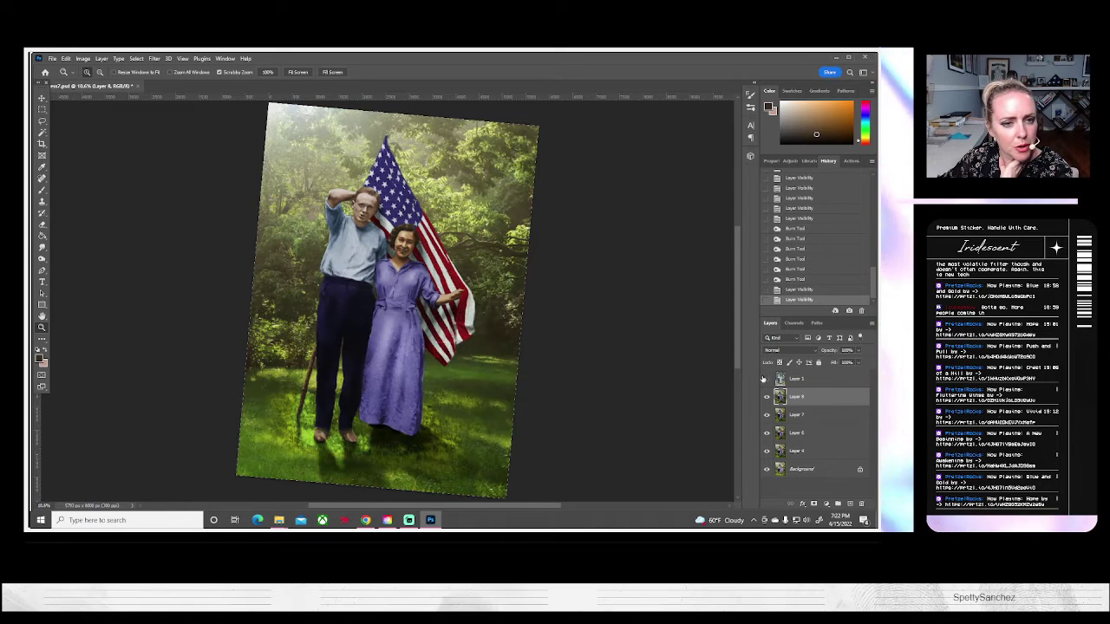
click(766, 379)
click(765, 379)
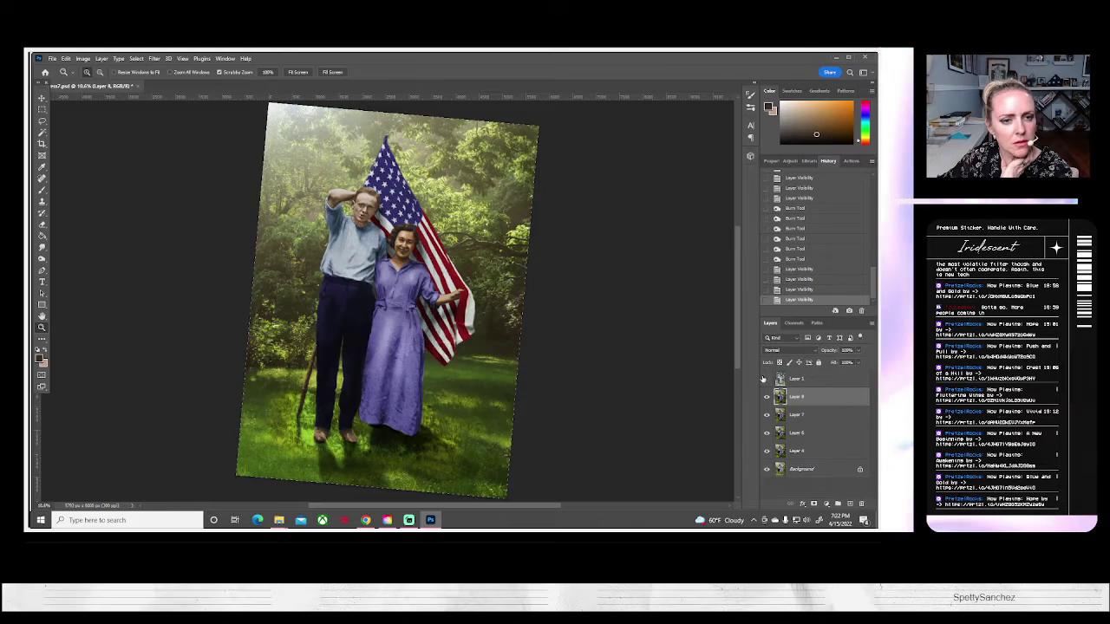
click(765, 379)
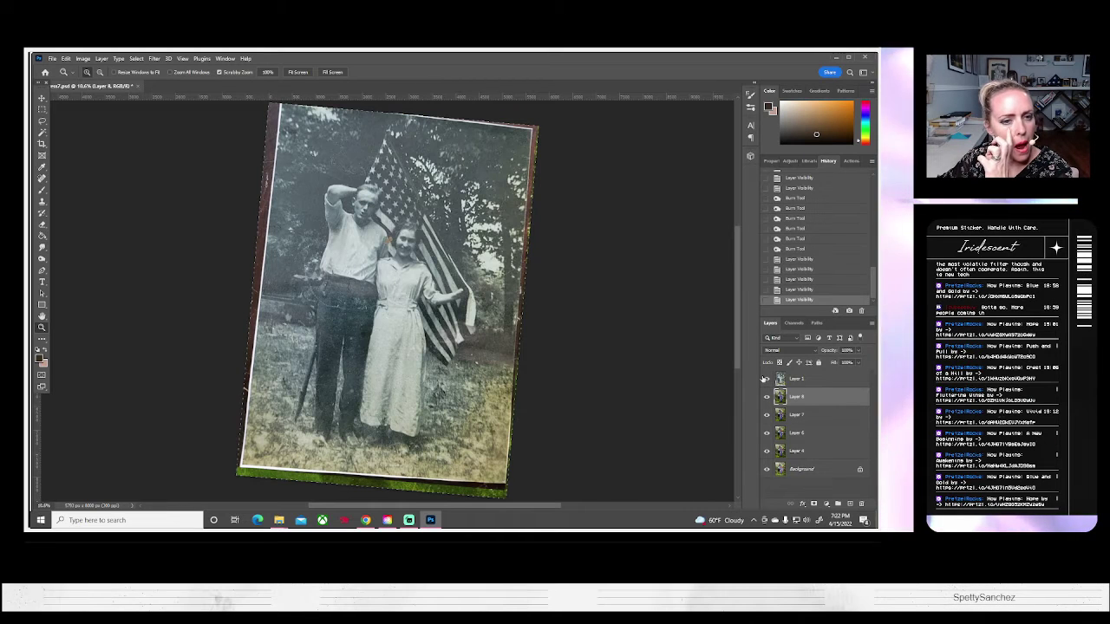
click(765, 379)
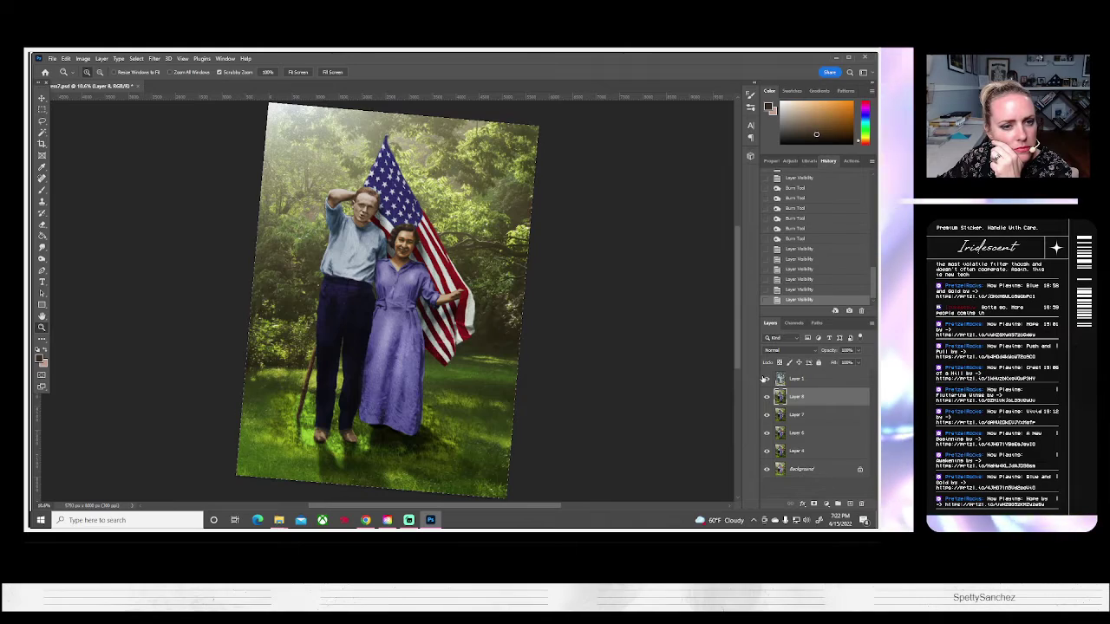
click(765, 378)
click(765, 379)
Compare the woman's face and dress closely with the reference photo.
click(412, 255)
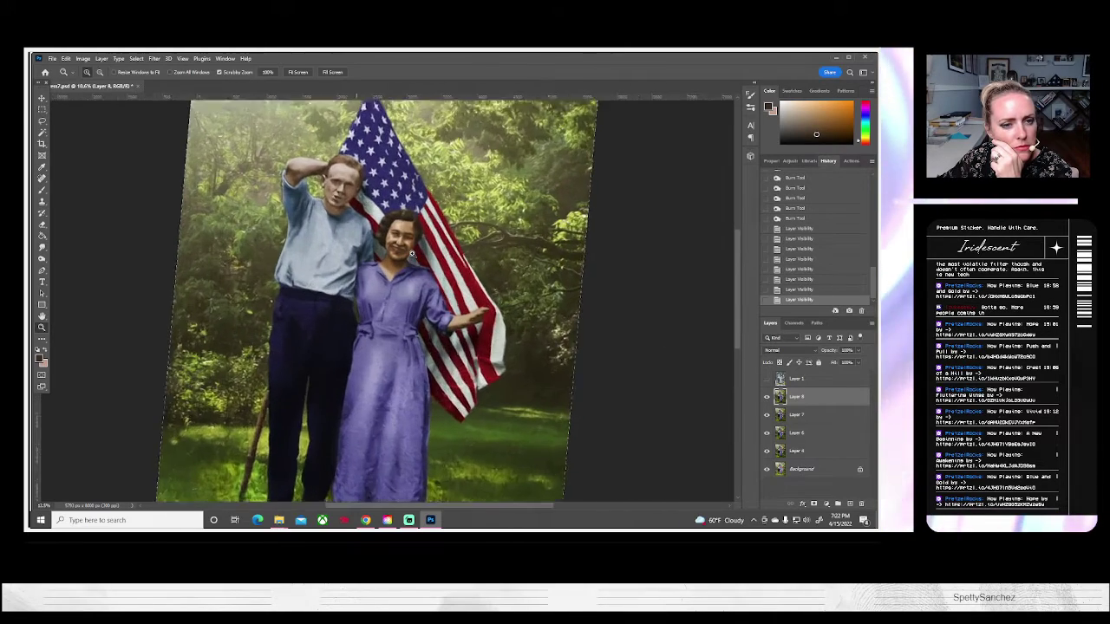
click(412, 254)
click(412, 254)
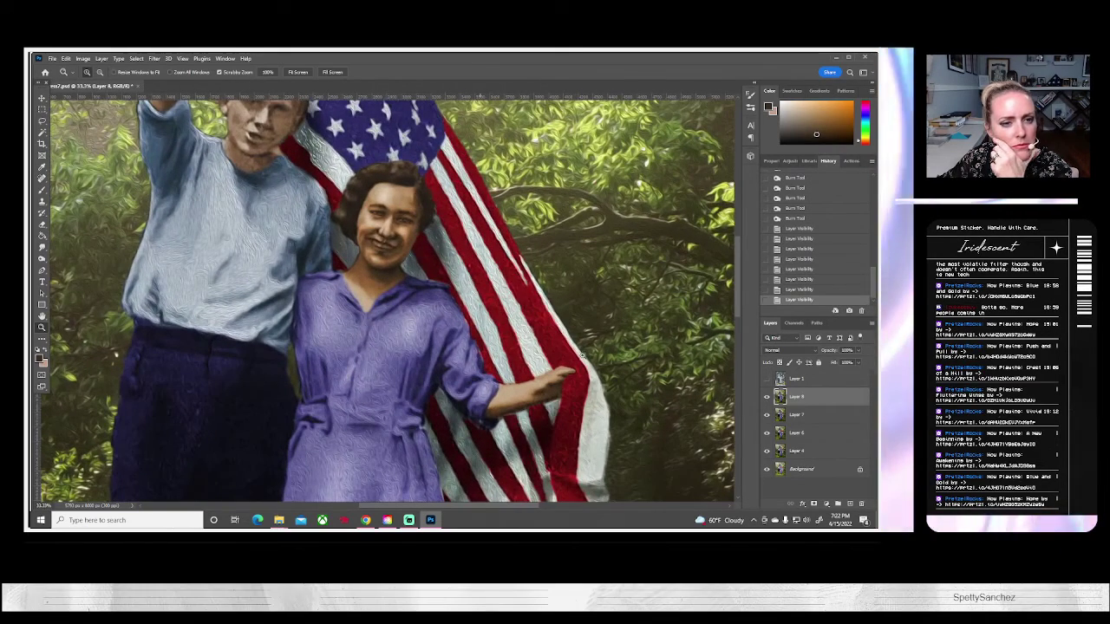
click(765, 379)
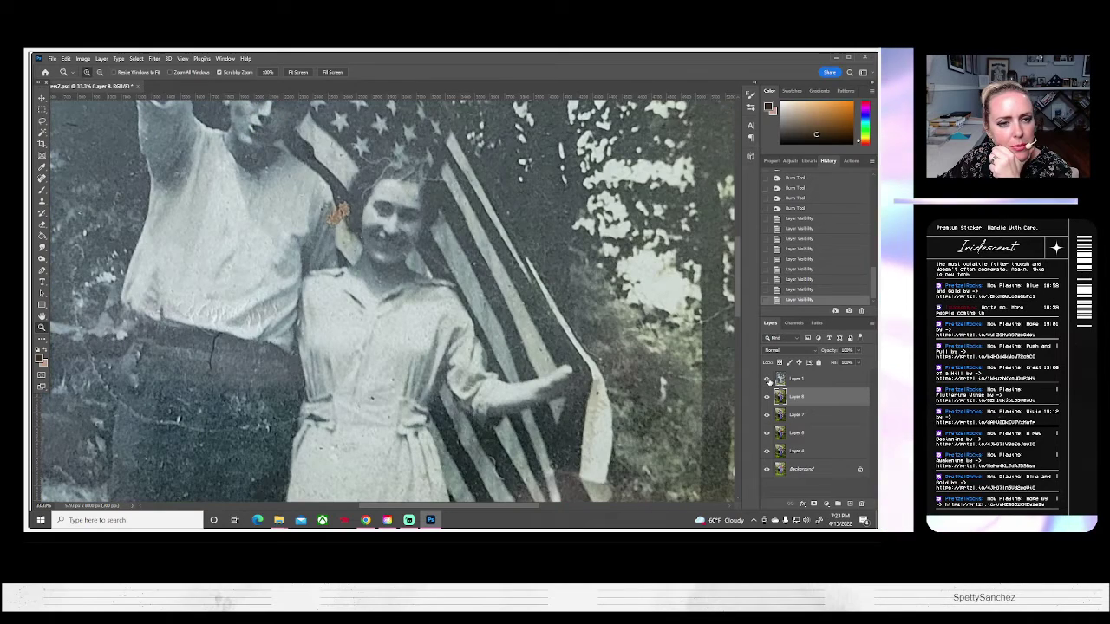
click(766, 379)
click(766, 379)
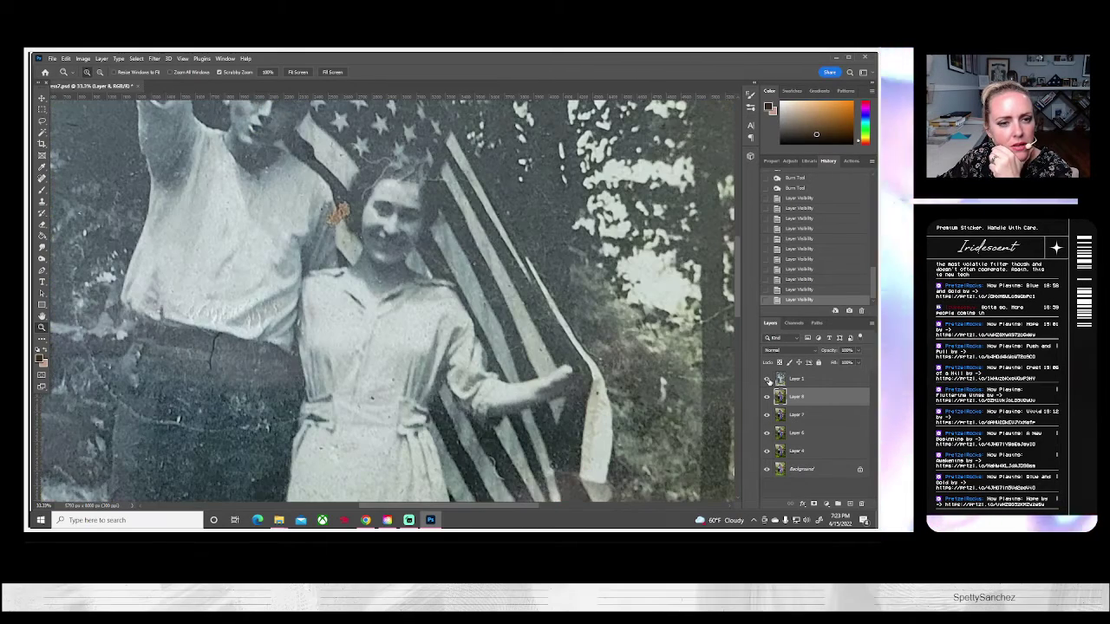
click(766, 379)
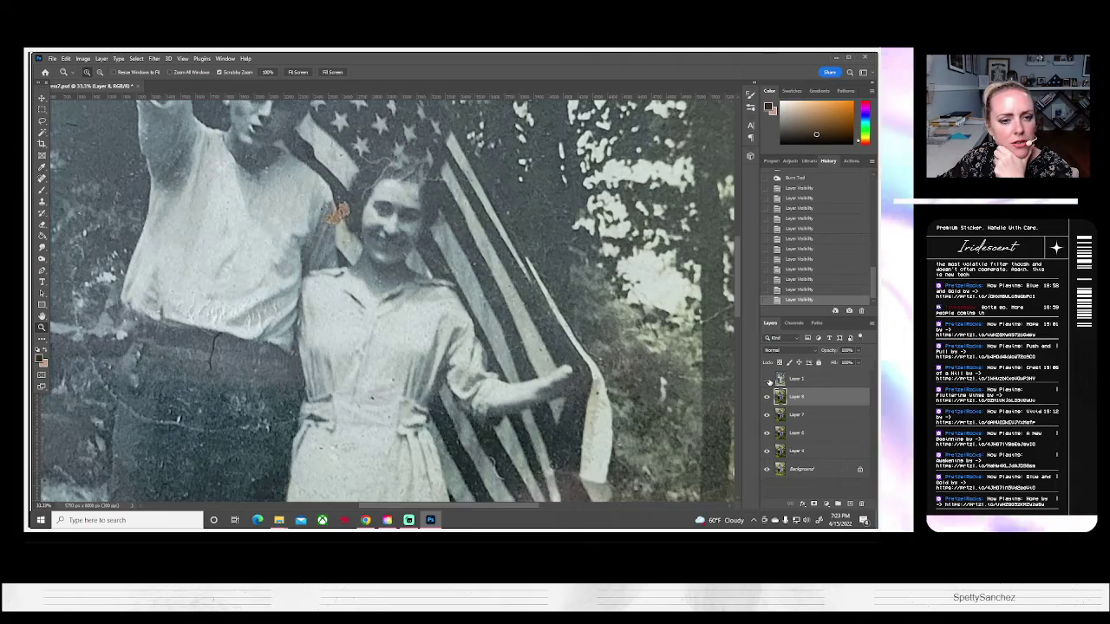
click(766, 378)
click(766, 379)
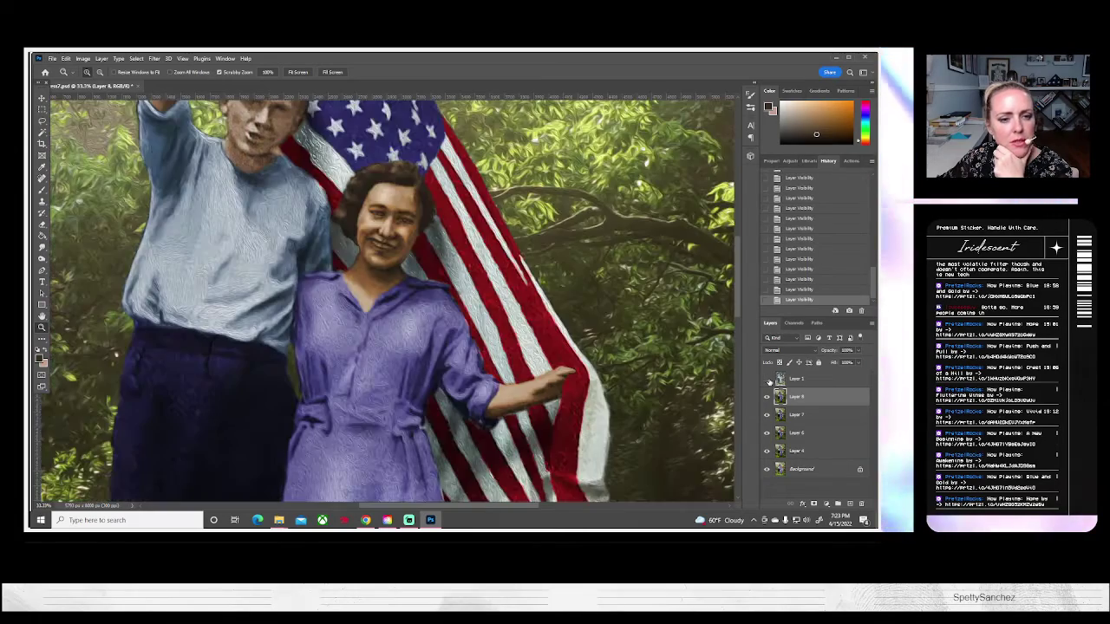
Burn the shadow beneath the woman's chin and along her jawline and neck with a larger brush.
click(391, 278)
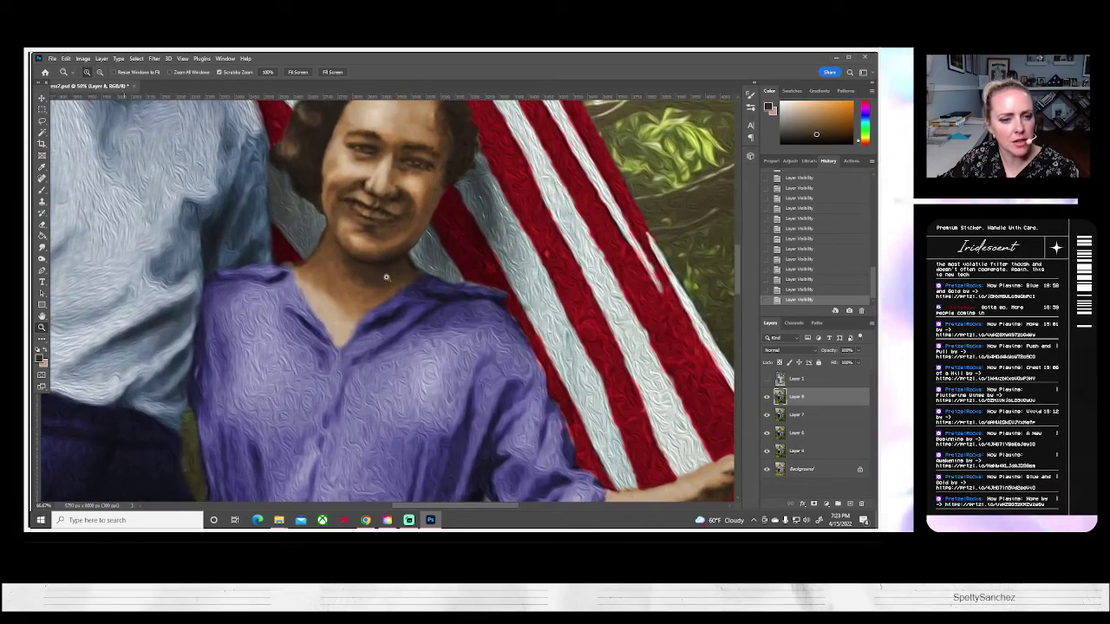
click(41, 260)
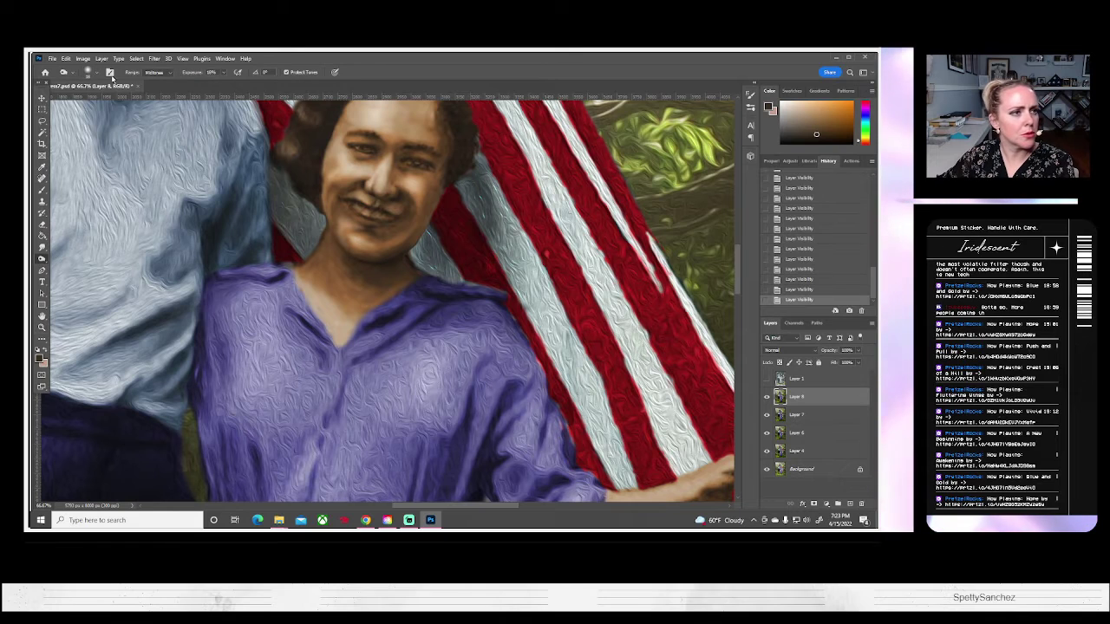
click(96, 75)
click(96, 102)
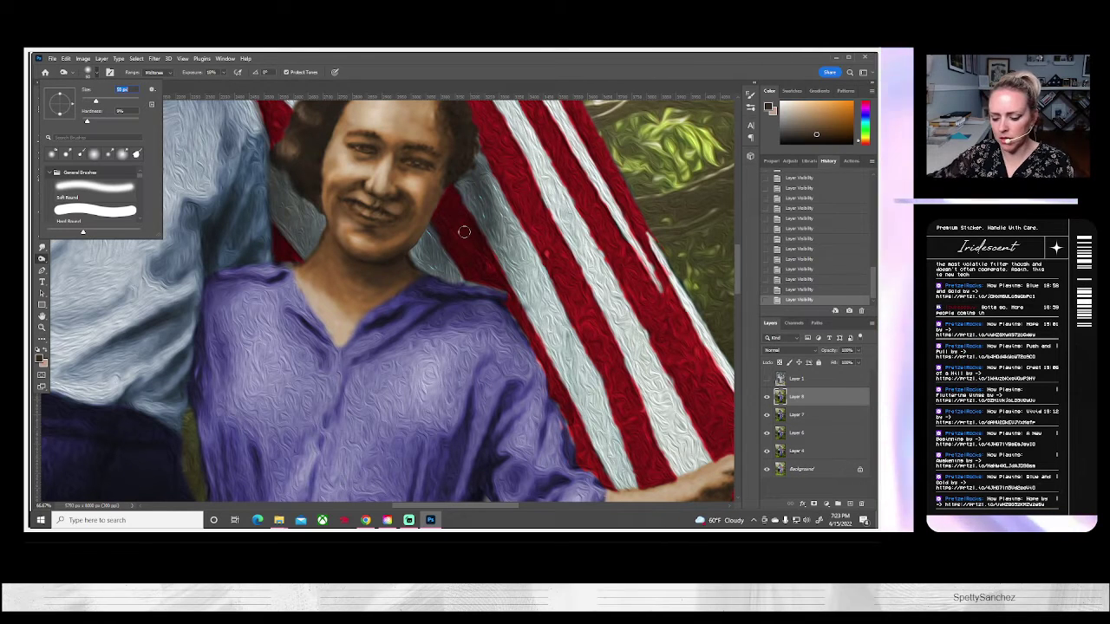
drag(394, 259, 410, 264)
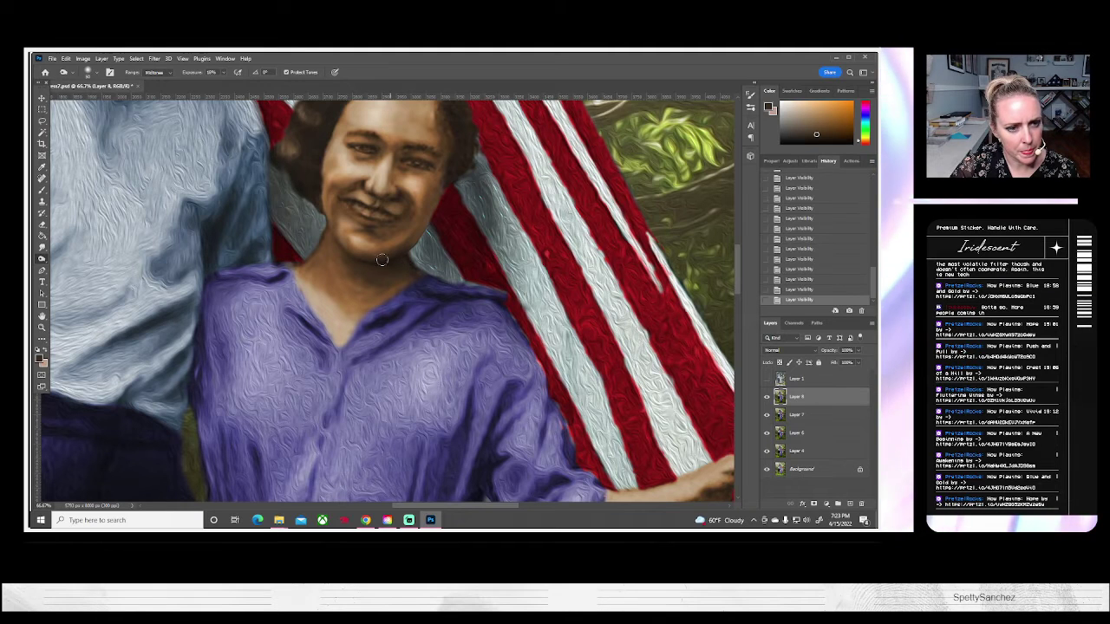
mouse_move(328, 226)
mouse_down()
mouse_move(381, 258)
mouse_move(411, 259)
mouse_move(393, 272)
mouse_up()
click(395, 253)
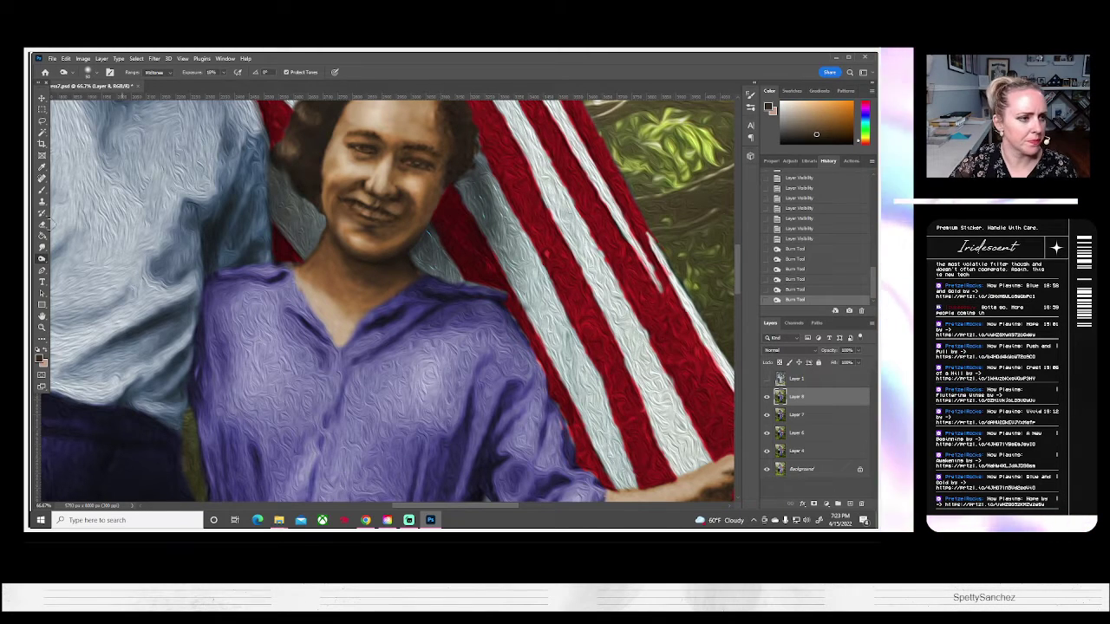
Clone flag texture over the edge of the stripe beside the woman's jaw and neck.
click(42, 201)
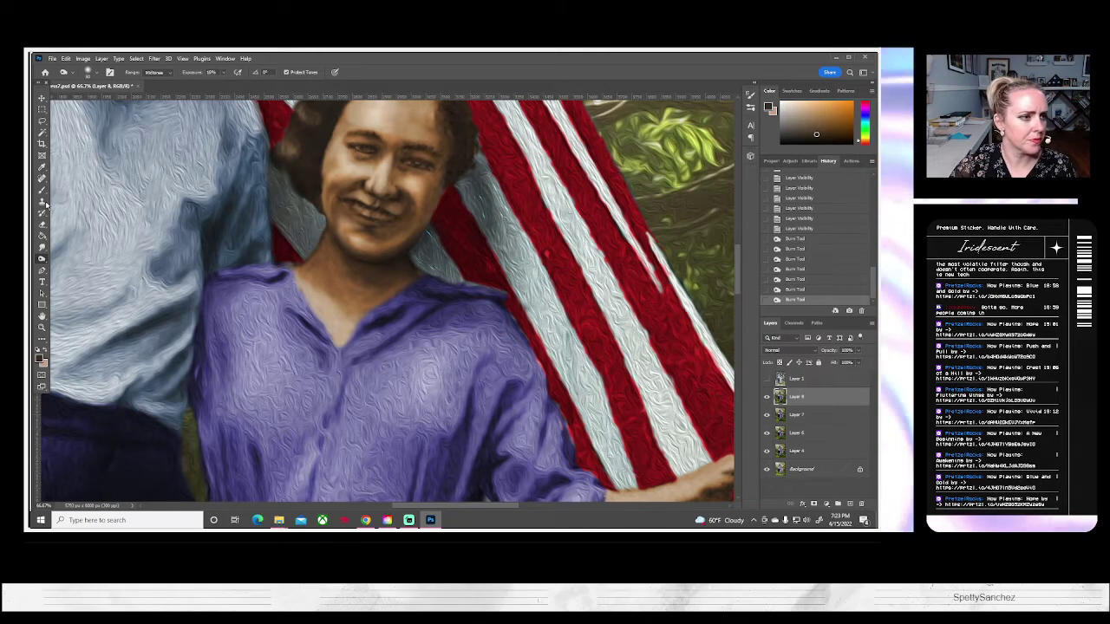
alt+click(428, 256)
drag(430, 242, 428, 234)
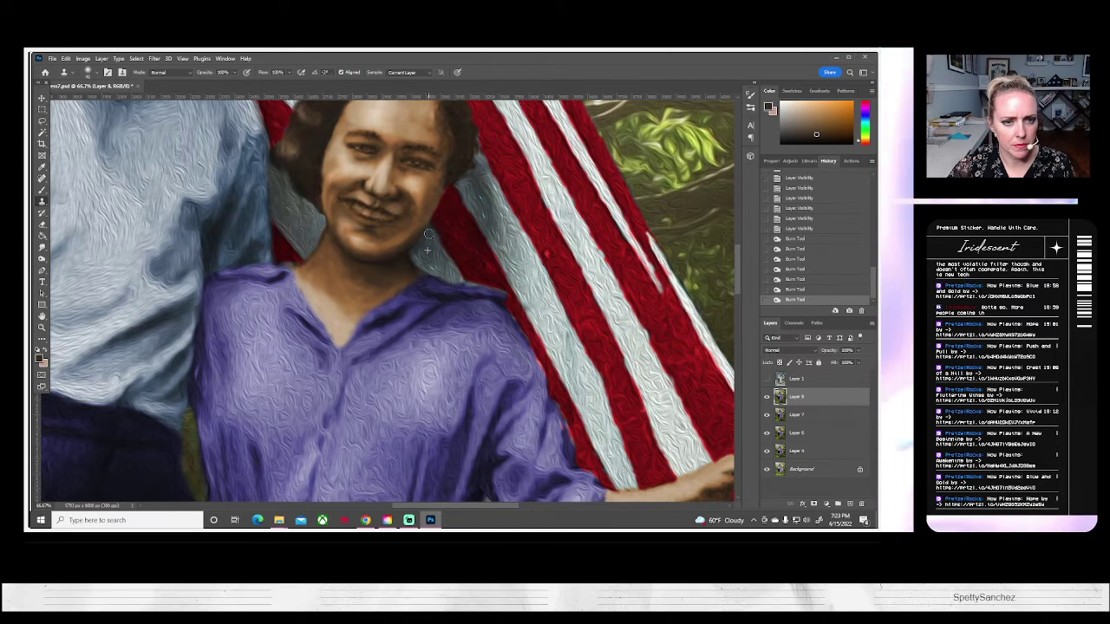
click(427, 235)
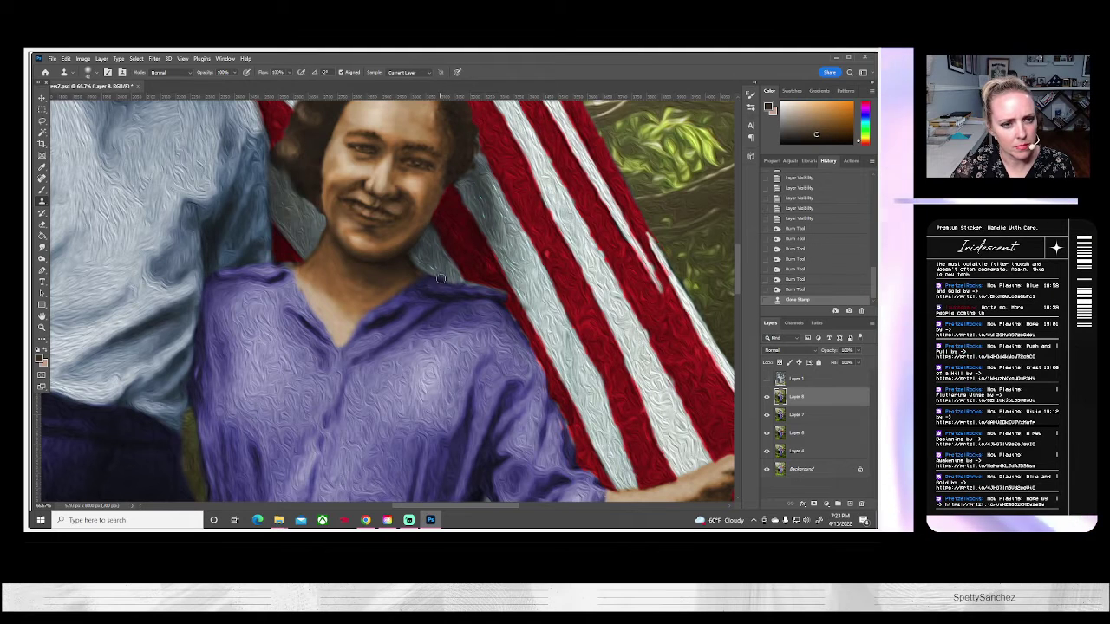
Compare the woman's face and neck with and without the current retouching layer.
click(766, 397)
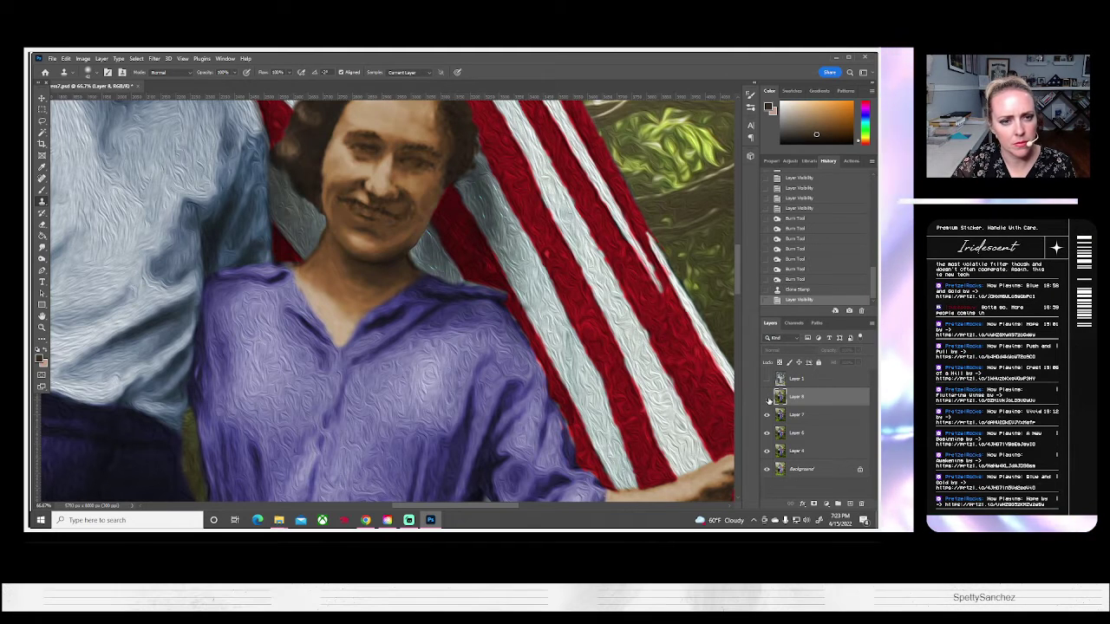
click(766, 397)
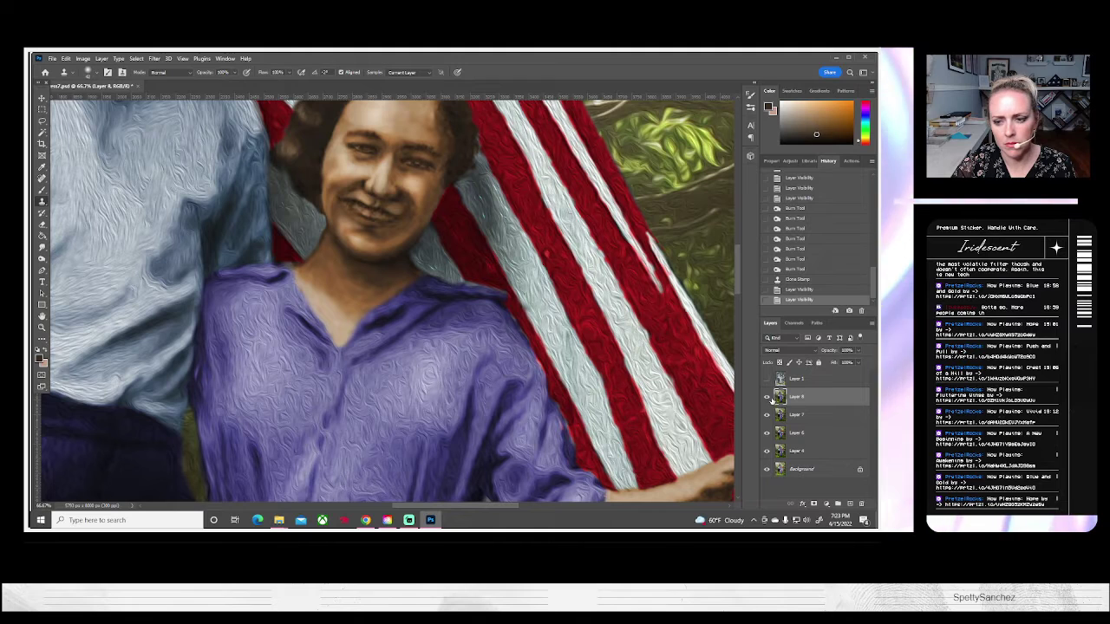
click(766, 397)
click(766, 397)
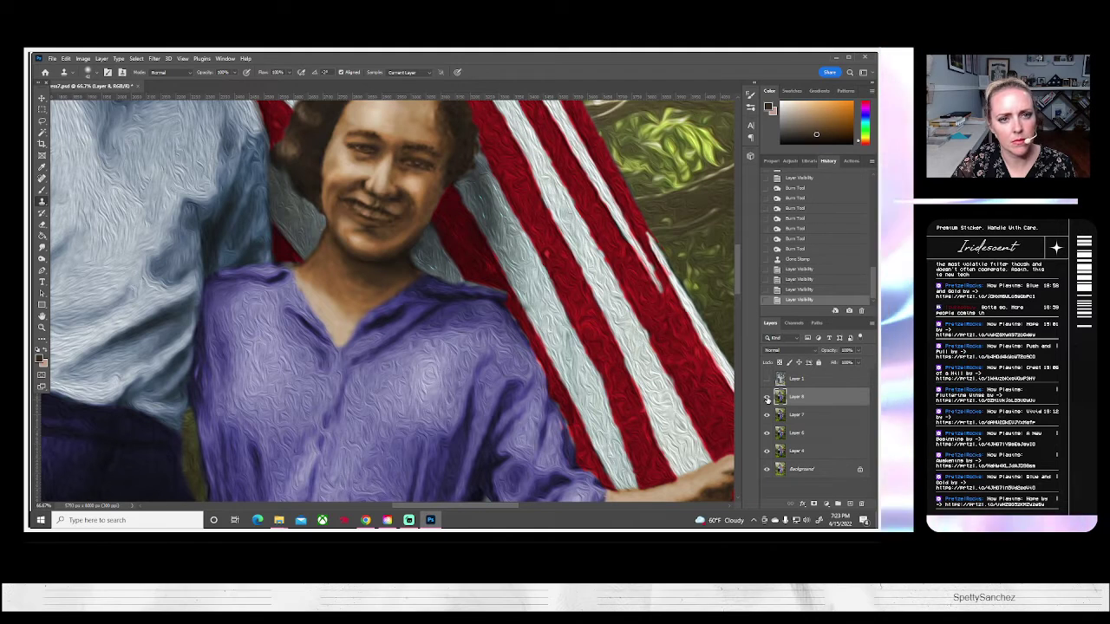
click(767, 397)
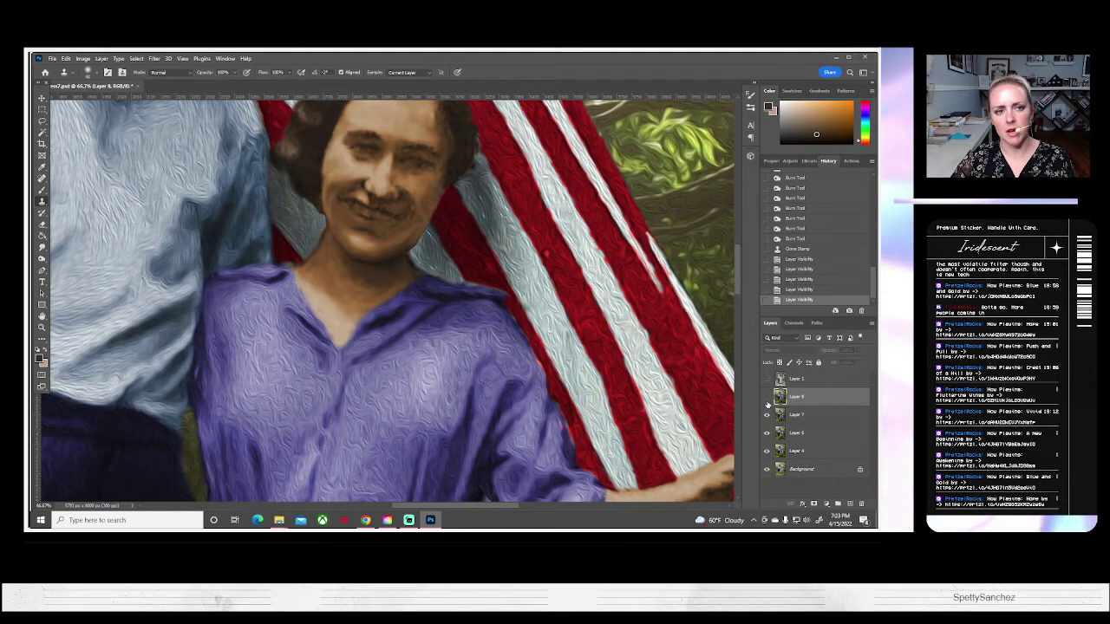
click(767, 397)
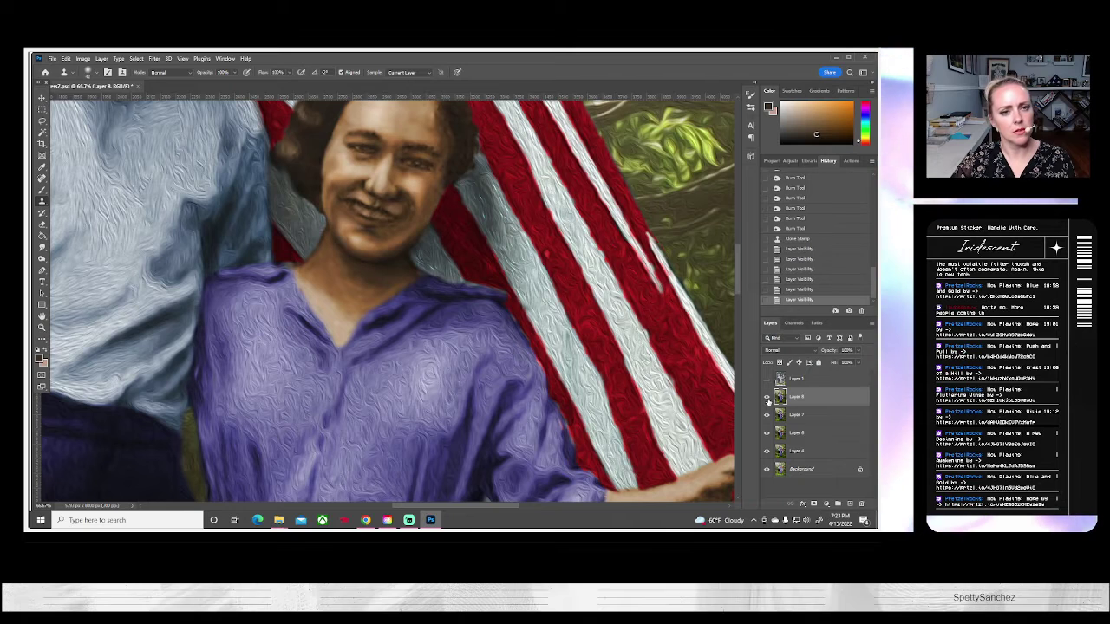
click(767, 397)
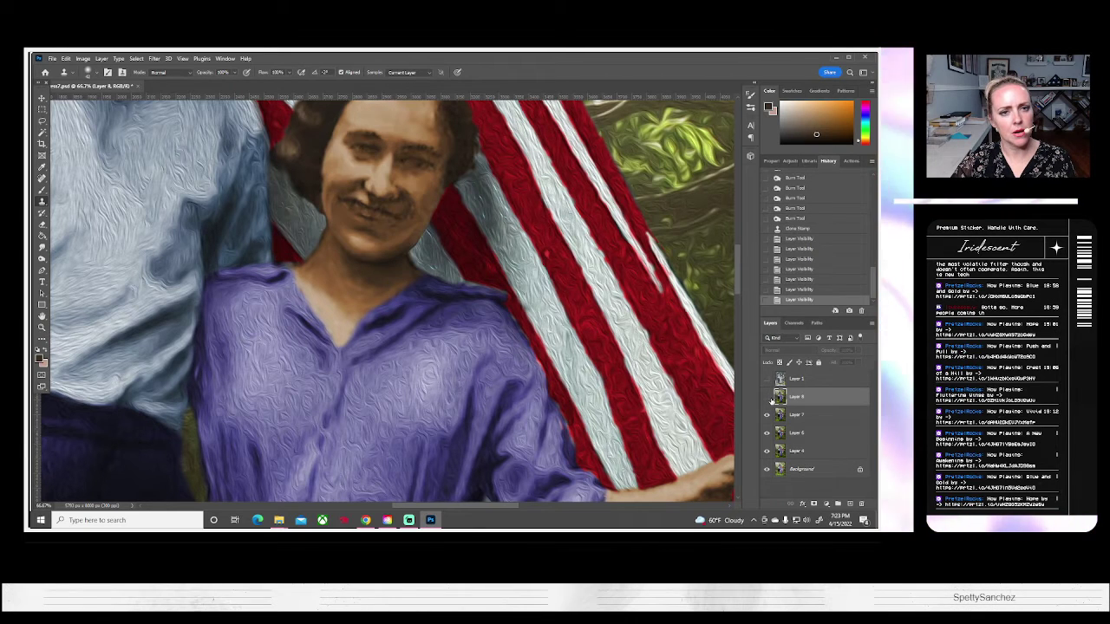
click(766, 397)
click(766, 397)
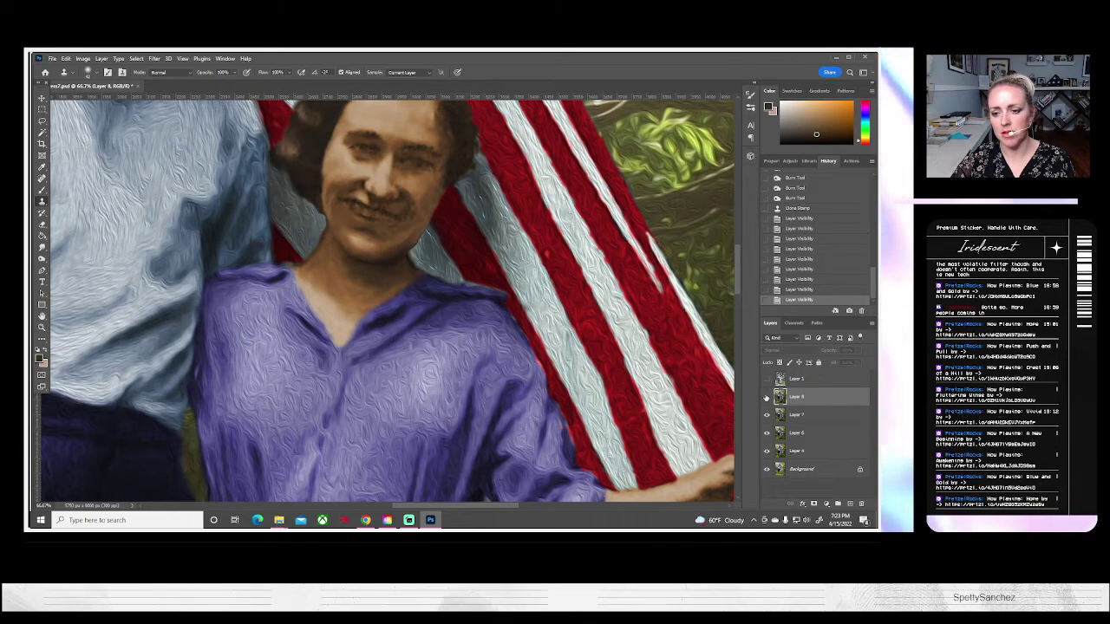
click(766, 397)
Compare the retouched woman's face and neckline with the original reference photo.
click(767, 379)
click(767, 379)
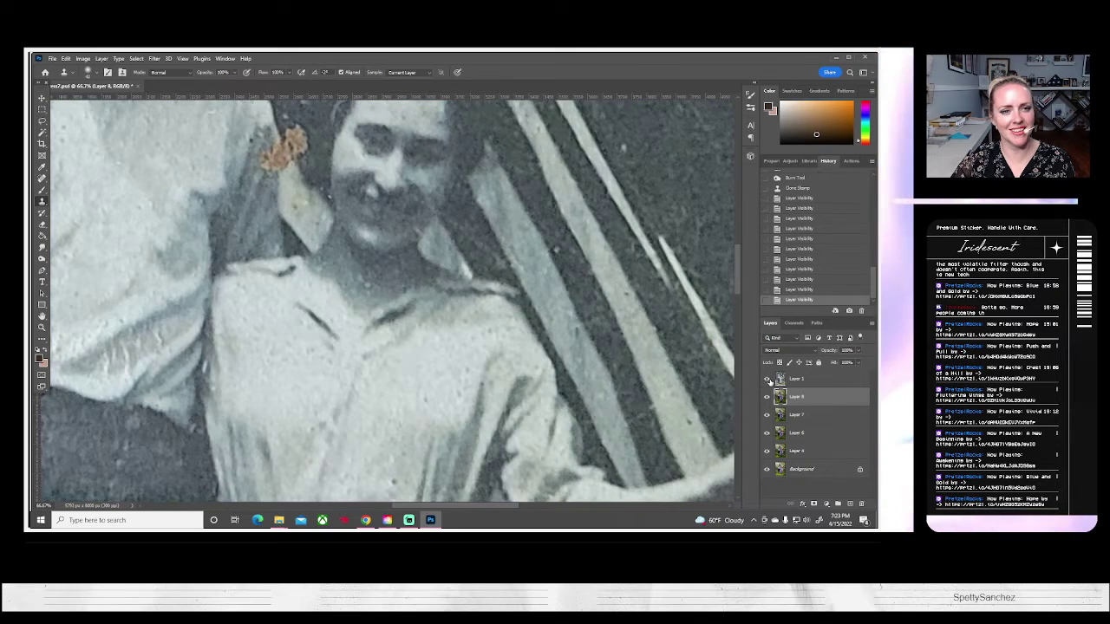
click(768, 379)
click(767, 380)
click(767, 380)
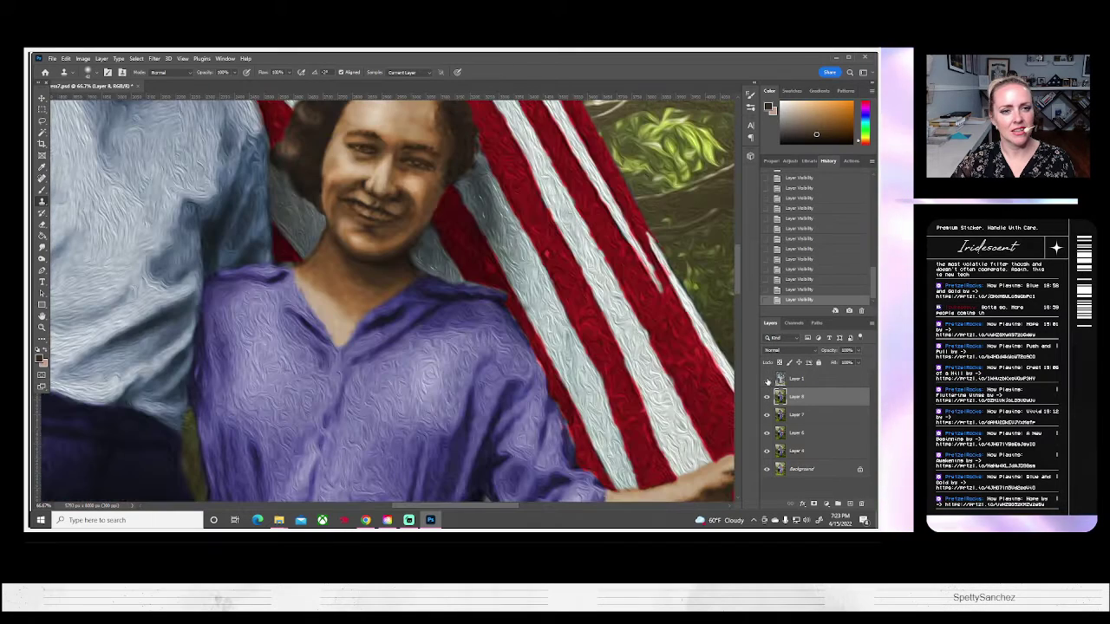
Dodge the bridge and side of the woman's nose lightly, checking the highlights against the reference photo.
drag(404, 243, 382, 289)
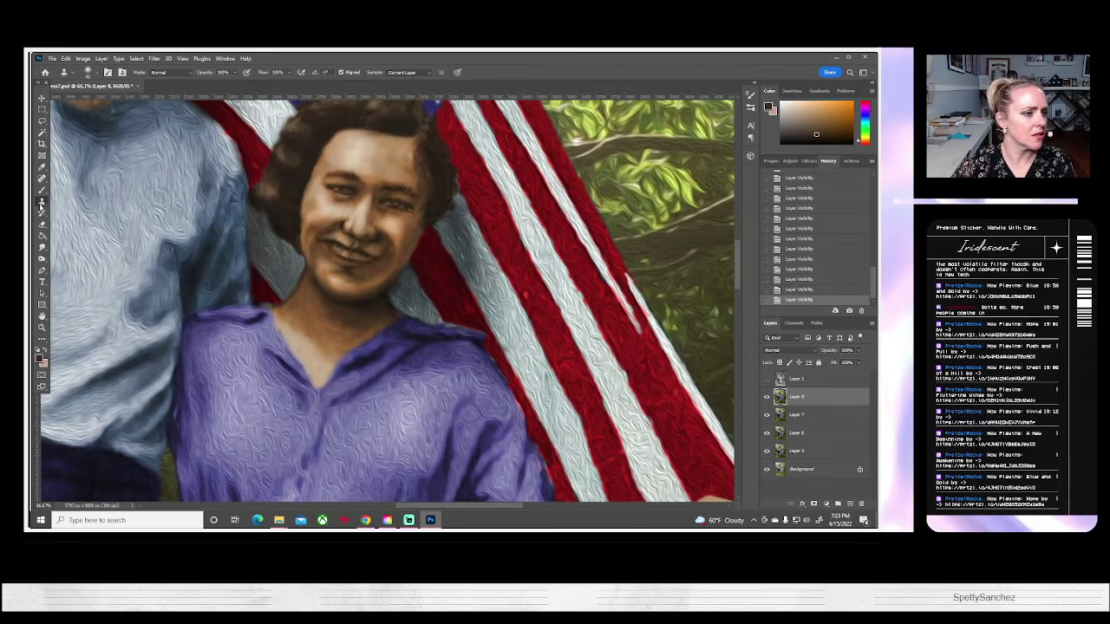
click(42, 258)
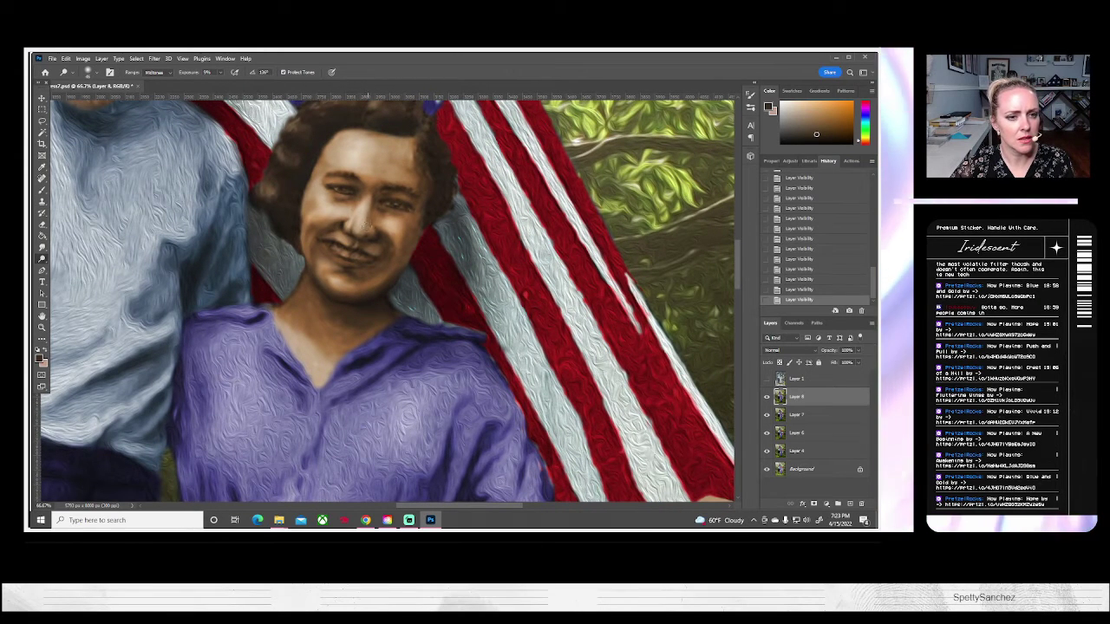
drag(370, 216, 344, 230)
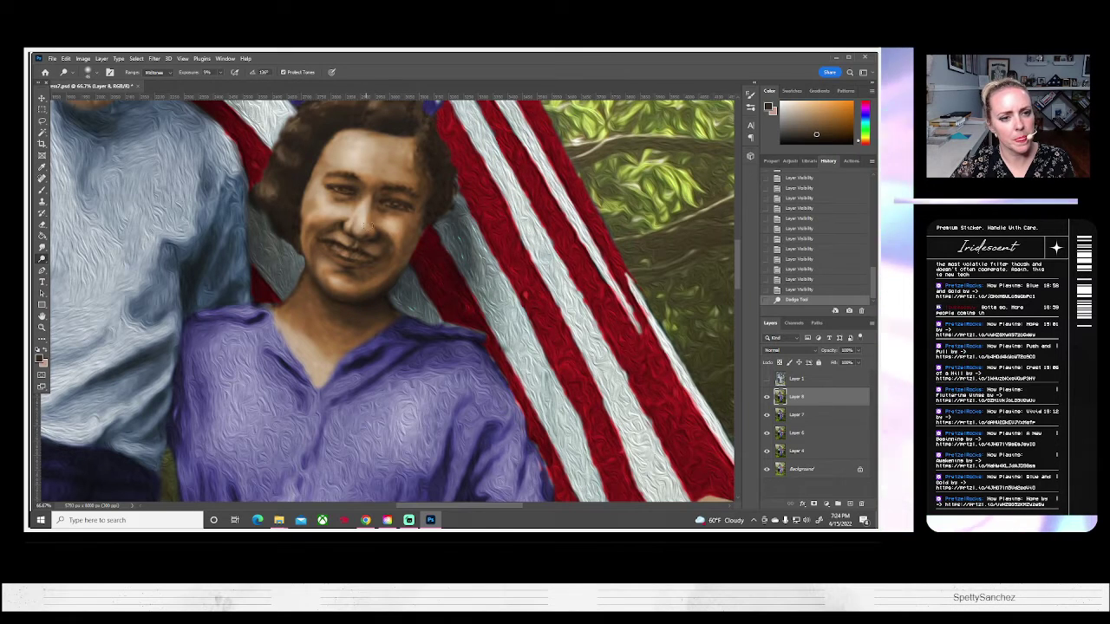
click(378, 191)
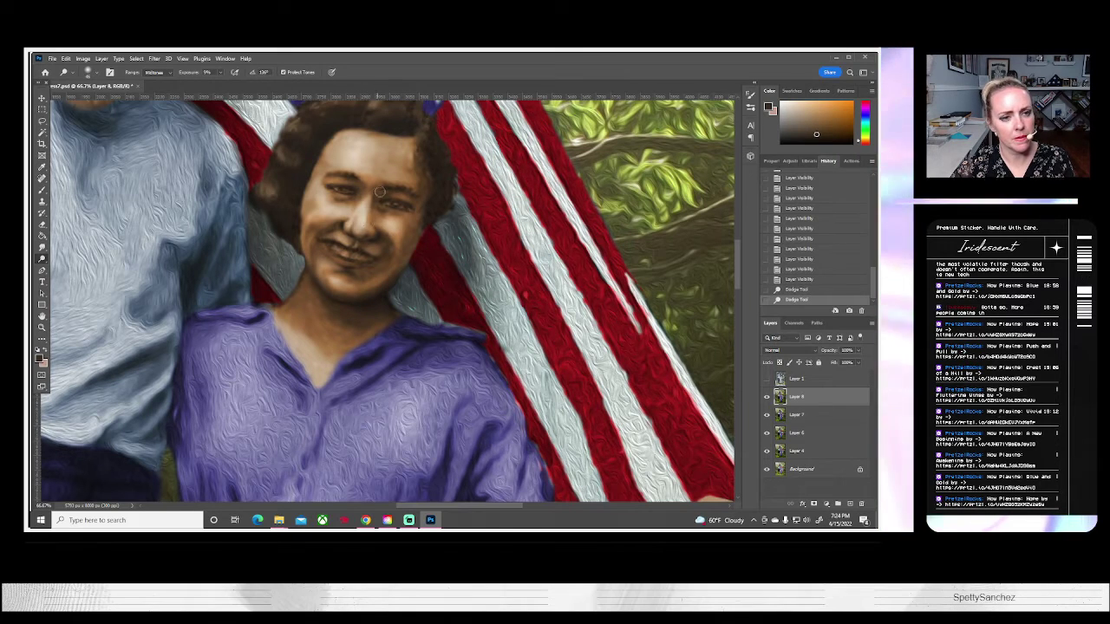
click(767, 379)
click(766, 379)
click(766, 378)
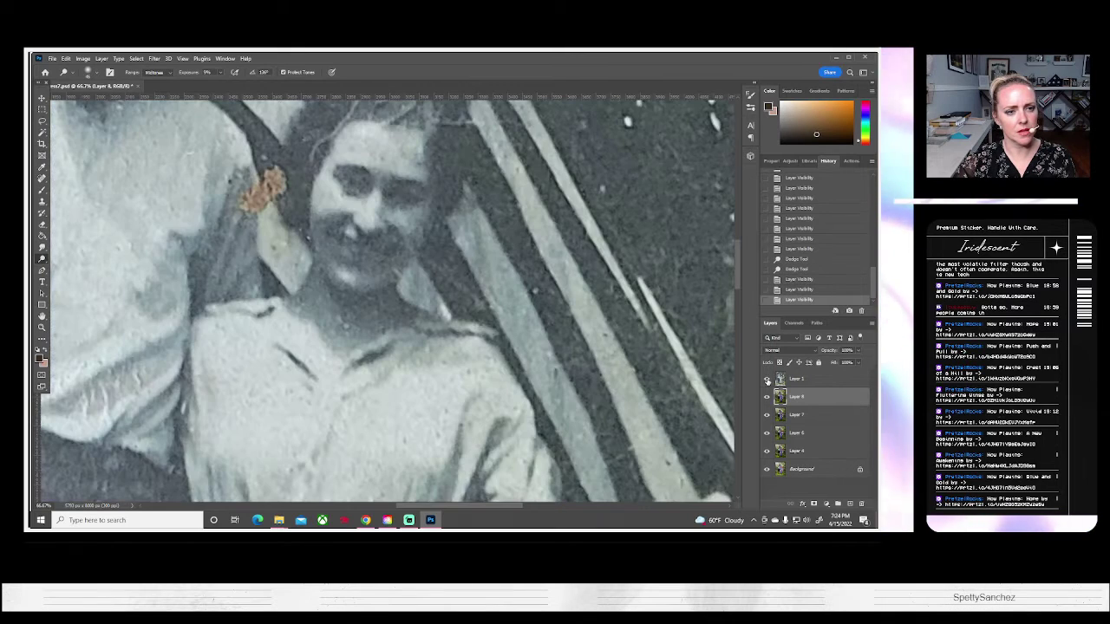
click(766, 378)
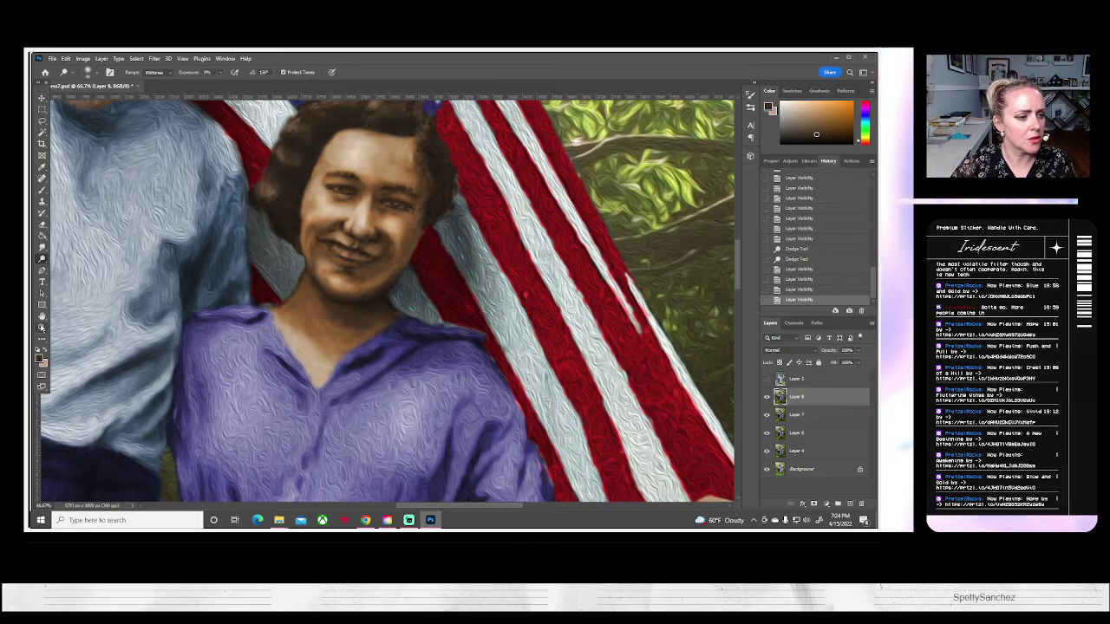
Smudge the edge of the woman's nose beside the nostril and upper lip with a smaller brush.
click(42, 248)
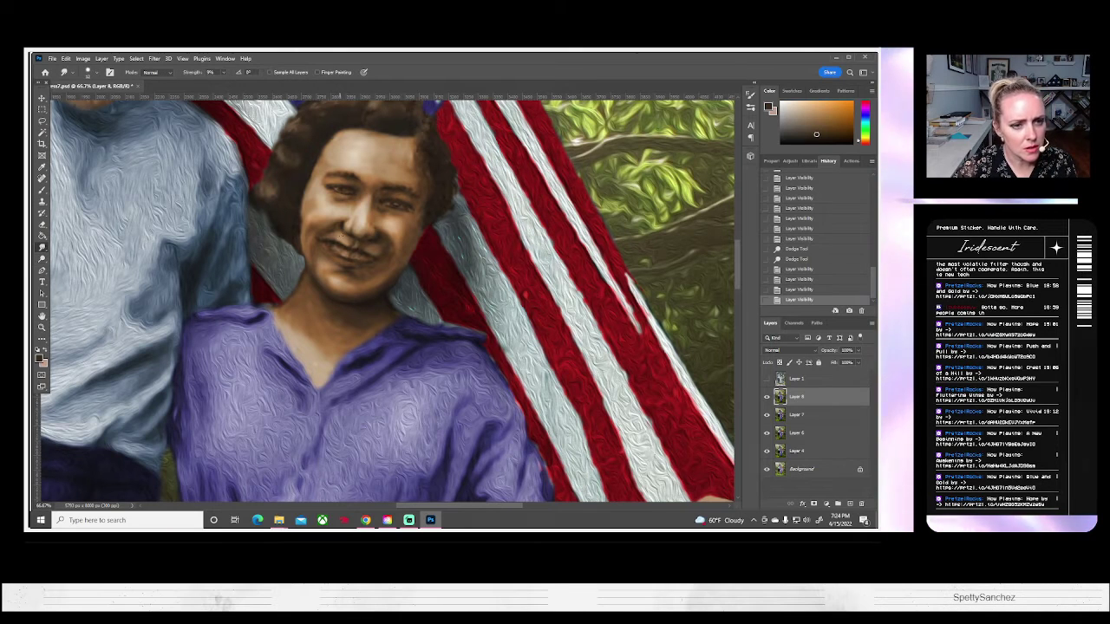
drag(341, 239, 338, 241)
click(88, 72)
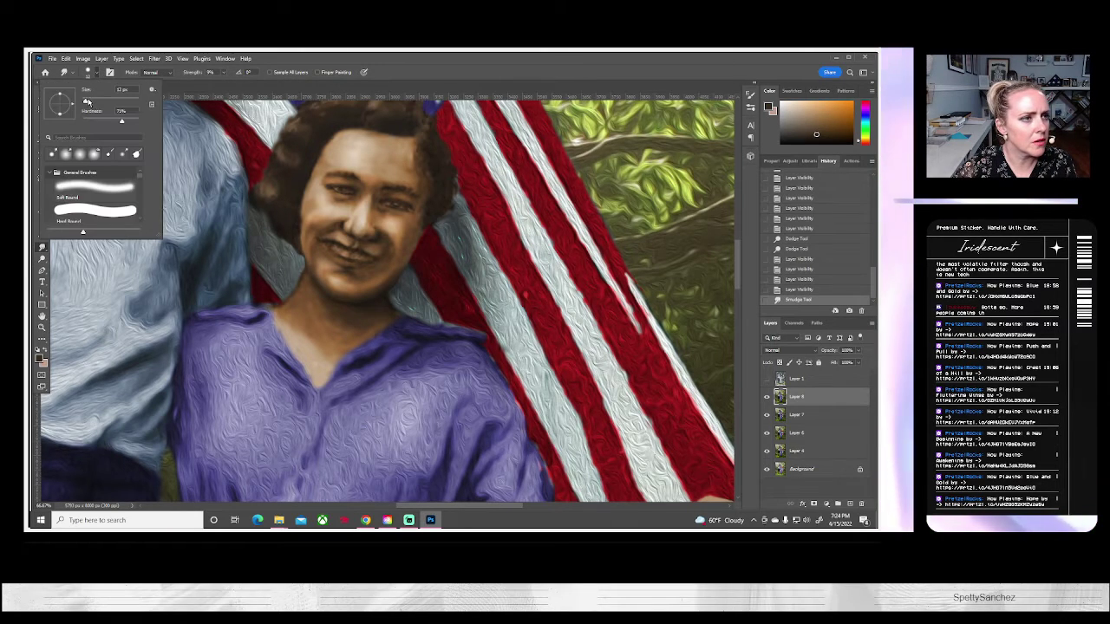
drag(341, 231, 344, 227)
drag(344, 228, 345, 234)
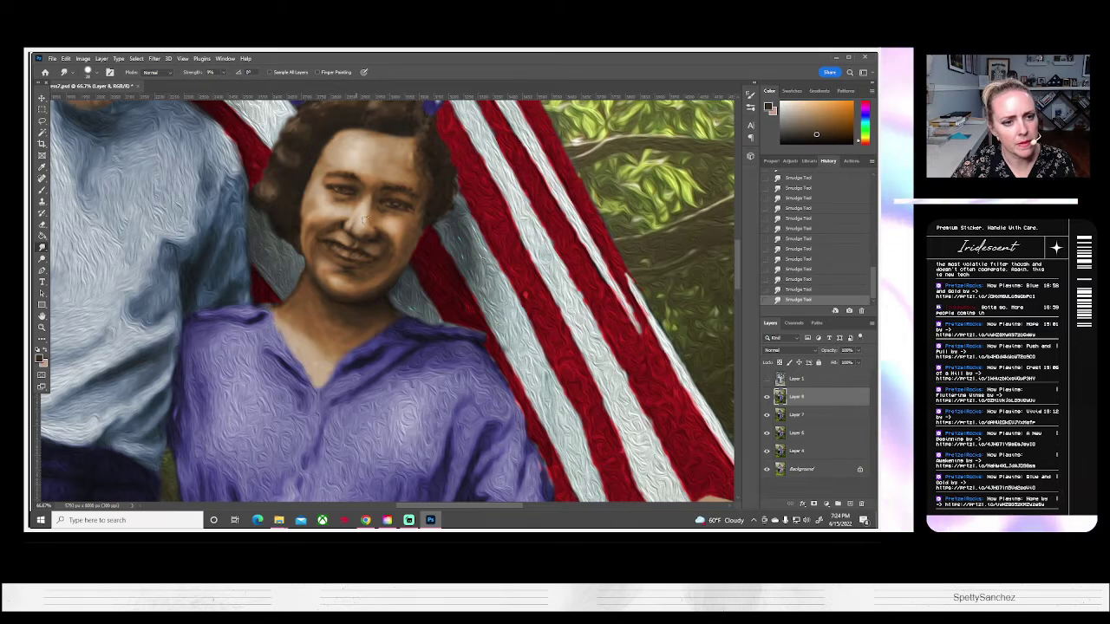
Check the nose against the reference photo and smudge its outer edge near the nostril with short strokes.
click(766, 379)
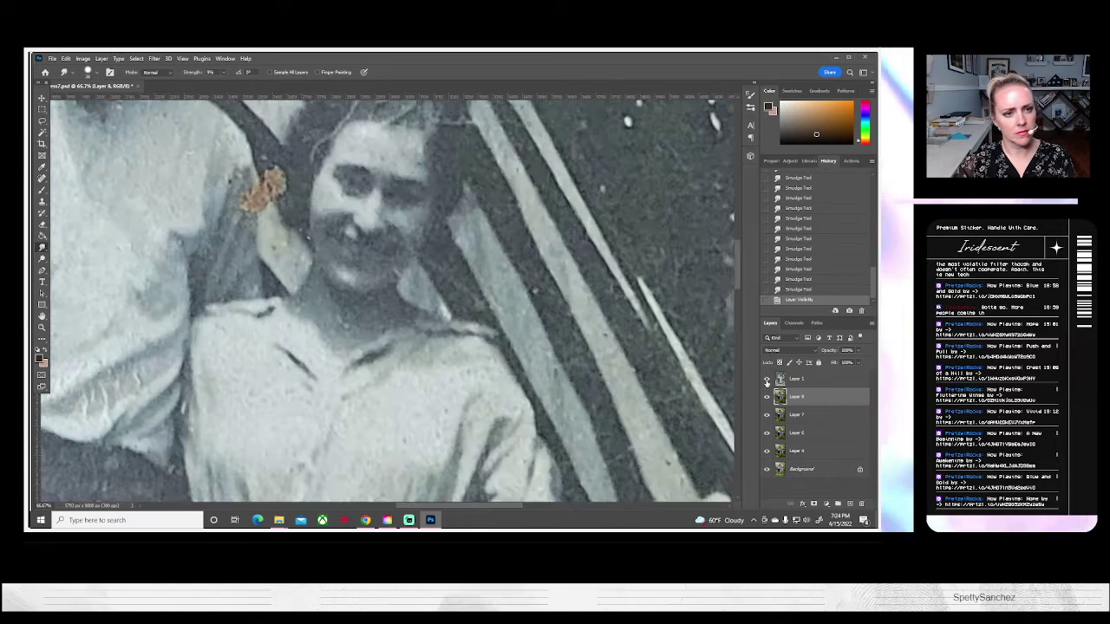
click(766, 380)
click(766, 380)
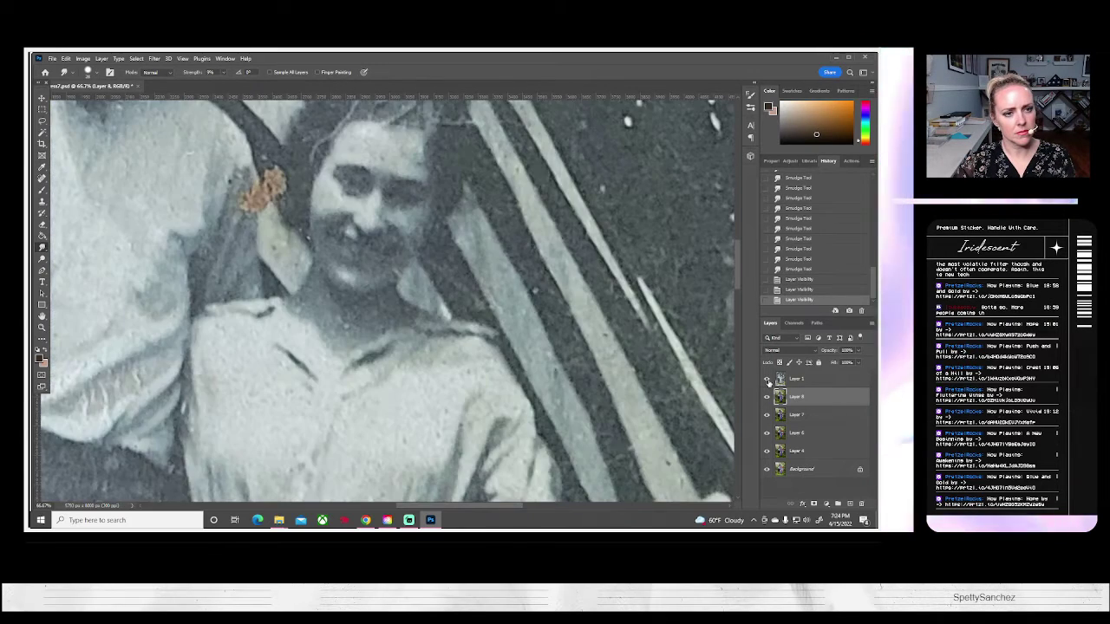
click(765, 381)
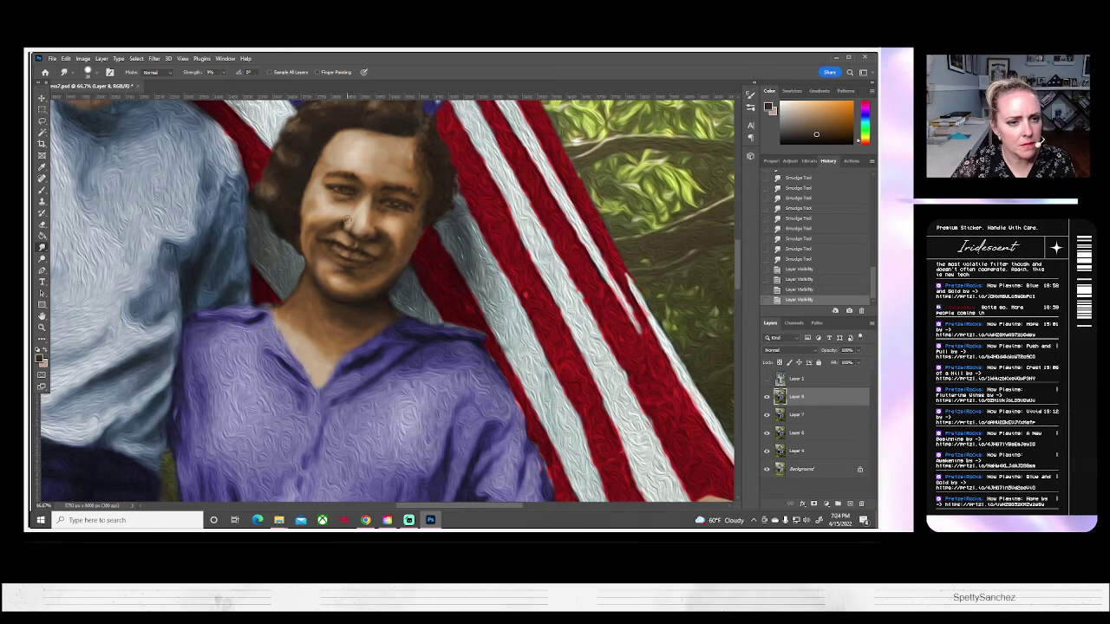
mouse_move(347, 220)
mouse_down()
mouse_move(363, 217)
mouse_move(335, 234)
mouse_move(347, 231)
mouse_up()
drag(344, 228, 346, 232)
drag(342, 227, 341, 221)
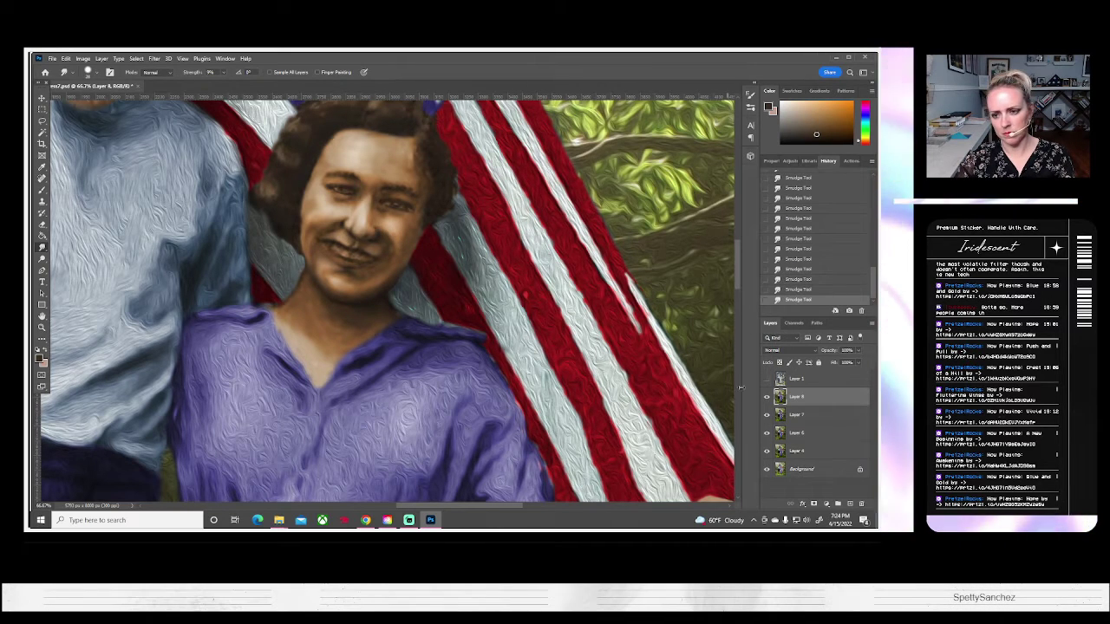
Compare the nose shape with the reference photo and smudge the nostril edge up toward the bridge.
click(766, 379)
click(767, 379)
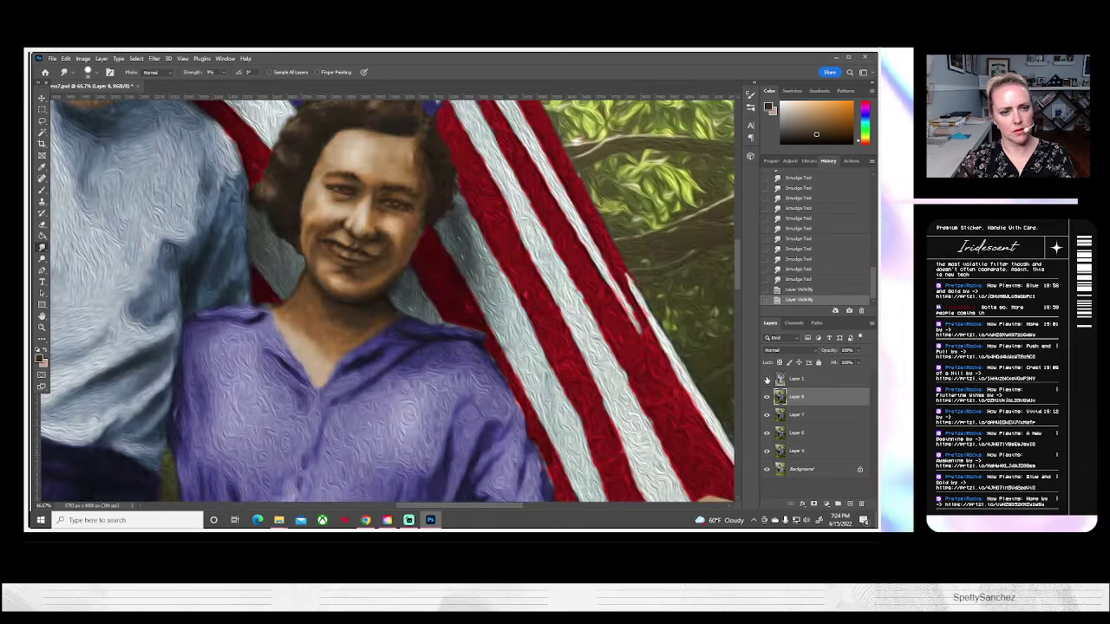
click(766, 379)
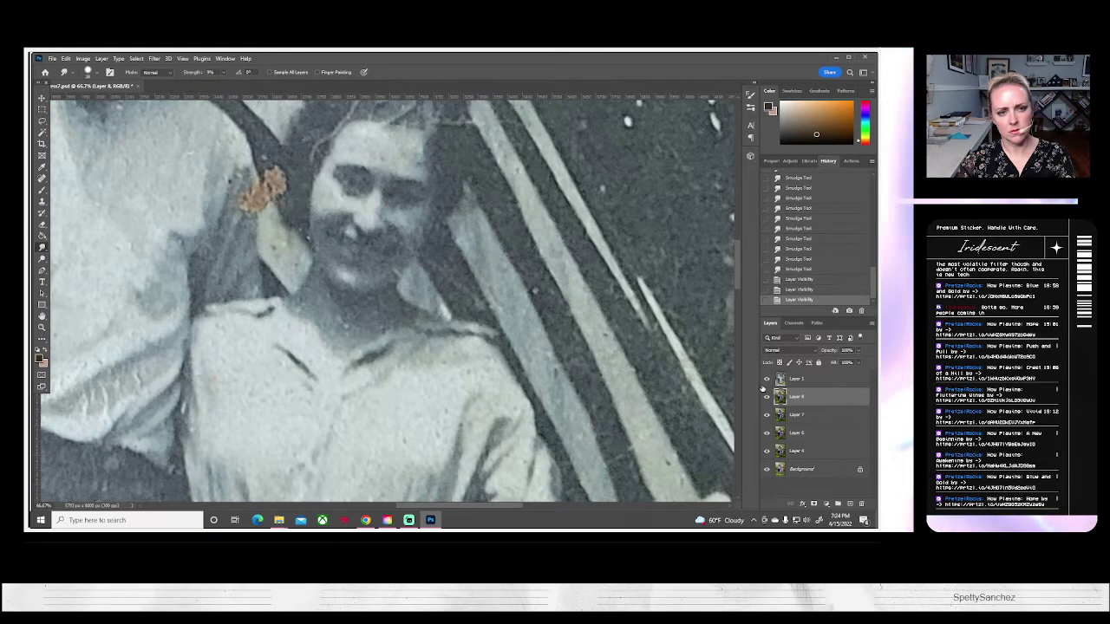
click(766, 379)
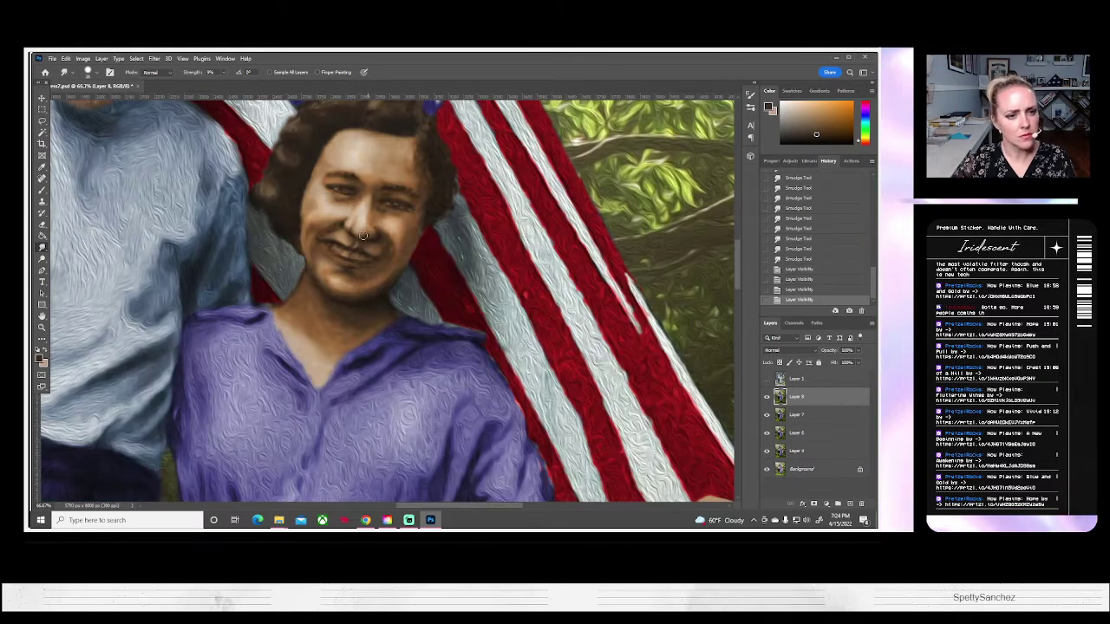
drag(346, 221, 352, 214)
drag(348, 222, 353, 215)
drag(350, 223, 353, 220)
drag(348, 228, 352, 221)
drag(347, 230, 351, 223)
drag(346, 229, 352, 223)
drag(346, 230, 350, 223)
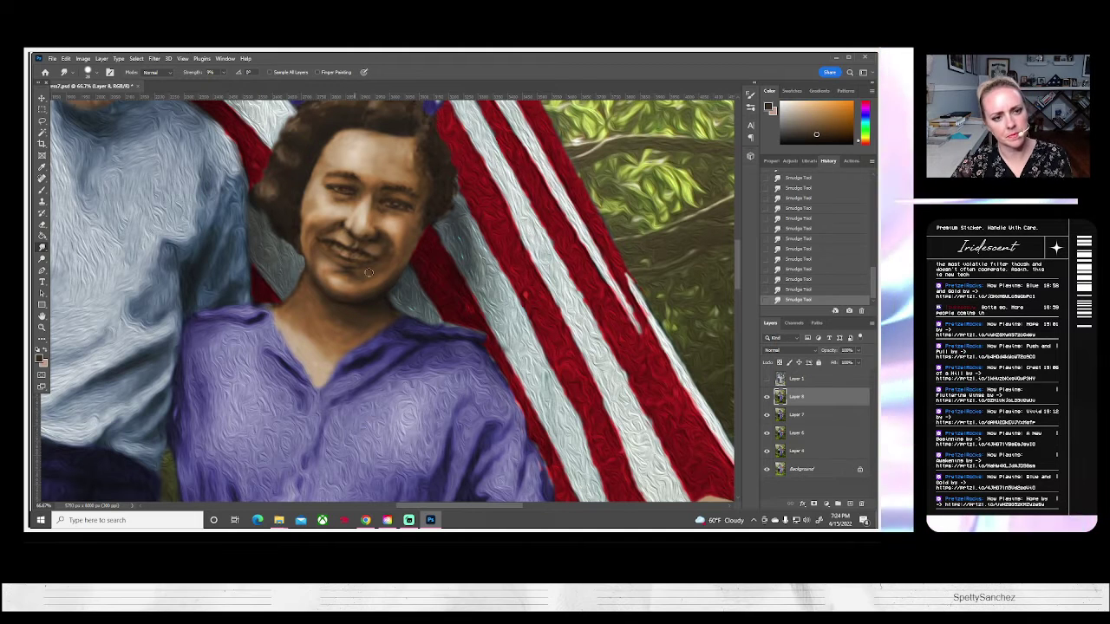
Check the eyes against the reference photo and smudge the outer eyebrow end and eye corner on the side nearer the man.
click(767, 381)
click(766, 381)
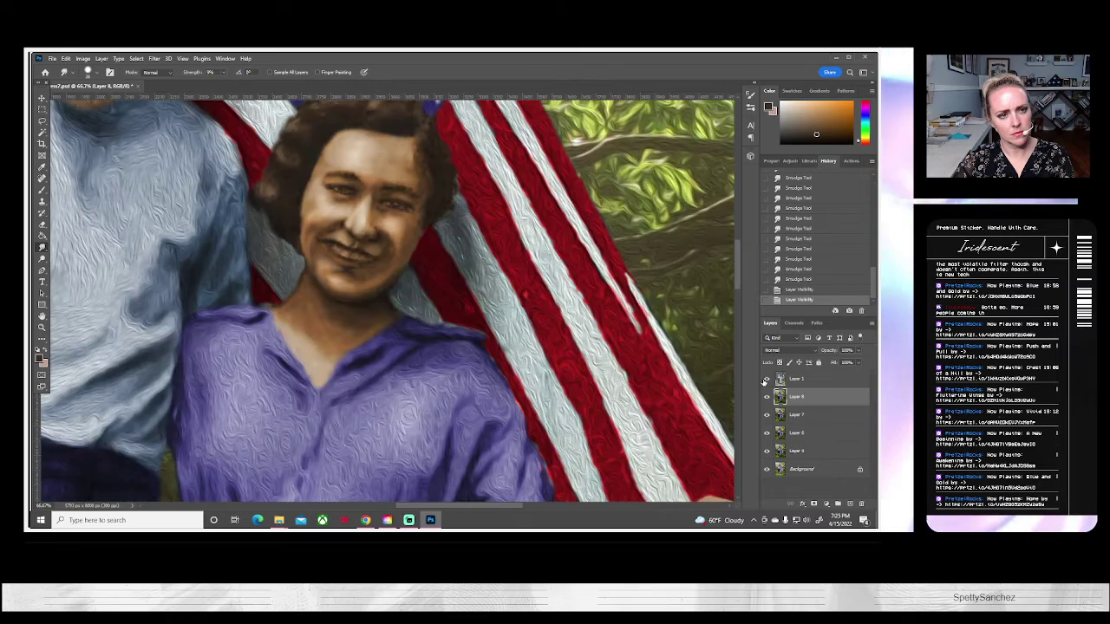
click(766, 380)
click(767, 380)
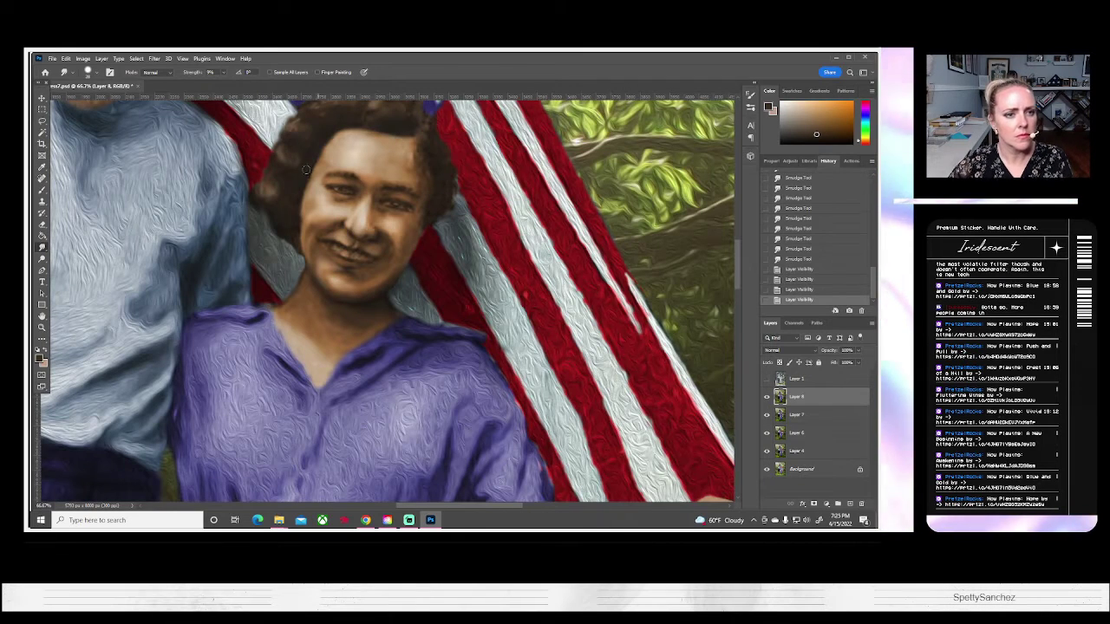
drag(323, 193, 326, 183)
drag(321, 188, 326, 182)
drag(320, 186, 326, 181)
drag(324, 187, 335, 191)
drag(328, 194, 329, 186)
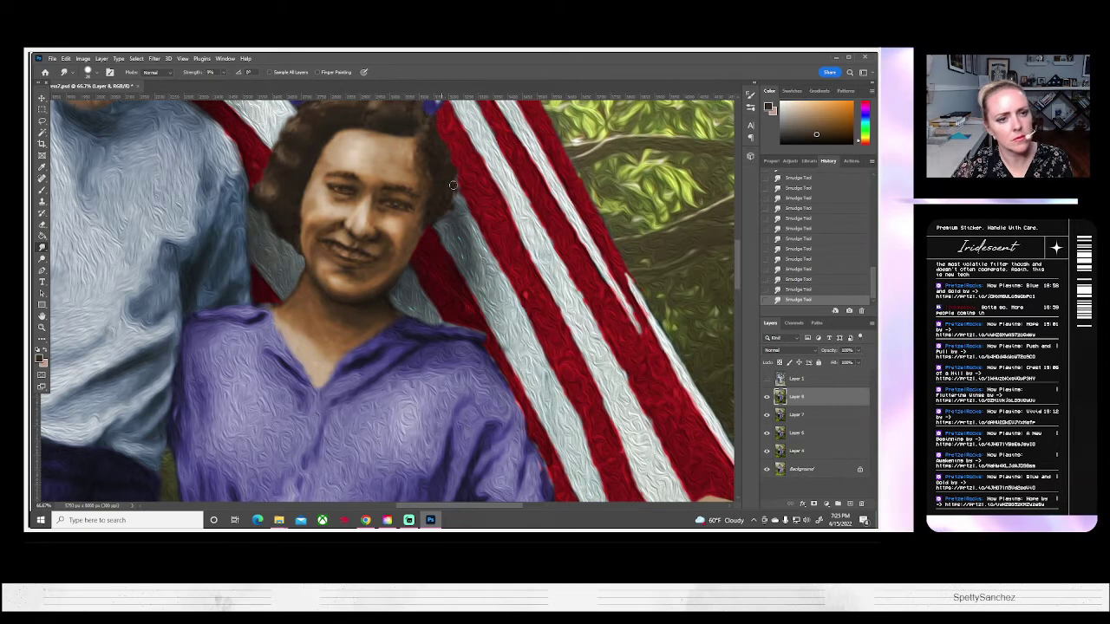
Check the eyes against the reference photo and darken the area between brow and eye nearer the man with the Burn tool.
click(767, 379)
click(766, 379)
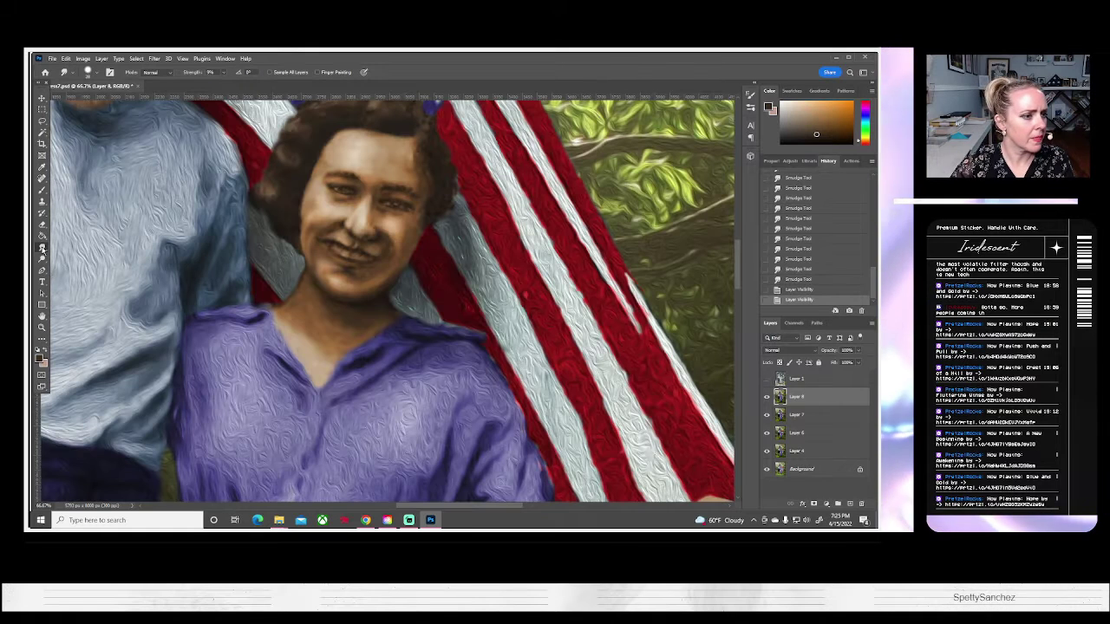
click(41, 258)
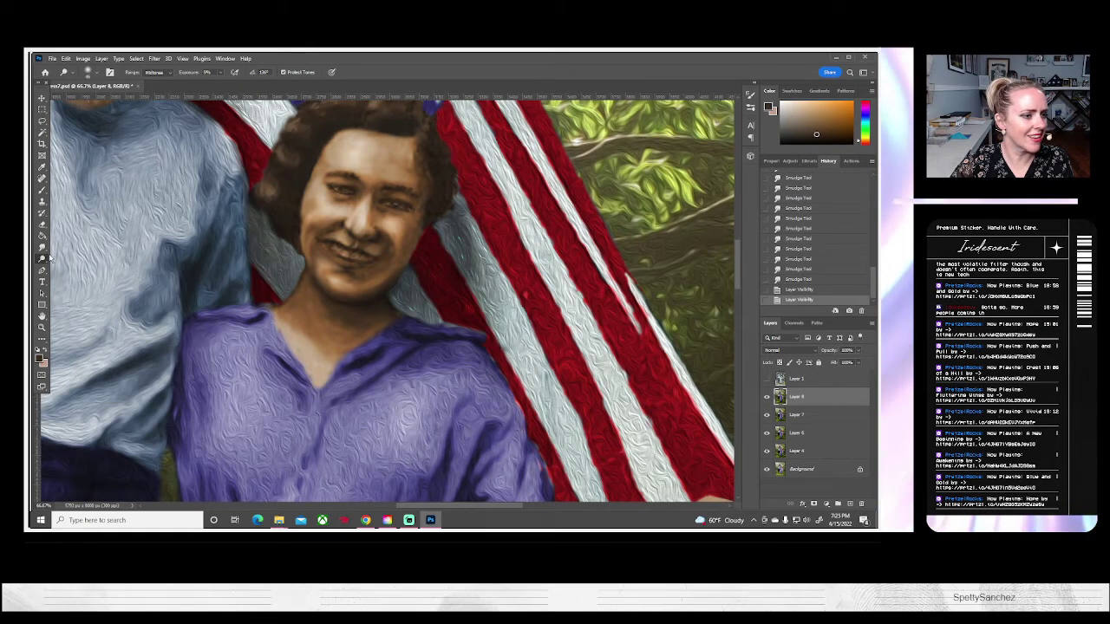
right_click(42, 258)
click(64, 270)
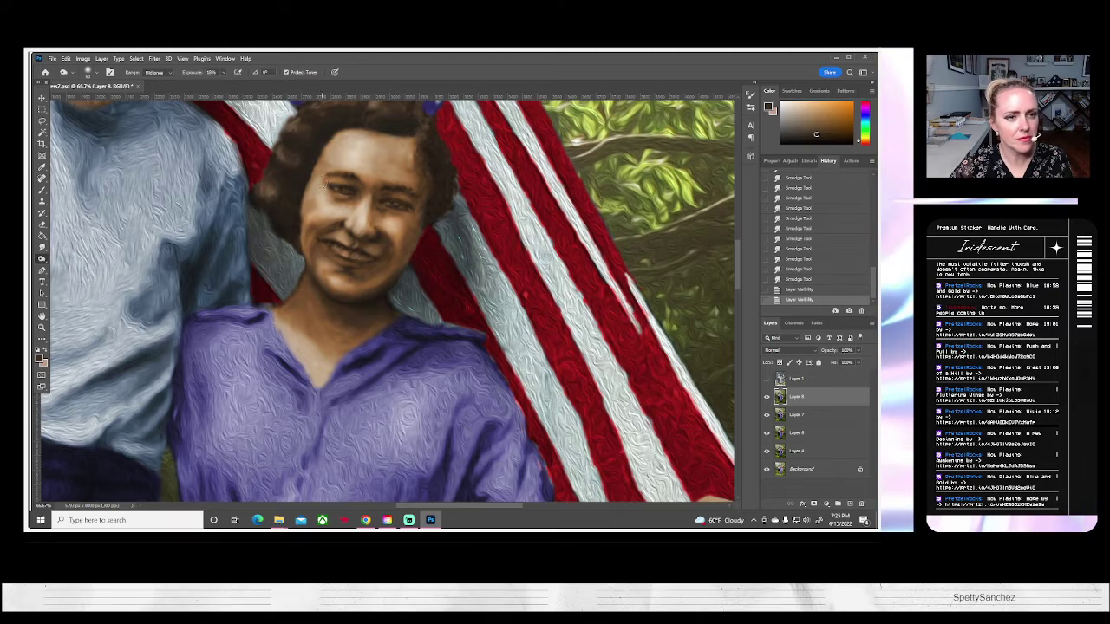
drag(324, 183, 349, 189)
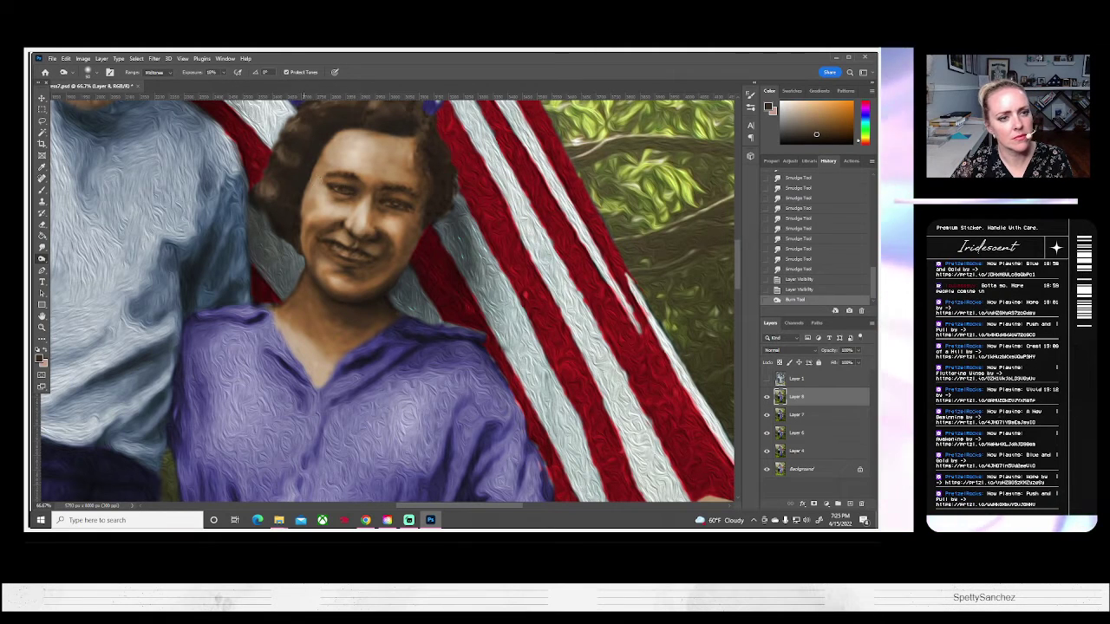
click(341, 181)
click(336, 180)
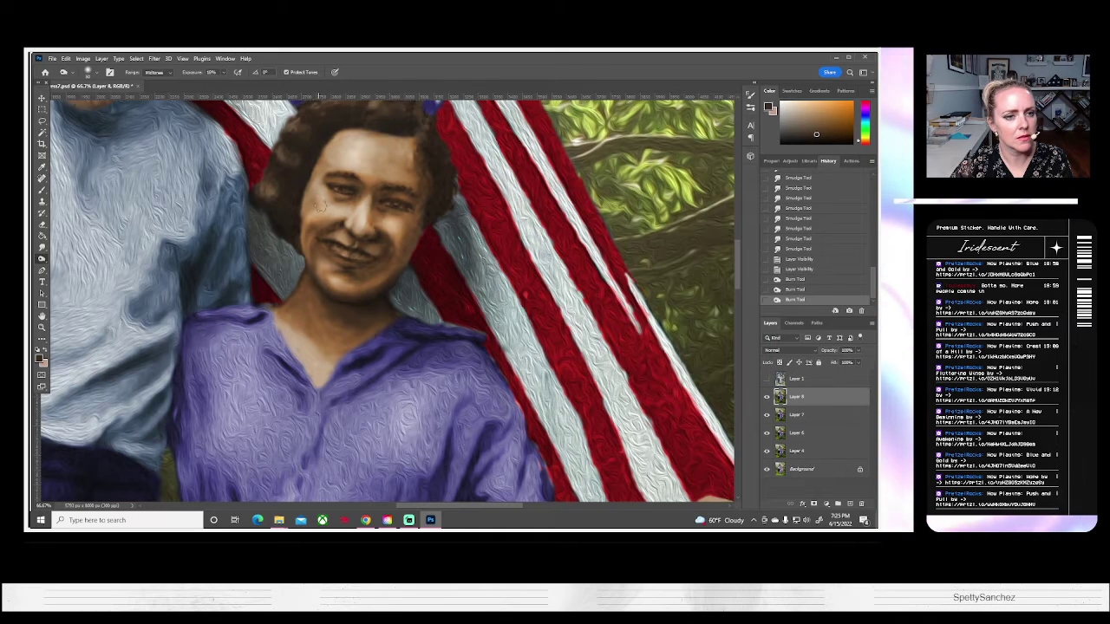
Burn the woman's cheek nearer the man with short strokes, from its outer edge to below the eye and beside the nose.
click(315, 213)
click(316, 196)
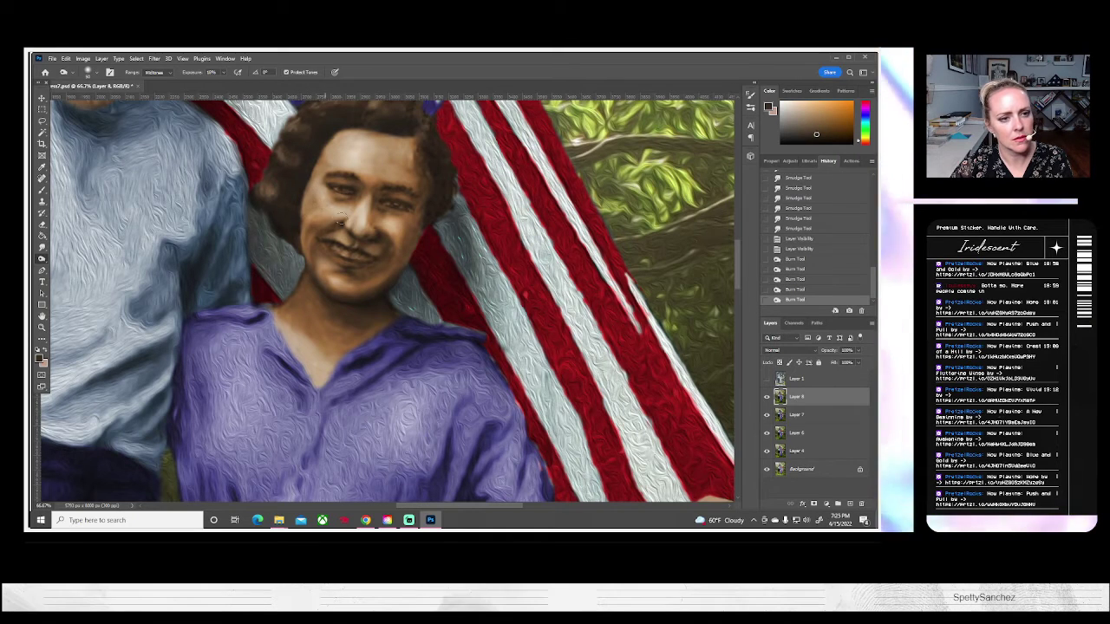
click(342, 219)
click(337, 217)
click(329, 214)
click(322, 211)
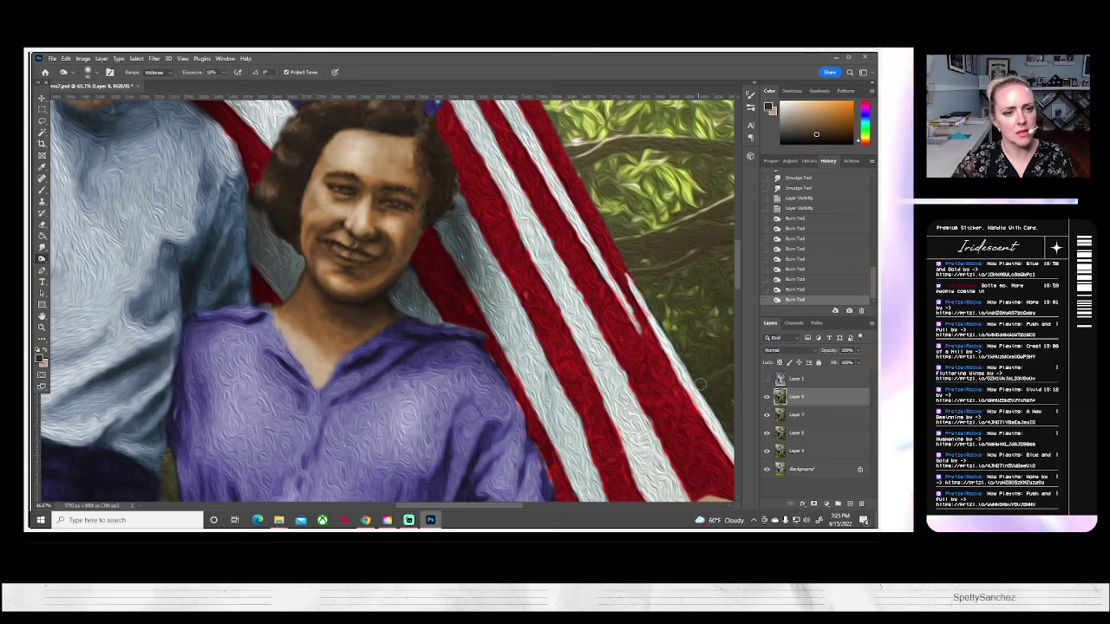
Burn the tip and lower edge of the woman's nose with short strokes.
click(357, 233)
click(361, 229)
click(364, 227)
click(368, 227)
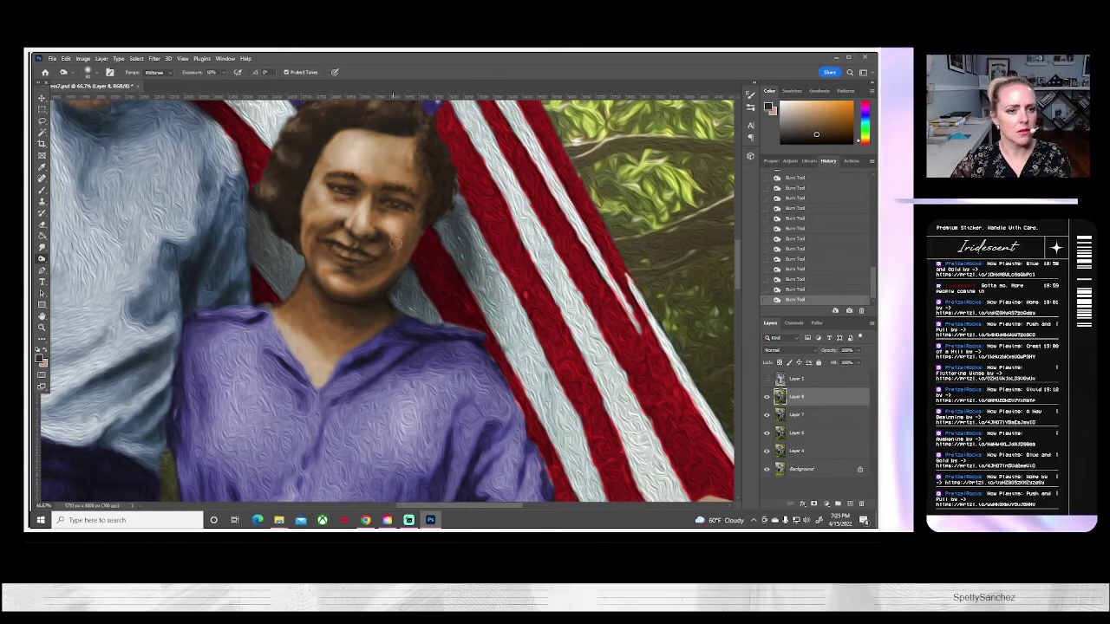
Step back and forth through the latest burn strokes to compare the face before and after, ending on the newest state.
key(ctrl+z)
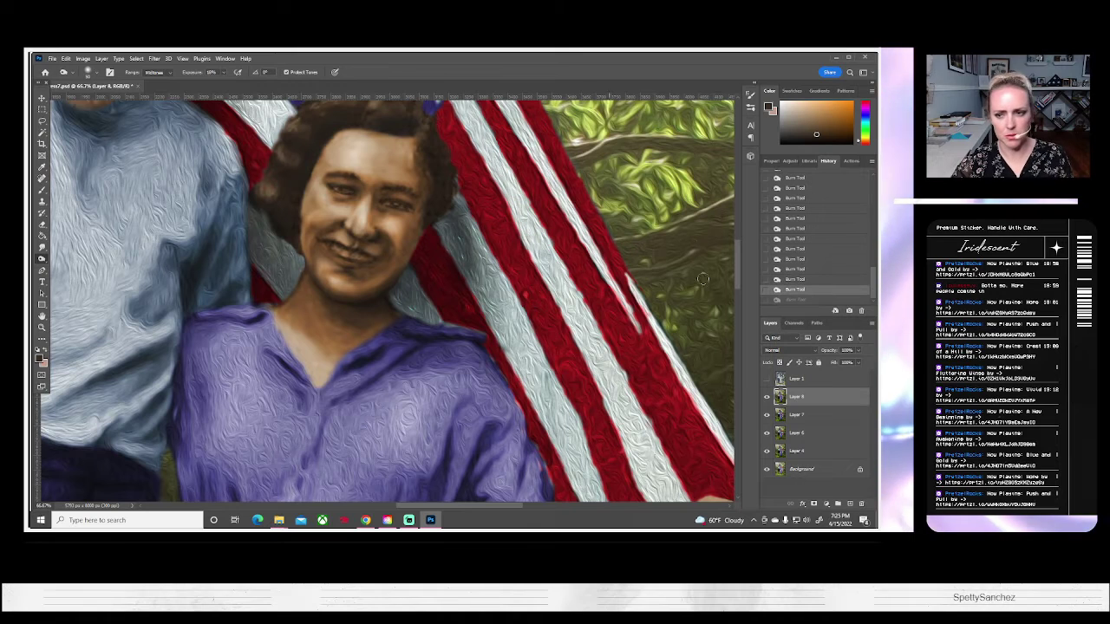
click(772, 280)
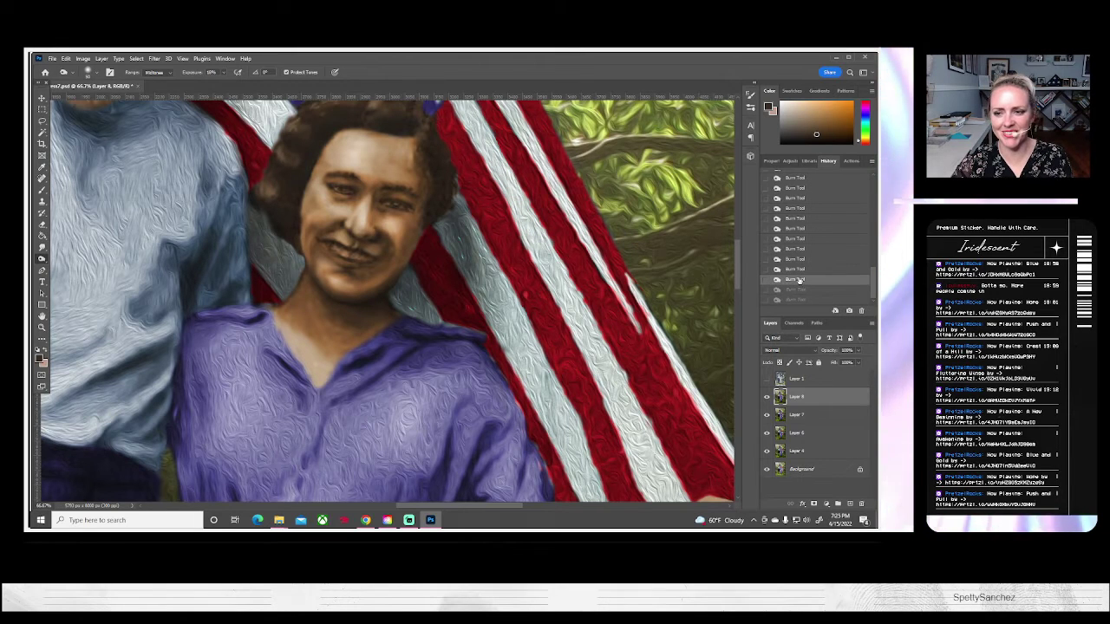
click(791, 269)
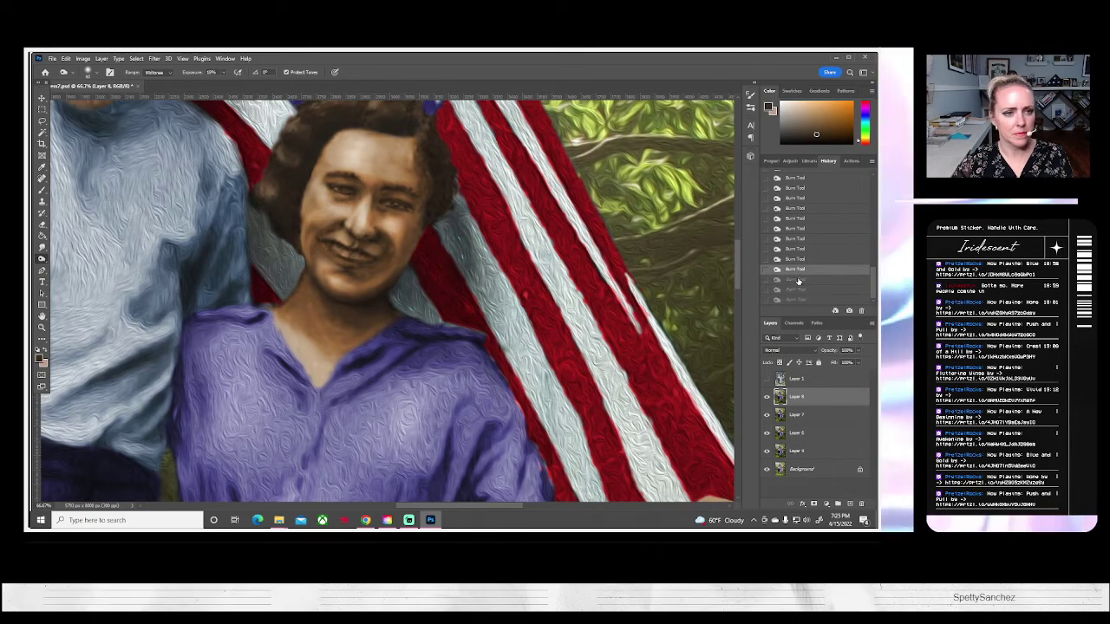
click(796, 280)
click(791, 290)
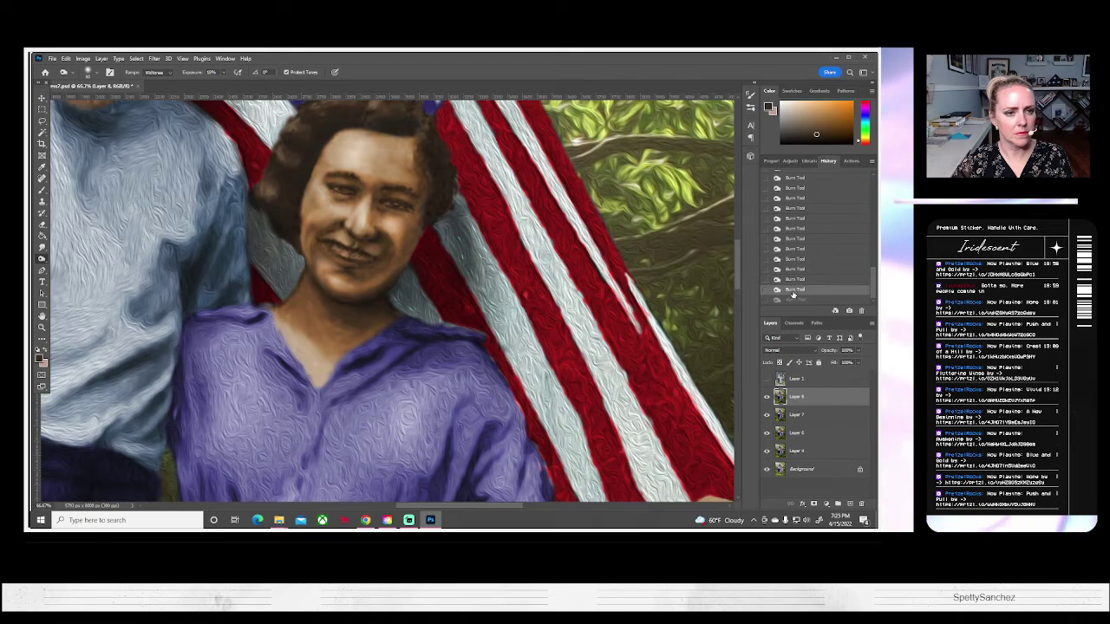
click(794, 299)
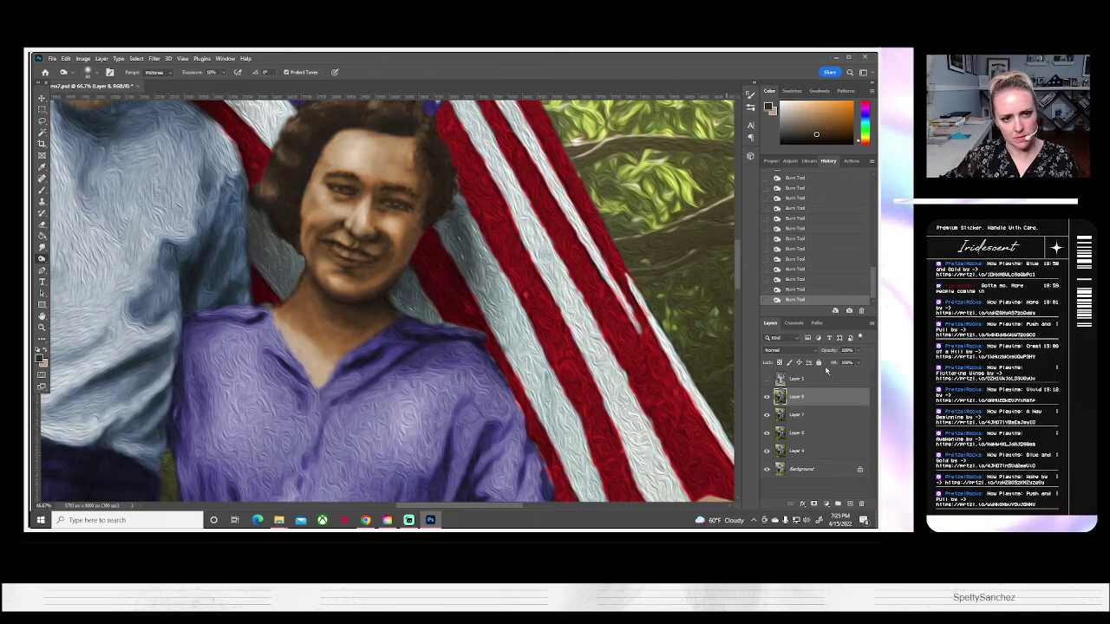
Check the mouth against the reference photo, burn the skin above the lip corner farther from the man, and compare the retouched layer off and on.
click(767, 381)
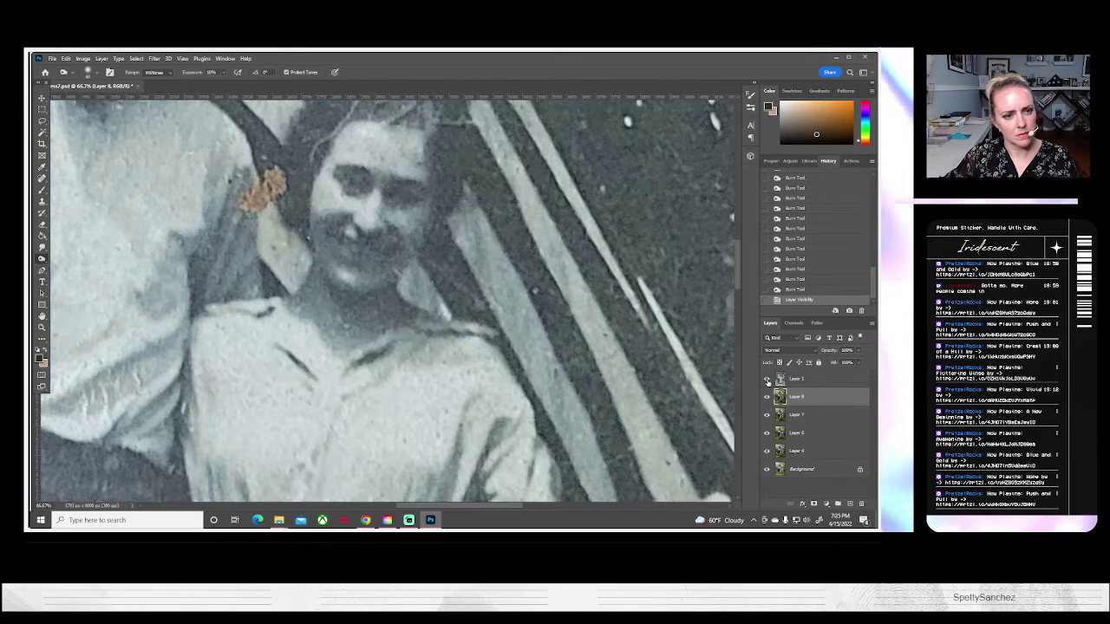
click(767, 381)
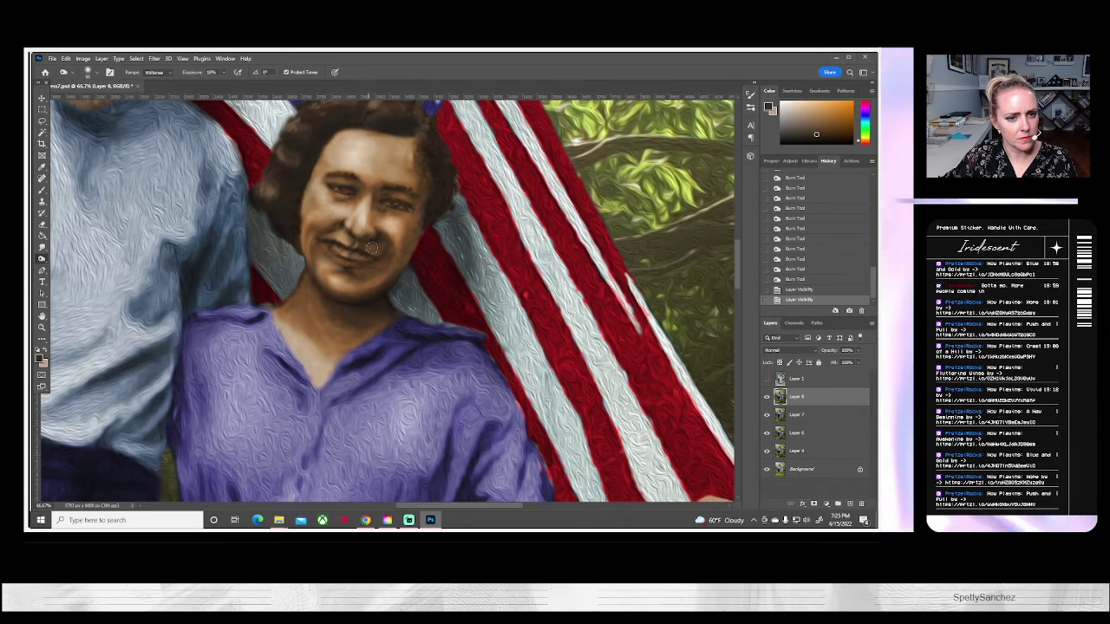
mouse_move(370, 248)
mouse_down()
mouse_move(385, 255)
mouse_move(369, 250)
mouse_up()
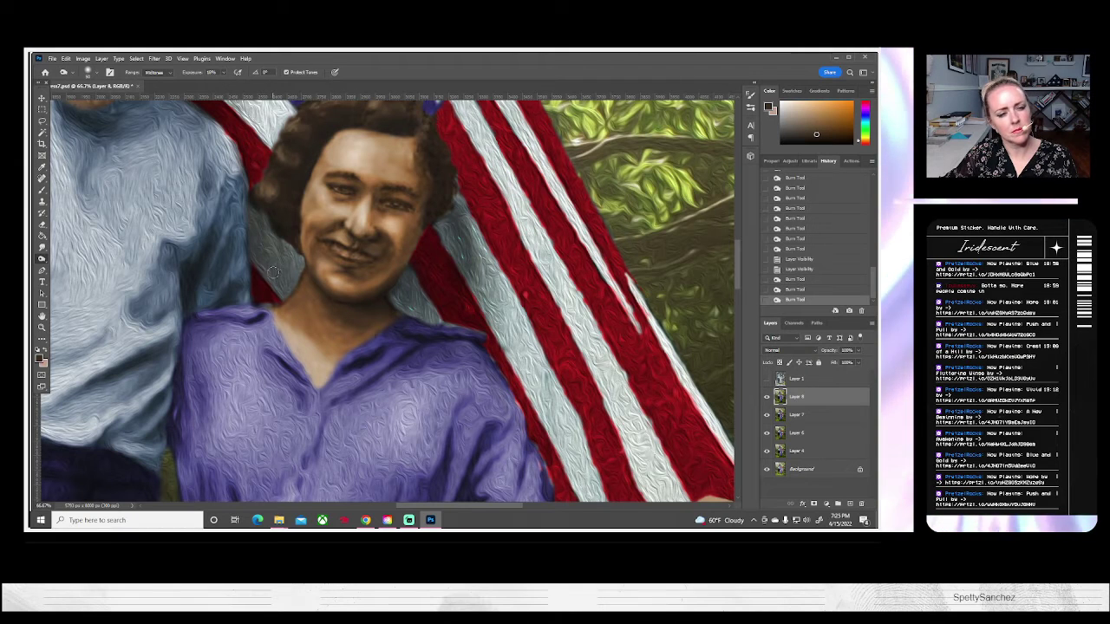
click(766, 397)
click(766, 397)
Compare the face with the reference photo and burn the cheek below the eye farther from the man.
click(766, 379)
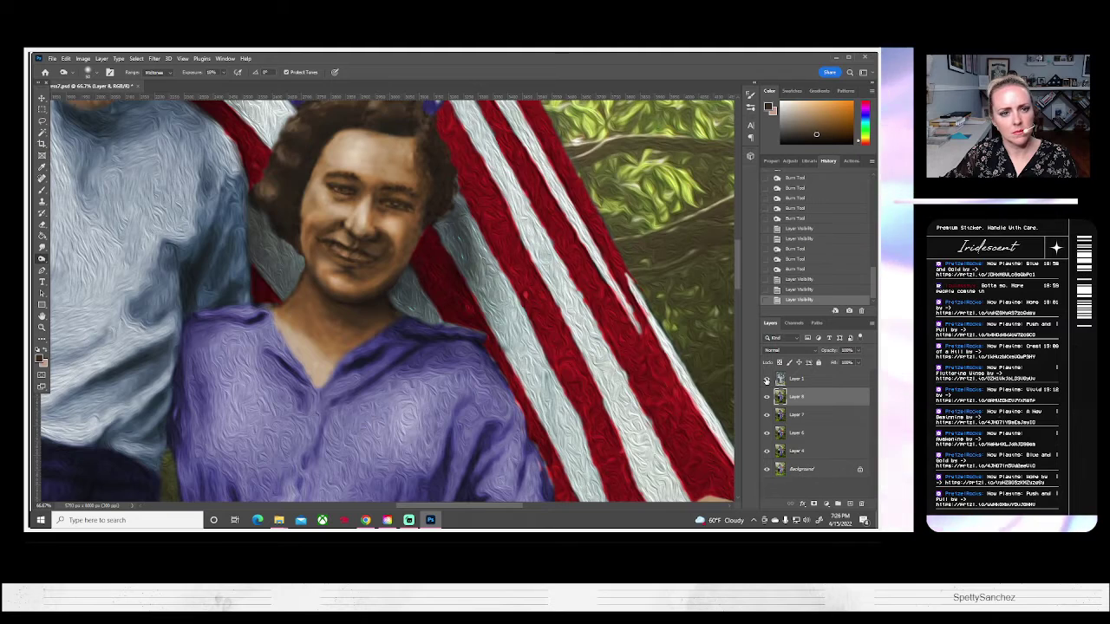
click(766, 379)
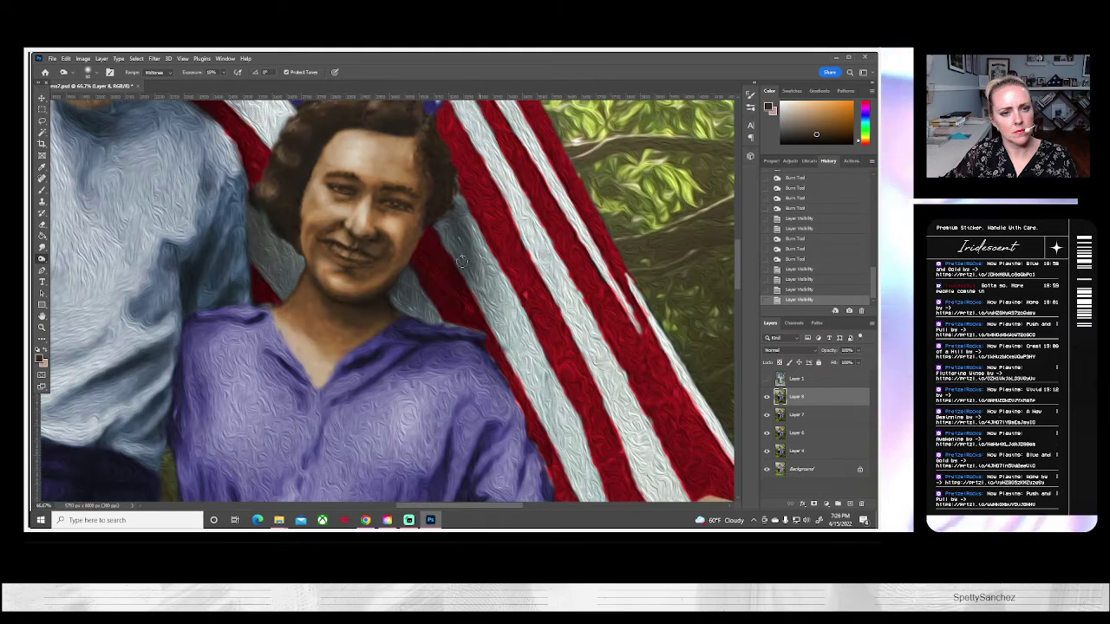
click(408, 231)
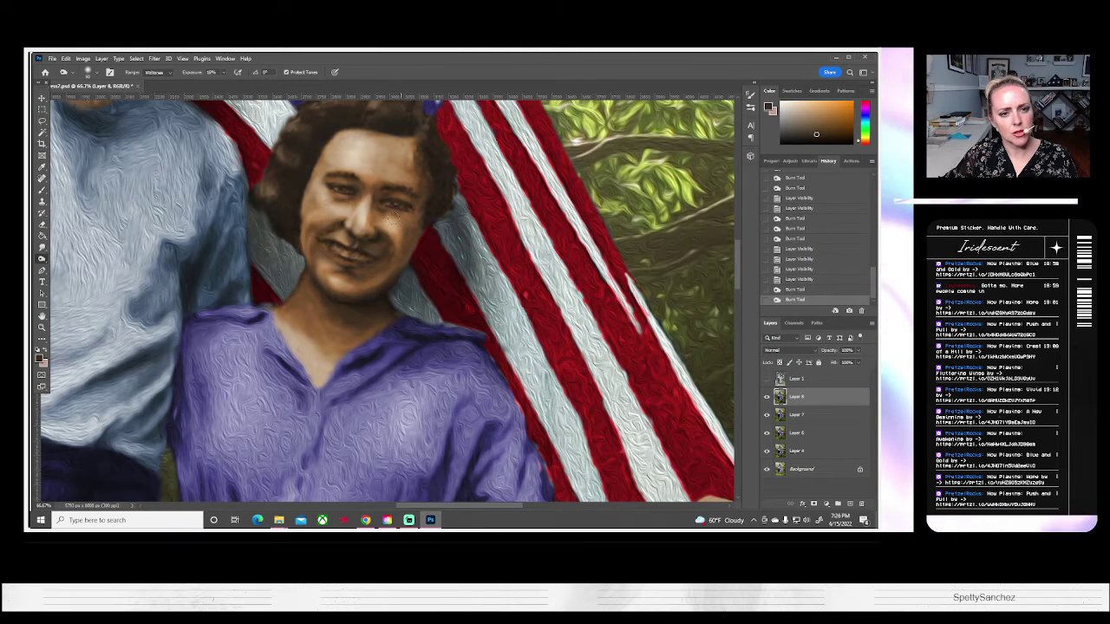
click(407, 232)
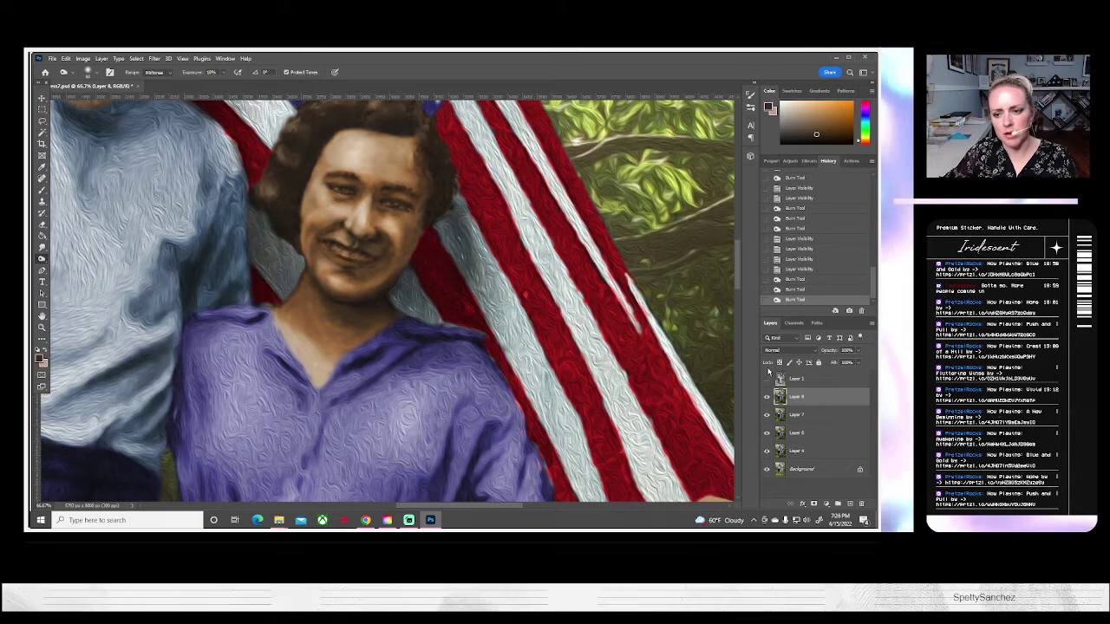
Compare the jaw with the reference photo and burn the underside of the chin and the jaw farther from the man.
click(765, 379)
click(766, 379)
click(766, 379)
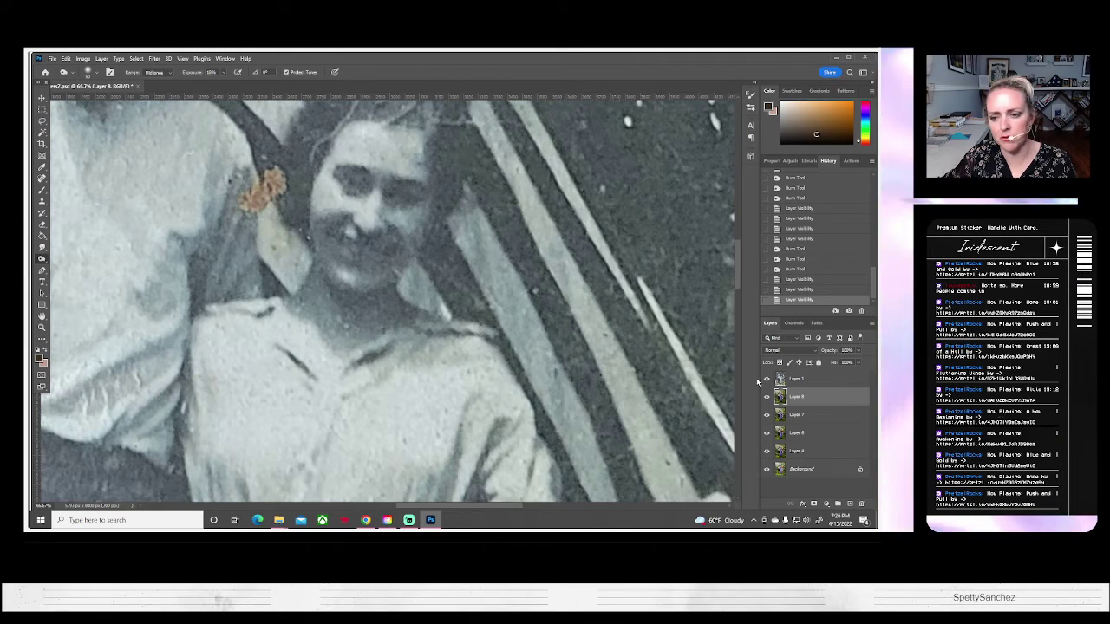
click(765, 379)
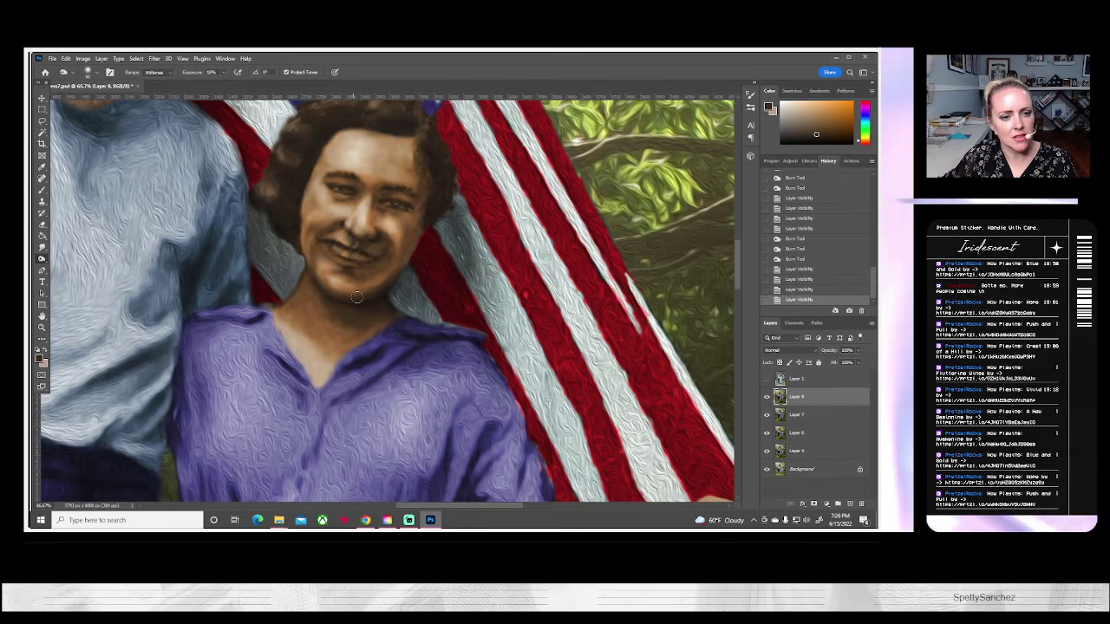
drag(355, 297, 365, 299)
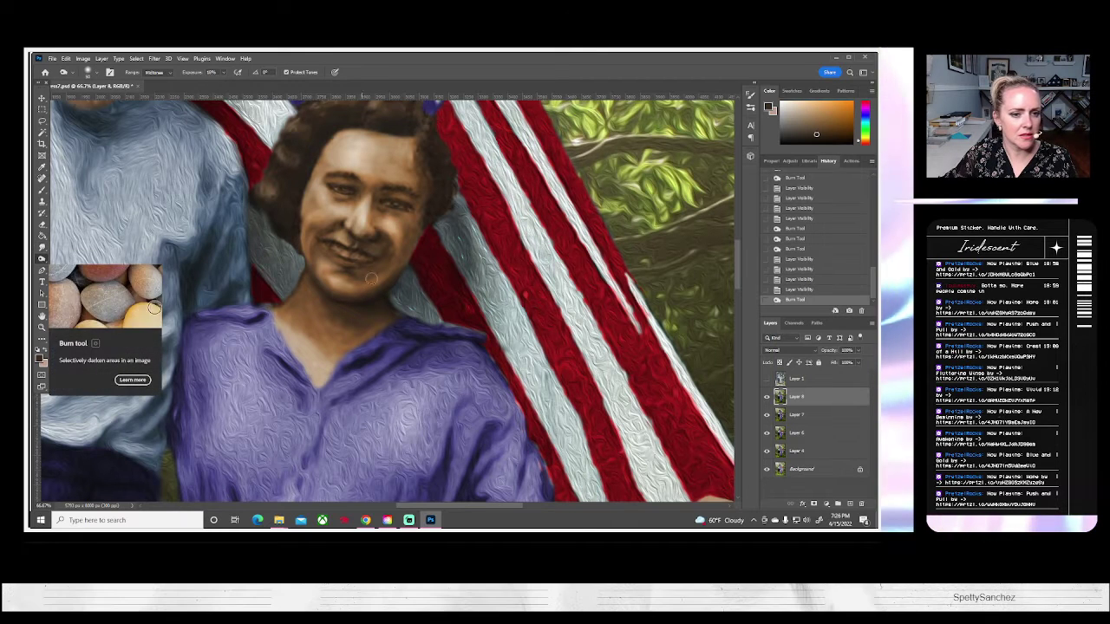
drag(391, 268, 347, 302)
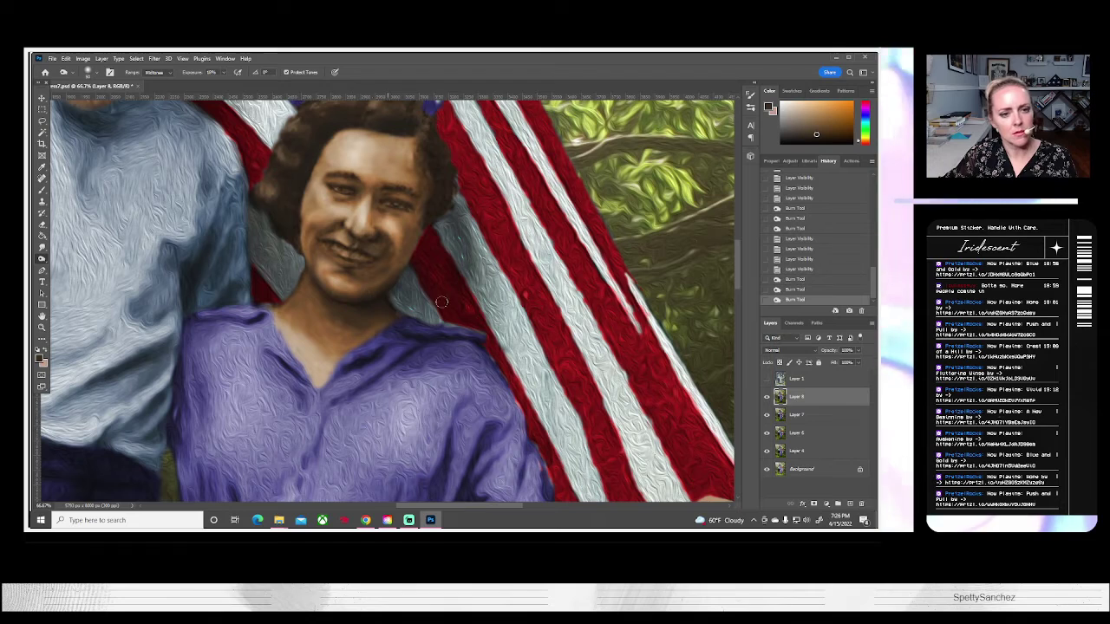
Compare the mouth with the reference photo, try a burn stroke across the upper lip, and undo it.
click(766, 378)
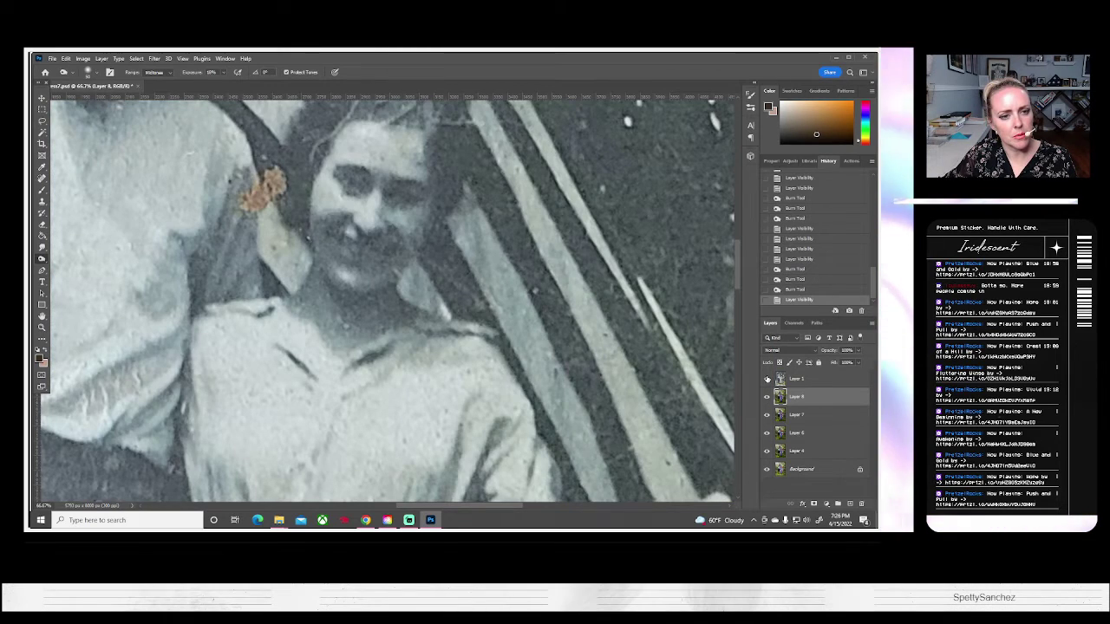
click(766, 378)
click(766, 378)
click(766, 379)
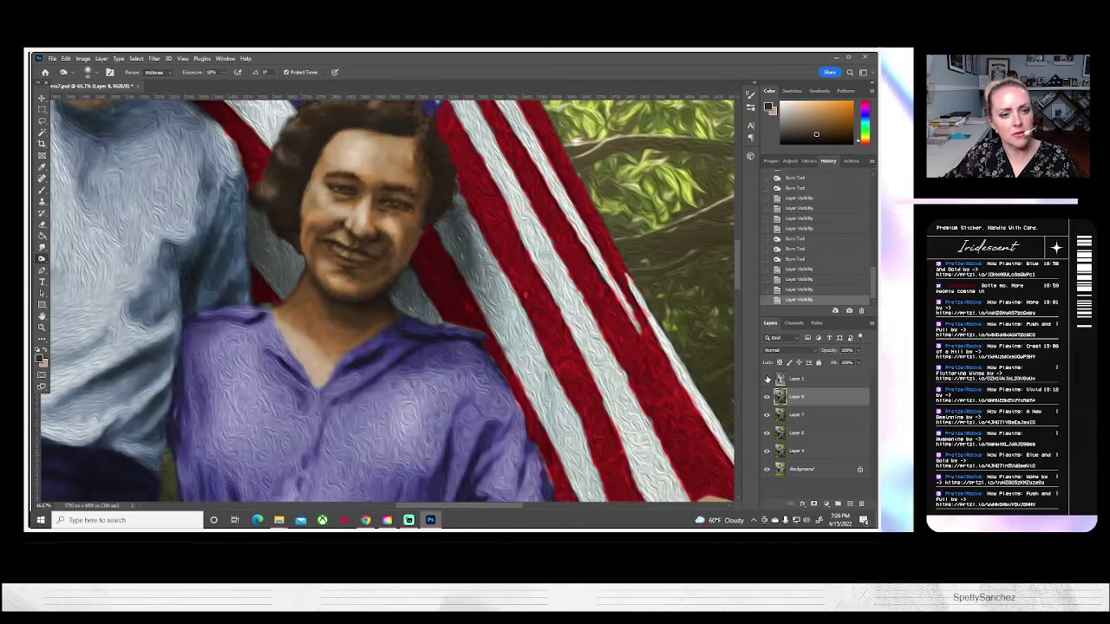
click(766, 379)
click(767, 379)
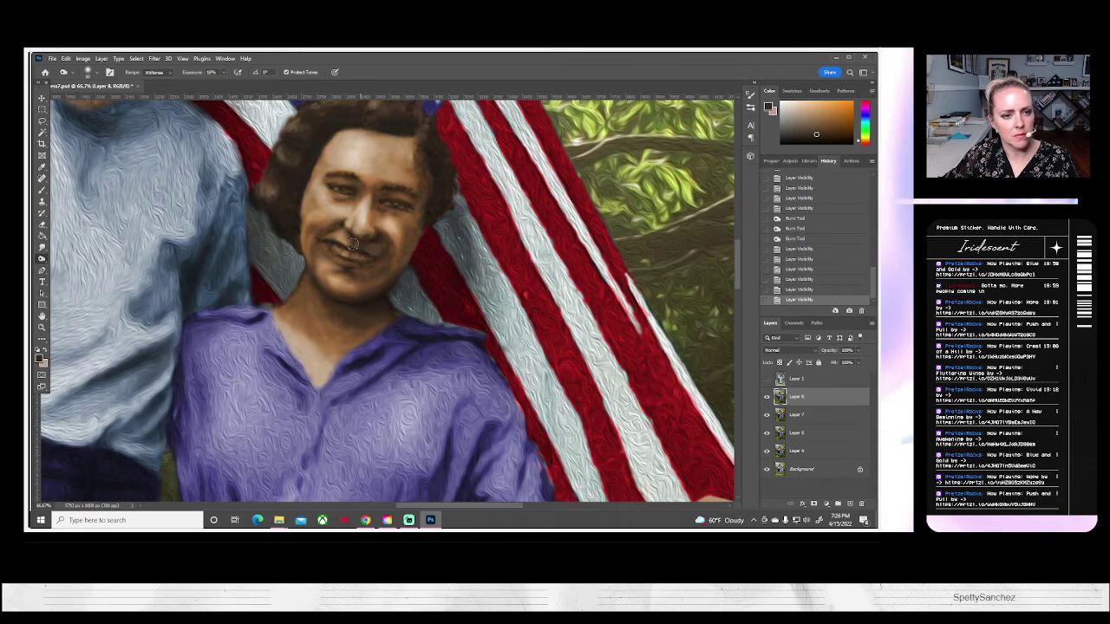
drag(342, 242, 377, 243)
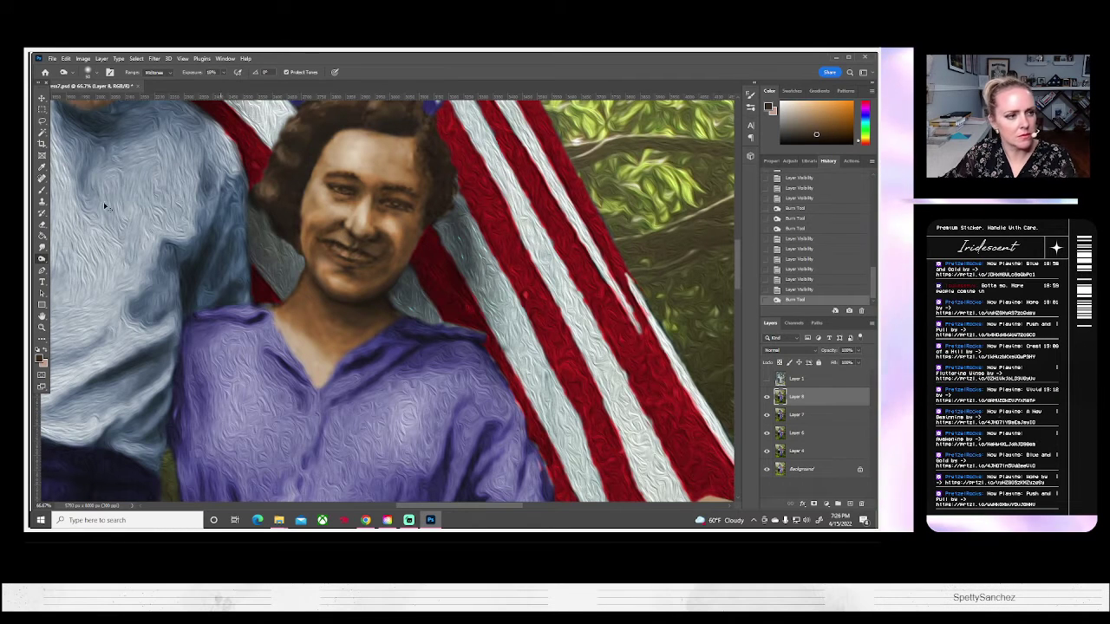
key(ctrl+z)
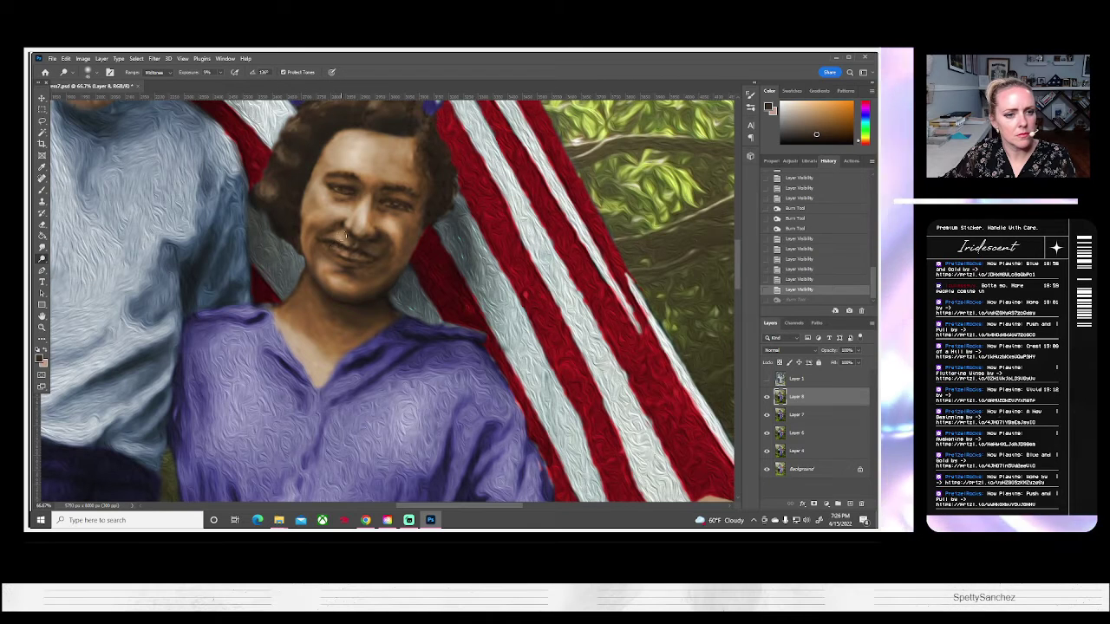
Lighten the skin beside the nostril nearer the man with the Dodge tool and compare the face with the reference photo.
mouse_move(345, 234)
mouse_down()
mouse_move(344, 270)
mouse_move(343, 240)
mouse_up()
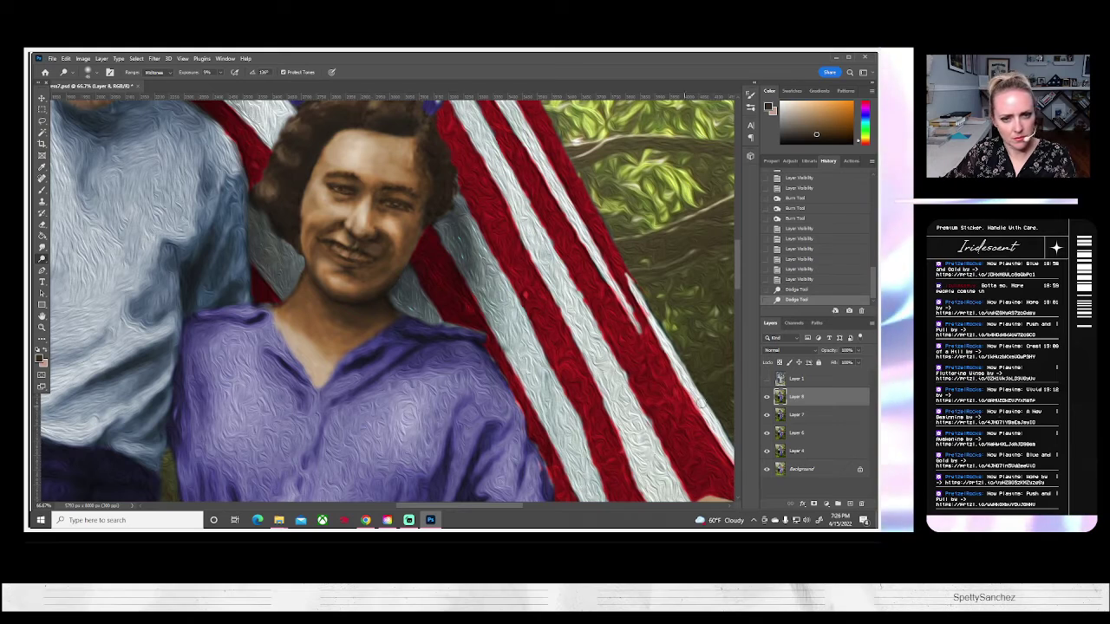
click(766, 378)
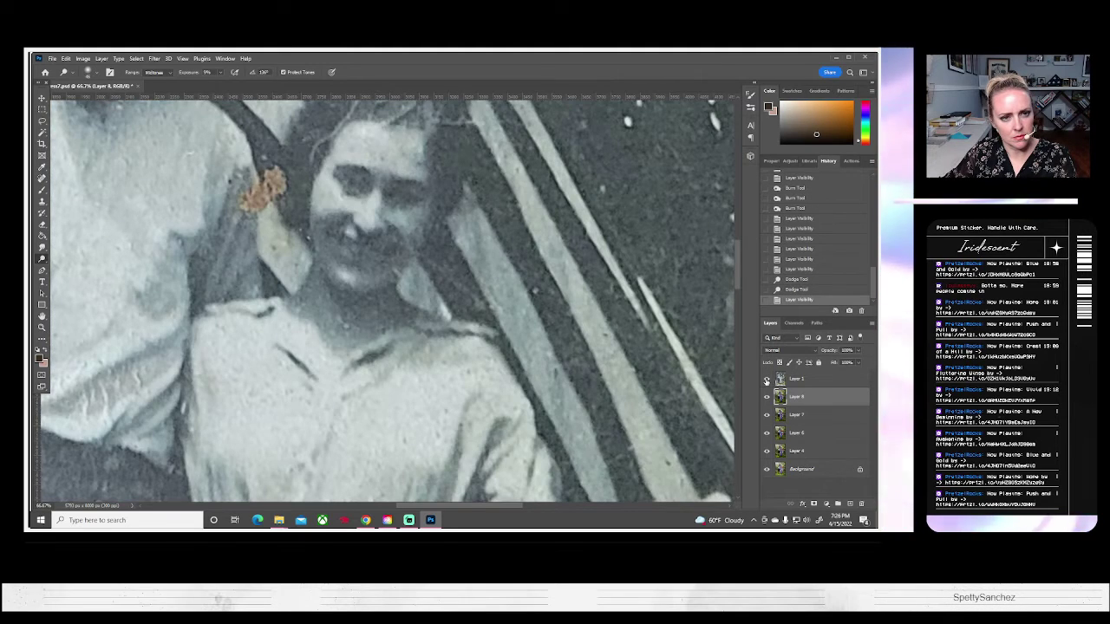
click(766, 379)
click(766, 379)
click(767, 379)
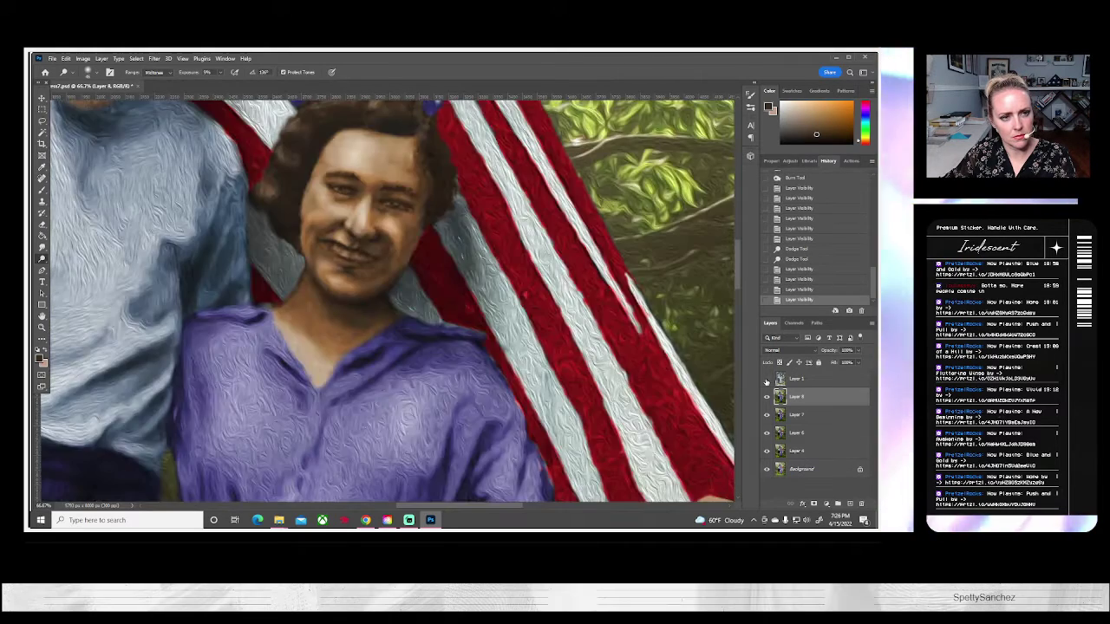
click(767, 379)
click(767, 379)
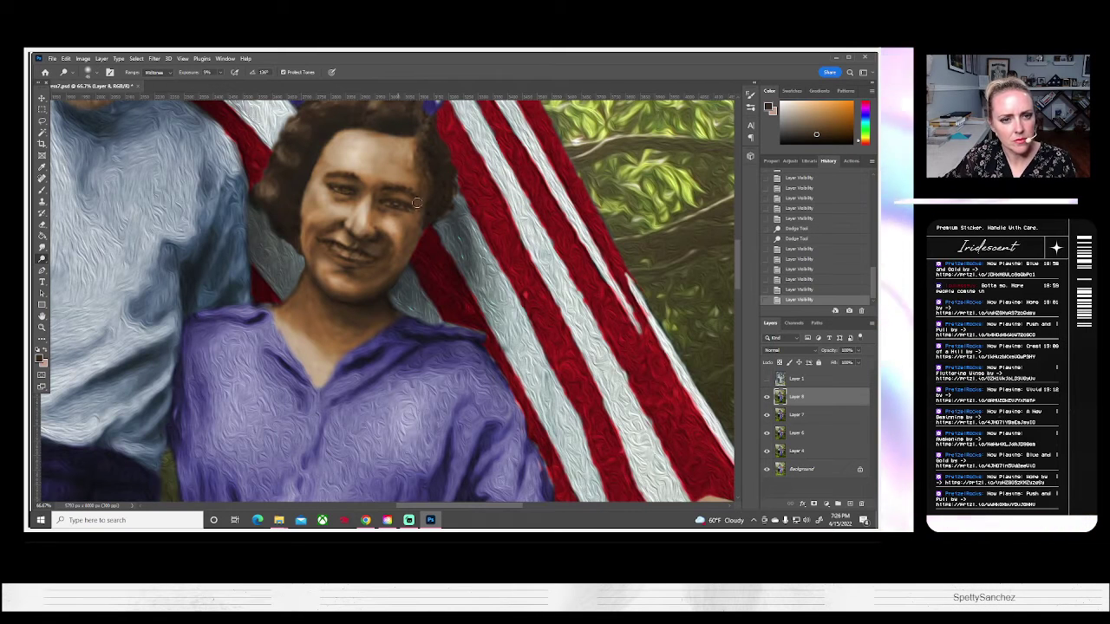
Darken both of the woman's eyes and the brow nearer the man with the Burn tool.
click(41, 259)
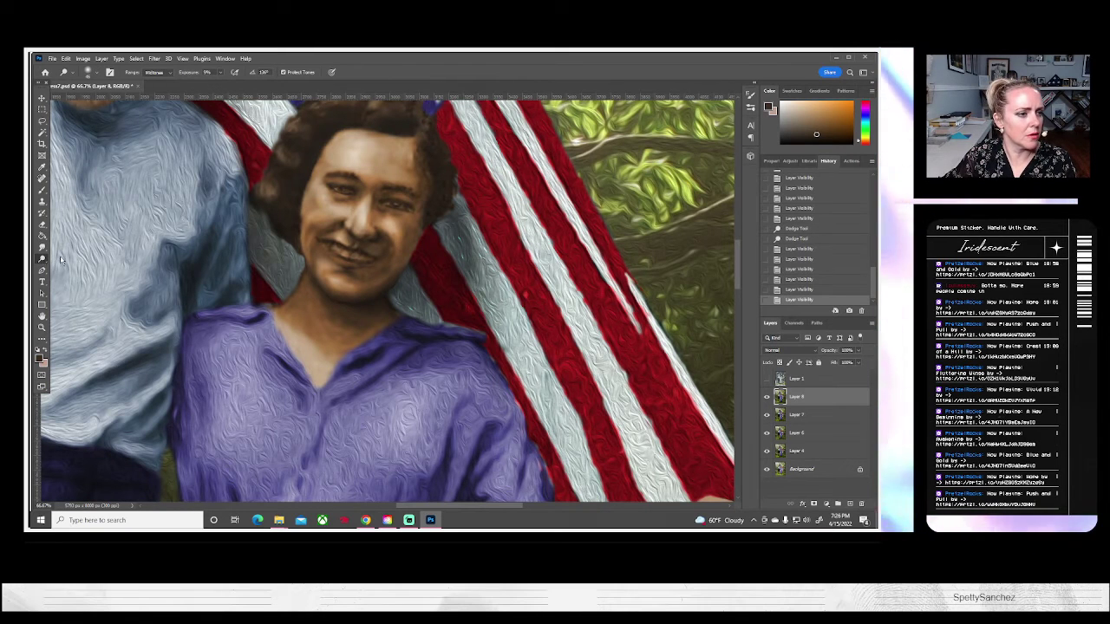
click(71, 268)
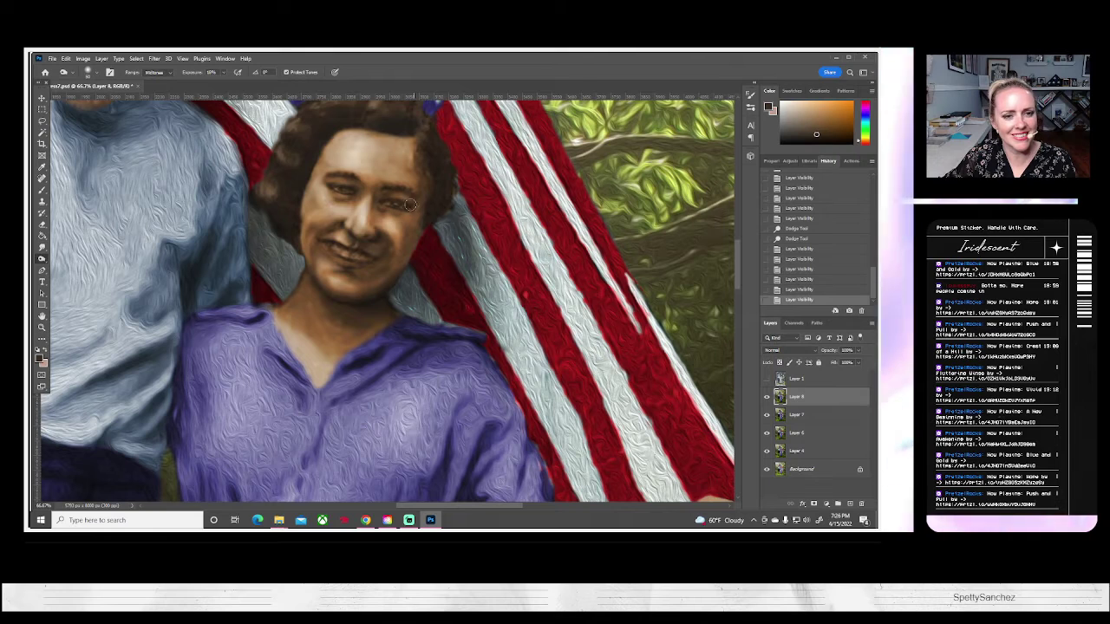
drag(410, 204, 411, 204)
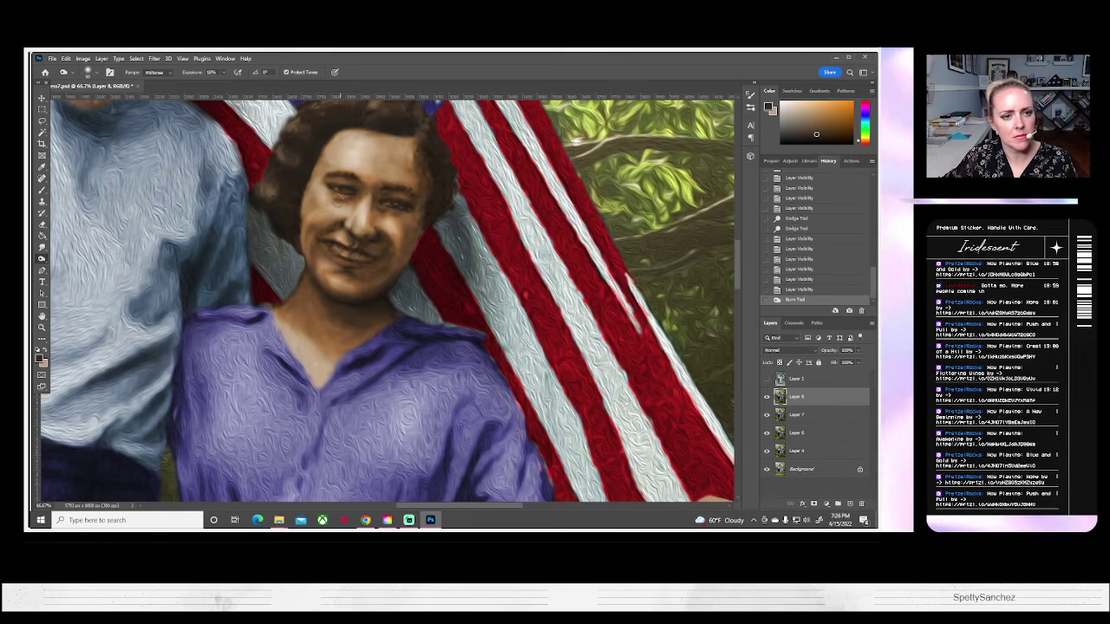
mouse_move(336, 193)
mouse_down()
mouse_move(326, 176)
mouse_move(345, 174)
mouse_up()
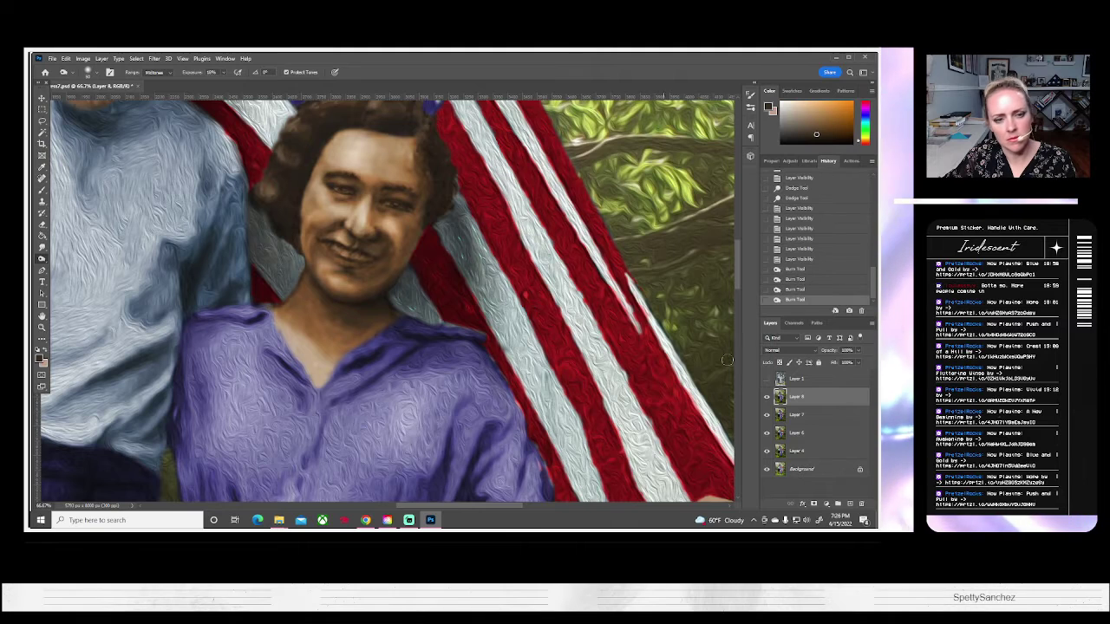
Compare the face with the reference photo, try a burn stroke at the brow nearer the man, and undo it.
click(766, 380)
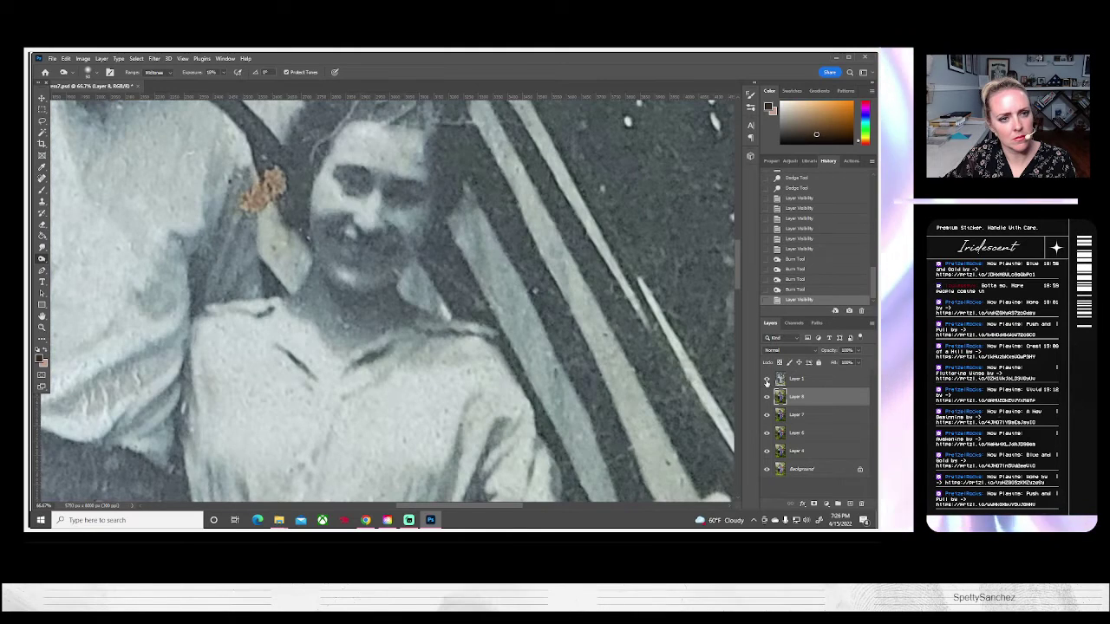
click(767, 380)
click(766, 379)
click(766, 380)
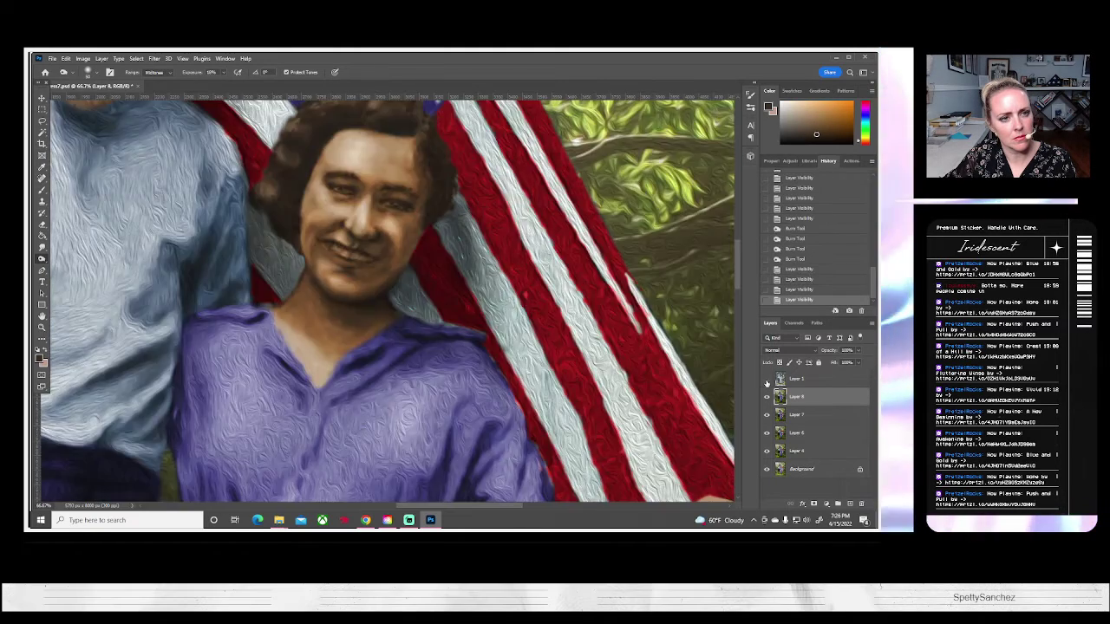
click(330, 181)
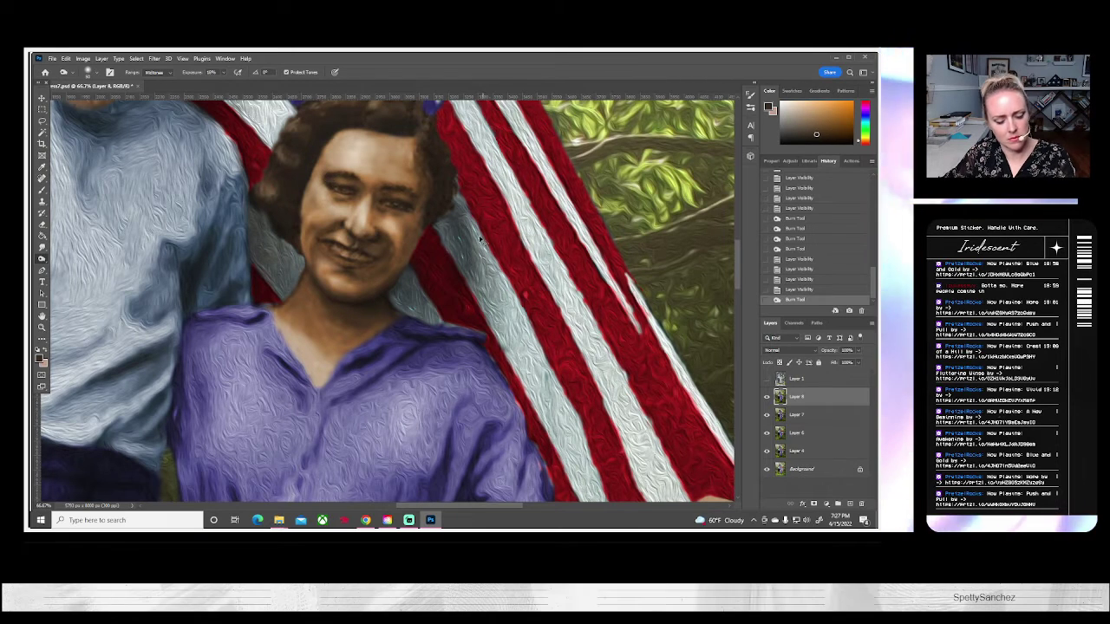
key(ctrl+z)
Reduce the burn brush size and darken the outer end of the brow nearer the man.
click(88, 71)
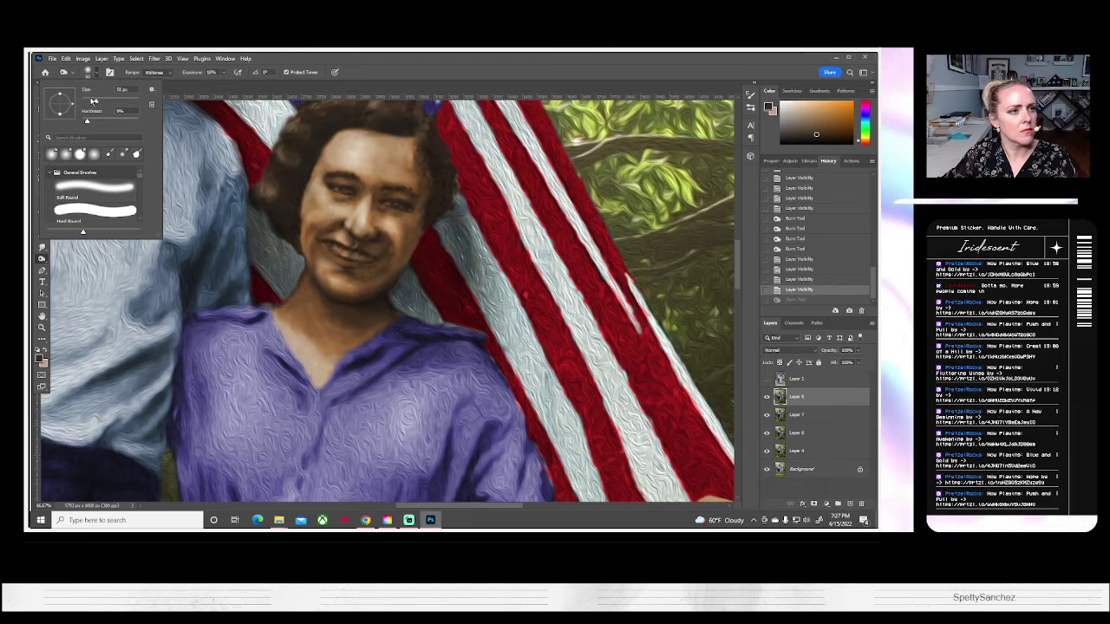
drag(92, 101, 87, 101)
key(Return)
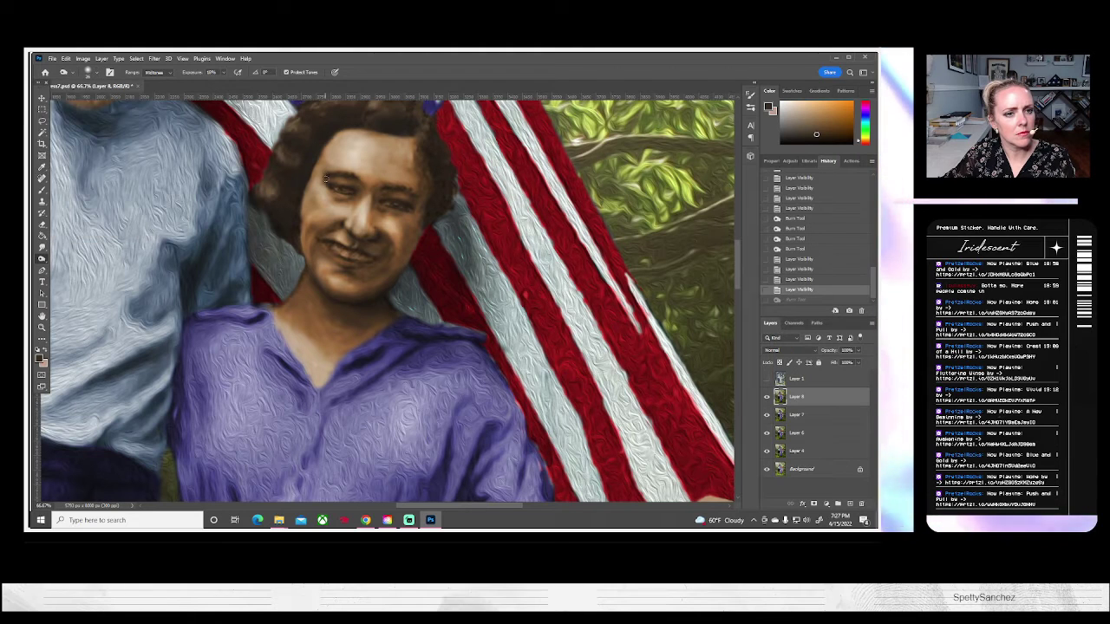
click(326, 177)
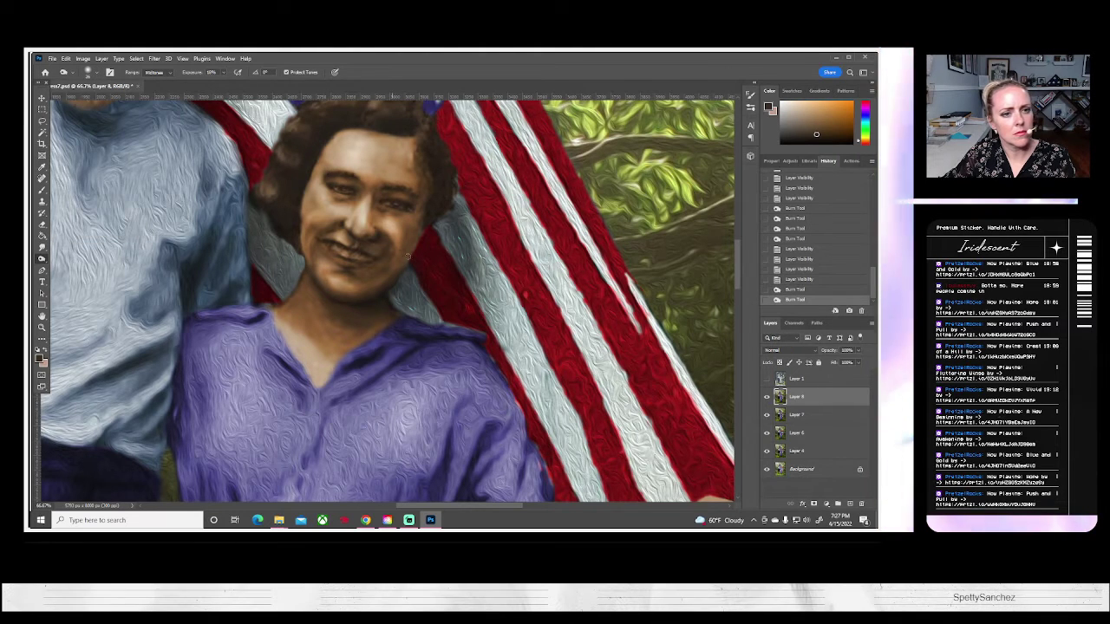
Compare the eyes with the reference photo and burn the outer corner of the eye nearer the man.
click(766, 378)
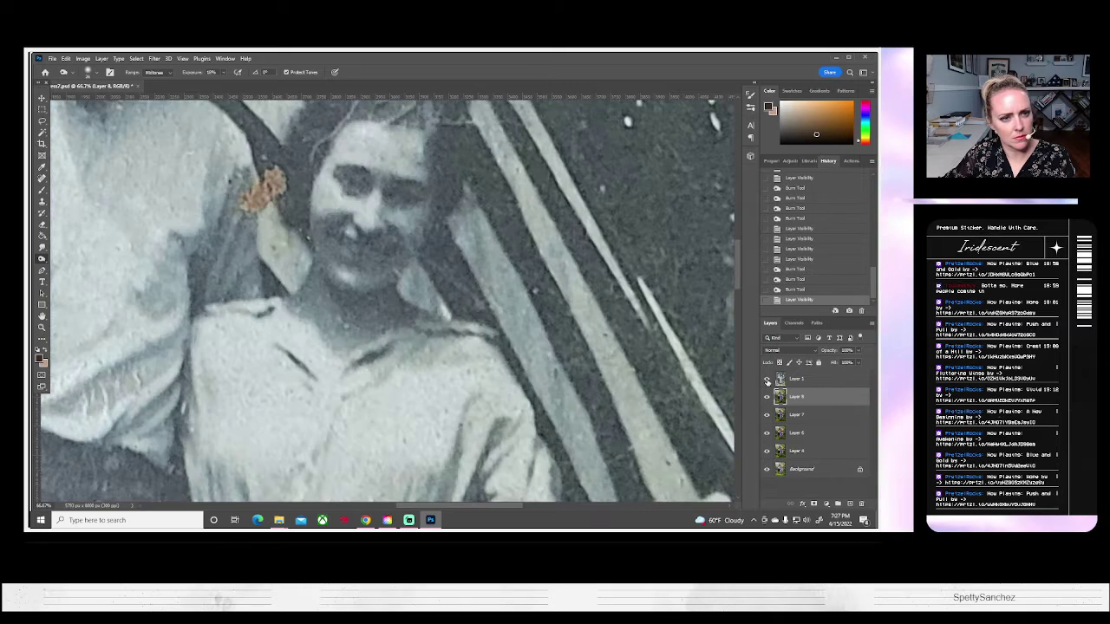
click(767, 379)
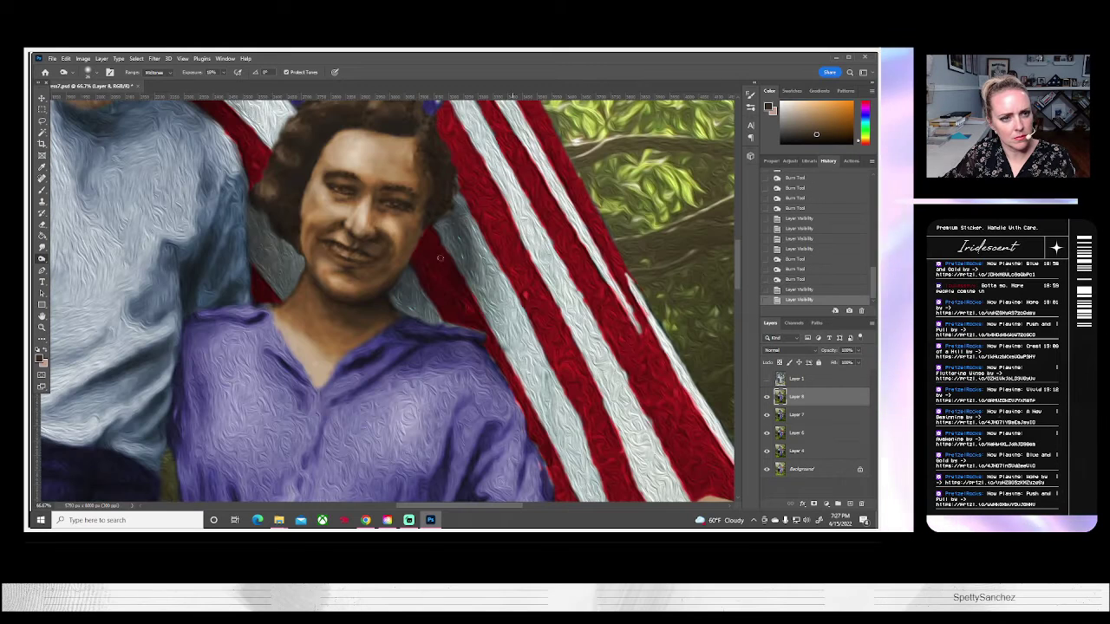
click(328, 187)
click(329, 191)
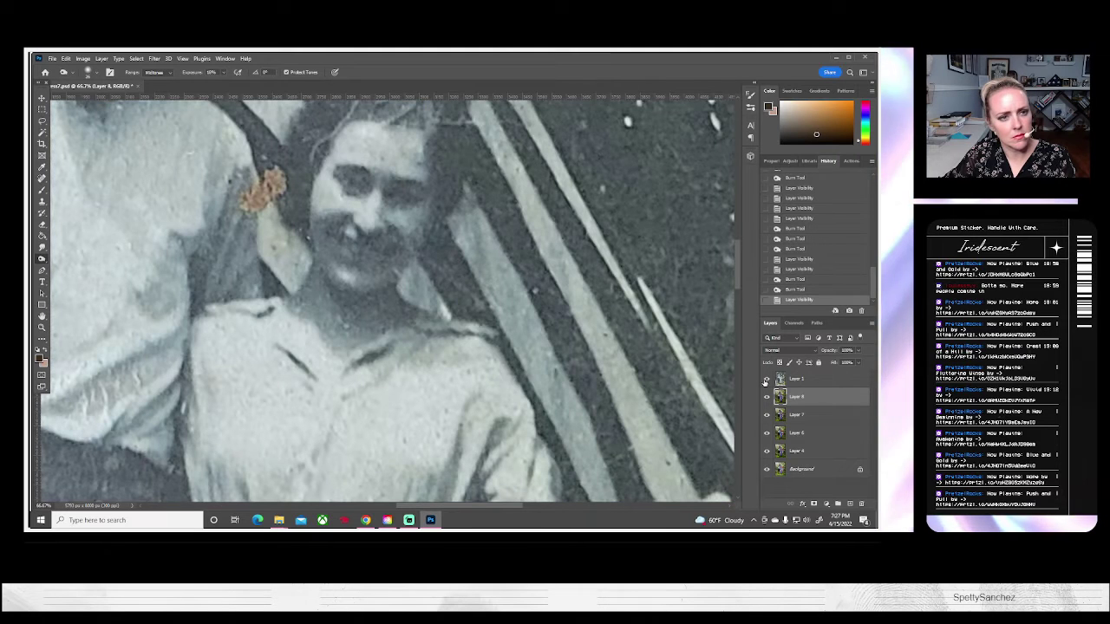
Compare with the reference photo again and burn the upper lid and socket nearer the man, down toward the nose.
click(766, 379)
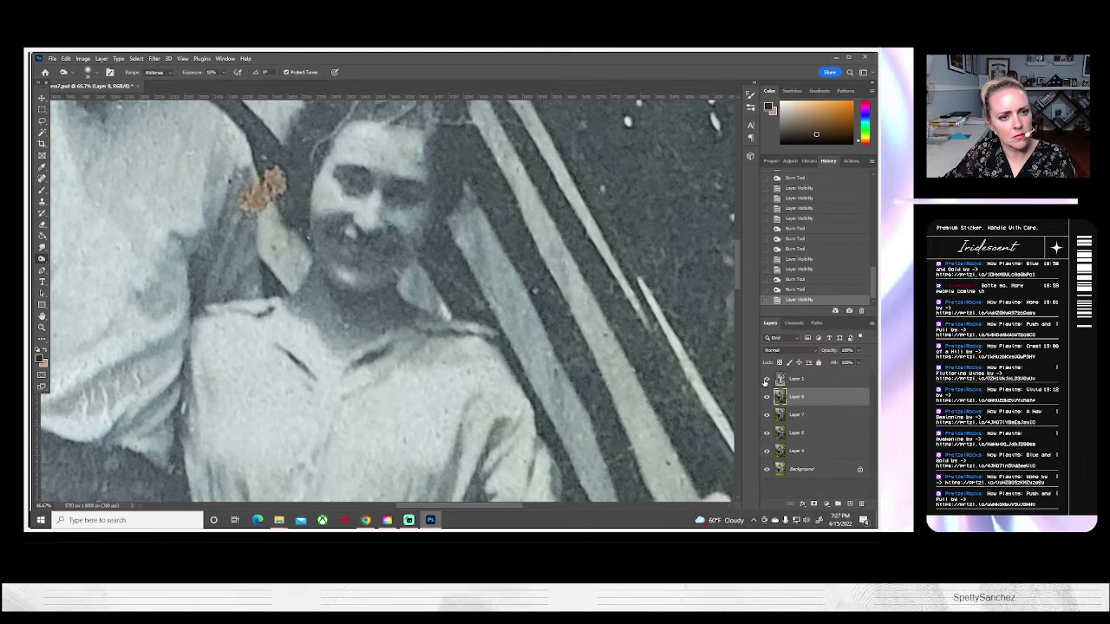
click(766, 379)
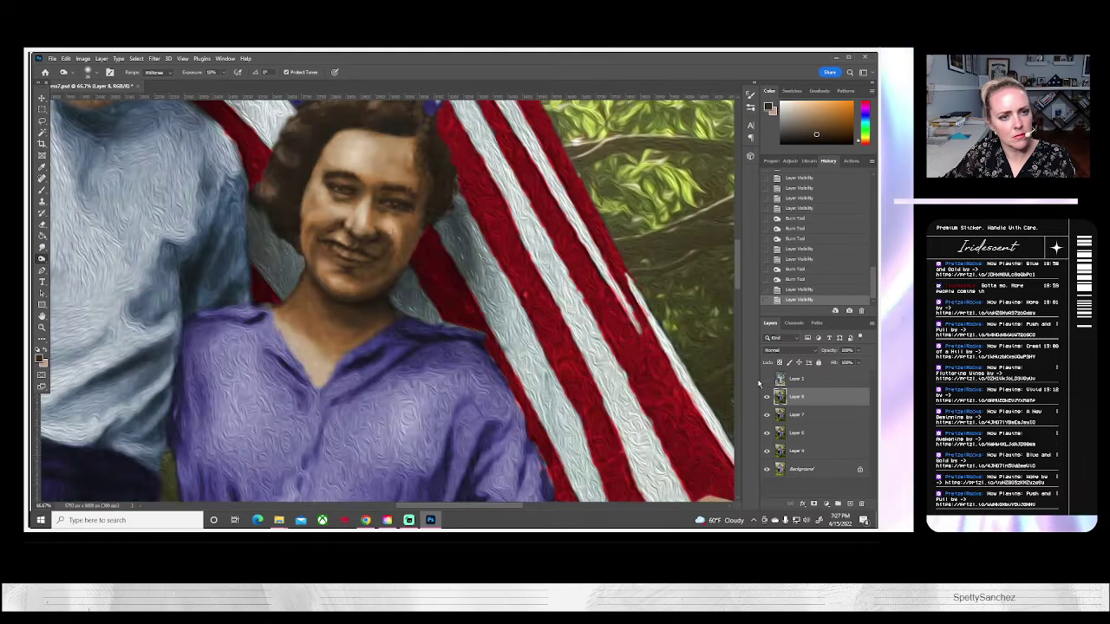
click(345, 186)
mouse_move(332, 180)
mouse_down()
mouse_move(351, 181)
mouse_move(357, 222)
mouse_up()
Compare the face with the reference photo and burn the eye farther from the man and the cheek edge beside it.
alt+click(766, 380)
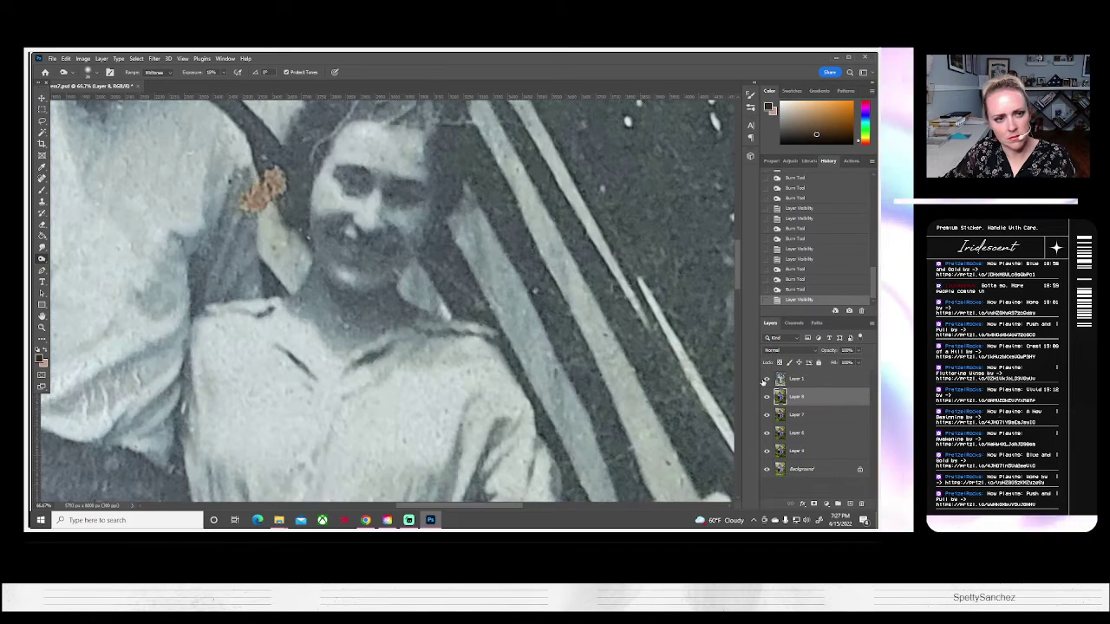
alt+click(766, 379)
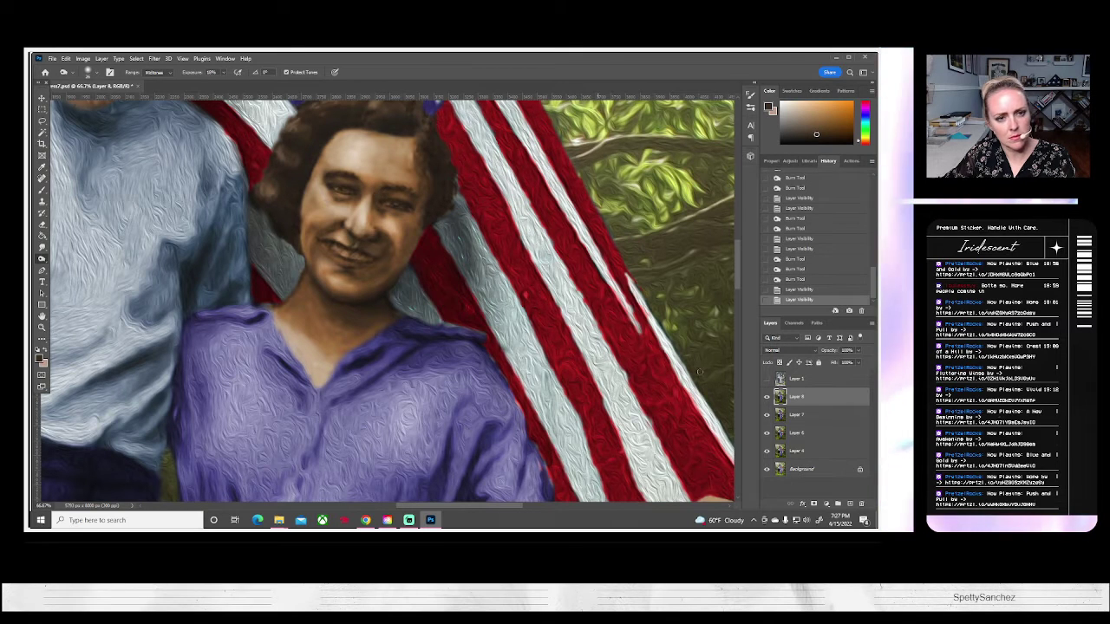
alt+click(767, 380)
alt+click(766, 380)
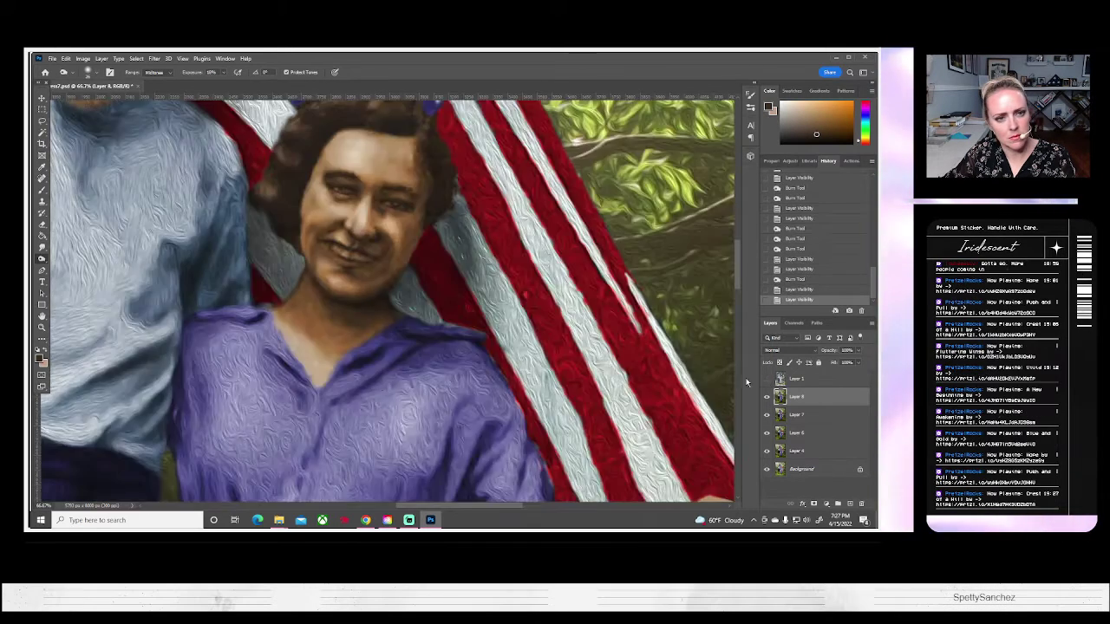
click(410, 206)
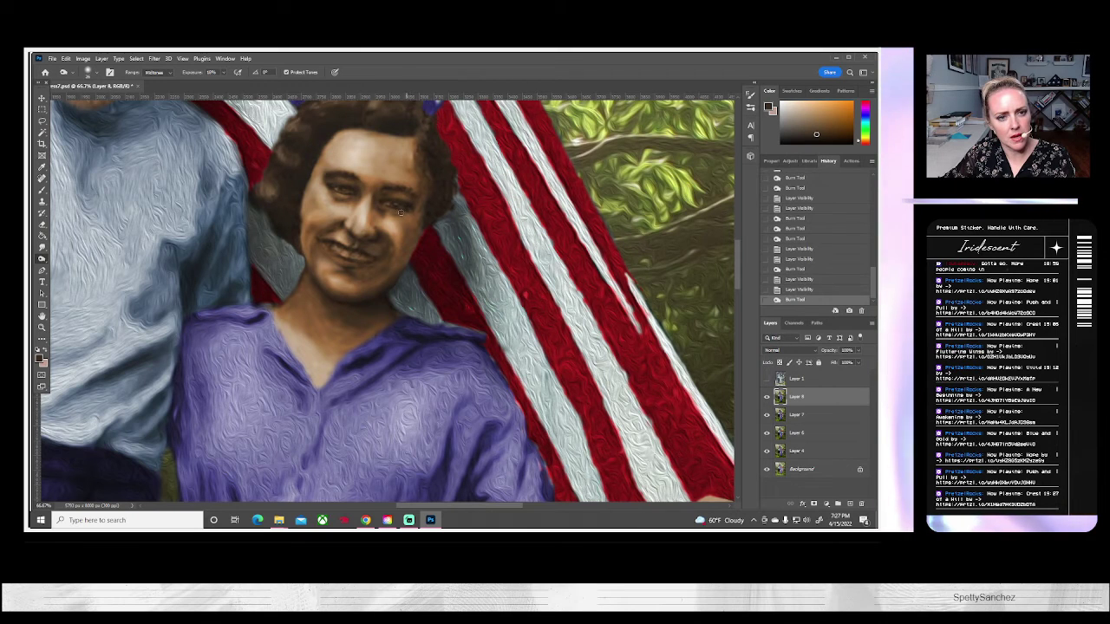
click(422, 224)
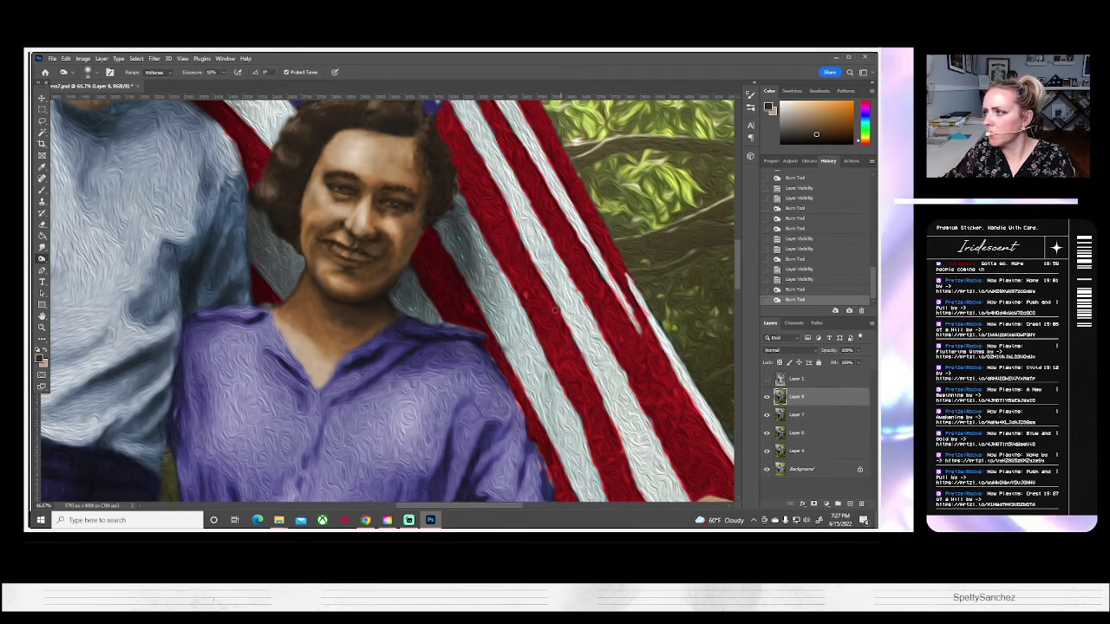
Check the retouching layer and the reference photo, and burn beneath the eye farther from the man from its outer corner inward.
click(766, 397)
click(766, 397)
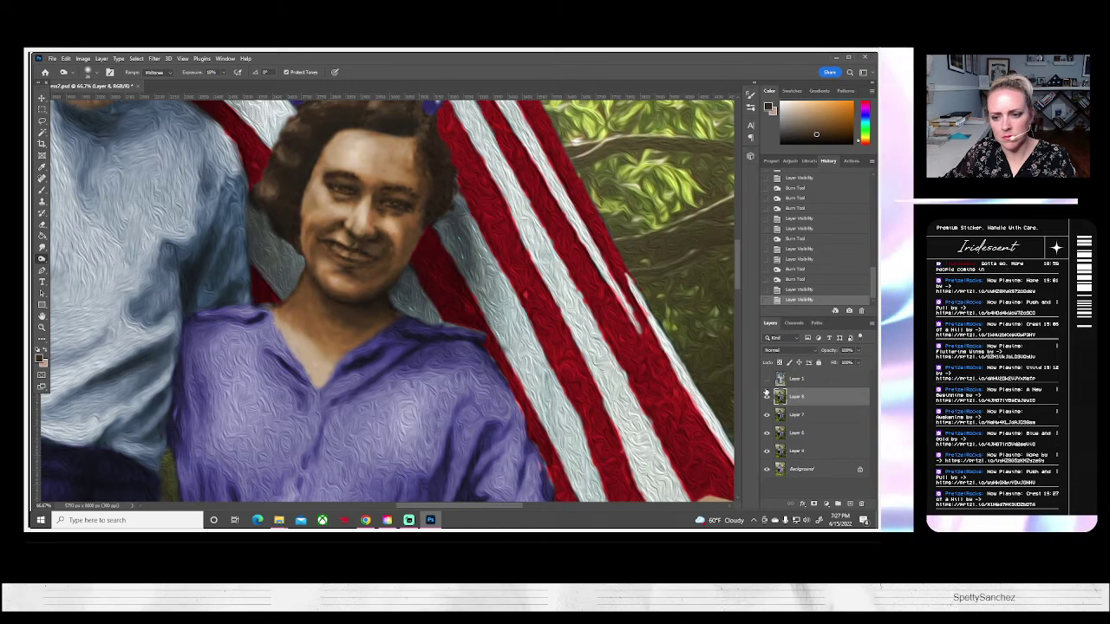
click(766, 380)
click(766, 380)
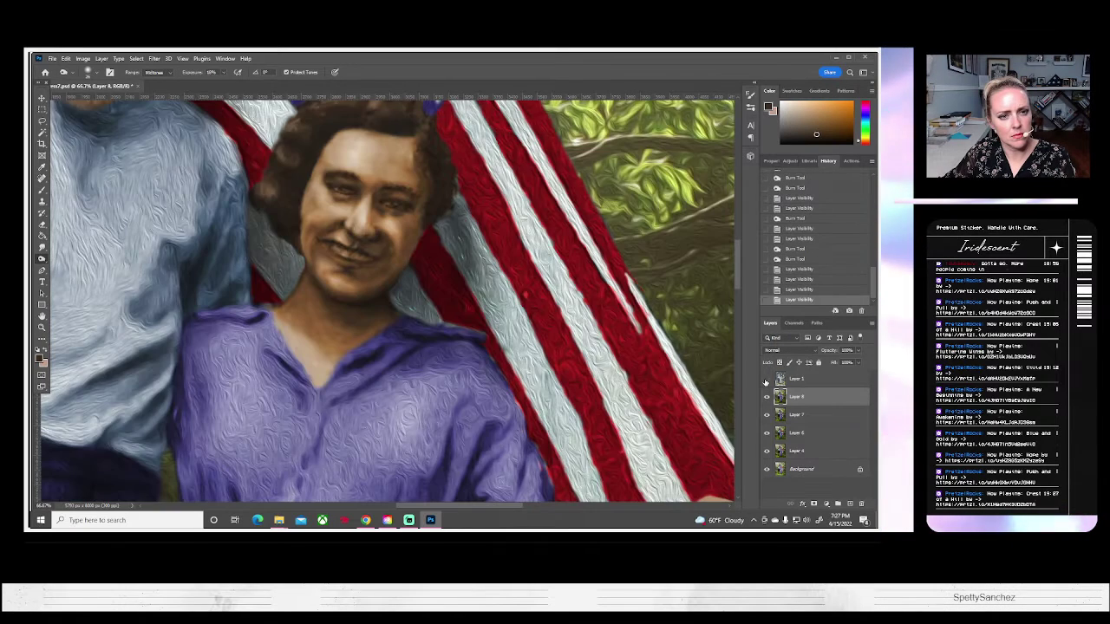
click(766, 380)
click(767, 380)
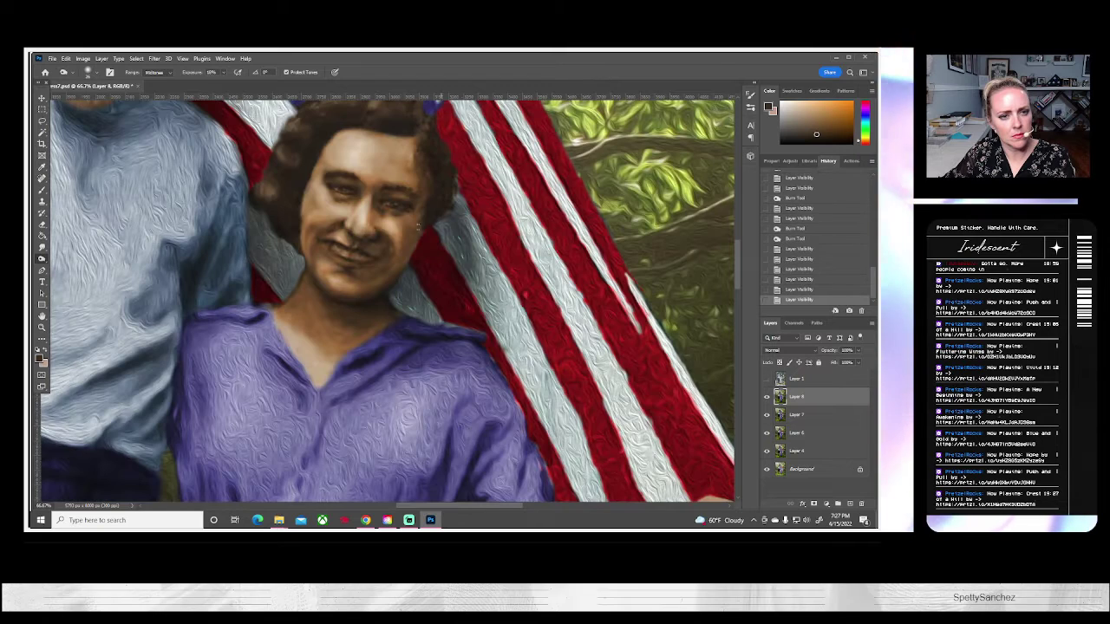
drag(414, 205, 403, 211)
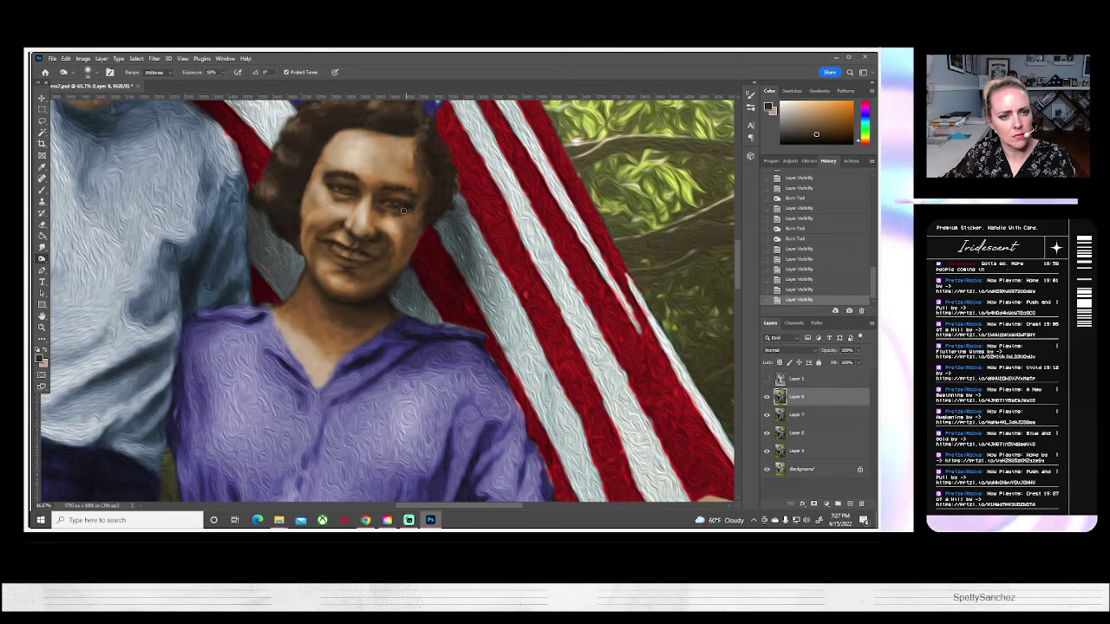
Compare with the reference photo and burn the inner corner of the eye farther from the man, beside the nose bridge.
click(766, 380)
click(767, 380)
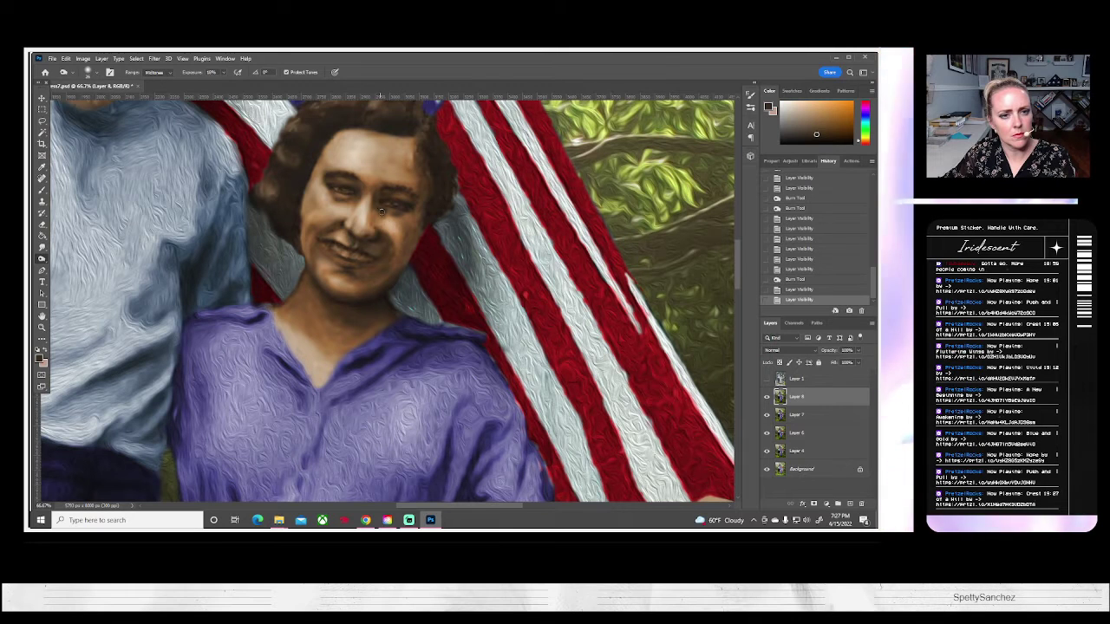
click(381, 210)
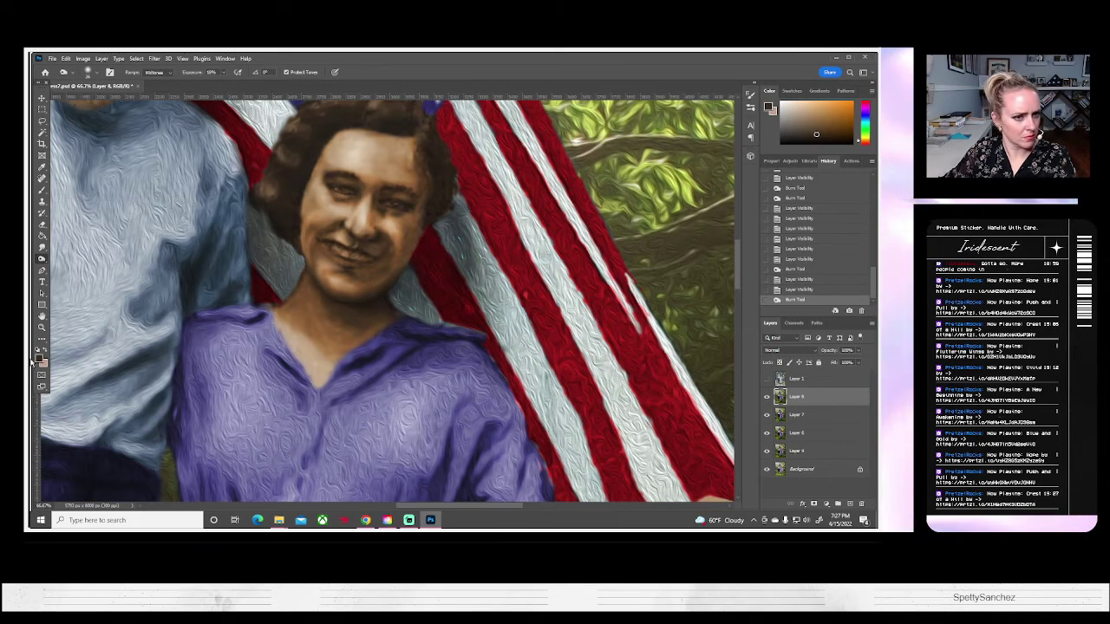
Fit the whole picture in view and compare the colorized couple with the reference photo.
click(42, 327)
click(299, 72)
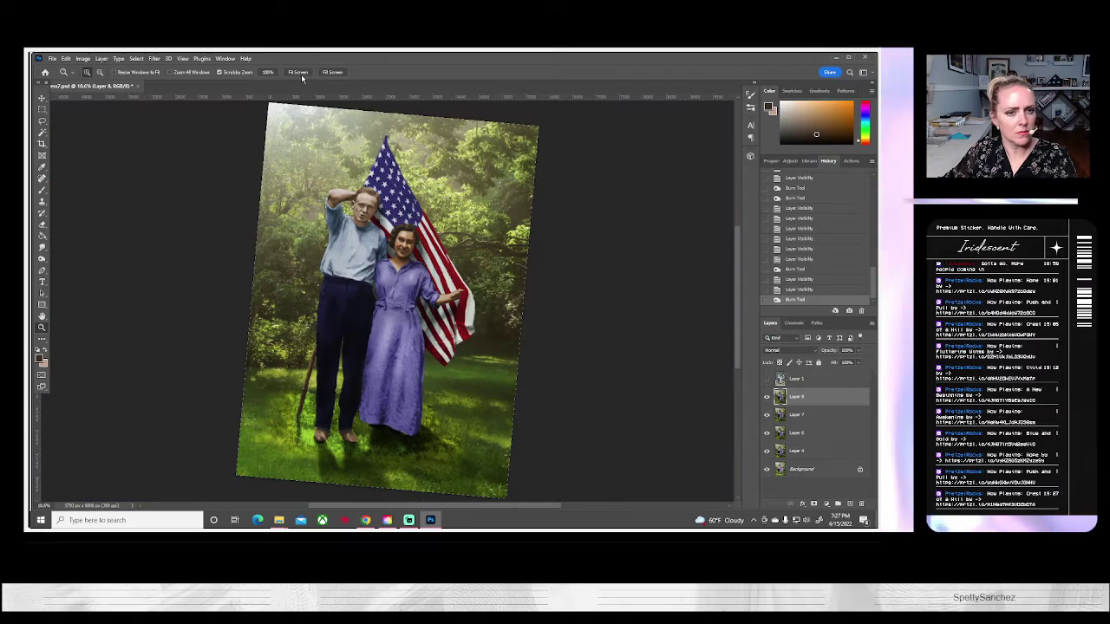
click(766, 380)
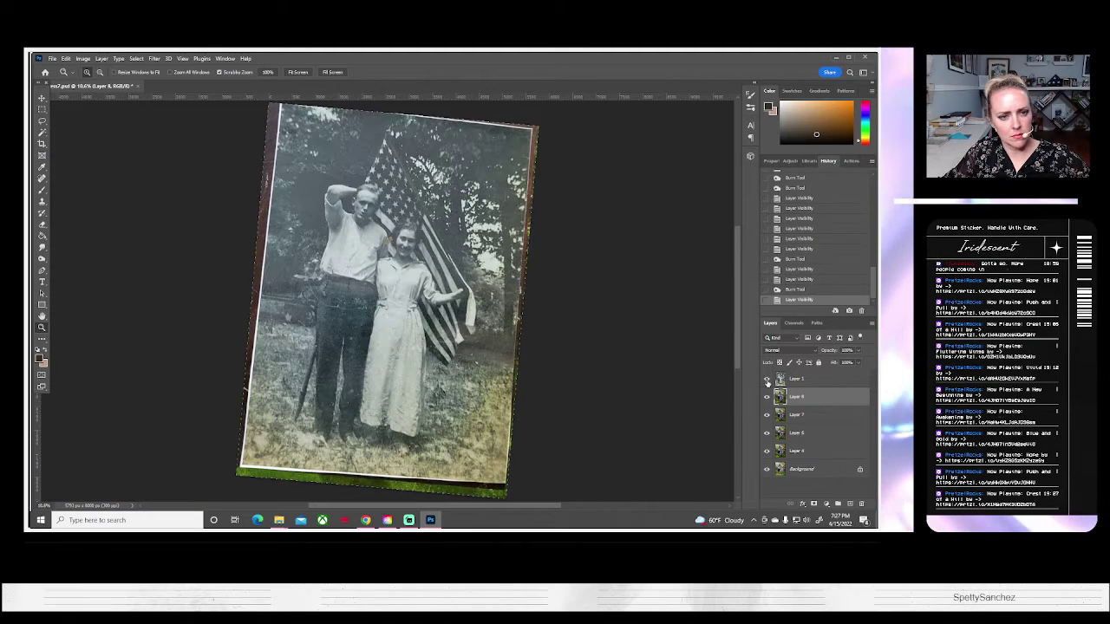
click(766, 380)
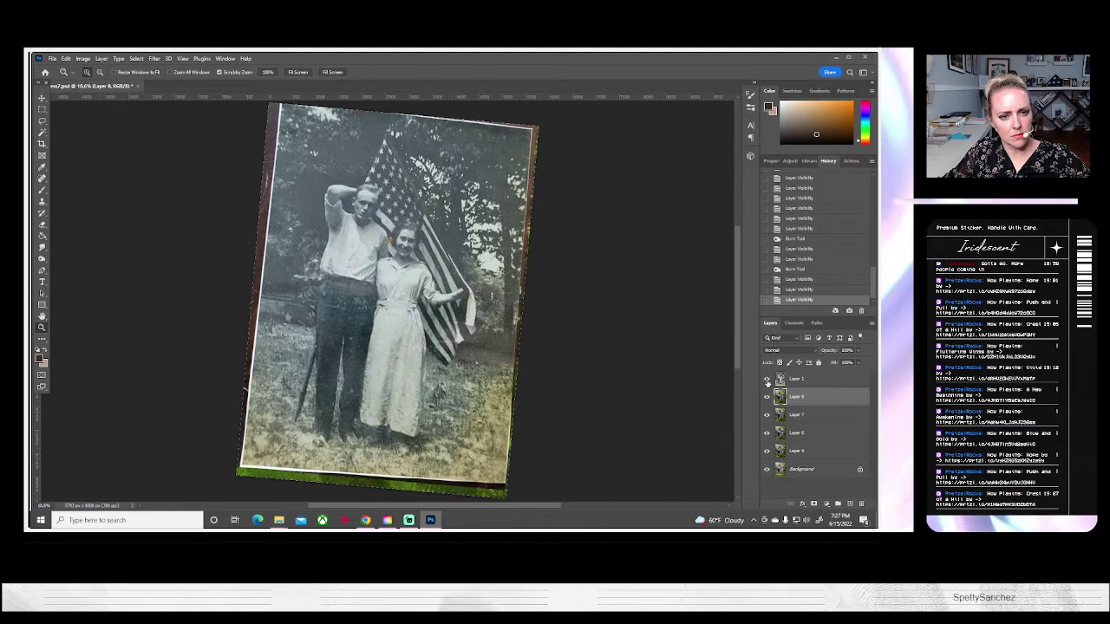
click(766, 380)
click(766, 379)
click(767, 380)
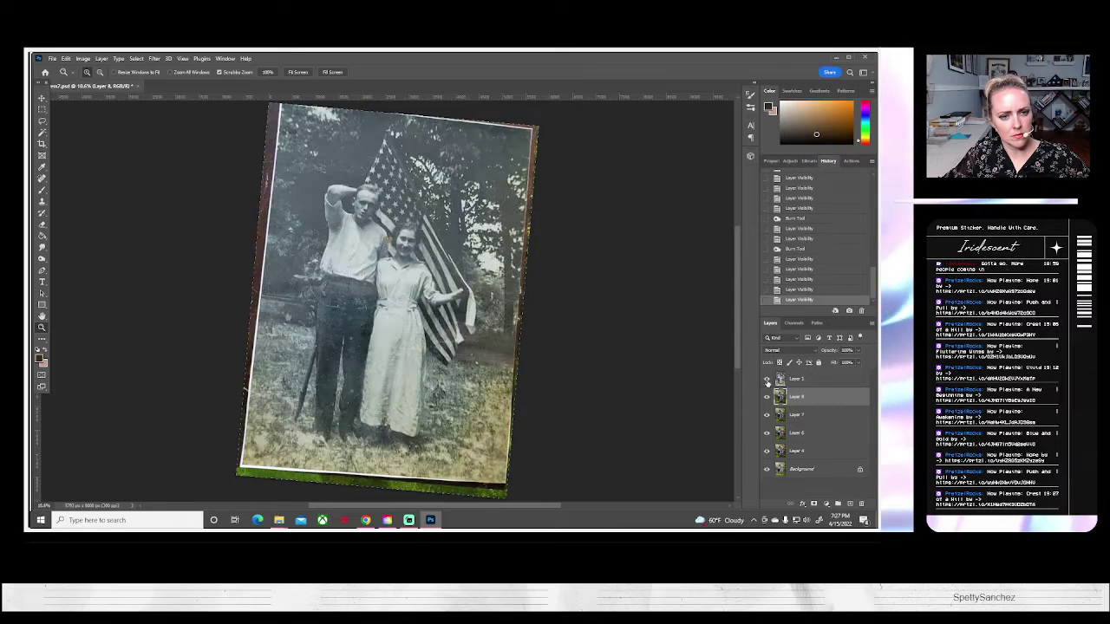
click(766, 380)
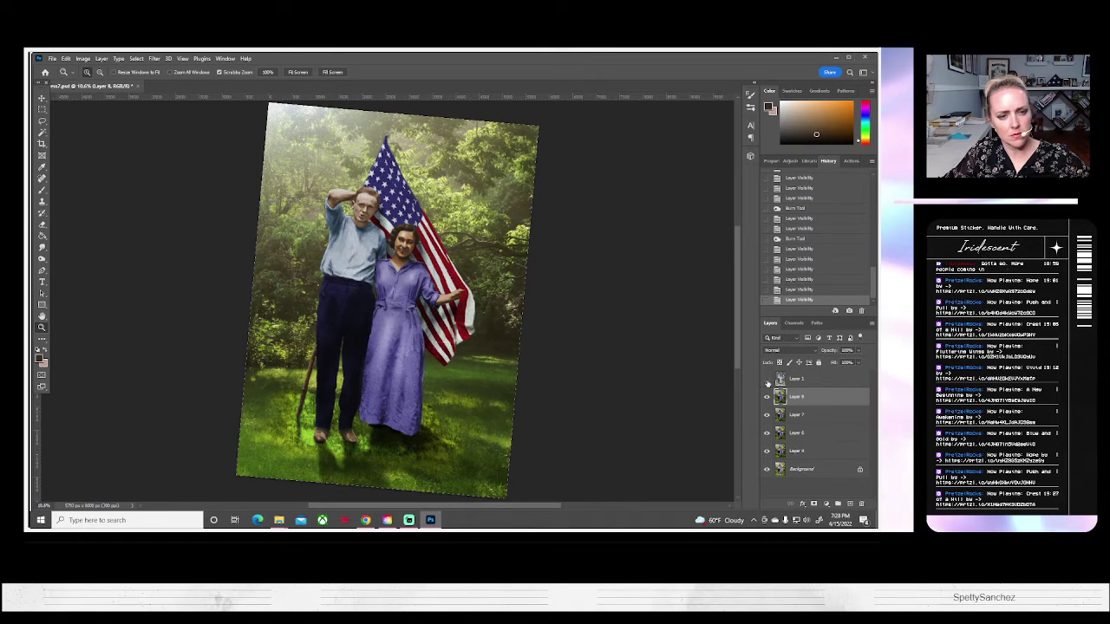
click(767, 380)
click(766, 380)
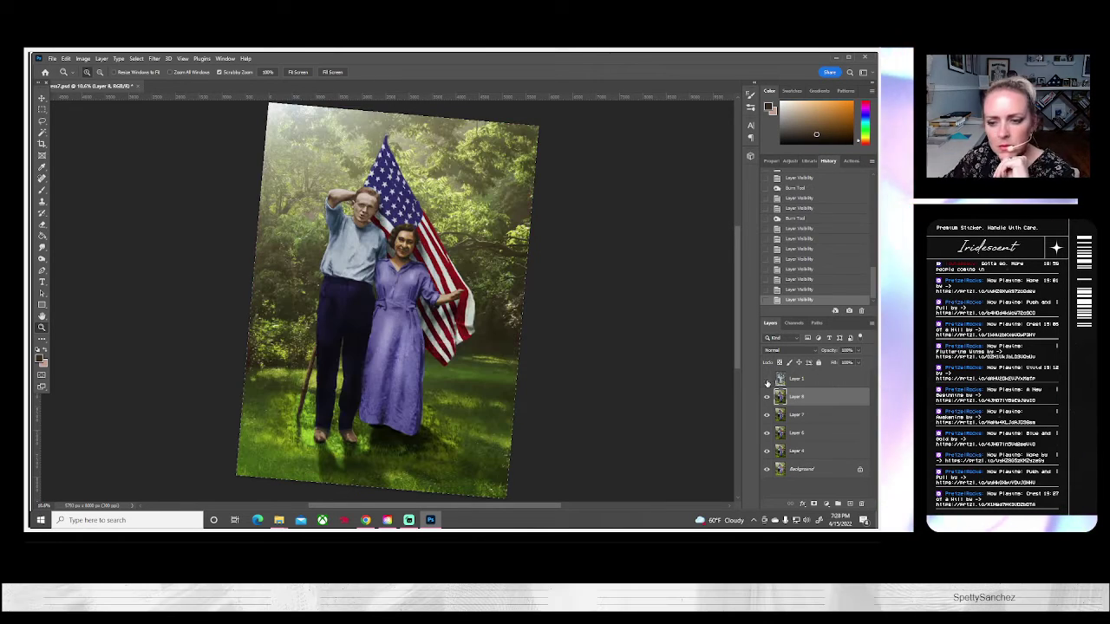
click(766, 379)
click(766, 380)
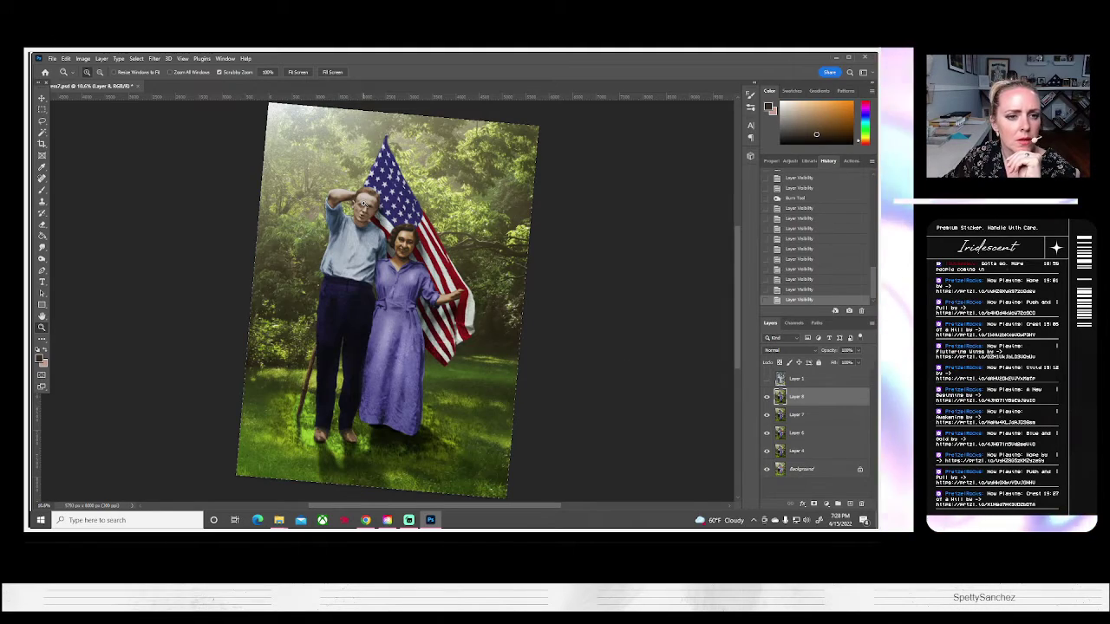
Smudge the skin of the woman's outstretched forearm and hand holding the flag to blend the painted texture.
drag(411, 262, 411, 262)
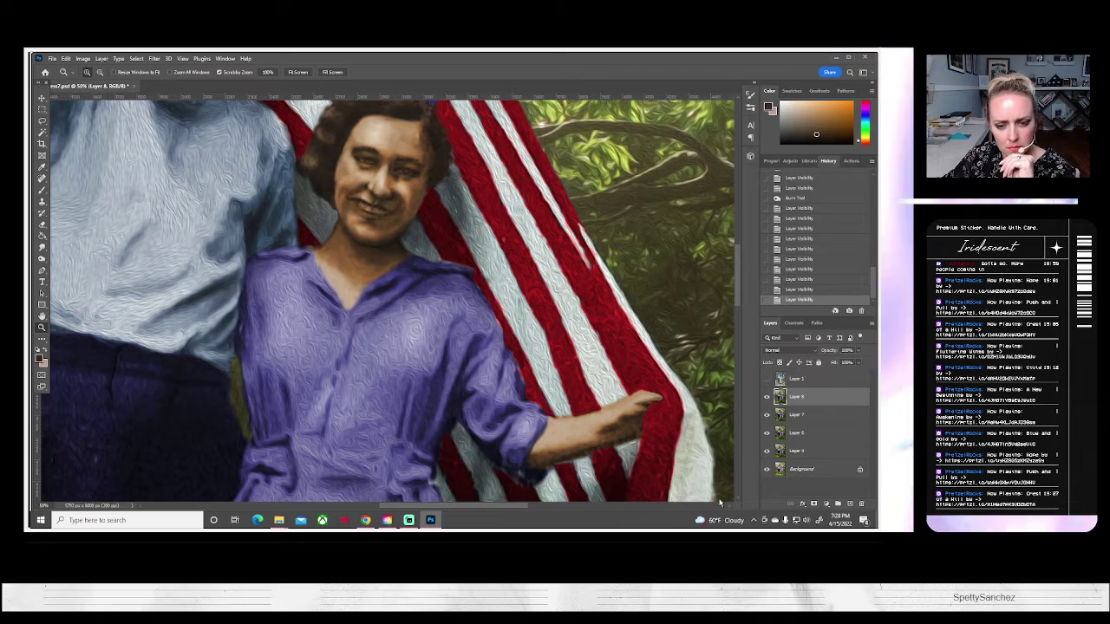
click(42, 248)
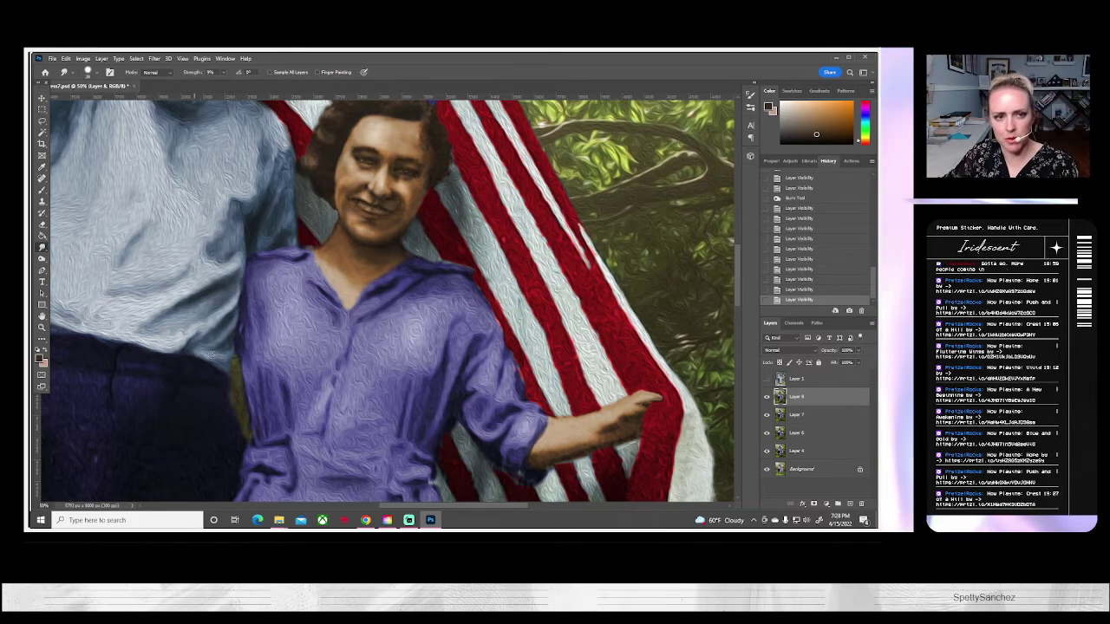
drag(361, 363, 236, 227)
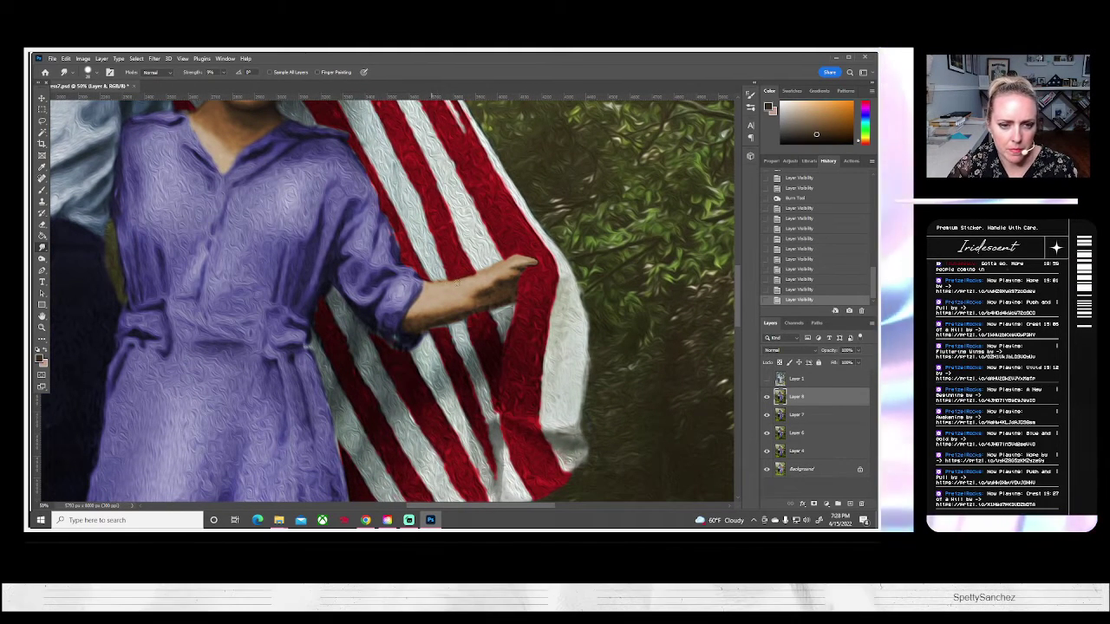
mouse_move(475, 279)
mouse_down()
mouse_move(524, 262)
mouse_move(513, 268)
mouse_up()
drag(513, 268, 520, 268)
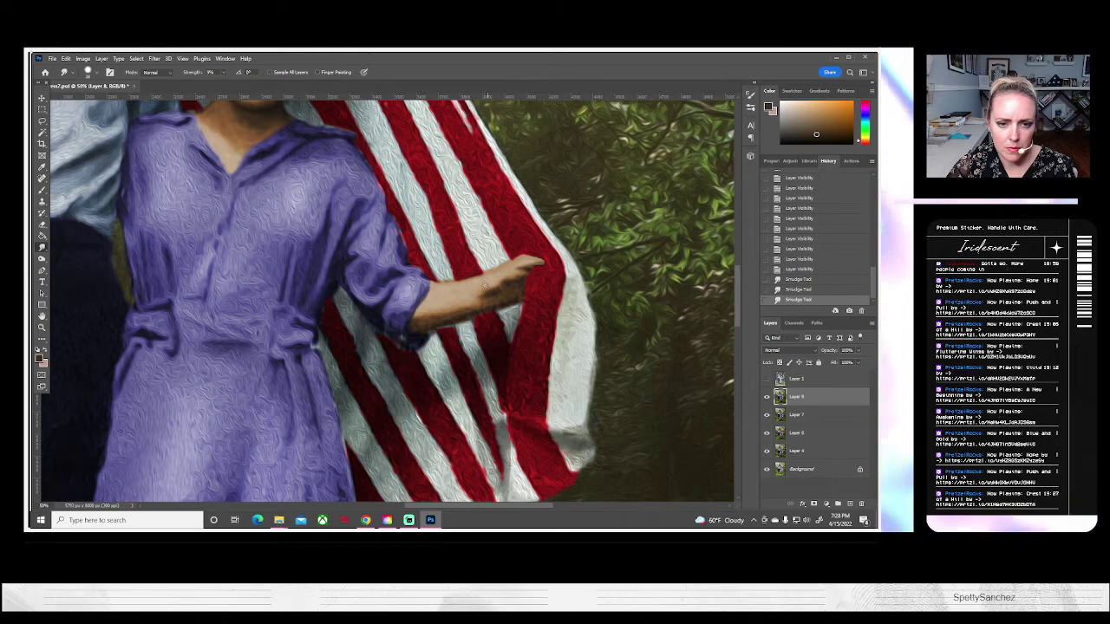
drag(496, 291, 488, 304)
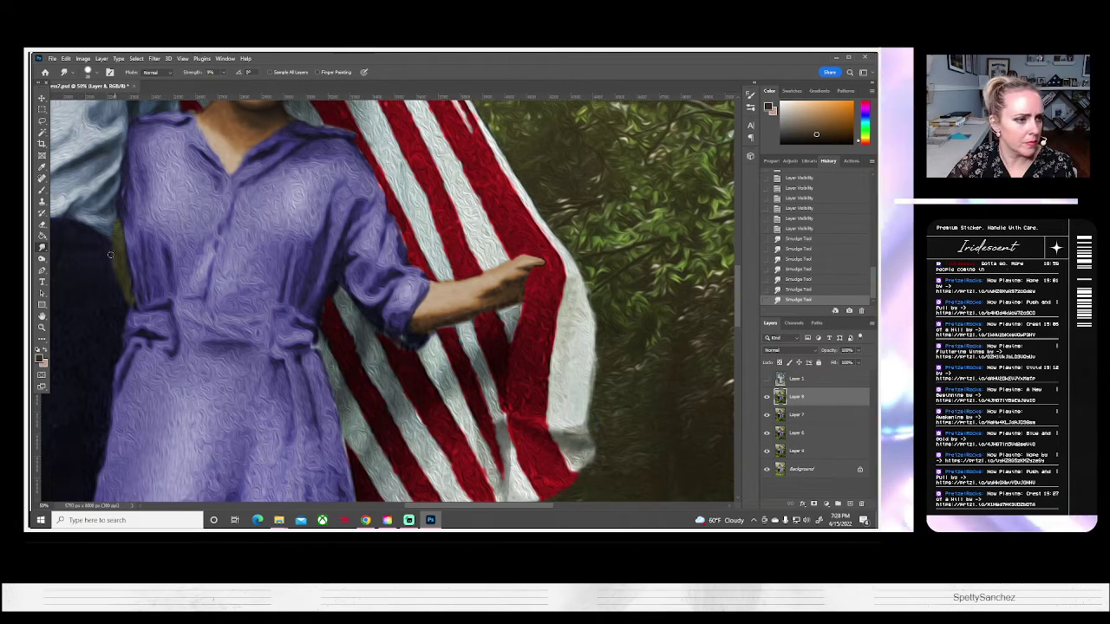
Burn the underside of the woman's outstretched forearm from the sleeve cuff, using the midtones range.
click(42, 259)
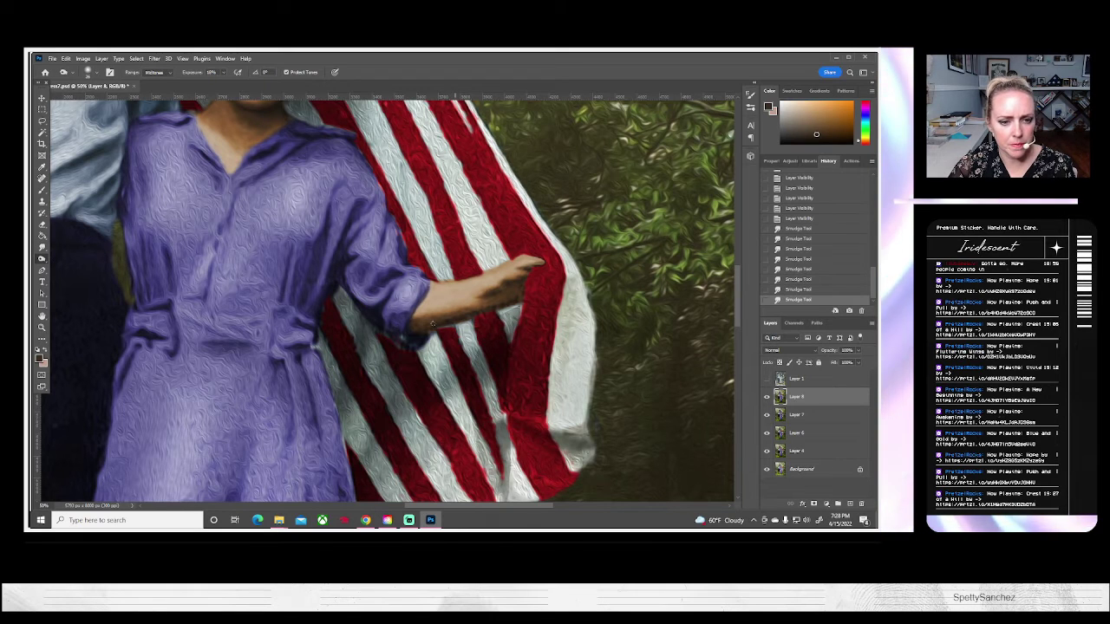
mouse_move(444, 314)
mouse_down()
mouse_move(490, 307)
mouse_move(420, 320)
mouse_up()
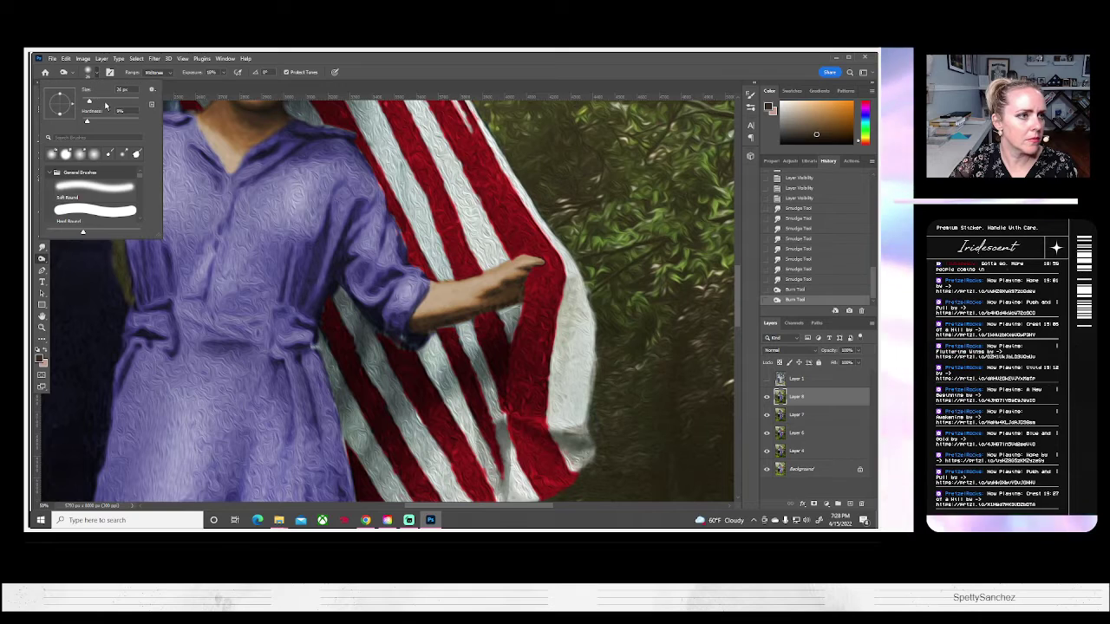
click(95, 73)
mouse_move(414, 323)
mouse_down()
mouse_move(501, 300)
mouse_move(452, 289)
mouse_up()
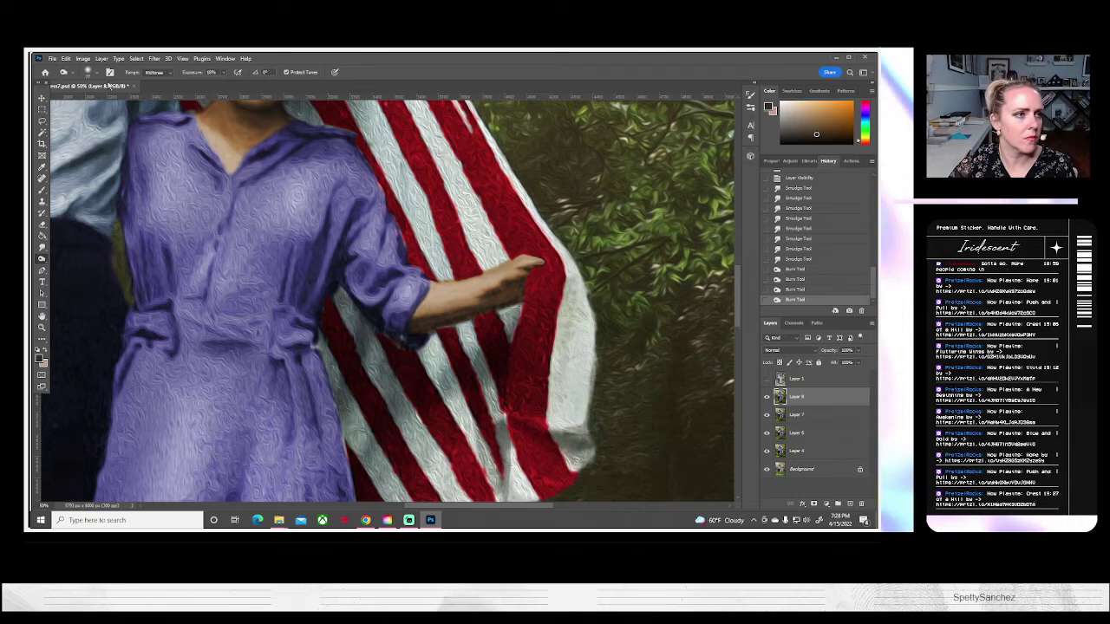
Burn the fingers and wrist area of the woman's hand holding the flag, comparing the last stroke with and without it.
click(89, 72)
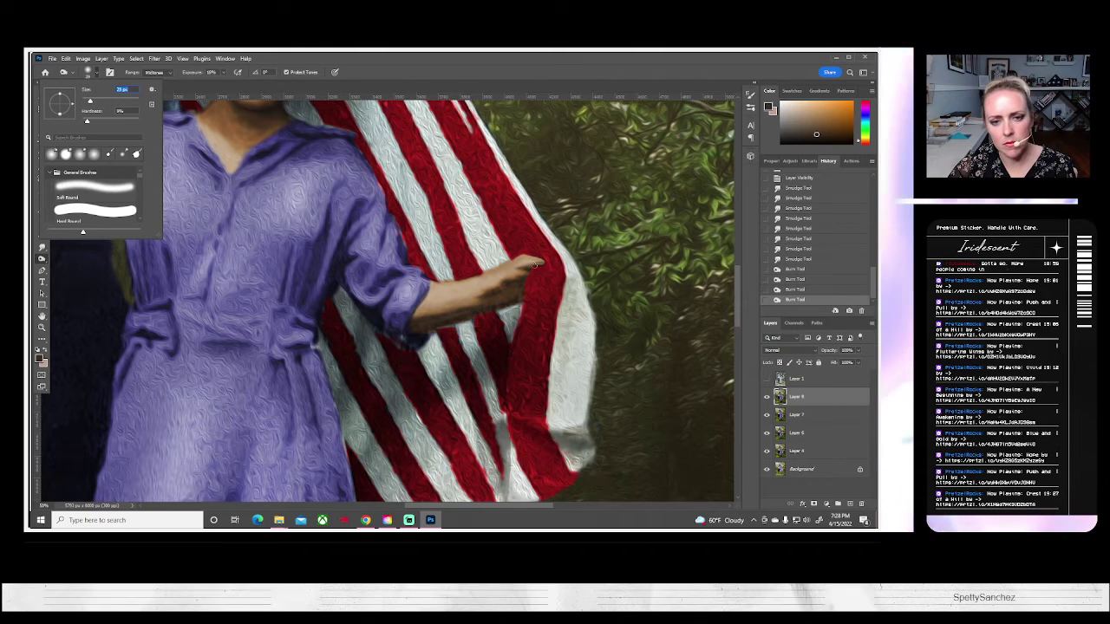
key(Return)
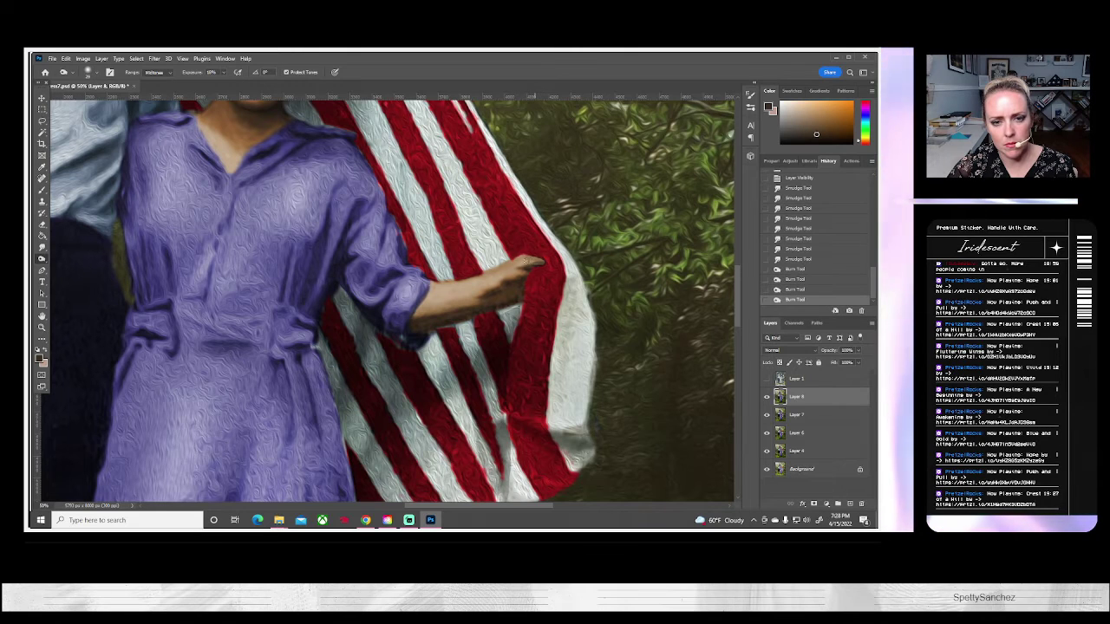
click(525, 261)
click(475, 276)
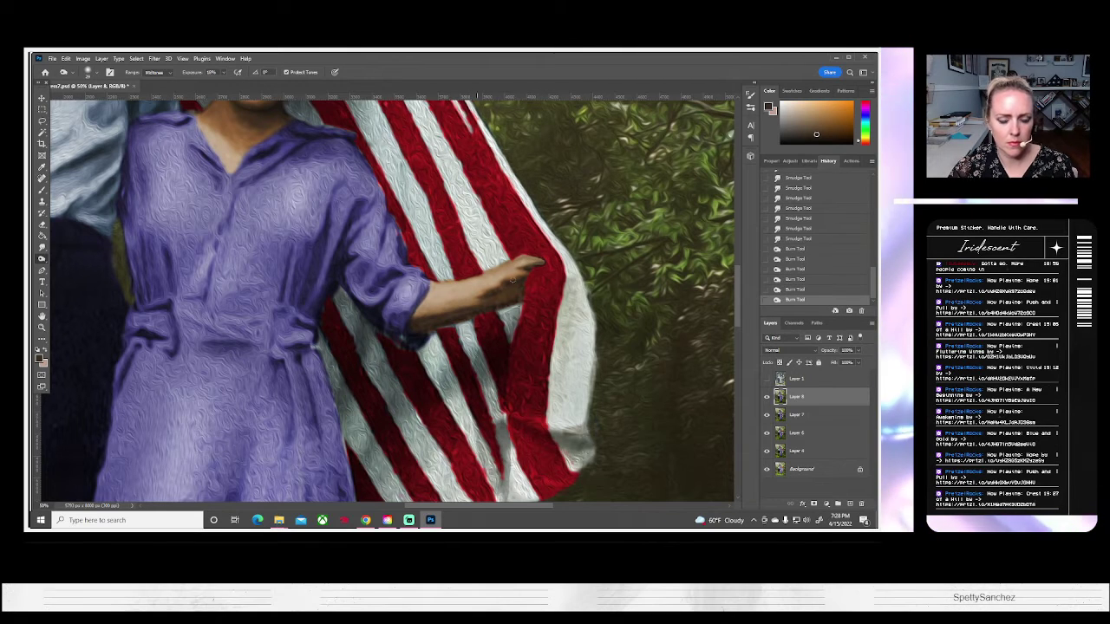
key(ctrl+z)
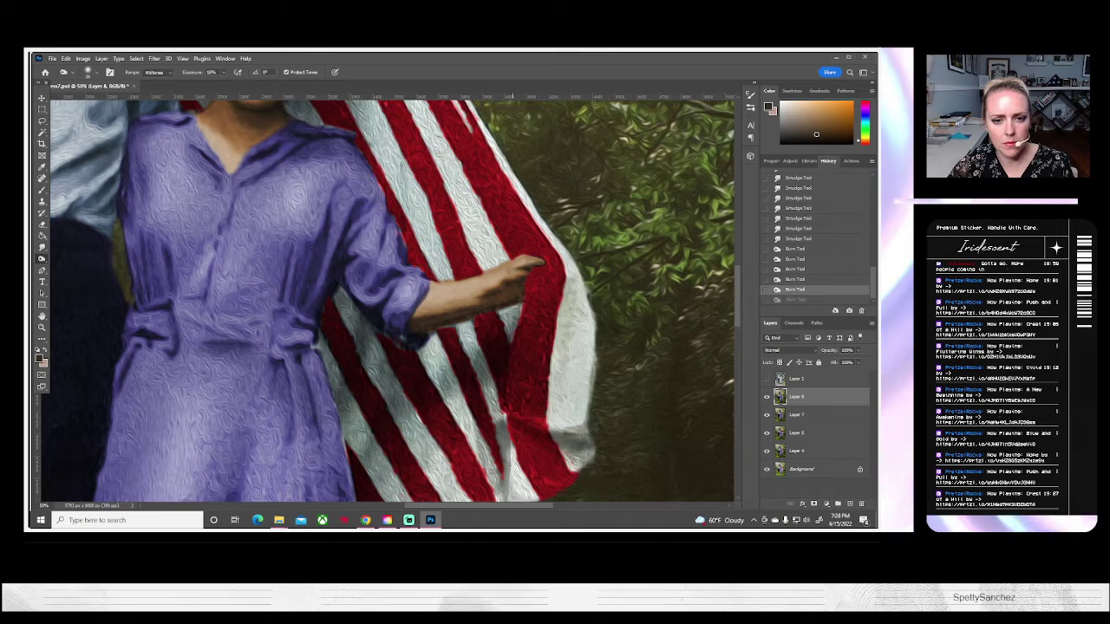
key(ctrl+shift+z)
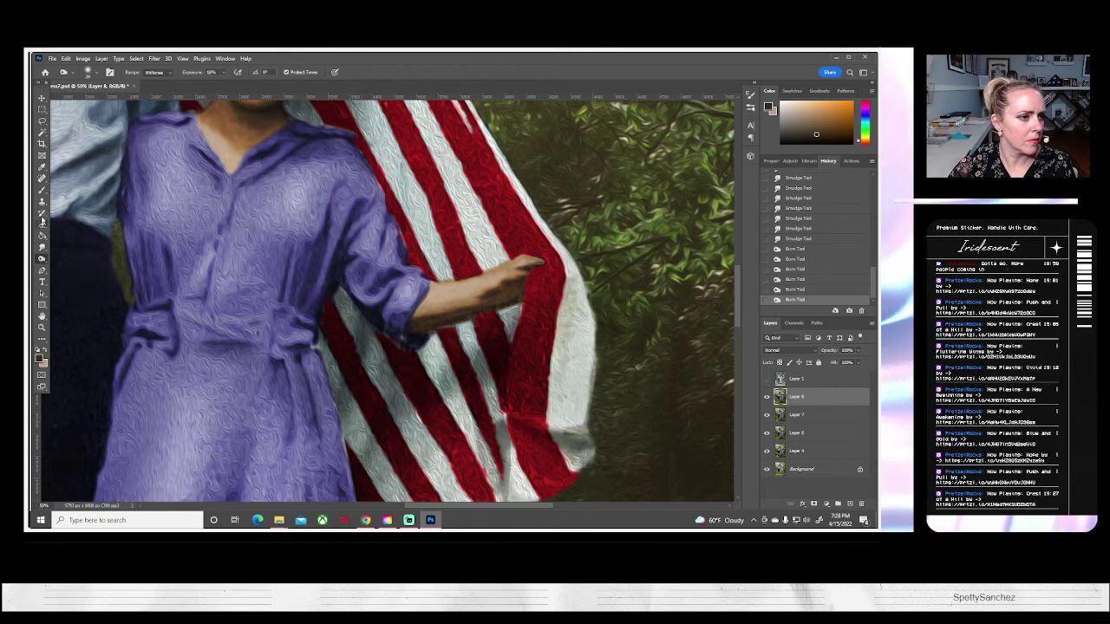
Sample the skin tone of the woman's outstretched forearm and brush it along the upper forearm toward the wrist.
click(42, 189)
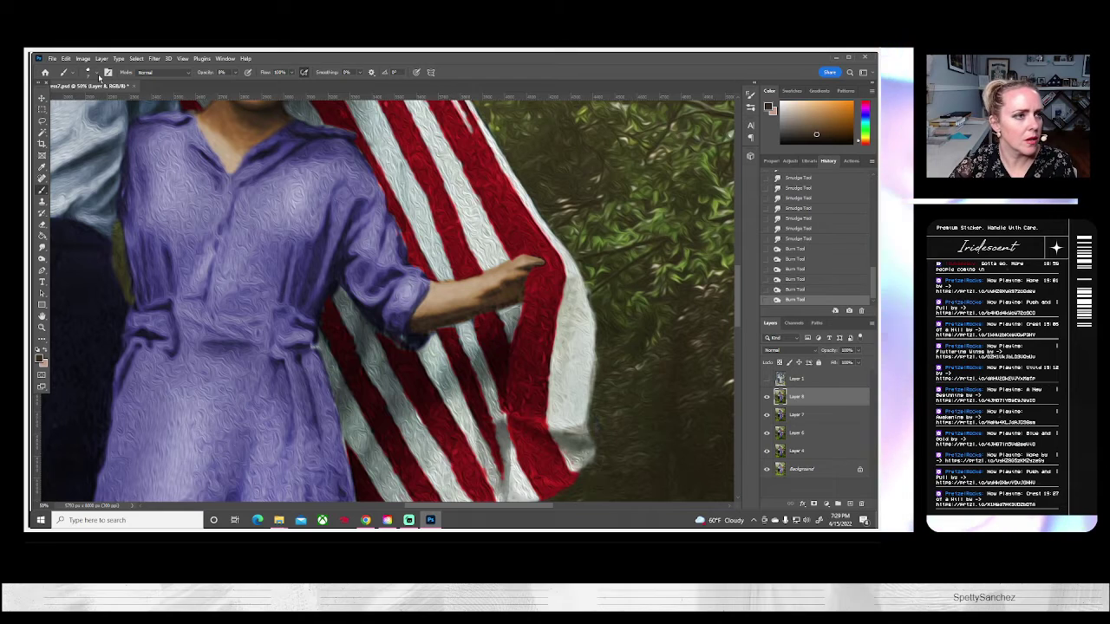
click(96, 73)
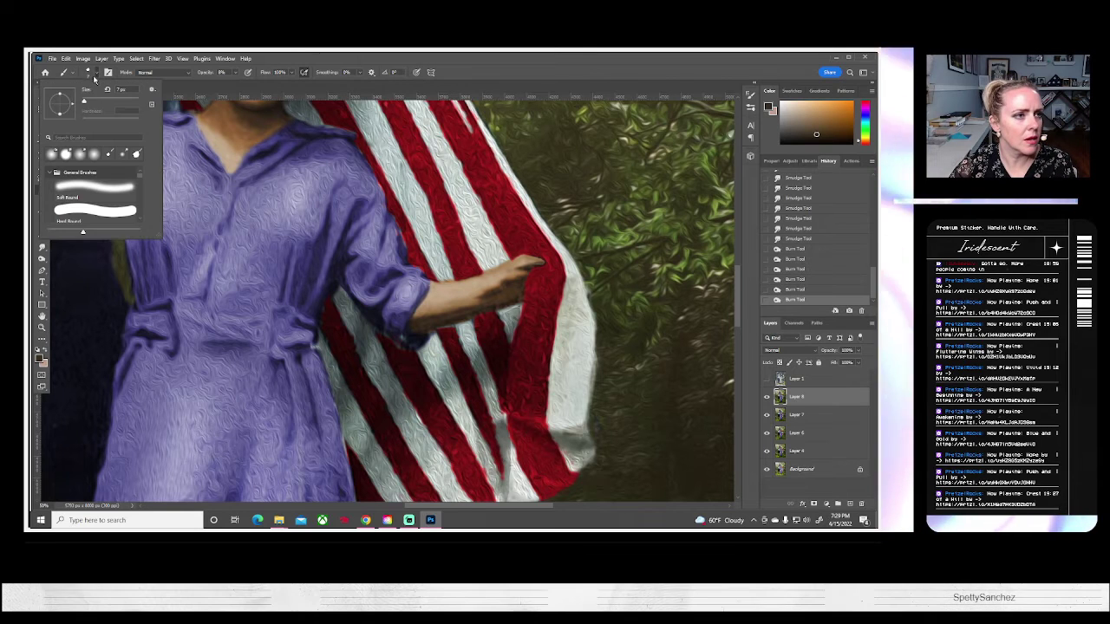
alt+click(449, 295)
drag(449, 294, 485, 283)
drag(453, 292, 472, 287)
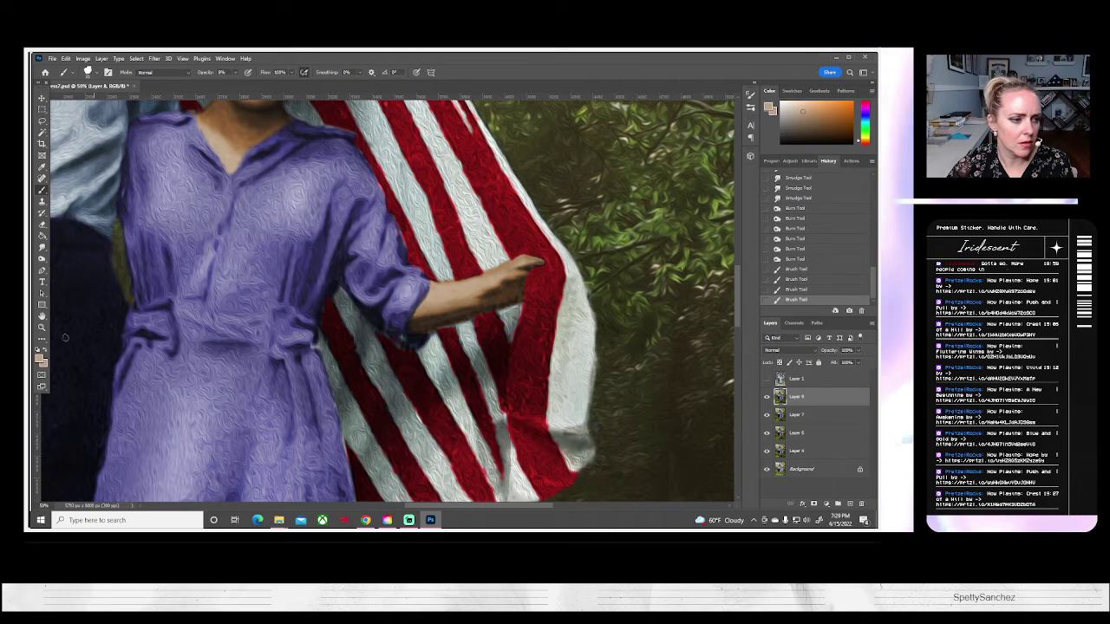
Choose a lighter skin tone as the foreground color and brush highlights along the upper forearm up to the fingers.
click(40, 359)
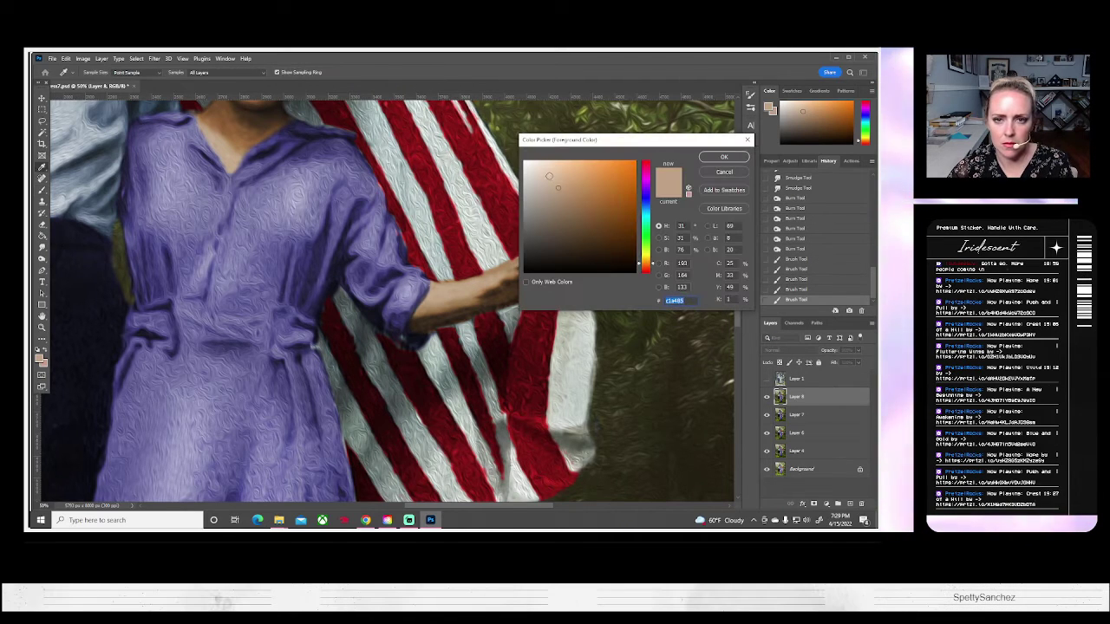
click(727, 158)
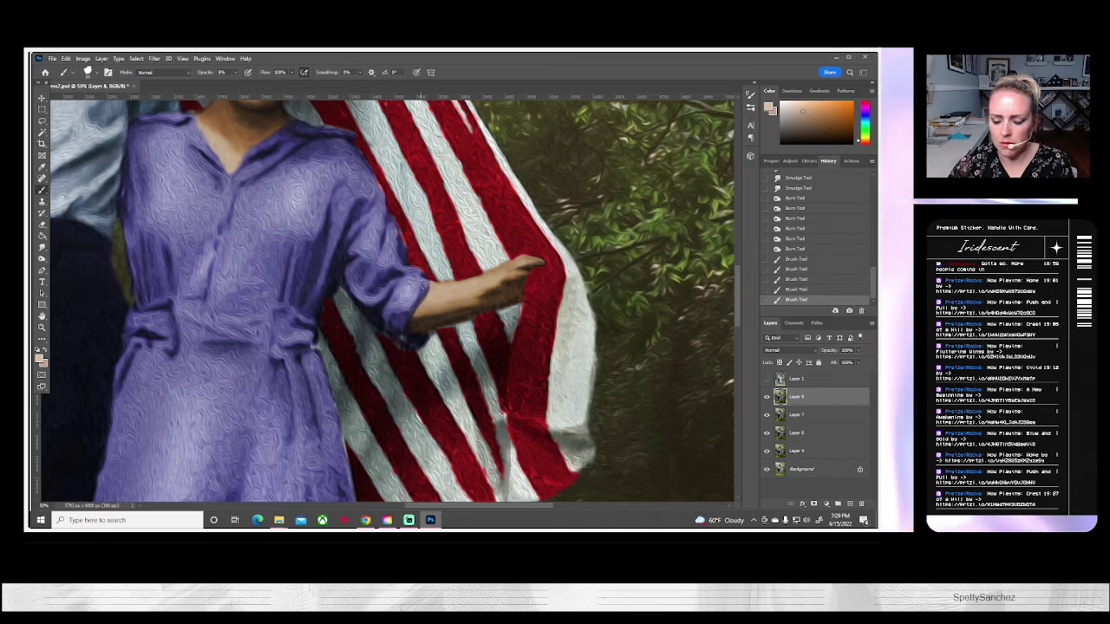
drag(439, 290, 475, 284)
drag(455, 287, 523, 260)
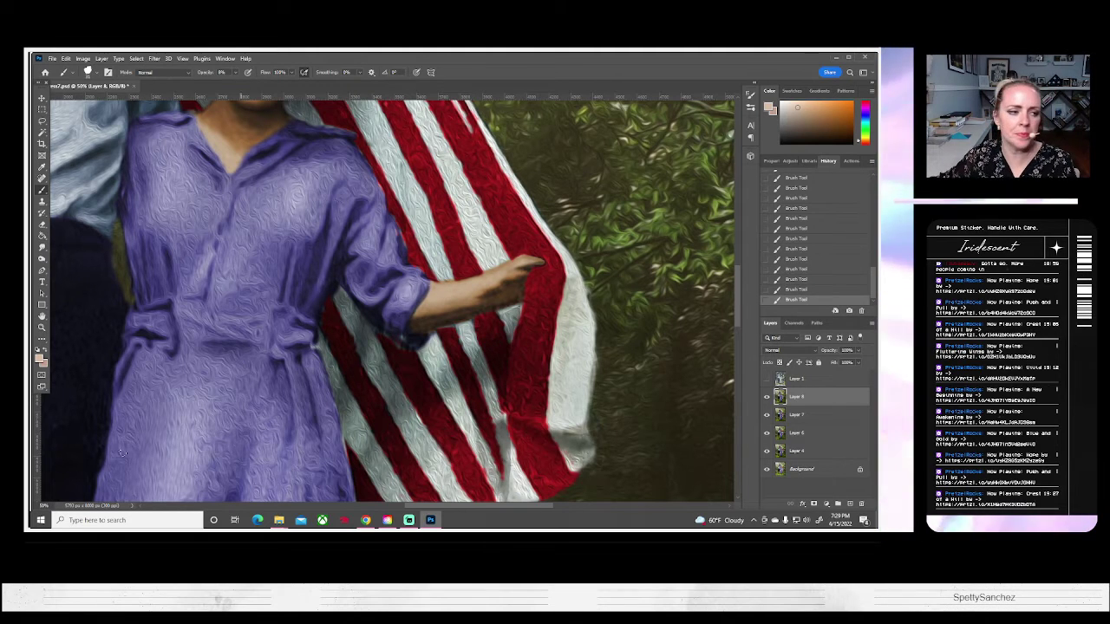
Check the retouched arm in the whole picture and save the layered PSD document.
key(z)
click(298, 72)
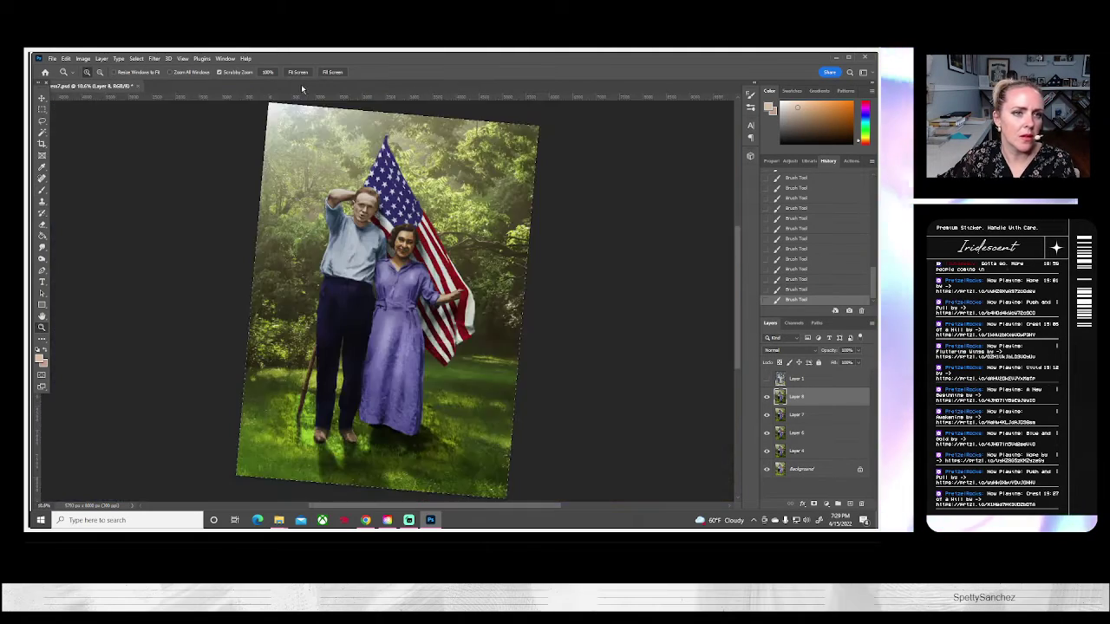
click(52, 59)
click(67, 166)
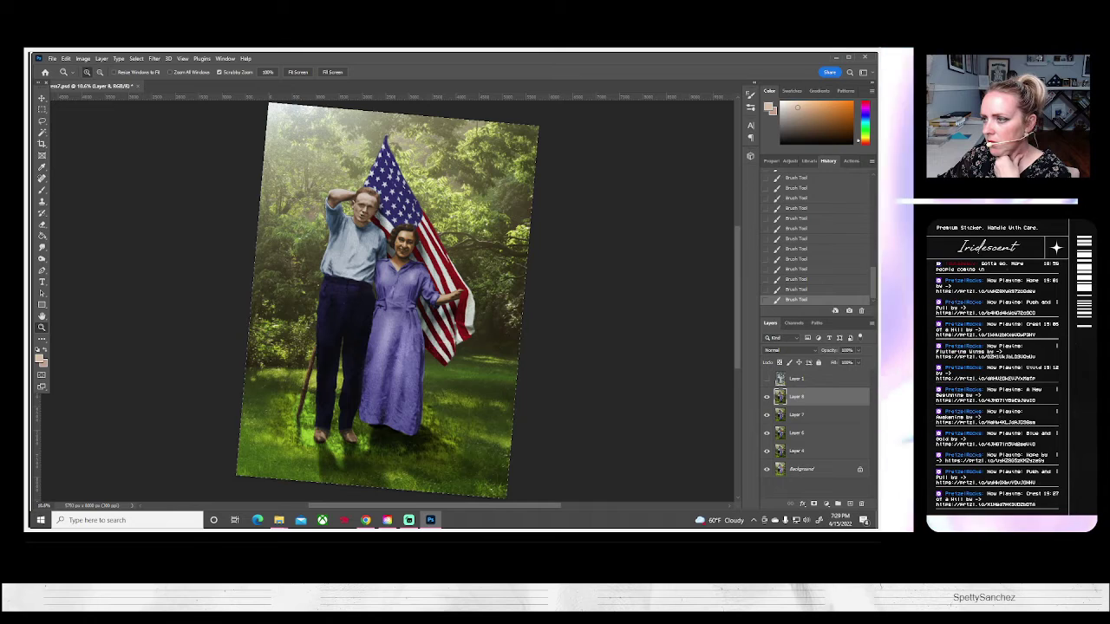
click(551, 185)
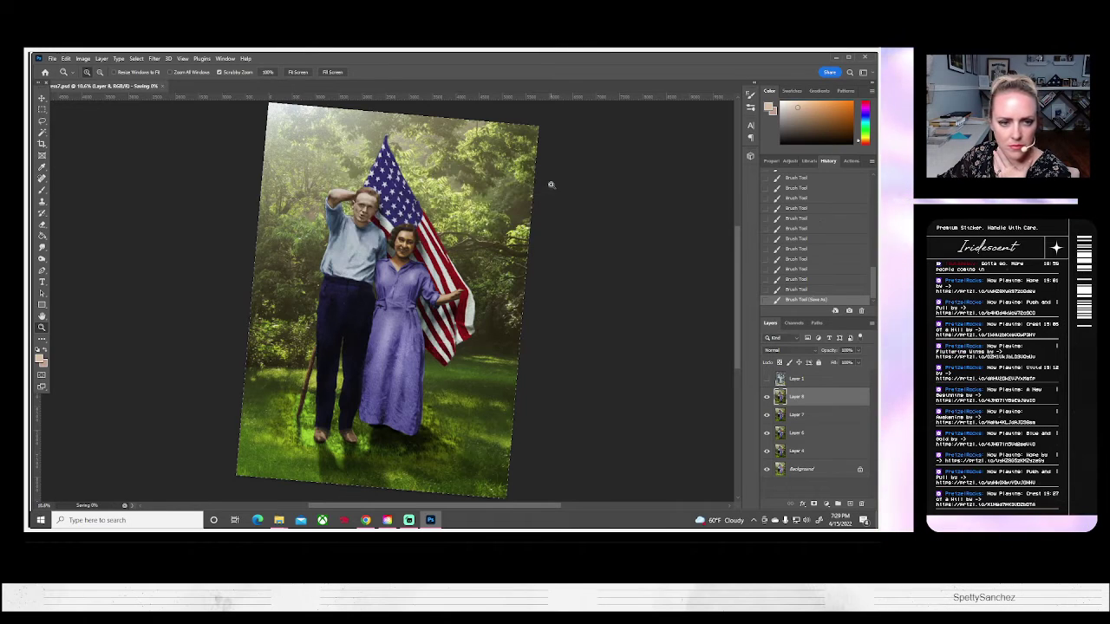